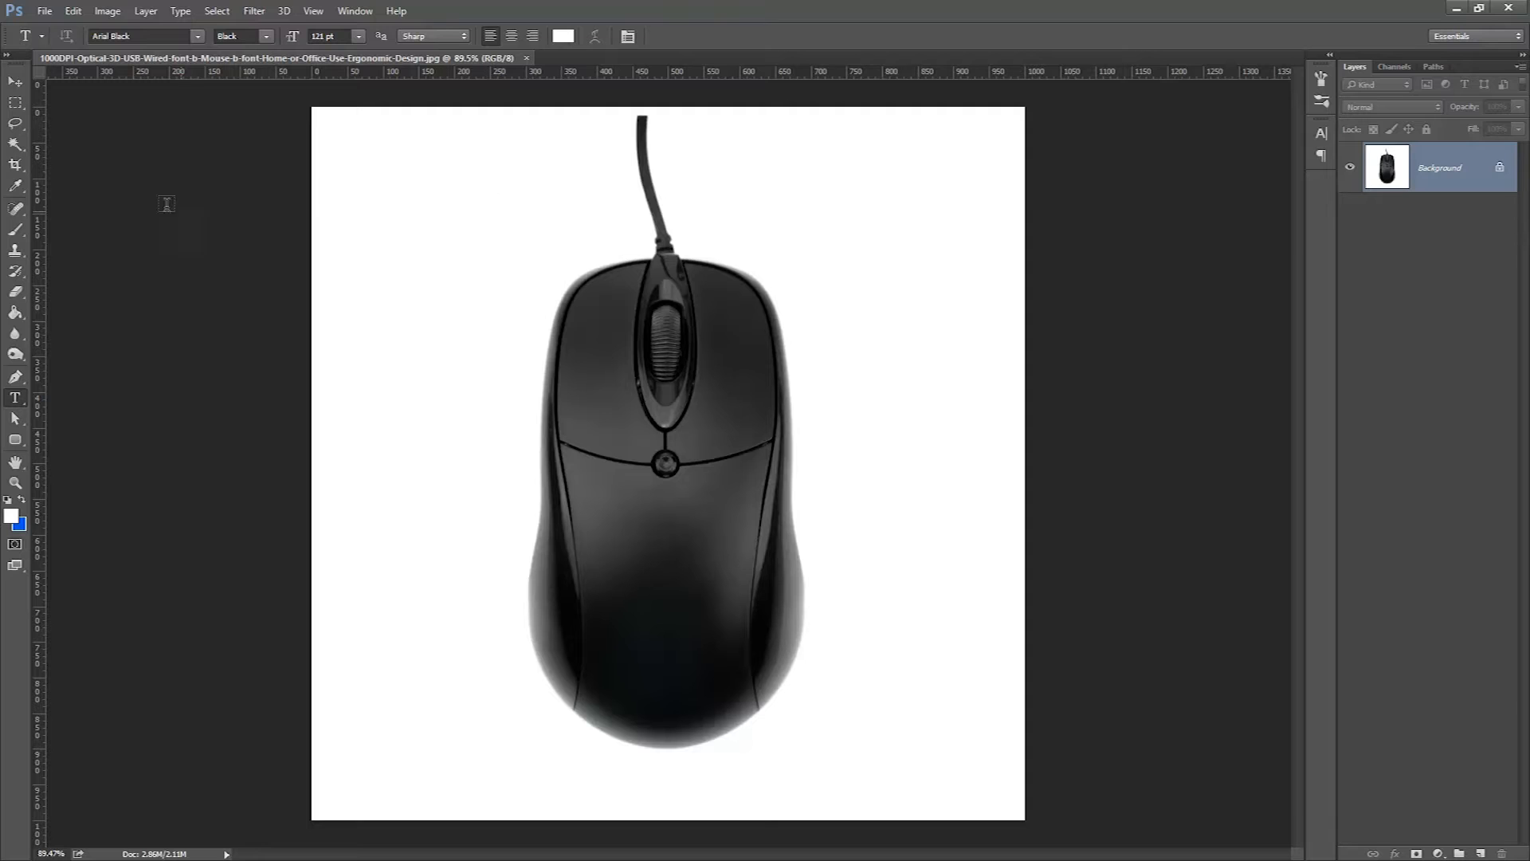
- Place a vertical guide along the mouse's centre line and a horizontal guide through its small round button
{"action": "left_click", "coordinate": [16, 81]}
{"action": "left_click_drag", "start_coordinate": [41, 166], "coordinate": [668, 297]}
{"action": "scroll", "coordinate": [662, 390], "scroll_direction": "up", "scroll_amount": 6, "text": "alt"}
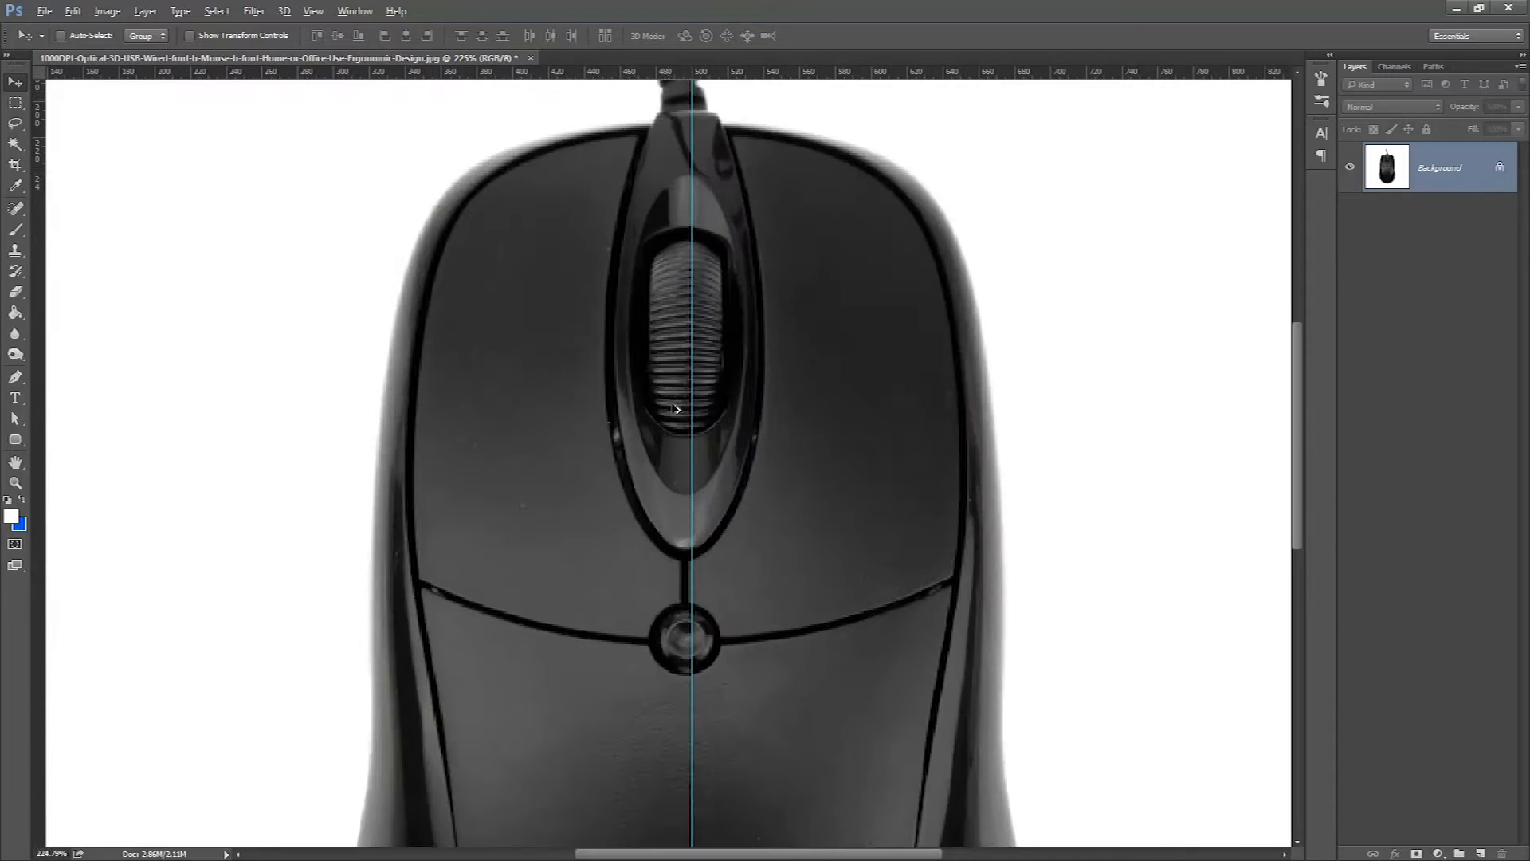
{"action": "scroll", "coordinate": [710, 598], "scroll_direction": "up", "scroll_amount": 2, "text": "alt"}
{"action": "left_click_drag", "start_coordinate": [686, 573], "coordinate": [668, 580]}
{"action": "scroll", "coordinate": [718, 550], "scroll_direction": "down", "scroll_amount": 10, "text": "alt"}
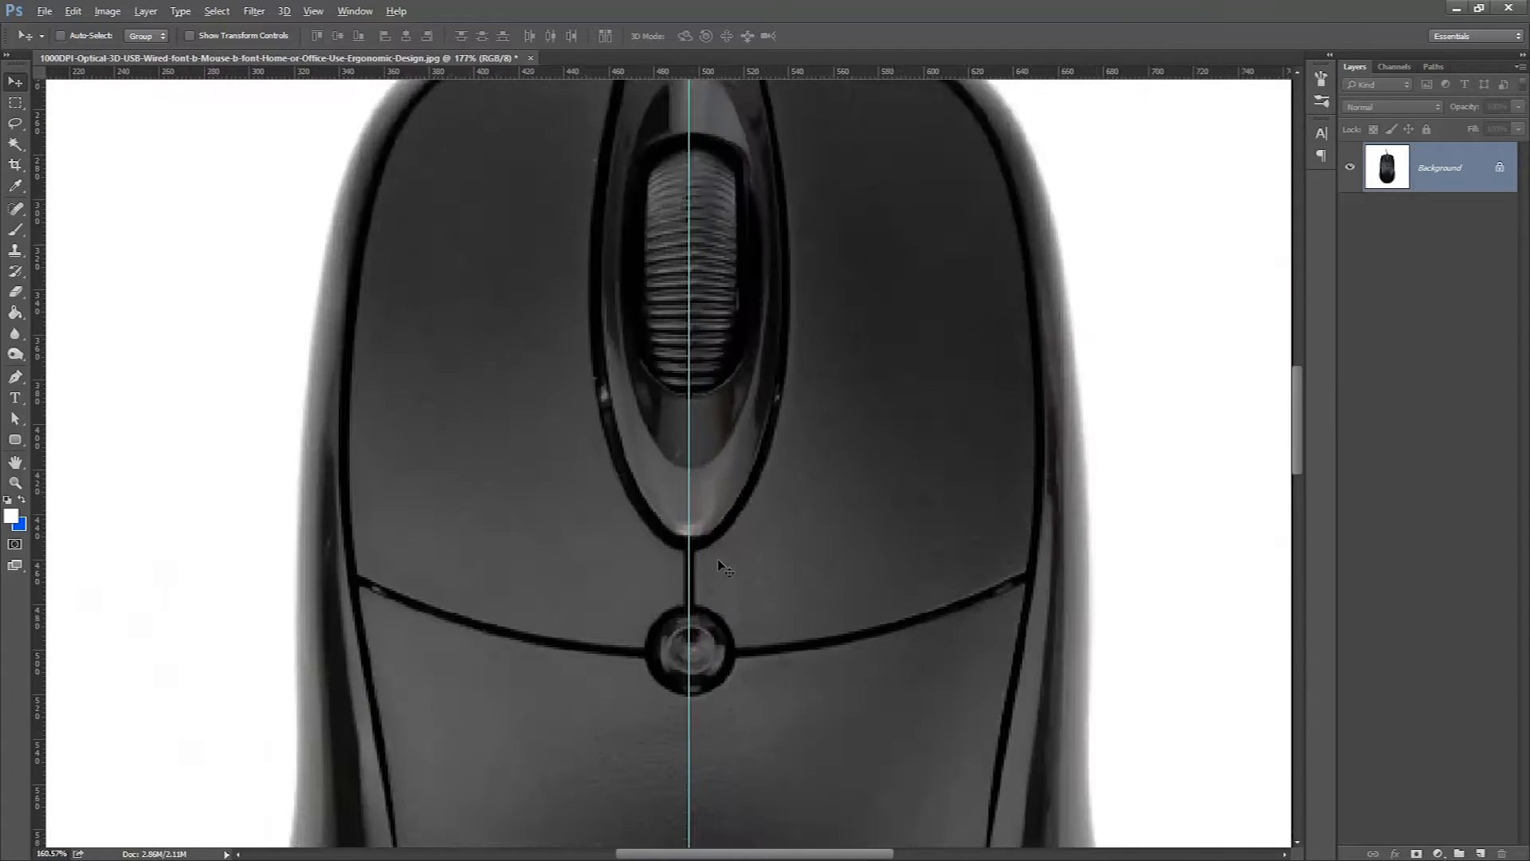
{"action": "key", "text": "alt"}
{"action": "left_click_drag", "start_coordinate": [358, 70], "coordinate": [336, 463]}
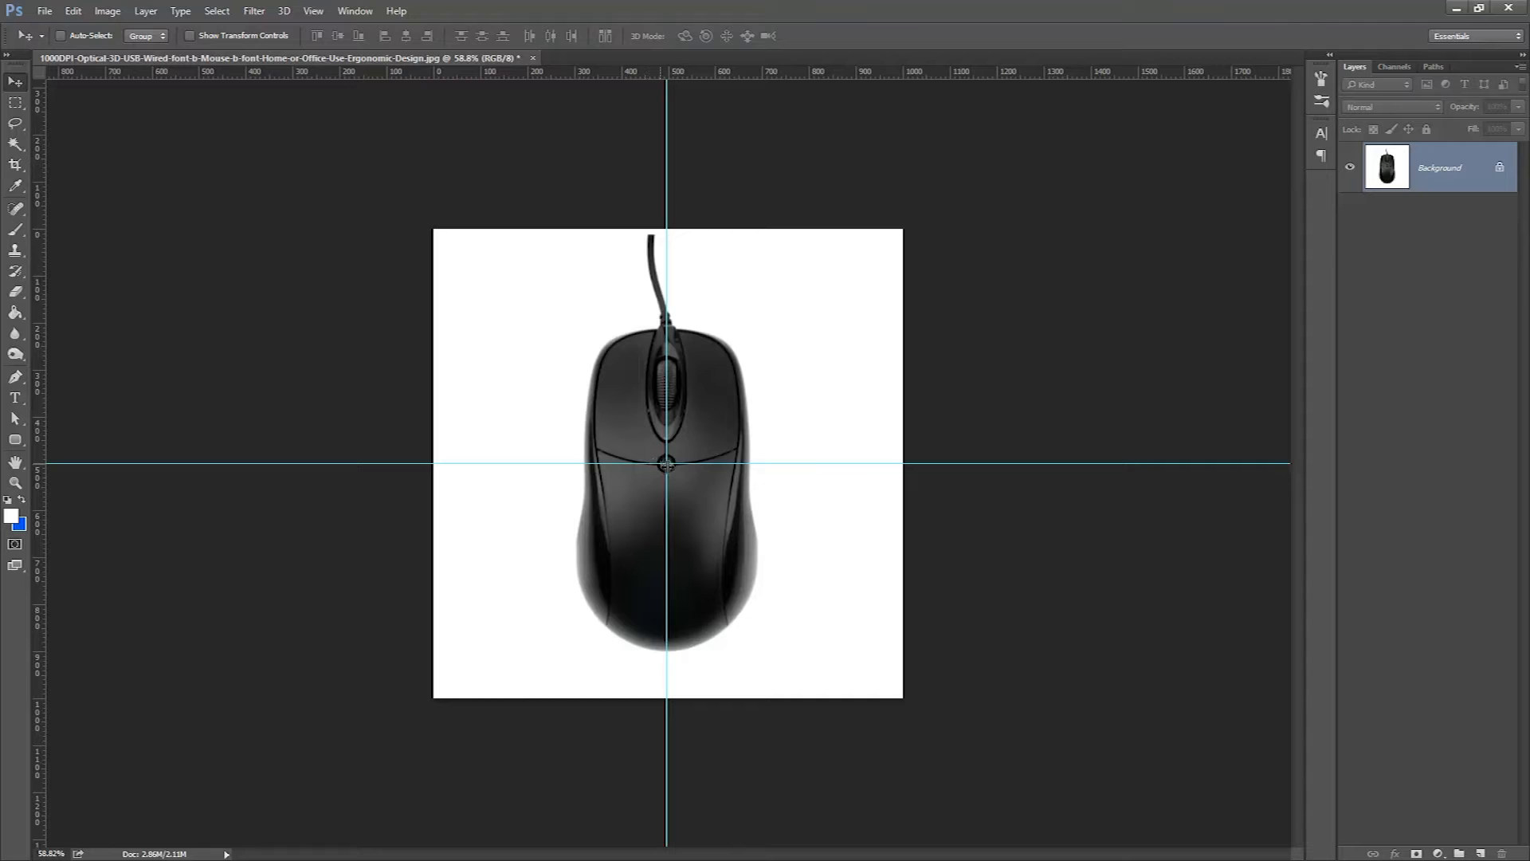
- Crop the image to a square selection drawn outward from the guide intersection, enclosing the whole mouse body
{"action": "left_click", "coordinate": [20, 105]}
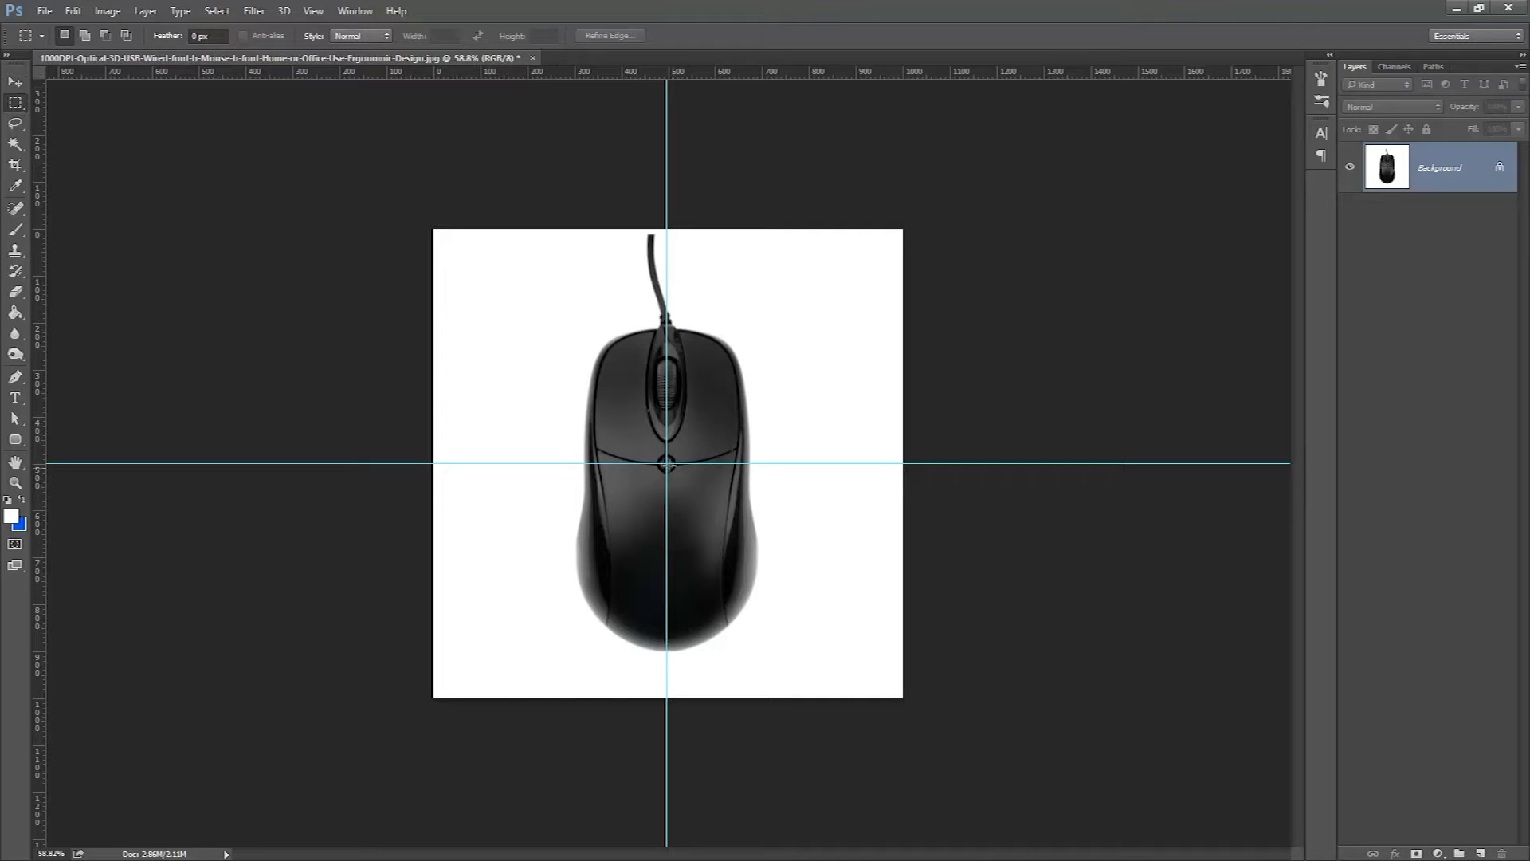
{"action": "left_click_drag", "start_coordinate": [666, 462], "coordinate": [399, 267]}
{"action": "left_click", "coordinate": [103, 10]}
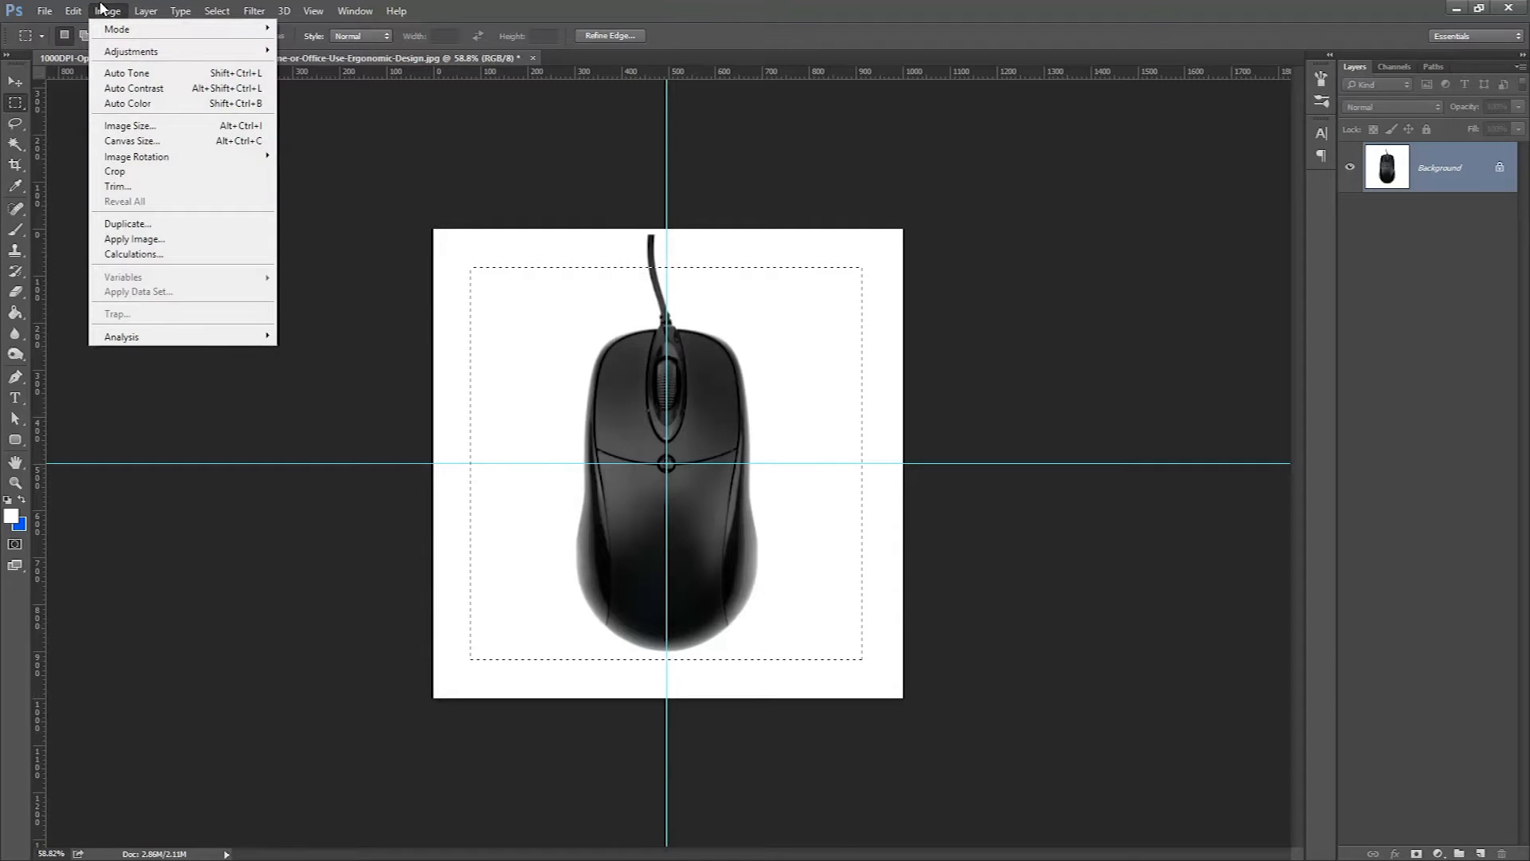
{"action": "left_click", "coordinate": [126, 171]}
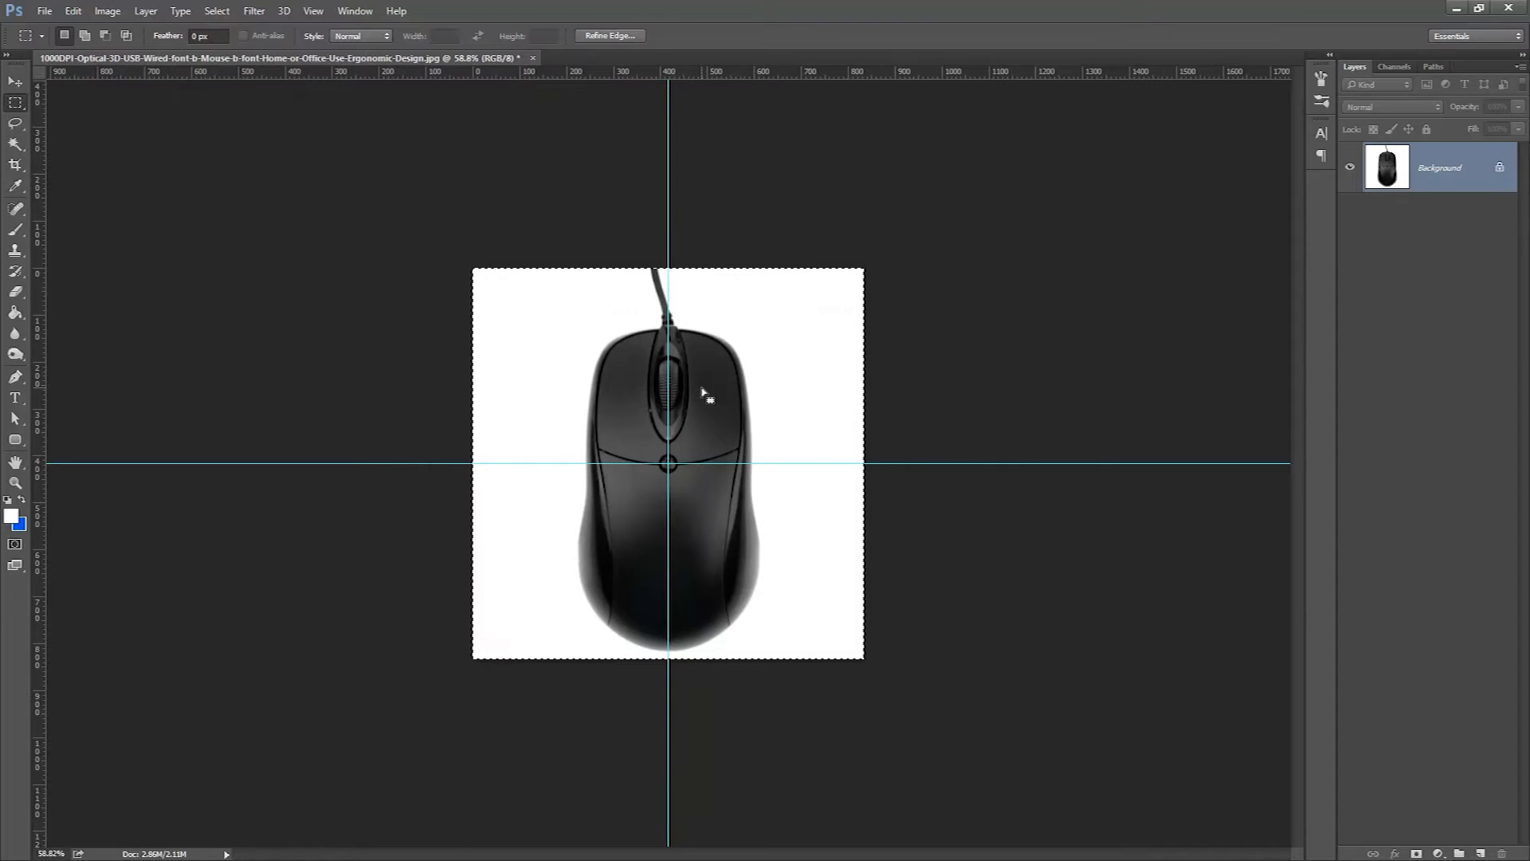
- Save the cropped image as a JPEG named MouseReference in the References folder, using the largest-file quality setting
{"action": "left_click", "coordinate": [44, 10]}
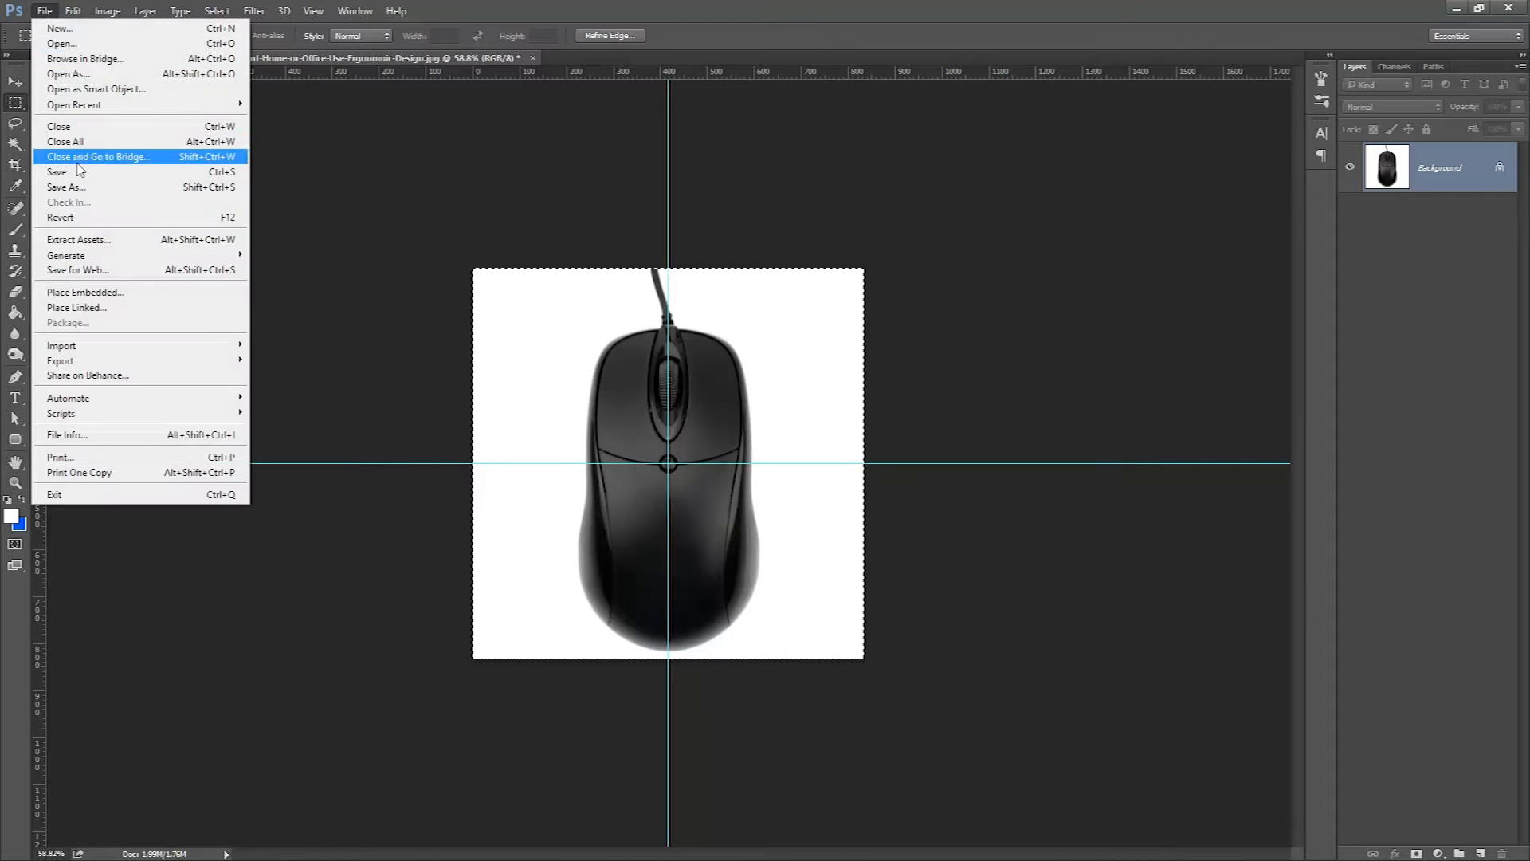
{"action": "left_click", "coordinate": [66, 187]}
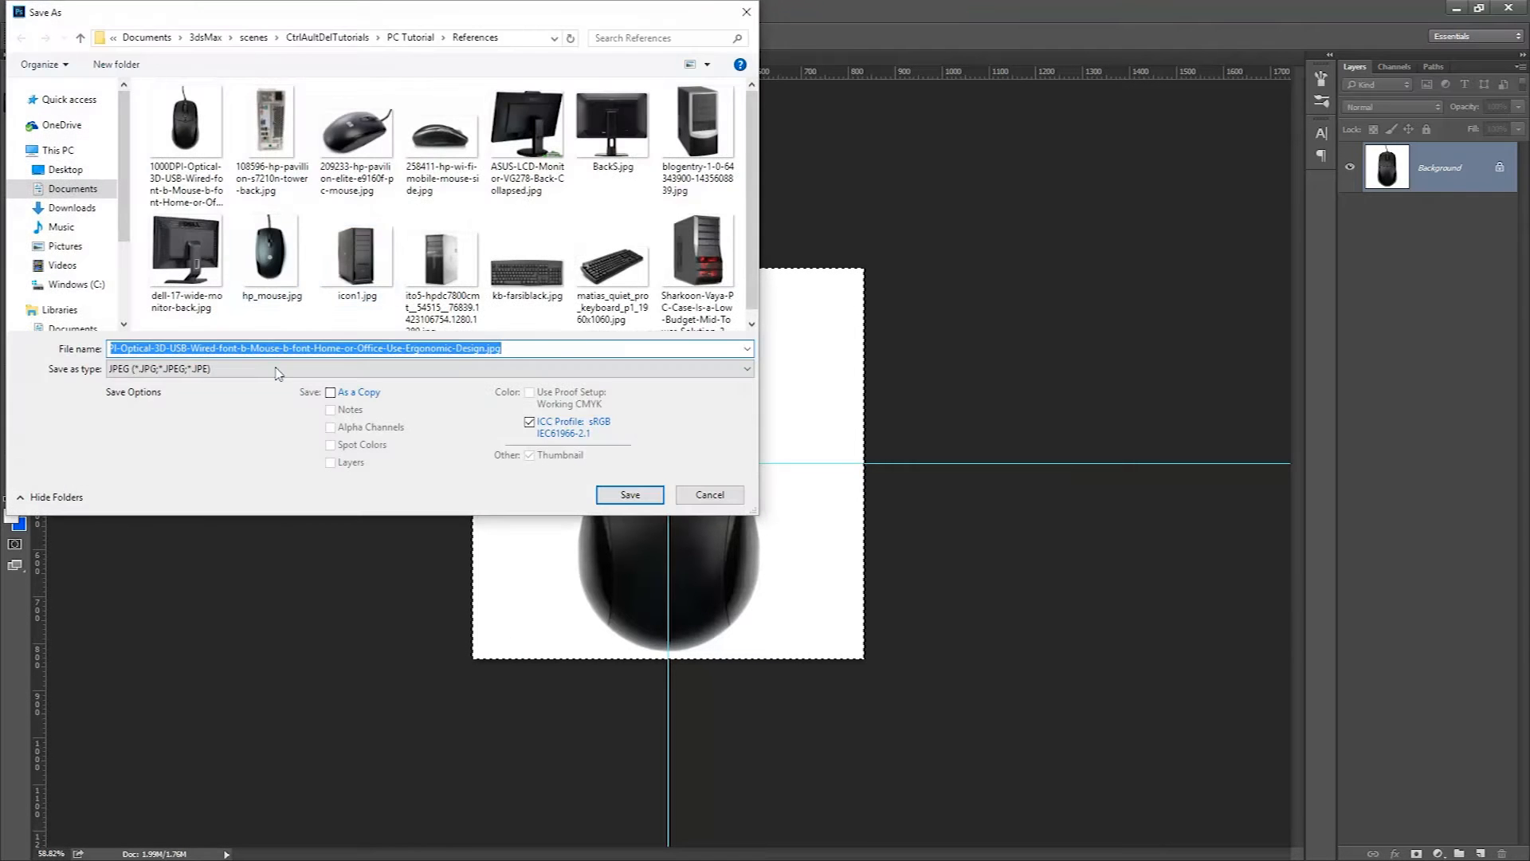
{"action": "type", "text": "Mouse"}
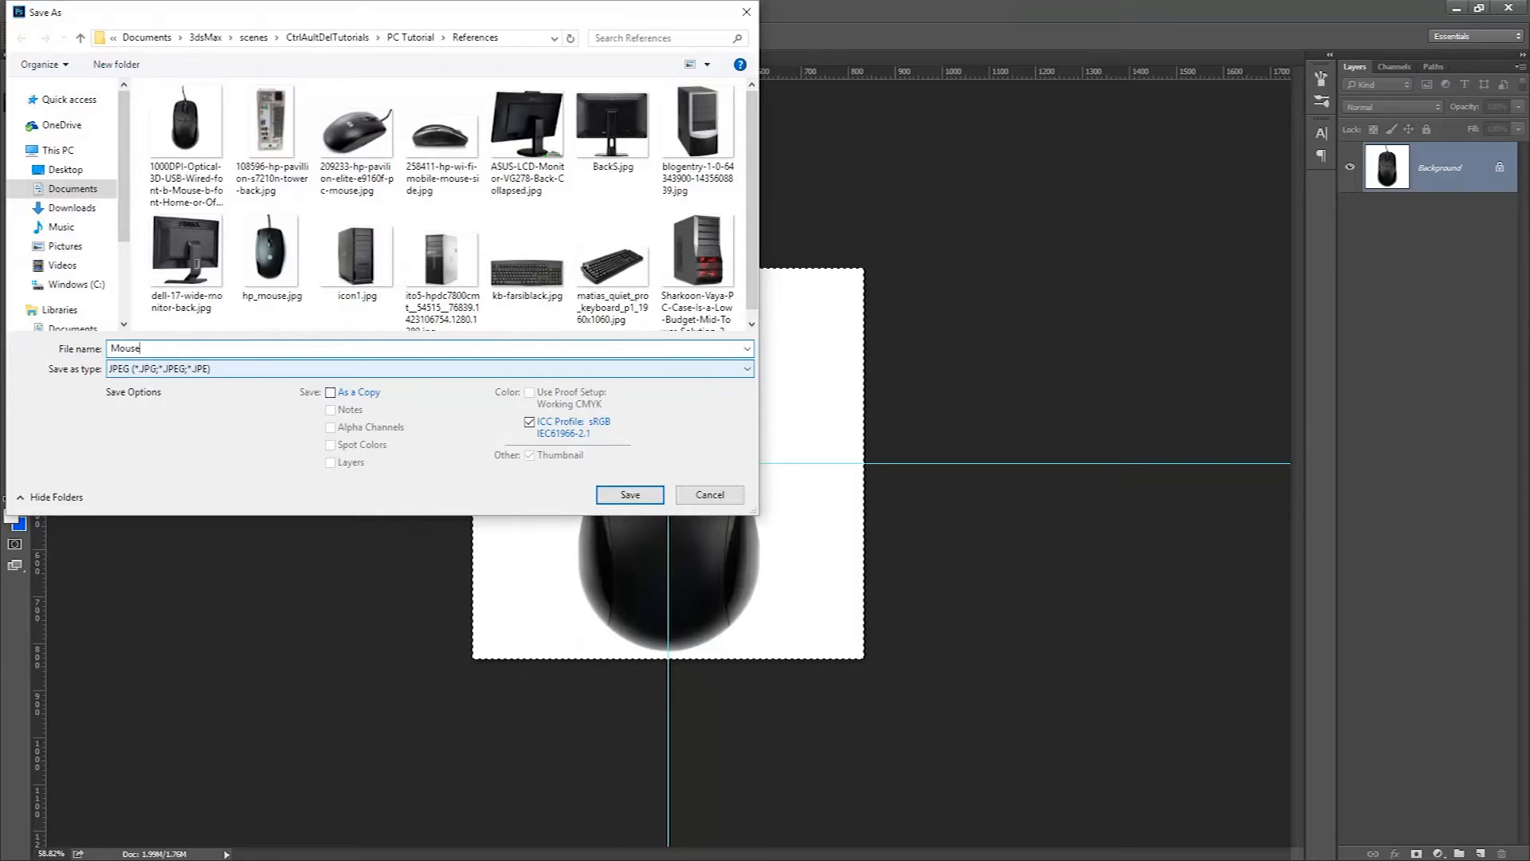
{"action": "type", "text": "Reference"}
{"action": "left_click", "coordinate": [630, 494]}
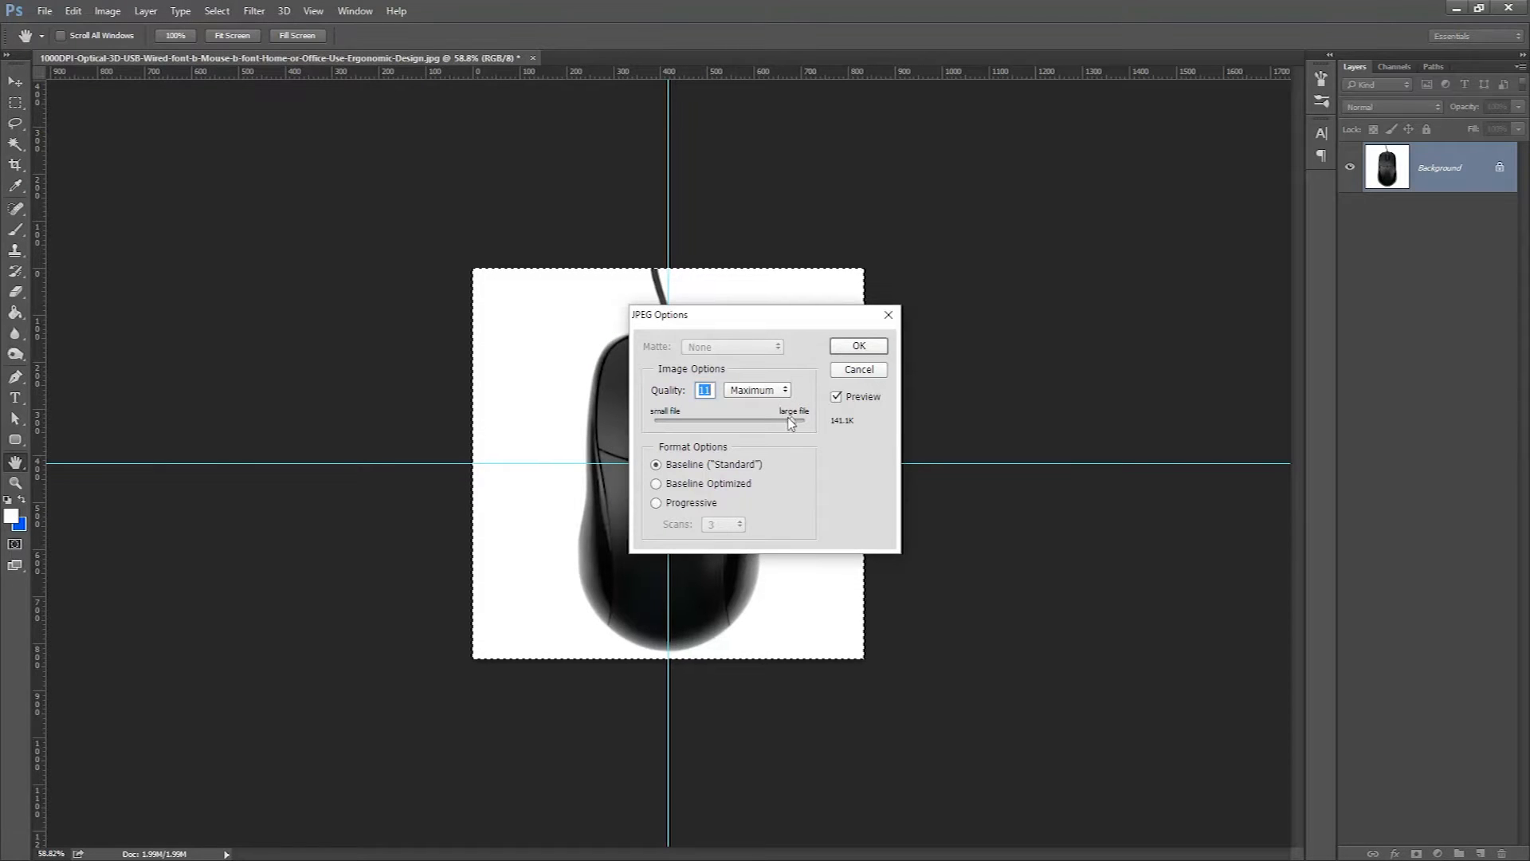
{"action": "left_click_drag", "start_coordinate": [794, 422], "coordinate": [804, 422]}
{"action": "left_click", "coordinate": [859, 347]}
- Close the reference image and quit Photoshop to return to 3ds Max
{"action": "key", "text": "m"}
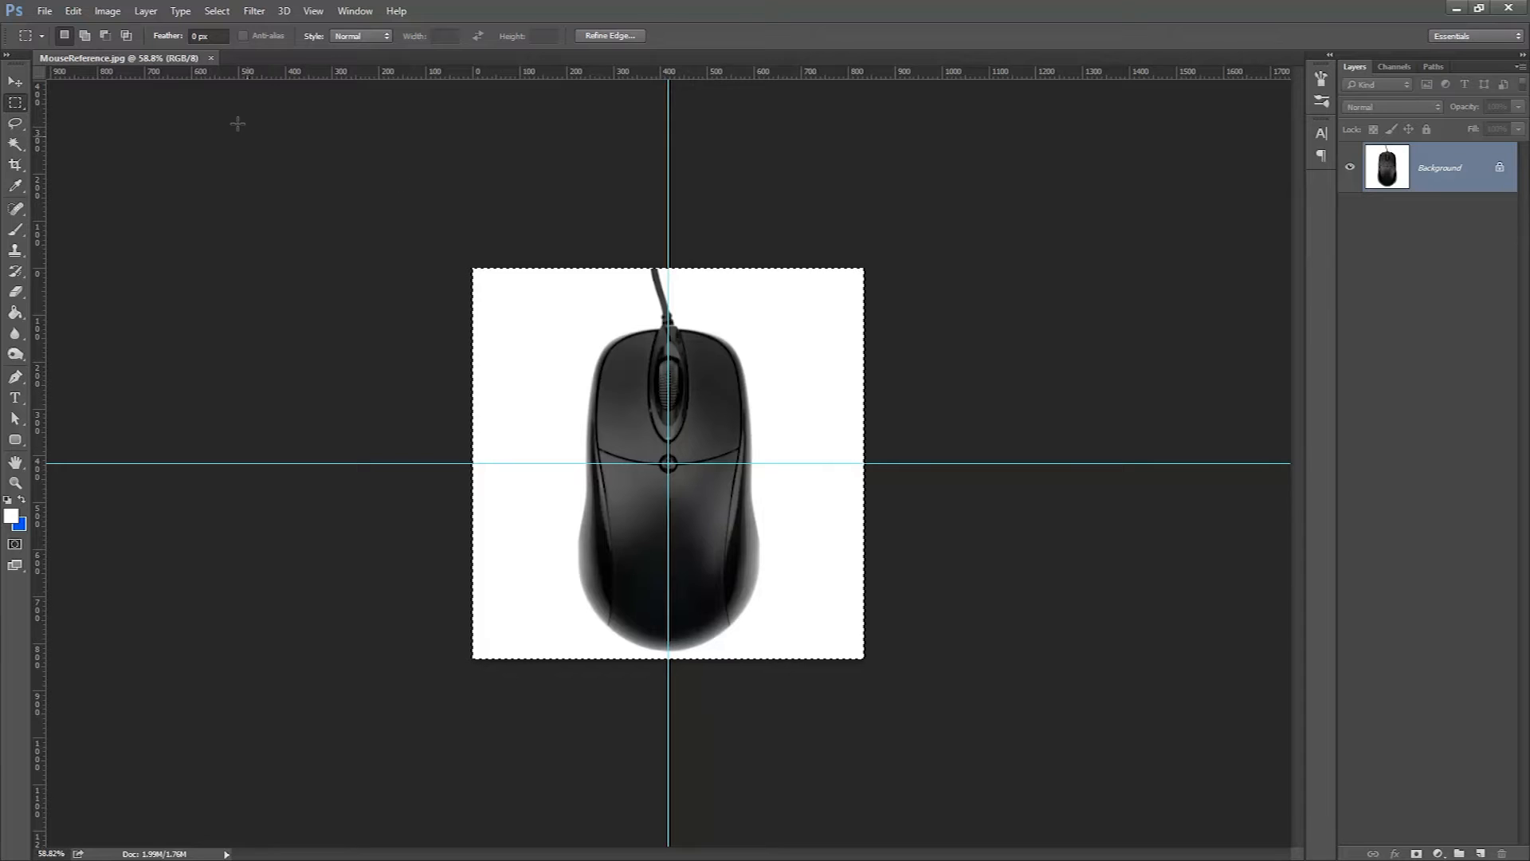
{"action": "left_click", "coordinate": [211, 58]}
{"action": "left_click", "coordinate": [1508, 8]}
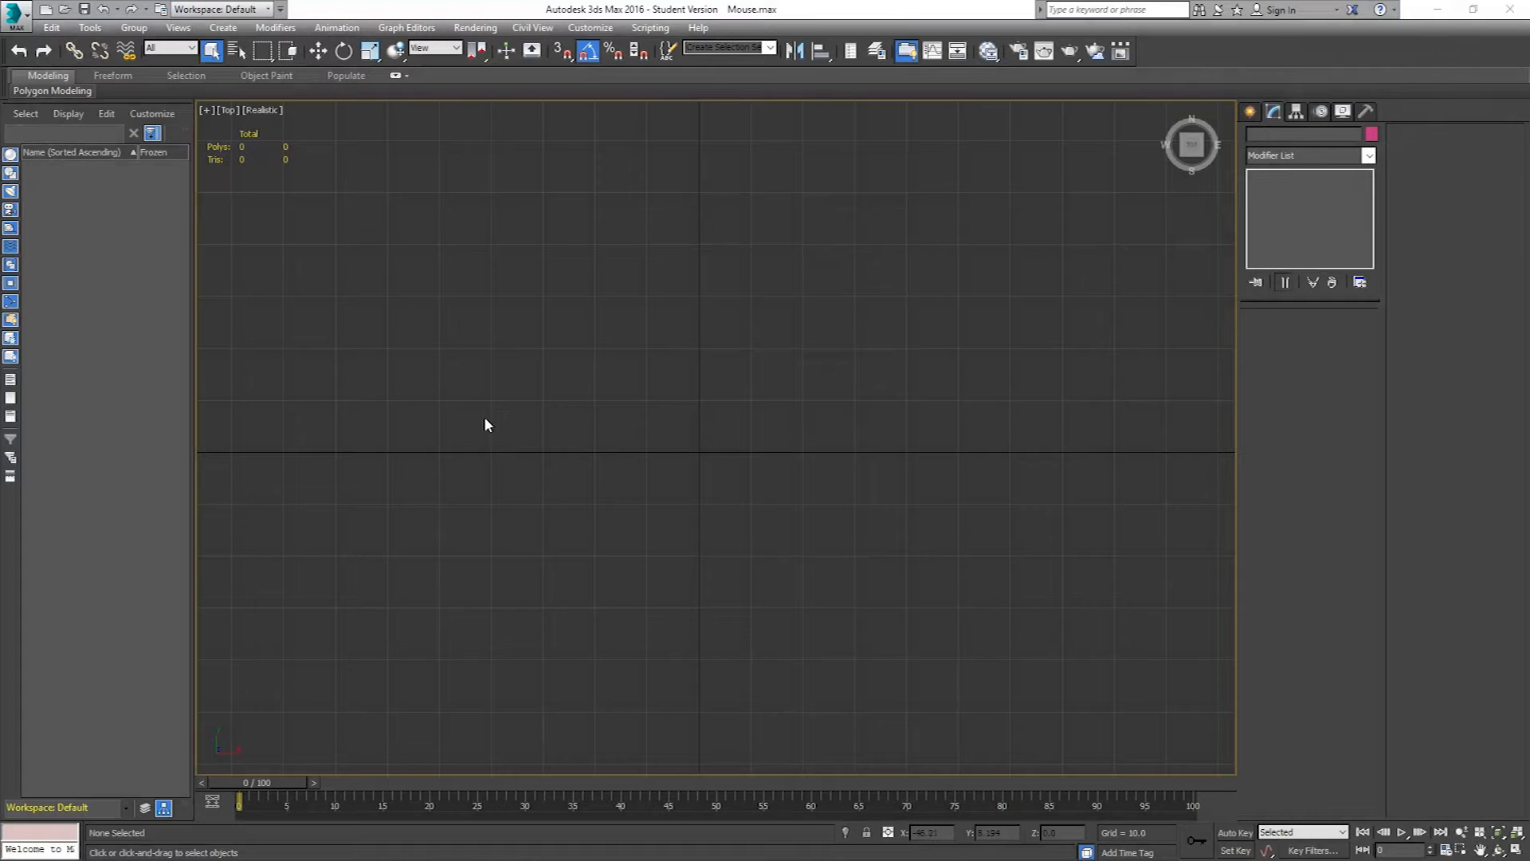
{"action": "left_click", "coordinate": [15, 14]}
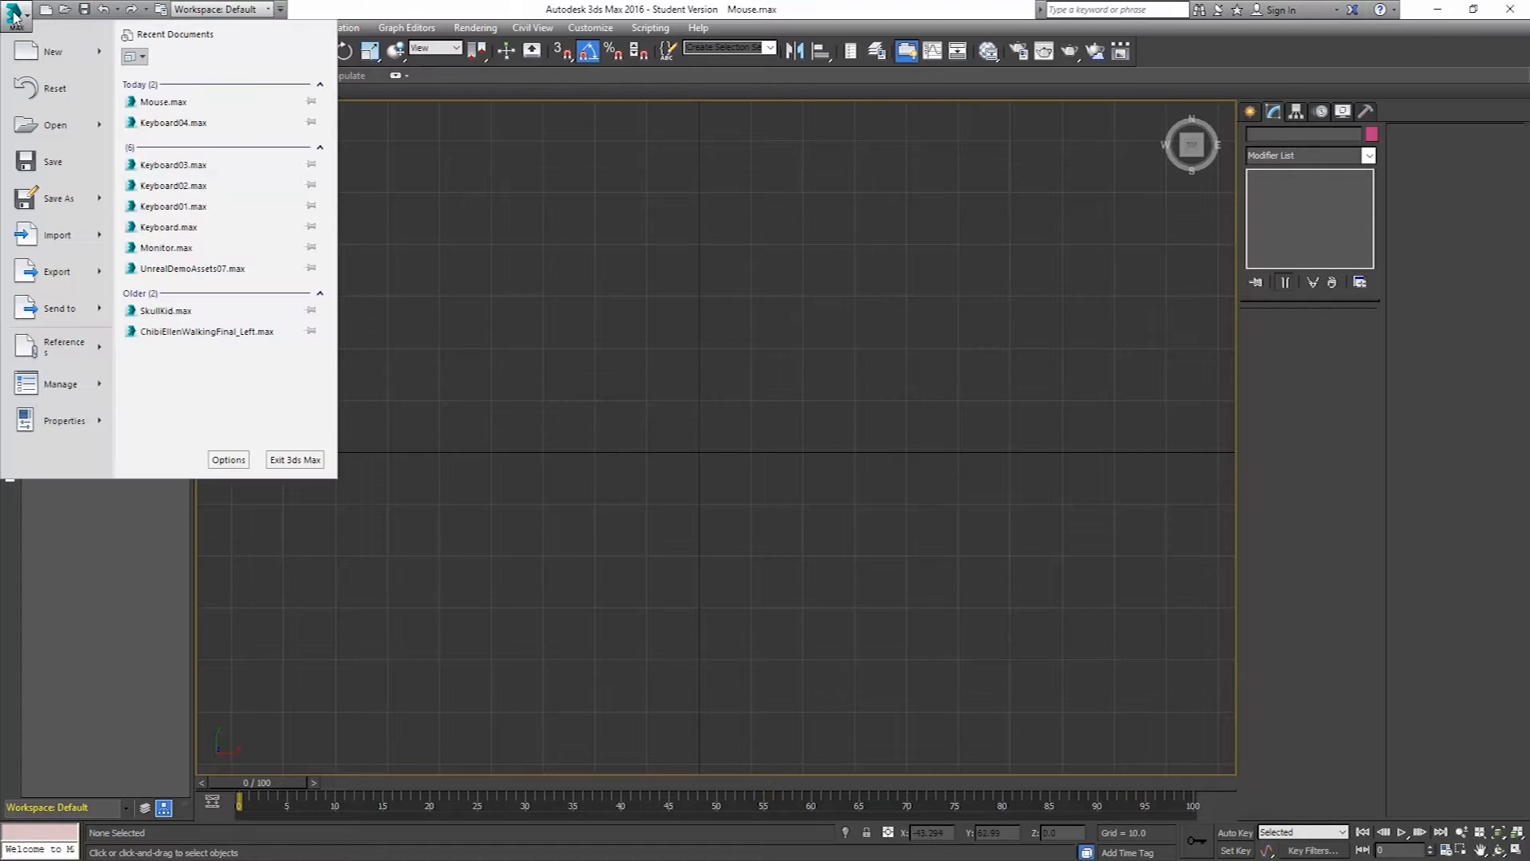
{"action": "left_click", "coordinate": [548, 4]}
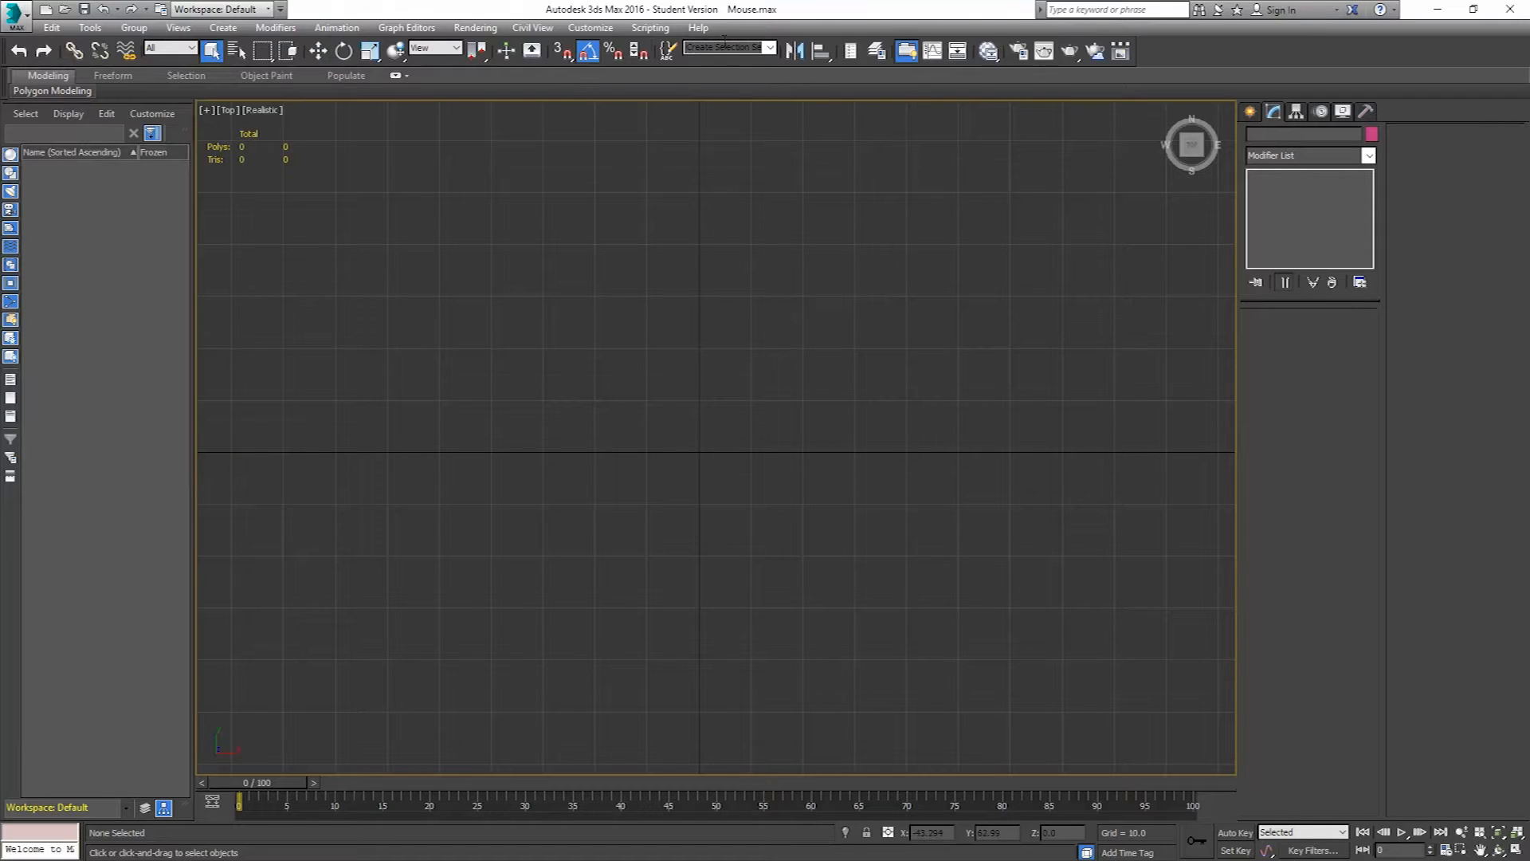
- Delete the existing material and bitmap nodes in the Slate Material Editor, and add a new Standard material
{"action": "left_click", "coordinate": [989, 51]}
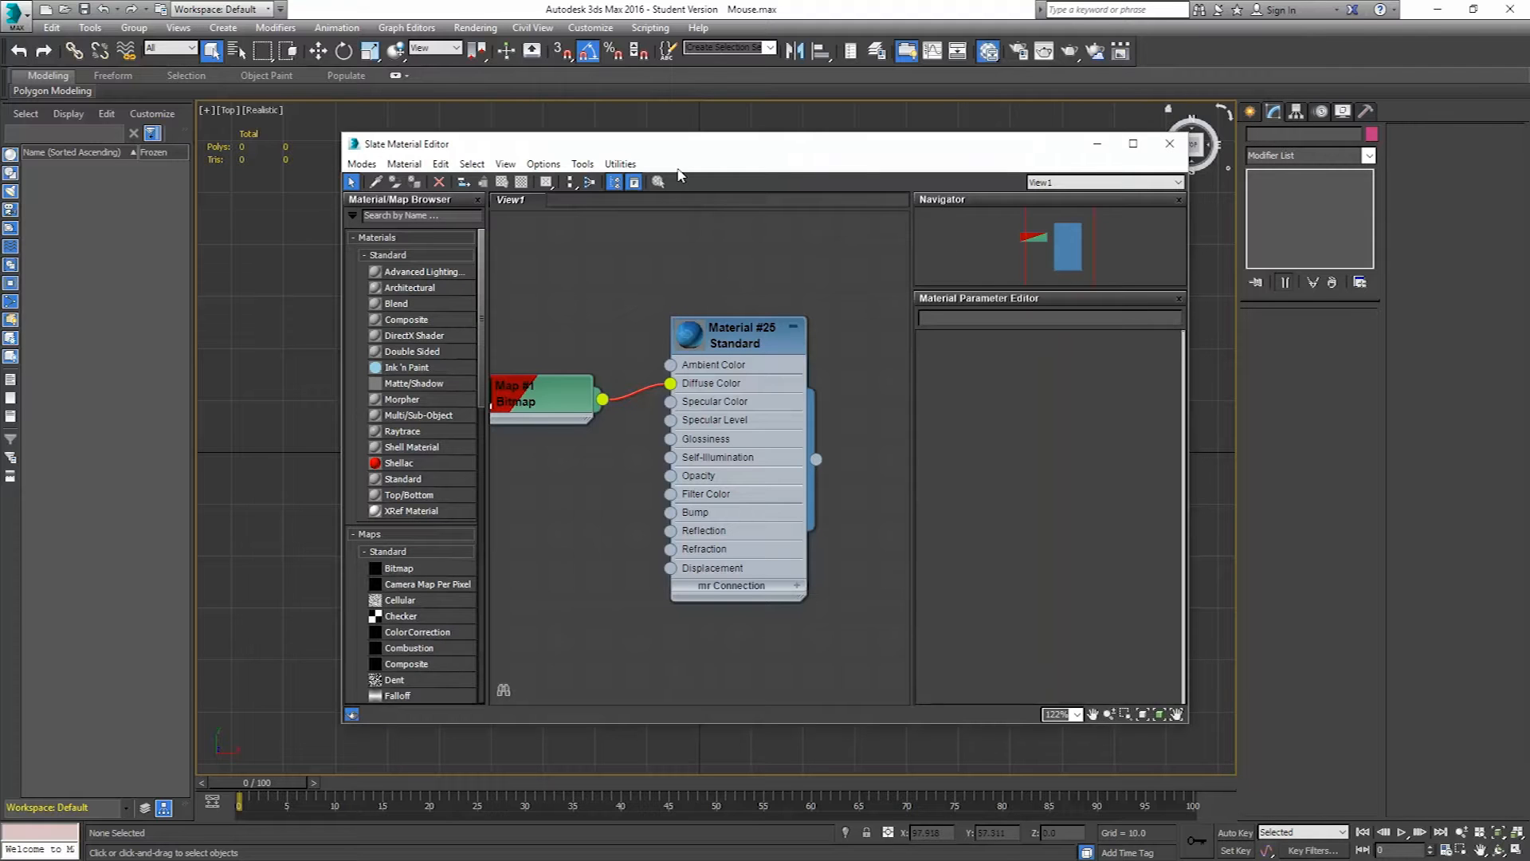
{"action": "left_click_drag", "start_coordinate": [687, 157], "coordinate": [612, 145]}
{"action": "middle_click_drag", "start_coordinate": [643, 424], "coordinate": [724, 381]}
{"action": "left_click_drag", "start_coordinate": [477, 219], "coordinate": [851, 619]}
{"action": "key", "text": "Delete"}
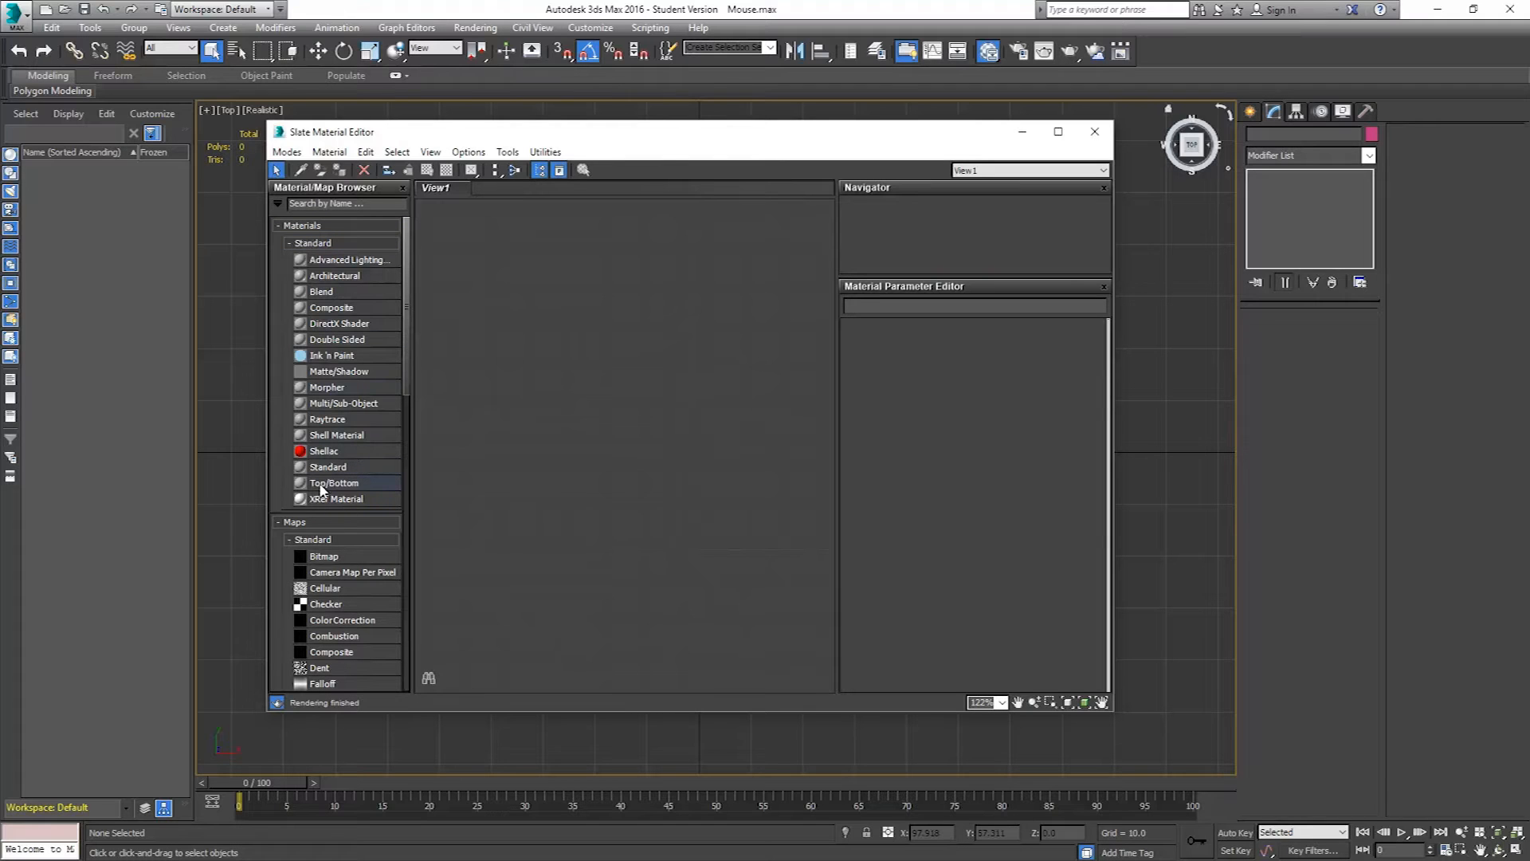
{"action": "left_click_drag", "start_coordinate": [321, 475], "coordinate": [693, 331]}
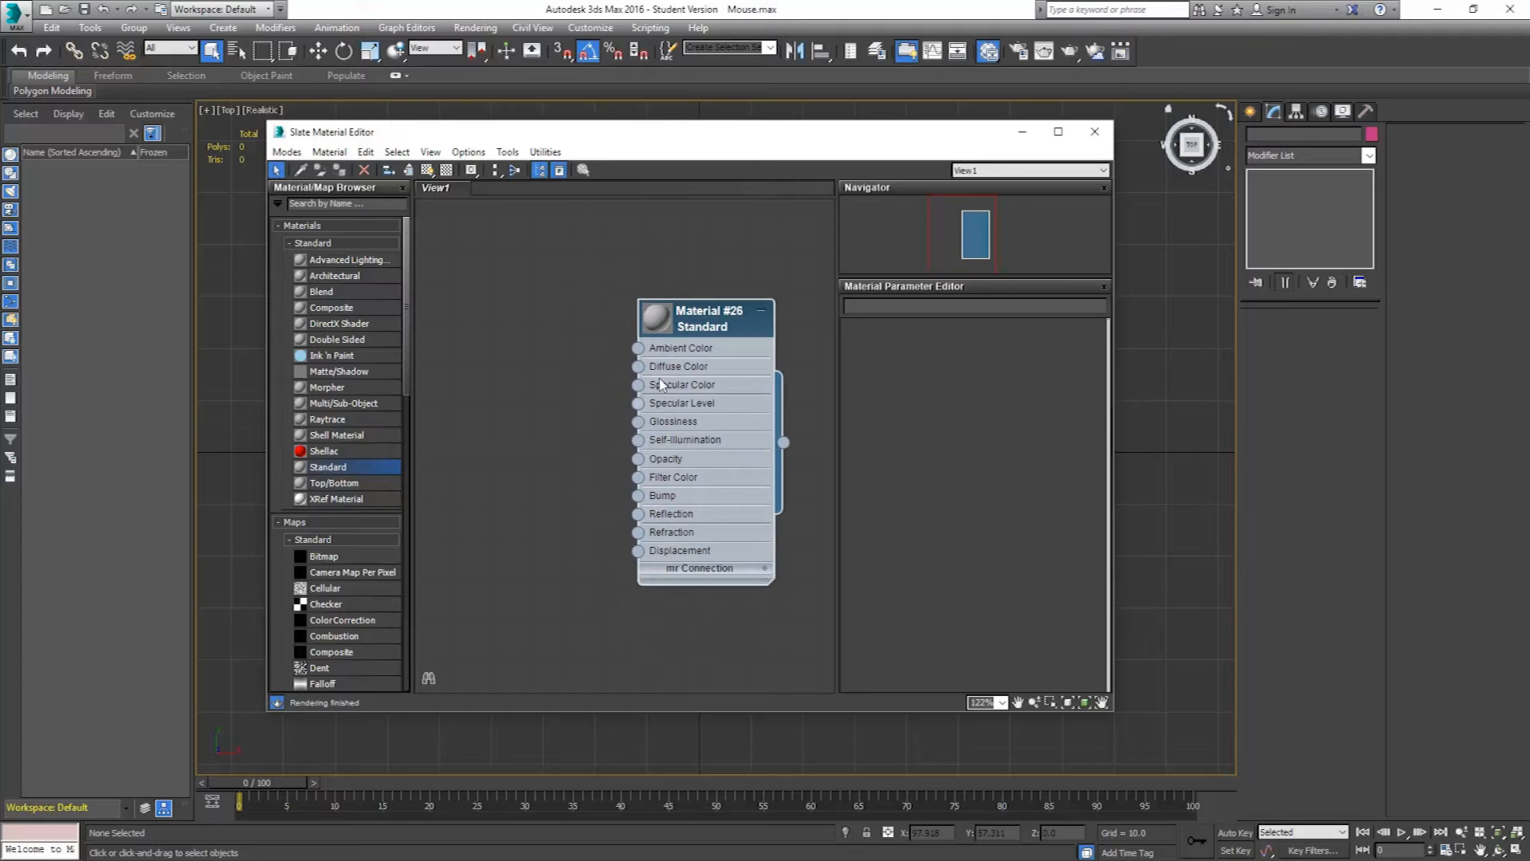
{"action": "double_click", "coordinate": [696, 332]}
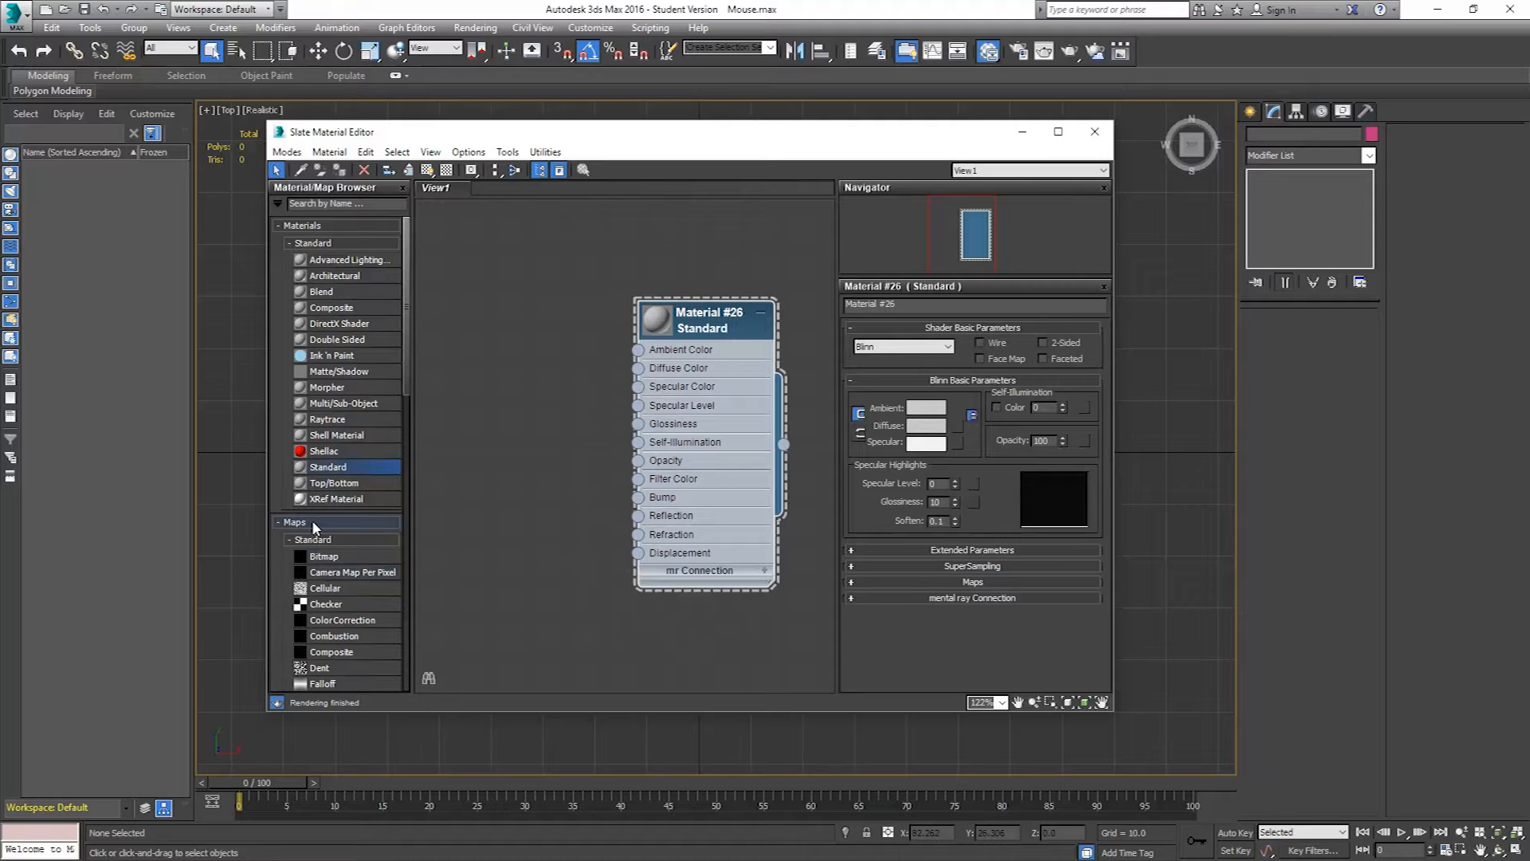
- Add a Bitmap map node that loads MouseReference.jpg from the References folder
{"action": "left_click", "coordinate": [359, 555]}
{"action": "left_click", "coordinate": [509, 417]}
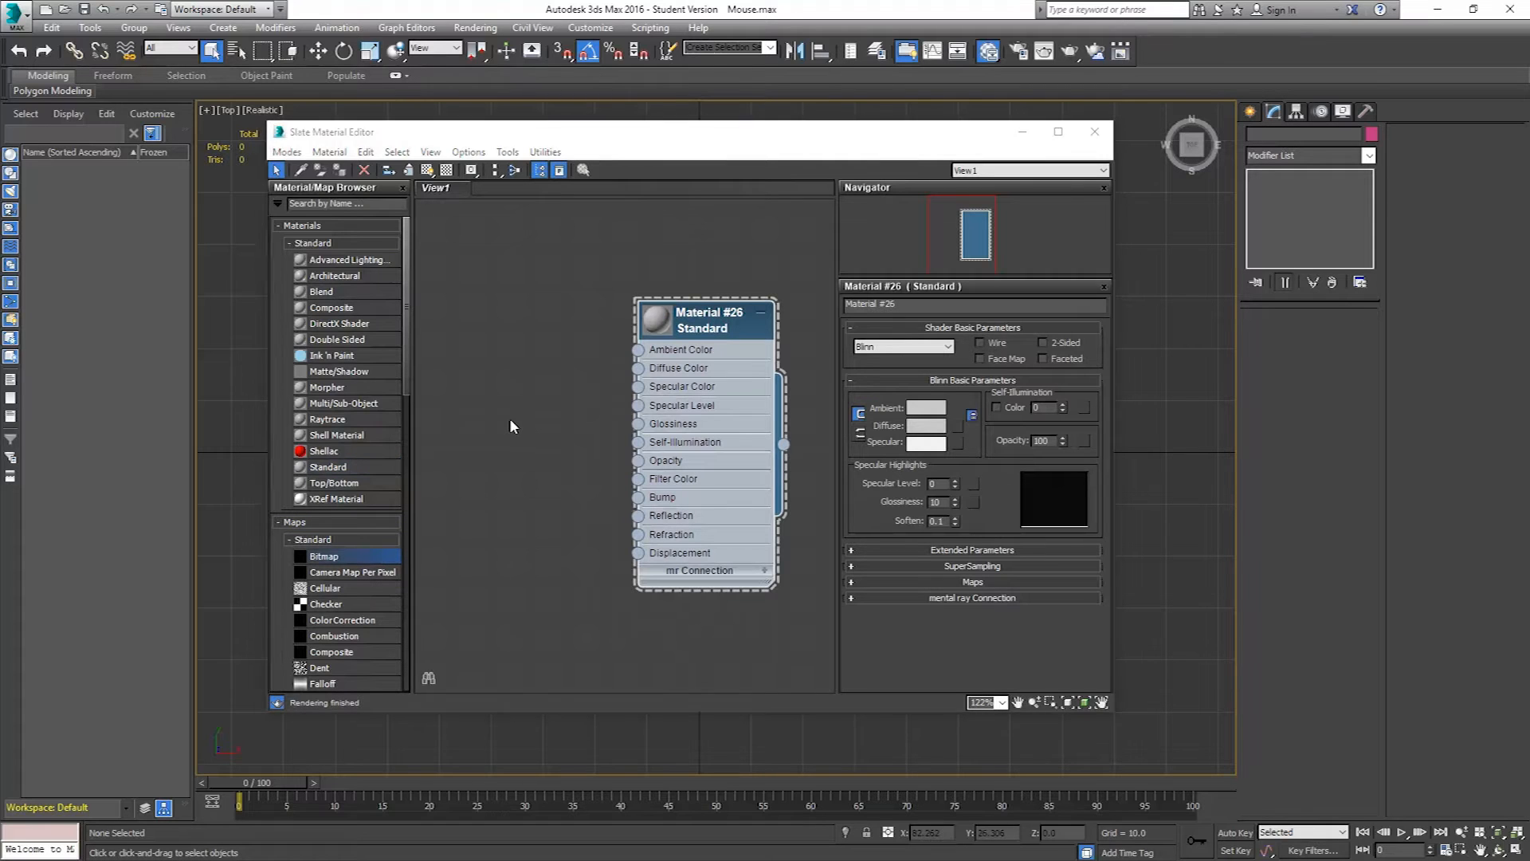
{"action": "left_click", "coordinate": [315, 40]}
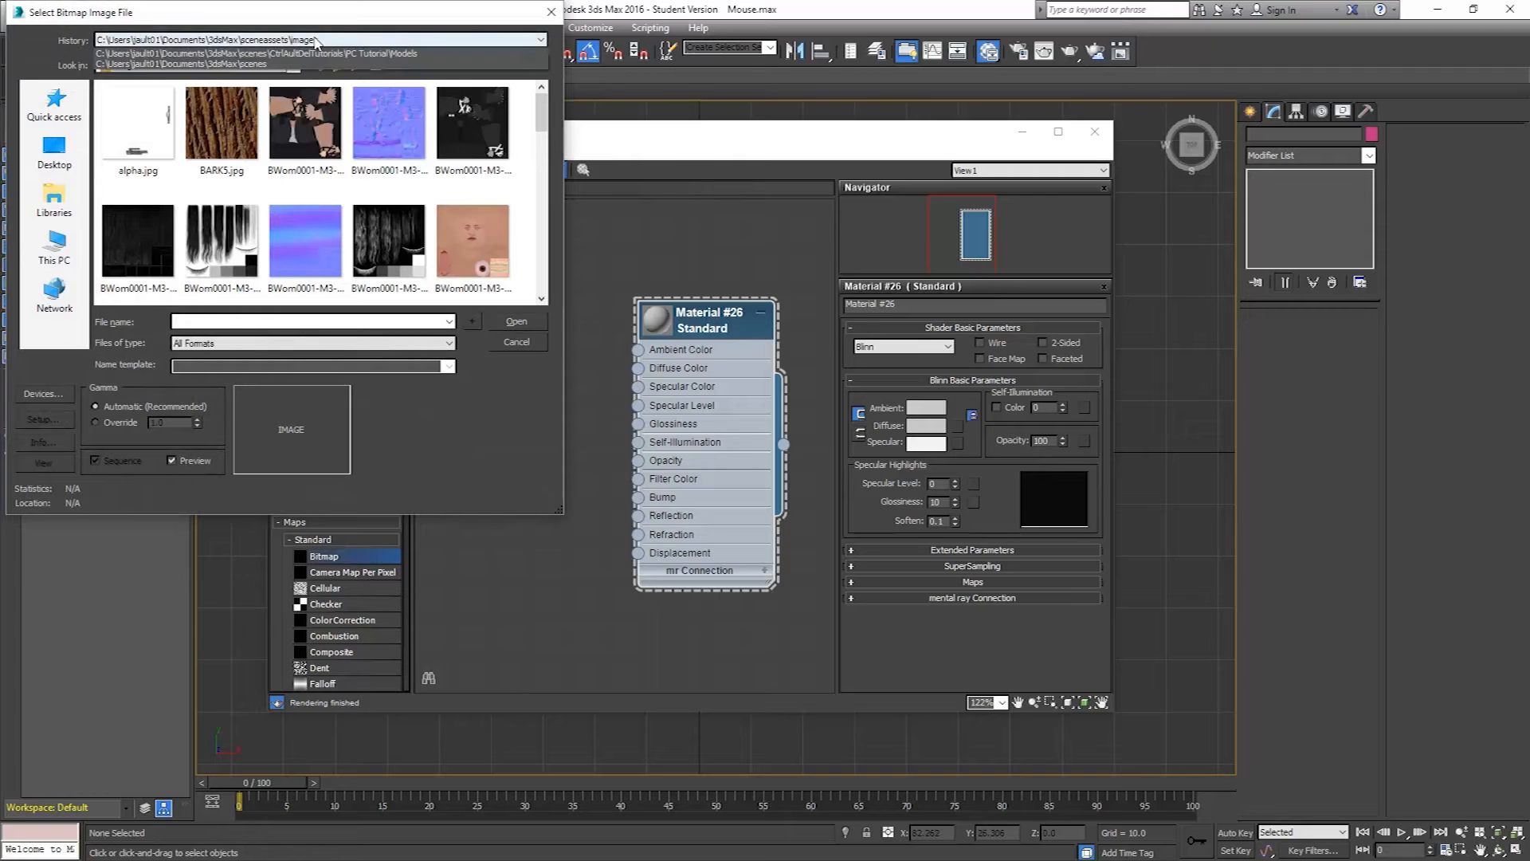
{"action": "left_click", "coordinate": [319, 64]}
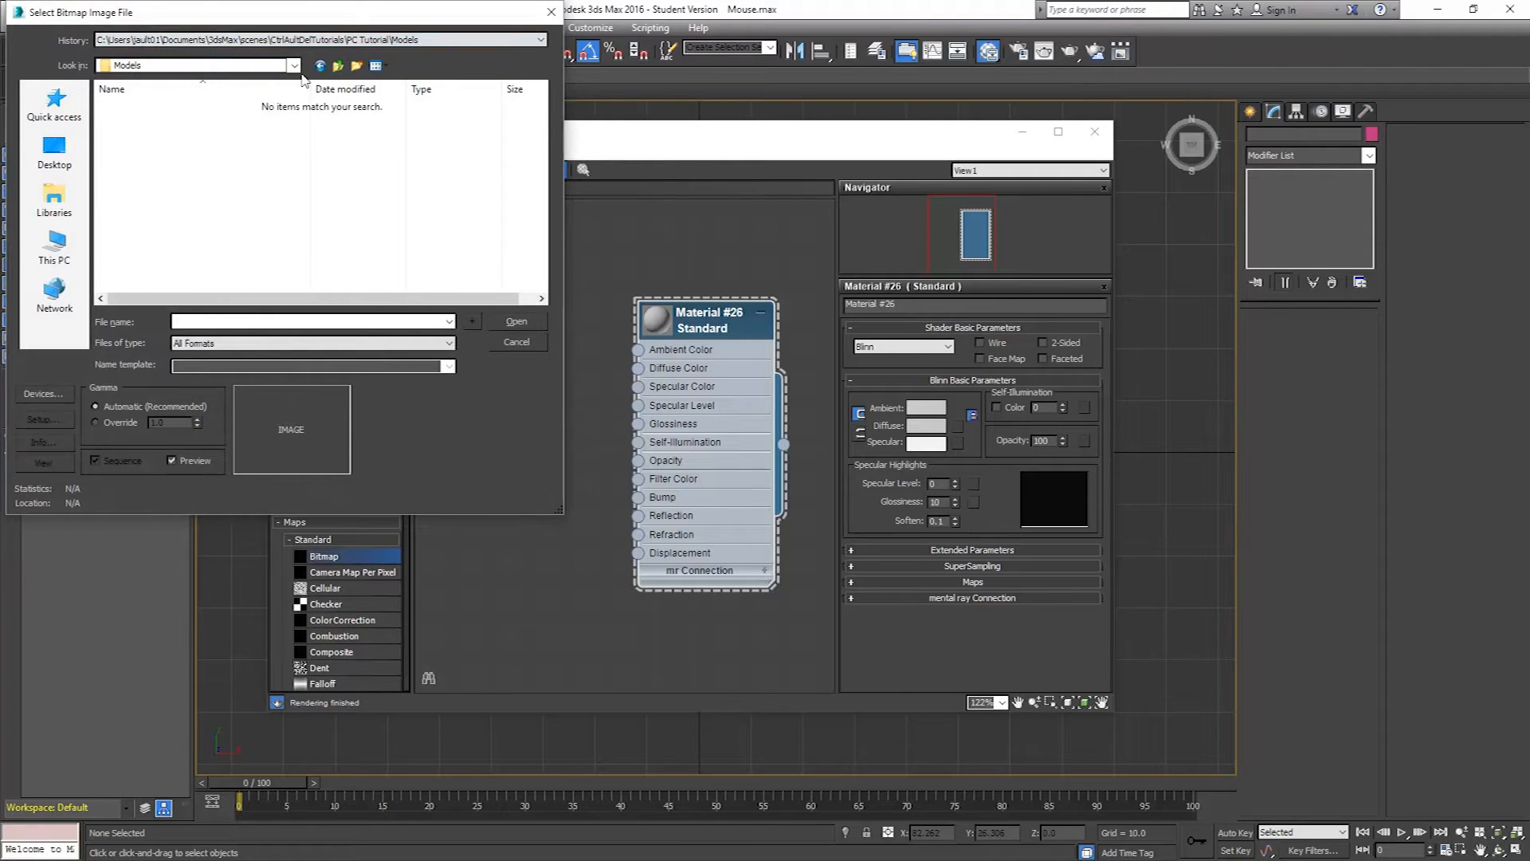
{"action": "left_click", "coordinate": [340, 66]}
{"action": "double_click", "coordinate": [163, 122]}
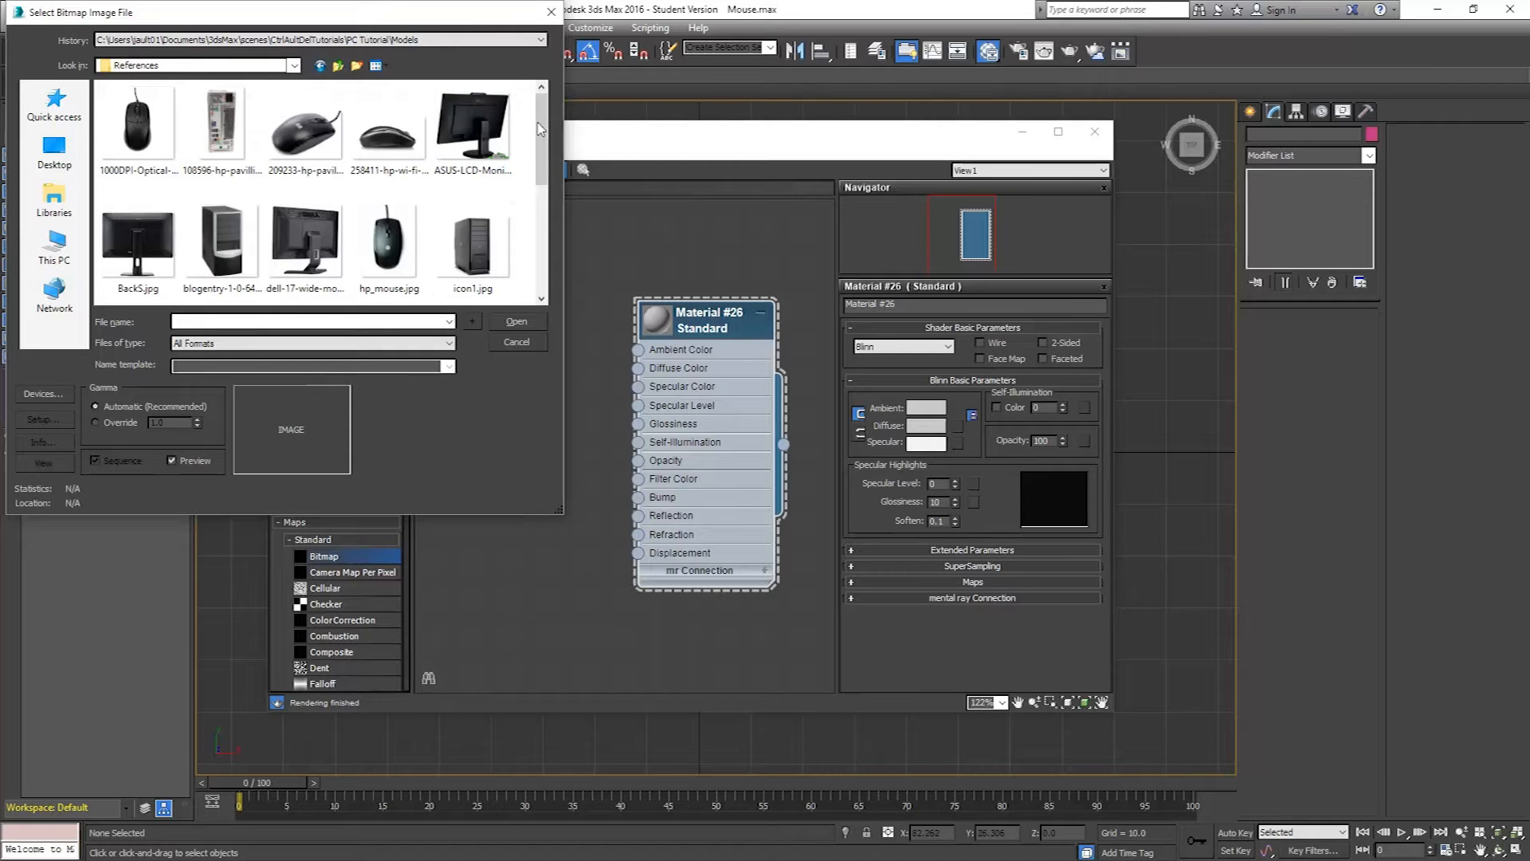
{"action": "left_click_drag", "start_coordinate": [541, 130], "coordinate": [540, 231]}
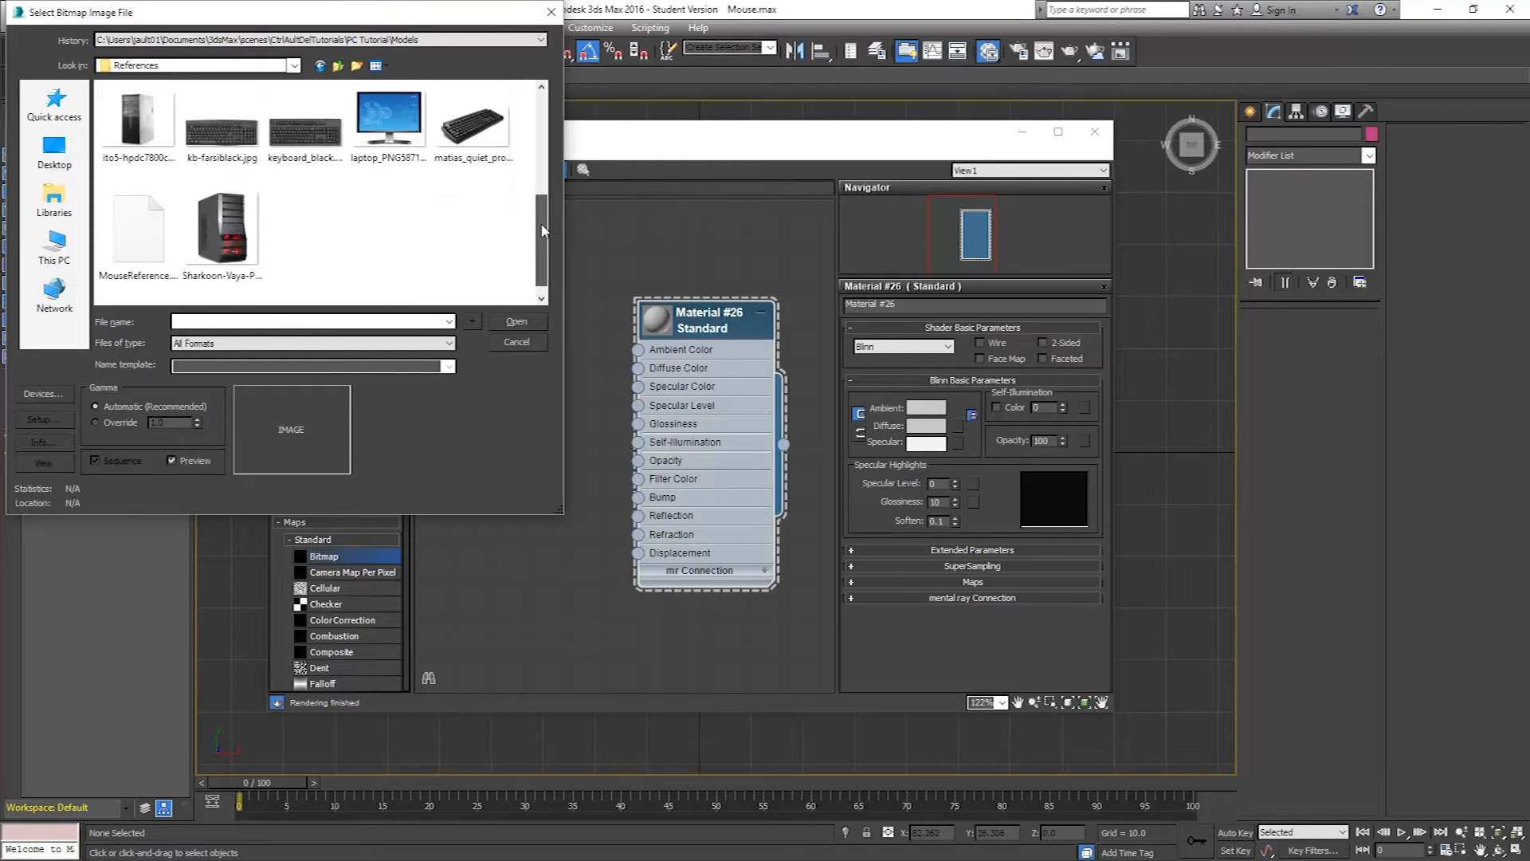
{"action": "left_click", "coordinate": [138, 229]}
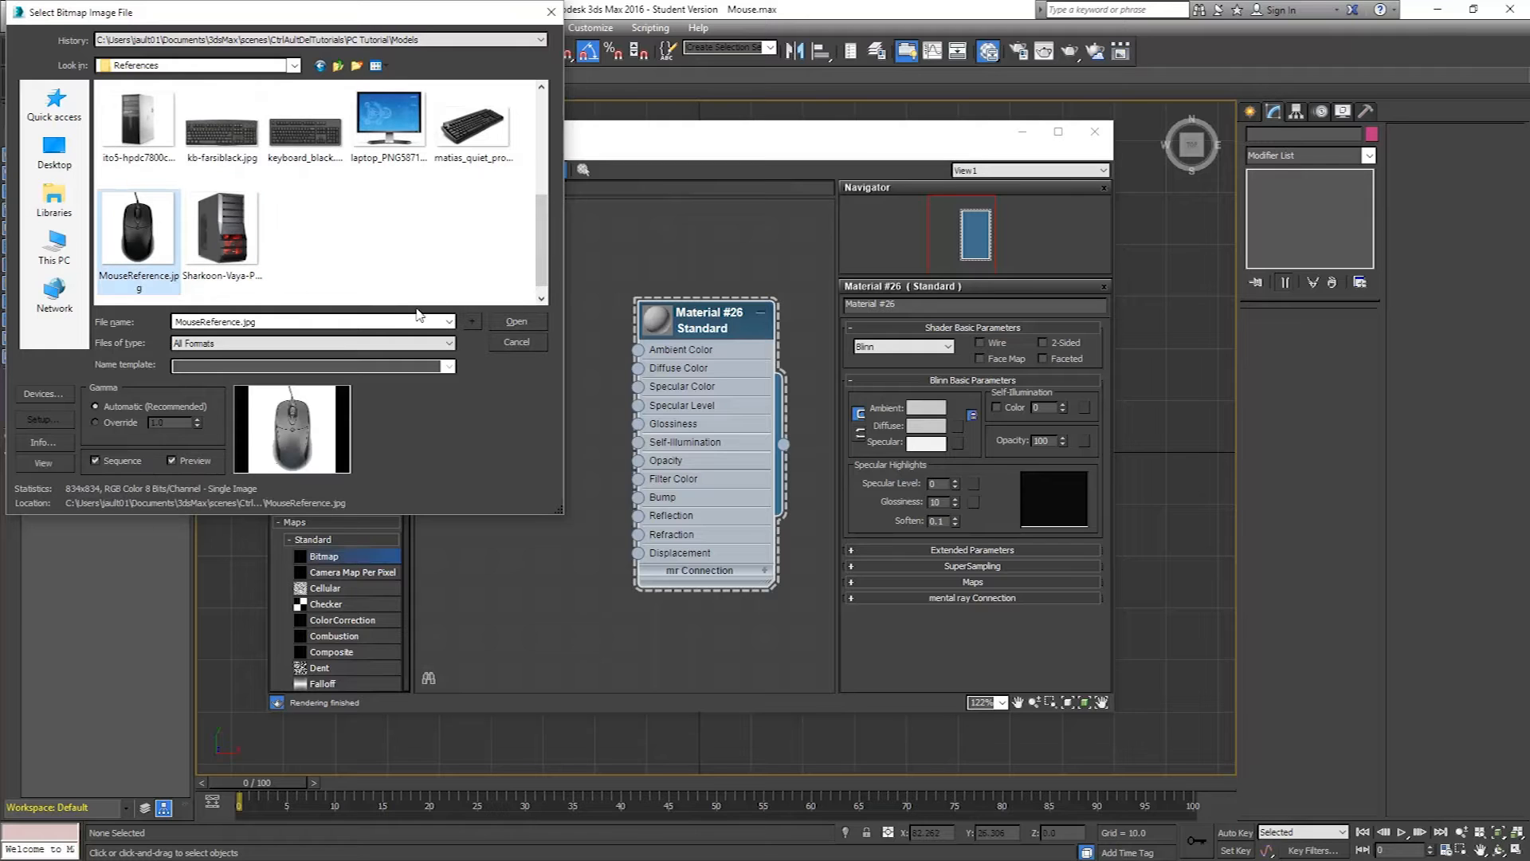
{"action": "left_click", "coordinate": [520, 318]}
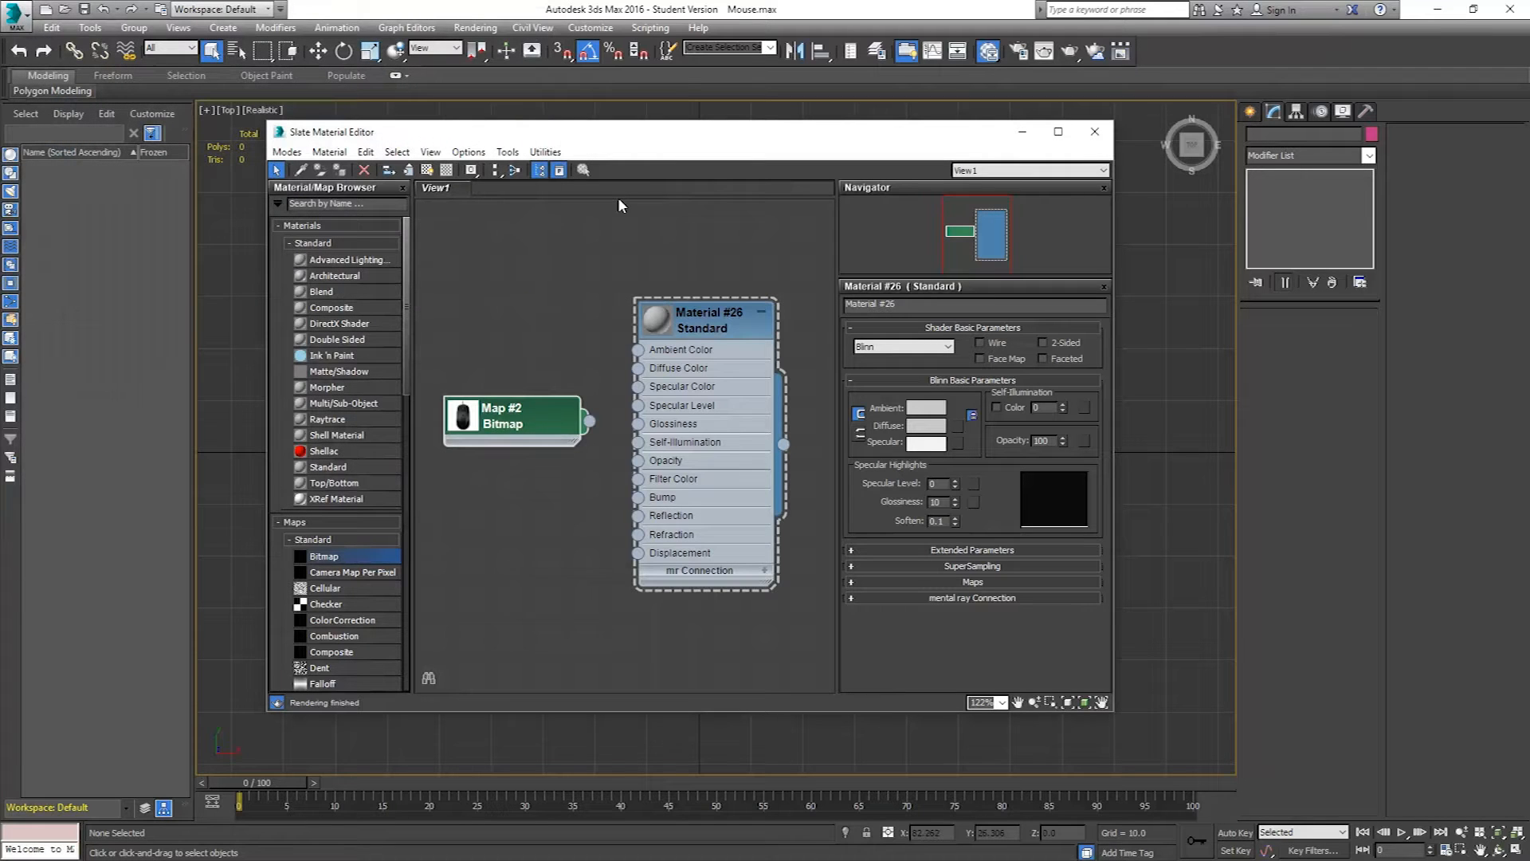
- Connect the bitmap to the material's Diffuse Color and enable the material's shaded display in the viewport
{"action": "left_click_drag", "start_coordinate": [591, 420], "coordinate": [638, 370]}
{"action": "left_click", "coordinate": [715, 330]}
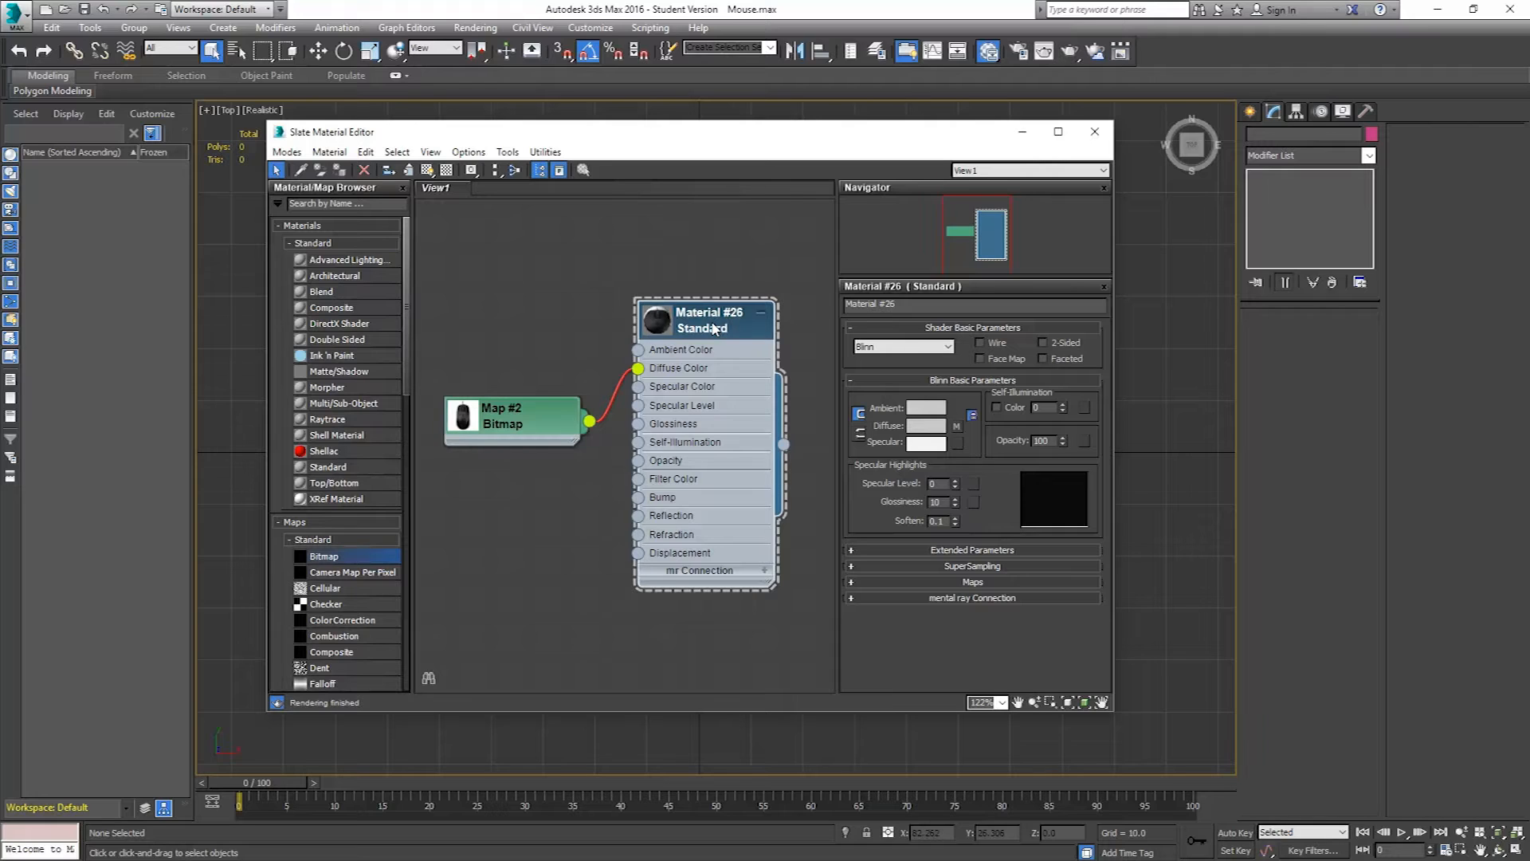
{"action": "left_click", "coordinate": [428, 172]}
{"action": "mouse_move", "coordinate": [426, 139]}
{"action": "left_mouse_down"}
{"action": "mouse_move", "coordinate": [638, 147]}
{"action": "mouse_move", "coordinate": [979, 120]}
{"action": "mouse_move", "coordinate": [951, 310]}
{"action": "left_mouse_up"}
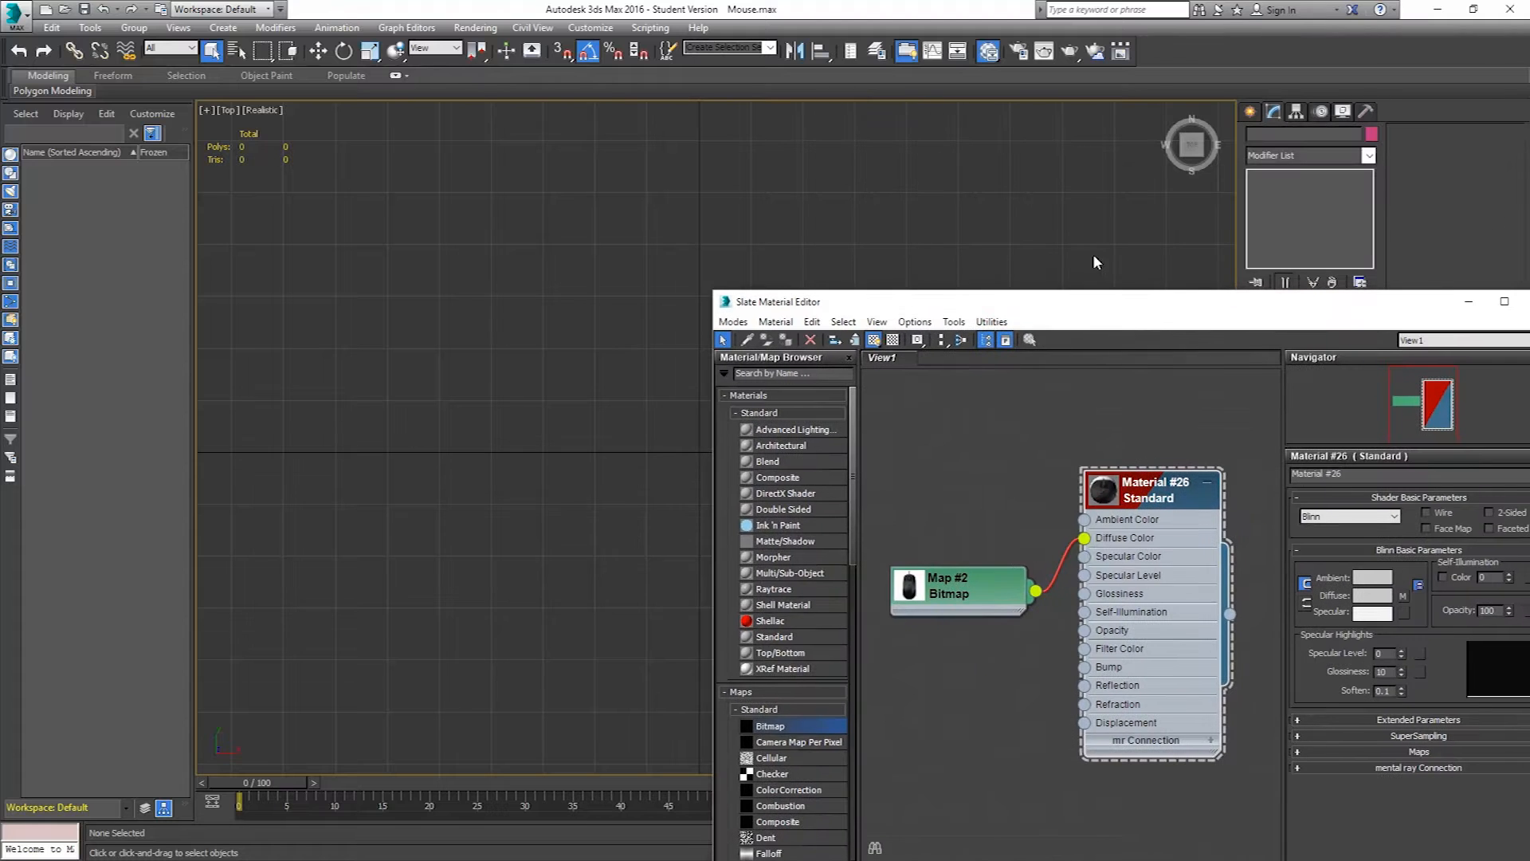
{"action": "left_click_drag", "start_coordinate": [1241, 306], "coordinate": [761, 228]}
{"action": "left_click", "coordinate": [992, 224]}
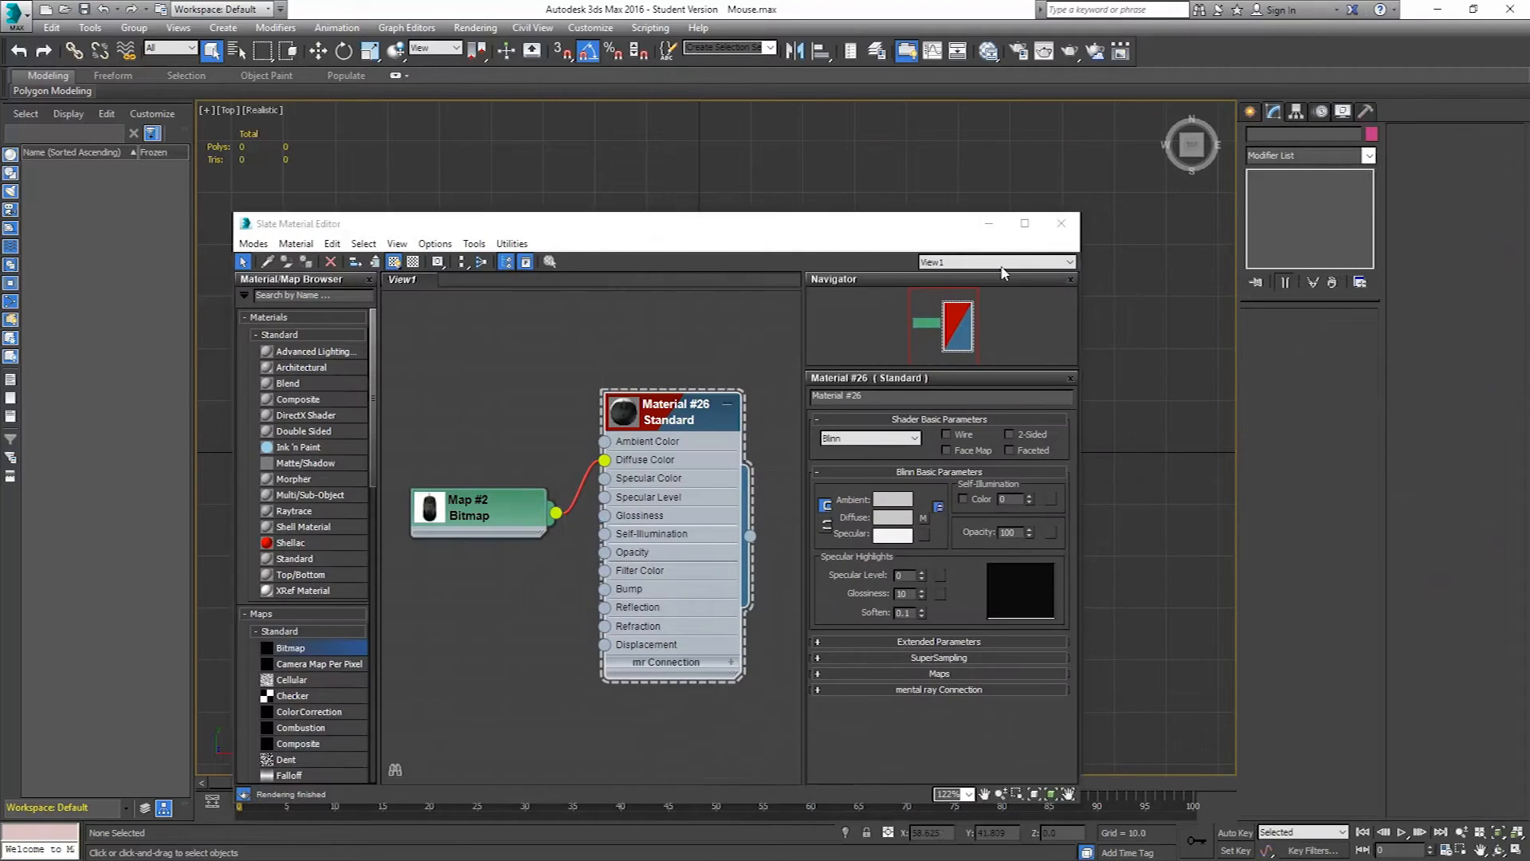
- Create a plane in the Top view with length and width of 100 and a single segment in each direction
{"action": "left_click", "coordinate": [1251, 111]}
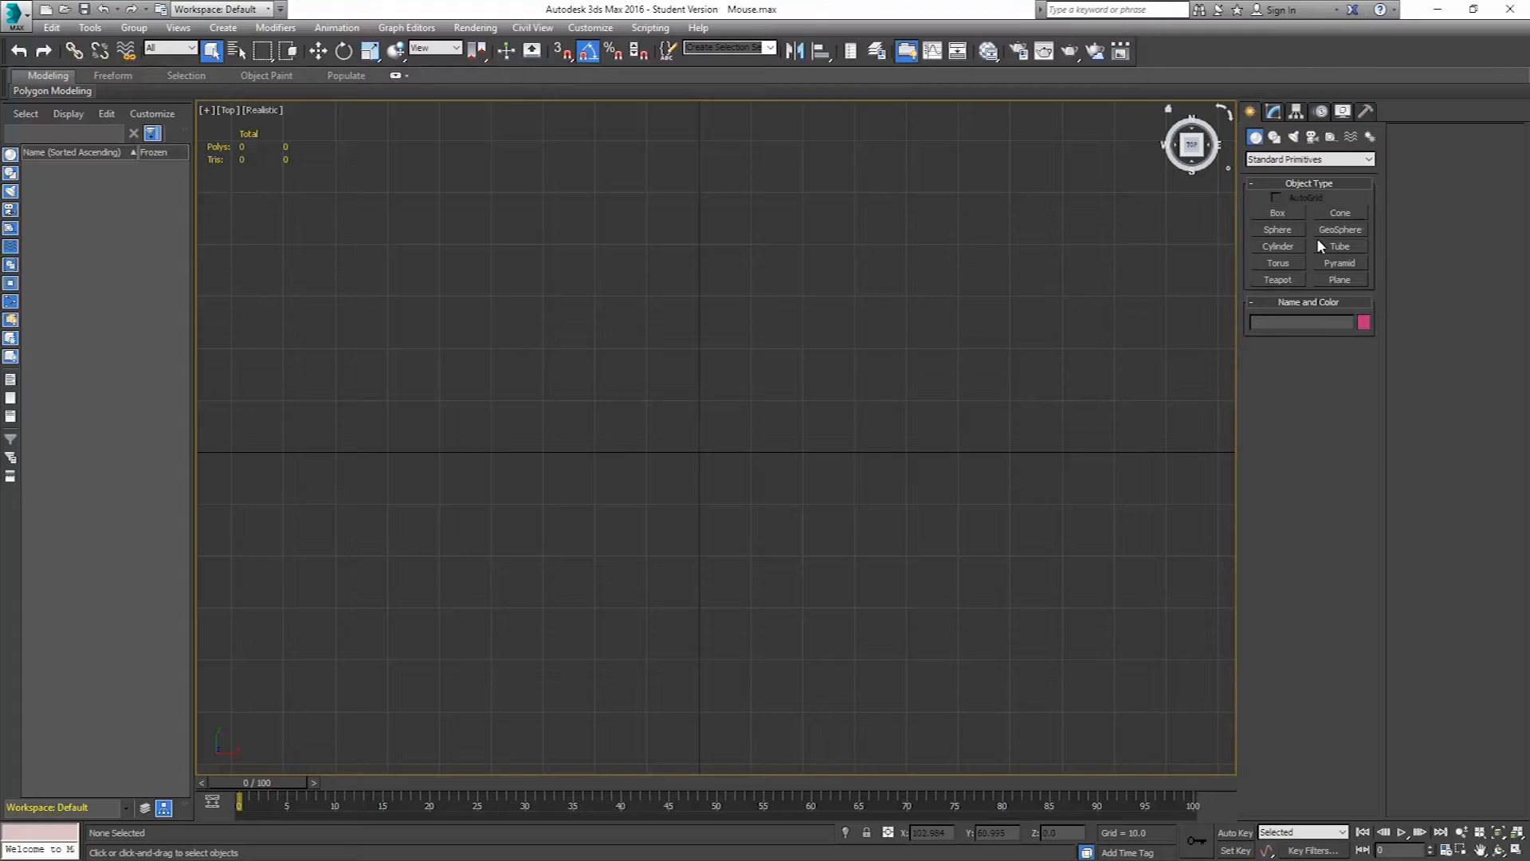
{"action": "left_click", "coordinate": [1339, 280]}
{"action": "left_click_drag", "start_coordinate": [520, 290], "coordinate": [896, 698]}
{"action": "left_click_drag", "start_coordinate": [1344, 423], "coordinate": [1216, 419]}
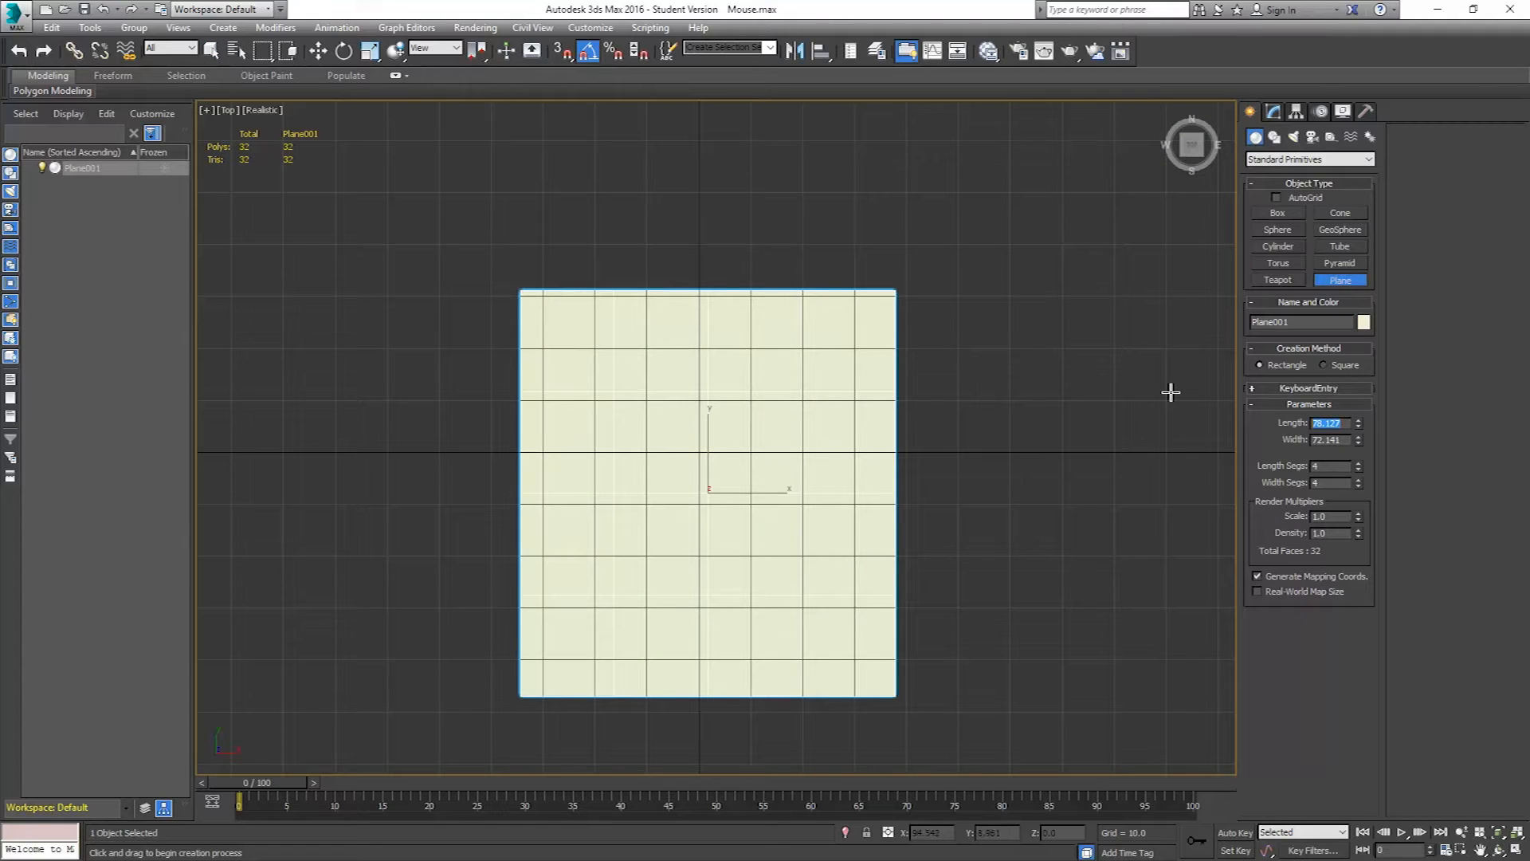
{"action": "type", "text": "100"}
{"action": "key", "text": "Tab"}
{"action": "type", "text": "100"}
{"action": "key", "text": "Return"}
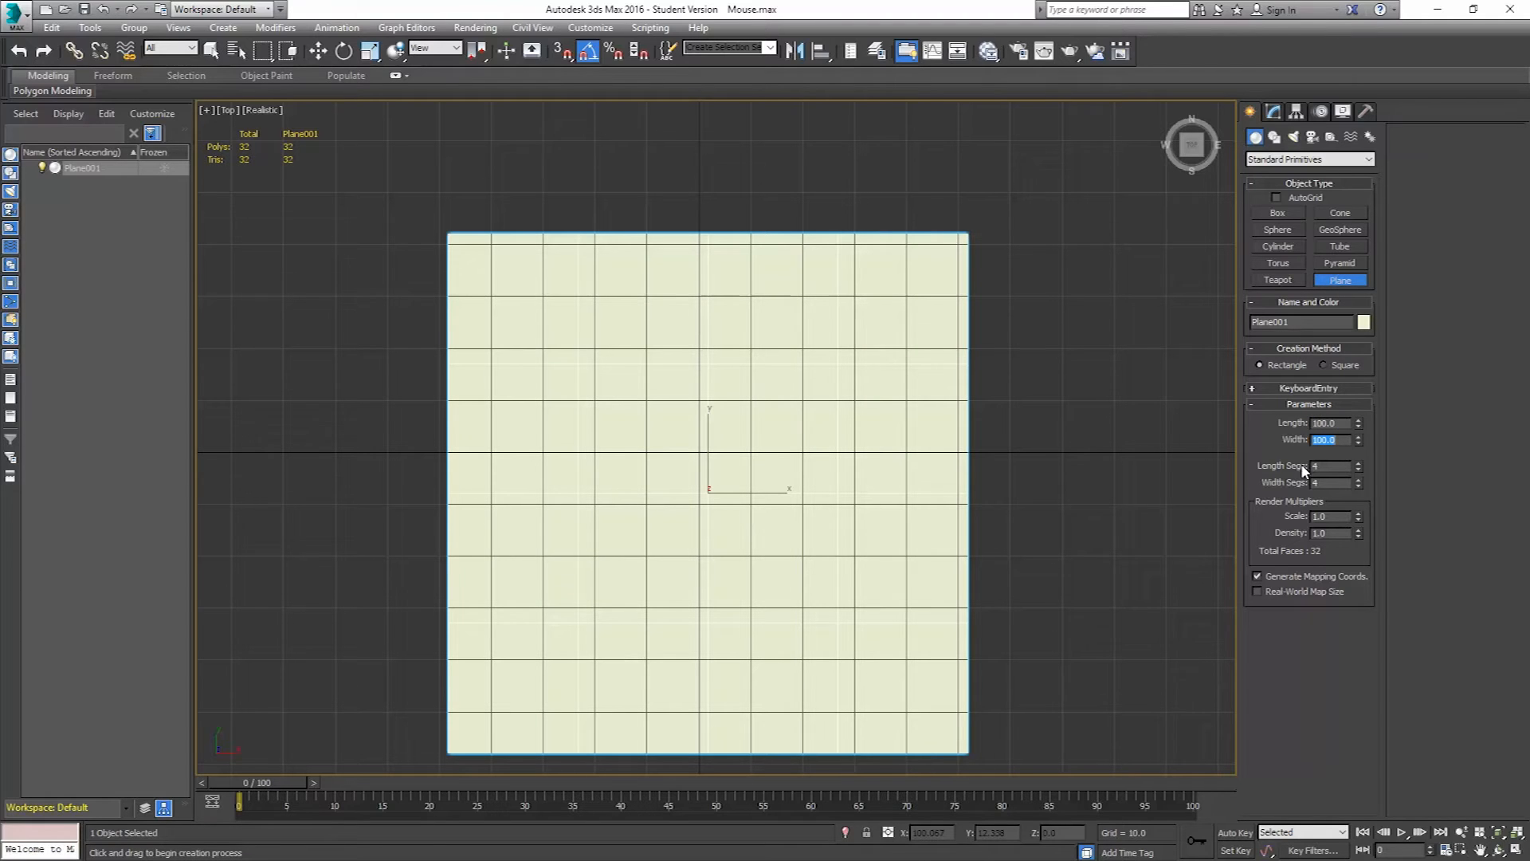
{"action": "right_click", "coordinate": [1360, 465]}
{"action": "right_click", "coordinate": [1360, 483]}
- Set the plane's object color to purple from the 3ds Max palette
{"action": "left_click", "coordinate": [1364, 322]}
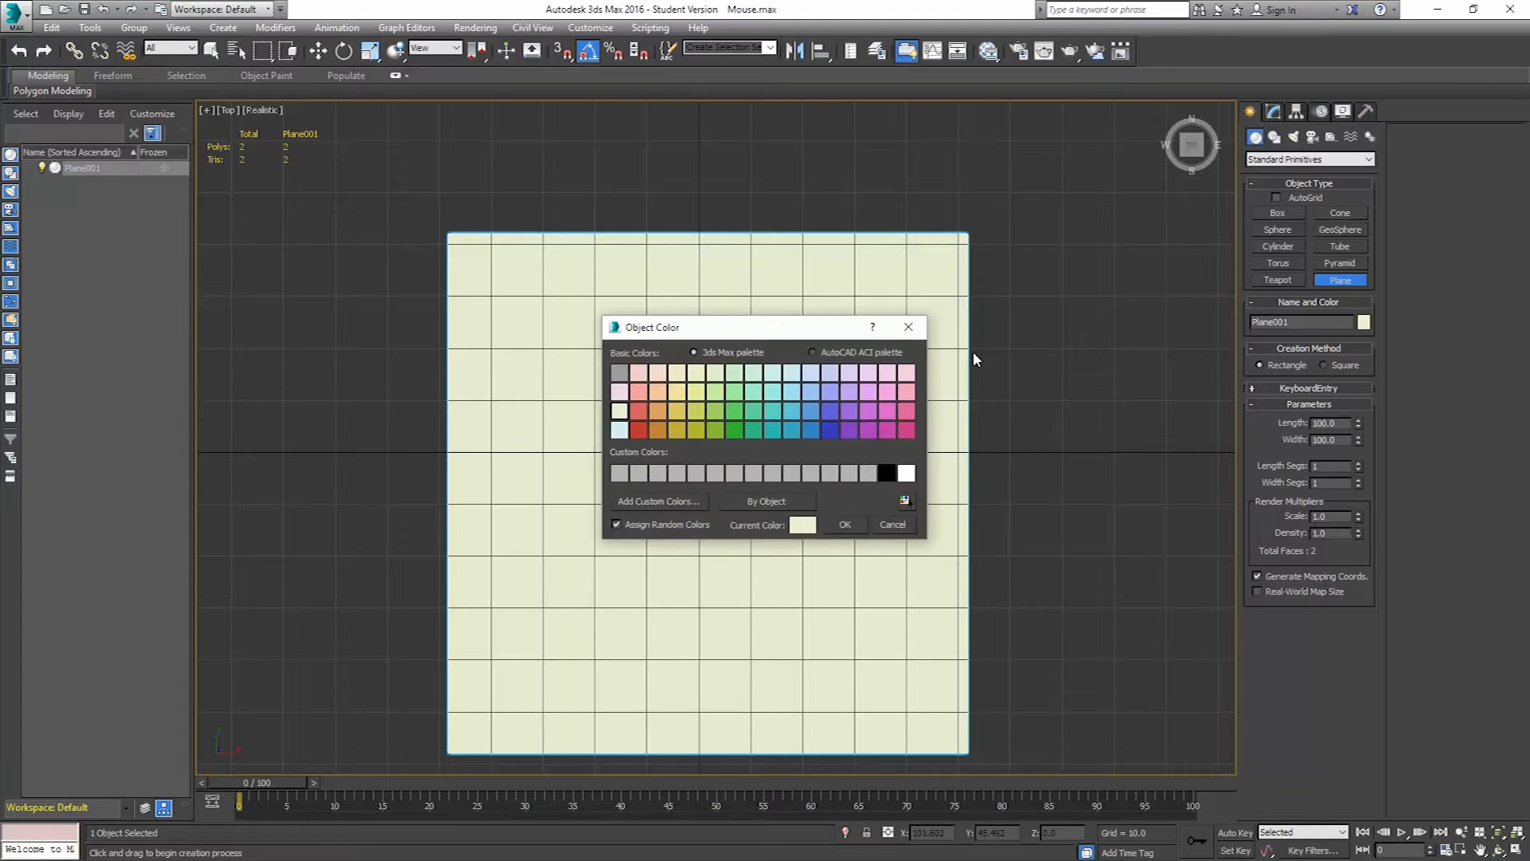
{"action": "left_click", "coordinate": [853, 427]}
{"action": "left_click", "coordinate": [848, 523]}
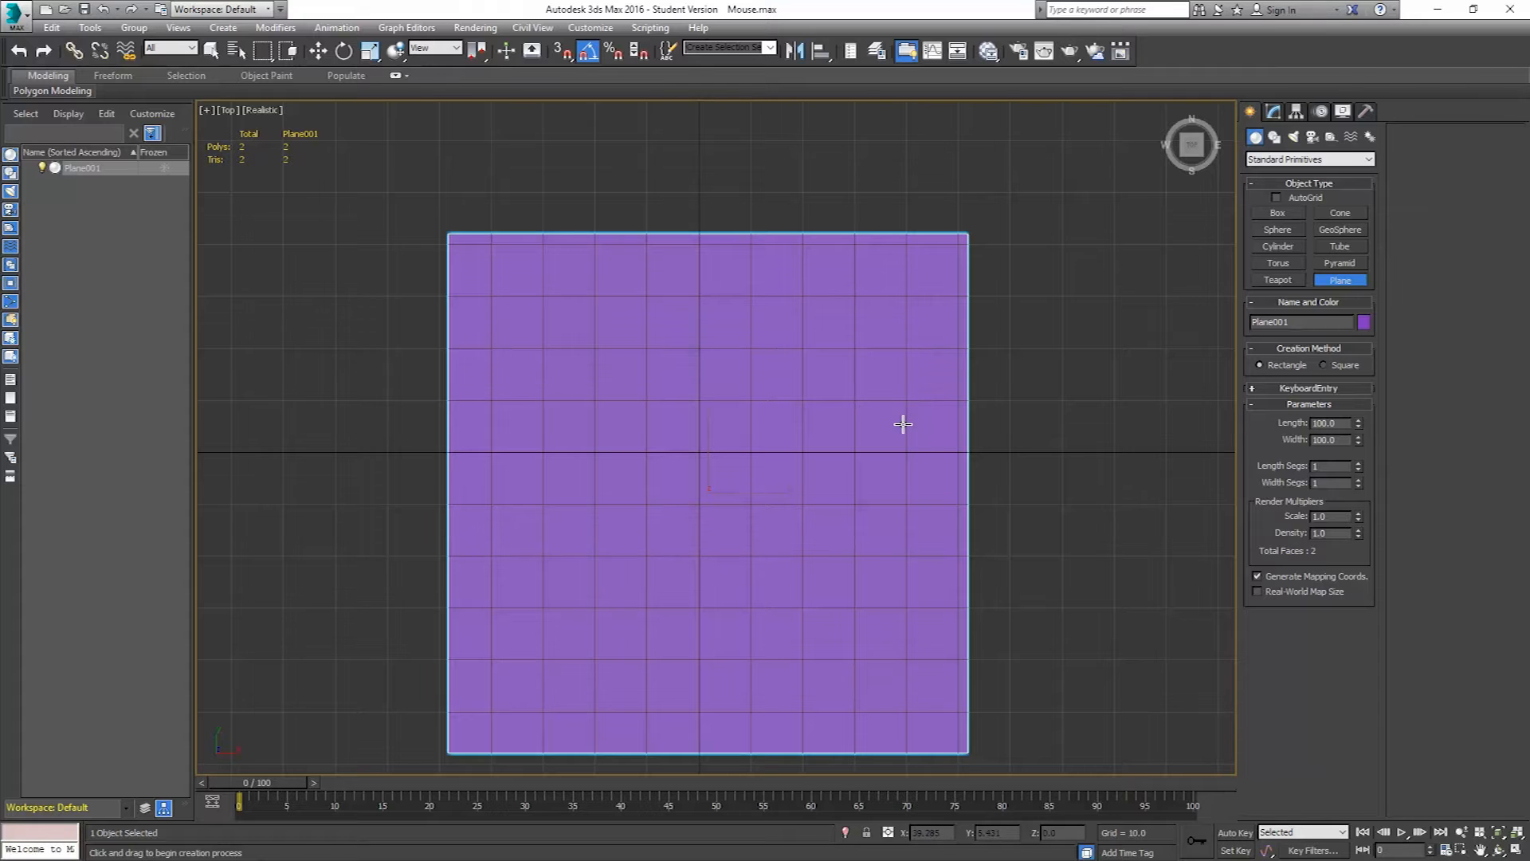
- Switch the viewport to a low-angle Perspective view of the plane and end plane creation
{"action": "key", "text": "p"}
{"action": "middle_click_drag", "start_coordinate": [766, 554], "coordinate": [828, 318], "text": "alt"}
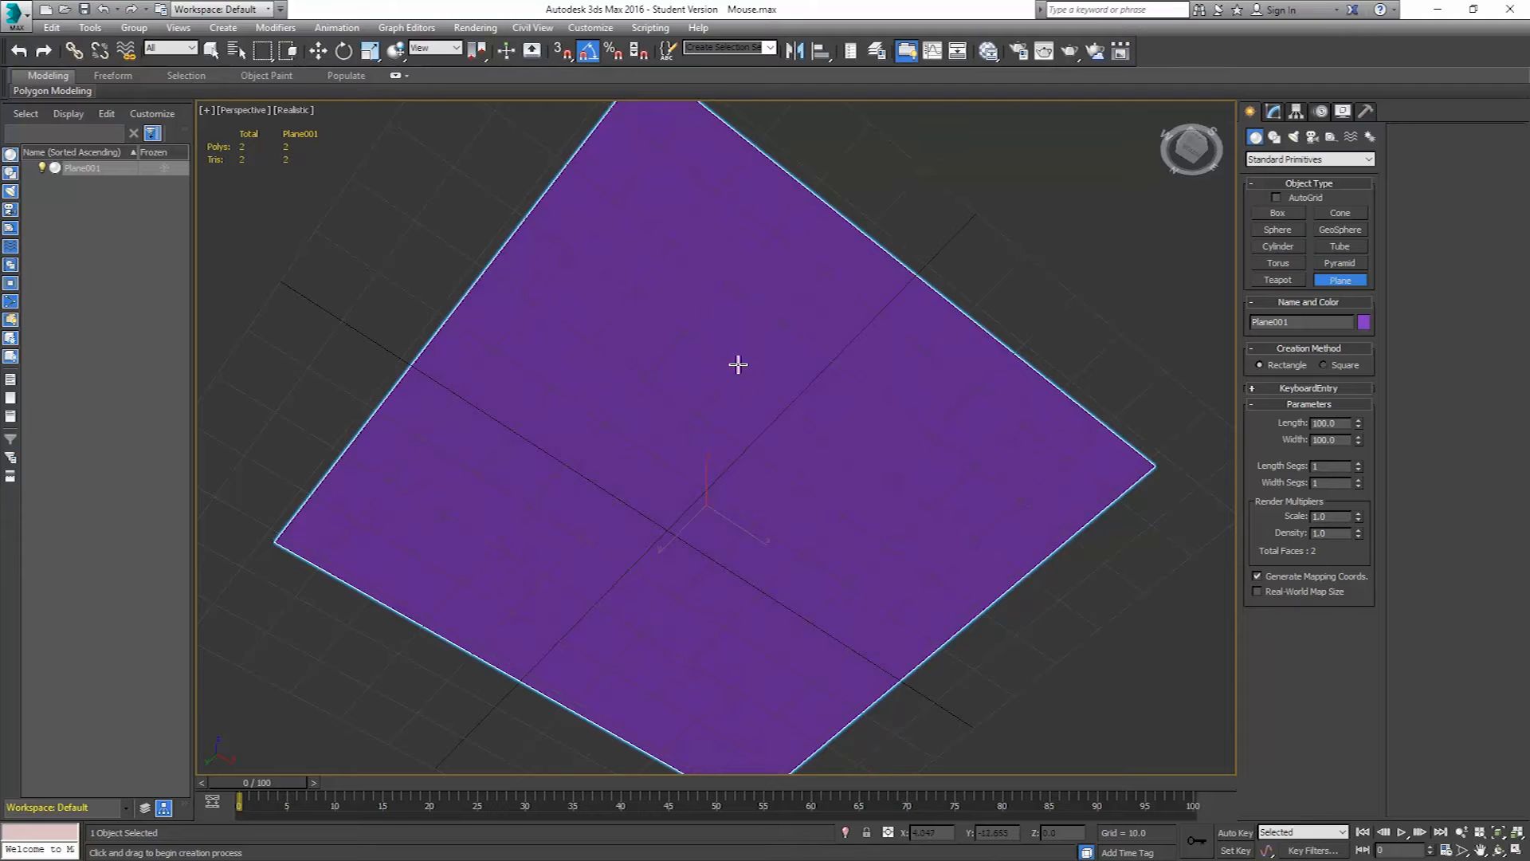
{"action": "middle_click_drag", "start_coordinate": [853, 451], "coordinate": [701, 533], "text": "alt"}
{"action": "right_click", "coordinate": [730, 507]}
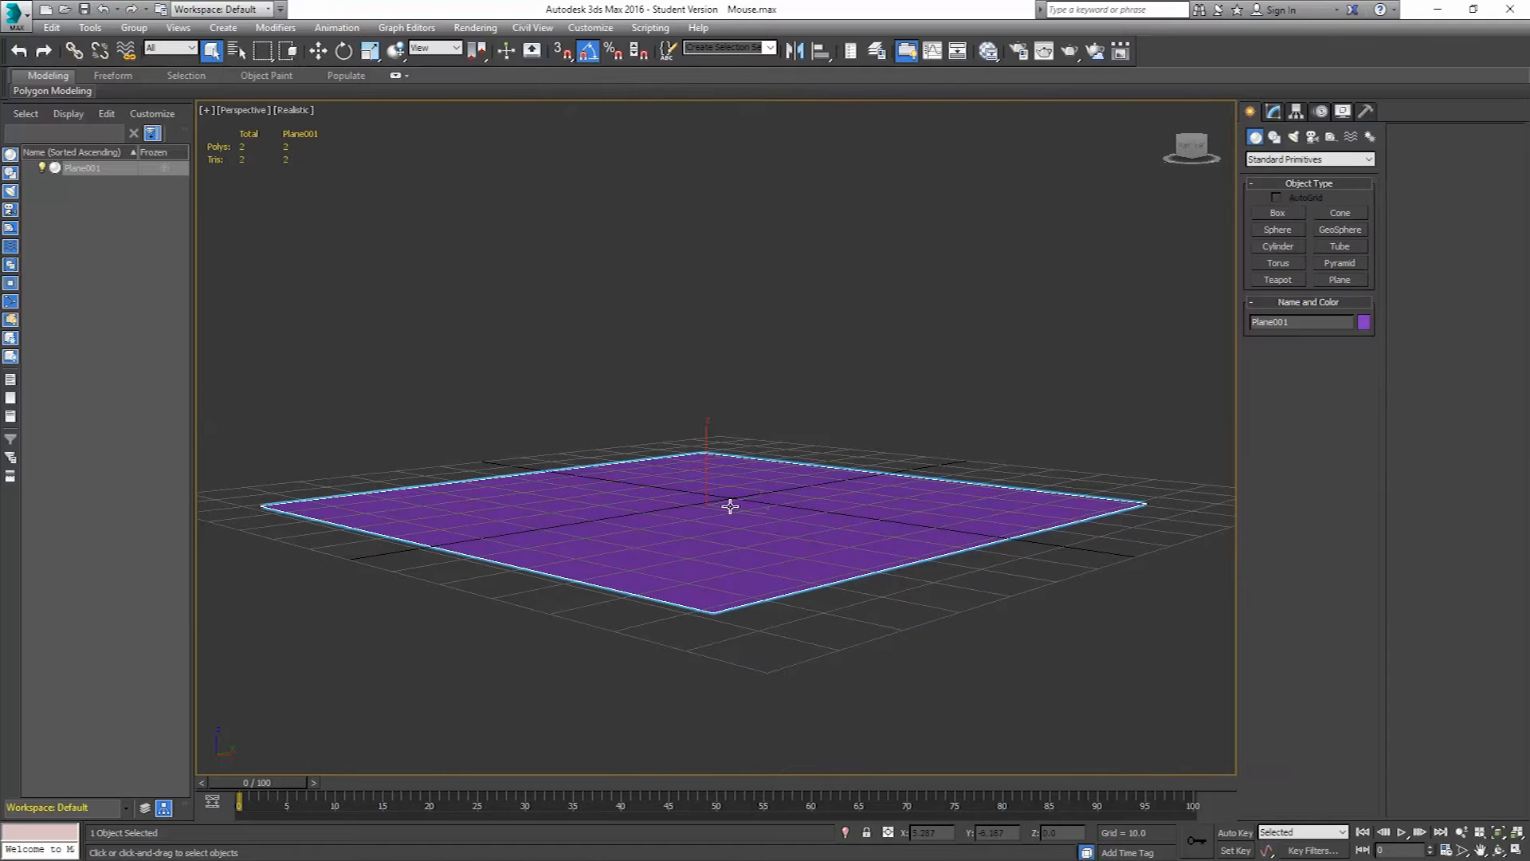
- Set the plane's display properties to By Object and enable Backface Cull in its Object Properties
{"action": "right_click", "coordinate": [764, 507]}
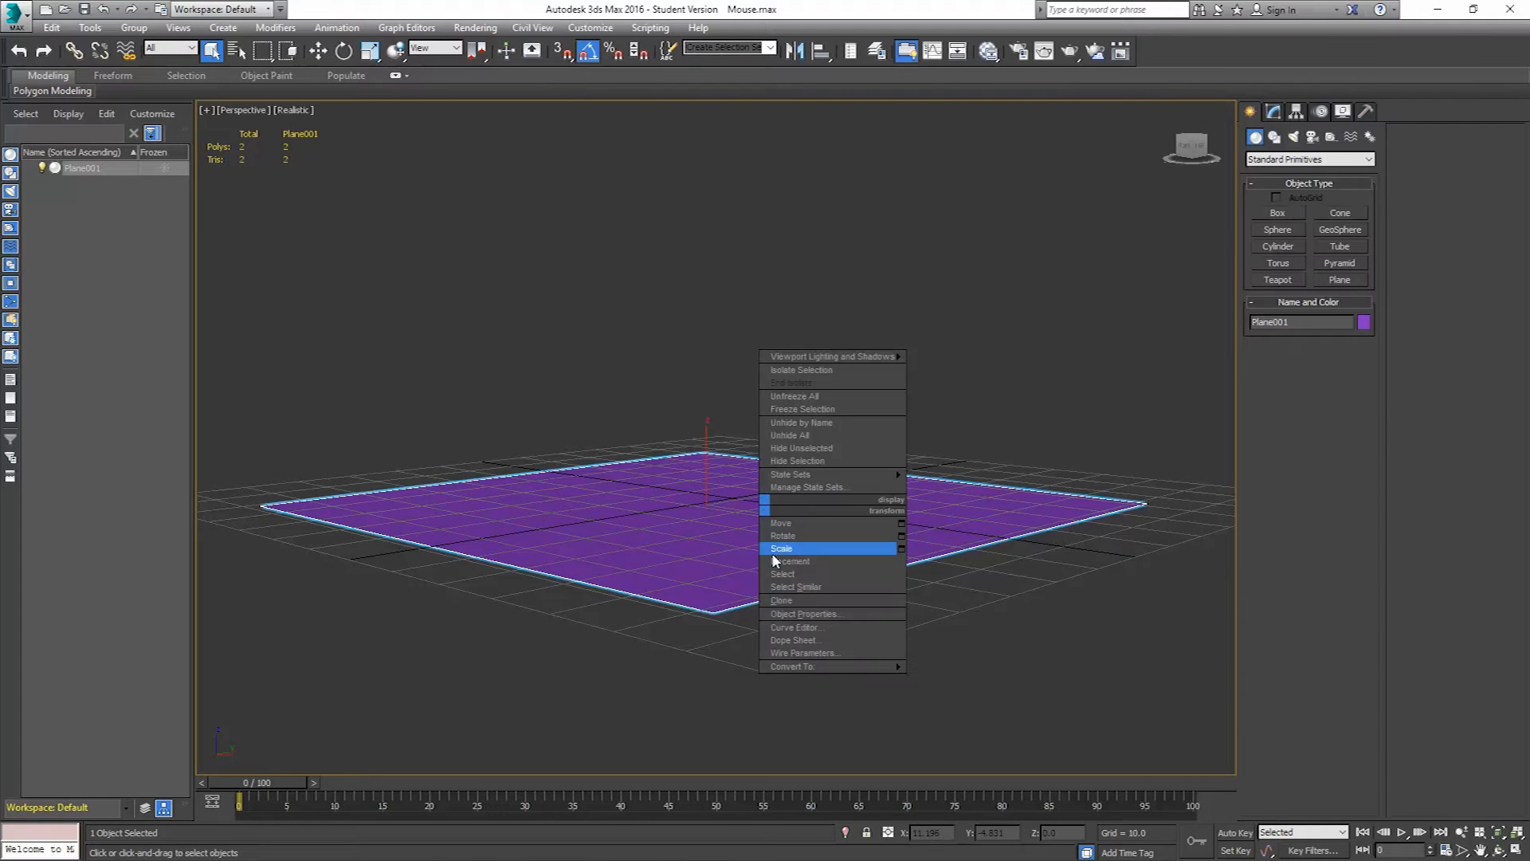
{"action": "left_click", "coordinate": [794, 617]}
{"action": "left_click", "coordinate": [627, 482]}
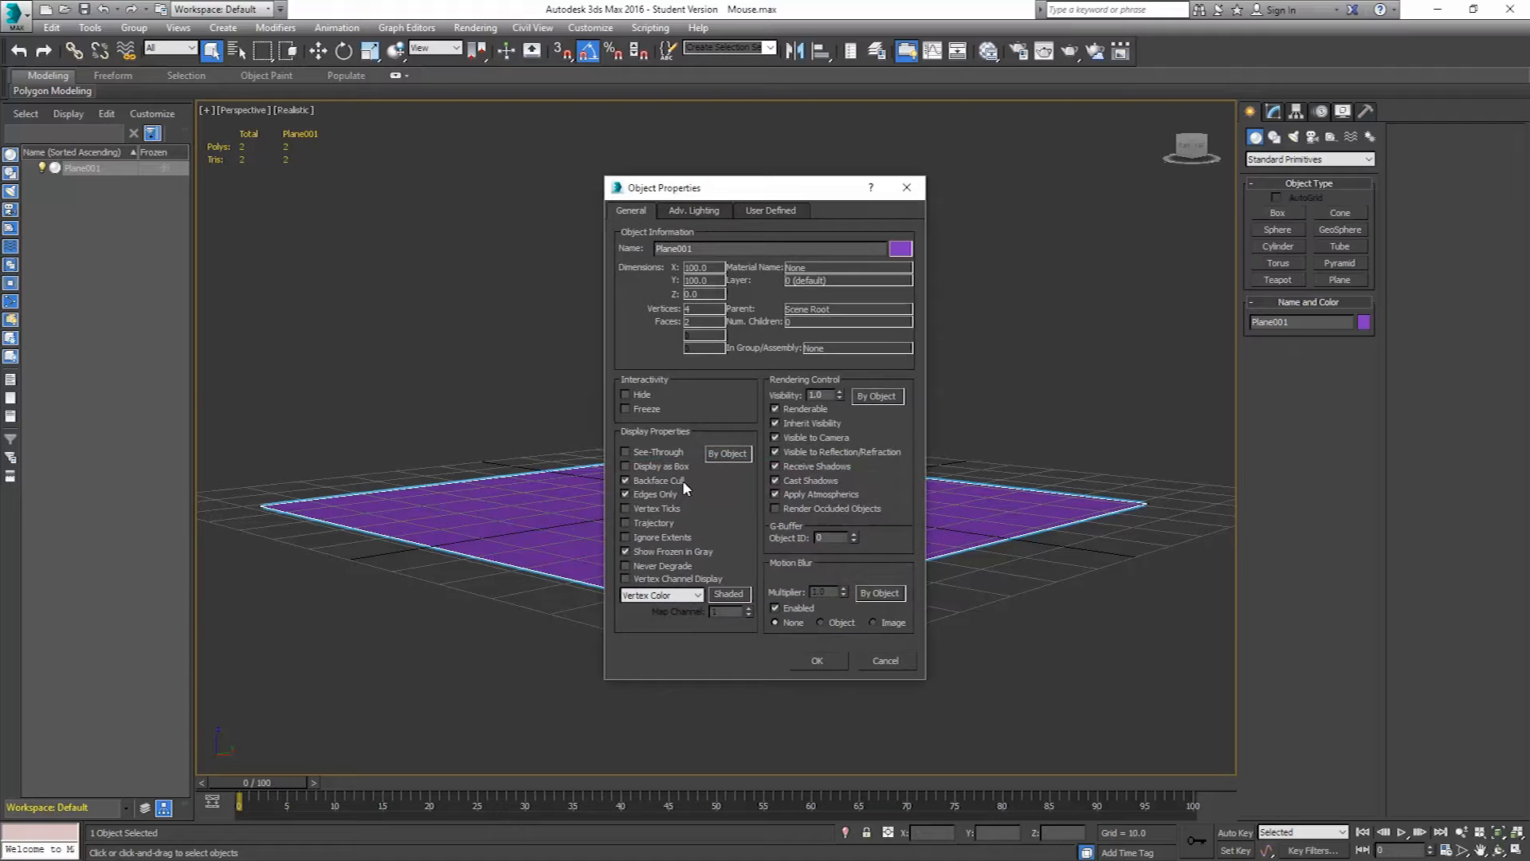
{"action": "left_click", "coordinate": [730, 453]}
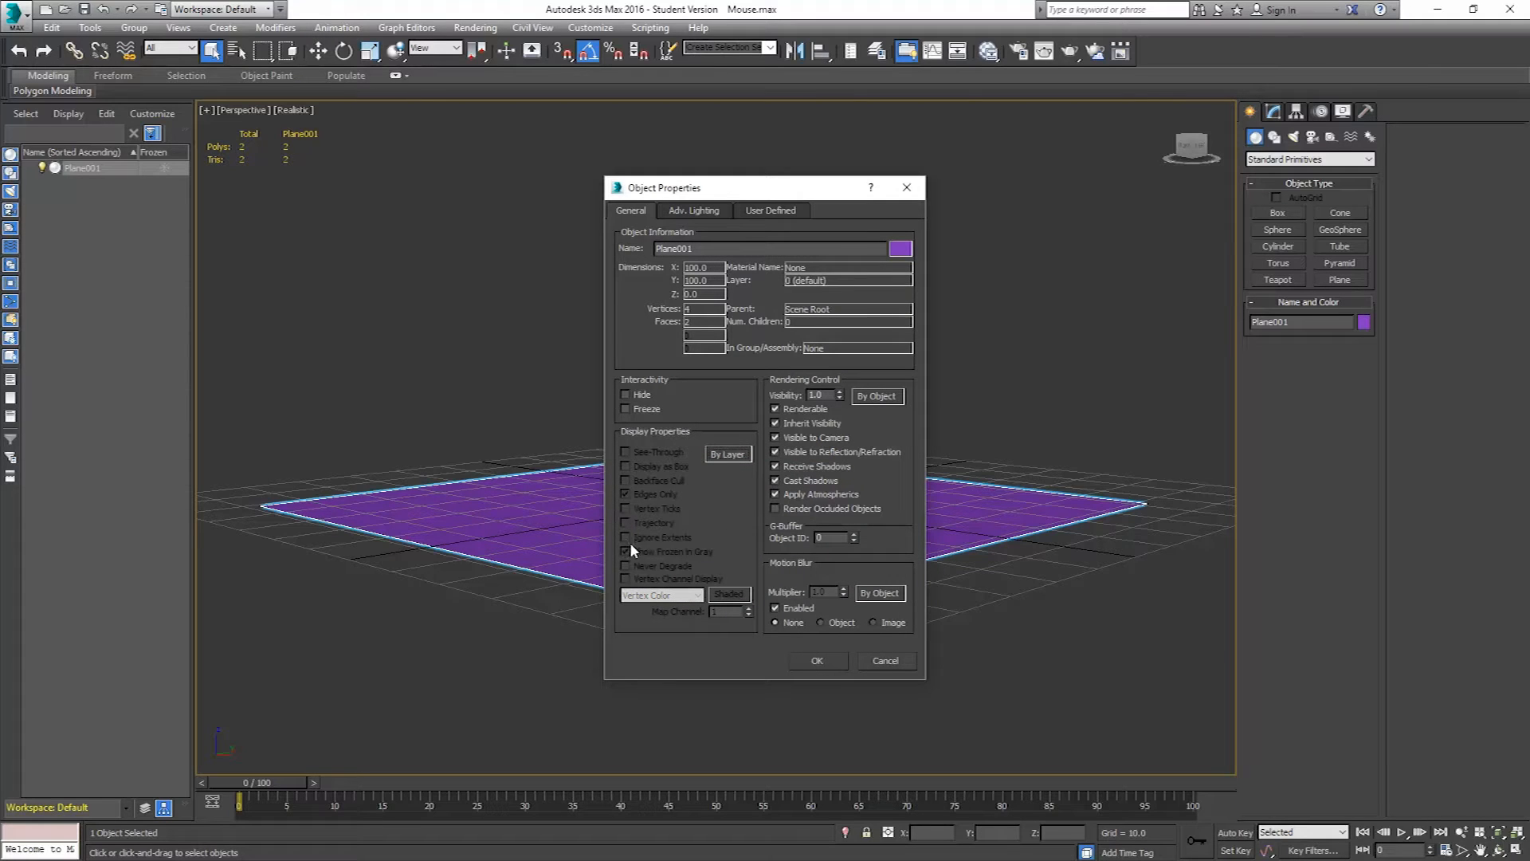
{"action": "left_click", "coordinate": [731, 456]}
{"action": "left_click", "coordinate": [626, 495]}
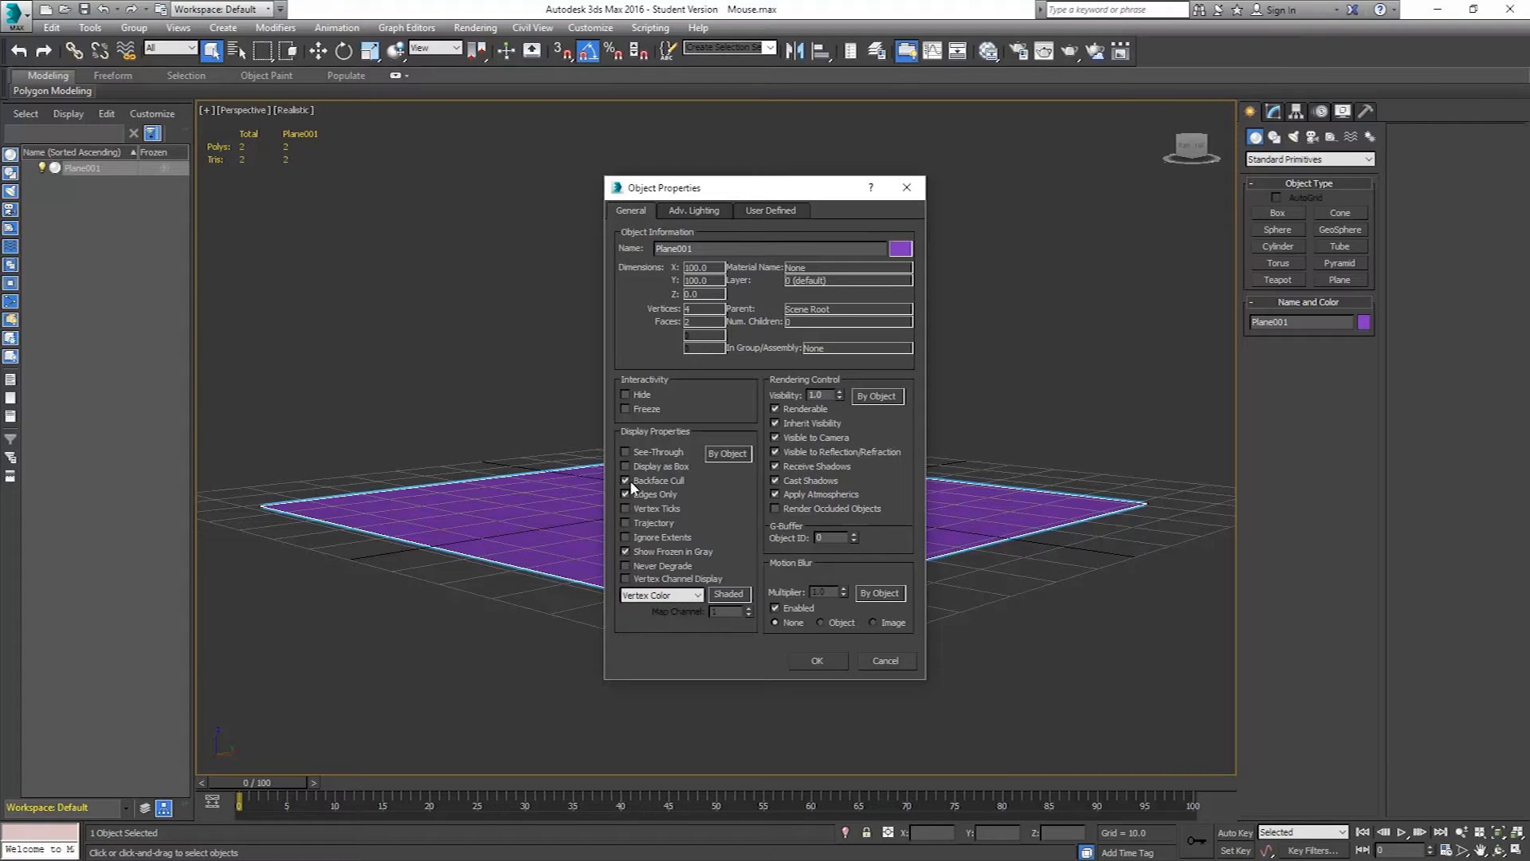
{"action": "left_click", "coordinate": [818, 660]}
- Move the plane to the origin by resetting its X and Y position to 0
{"action": "middle_click_drag", "start_coordinate": [834, 564], "coordinate": [827, 625], "text": "alt"}
{"action": "middle_click_drag", "start_coordinate": [731, 462], "coordinate": [722, 307], "text": "alt"}
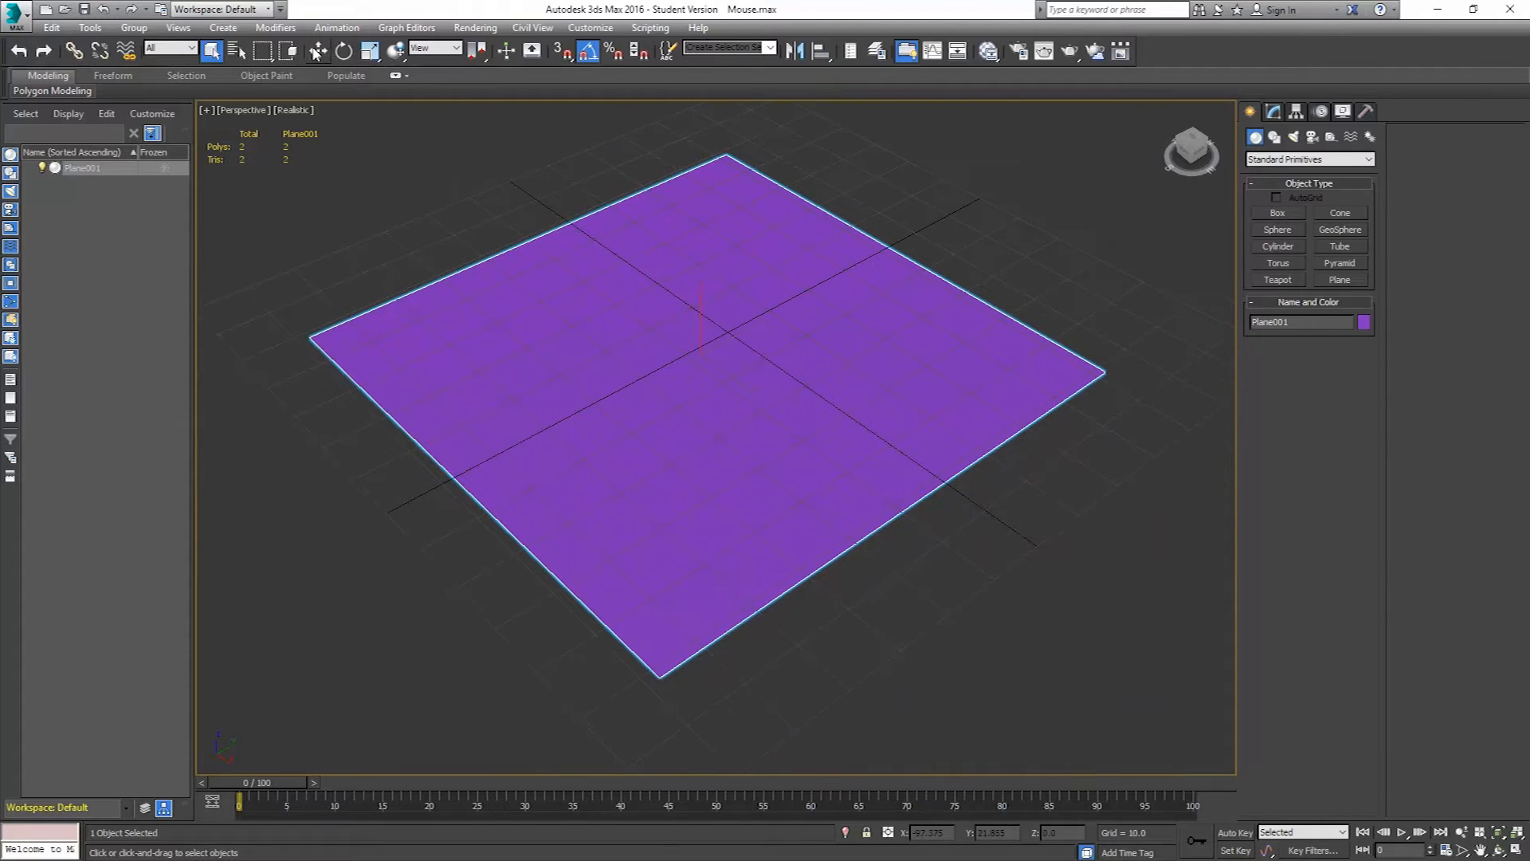
{"action": "left_click", "coordinate": [319, 52]}
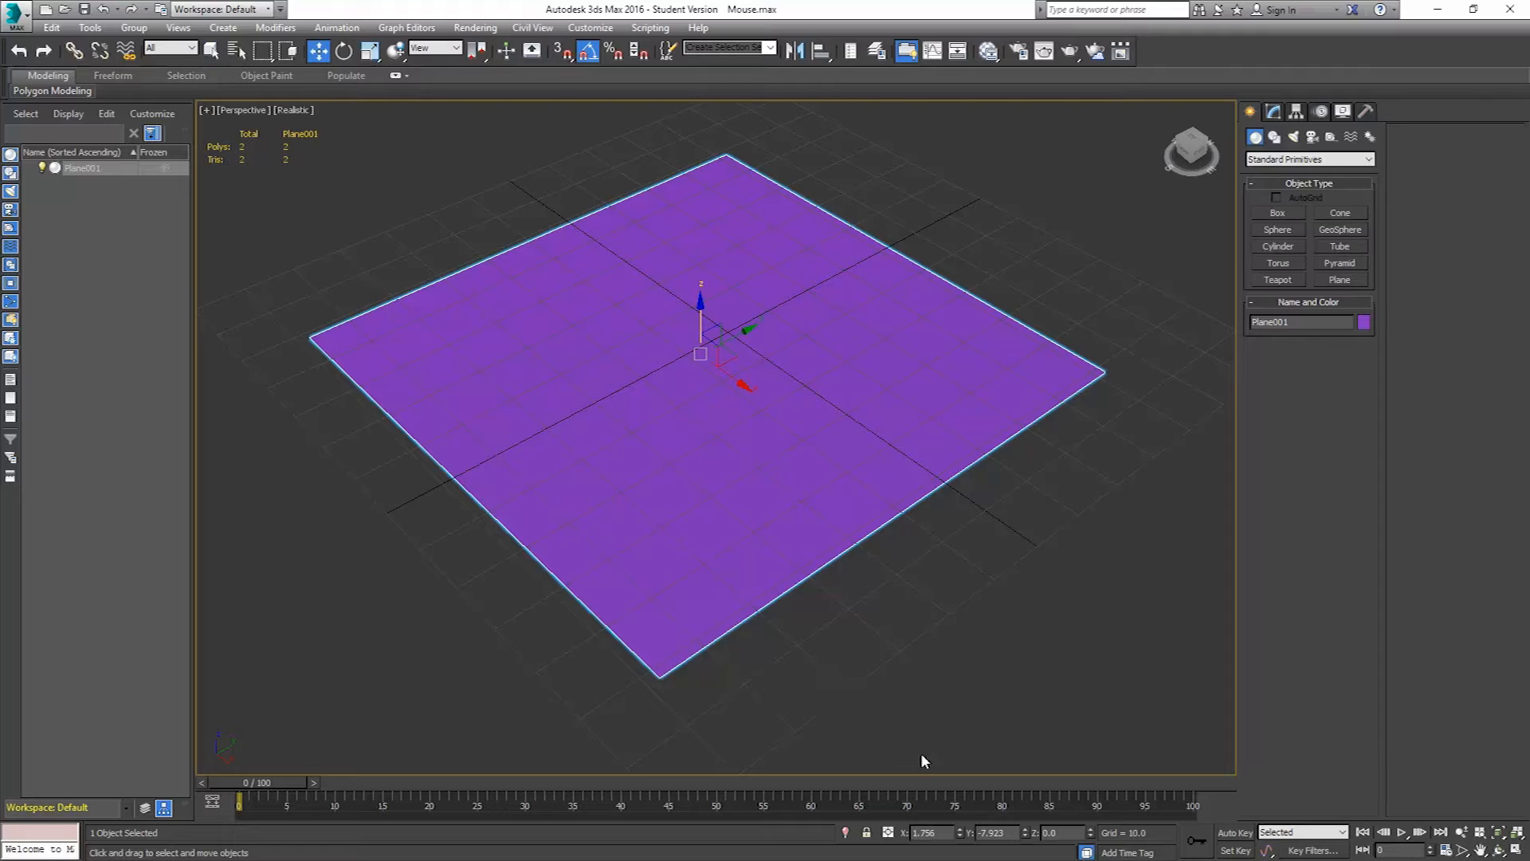
{"action": "right_click", "coordinate": [960, 833]}
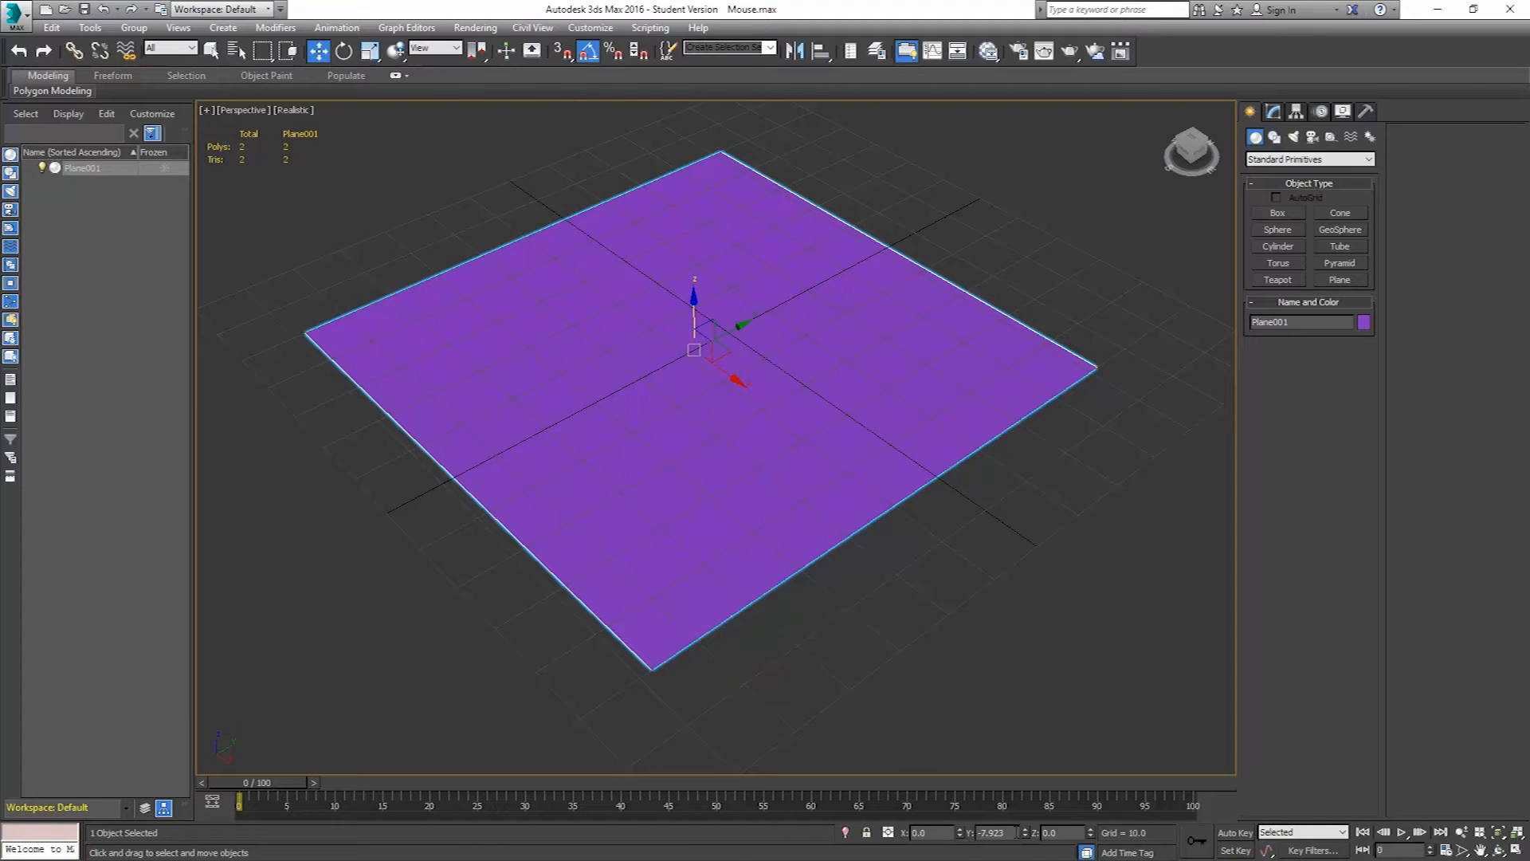
{"action": "right_click", "coordinate": [1026, 834]}
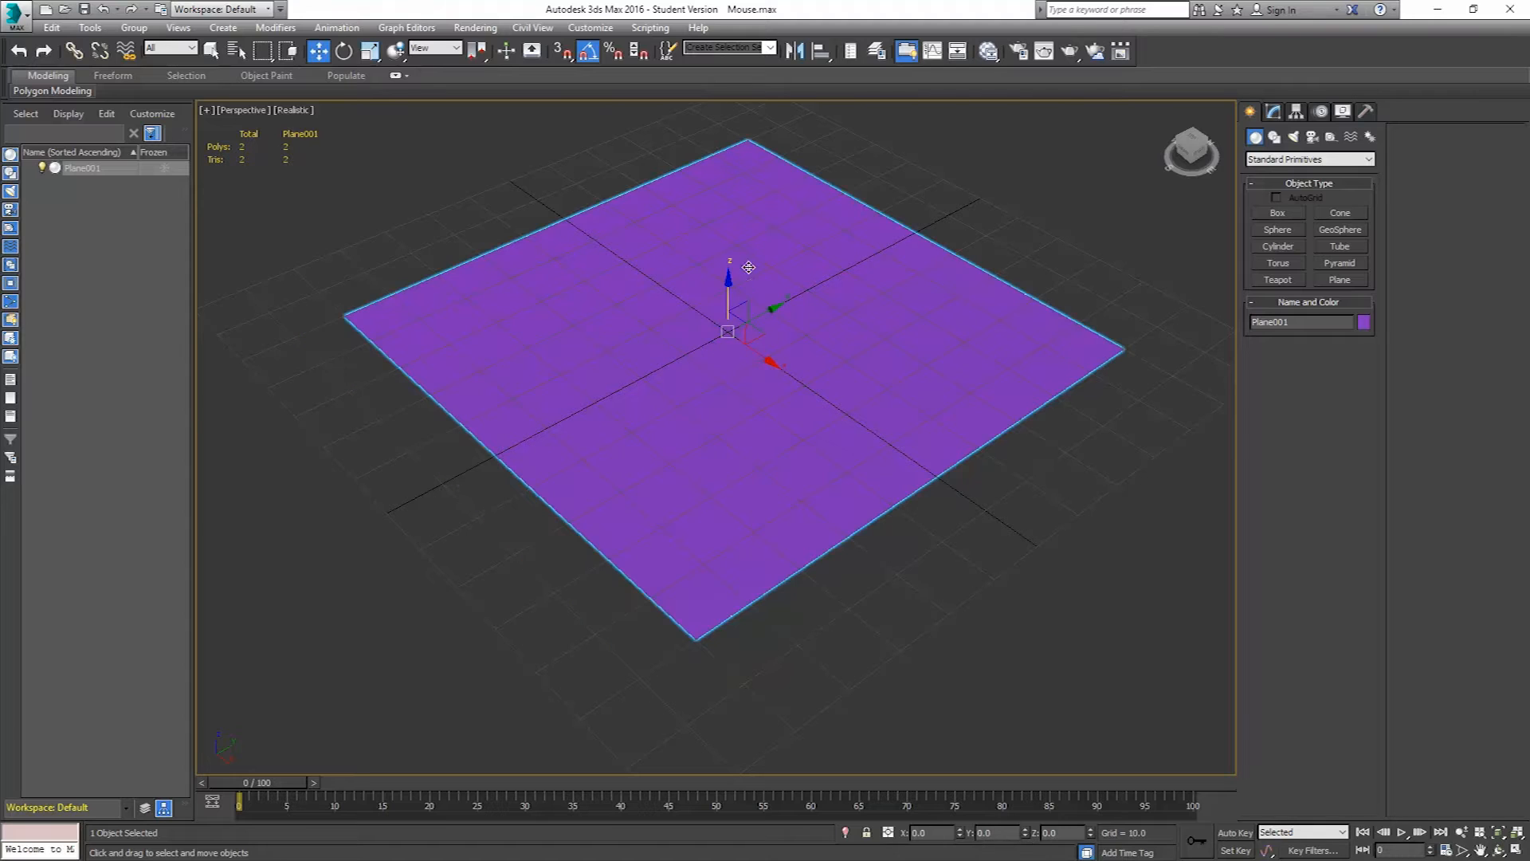
- Assign the mouse-photo material from the Slate Material Editor to the plane and switch to the Top view
{"action": "left_click", "coordinate": [990, 55]}
{"action": "left_click_drag", "start_coordinate": [633, 234], "coordinate": [428, 362]}
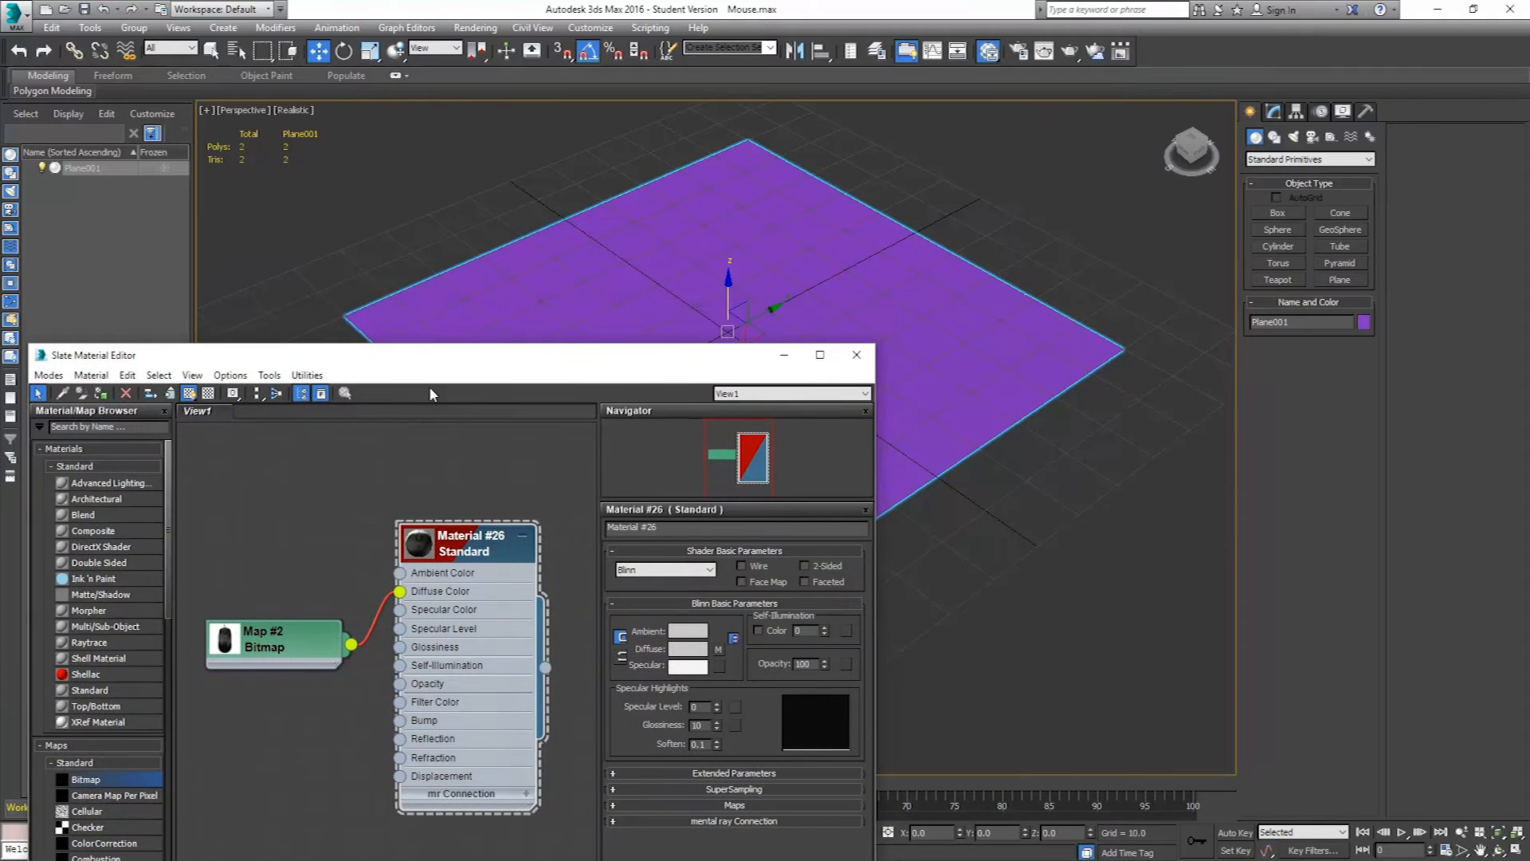
{"action": "left_click_drag", "start_coordinate": [547, 668], "coordinate": [638, 231]}
{"action": "left_click_drag", "start_coordinate": [757, 250], "coordinate": [758, 249]}
{"action": "left_click", "coordinate": [849, 362]}
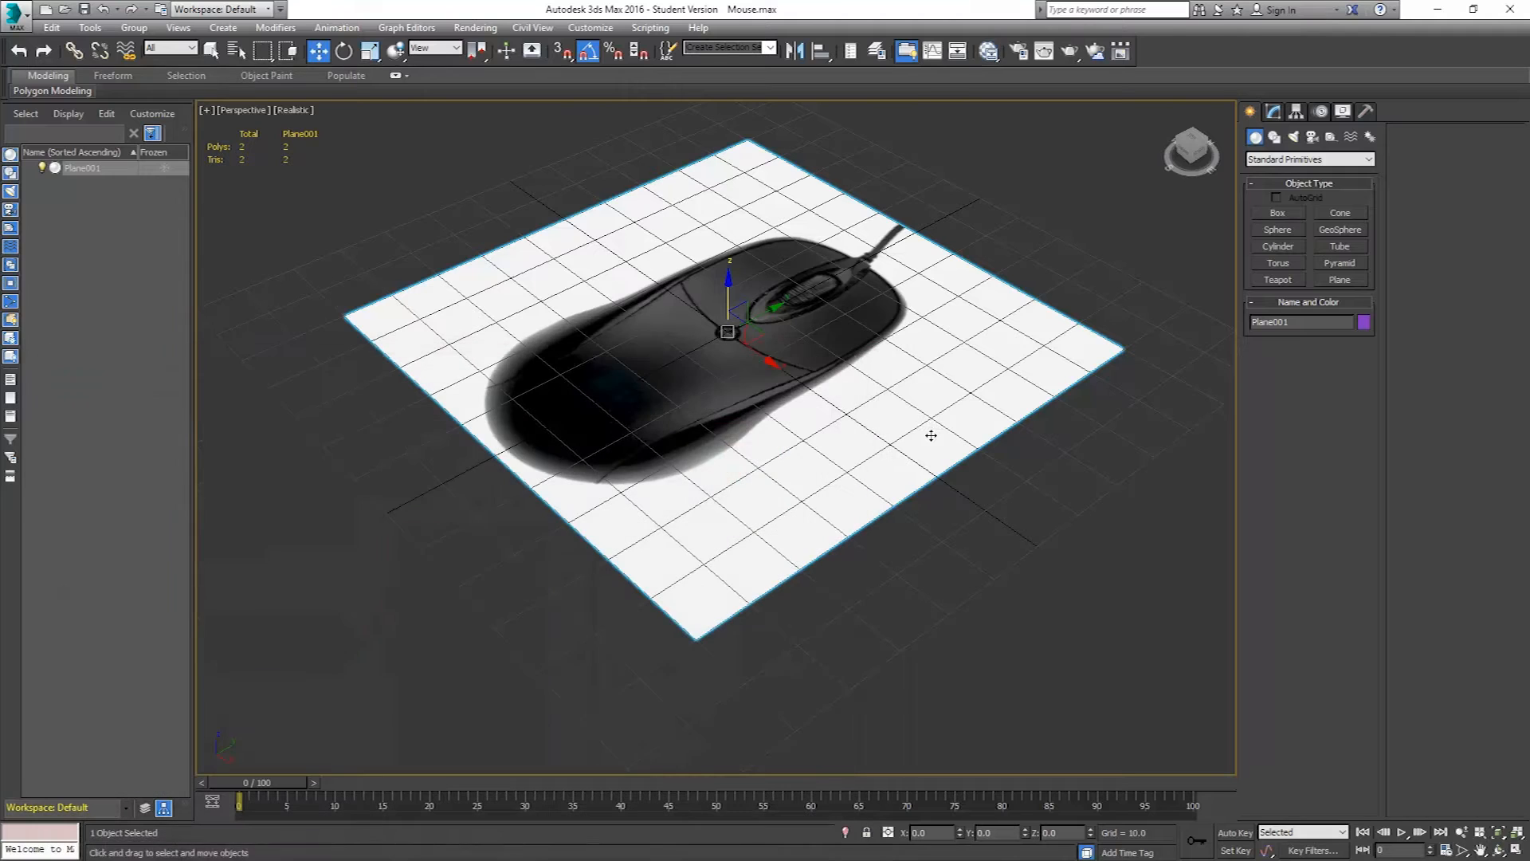
{"action": "key", "text": "t"}
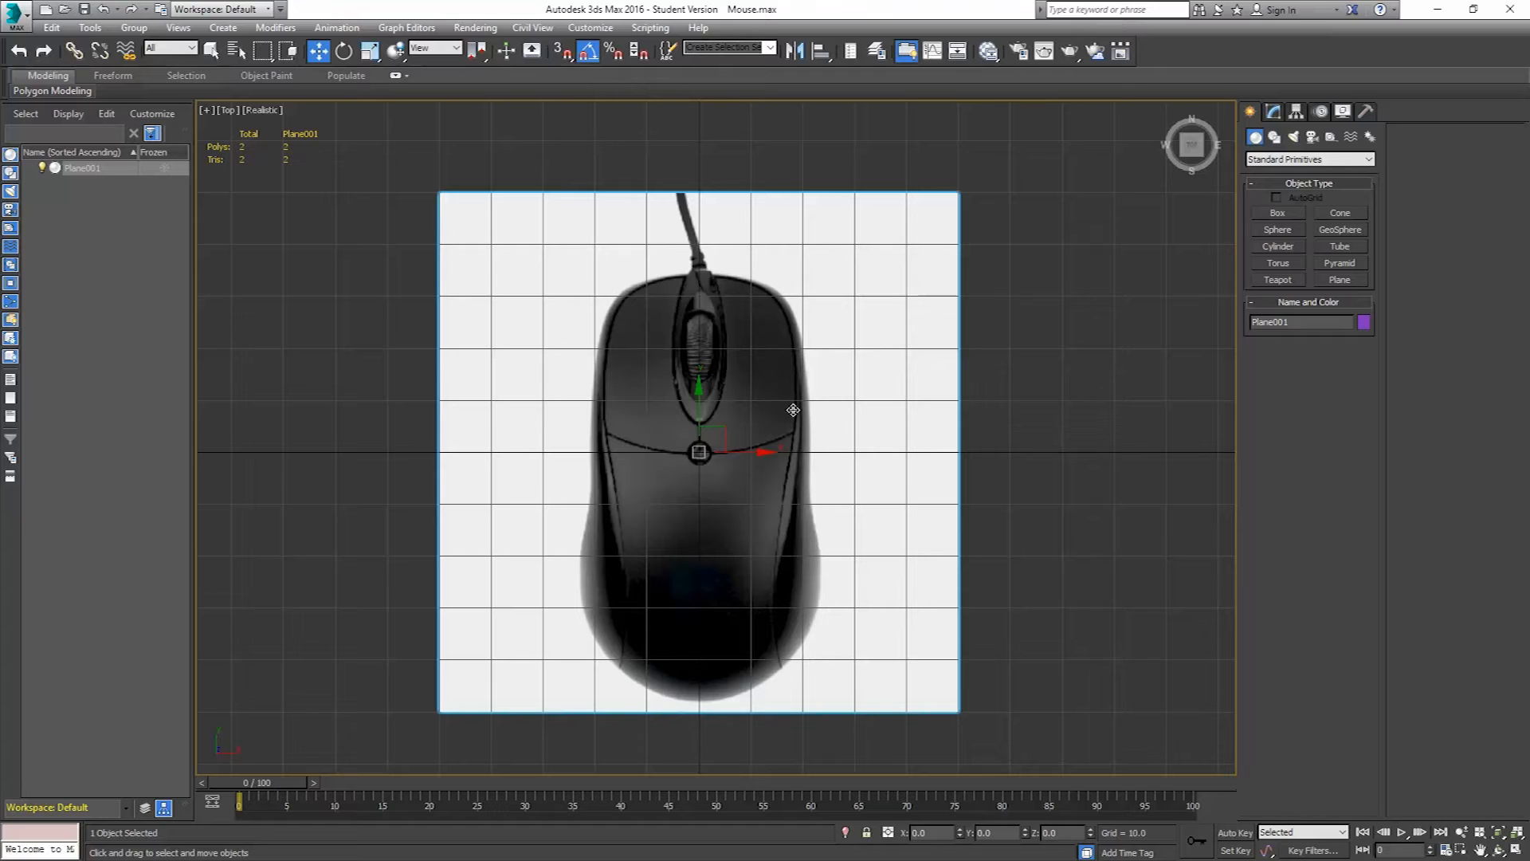
- Try to move the reference plane diagonally in the Top view and undo the move
{"action": "left_click", "coordinate": [1037, 344]}
{"action": "left_click", "coordinate": [876, 354]}
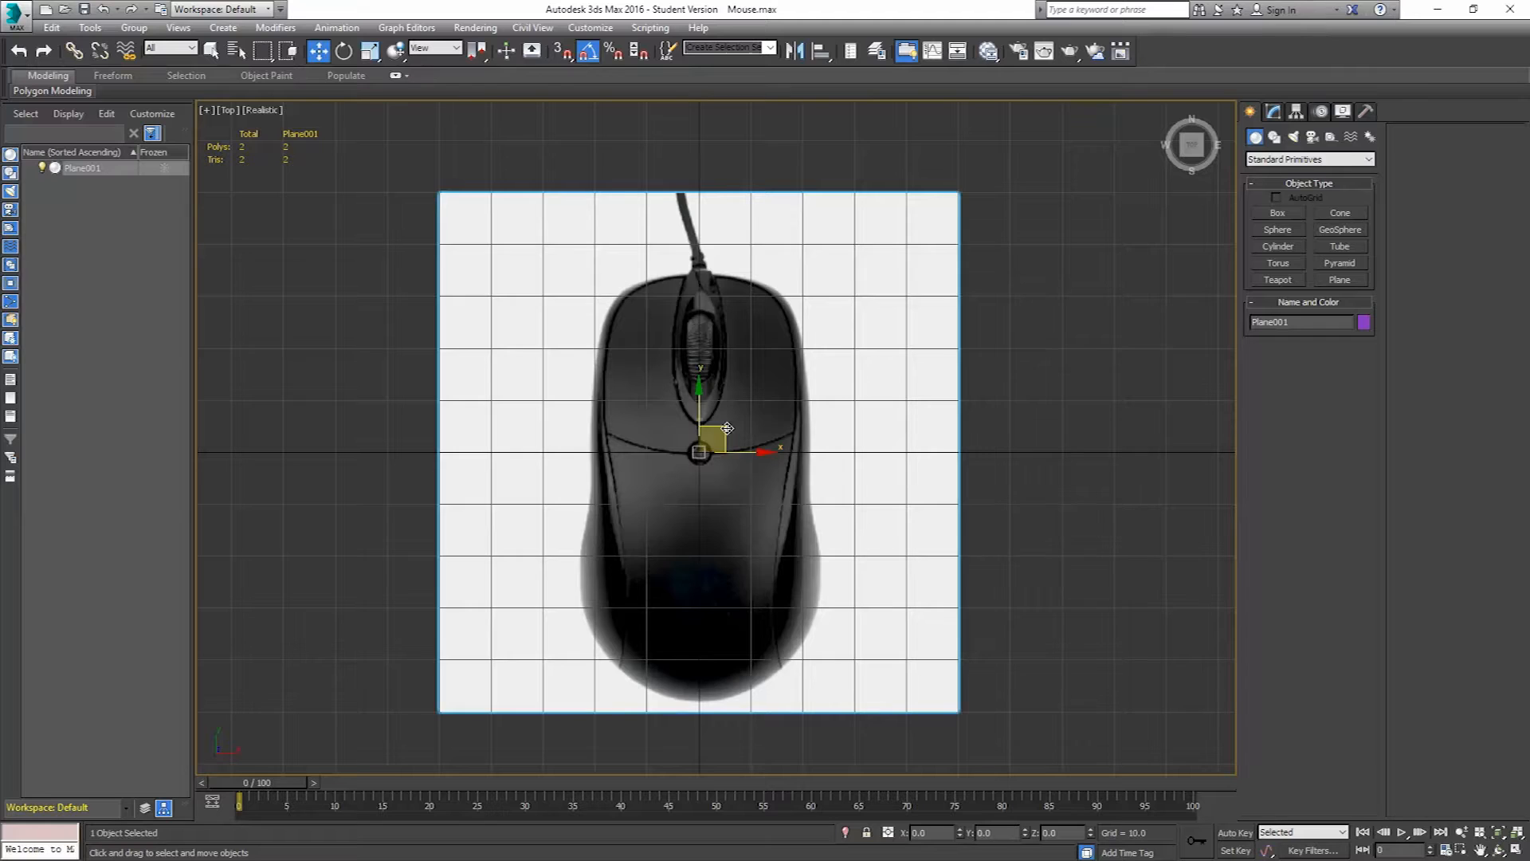
{"action": "left_click_drag", "start_coordinate": [712, 440], "coordinate": [857, 323]}
{"action": "key", "text": "ctrl+z"}
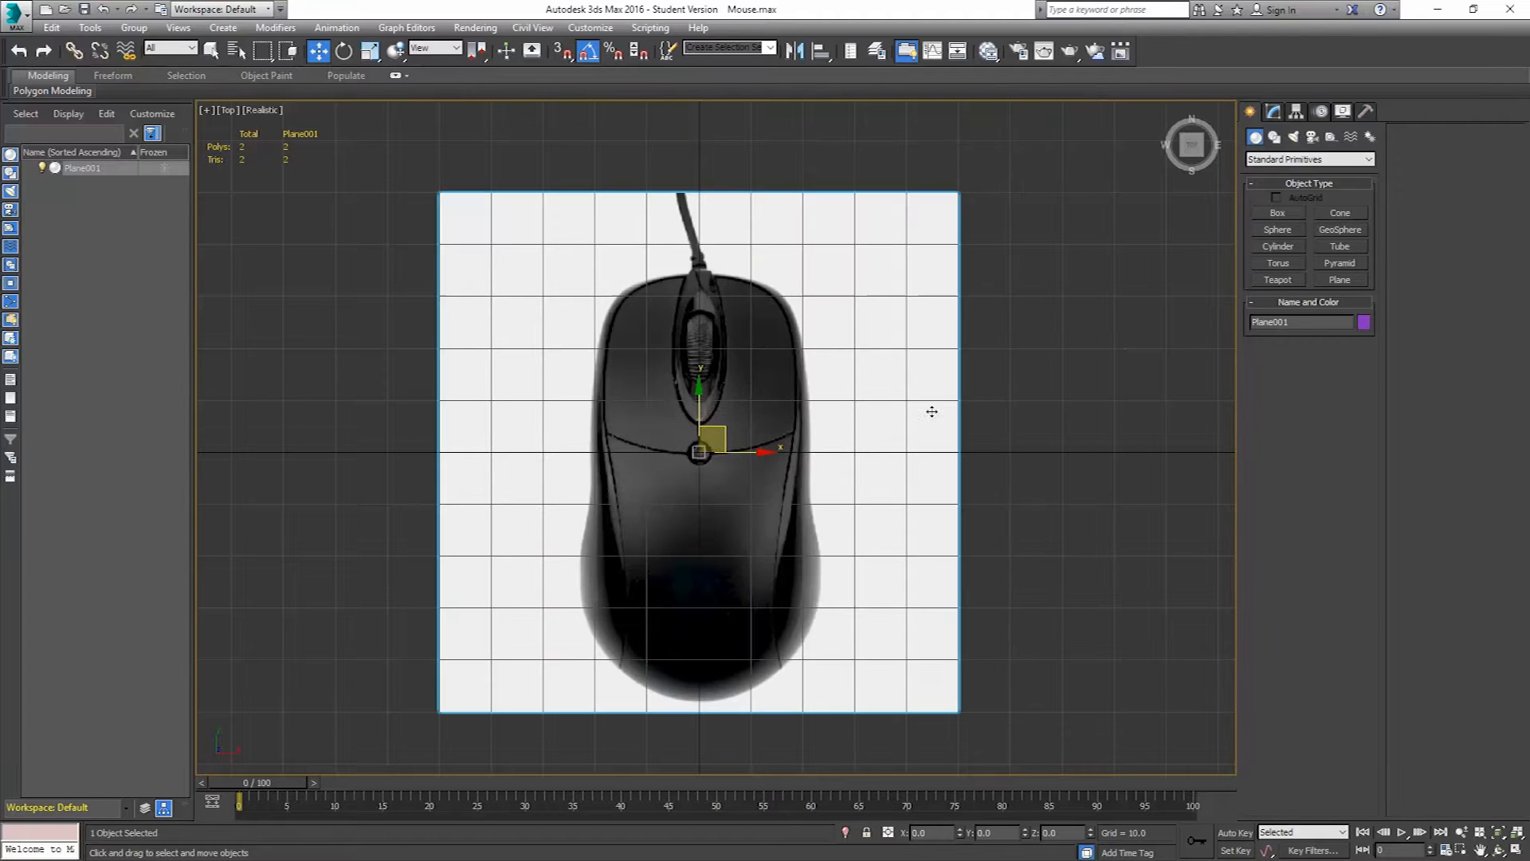
- Freeze the plane with Show Frozen in Gray disabled in Object Properties and test that it cannot be selected
{"action": "right_click", "coordinate": [850, 429]}
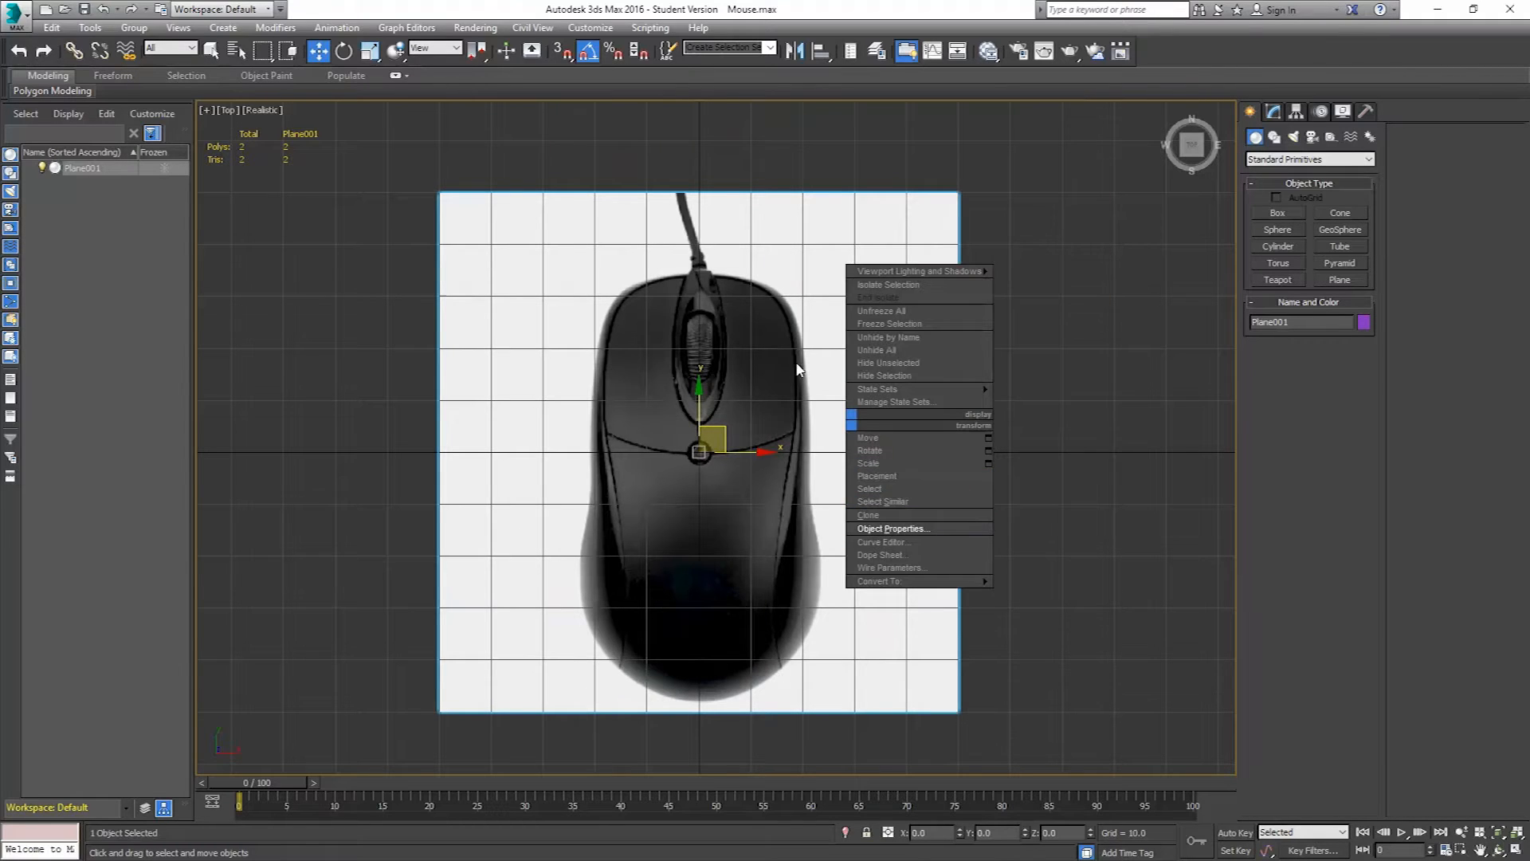
{"action": "left_click", "coordinate": [915, 529]}
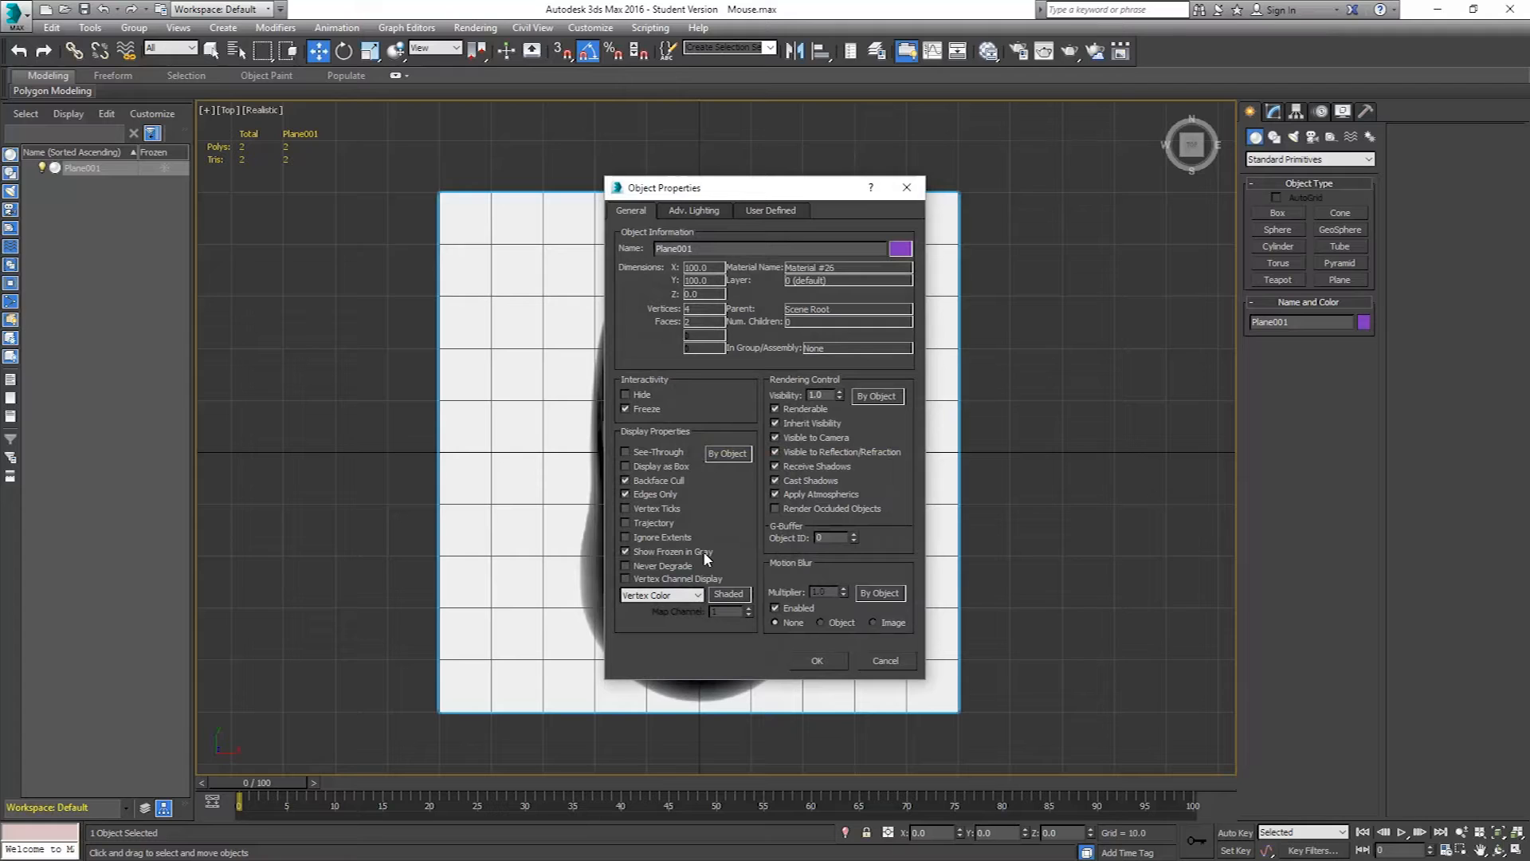
{"action": "left_click", "coordinate": [621, 553]}
{"action": "left_click", "coordinate": [814, 661]}
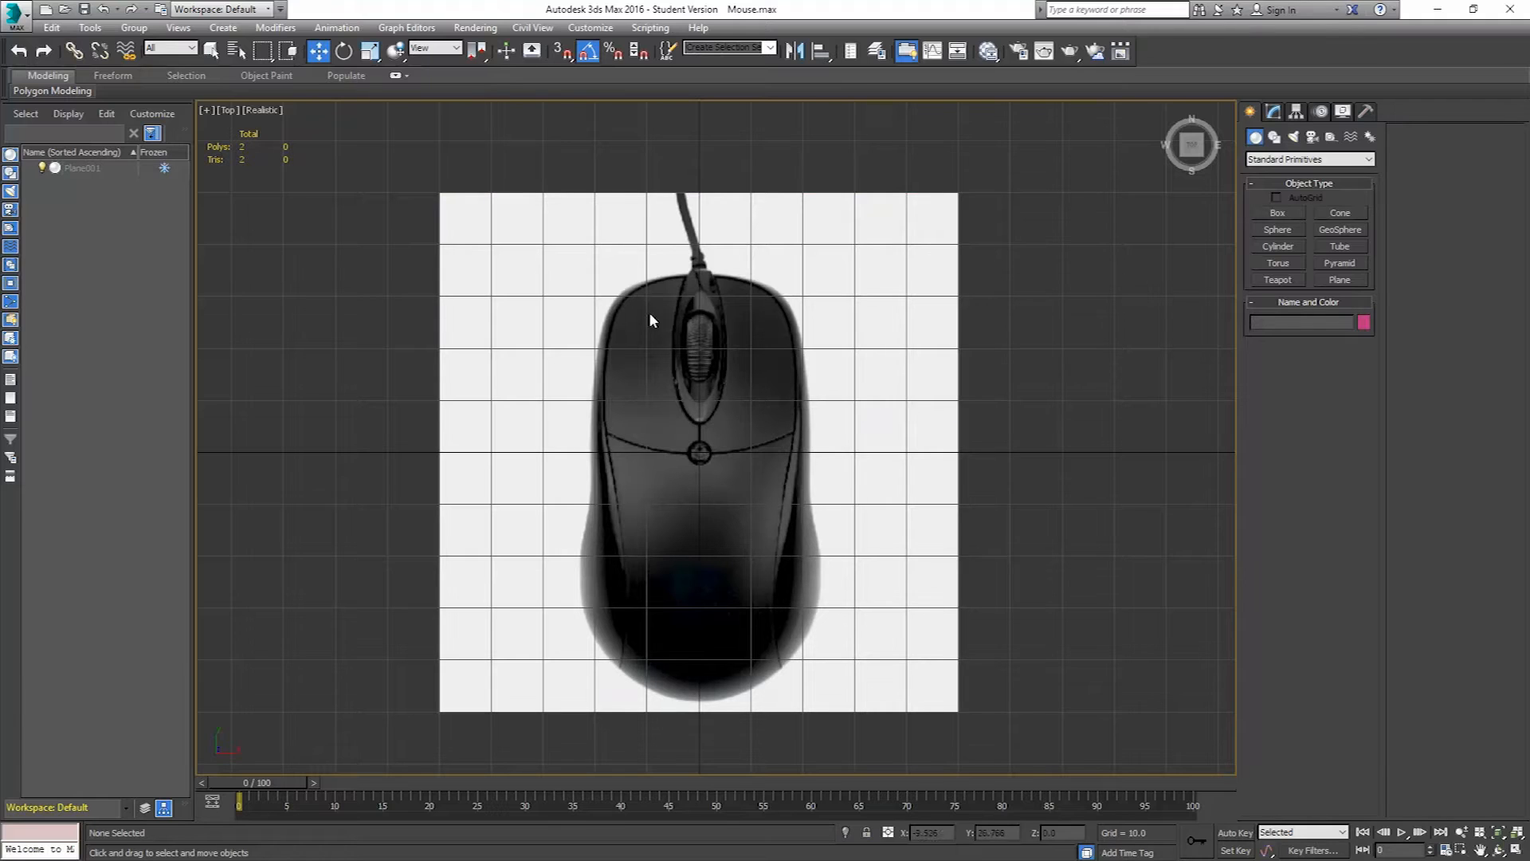
{"action": "left_click_drag", "start_coordinate": [310, 112], "coordinate": [638, 494]}
{"action": "left_click_drag", "start_coordinate": [922, 228], "coordinate": [769, 567]}
- Create a box over the mouse image, about 83.5 long, 46.4 wide and 32.7 high
{"action": "left_click", "coordinate": [1275, 213]}
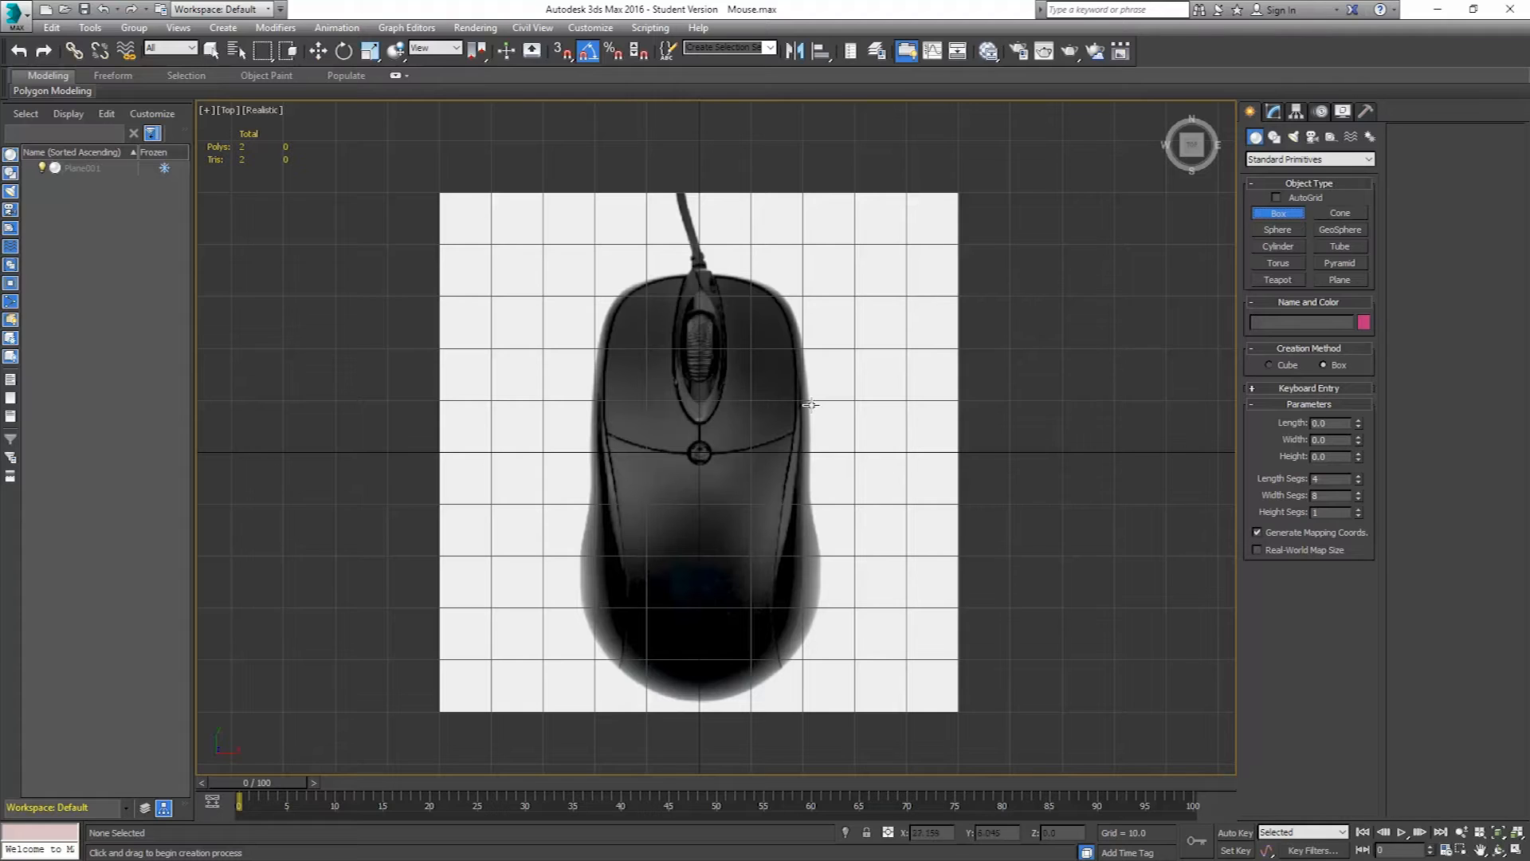
{"action": "left_click_drag", "start_coordinate": [582, 268], "coordinate": [822, 699]}
{"action": "left_click", "coordinate": [823, 531]}
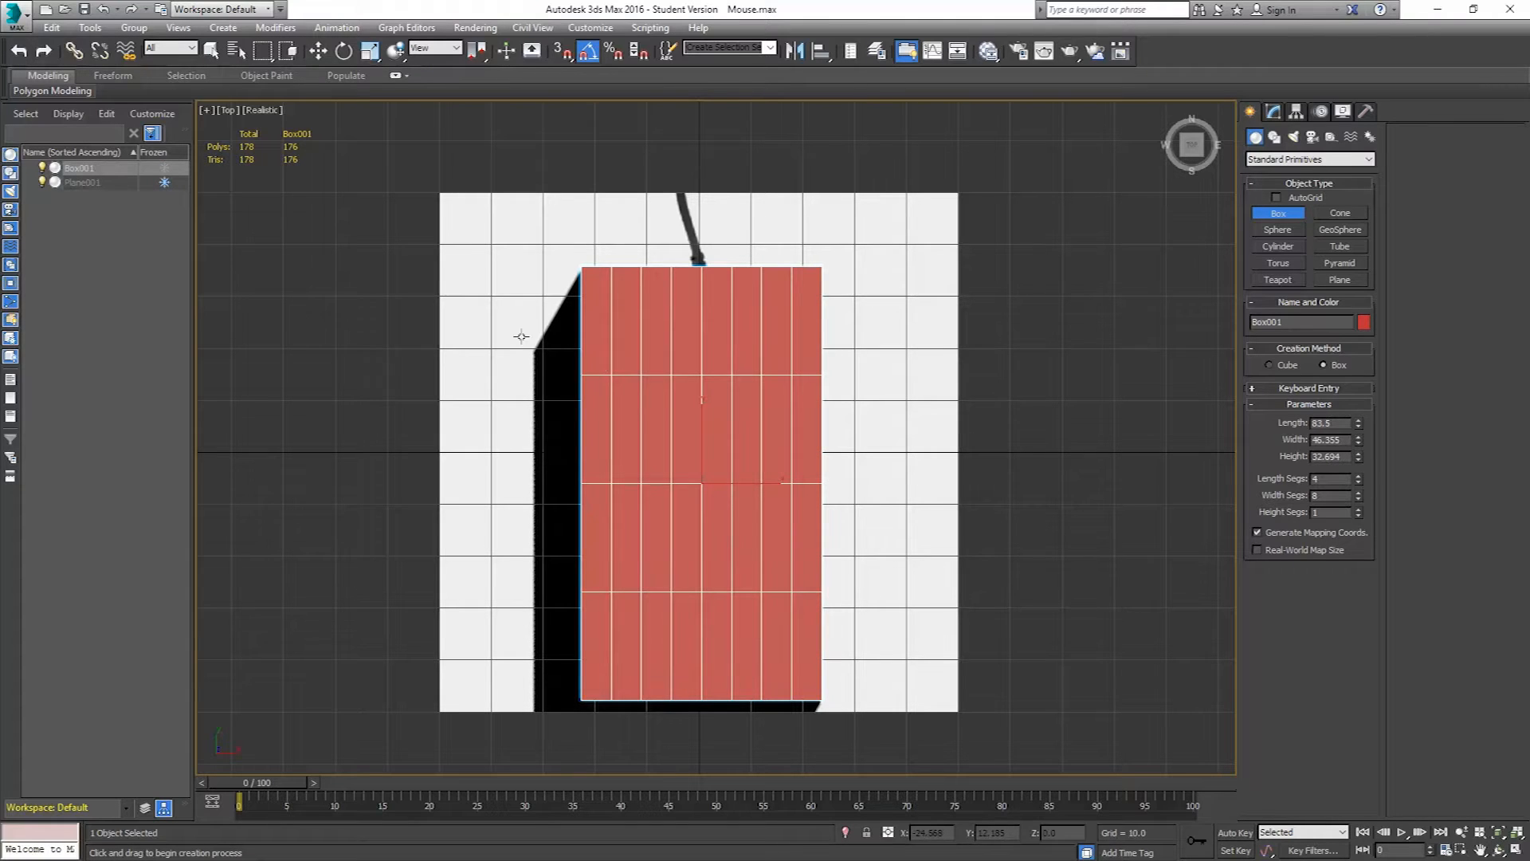
- Set the viewport shading to Shaded and make the box see-through over the mouse image
{"action": "left_click", "coordinate": [264, 110]}
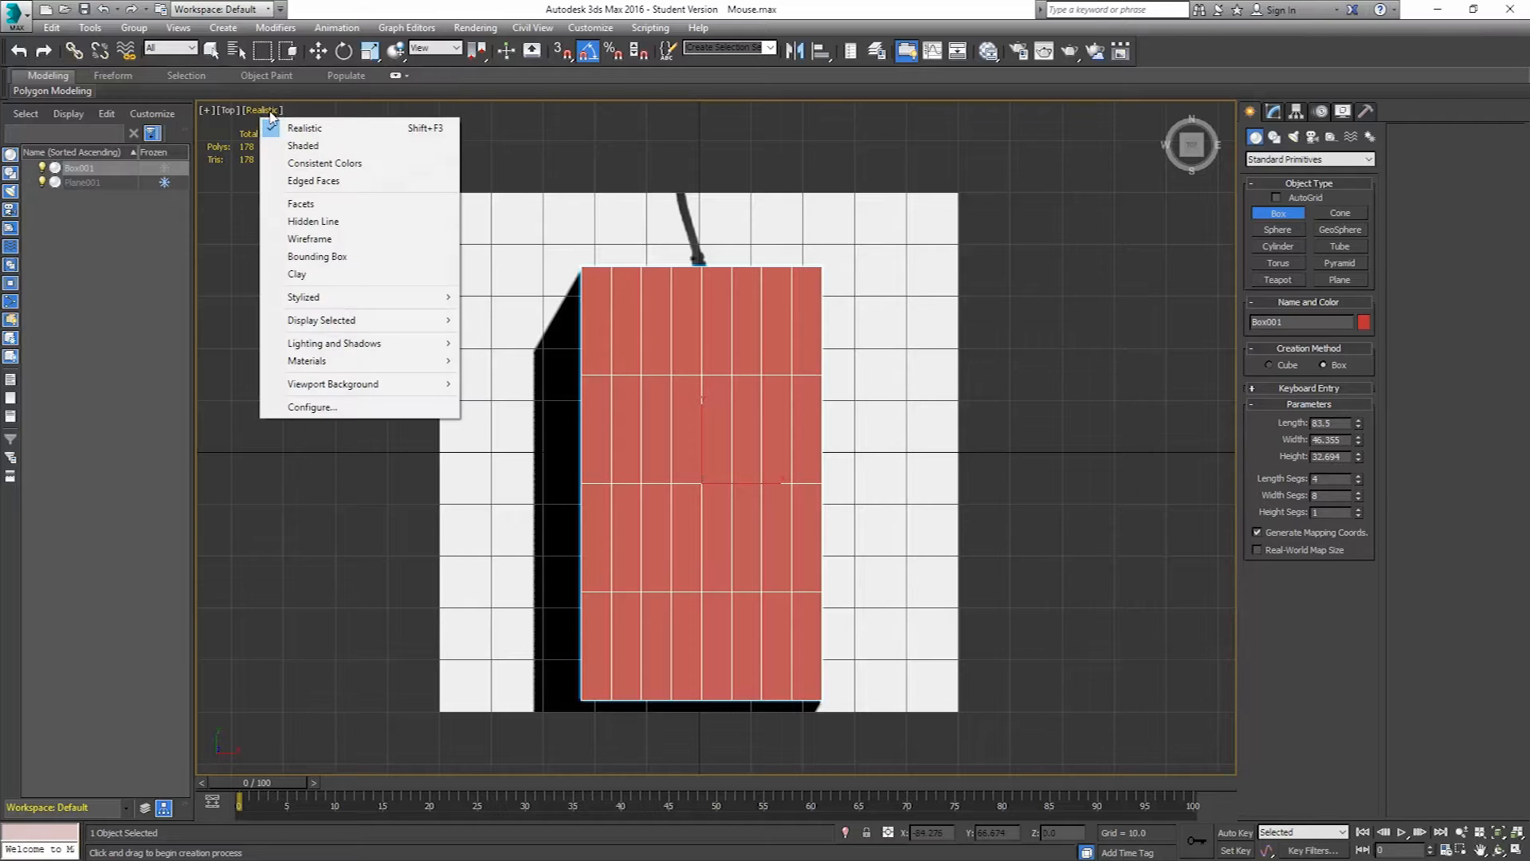
{"action": "left_click", "coordinate": [327, 149]}
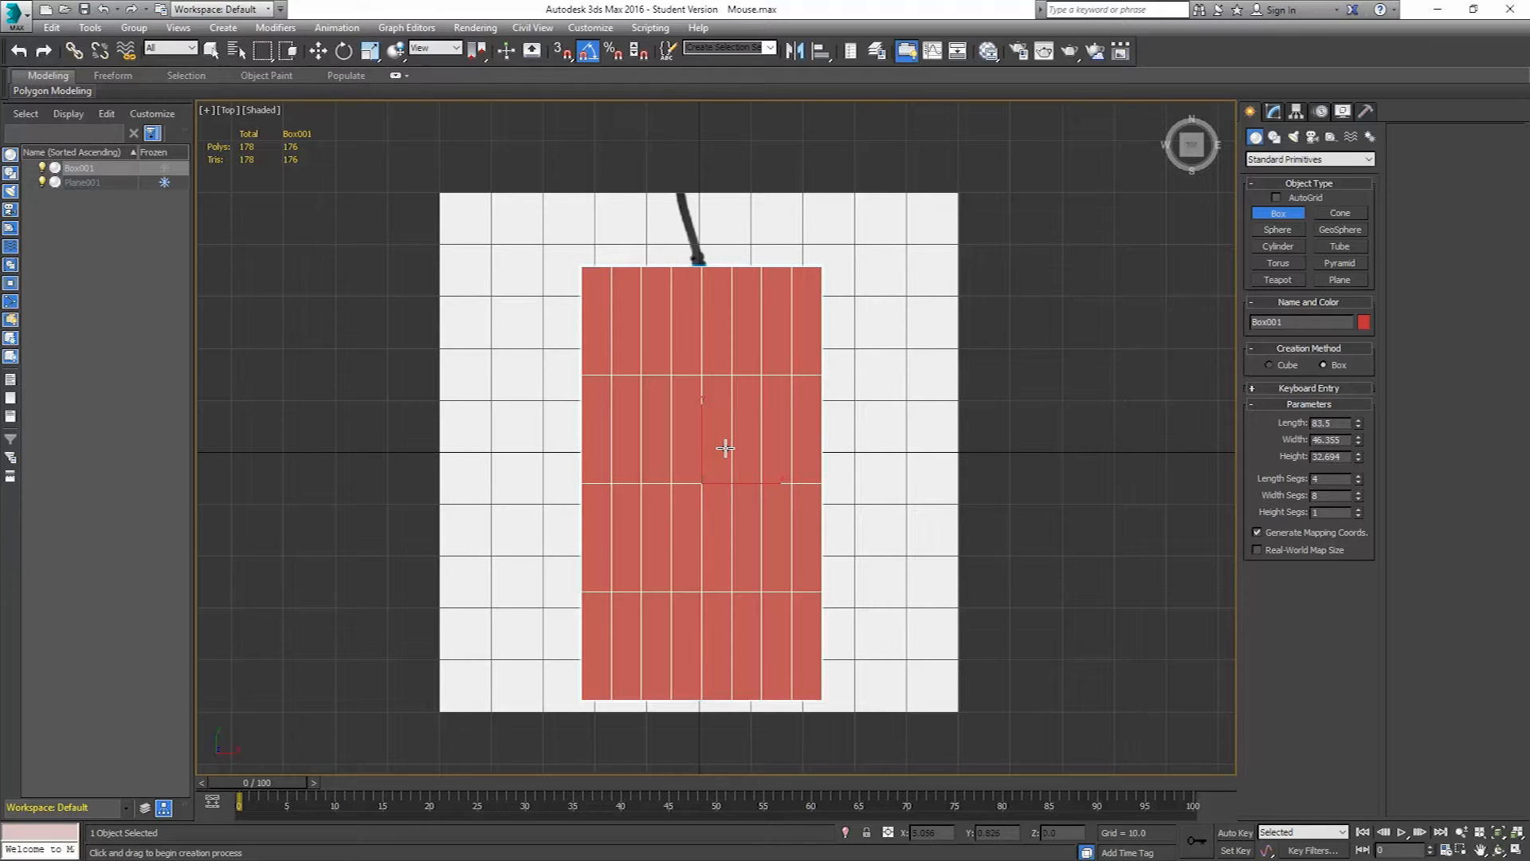
{"action": "key", "text": "alt+x"}
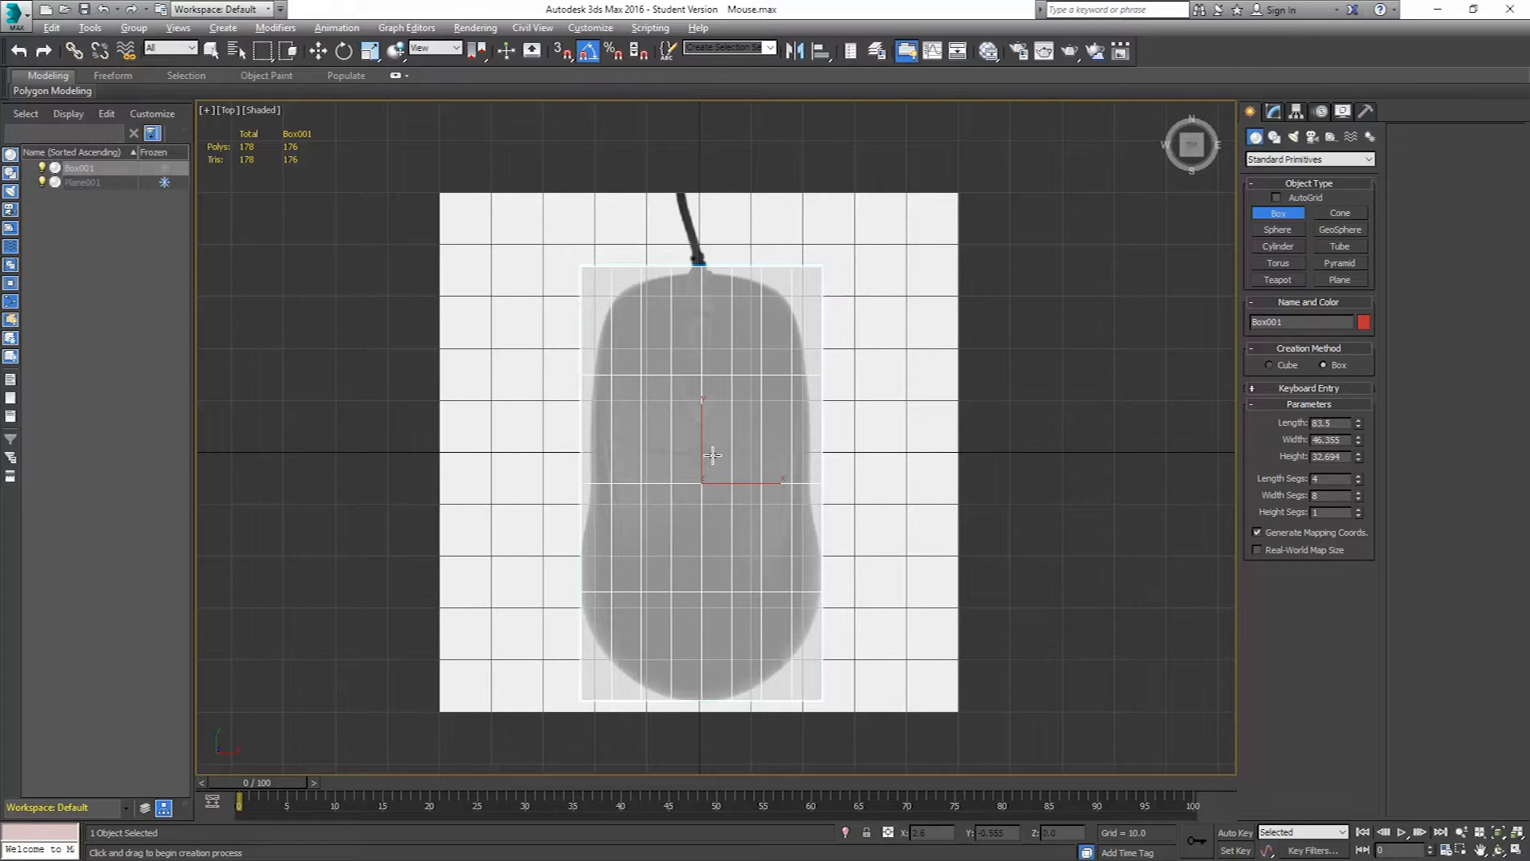
{"action": "key", "text": "alt+x"}
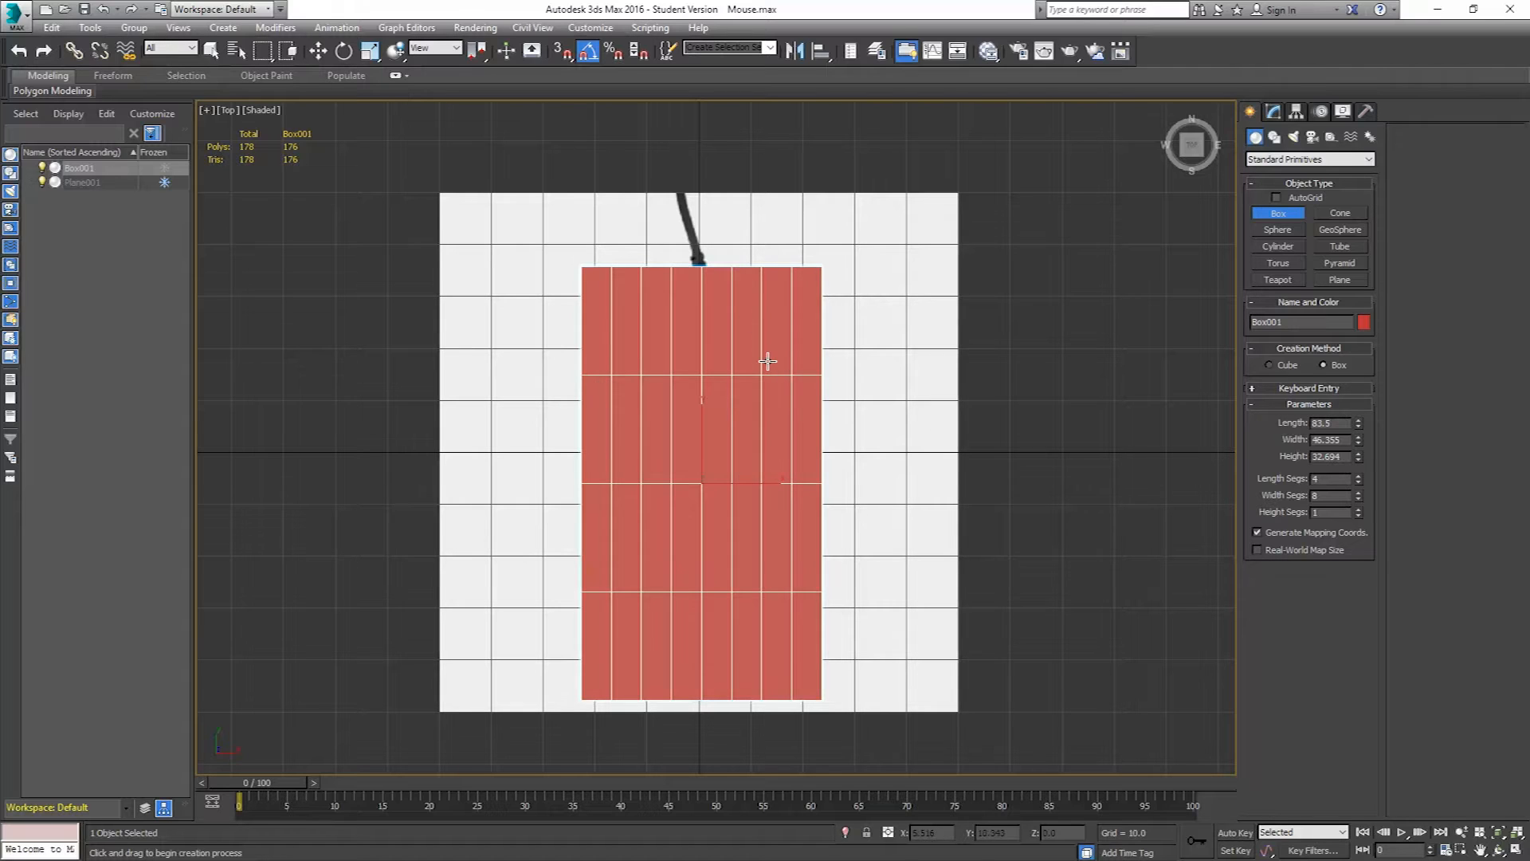
{"action": "key", "text": "alt+x"}
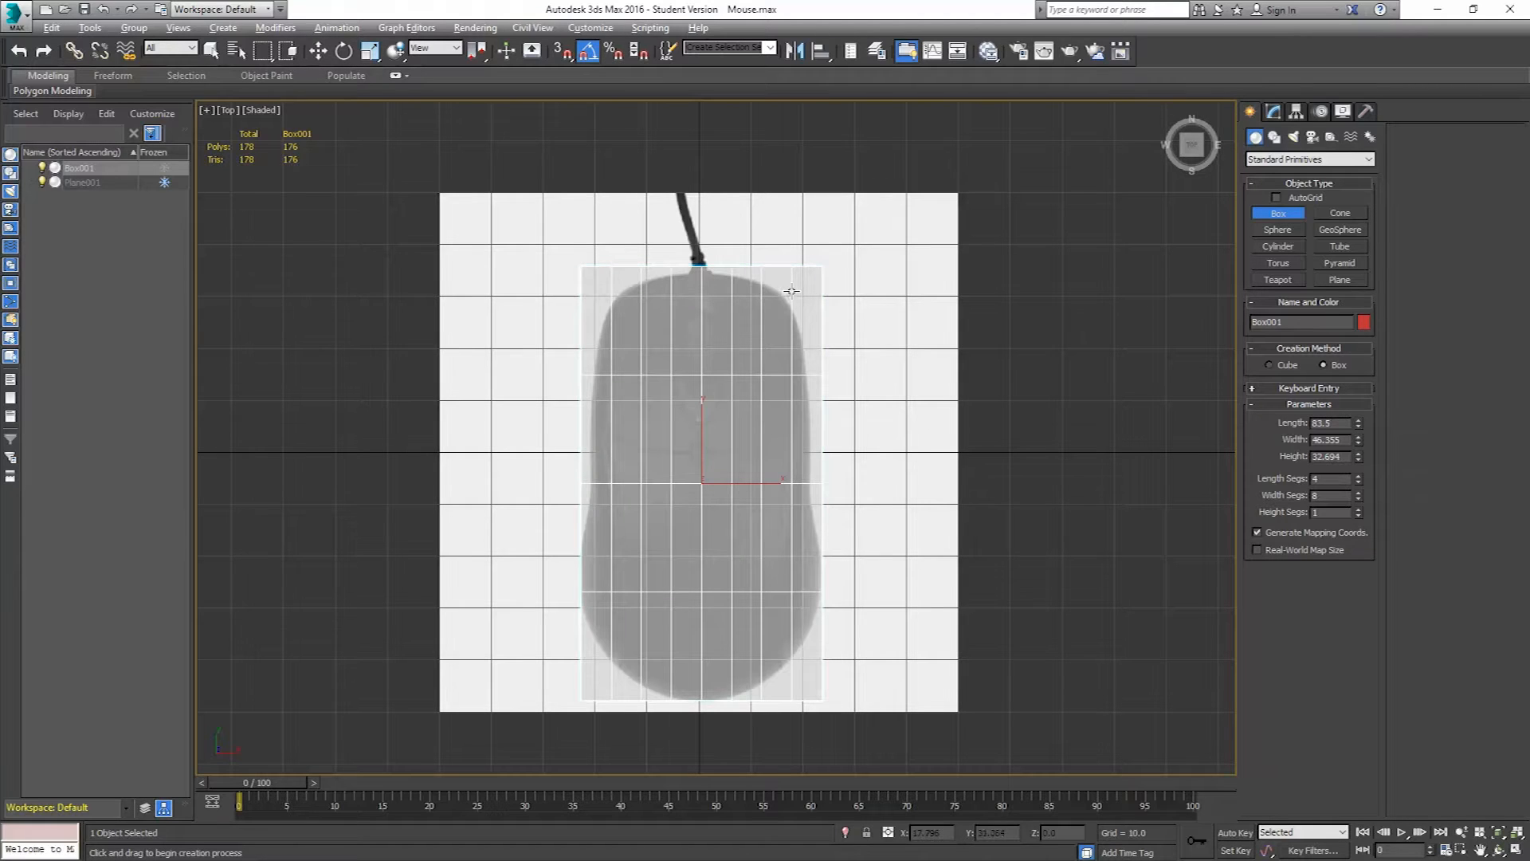
- Move the box along X to about 54.7, beside the mouse image, and turn its see-through display off
{"action": "left_click", "coordinate": [319, 51]}
{"action": "left_click_drag", "start_coordinate": [759, 482], "coordinate": [1041, 481]}
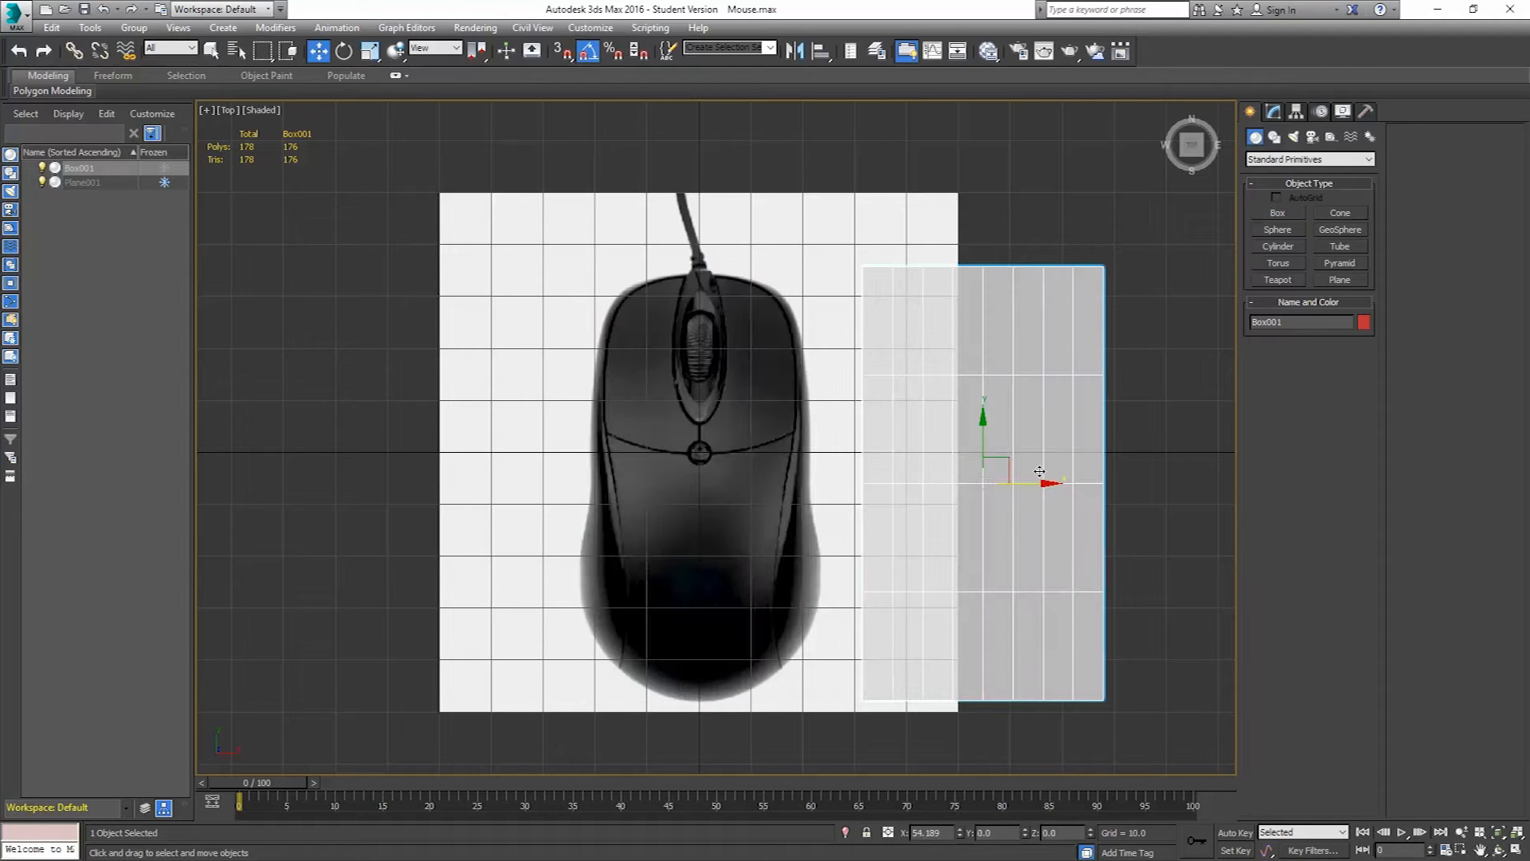
{"action": "key", "text": "alt+x"}
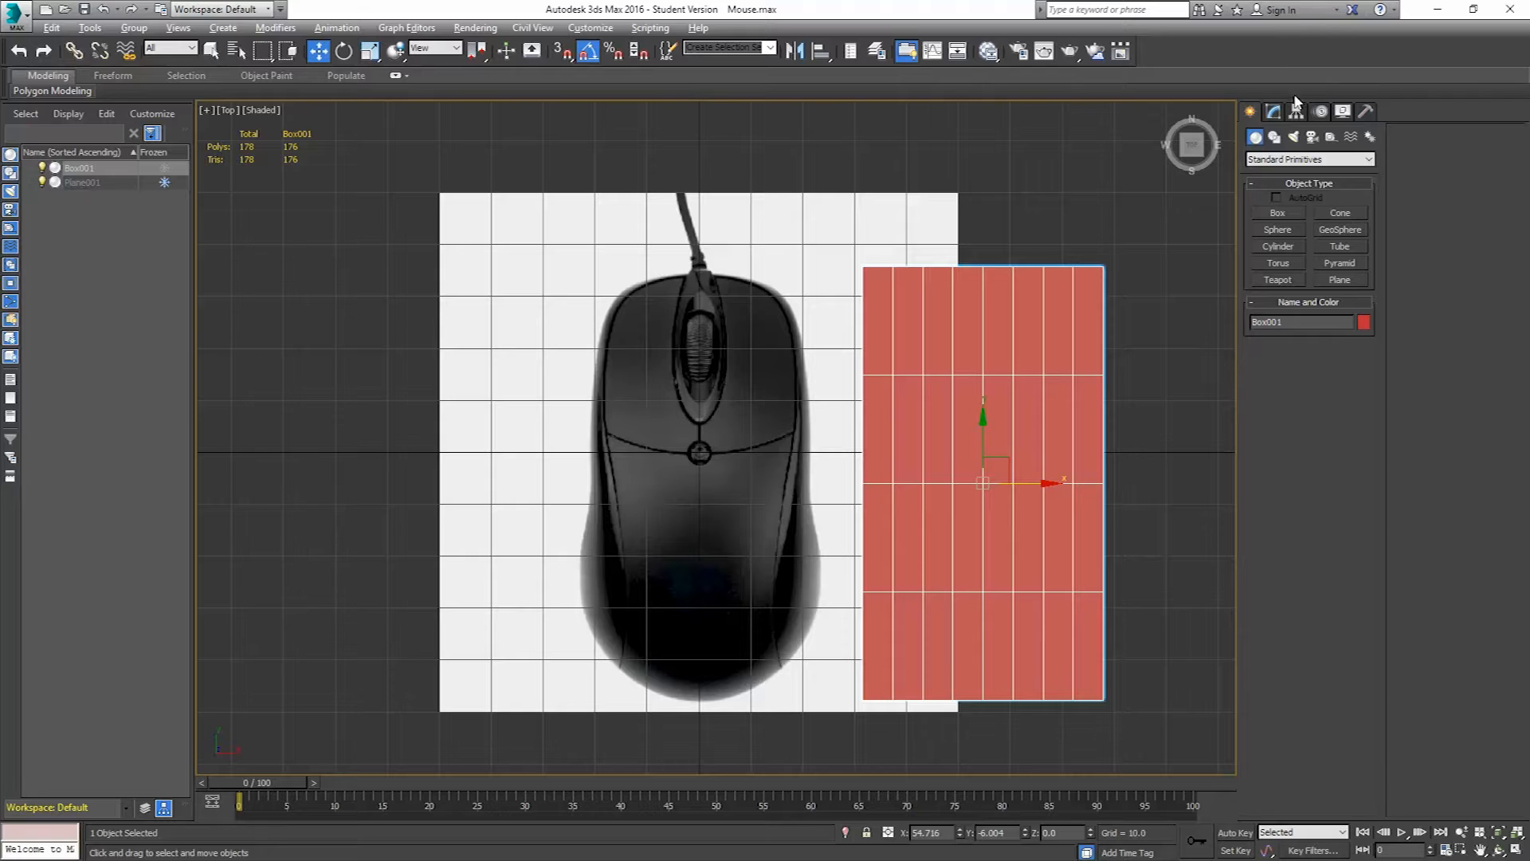
- Set the box's width segments to 4 and its length segments to 8
{"action": "left_click", "coordinate": [1273, 111]}
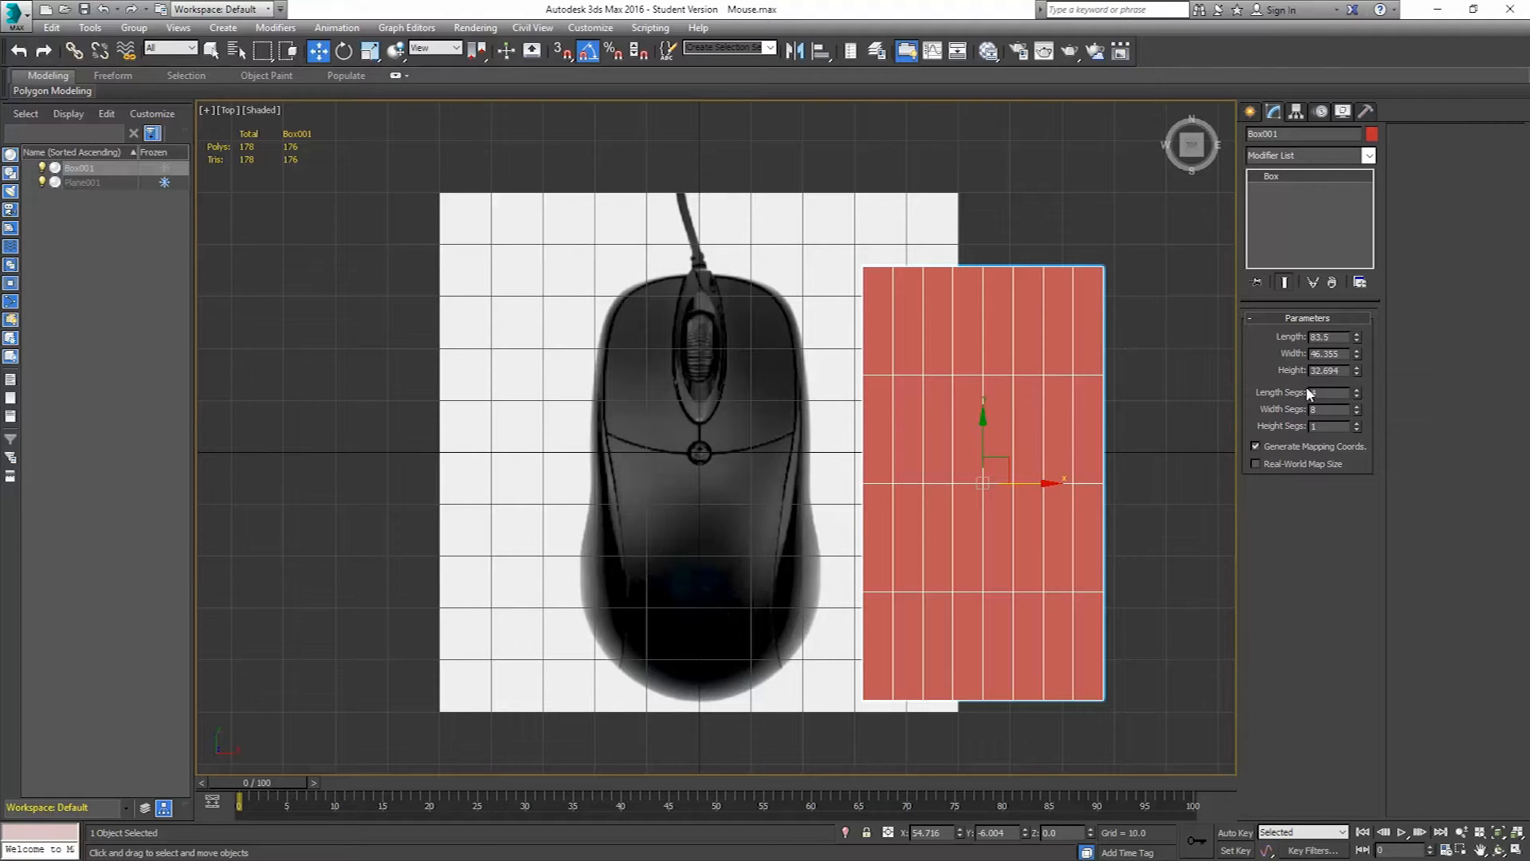
{"action": "type", "text": "4"}
{"action": "key", "text": "Return"}
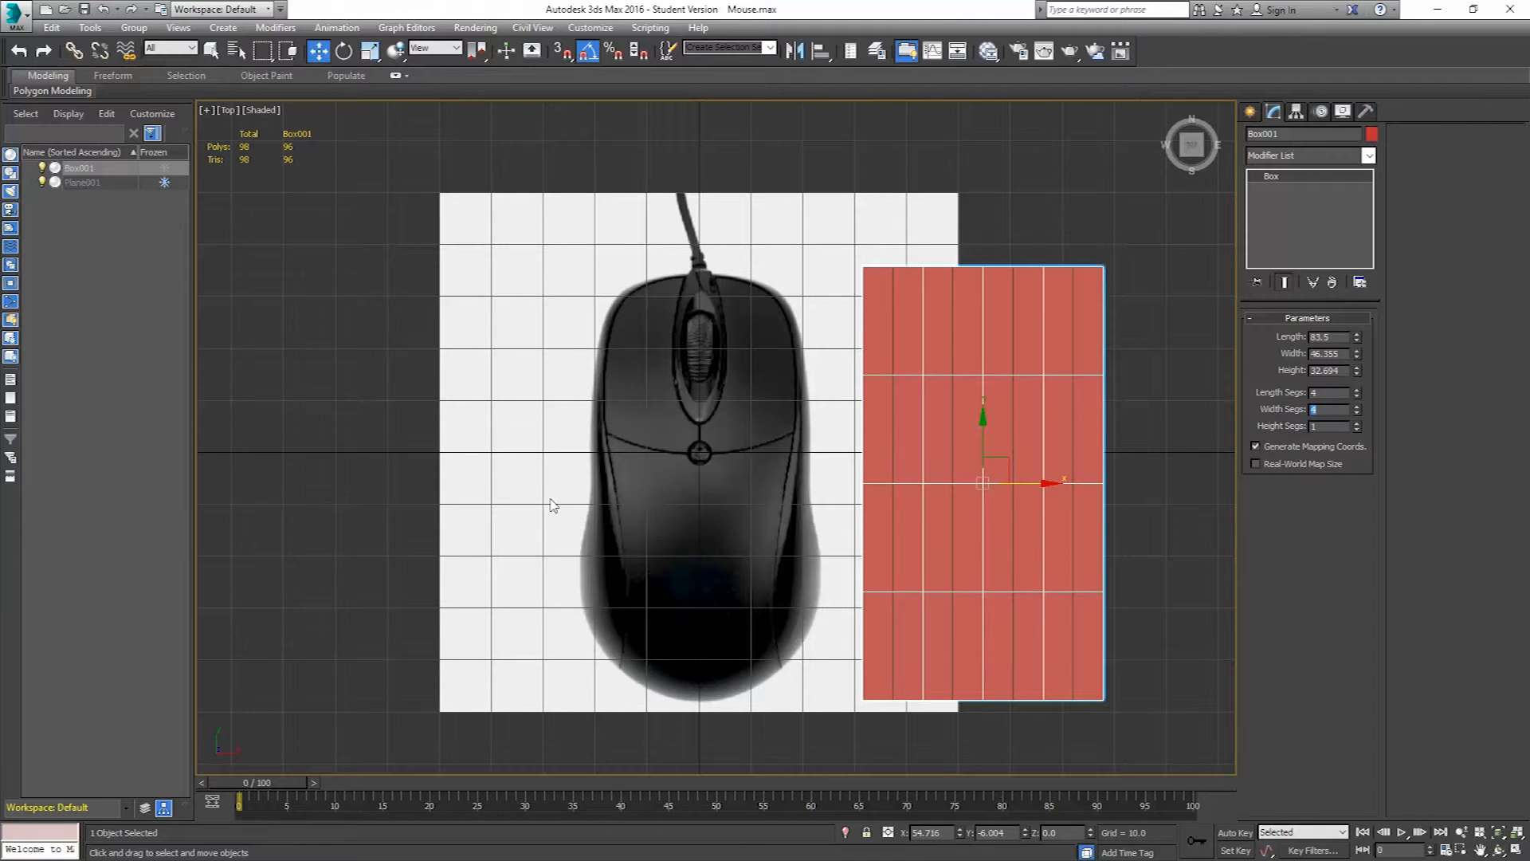
{"action": "left_click", "coordinate": [1339, 392]}
{"action": "type", "text": "6"}
{"action": "key", "text": "Return"}
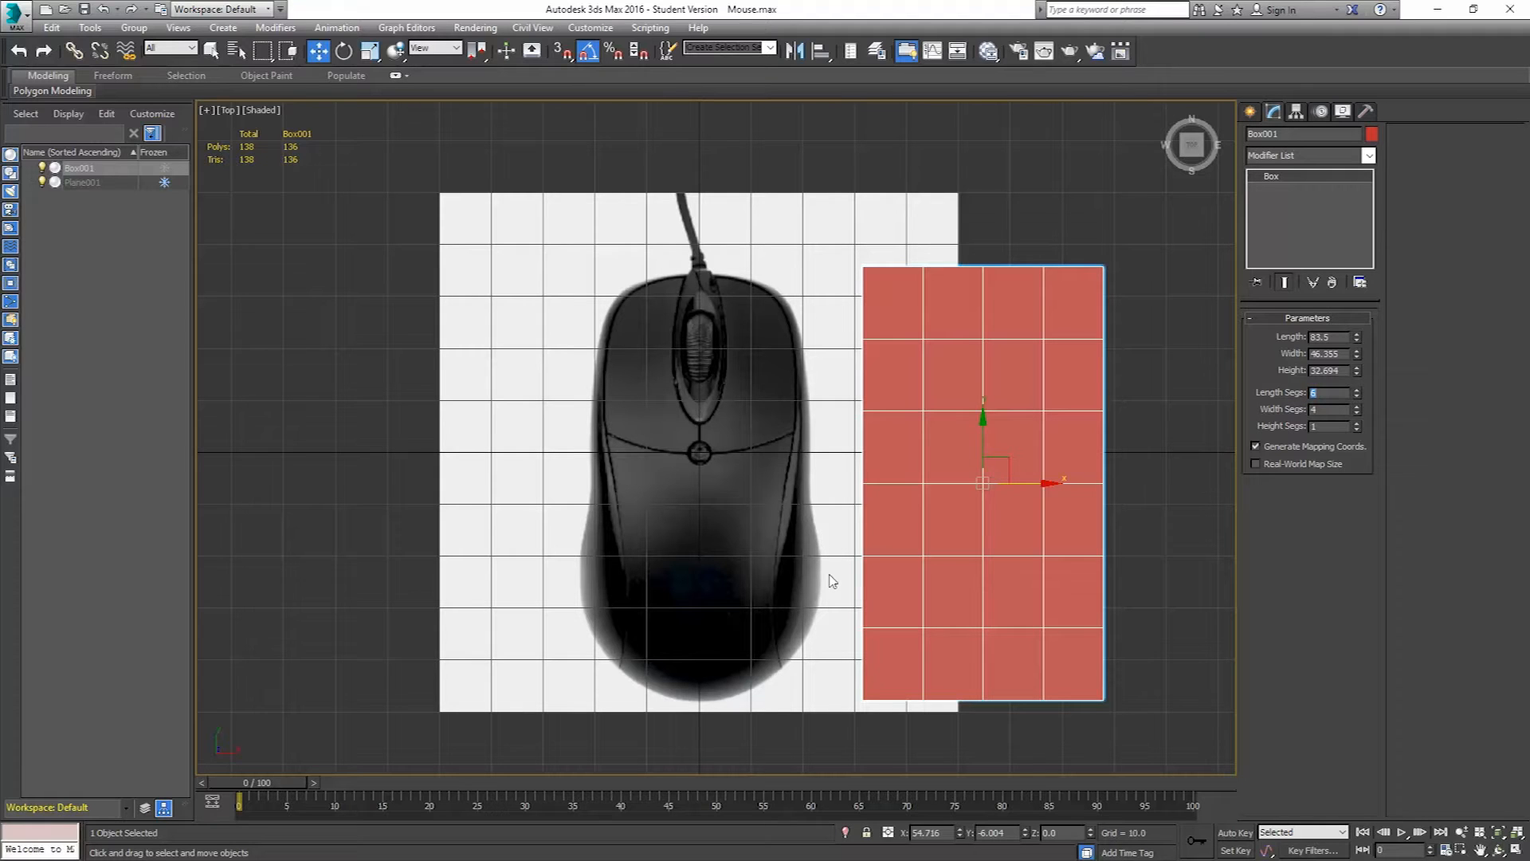
{"action": "type", "text": "8"}
{"action": "key", "text": "Return"}
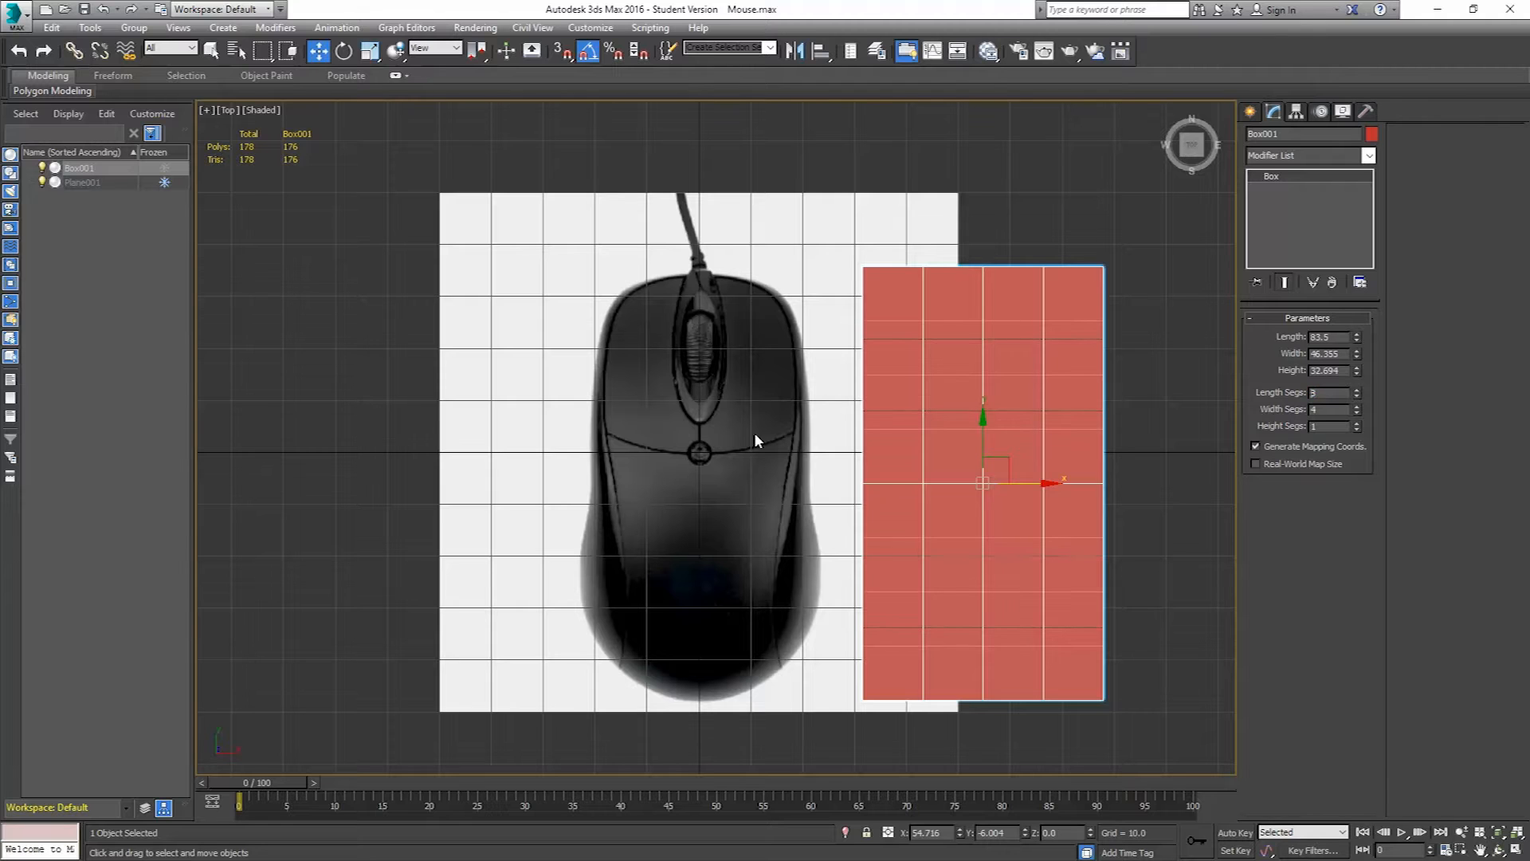
- Switch to the Perspective view and set the box's width to 45, length to 85 and height to 30
{"action": "key", "text": "p"}
{"action": "middle_click_drag", "start_coordinate": [691, 476], "coordinate": [792, 349], "text": "alt"}
{"action": "middle_click_drag", "start_coordinate": [893, 275], "coordinate": [814, 463], "text": "alt"}
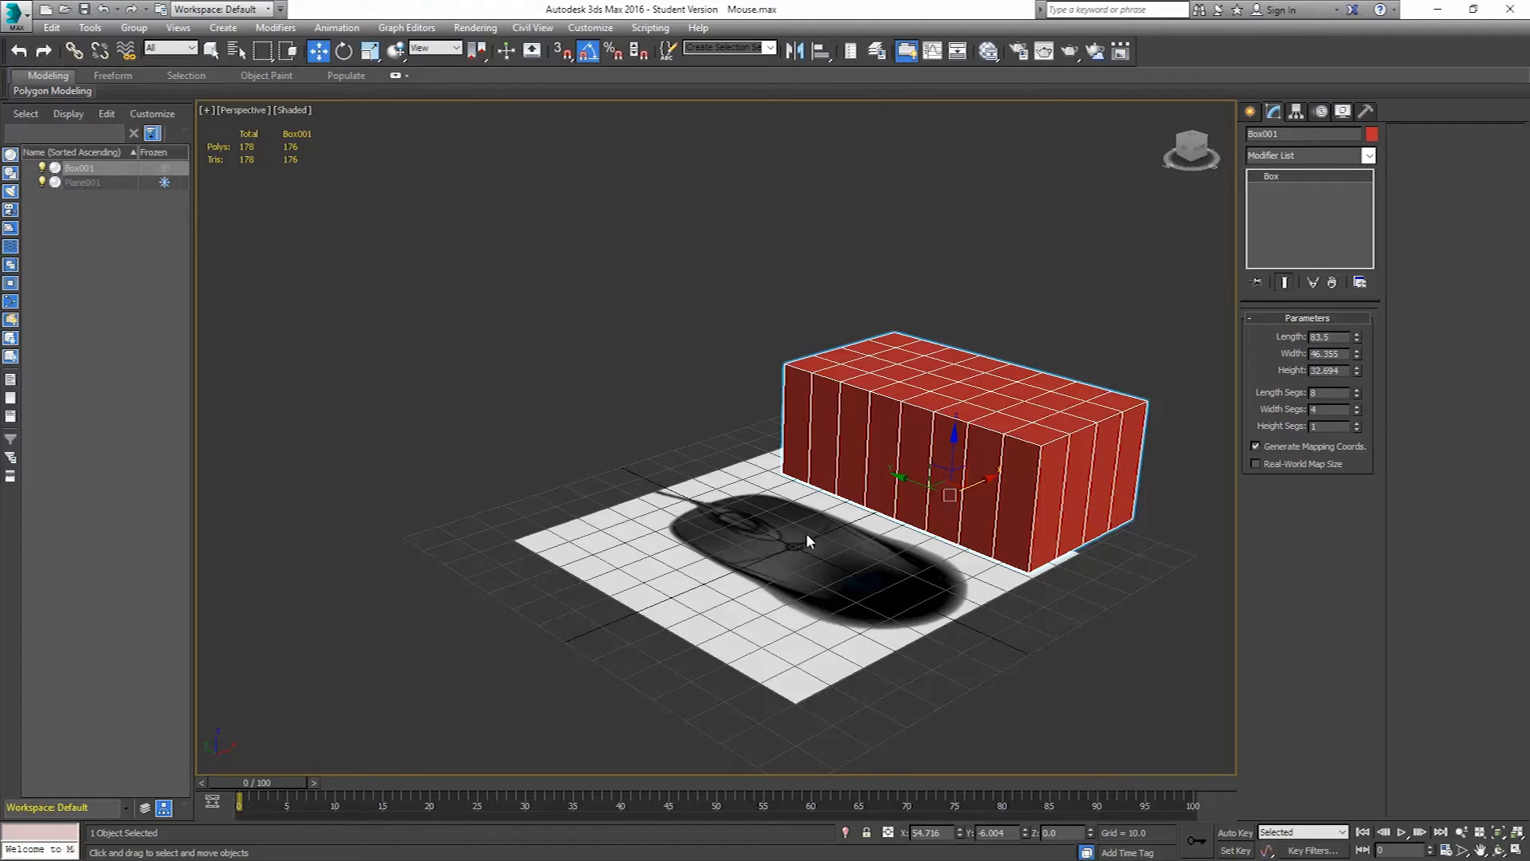
{"action": "middle_click_drag", "start_coordinate": [849, 543], "coordinate": [917, 522], "text": "alt"}
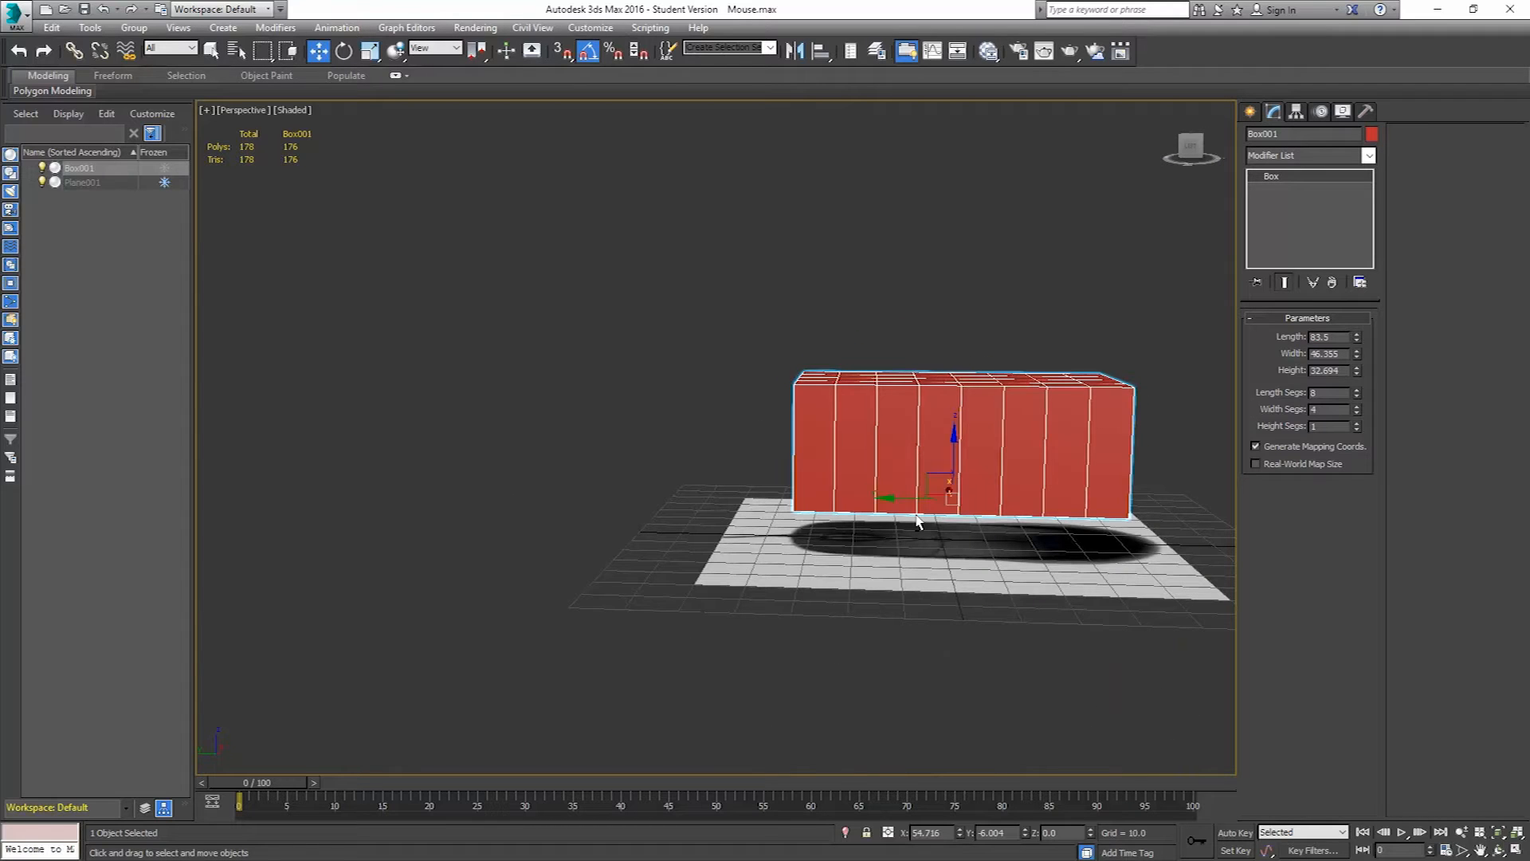
{"action": "double_click", "coordinate": [1327, 353]}
{"action": "type", "text": "45"}
{"action": "key", "text": "Return"}
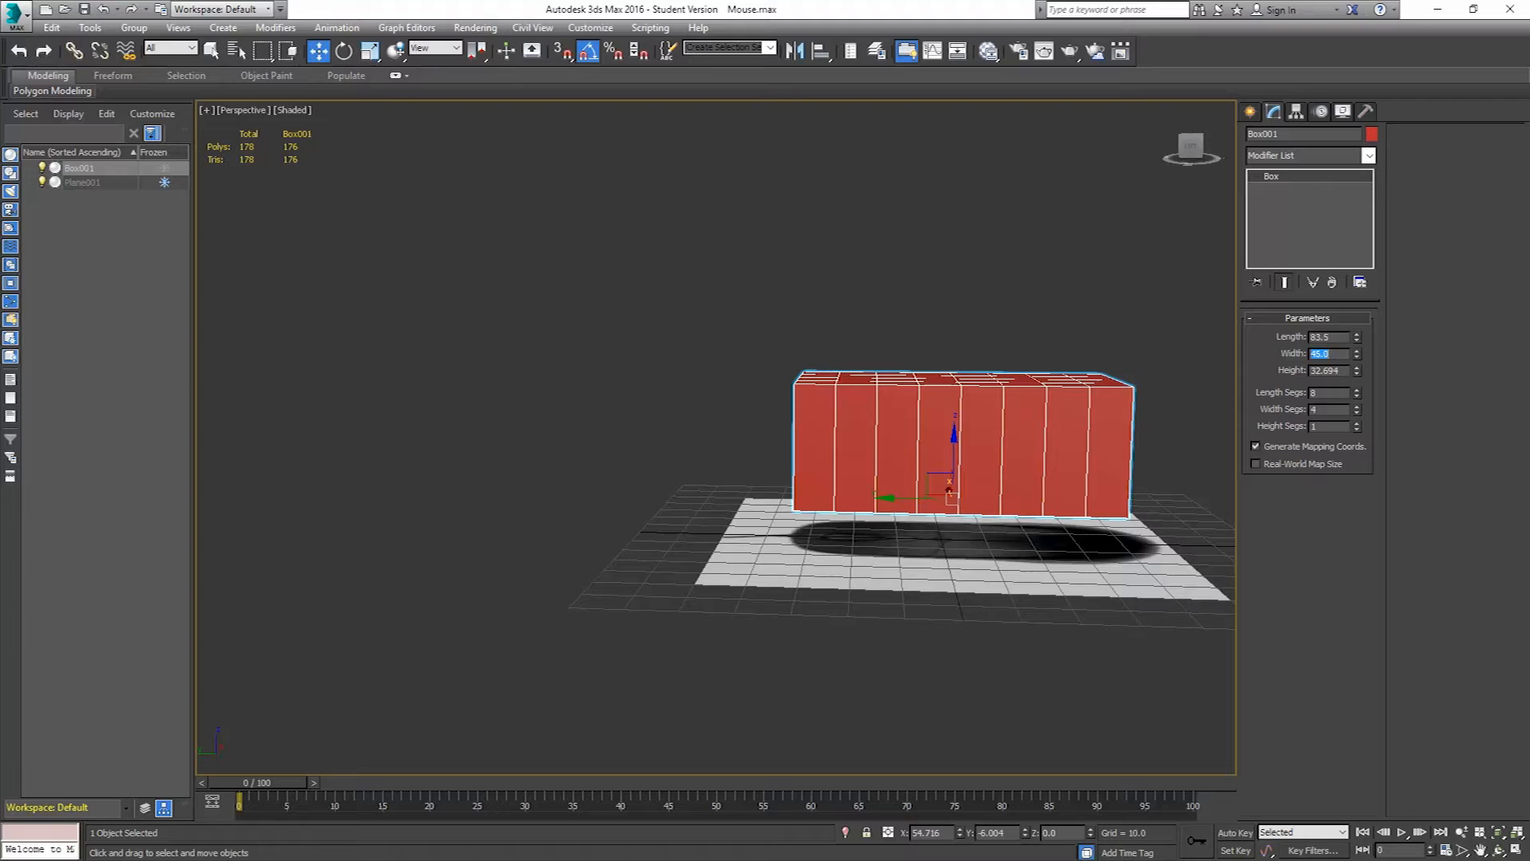
{"action": "double_click", "coordinate": [1342, 337]}
{"action": "type", "text": "85"}
{"action": "key", "text": "Return"}
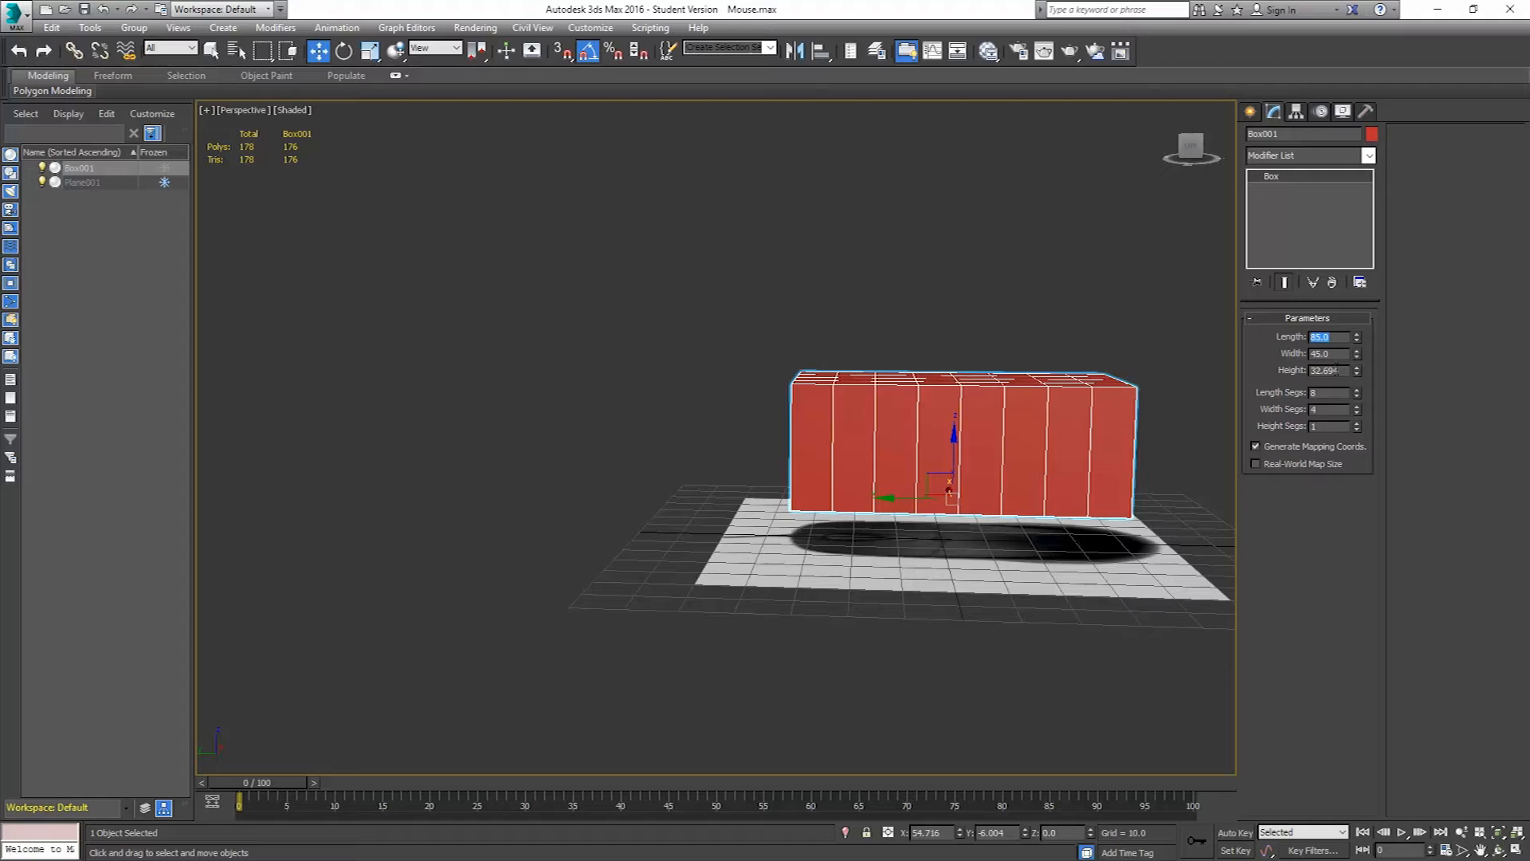
{"action": "double_click", "coordinate": [1344, 370]}
{"action": "type", "text": "30"}
{"action": "key", "text": "Return"}
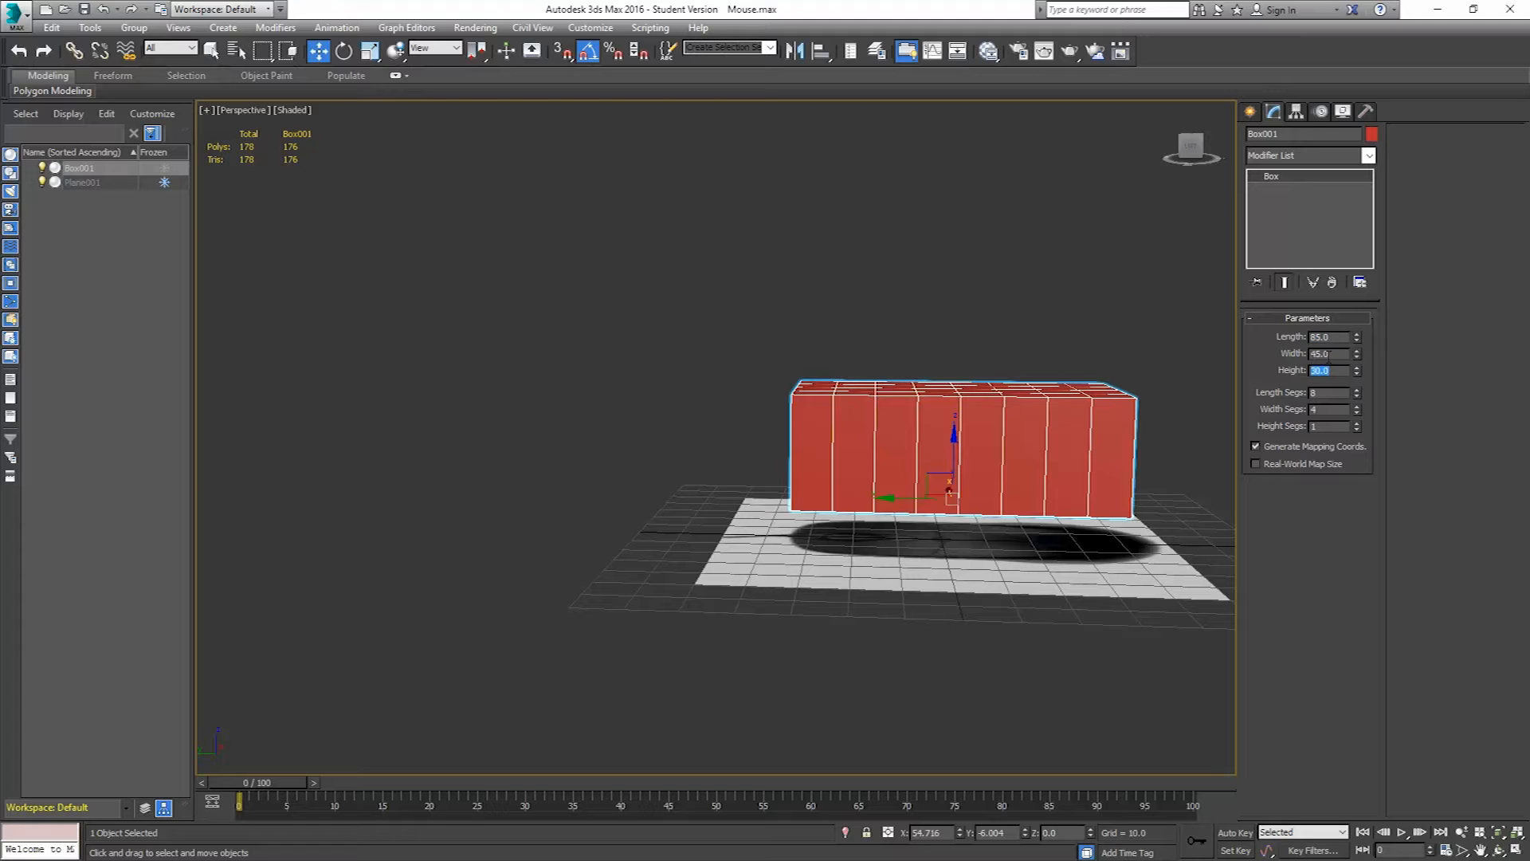
{"action": "middle_click_drag", "start_coordinate": [1069, 423], "coordinate": [992, 435], "text": "alt"}
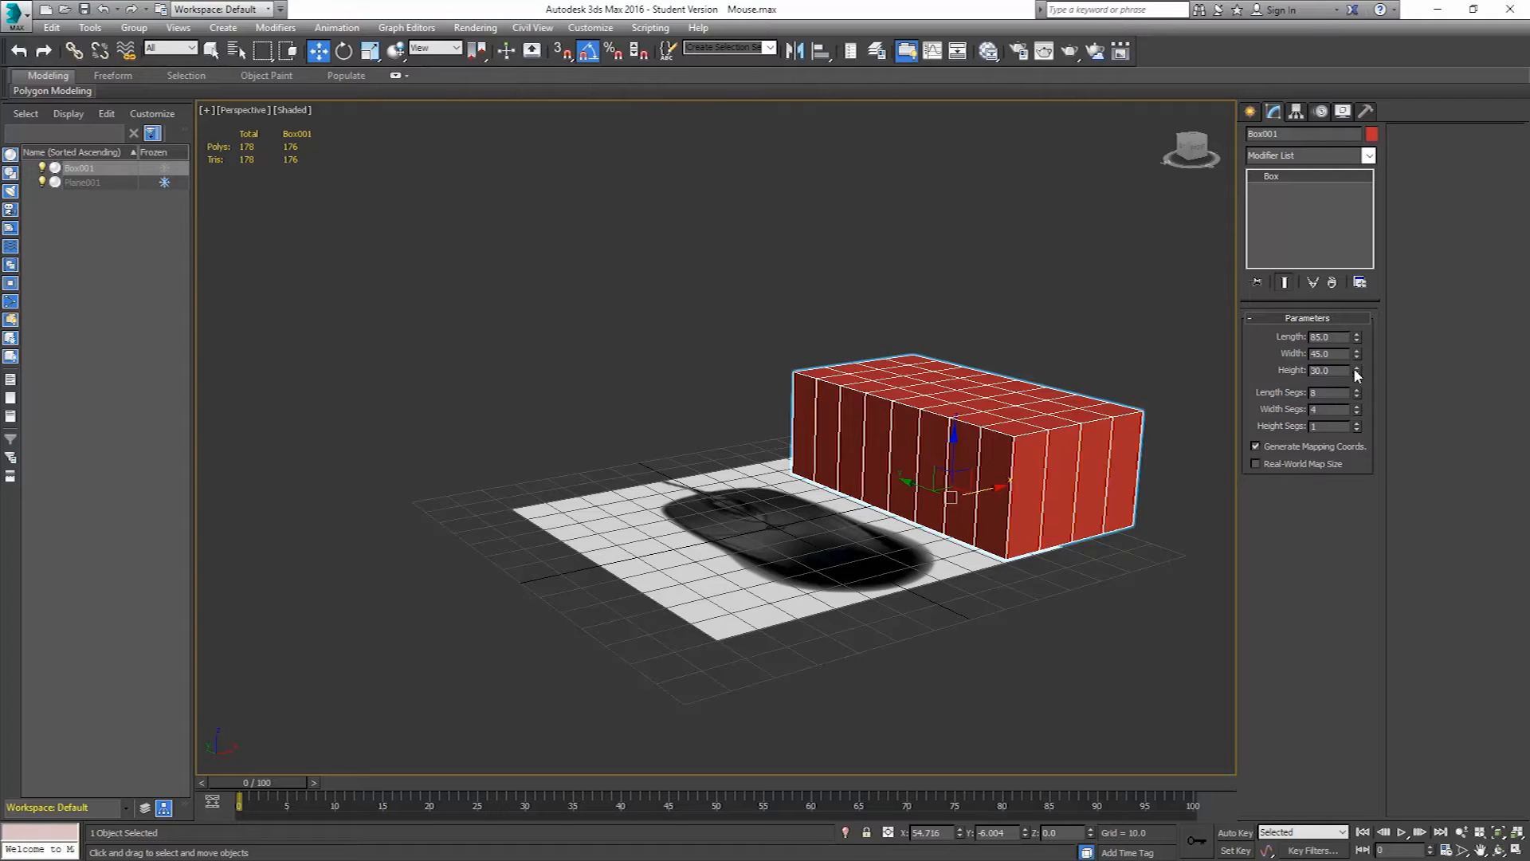
- Set the box's height to 25 and its height segments to 2
{"action": "type", "text": "20"}
{"action": "key", "text": "Return"}
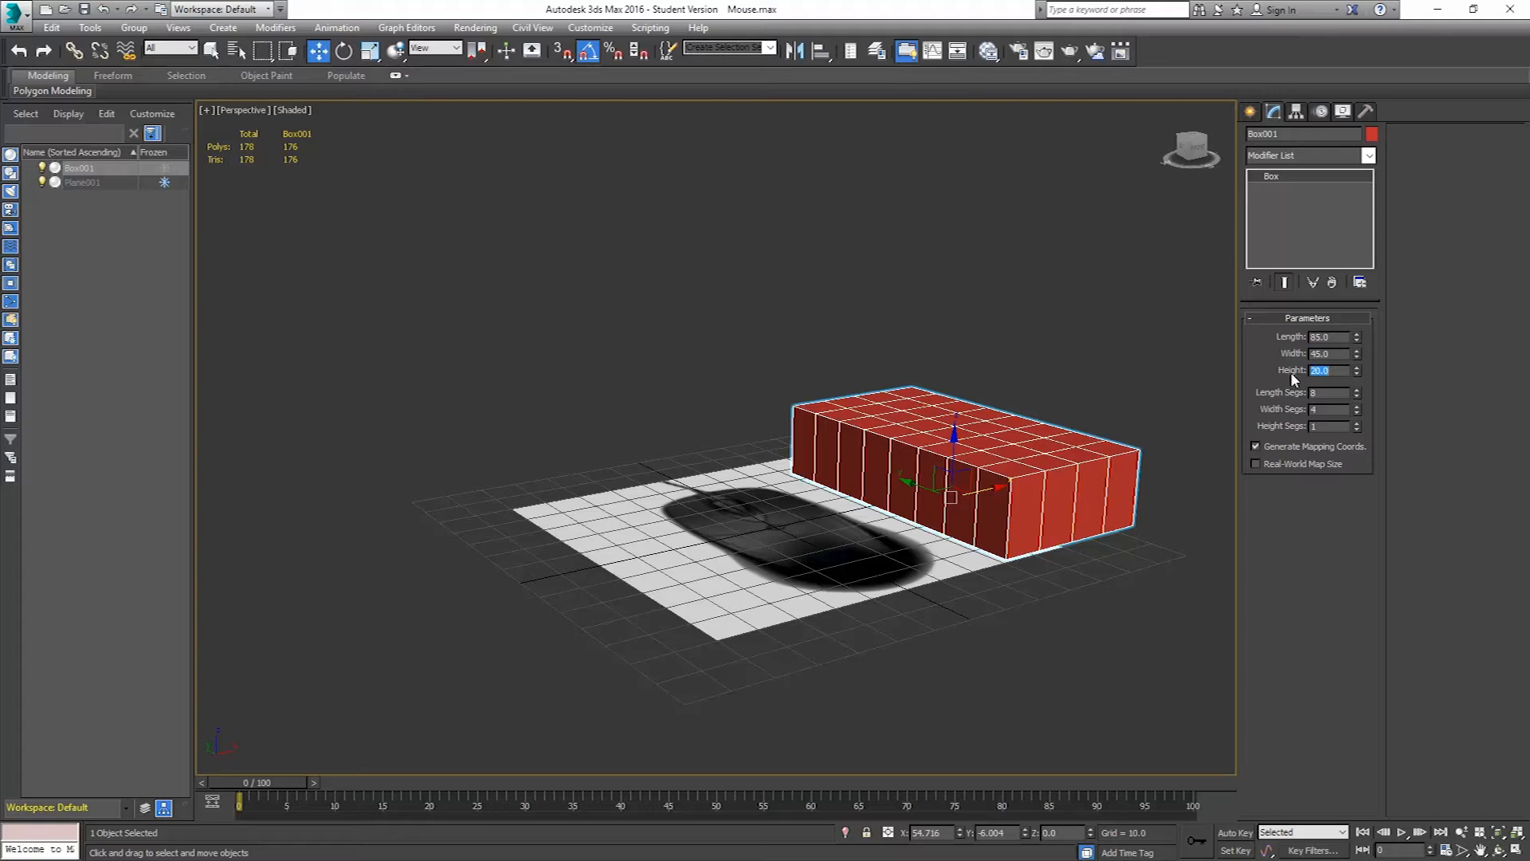
{"action": "type", "text": "25"}
{"action": "key", "text": "Return"}
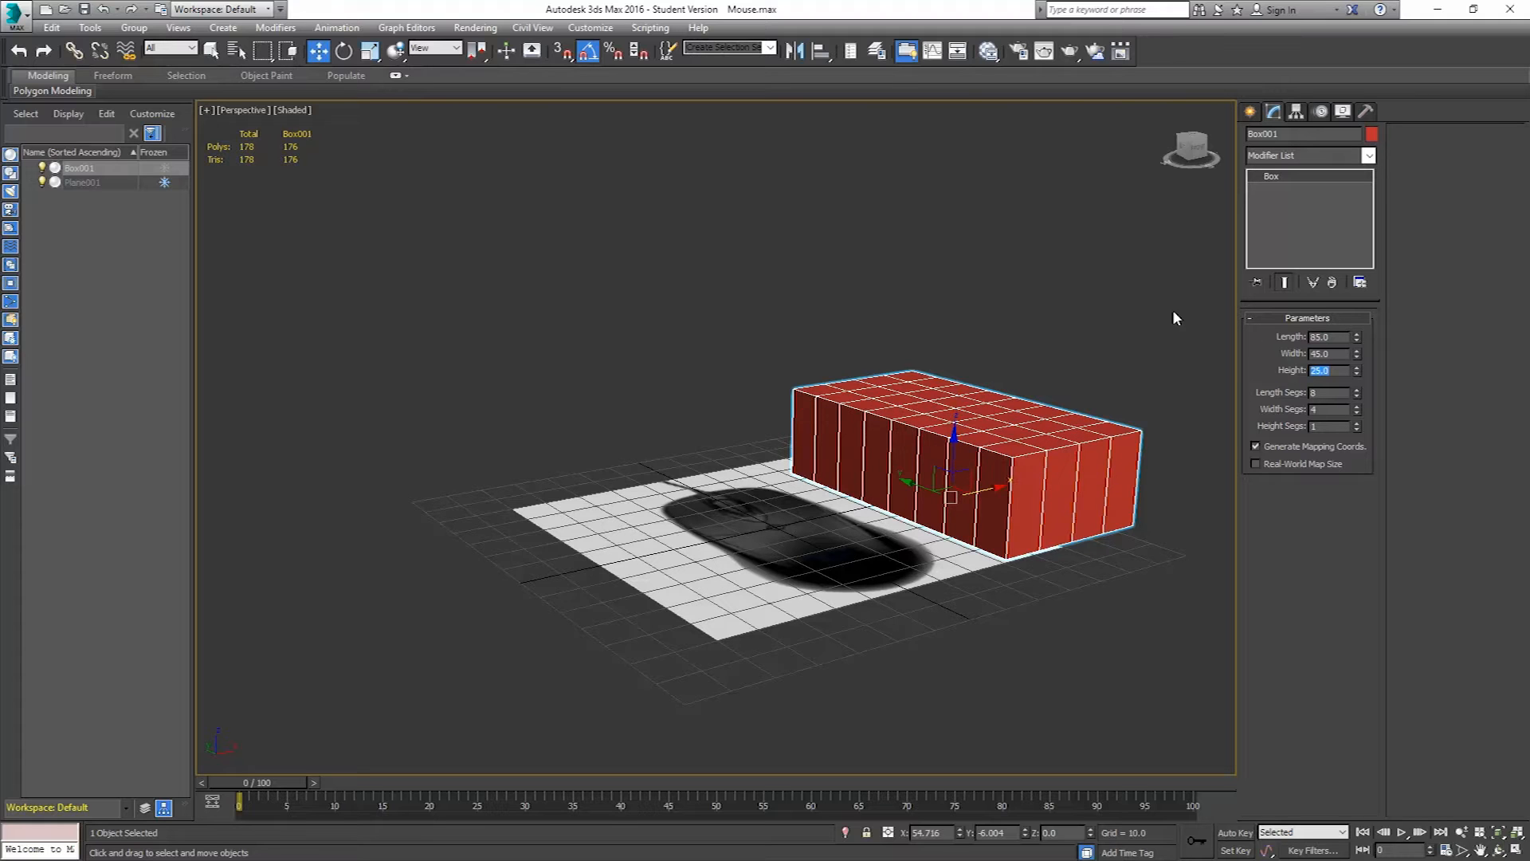
{"action": "middle_click_drag", "start_coordinate": [885, 479], "coordinate": [957, 519], "text": "alt"}
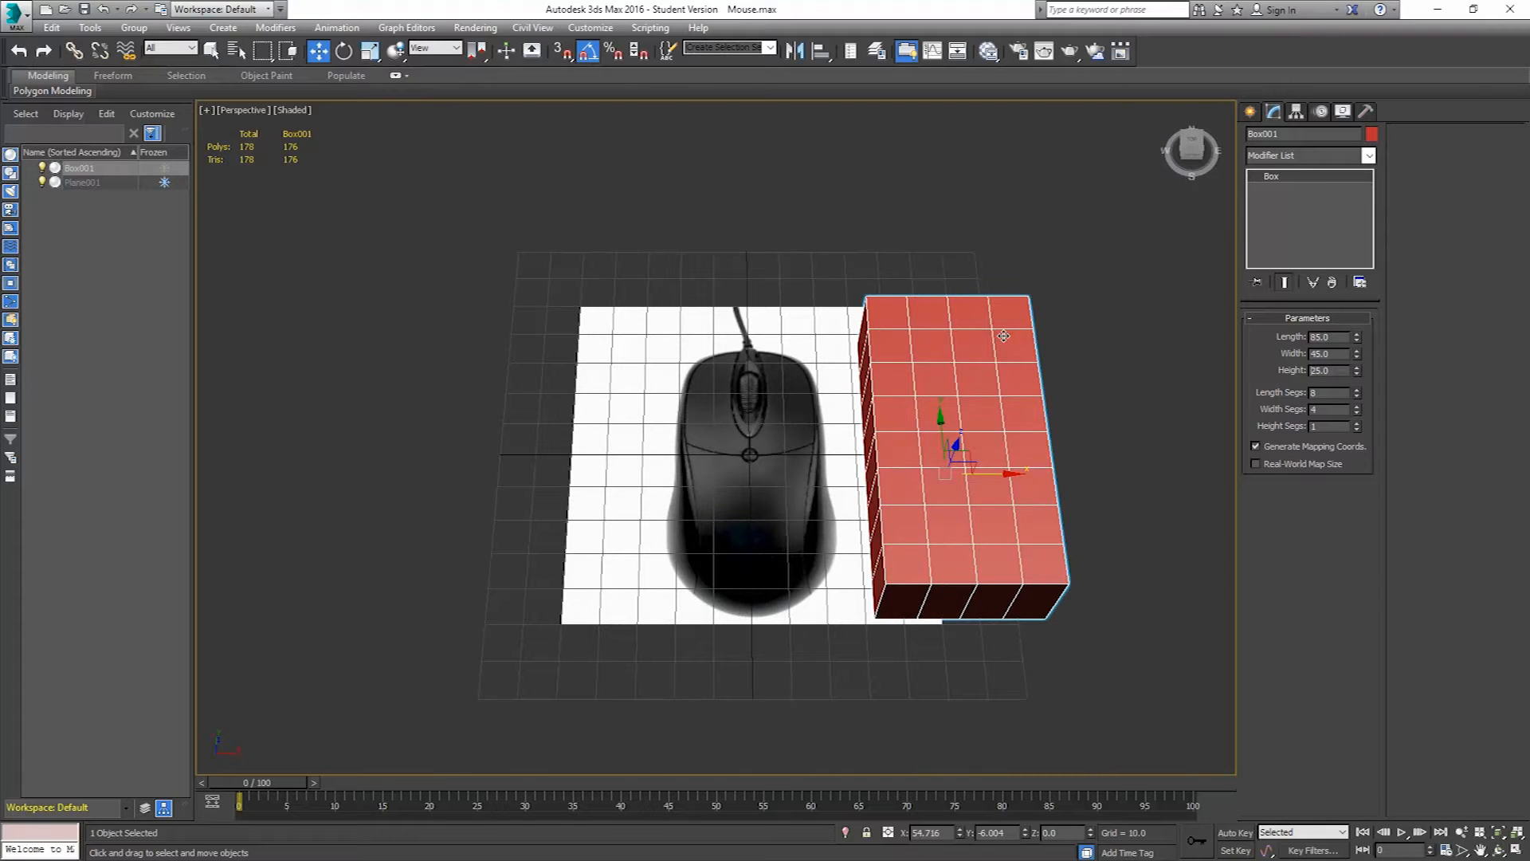
{"action": "middle_click_drag", "start_coordinate": [883, 514], "coordinate": [937, 474], "text": "alt"}
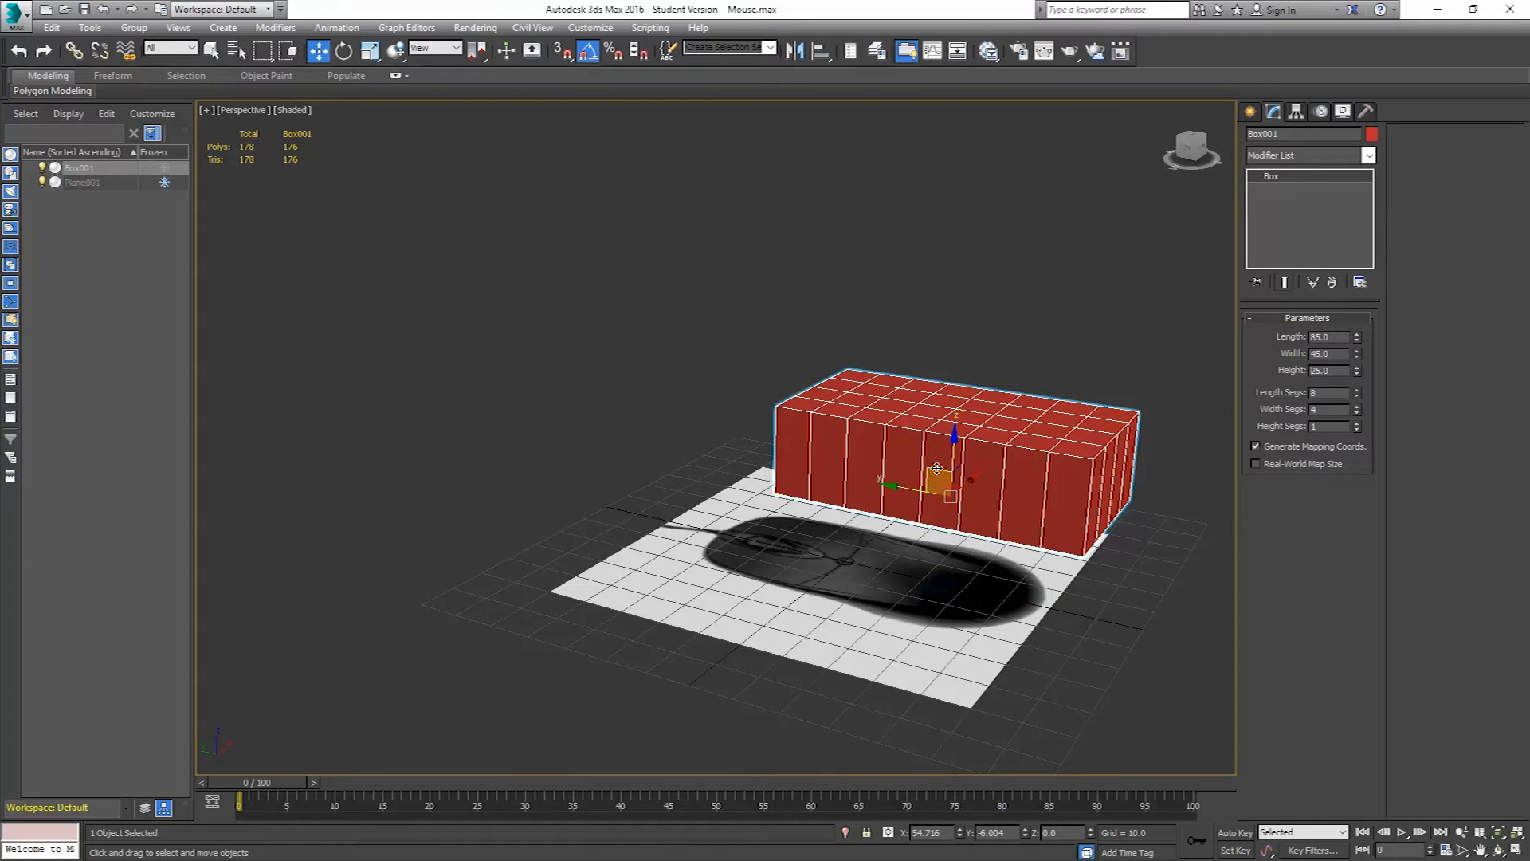
{"action": "left_click", "coordinate": [1358, 423]}
{"action": "middle_click_drag", "start_coordinate": [1008, 437], "coordinate": [856, 461], "text": "alt"}
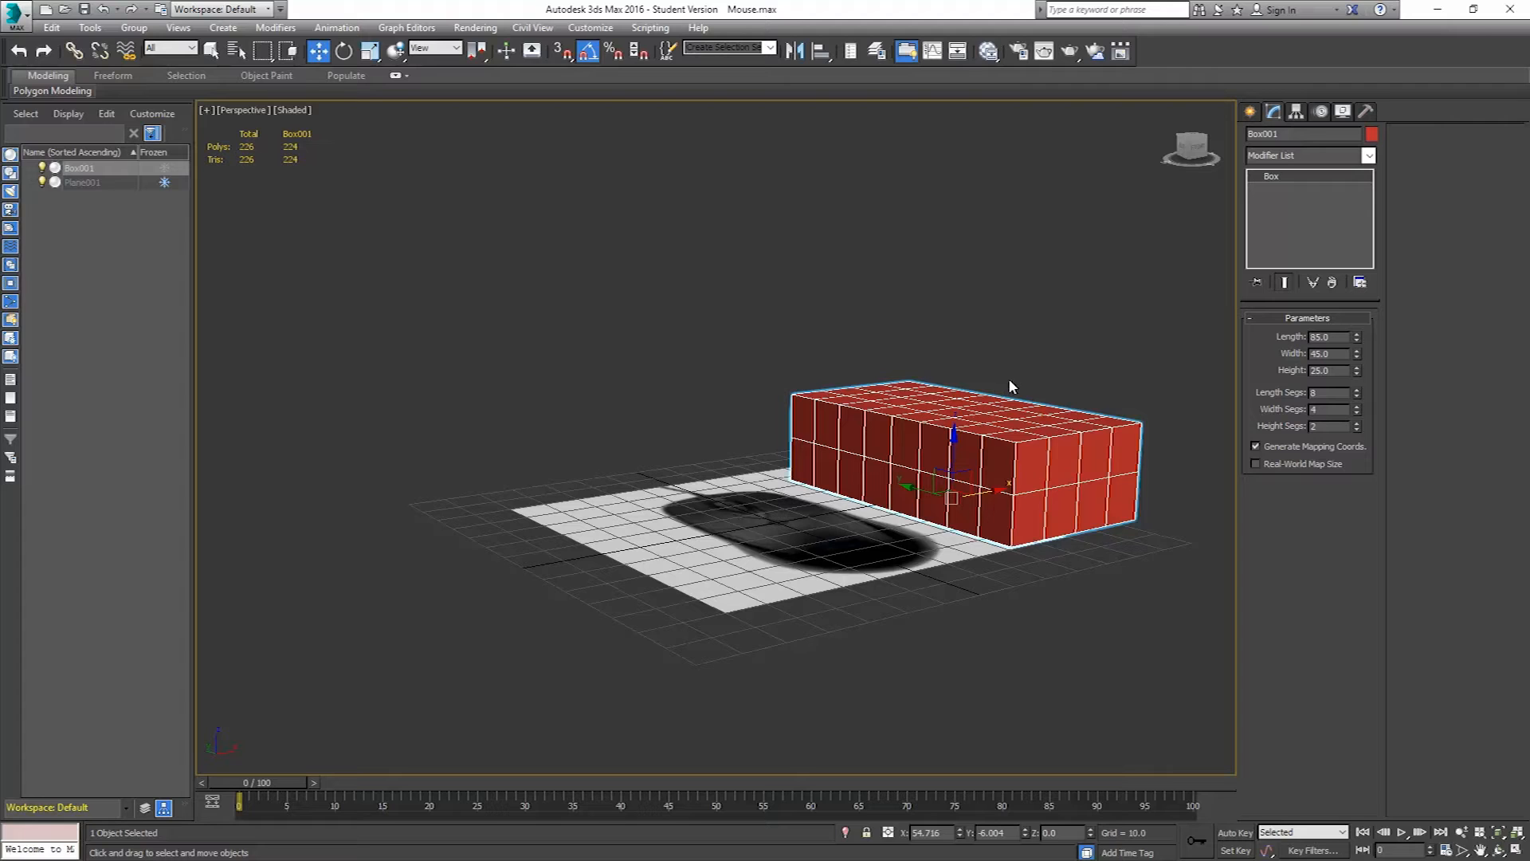
- Switch to the Top view and convert the box to an Editable Poly
{"action": "key", "text": "t"}
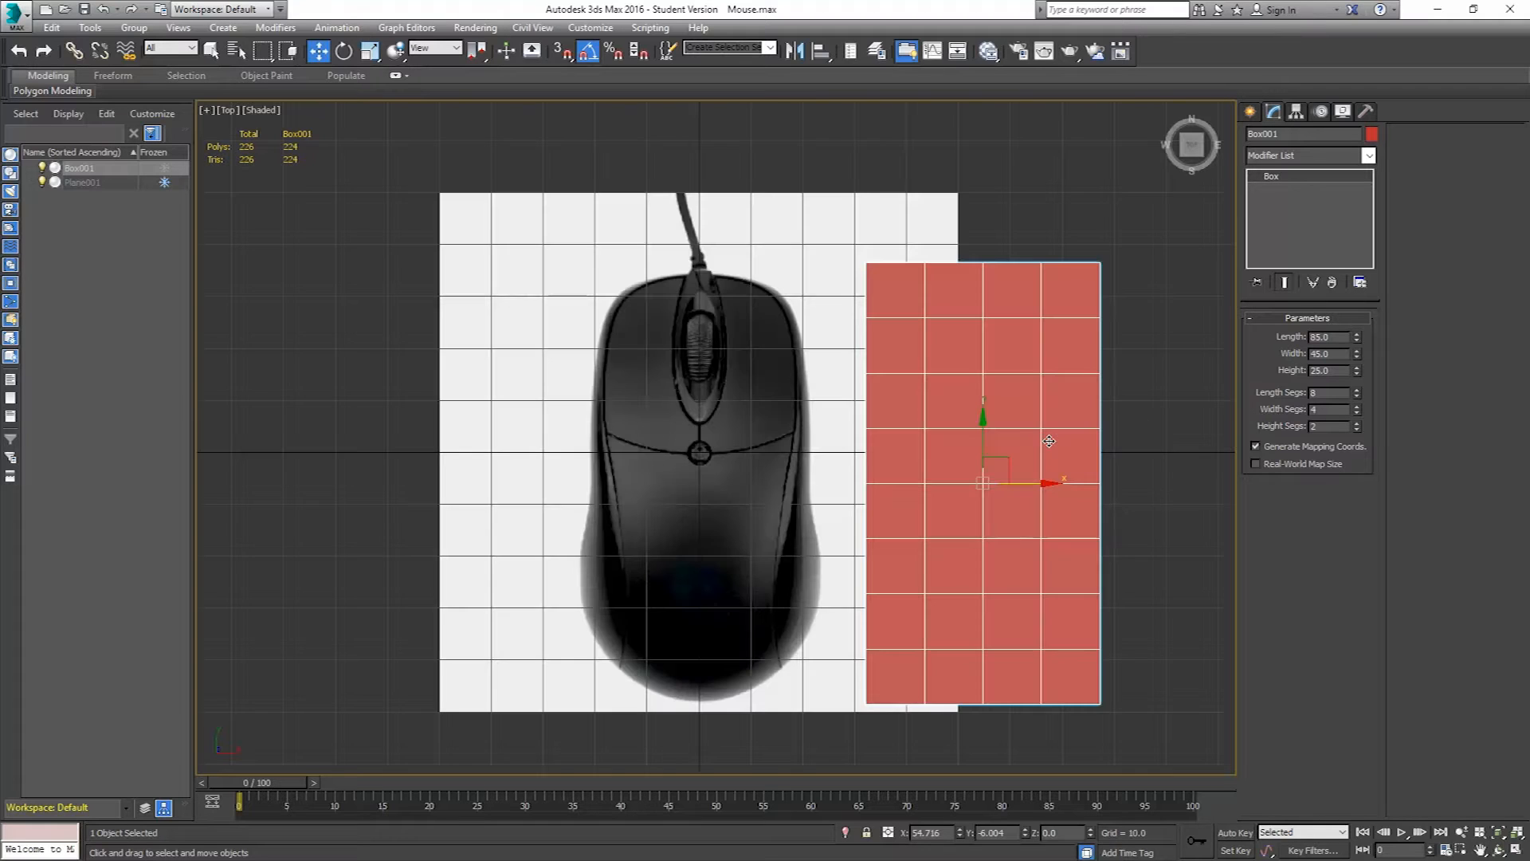
{"action": "right_click", "coordinate": [1011, 346]}
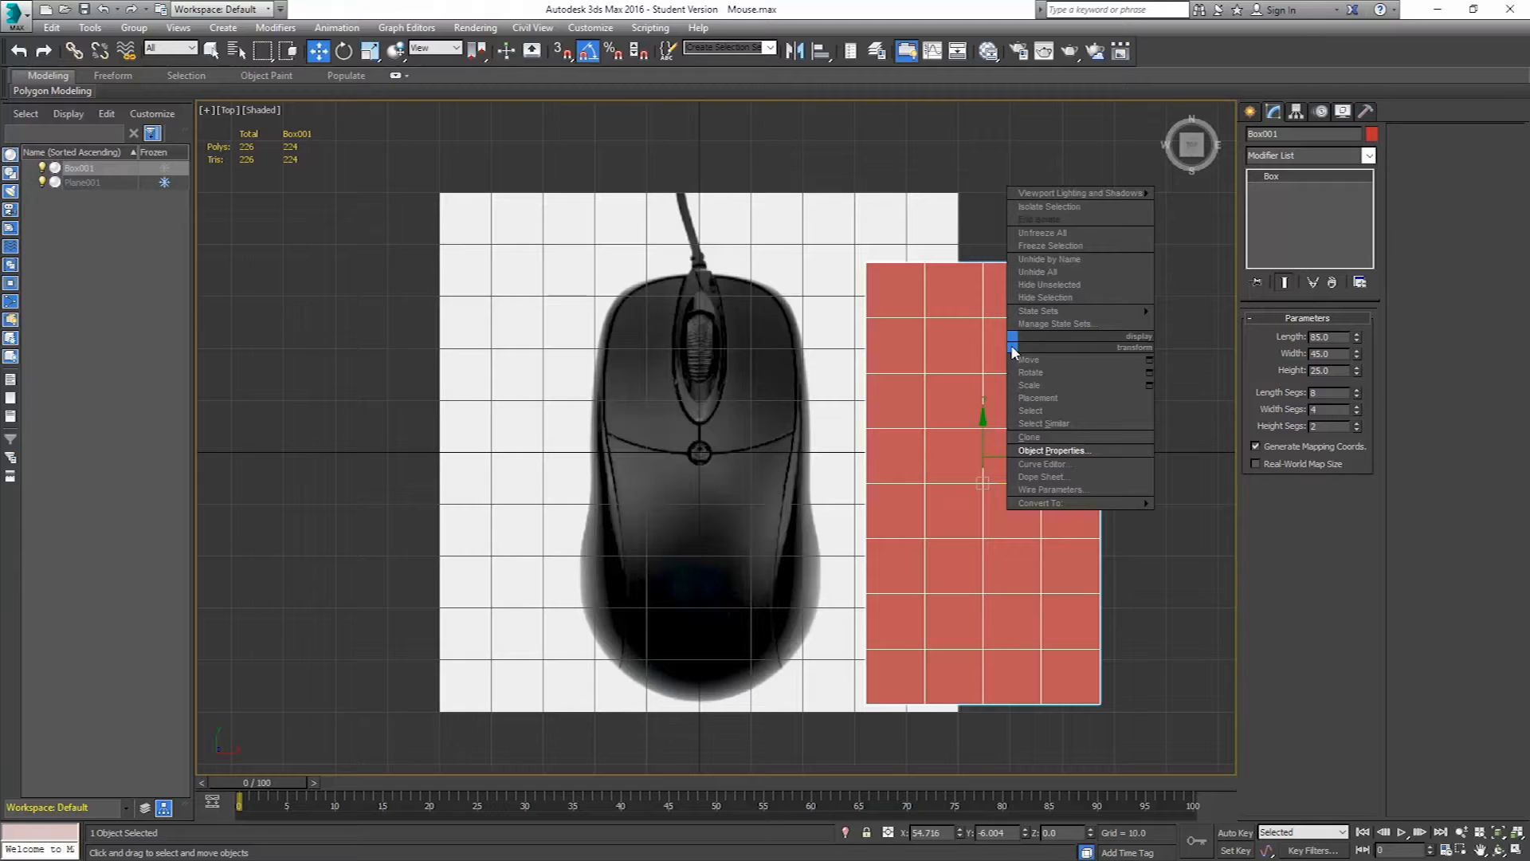
{"action": "mouse_move", "coordinate": [1013, 510]}
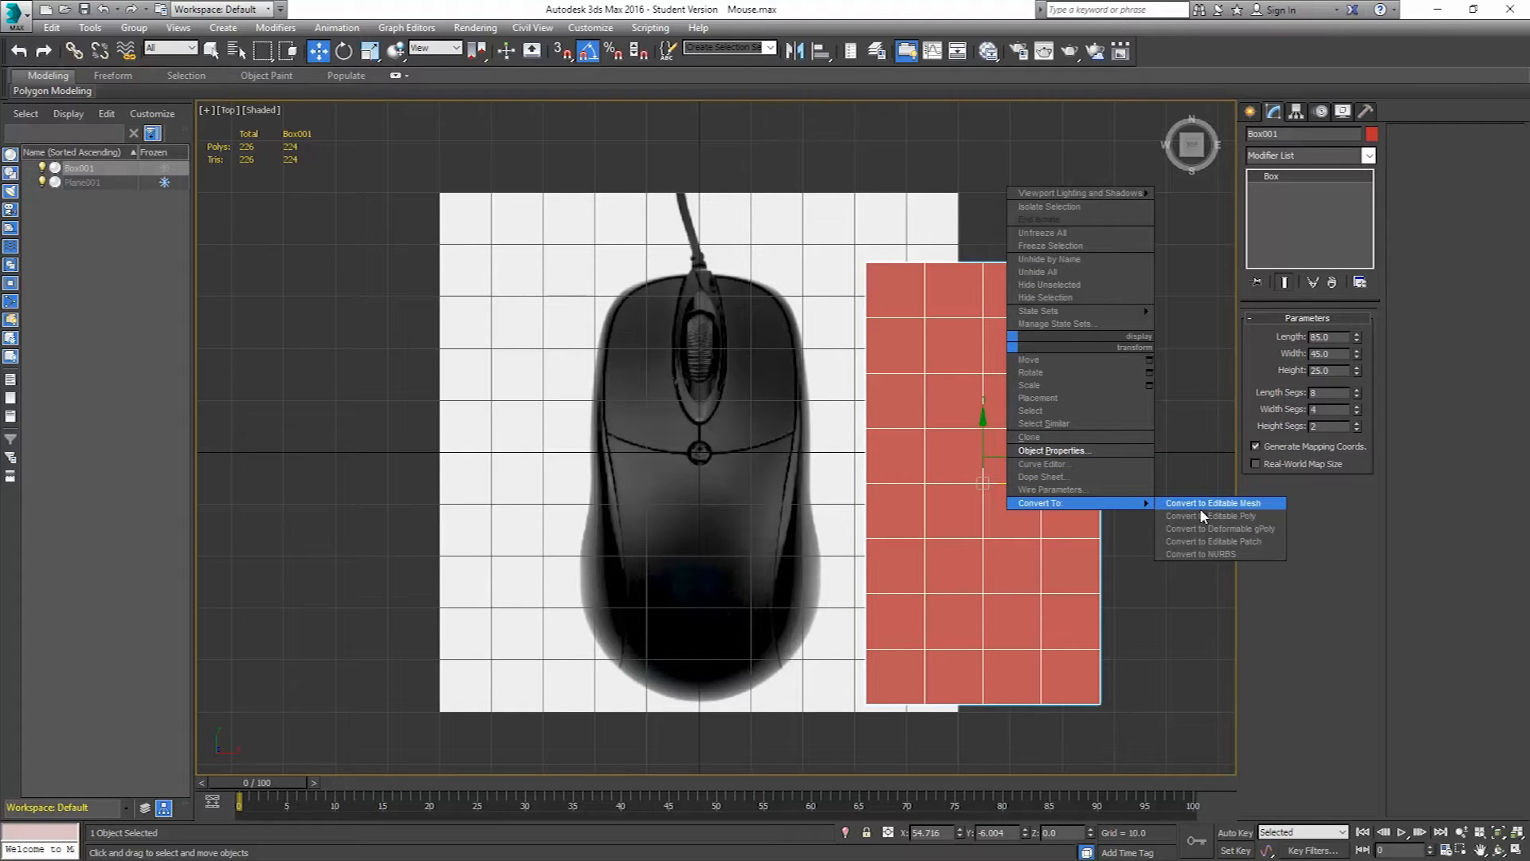
{"action": "left_click", "coordinate": [1249, 524]}
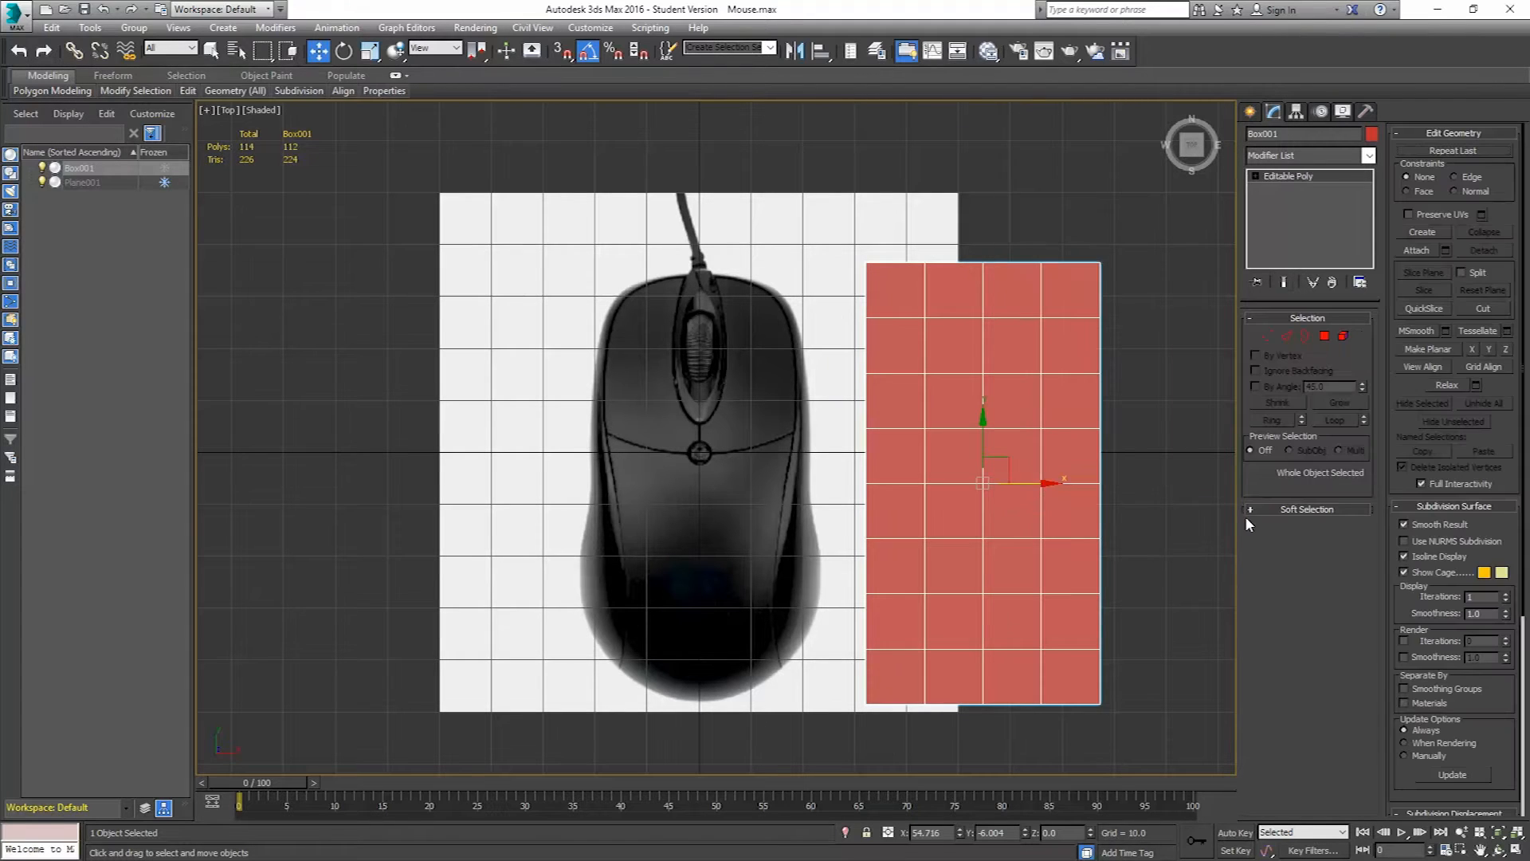
- Reset the box's X and Y positions to 0 and make it see-through over the mouse image
{"action": "right_click", "coordinate": [961, 834]}
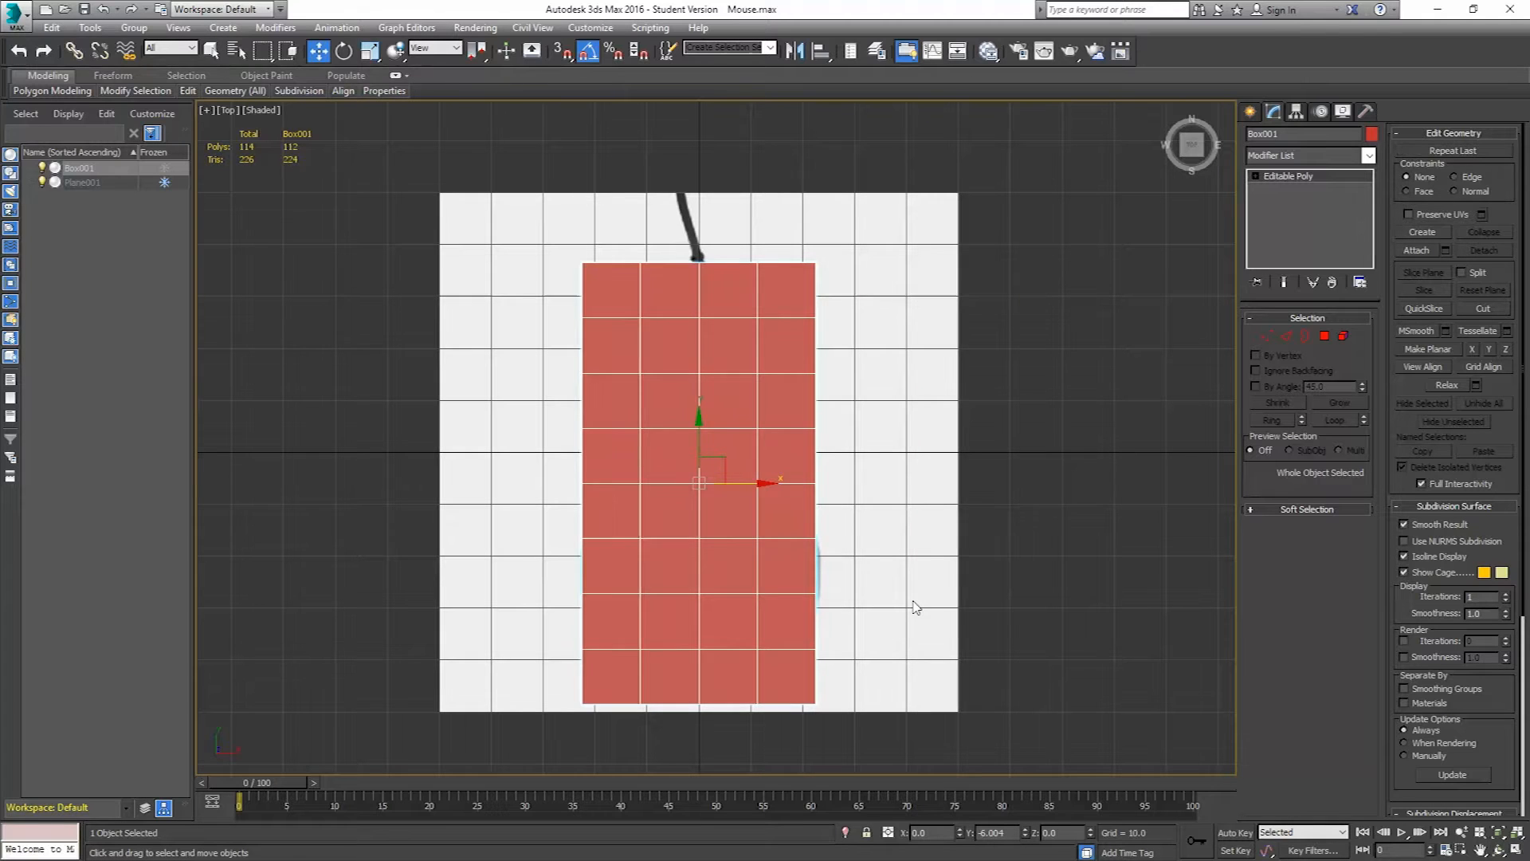
{"action": "key", "text": "alt+x"}
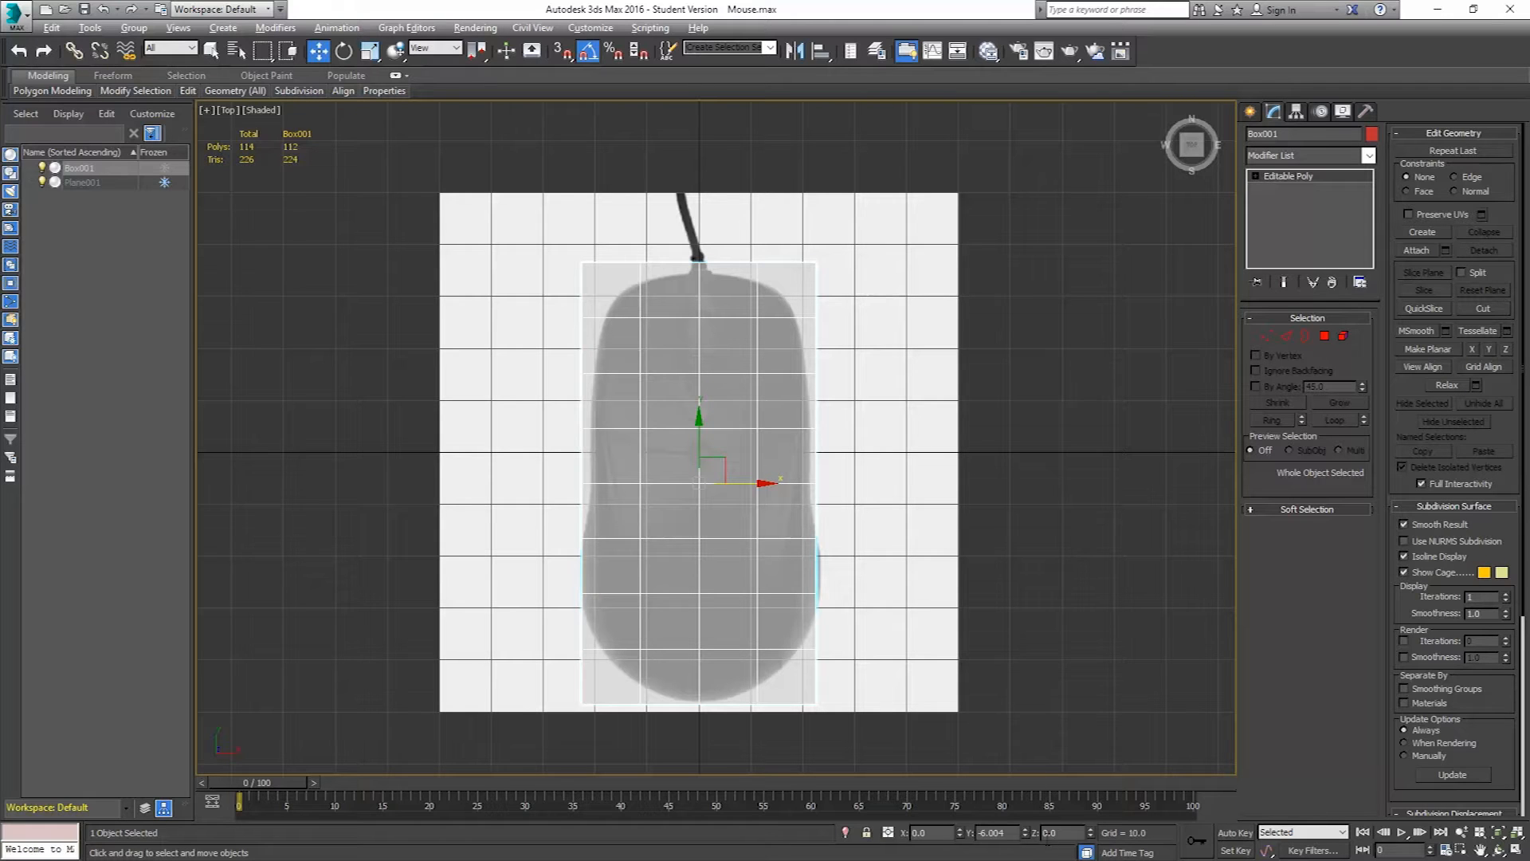
{"action": "right_click", "coordinate": [1026, 832]}
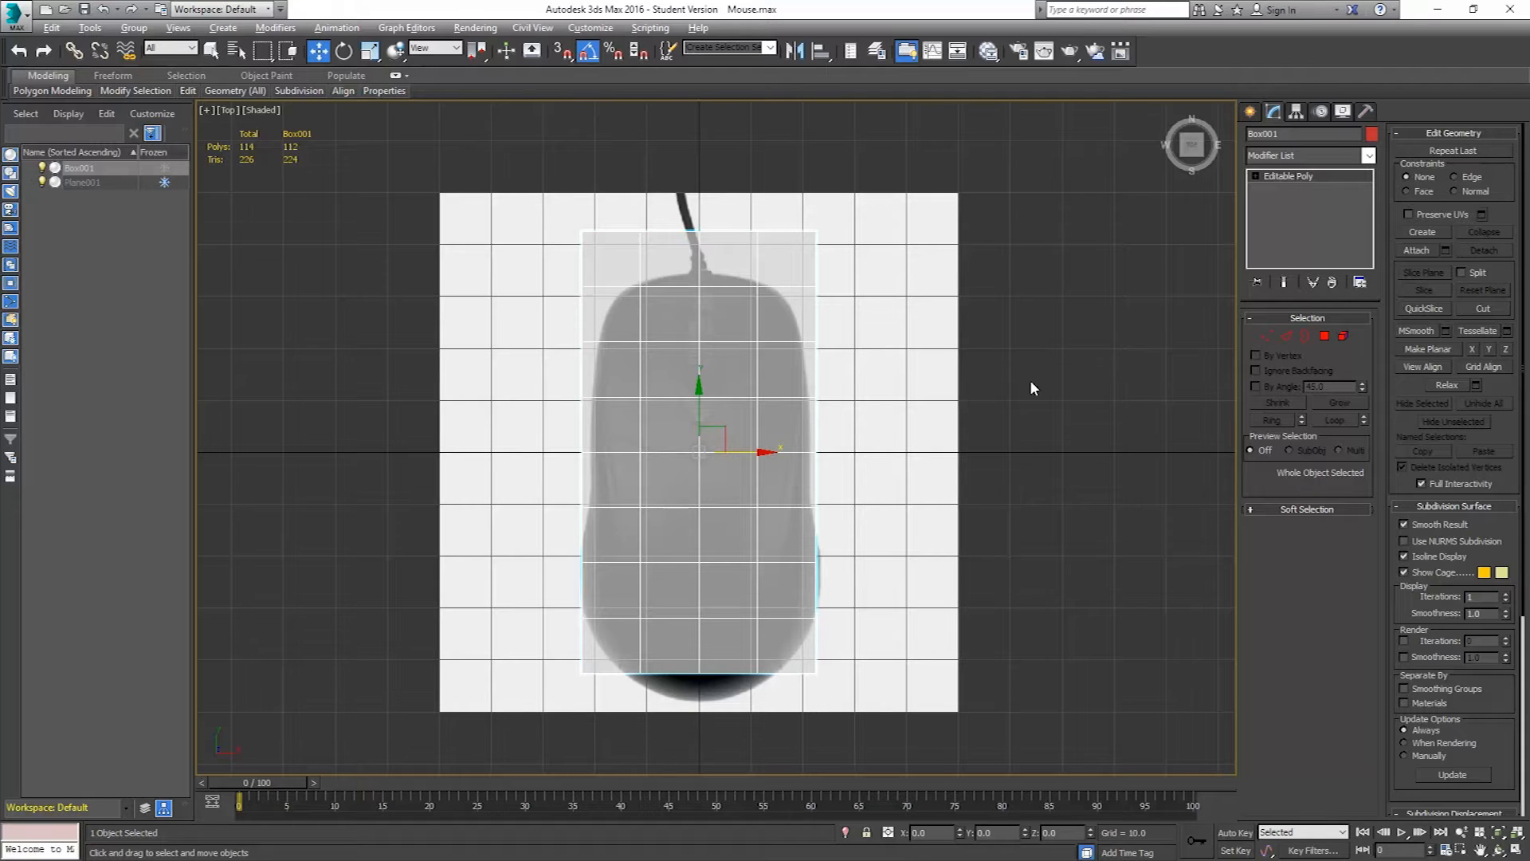
- At Element level, select the whole box mesh and move it along Y to about -6.6 so it covers the mouse image
{"action": "left_click", "coordinate": [1343, 335]}
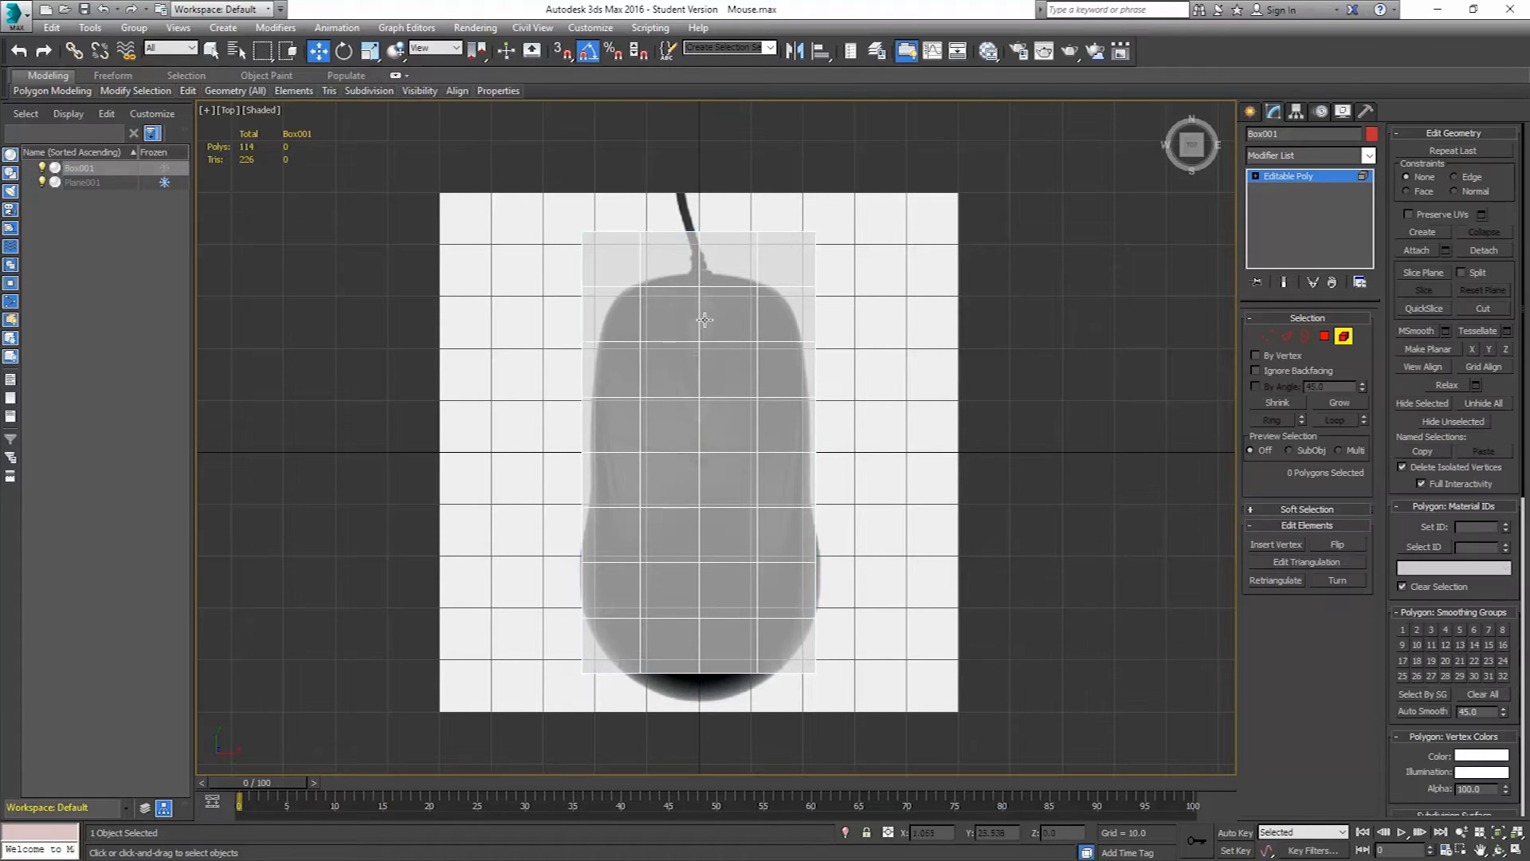
{"action": "left_click", "coordinate": [701, 398]}
{"action": "left_click_drag", "start_coordinate": [702, 398], "coordinate": [693, 433]}
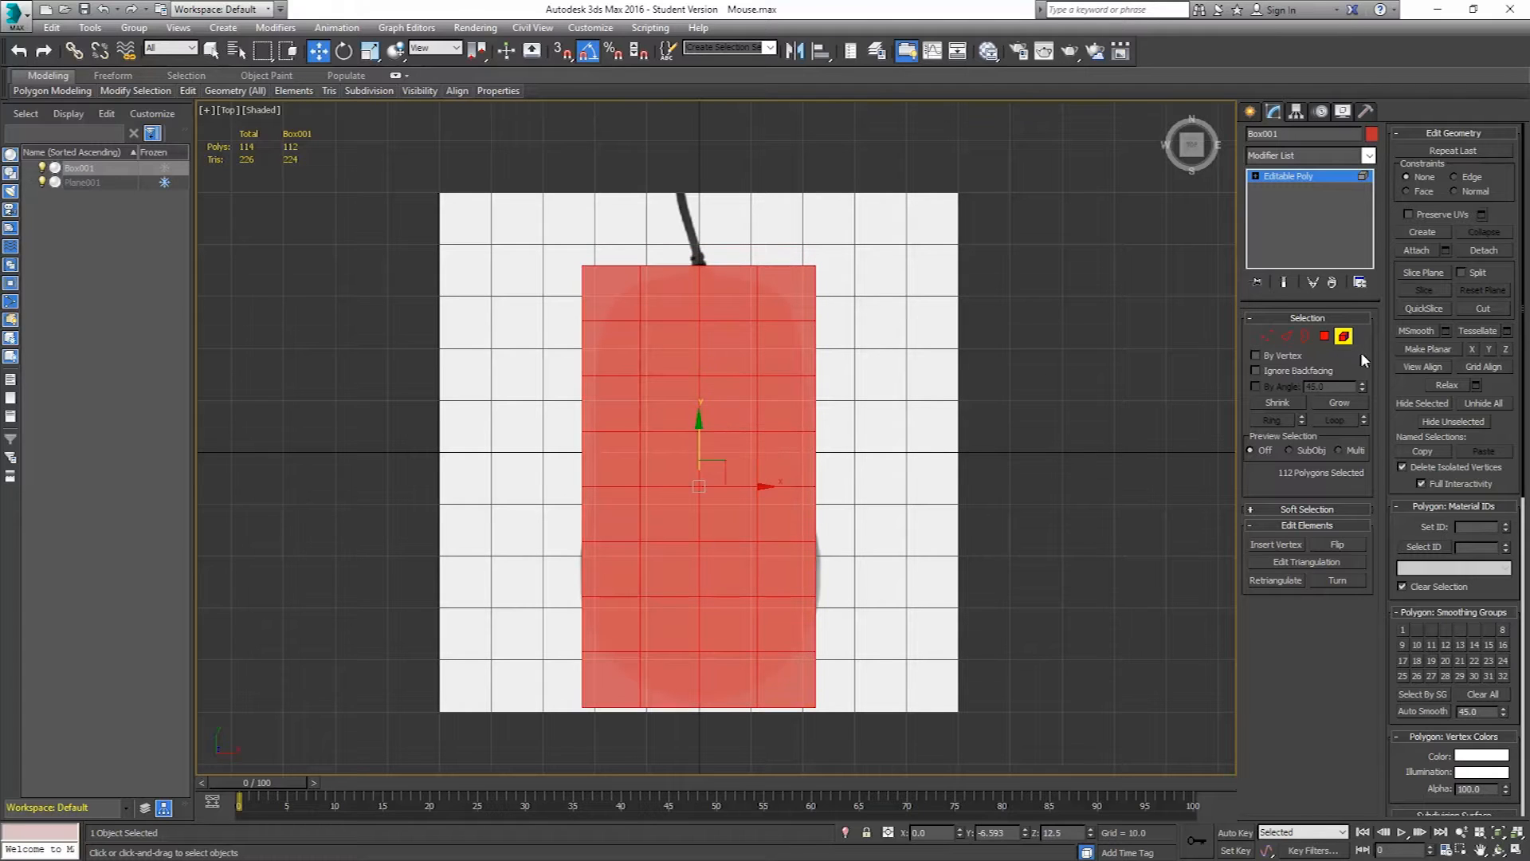
{"action": "left_click", "coordinate": [1343, 335]}
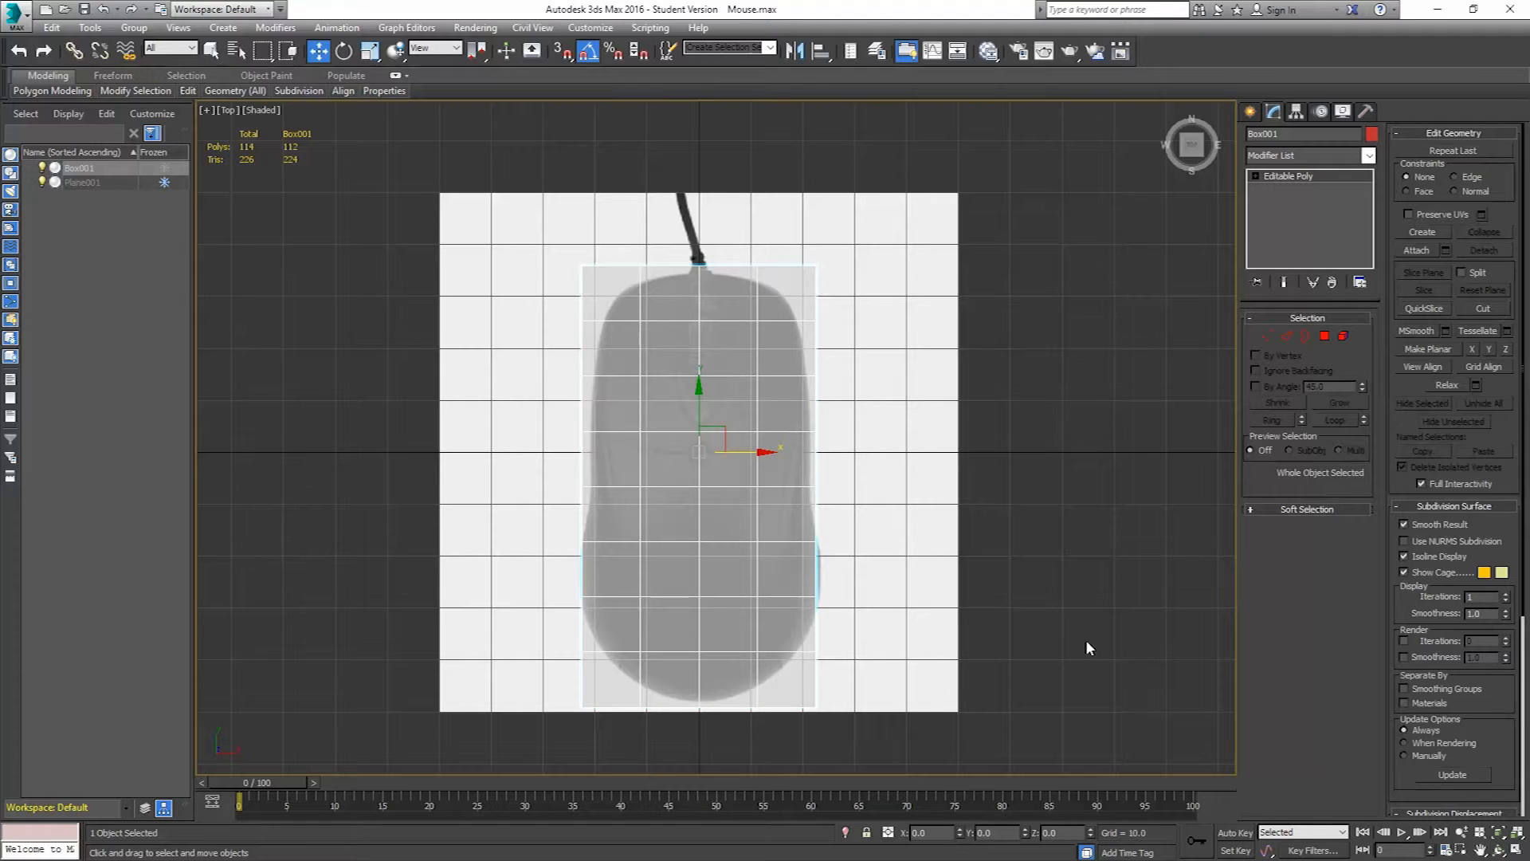
{"action": "left_click", "coordinate": [1344, 336]}
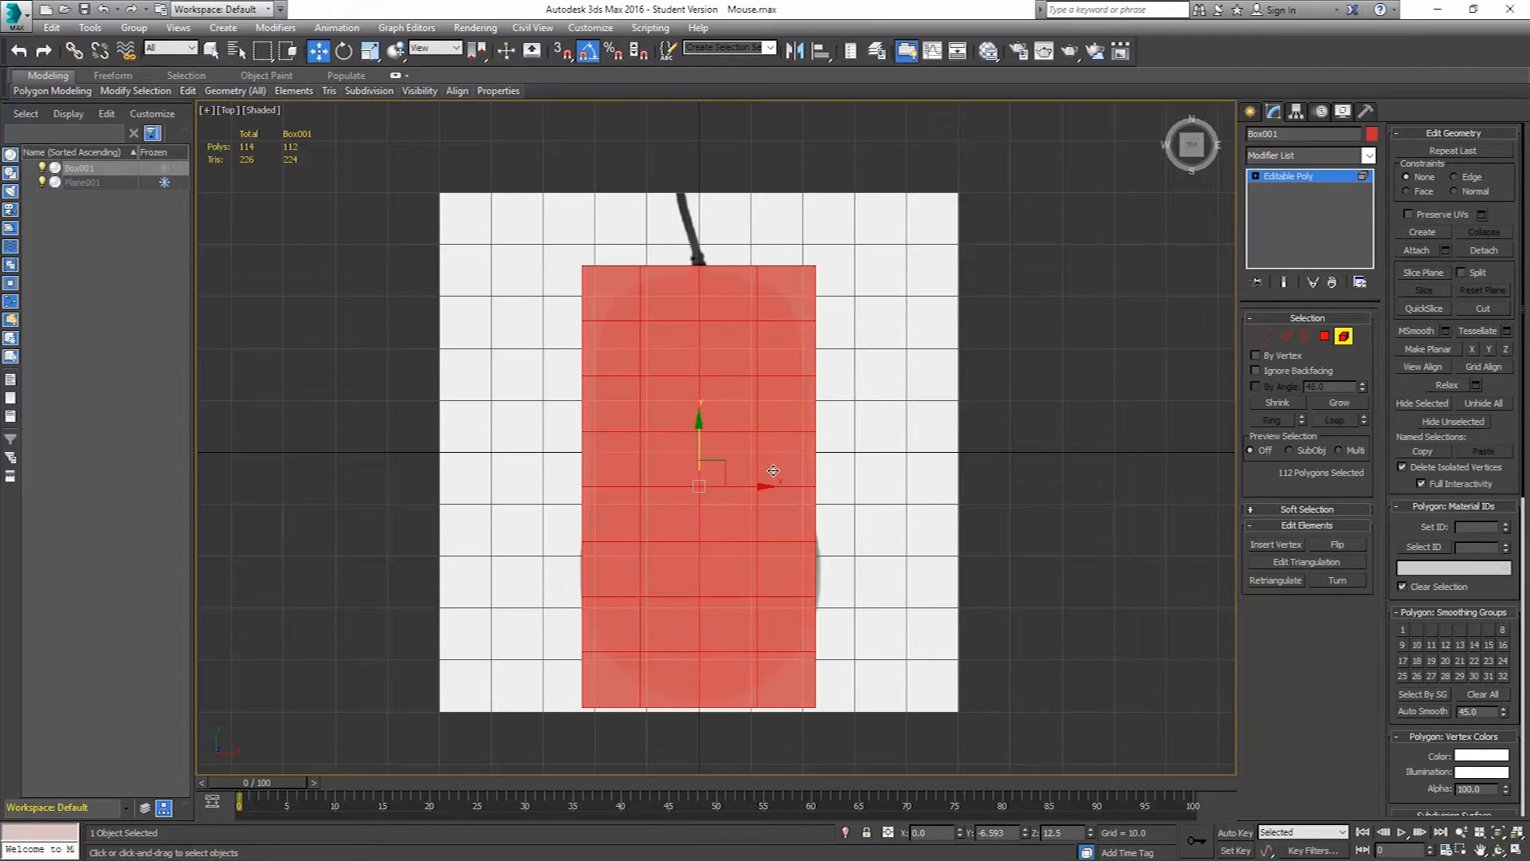
{"action": "left_click", "coordinate": [1344, 336]}
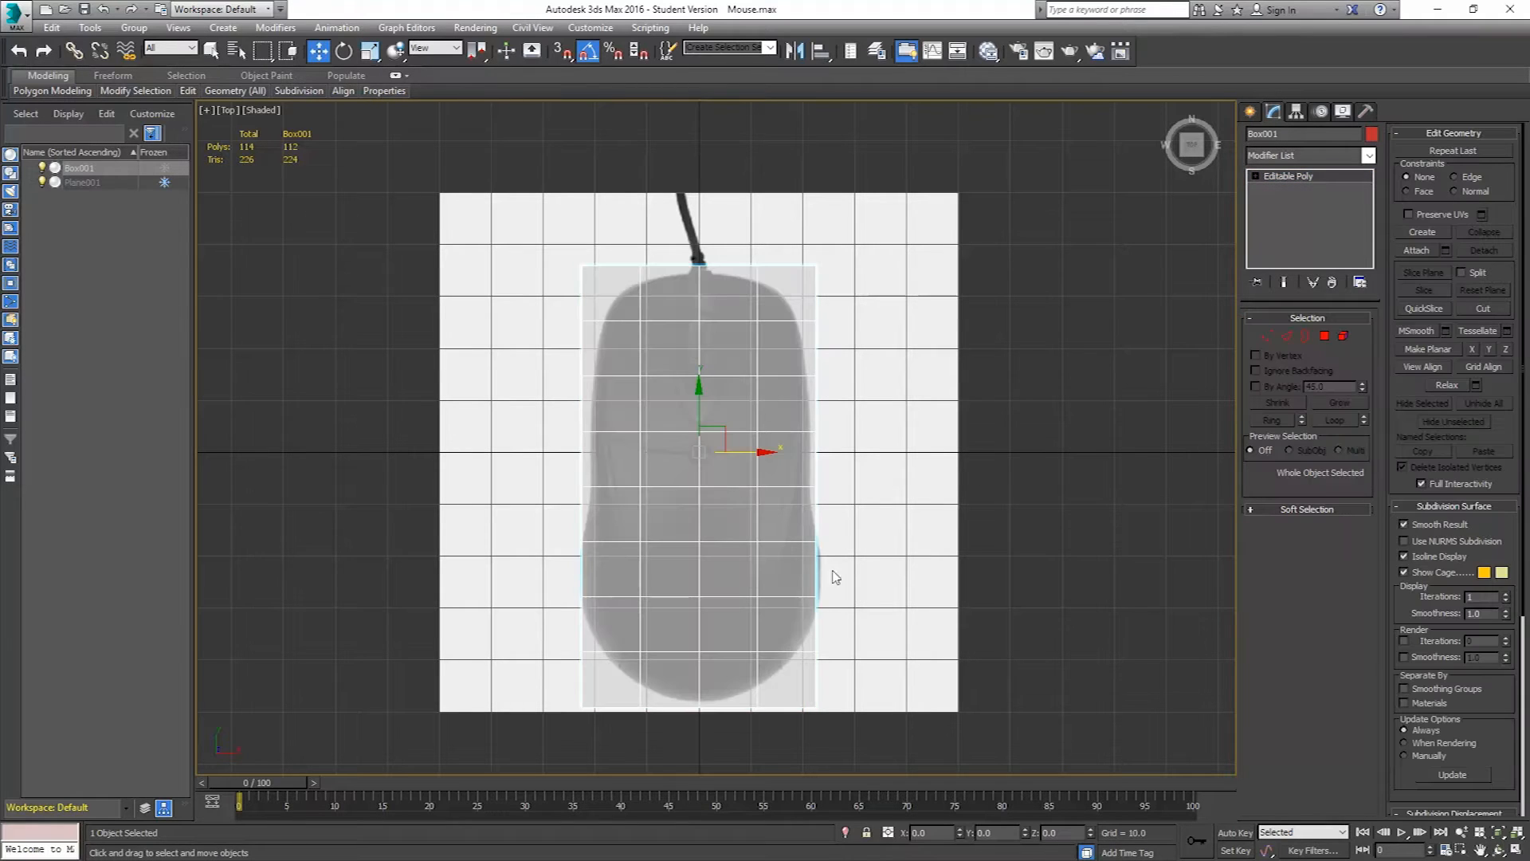
{"action": "left_click", "coordinate": [1344, 335]}
- At Edge level, move the first two crosswise edge loops behind the mouse's front along Y to about 27.5 and 19.9
{"action": "left_click", "coordinate": [1286, 336]}
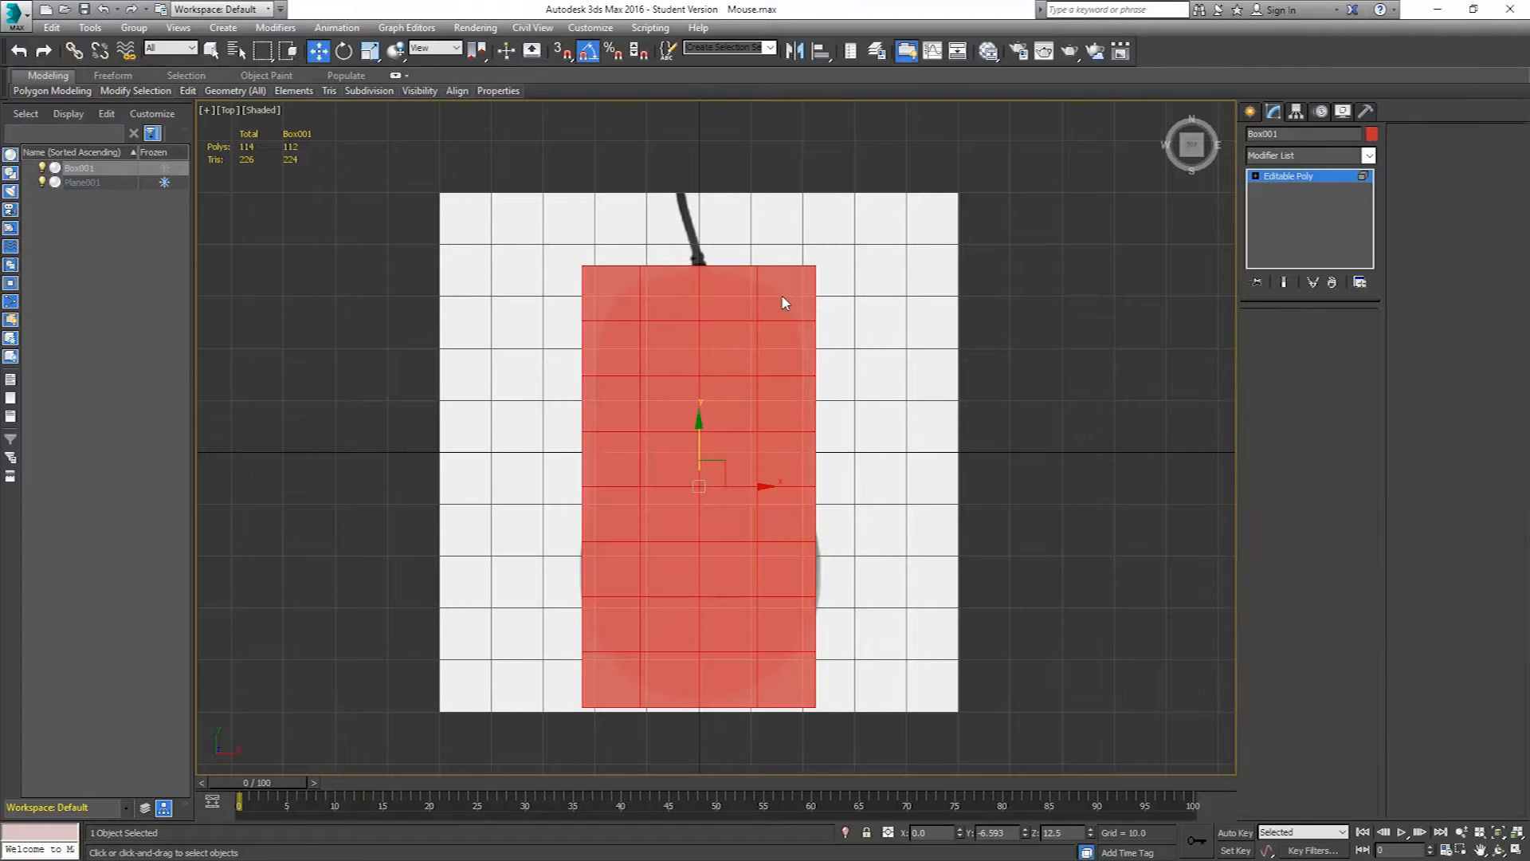
{"action": "middle_click_drag", "start_coordinate": [714, 324], "coordinate": [748, 311]}
{"action": "scroll", "coordinate": [748, 311], "scroll_direction": "up", "scroll_amount": 4}
{"action": "scroll", "coordinate": [881, 255], "scroll_direction": "up", "scroll_amount": 1}
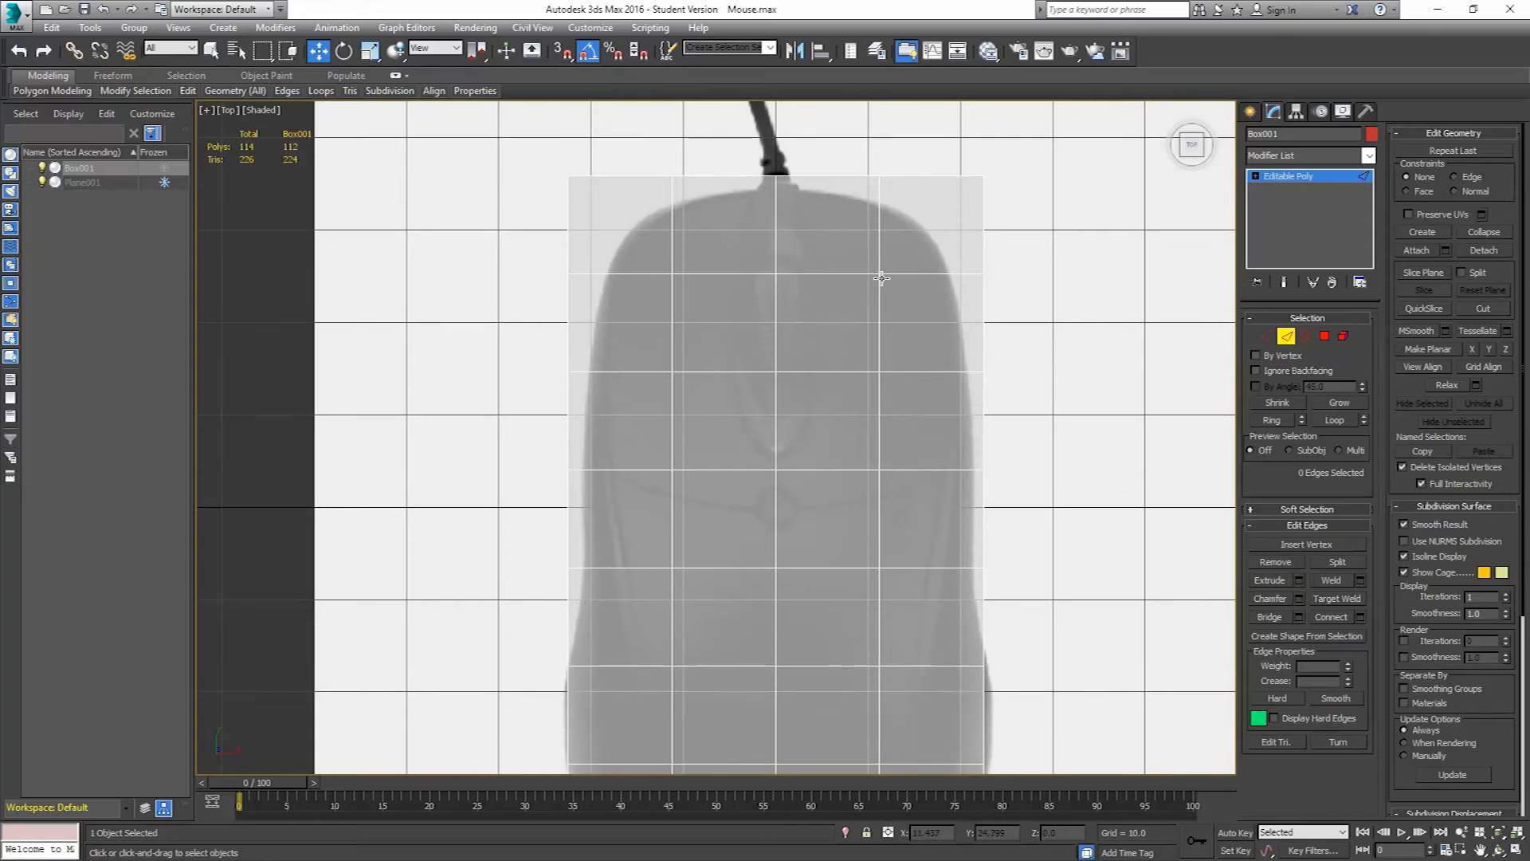
{"action": "double_click", "coordinate": [886, 275]}
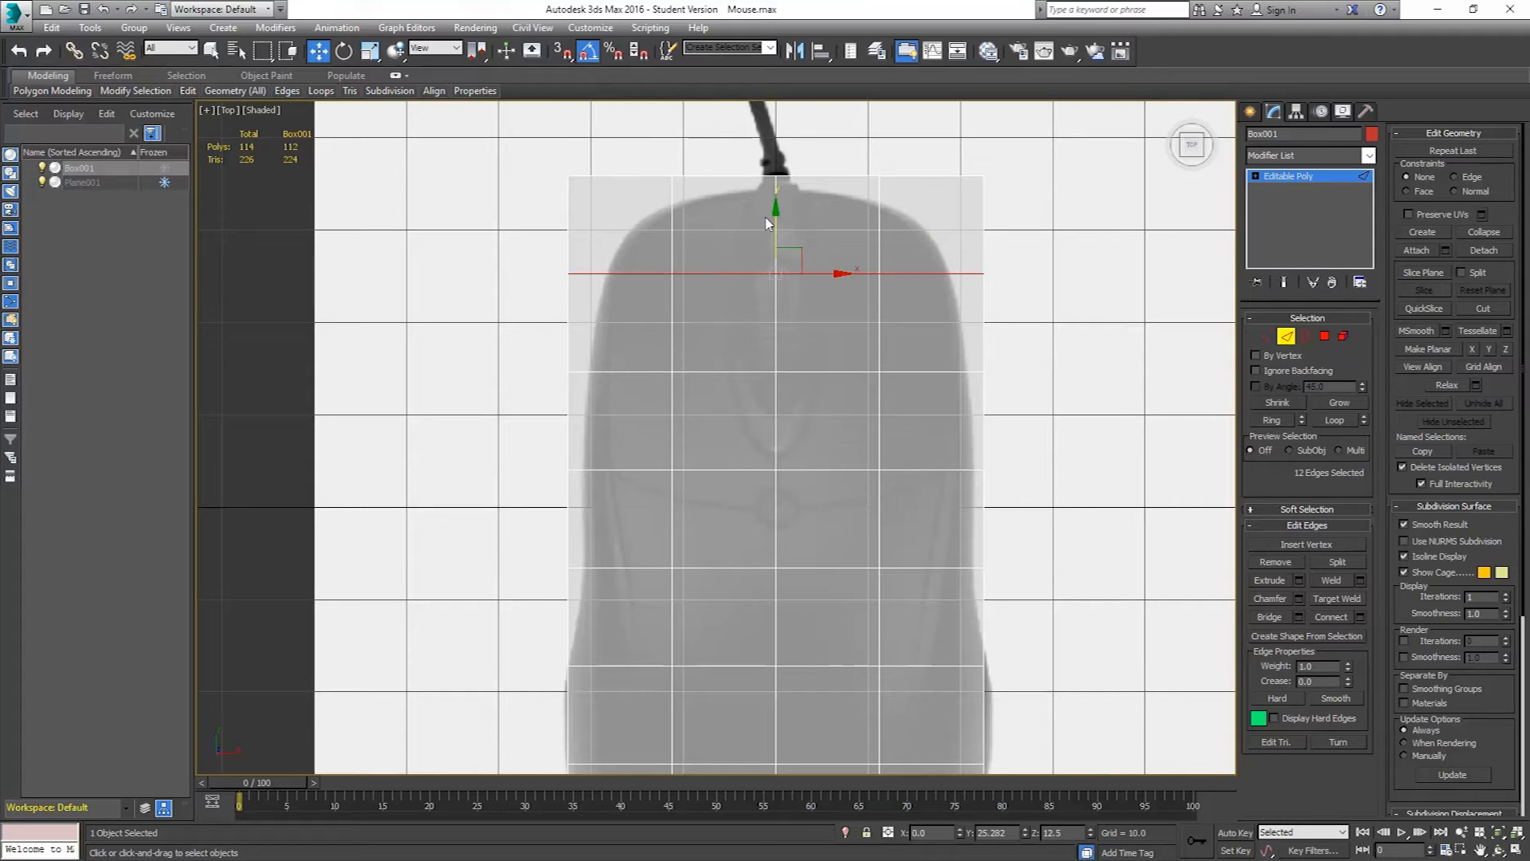
{"action": "left_click_drag", "start_coordinate": [776, 220], "coordinate": [778, 200]}
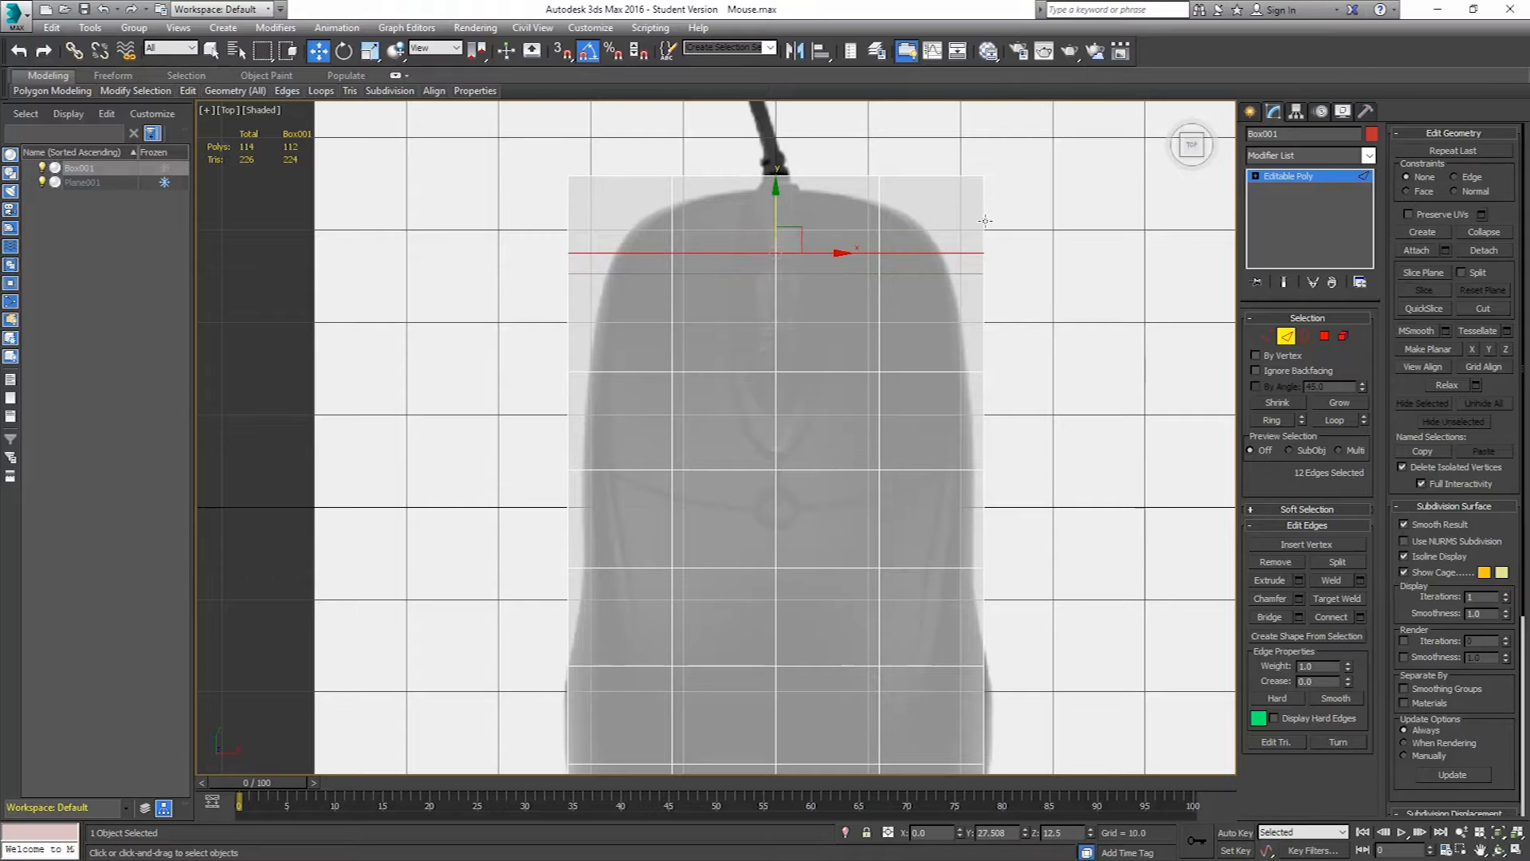
{"action": "double_click", "coordinate": [797, 373]}
{"action": "left_click_drag", "start_coordinate": [777, 317], "coordinate": [779, 268]}
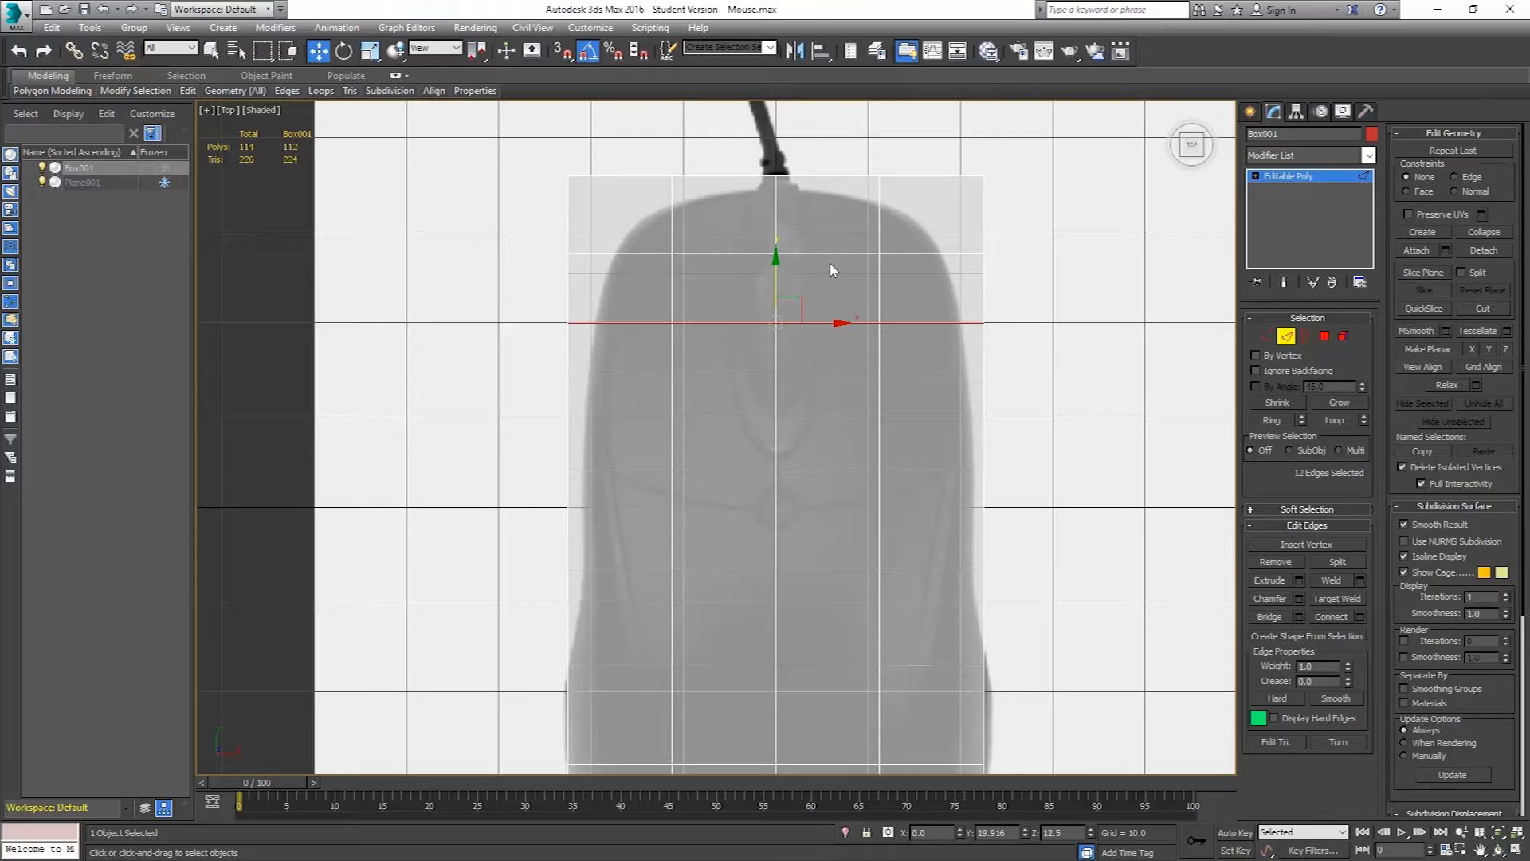
- Move the third crosswise edge loop slightly toward the mouse's front, and the frontmost loop to about 30.8 along Y
{"action": "double_click", "coordinate": [809, 469]}
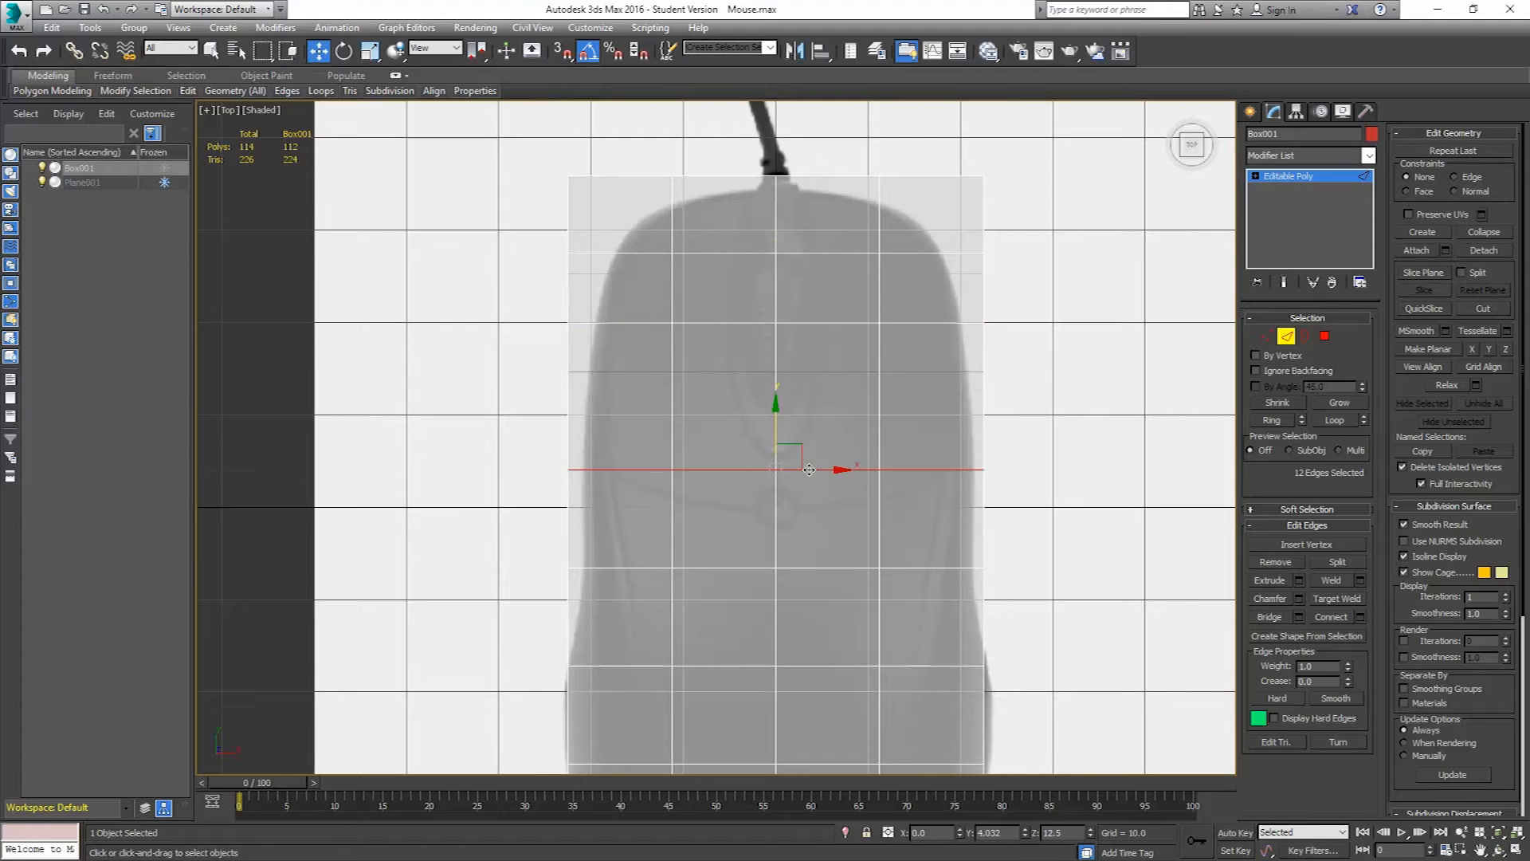
{"action": "mouse_move", "coordinate": [776, 414]}
{"action": "left_mouse_down"}
{"action": "mouse_move", "coordinate": [777, 368]}
{"action": "mouse_move", "coordinate": [777, 403]}
{"action": "left_mouse_up"}
{"action": "double_click", "coordinate": [801, 252]}
{"action": "left_click_drag", "start_coordinate": [776, 198], "coordinate": [778, 169]}
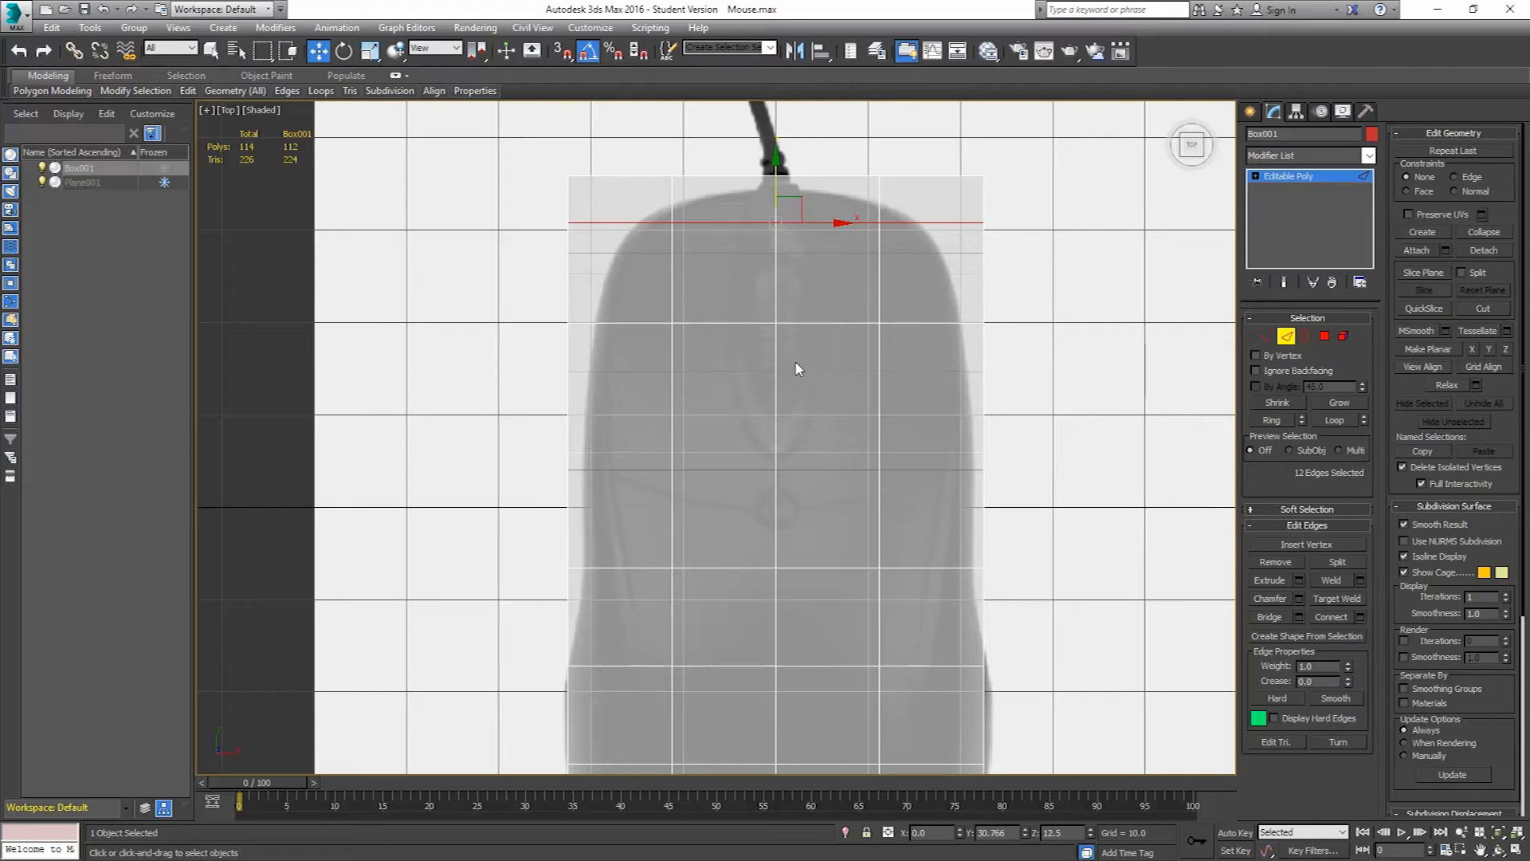
- Move the fourth crosswise edge loop forward about 6.5 along Y, onto the grid's central axis
{"action": "double_click", "coordinate": [672, 303]}
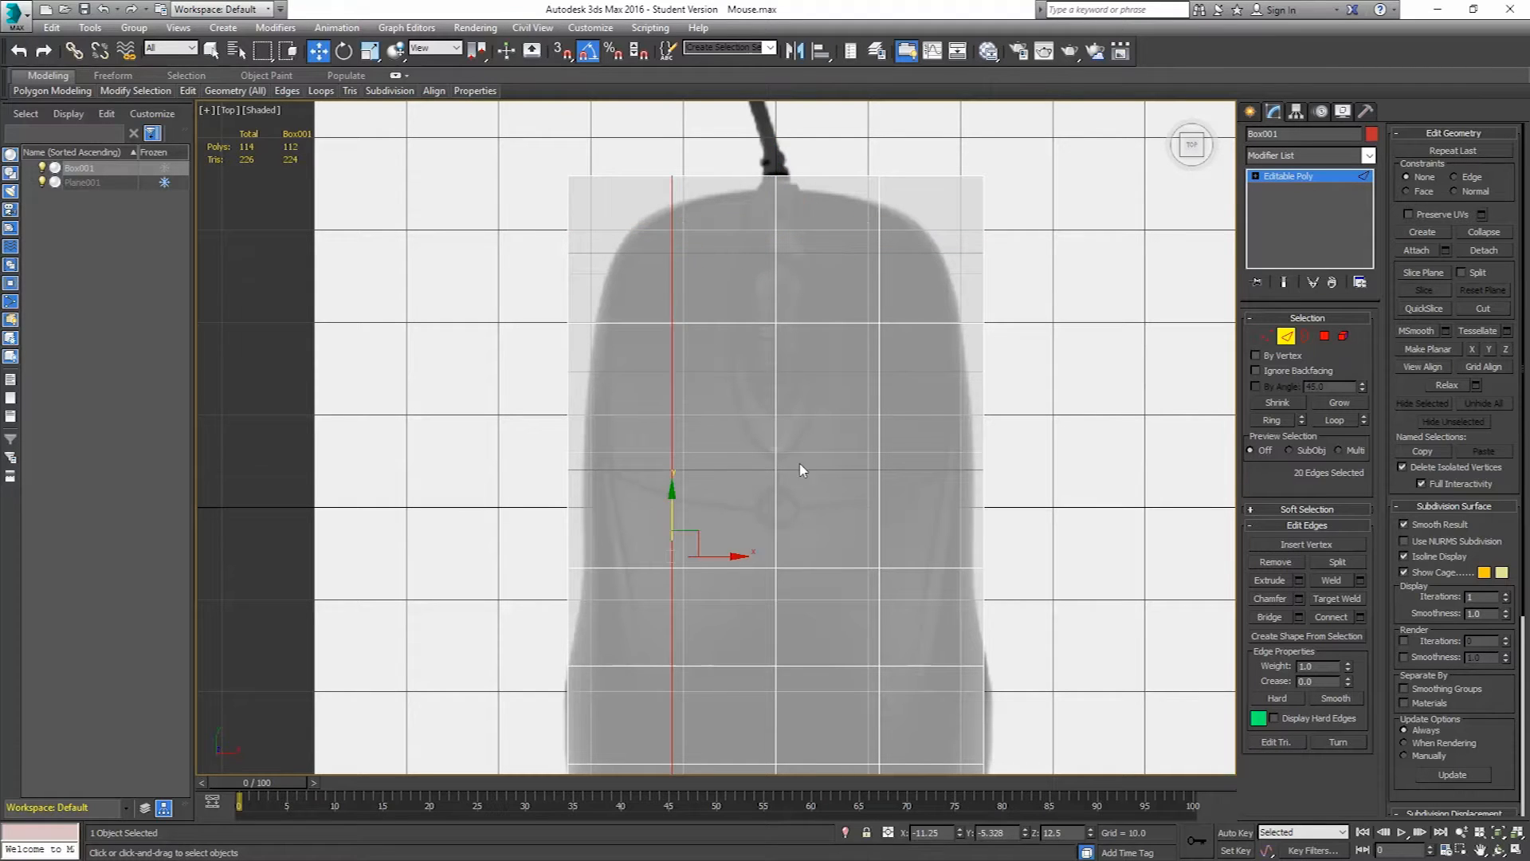
{"action": "middle_click_drag", "start_coordinate": [802, 470], "coordinate": [796, 327]}
{"action": "double_click", "coordinate": [793, 429]}
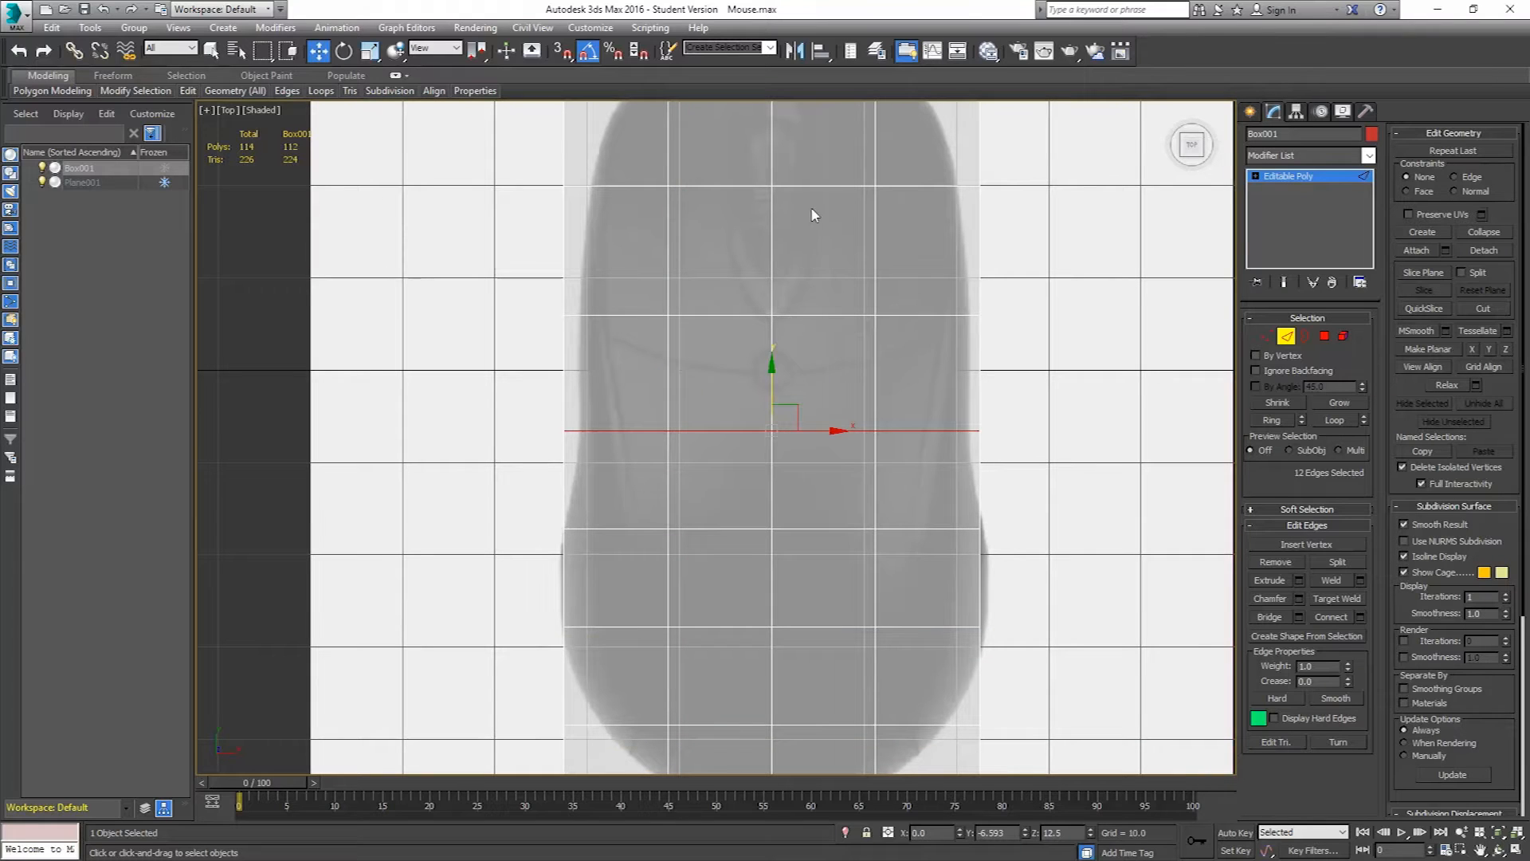
{"action": "left_click_drag", "start_coordinate": [771, 370], "coordinate": [769, 313]}
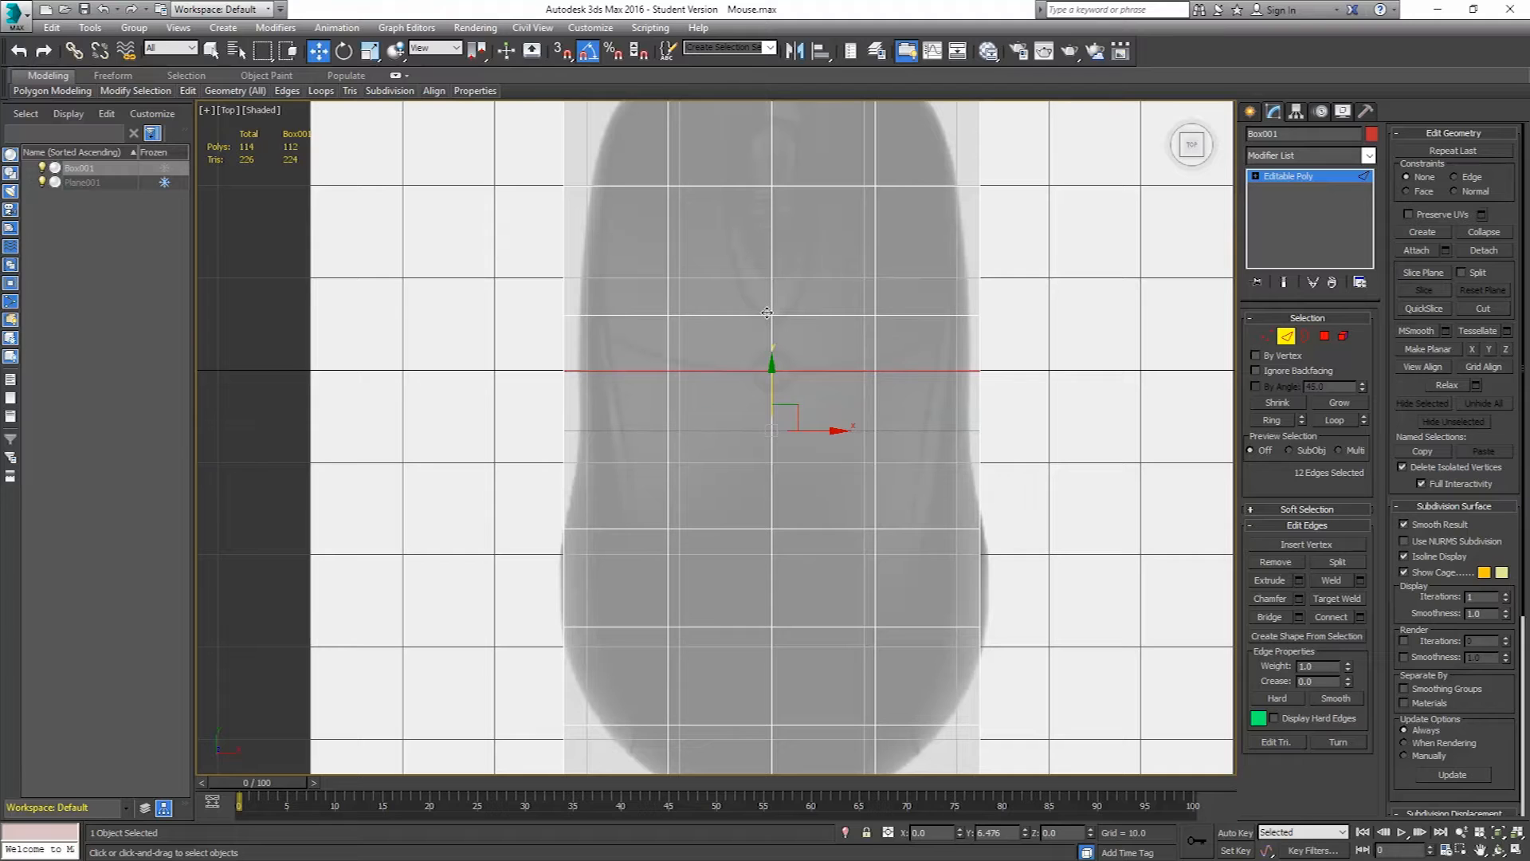
- Move the fifth crosswise edge loop forward along Y to where the mouse's sides begin to flare outward
{"action": "middle_click_drag", "start_coordinate": [797, 461], "coordinate": [809, 377]}
{"action": "double_click", "coordinate": [826, 440]}
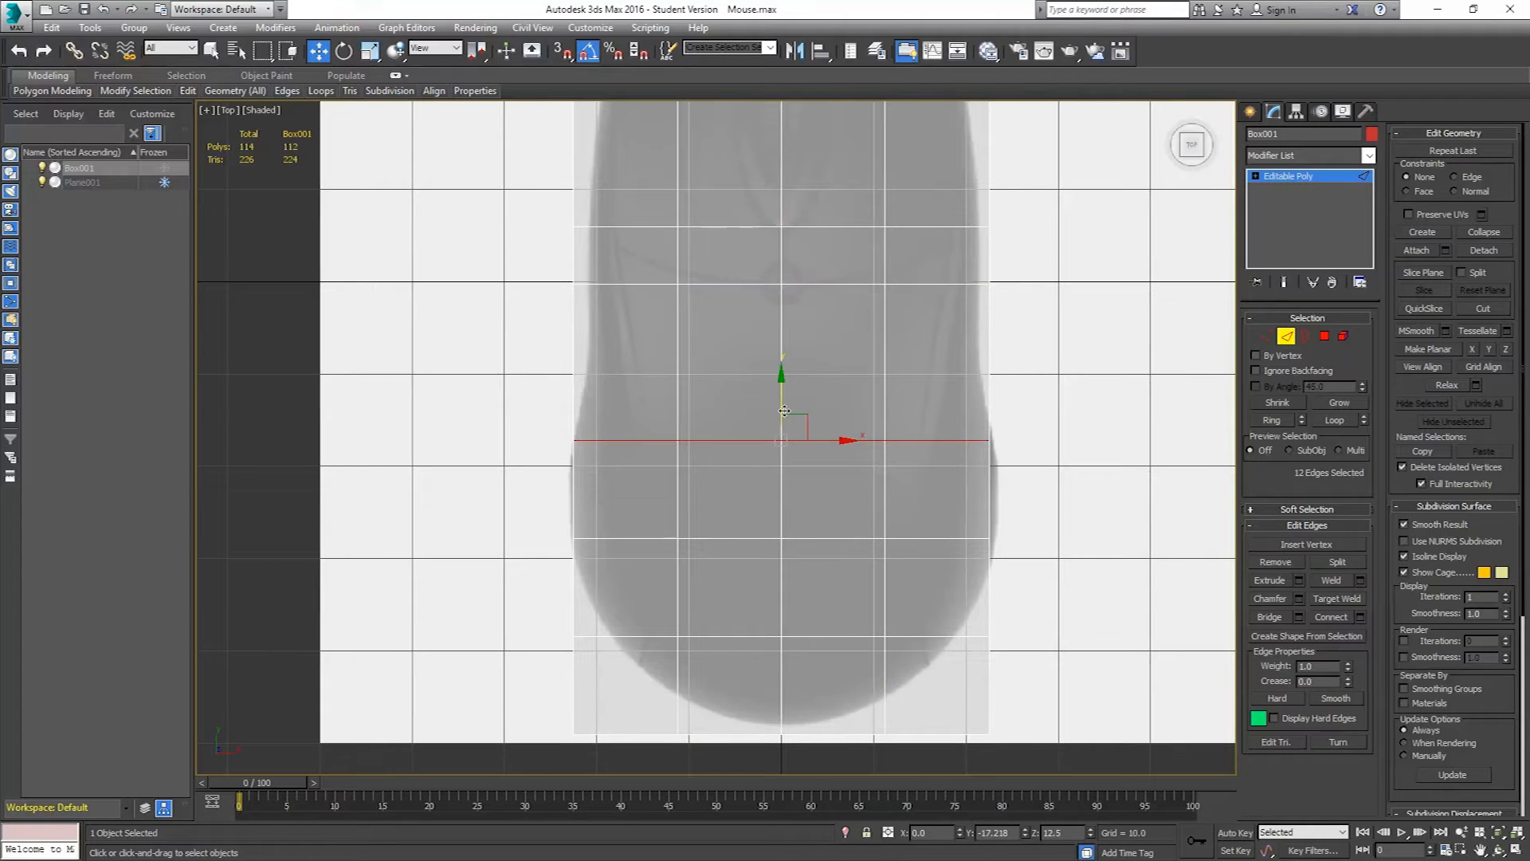
{"action": "left_click_drag", "start_coordinate": [785, 389], "coordinate": [766, 302]}
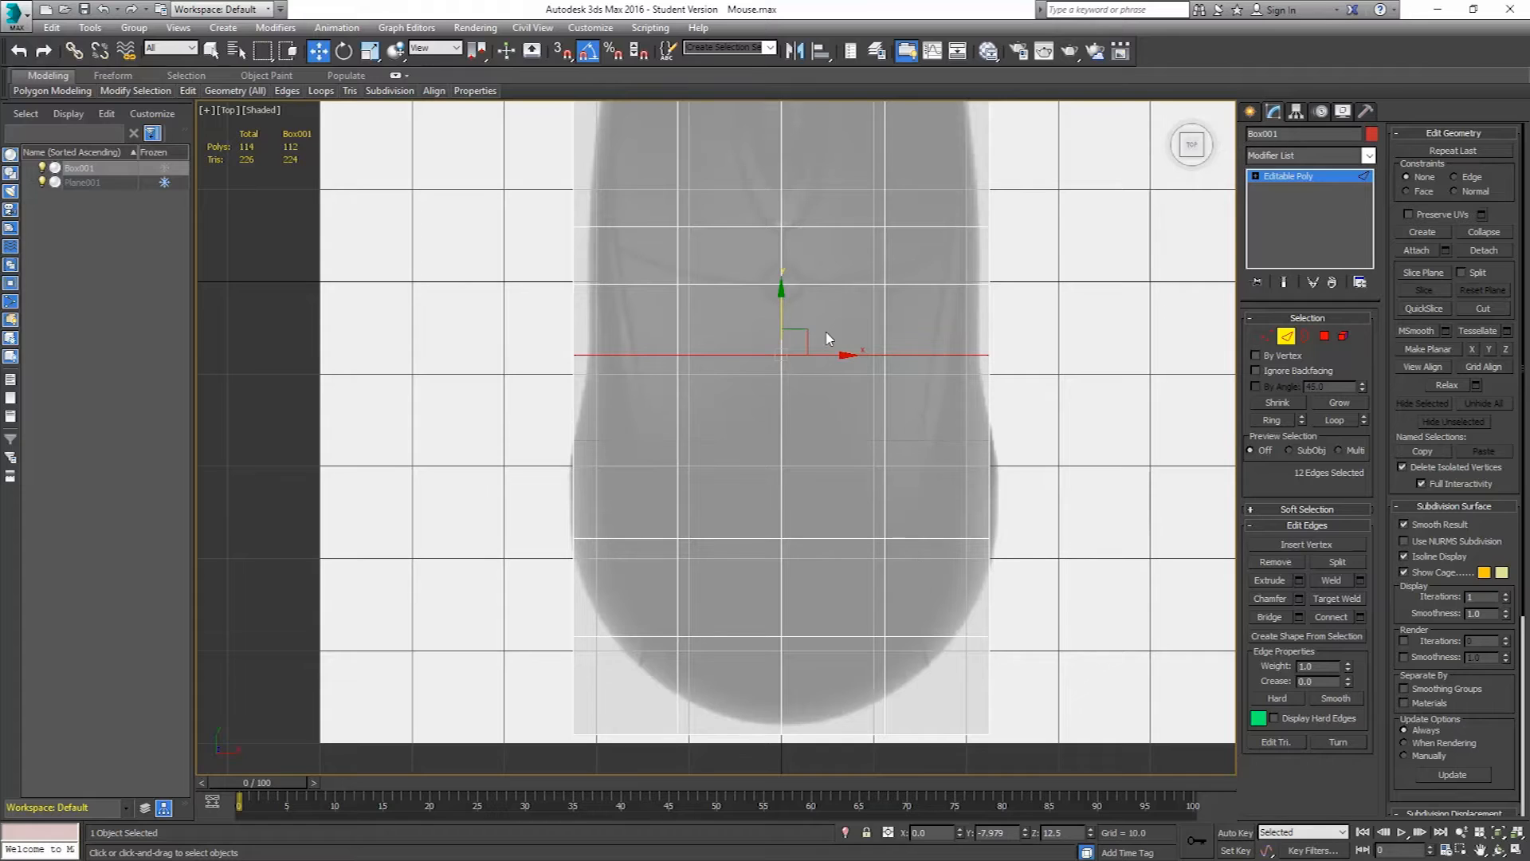
{"action": "left_click_drag", "start_coordinate": [779, 309], "coordinate": [780, 326]}
- Move the two rearmost inner crosswise edge loops along Y to about -22.9 and -35.5, and turn the see-through display off
{"action": "double_click", "coordinate": [925, 538]}
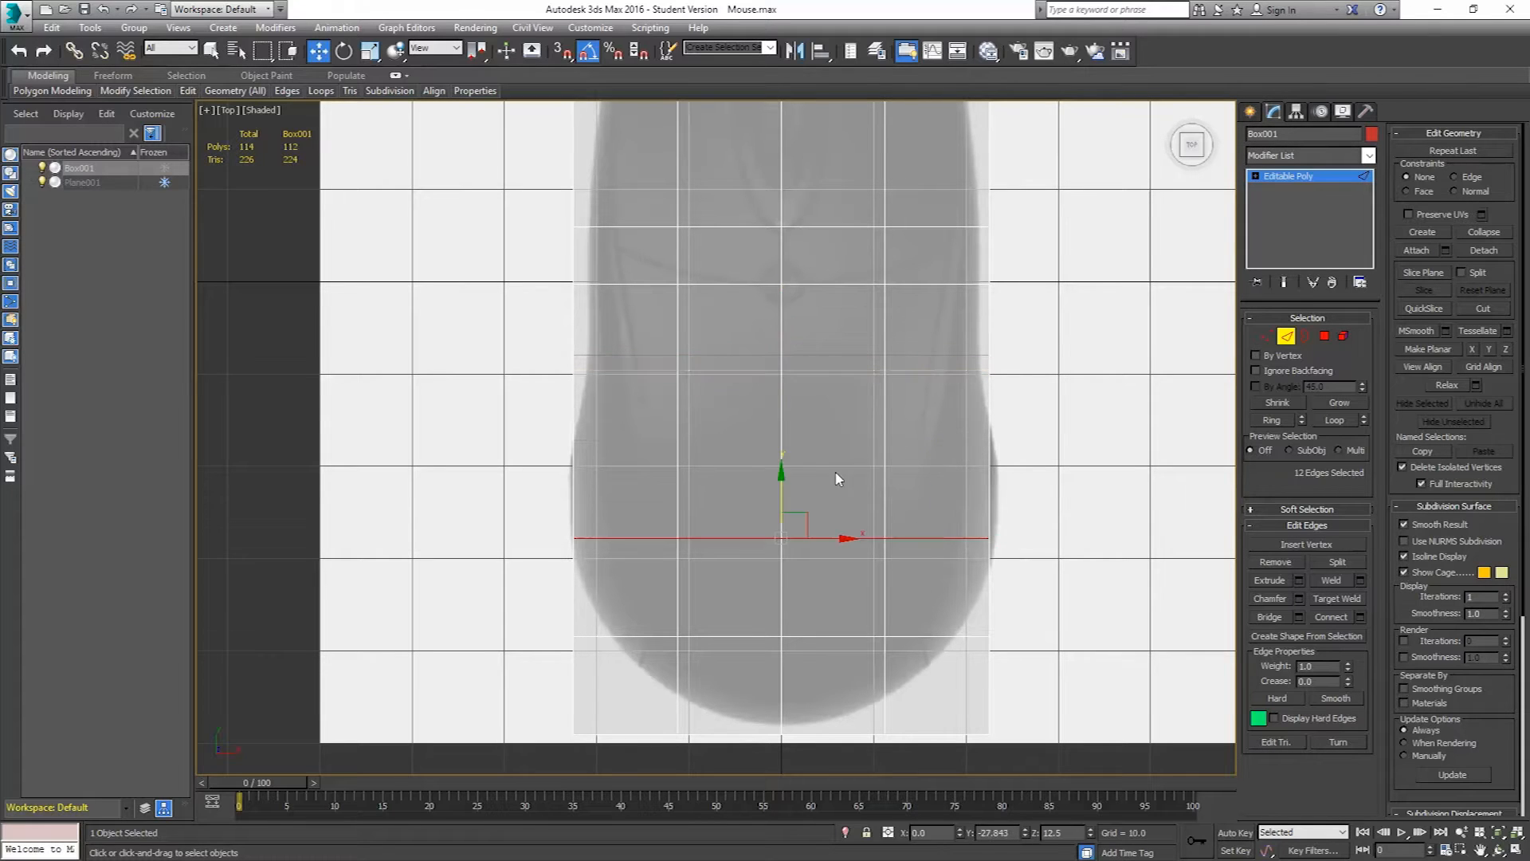
{"action": "left_click_drag", "start_coordinate": [782, 492], "coordinate": [782, 447]}
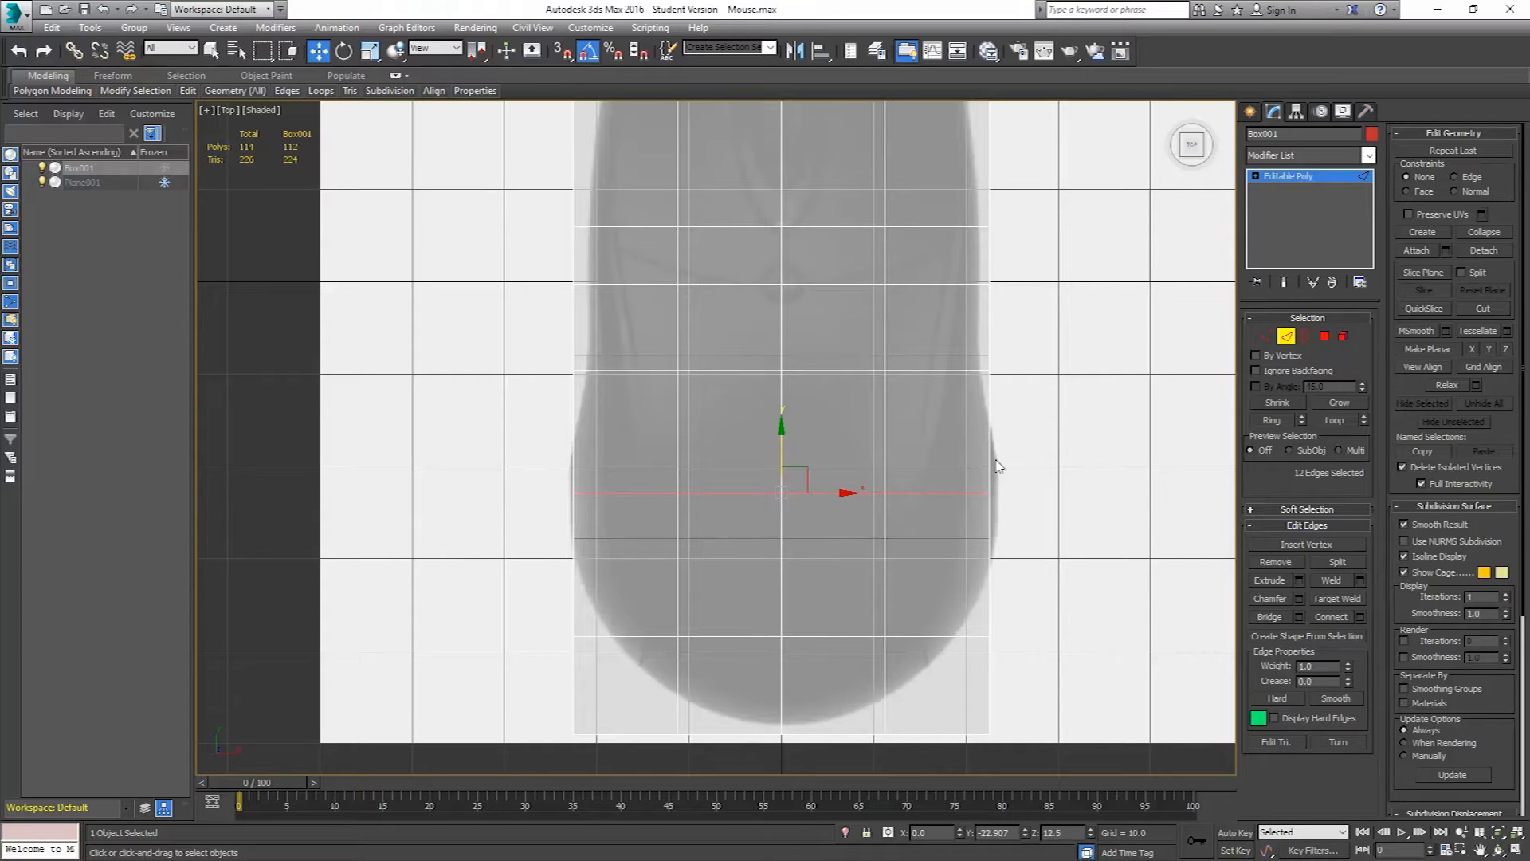
{"action": "double_click", "coordinate": [841, 637]}
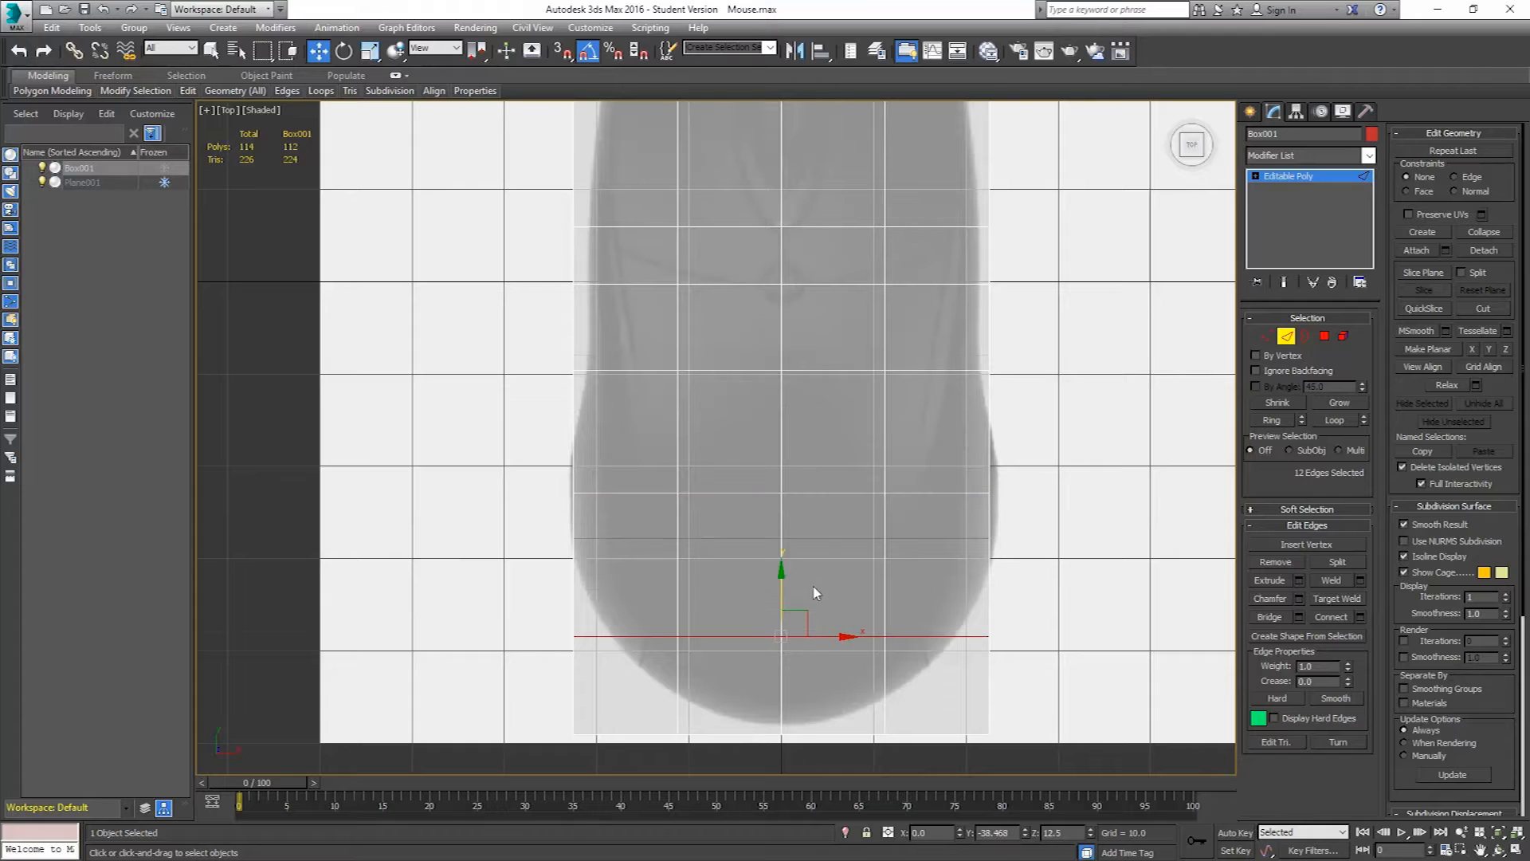
{"action": "left_click_drag", "start_coordinate": [782, 590], "coordinate": [779, 559]}
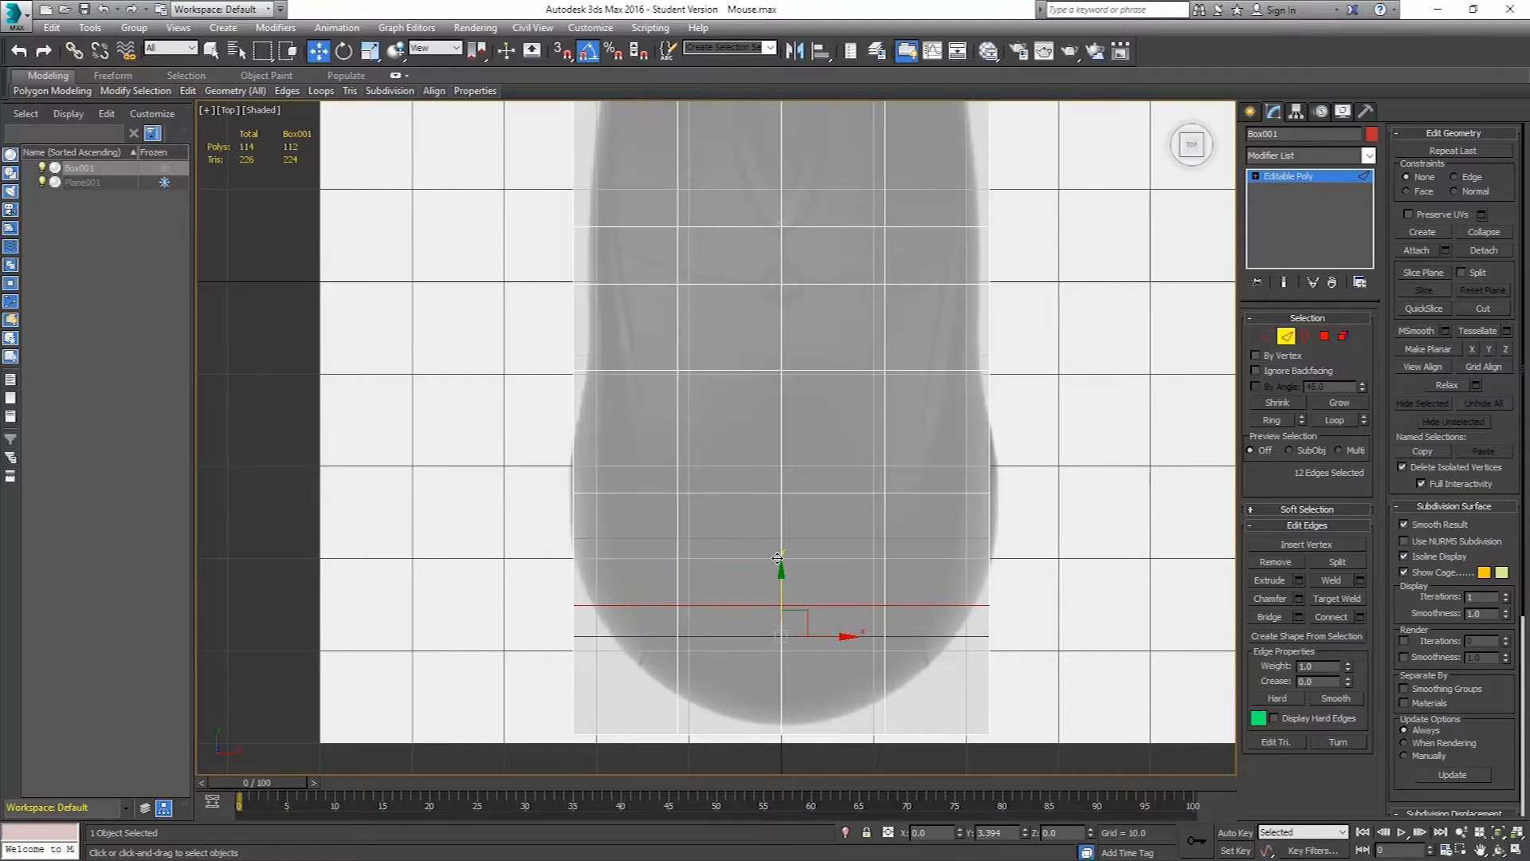
{"action": "left_click_drag", "start_coordinate": [775, 558], "coordinate": [777, 562]}
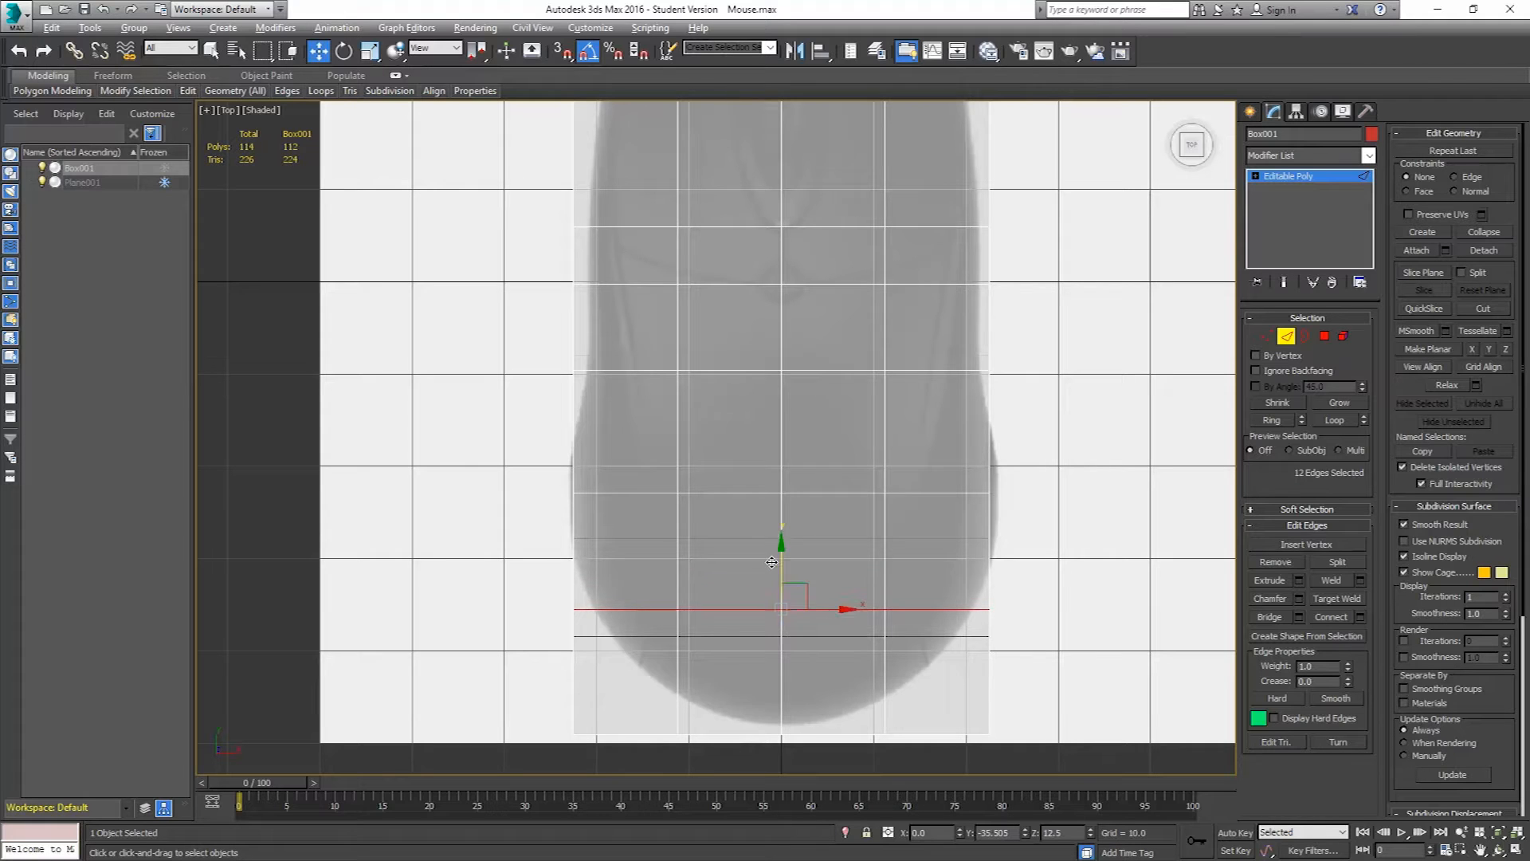
{"action": "key", "text": "alt+x"}
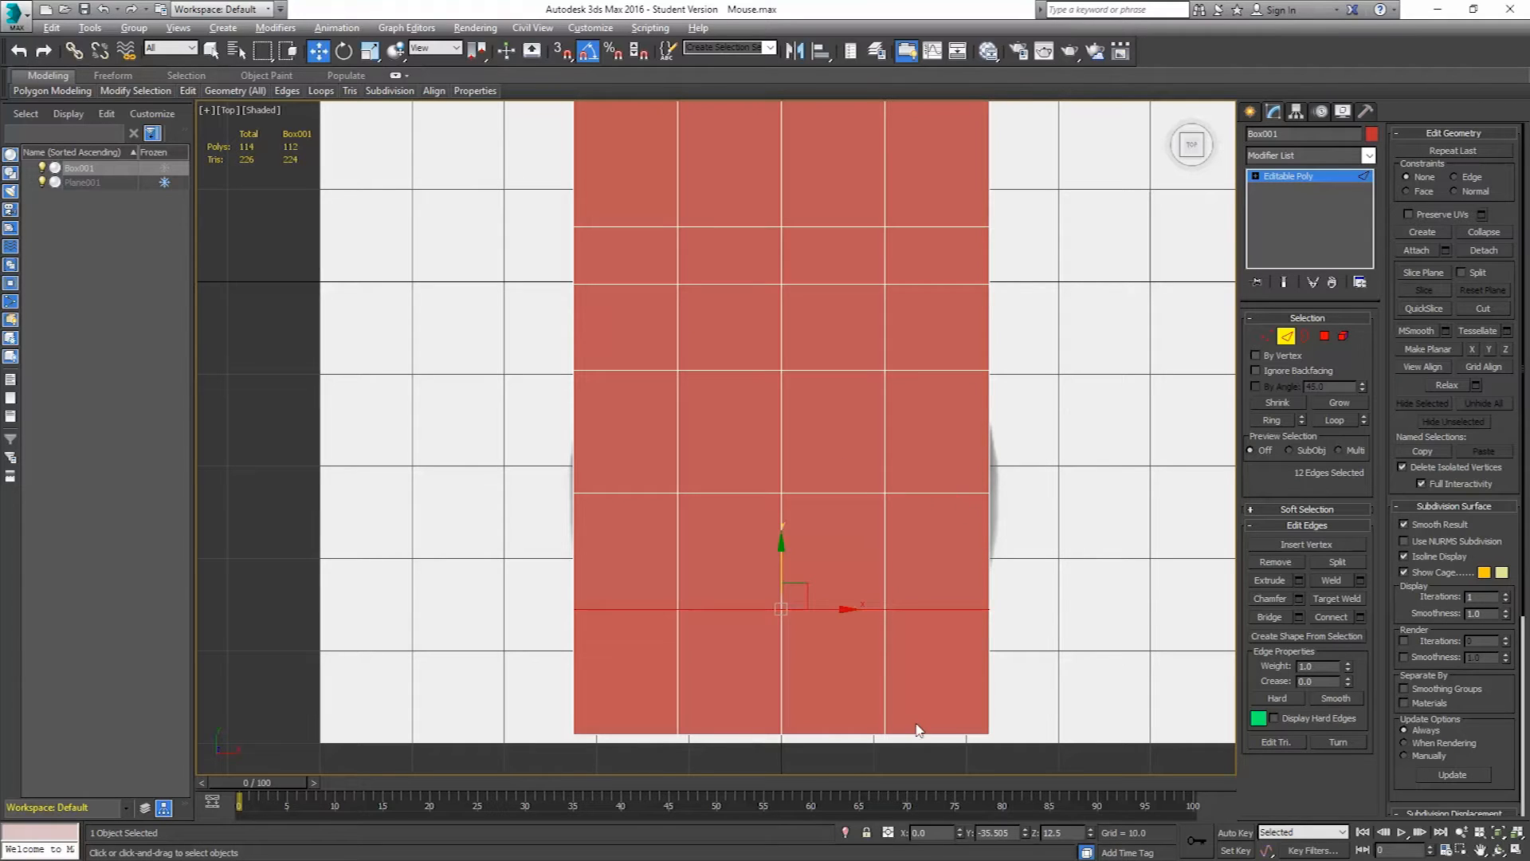
- Nudge the rearmost inner crosswise edge loop to about -35.9 along Y and select the two lengthwise loops flanking the center loop
{"action": "left_click_drag", "start_coordinate": [785, 562], "coordinate": [779, 565]}
{"action": "scroll", "coordinate": [910, 462], "scroll_direction": "down", "scroll_amount": 4}
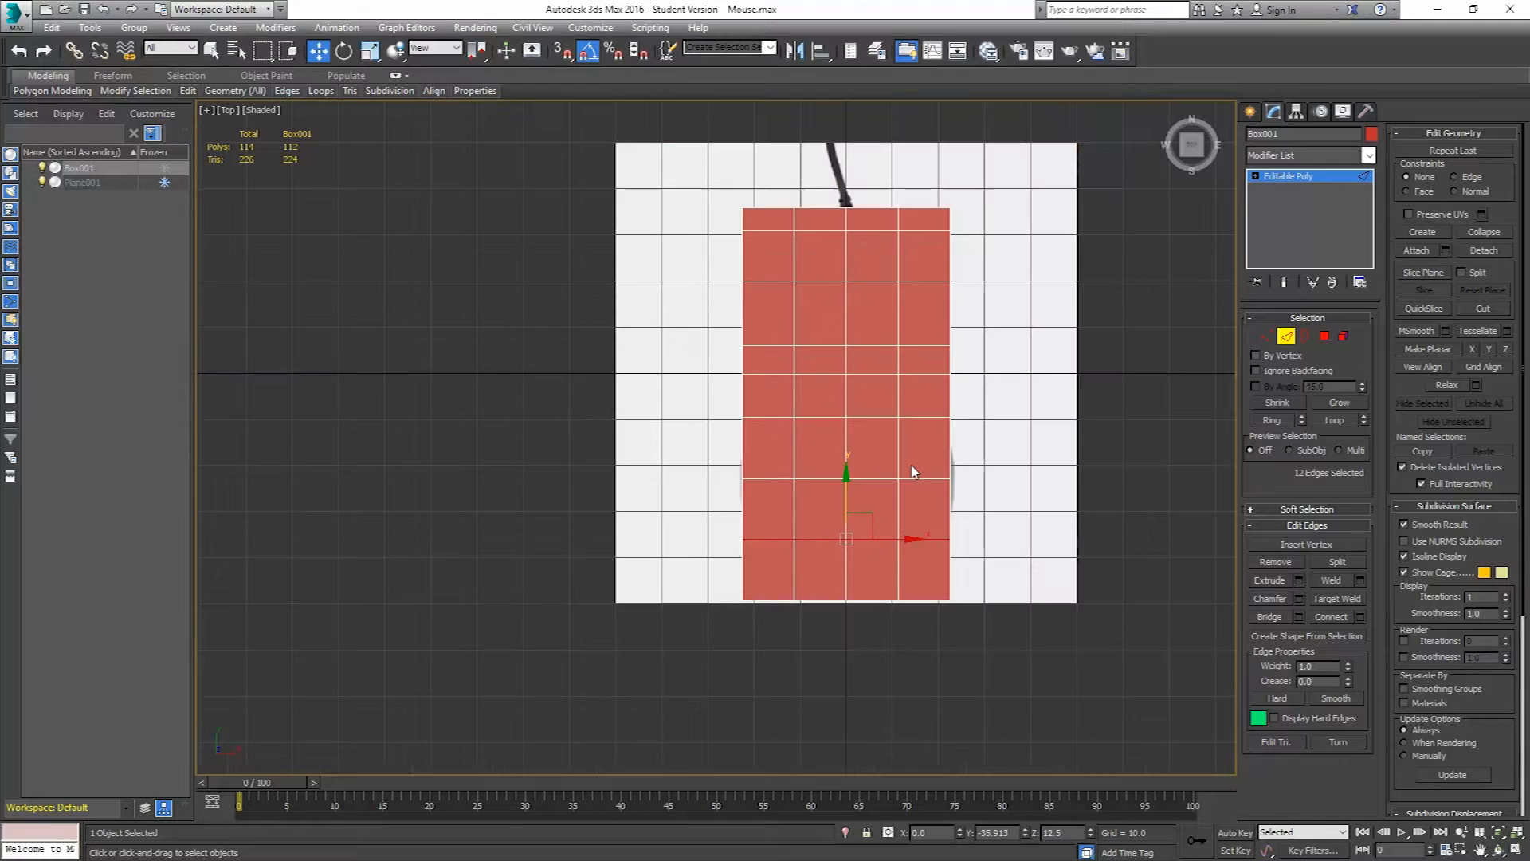
{"action": "double_click", "coordinate": [794, 267]}
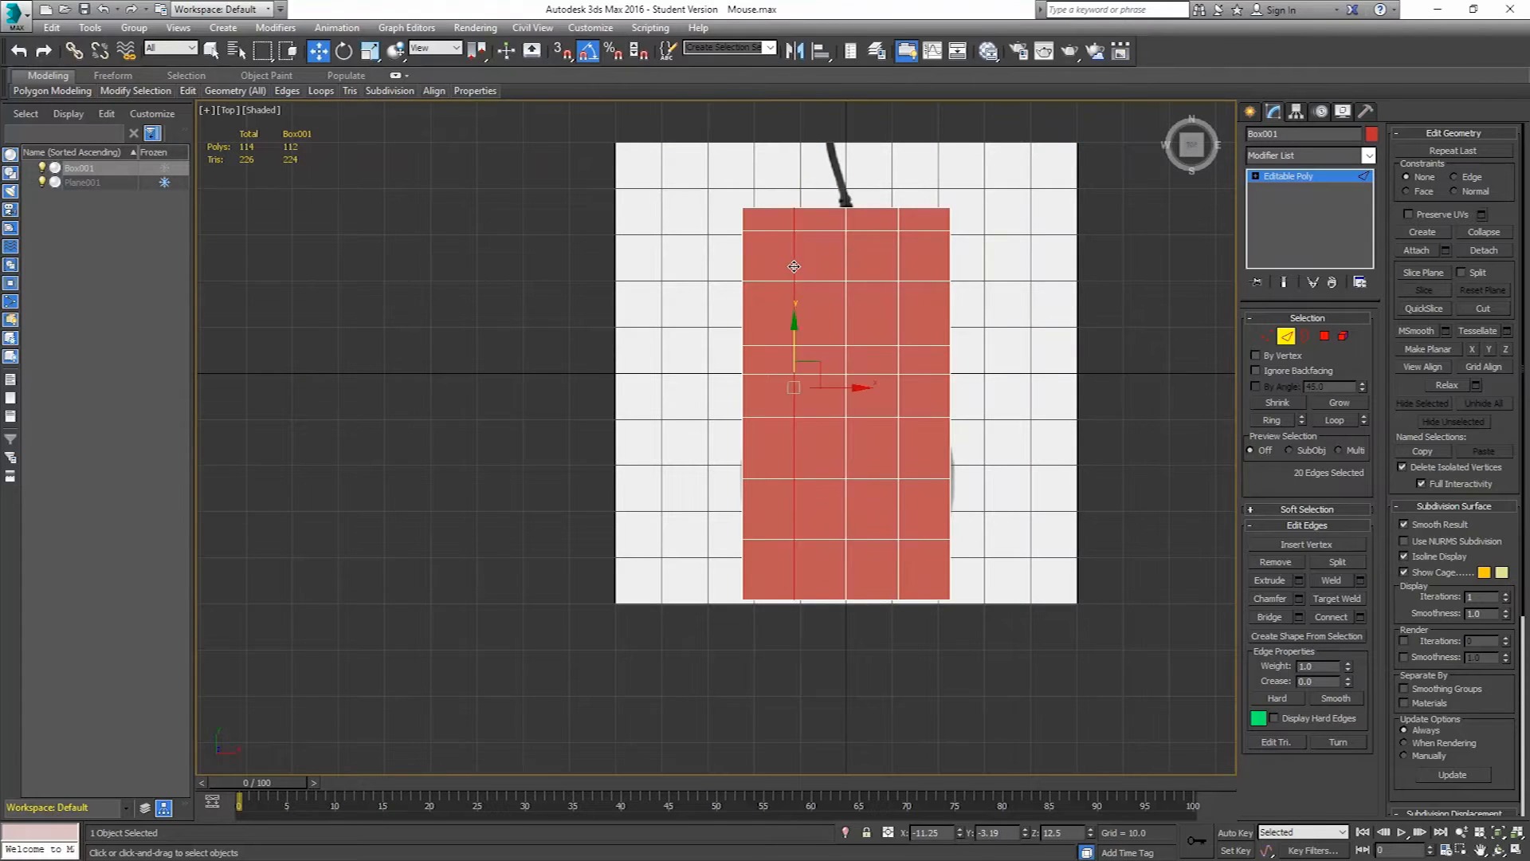
{"action": "double_click", "coordinate": [898, 259], "text": "ctrl"}
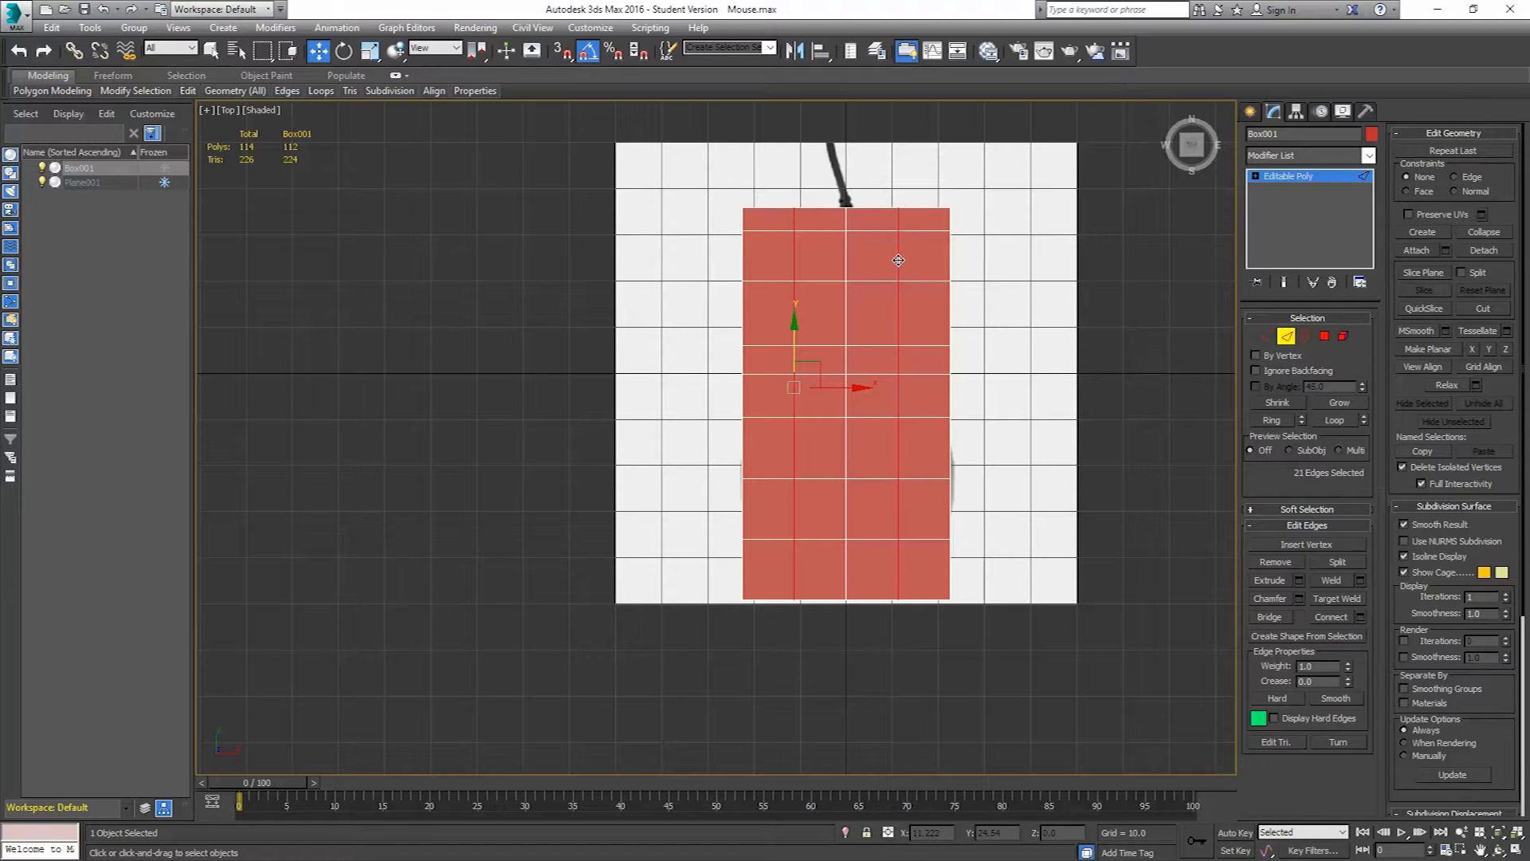
- Leave edge editing in the Perspective view and change the box's object color to purple
{"action": "key", "text": "p"}
{"action": "middle_click_drag", "start_coordinate": [871, 466], "coordinate": [871, 415], "text": "alt"}
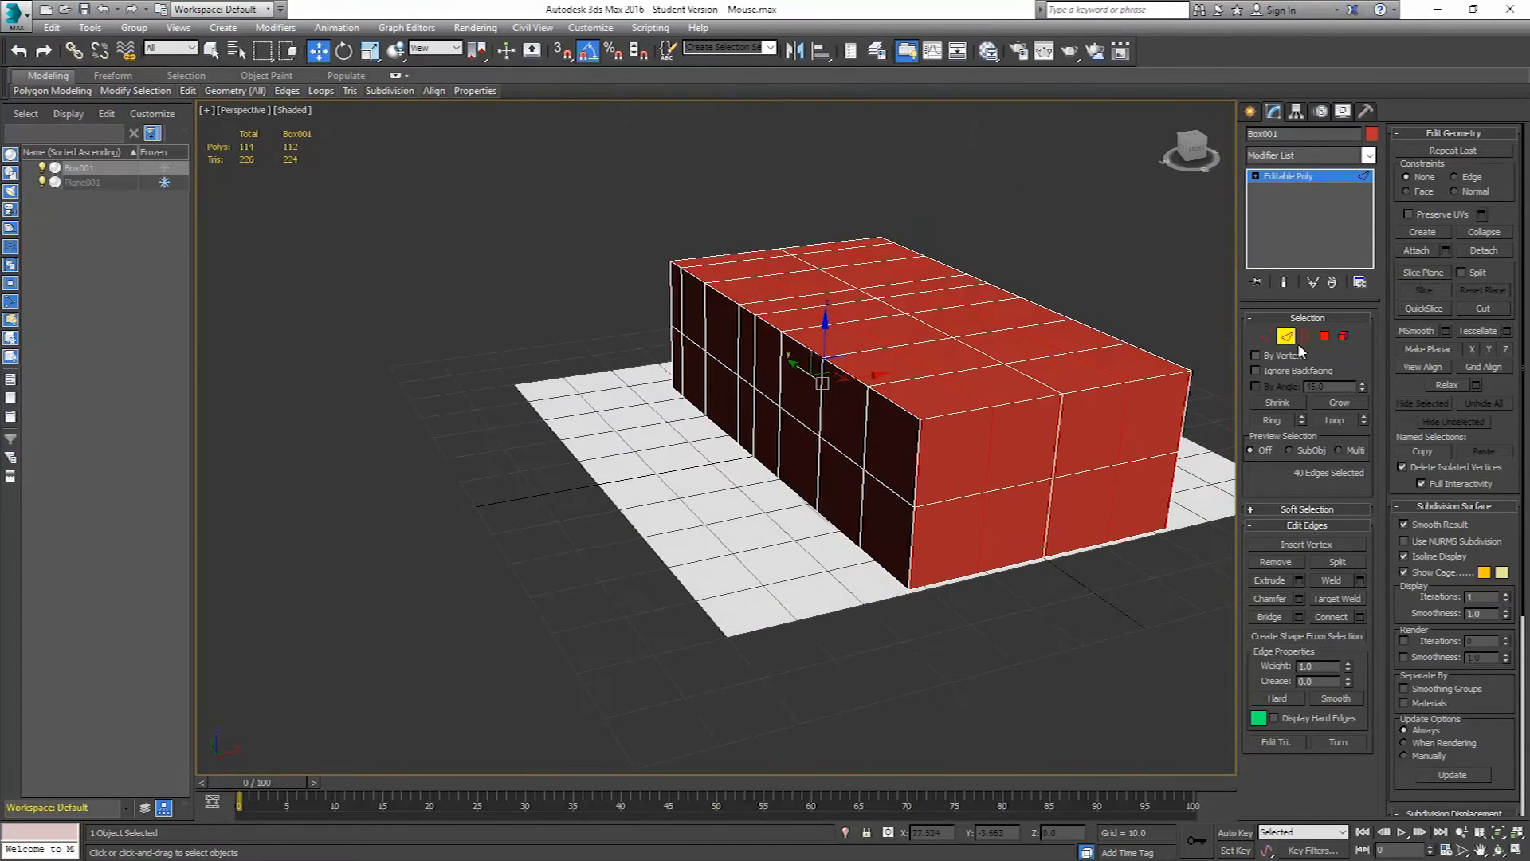
{"action": "left_click", "coordinate": [1289, 339]}
{"action": "left_click", "coordinate": [1372, 133]}
{"action": "left_click", "coordinate": [849, 430]}
{"action": "left_click", "coordinate": [849, 523]}
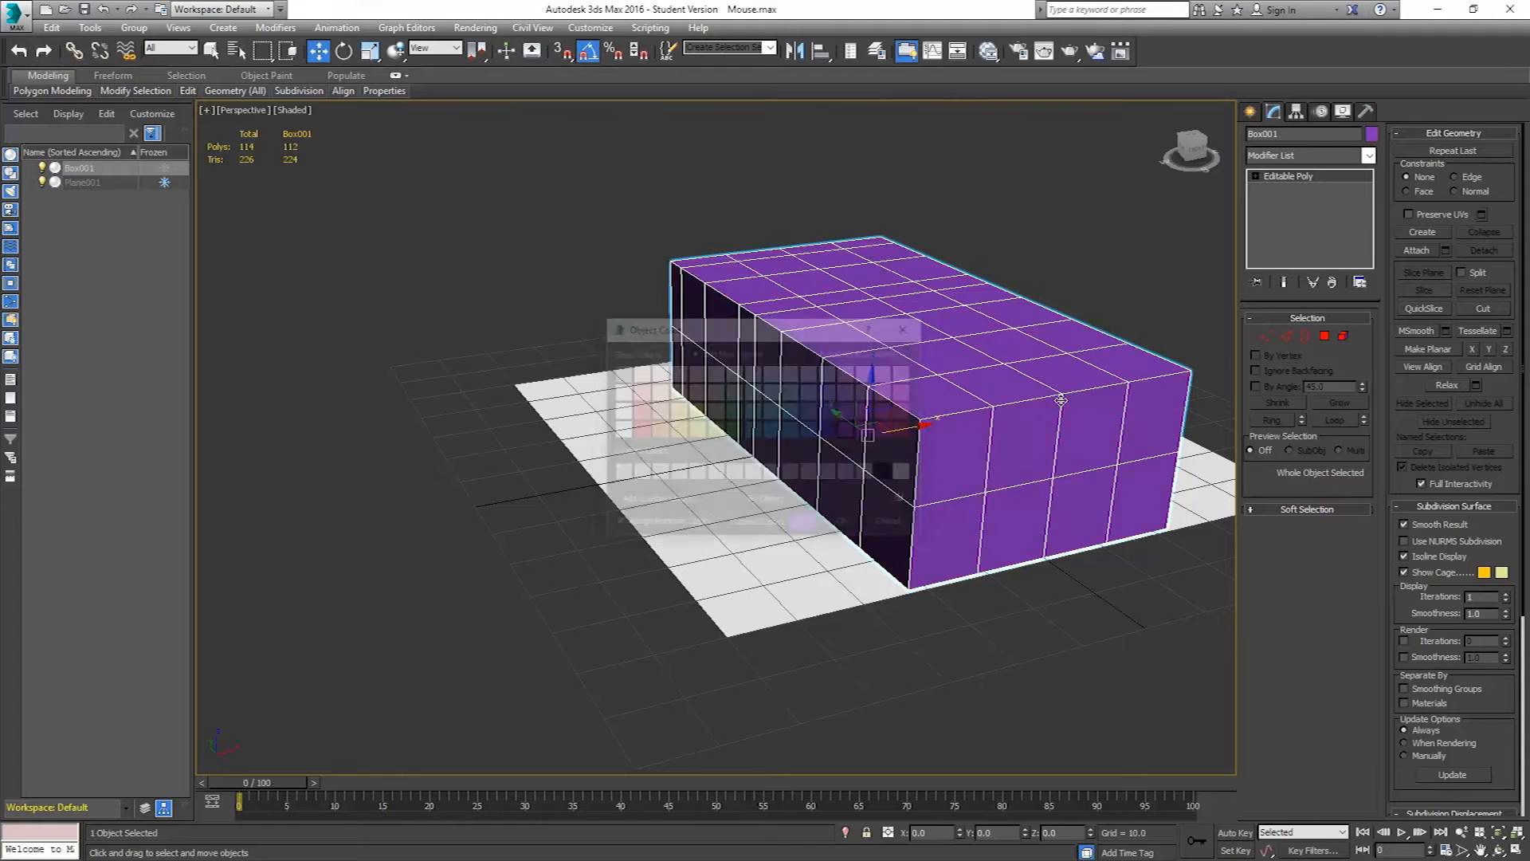
- Return to edge editing and show the box see-through over the top-view mouse reference
{"action": "left_click", "coordinate": [1288, 338]}
{"action": "middle_click_drag", "start_coordinate": [795, 424], "coordinate": [761, 431], "text": "alt"}
{"action": "middle_click_drag", "start_coordinate": [874, 542], "coordinate": [805, 491], "text": "alt"}
{"action": "key", "text": "t"}
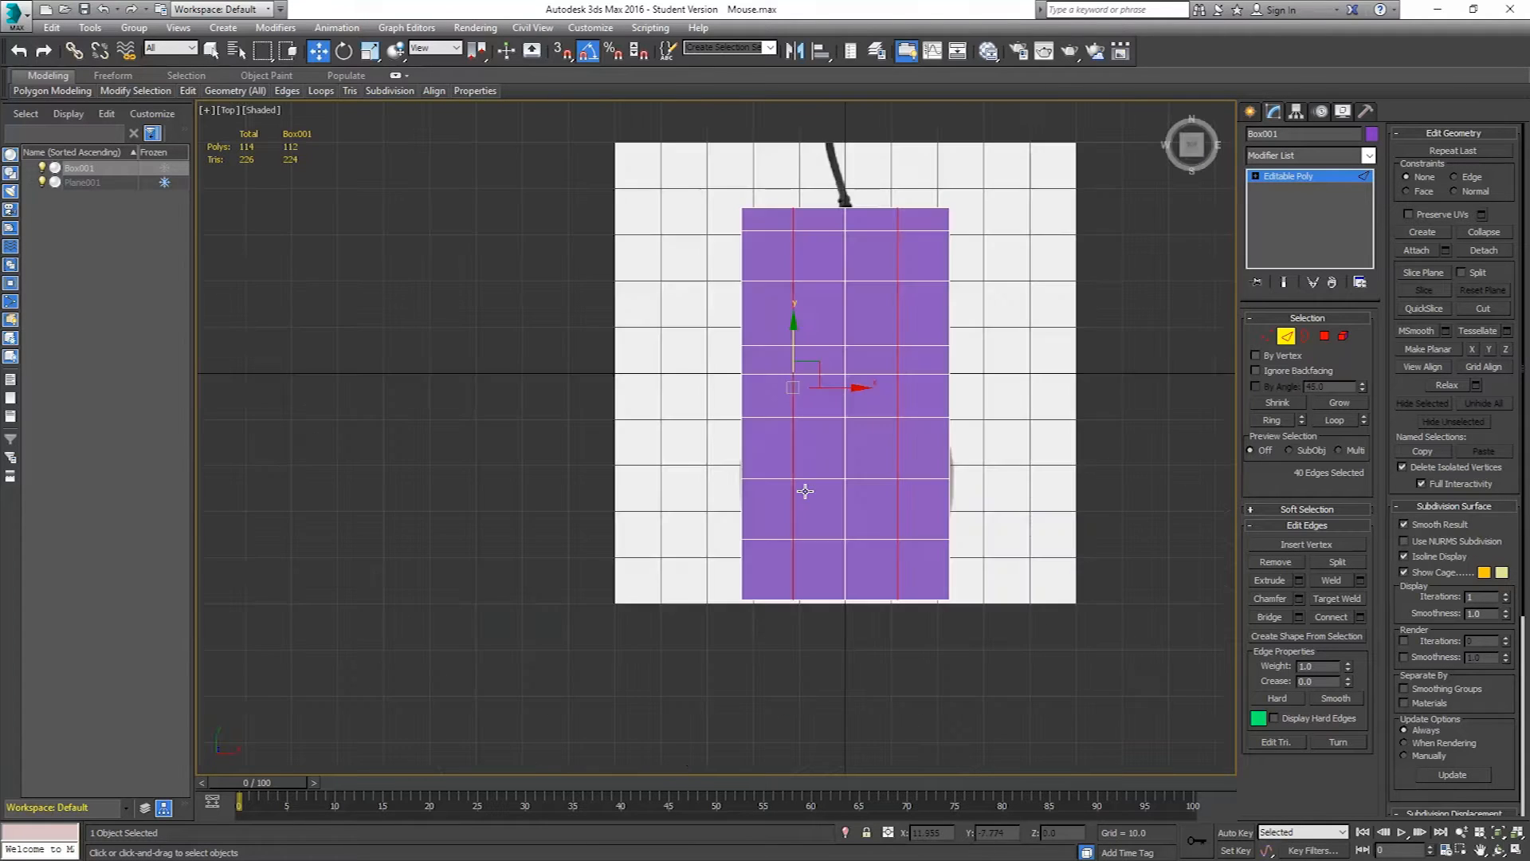
{"action": "middle_click_drag", "start_coordinate": [829, 417], "coordinate": [822, 441]}
{"action": "key", "text": "alt+x"}
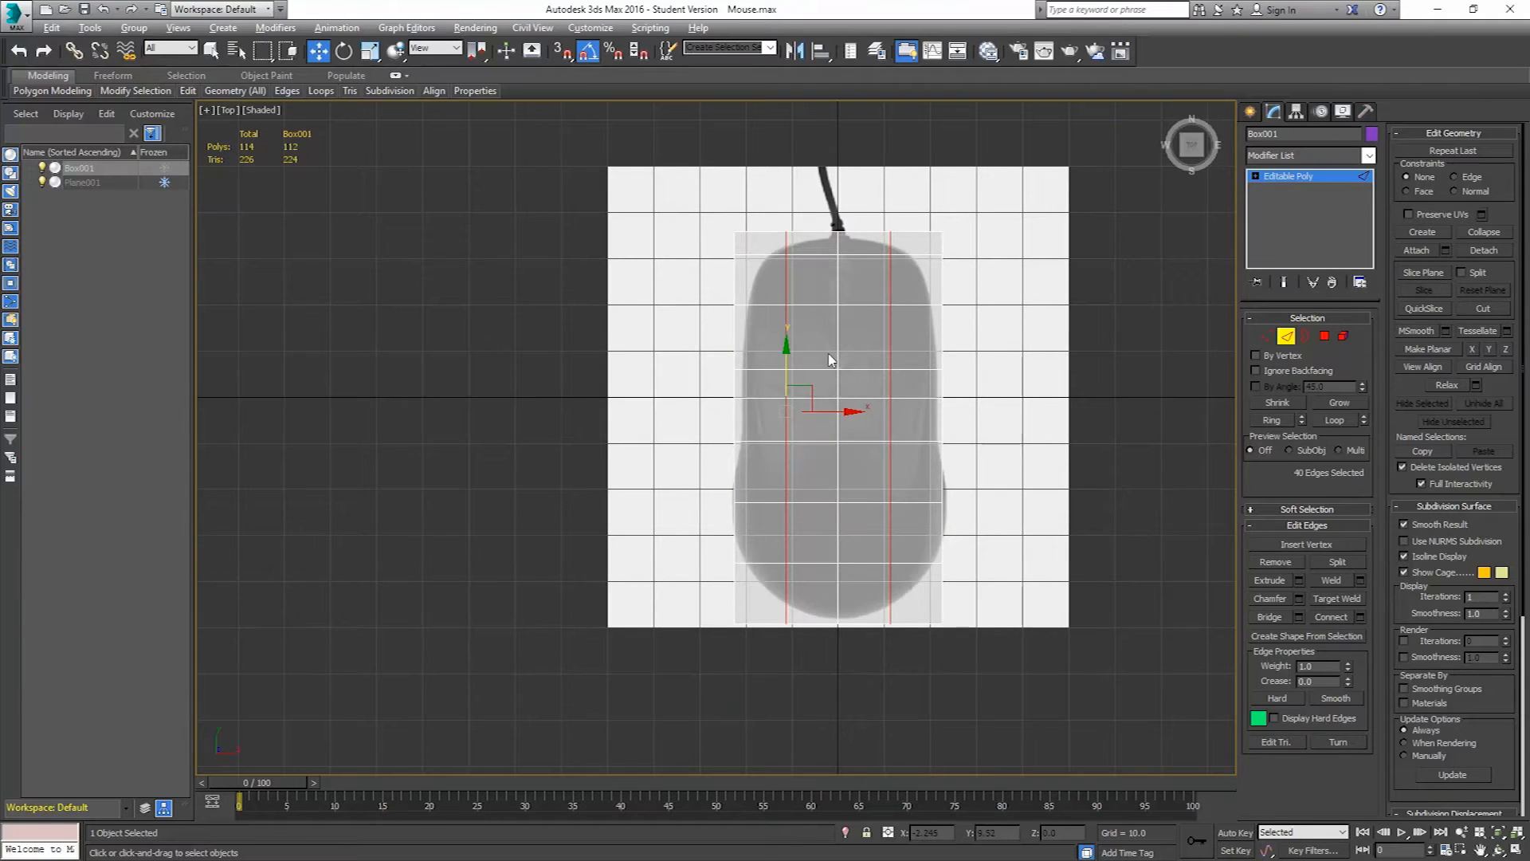
{"action": "scroll", "coordinate": [830, 355], "scroll_direction": "up", "scroll_amount": 5}
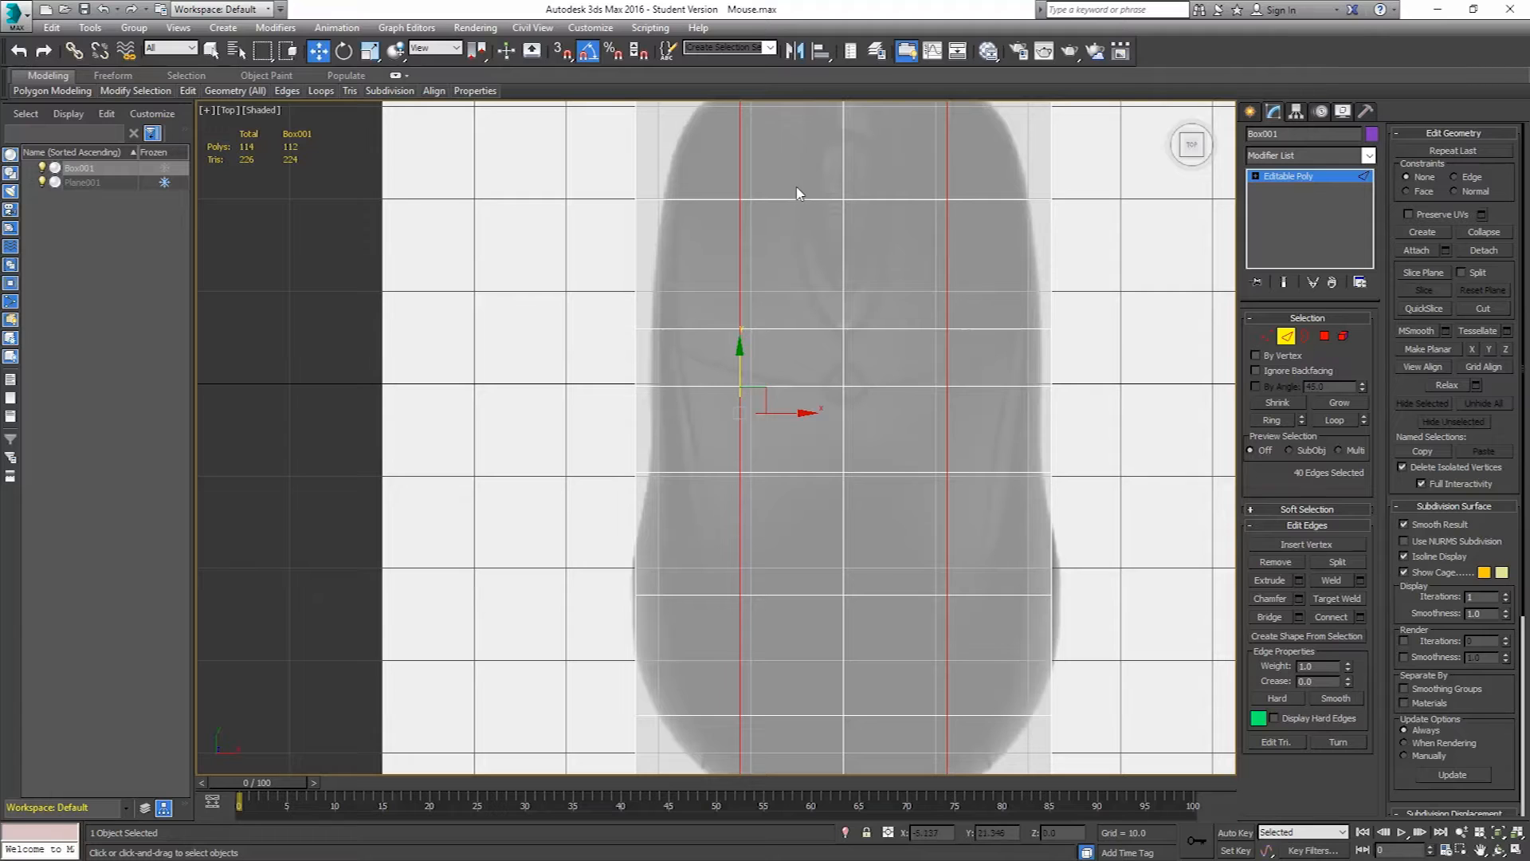
- Scale the two selected lengthwise loops along X about their shared selection center, to about half their spacing
{"action": "left_click", "coordinate": [369, 52]}
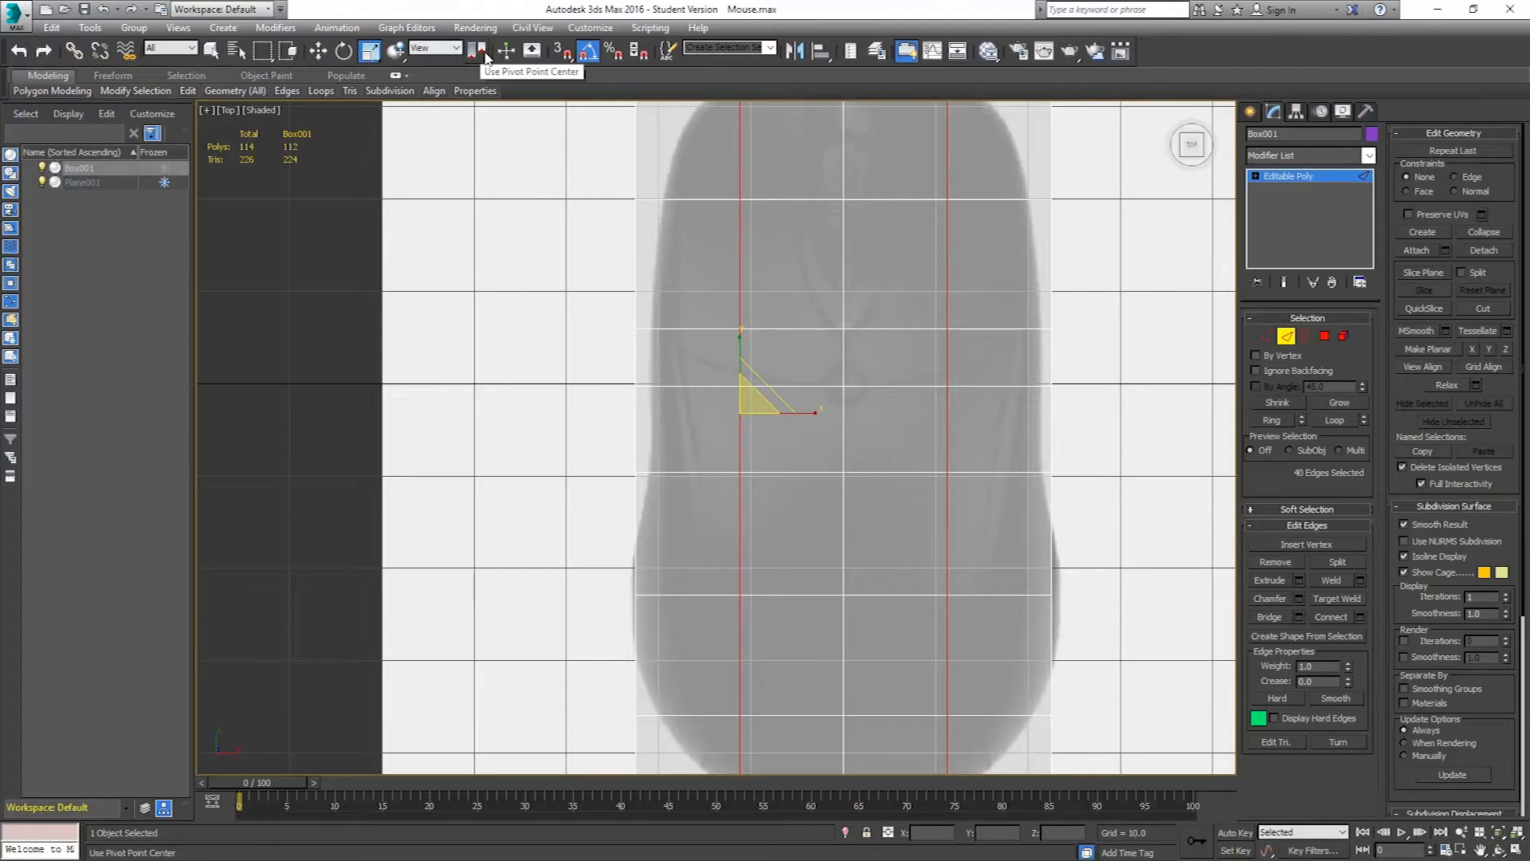
{"action": "left_click_drag", "start_coordinate": [483, 58], "coordinate": [482, 106]}
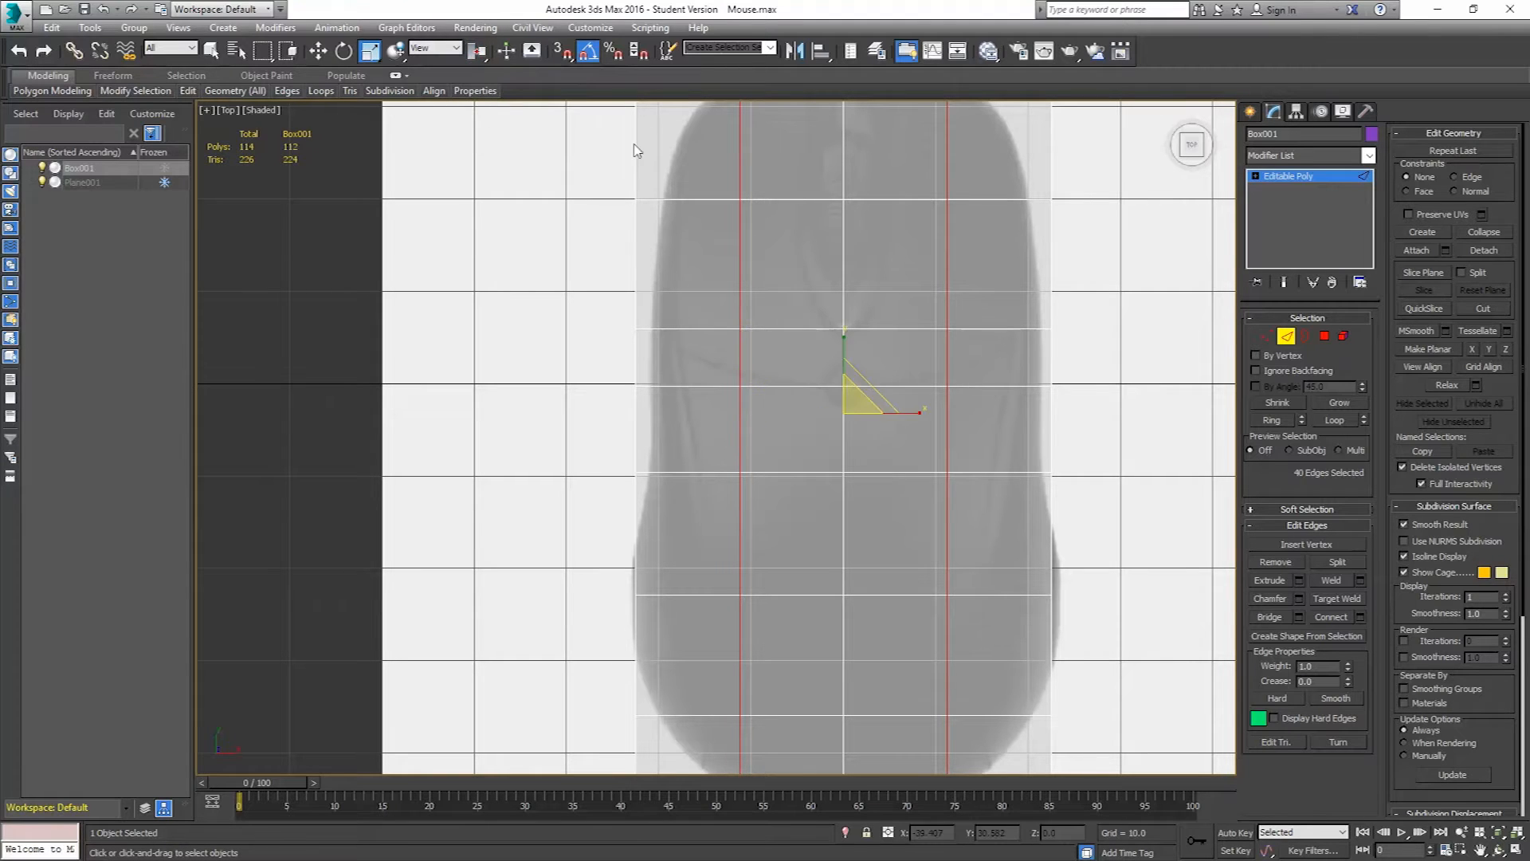
{"action": "left_click_drag", "start_coordinate": [915, 406], "coordinate": [858, 419]}
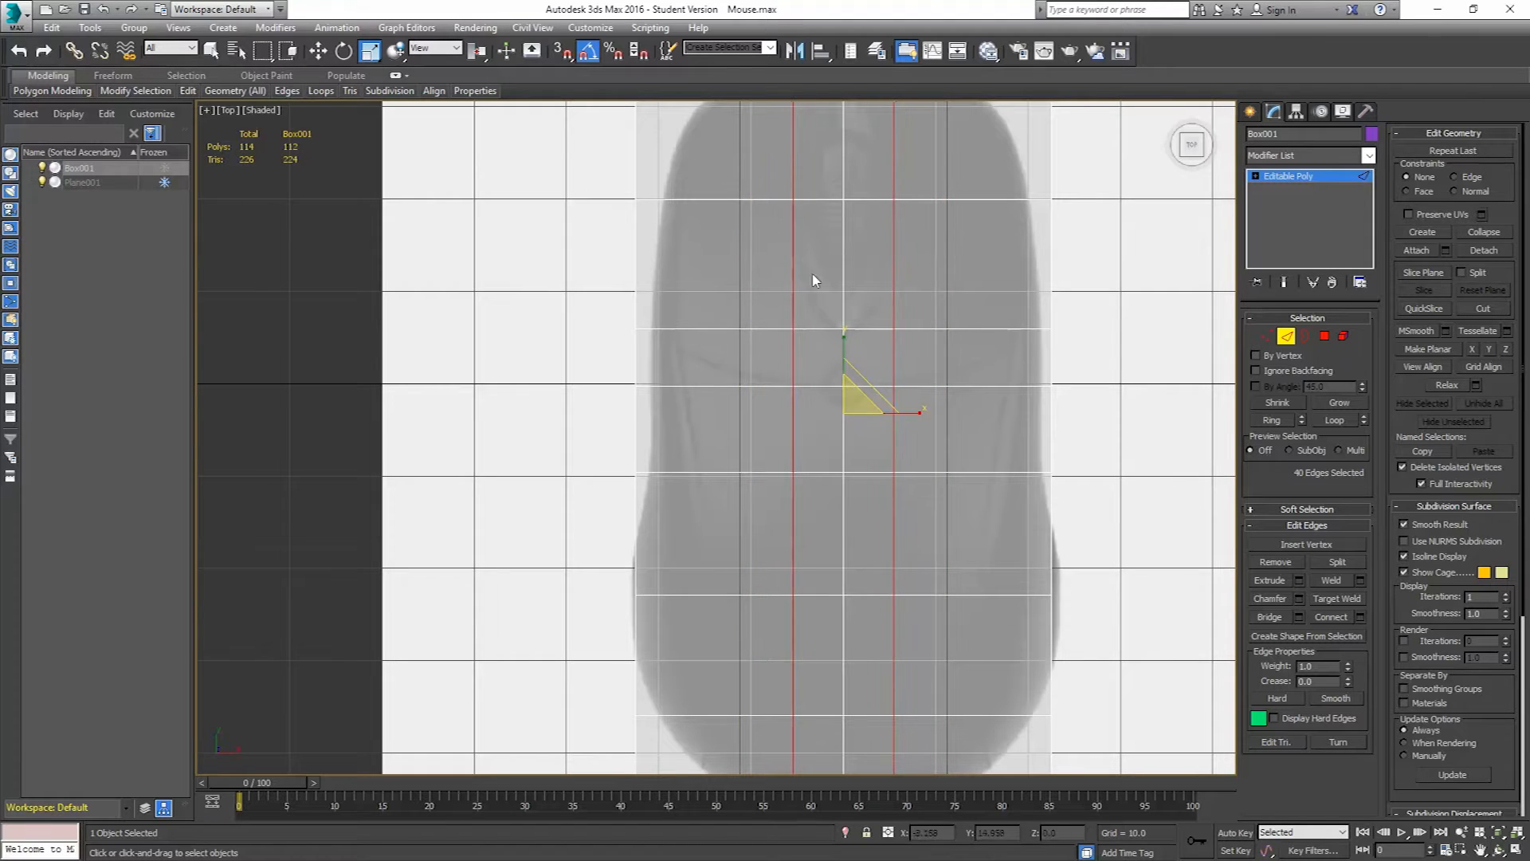
{"action": "middle_click_drag", "start_coordinate": [887, 249], "coordinate": [881, 355]}
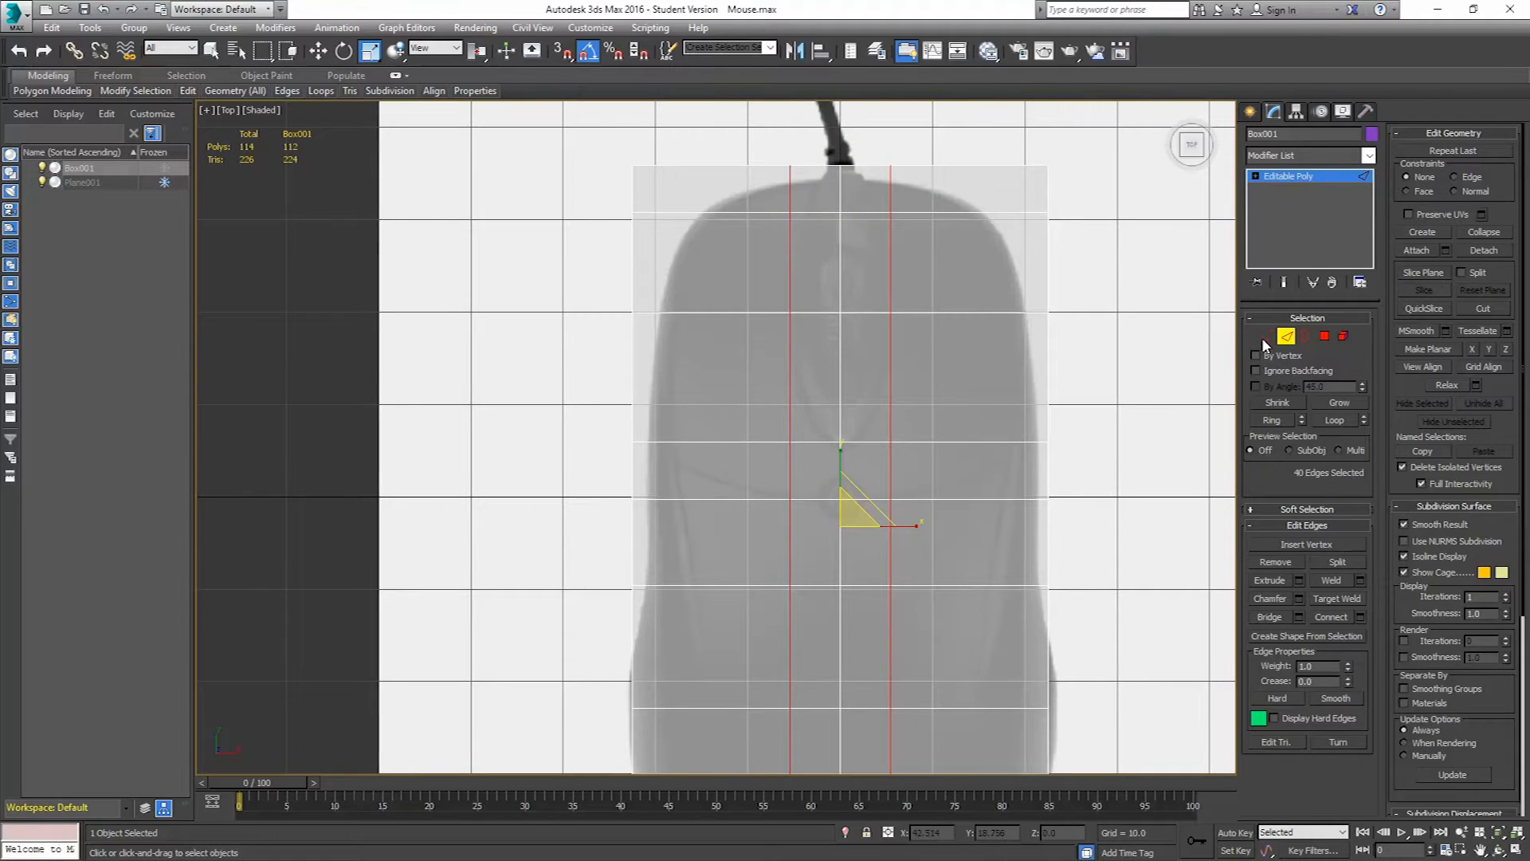
- Leave edge editing and apply an FFD 4x4x4 modifier to the box
{"action": "left_click", "coordinate": [1286, 335]}
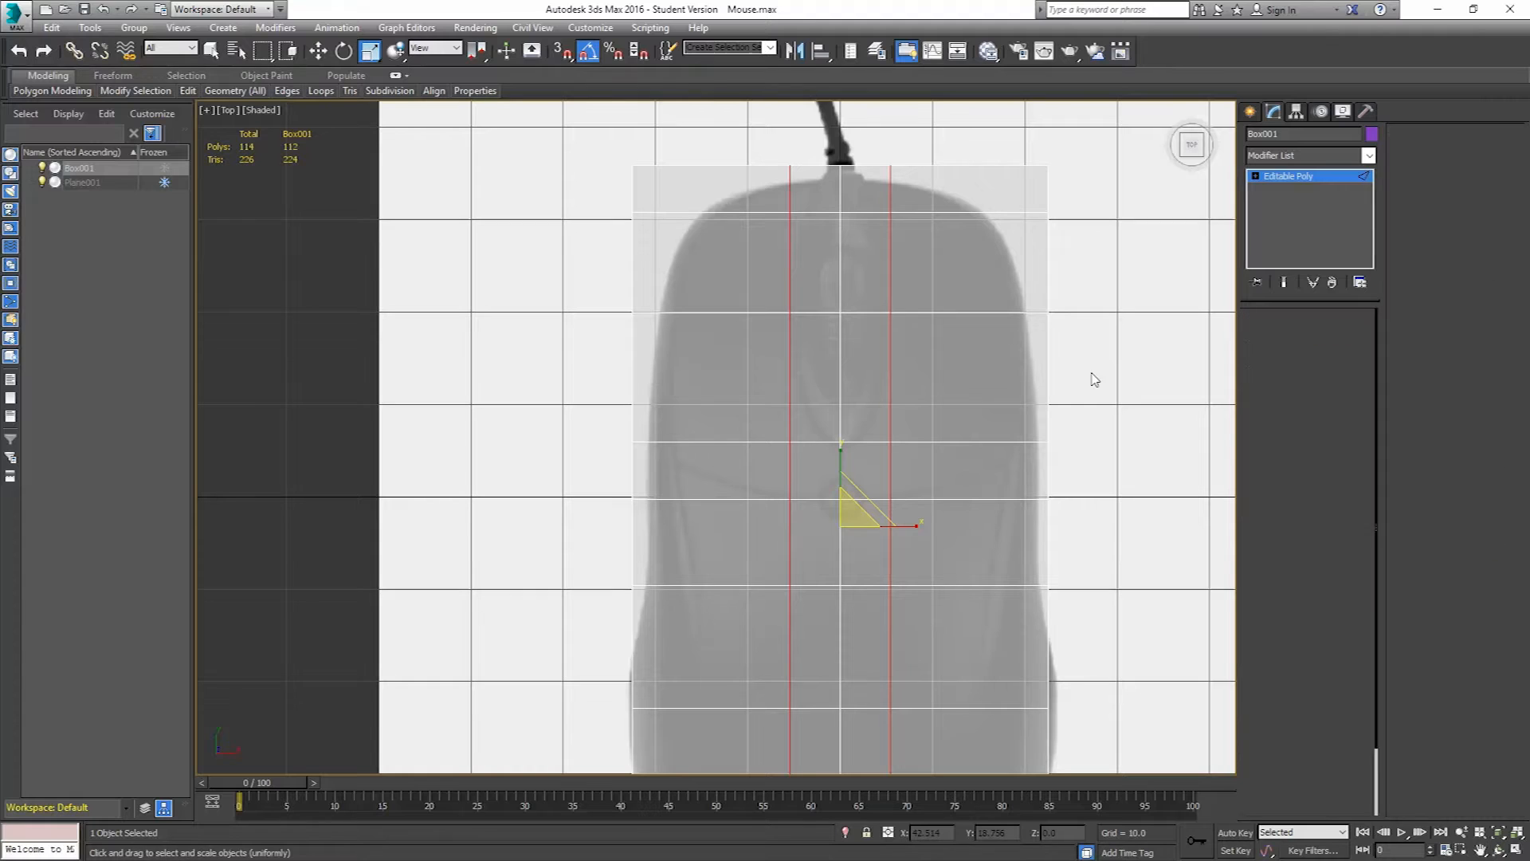
{"action": "middle_click_drag", "start_coordinate": [1092, 375], "coordinate": [1018, 318]}
{"action": "scroll", "coordinate": [1020, 333], "scroll_direction": "down", "scroll_amount": 2}
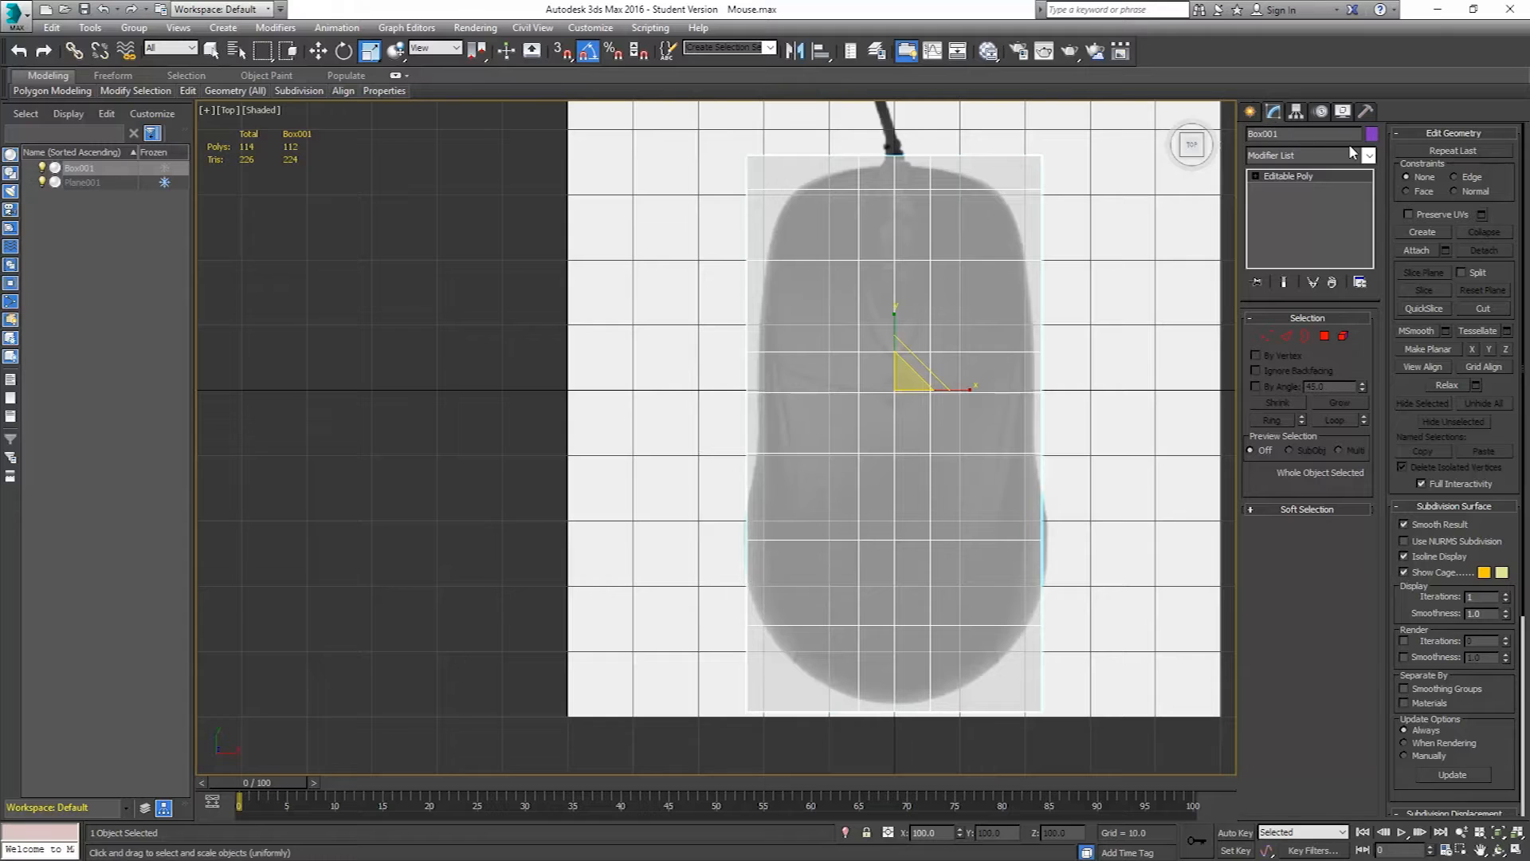
{"action": "left_click", "coordinate": [1371, 157]}
{"action": "scroll", "coordinate": [1304, 663], "scroll_direction": "down", "scroll_amount": 1}
{"action": "scroll", "coordinate": [1304, 664], "scroll_direction": "down", "scroll_amount": 1}
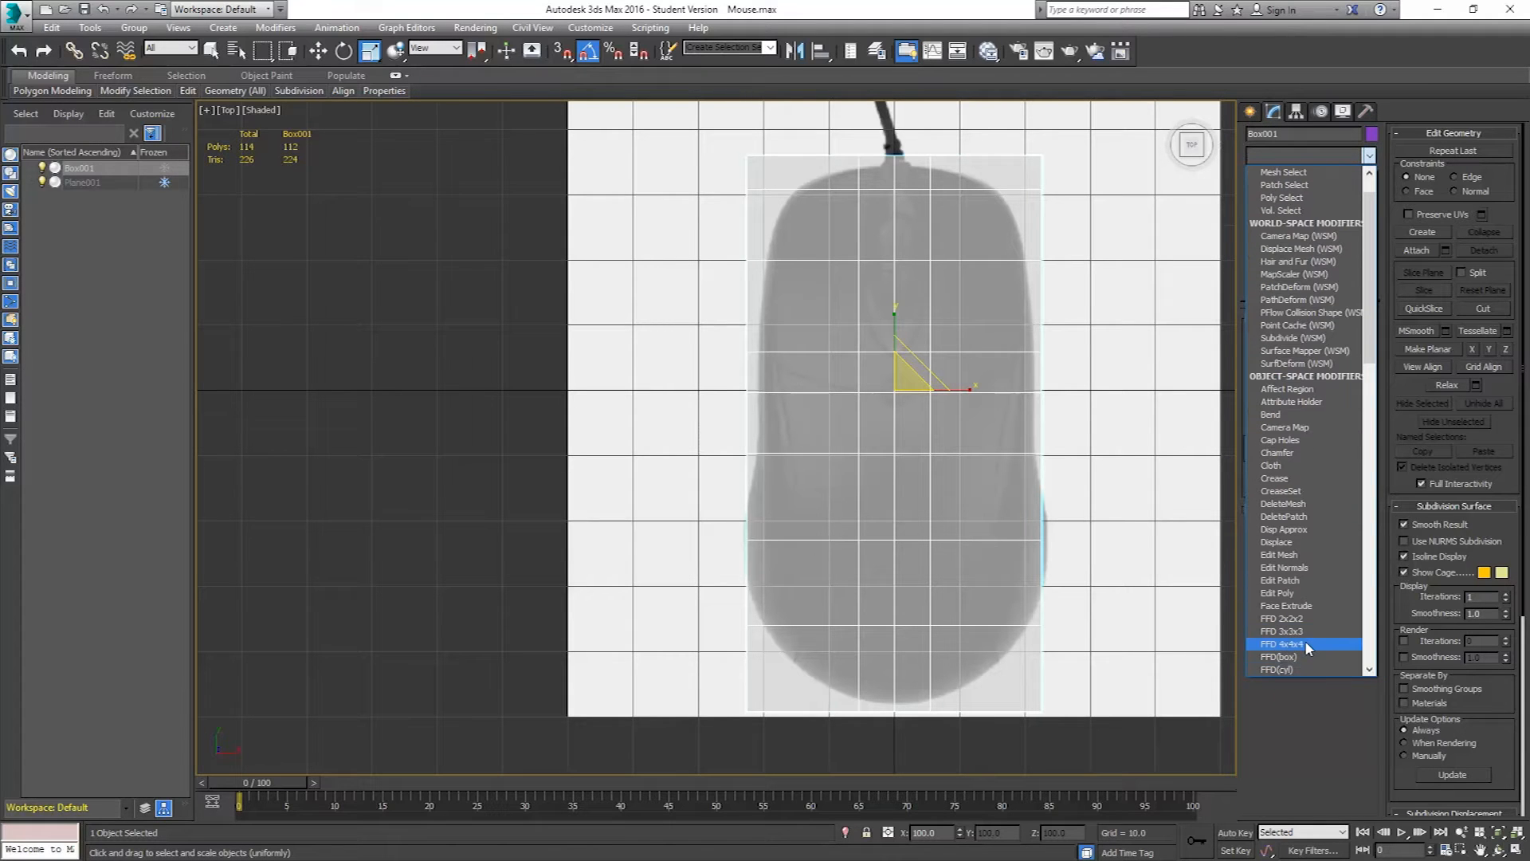
{"action": "left_click", "coordinate": [1307, 644]}
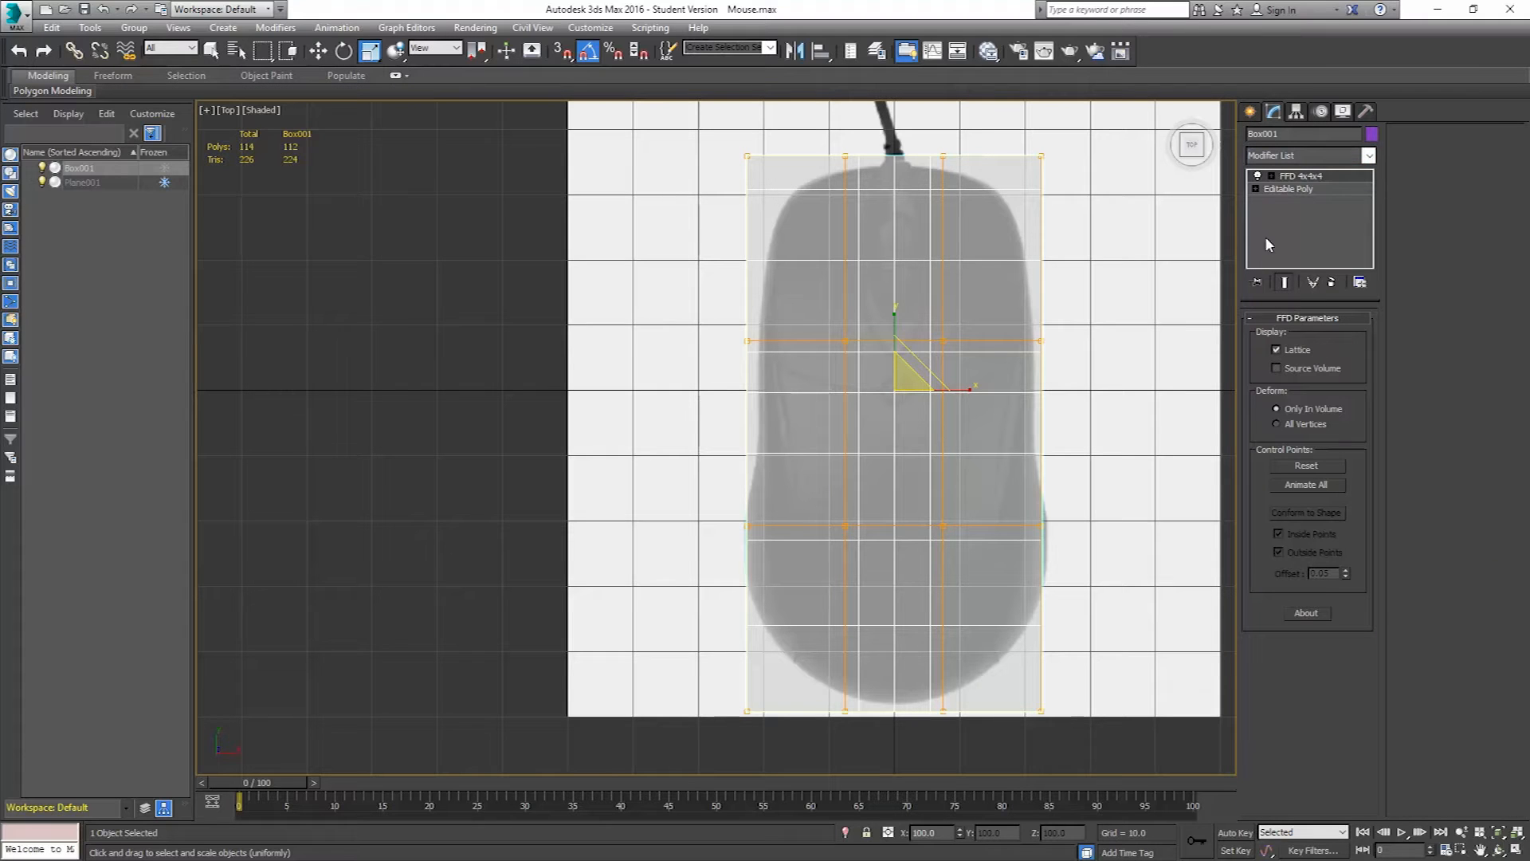
- Enter the FFD's Control Points level and select the lattice points at both front corners
{"action": "left_click", "coordinate": [1273, 177]}
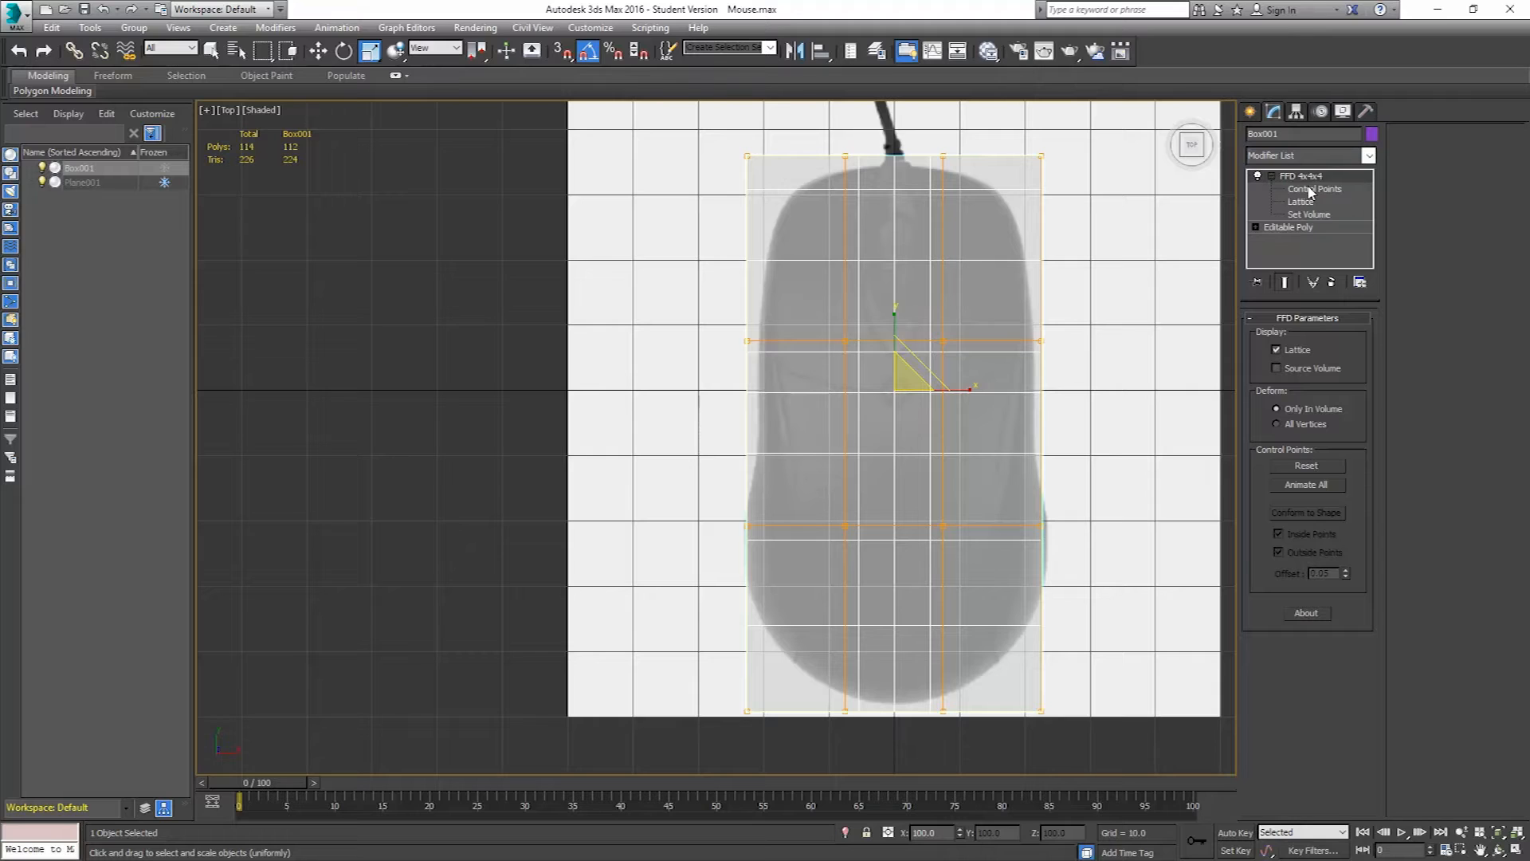
{"action": "left_click", "coordinate": [1311, 190]}
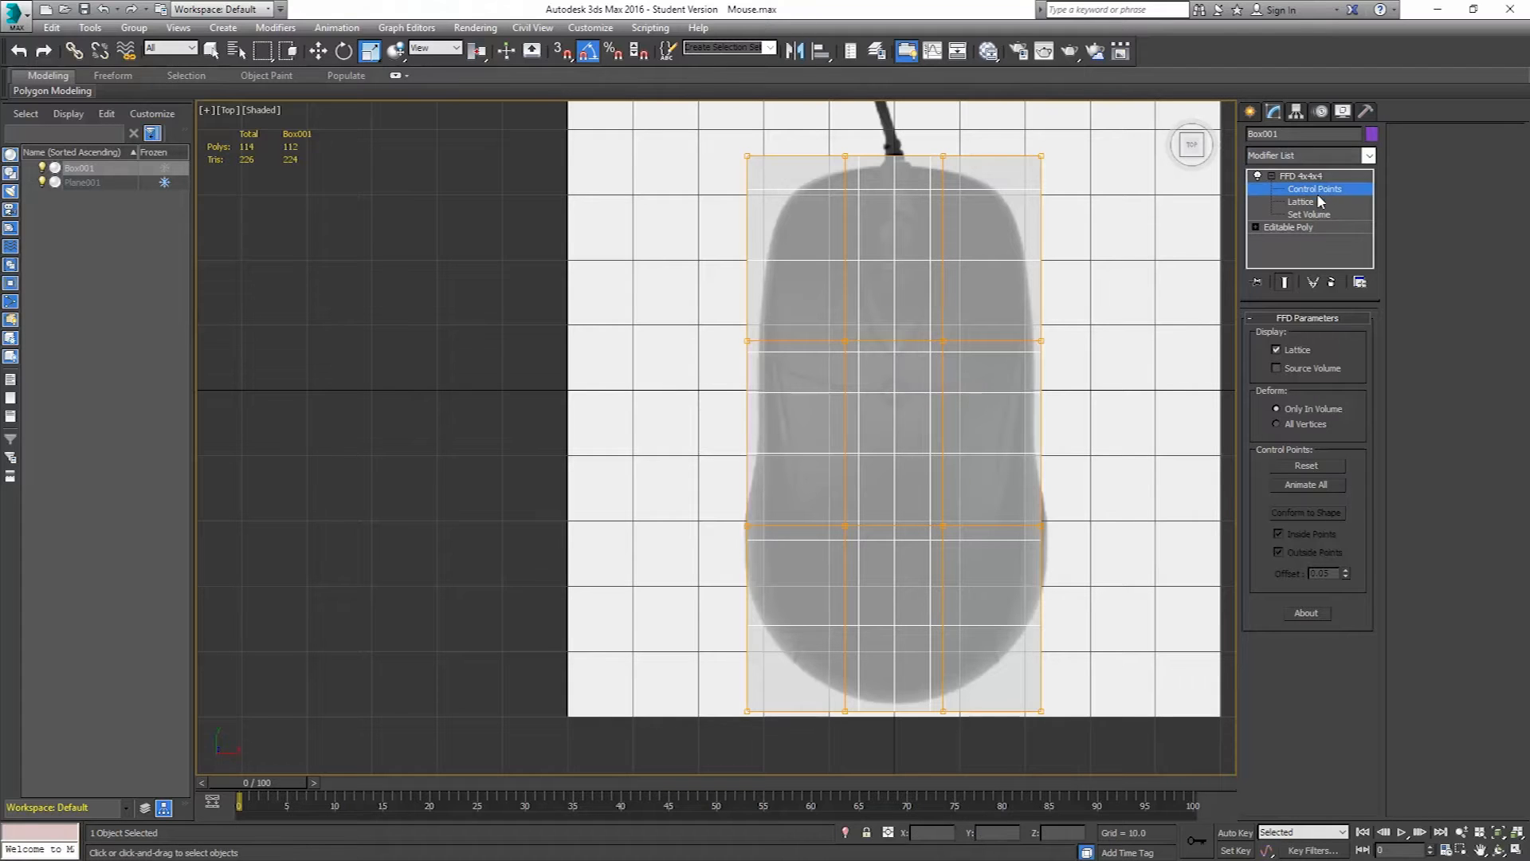
{"action": "left_click_drag", "start_coordinate": [1036, 188], "coordinate": [1036, 185]}
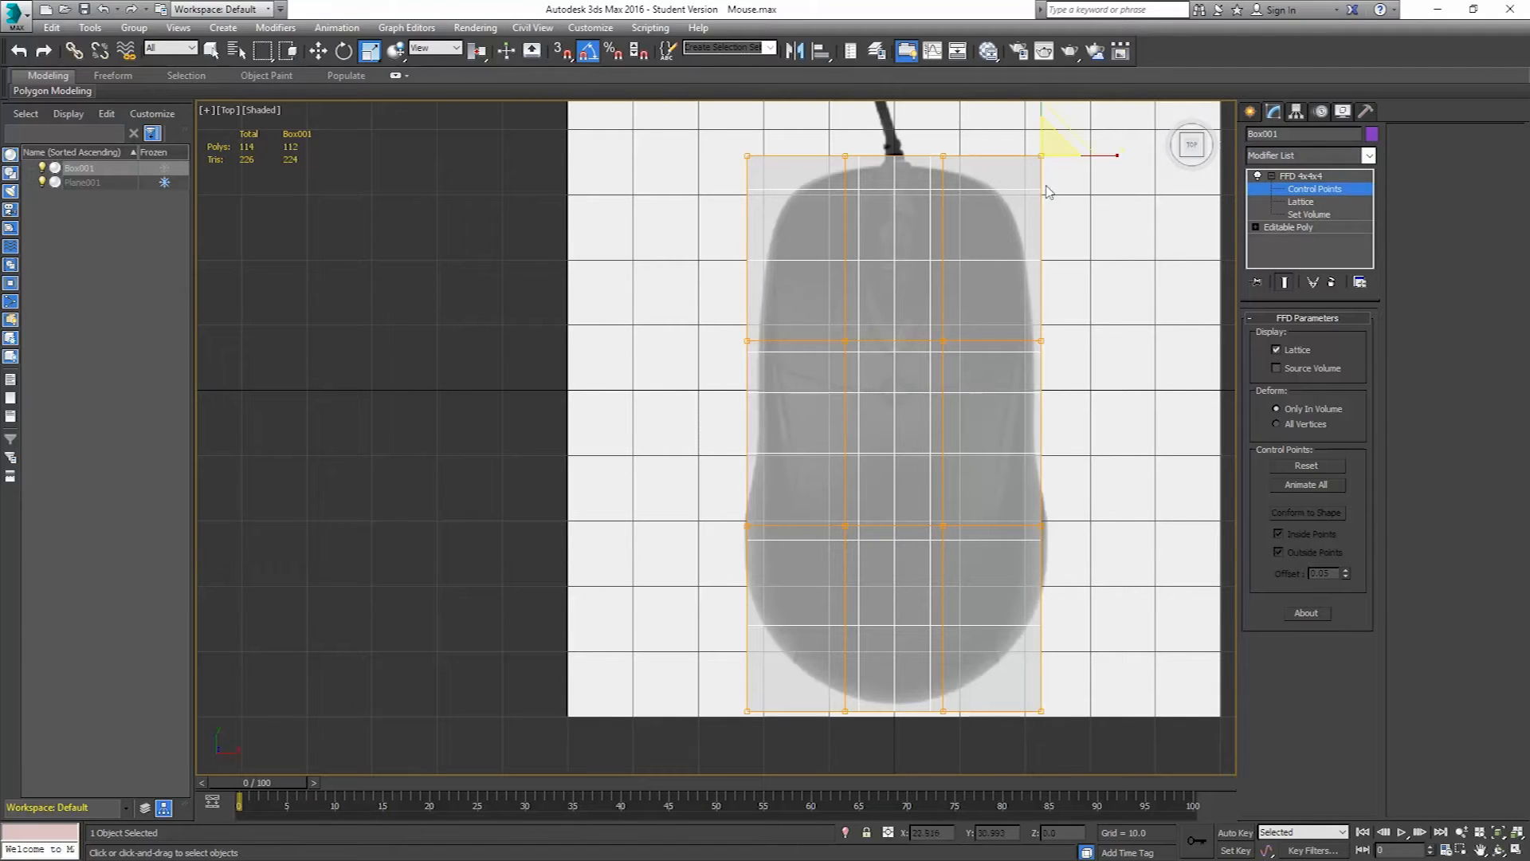
{"action": "left_click_drag", "start_coordinate": [771, 185], "coordinate": [773, 186], "text": "ctrl"}
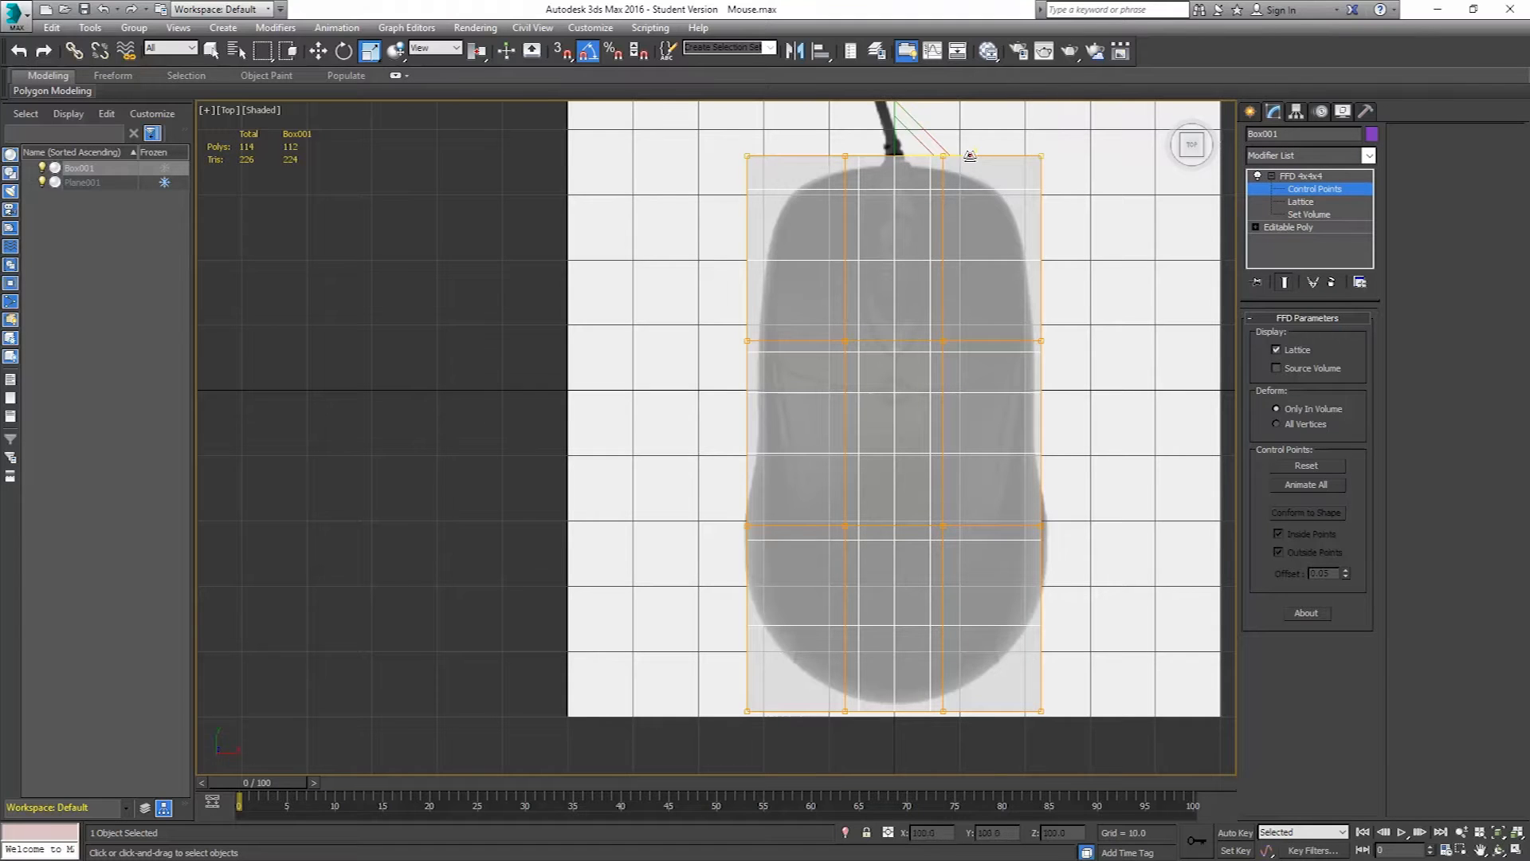
{"action": "left_click_drag", "start_coordinate": [966, 157], "coordinate": [949, 166]}
{"action": "key", "text": "w"}
{"action": "key", "text": "ctrl+z"}
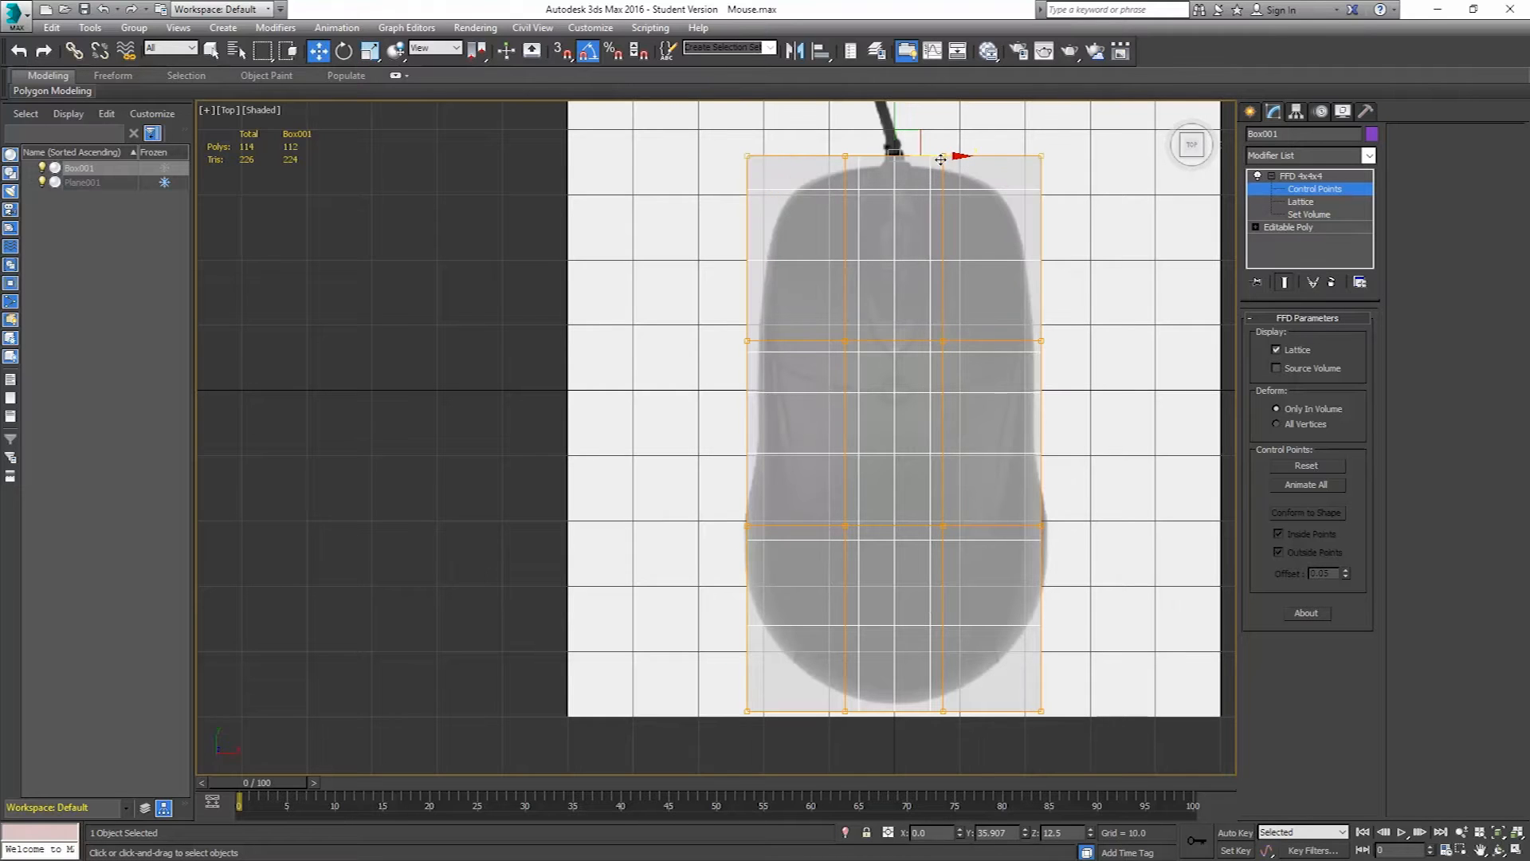
- Scale the front corner control points inward along X to the mouse's outline and move them back to about 30.6 along Y
{"action": "left_click", "coordinate": [370, 51]}
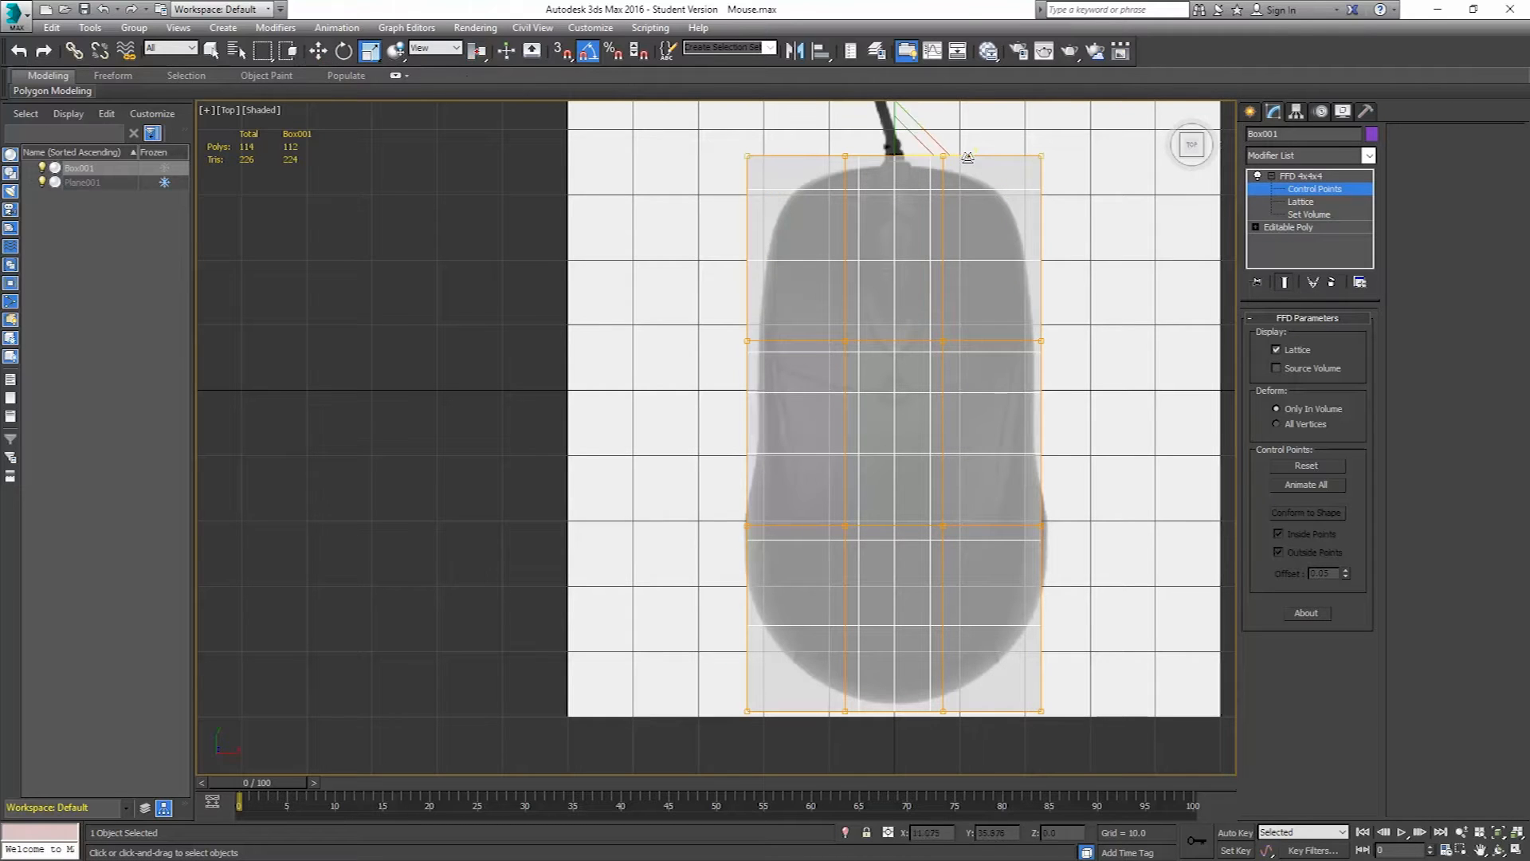
{"action": "left_click_drag", "start_coordinate": [968, 157], "coordinate": [948, 163]}
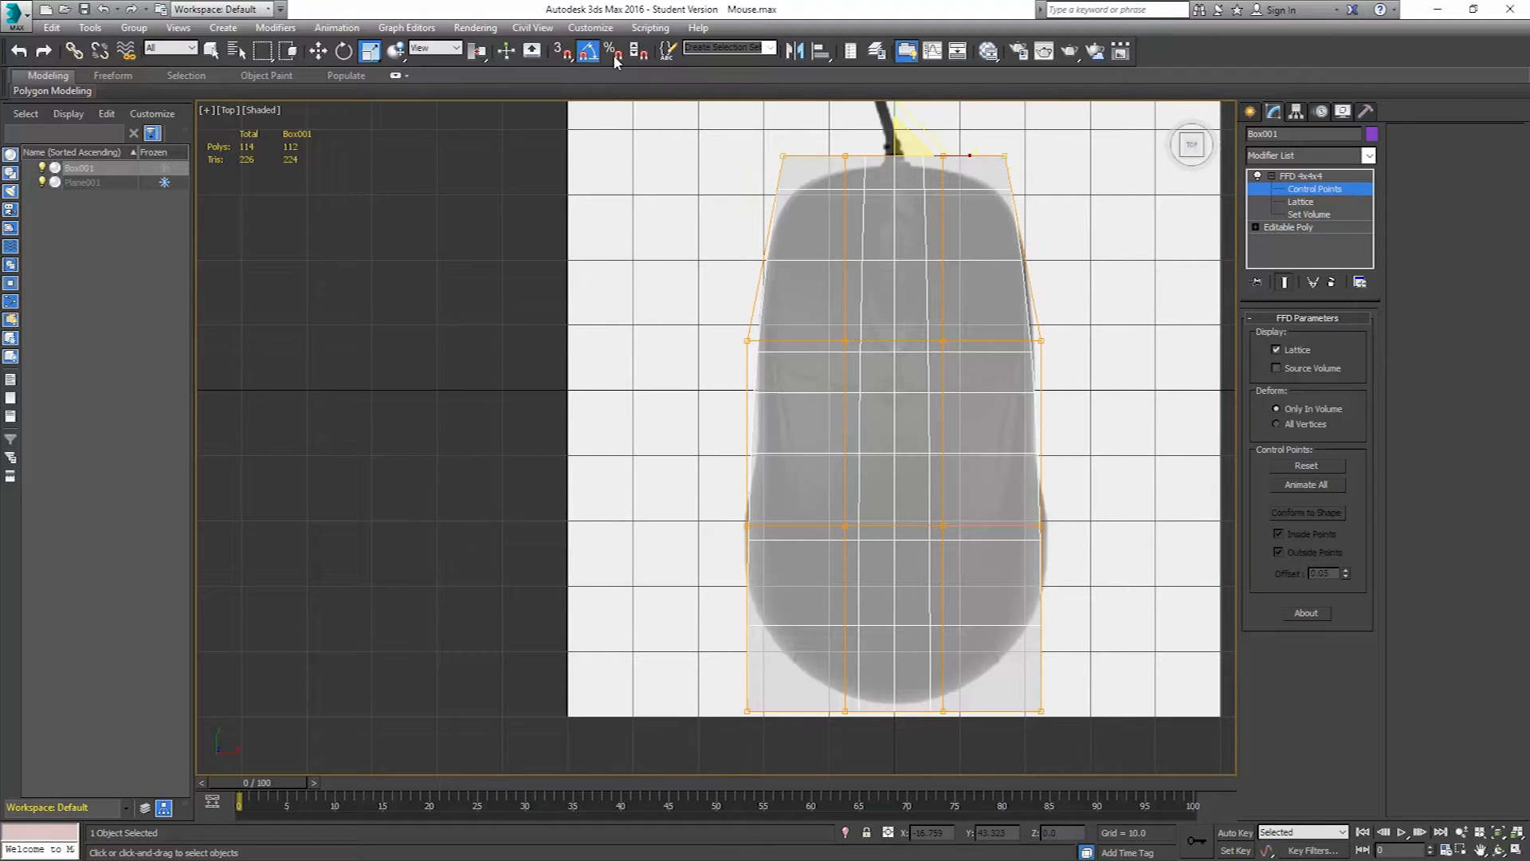
{"action": "left_click", "coordinate": [318, 51]}
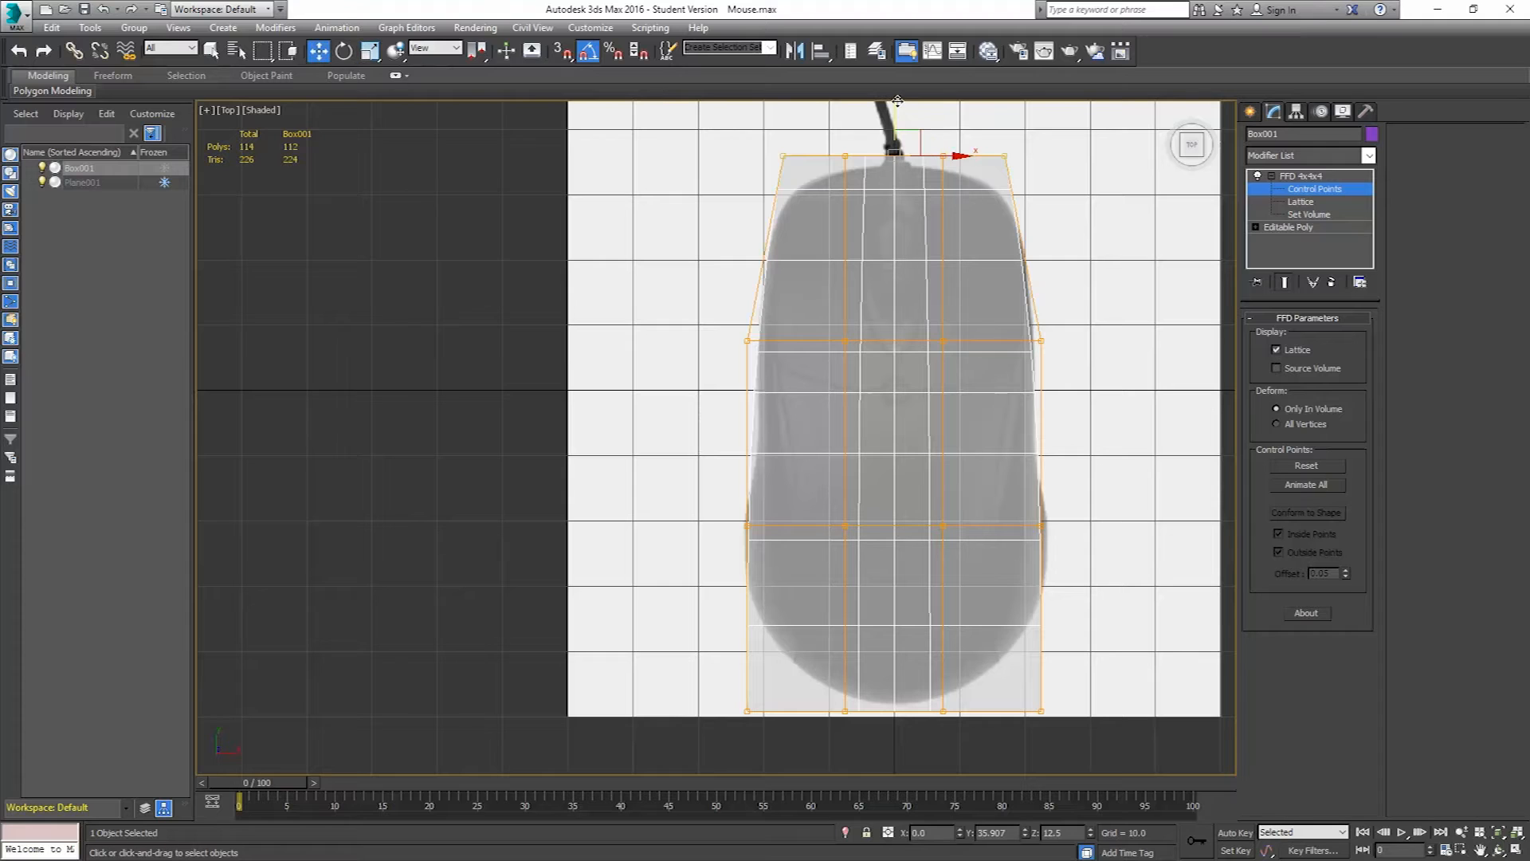
{"action": "left_click_drag", "start_coordinate": [895, 102], "coordinate": [888, 134]}
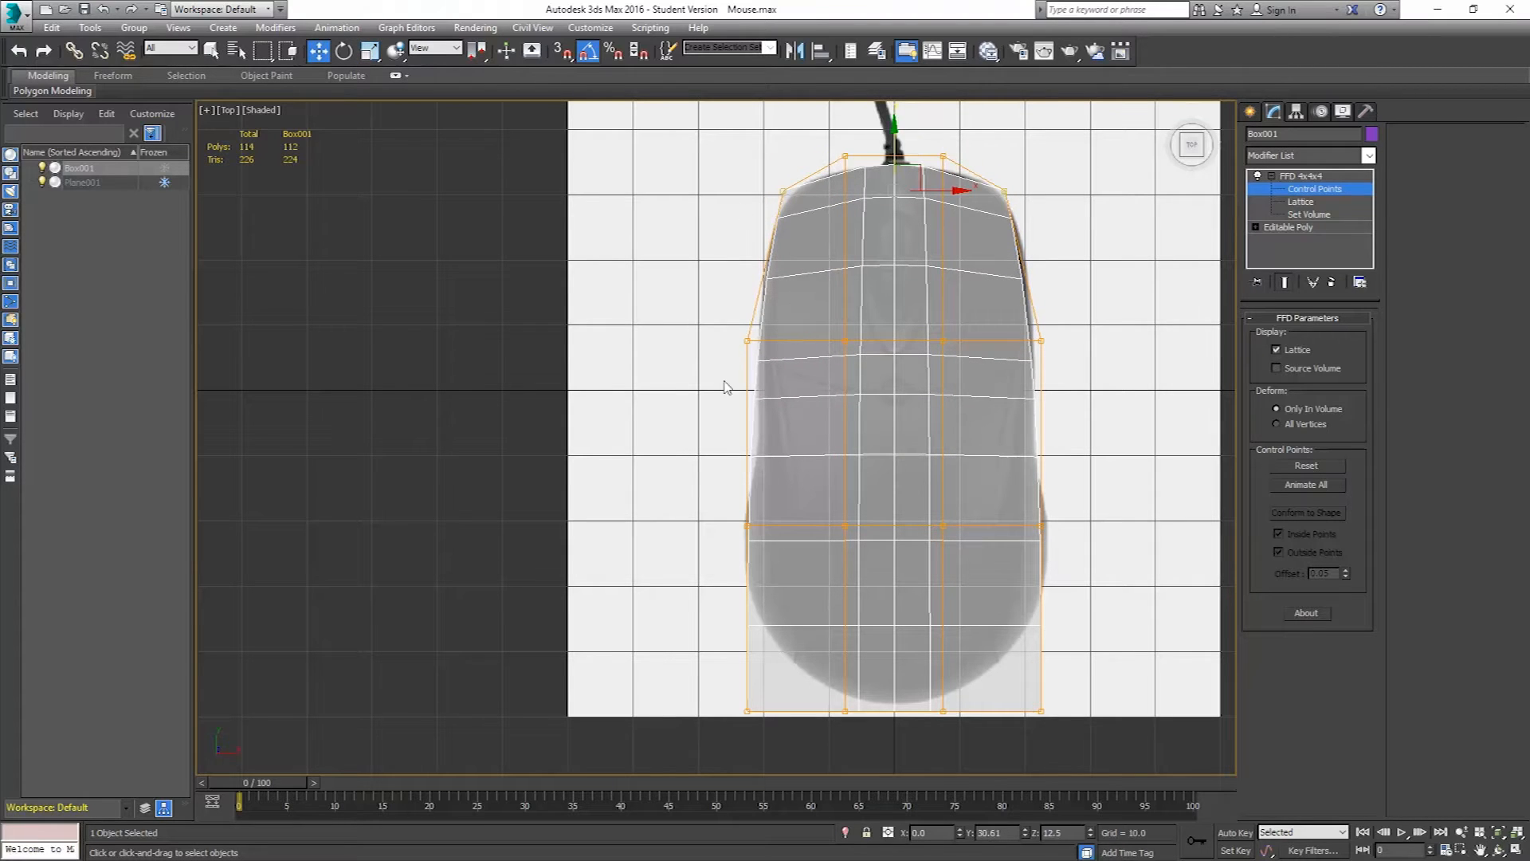
- Select the crosswise lattice row second from the rear and scale it outward along X
{"action": "left_click_drag", "start_coordinate": [963, 549], "coordinate": [1077, 571]}
{"action": "middle_click_drag", "start_coordinate": [1003, 607], "coordinate": [1001, 553]}
{"action": "left_click", "coordinate": [371, 53]}
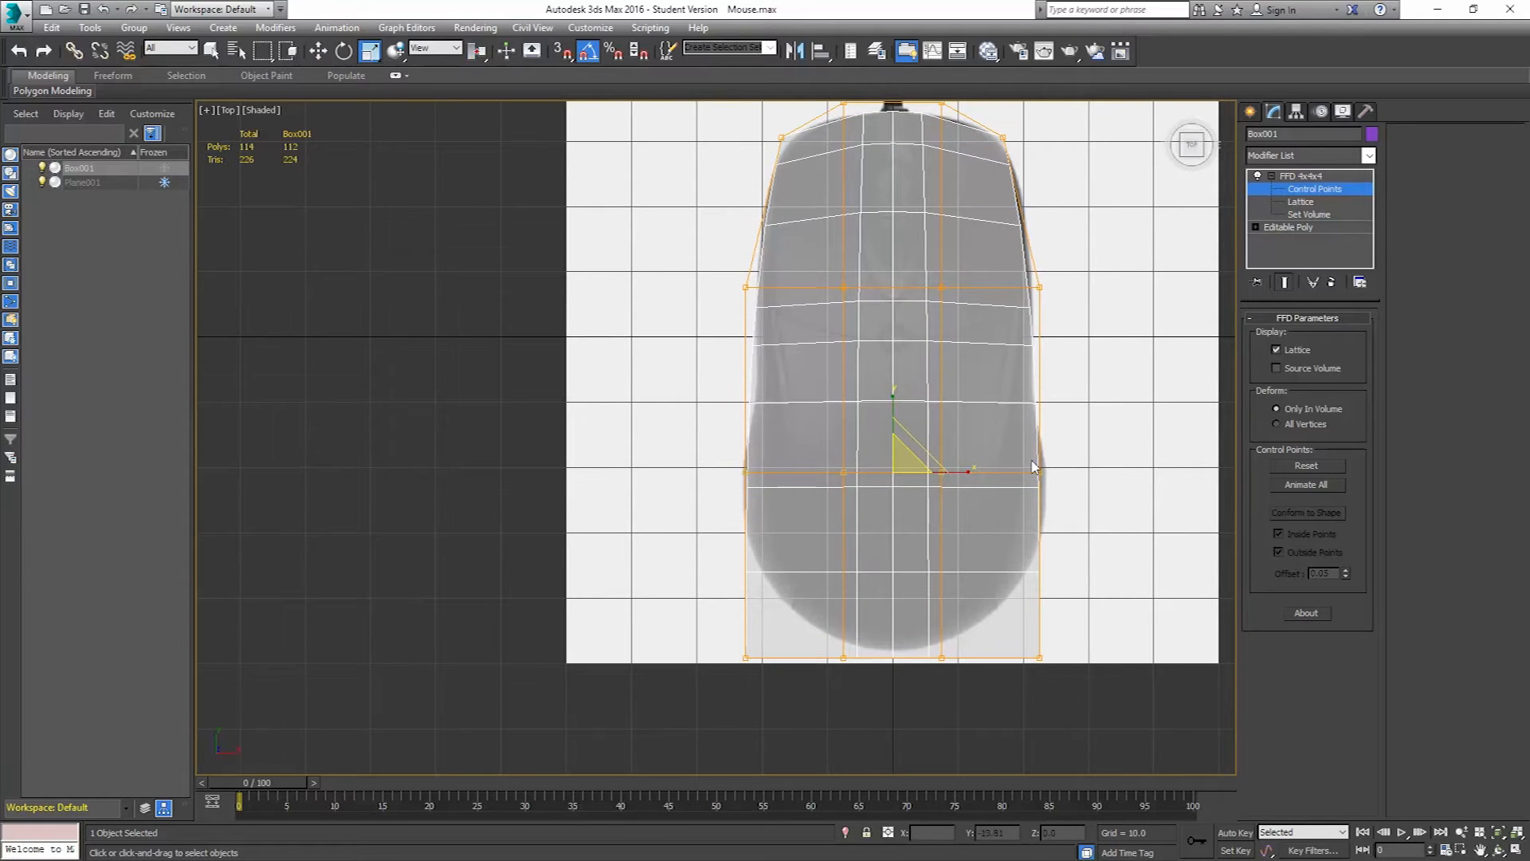
{"action": "left_click_drag", "start_coordinate": [960, 471], "coordinate": [973, 475]}
{"action": "middle_click_drag", "start_coordinate": [973, 475], "coordinate": [1092, 544]}
- Scale the rearmost lattice row inward along X to about 70 percent, and widen the row in front of it further
{"action": "left_click_drag", "start_coordinate": [1100, 520], "coordinate": [638, 637]}
{"action": "left_click_drag", "start_coordinate": [963, 546], "coordinate": [940, 550]}
{"action": "left_click_drag", "start_coordinate": [1099, 340], "coordinate": [659, 379]}
{"action": "left_click_drag", "start_coordinate": [971, 354], "coordinate": [974, 364]}
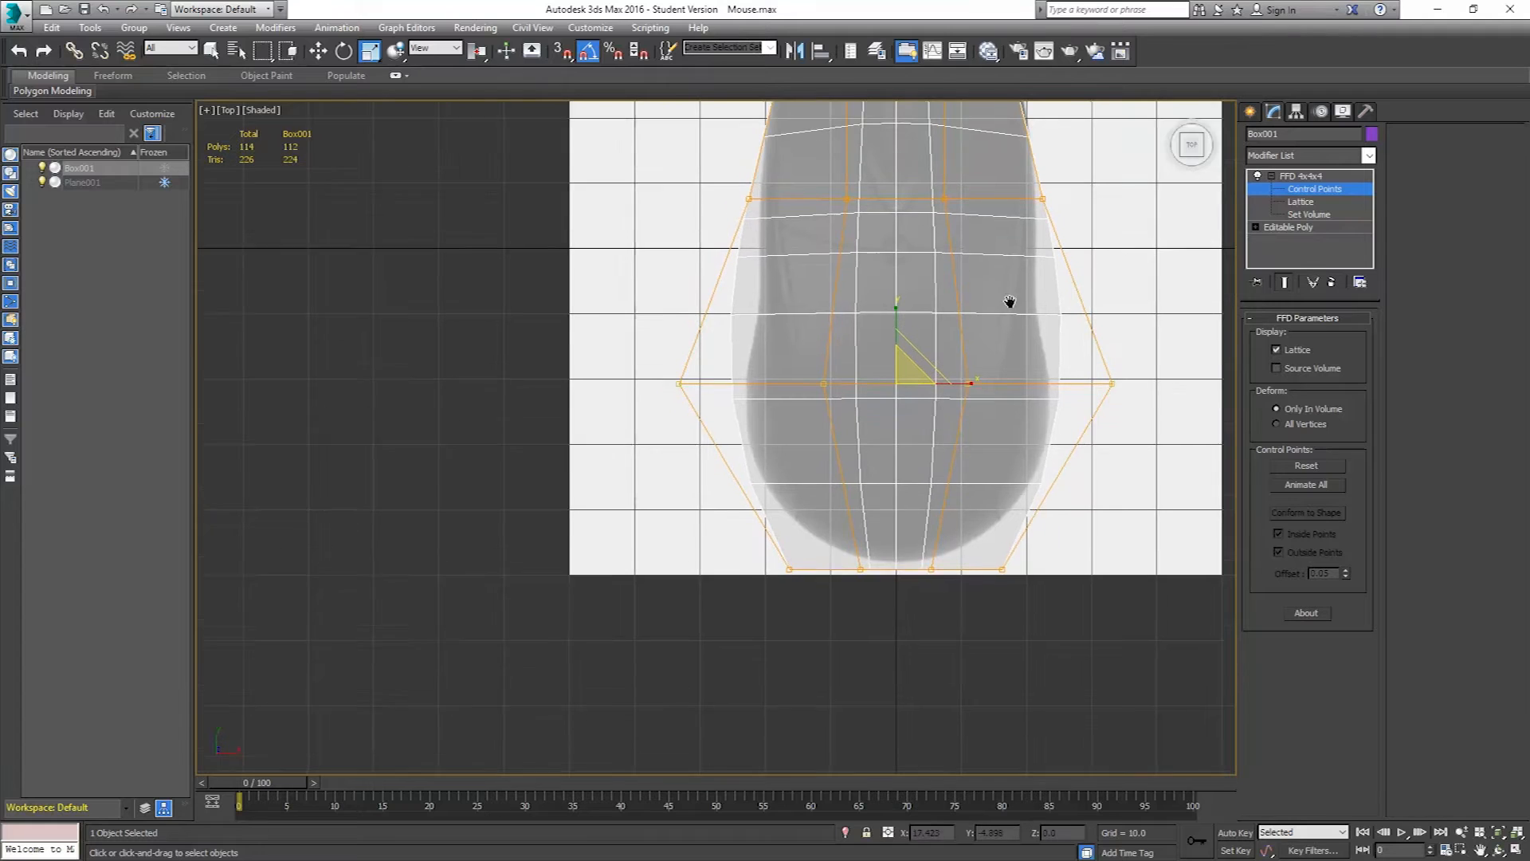
- Try to narrow the lattice row second from the front along X, then undo that scaling
{"action": "middle_click_drag", "start_coordinate": [1010, 304], "coordinate": [1004, 413]}
{"action": "left_click_drag", "start_coordinate": [1031, 386], "coordinate": [1031, 385]}
{"action": "left_click_drag", "start_coordinate": [966, 335], "coordinate": [933, 342]}
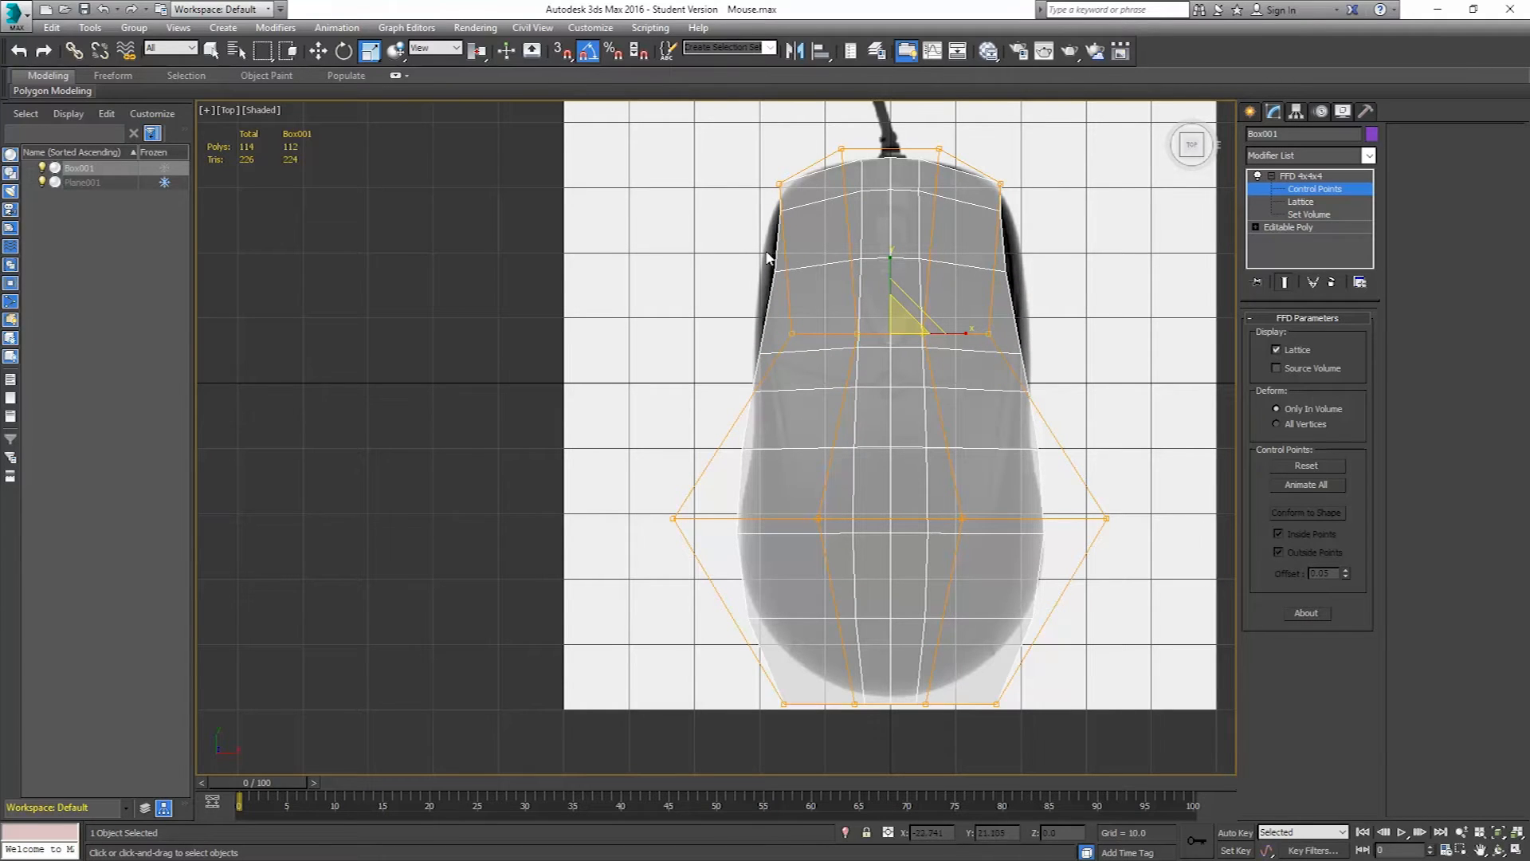
{"action": "key", "text": "ctrl+z"}
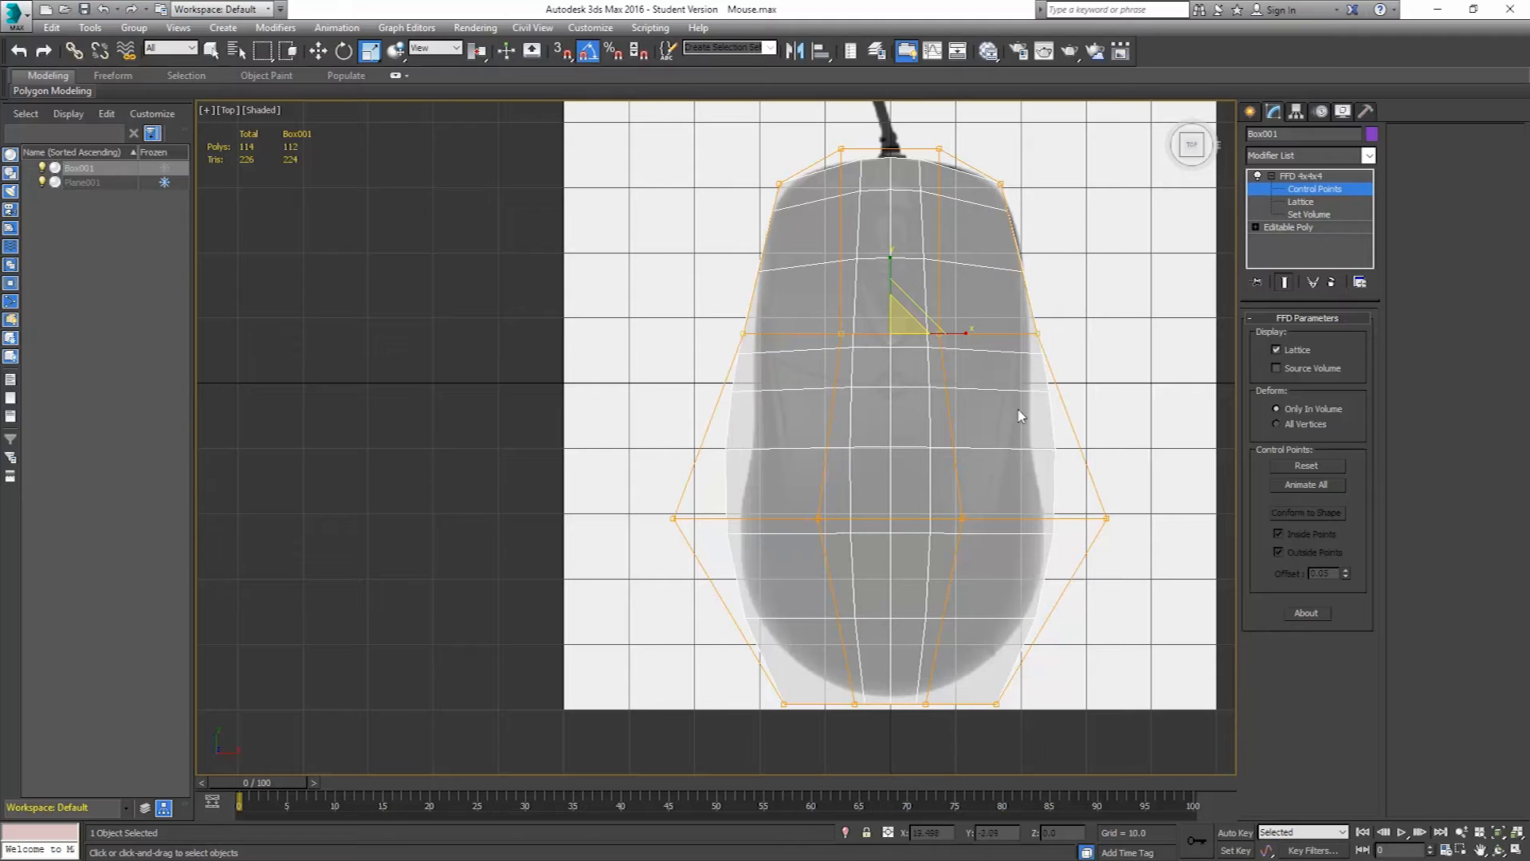
- In the Left view, raise the top control points of the row second from the rear to about 35.7 in Z
{"action": "key", "text": "l"}
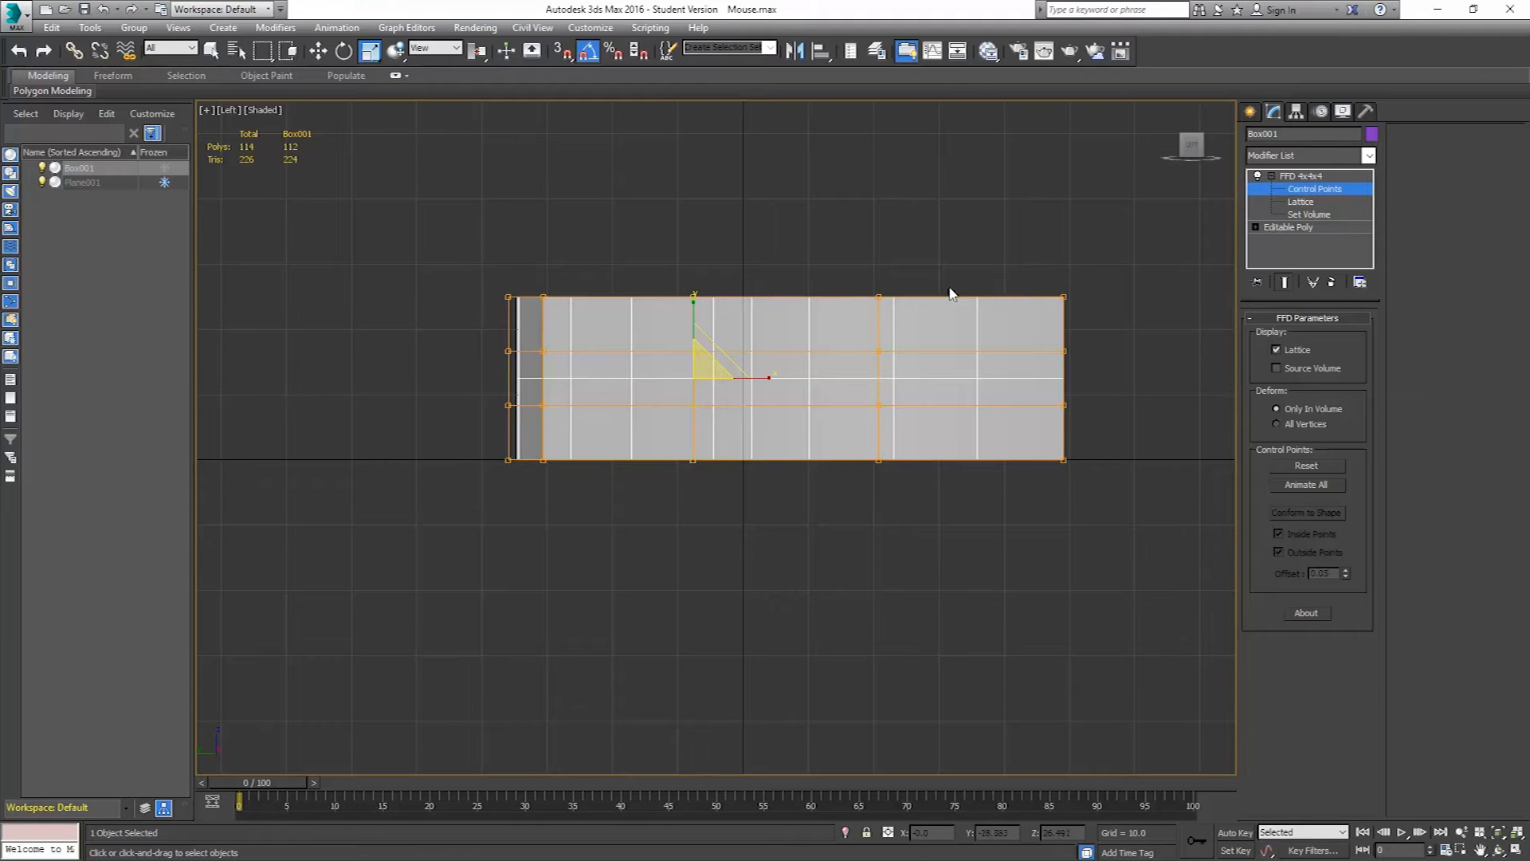
{"action": "left_click_drag", "start_coordinate": [841, 255], "coordinate": [914, 323]}
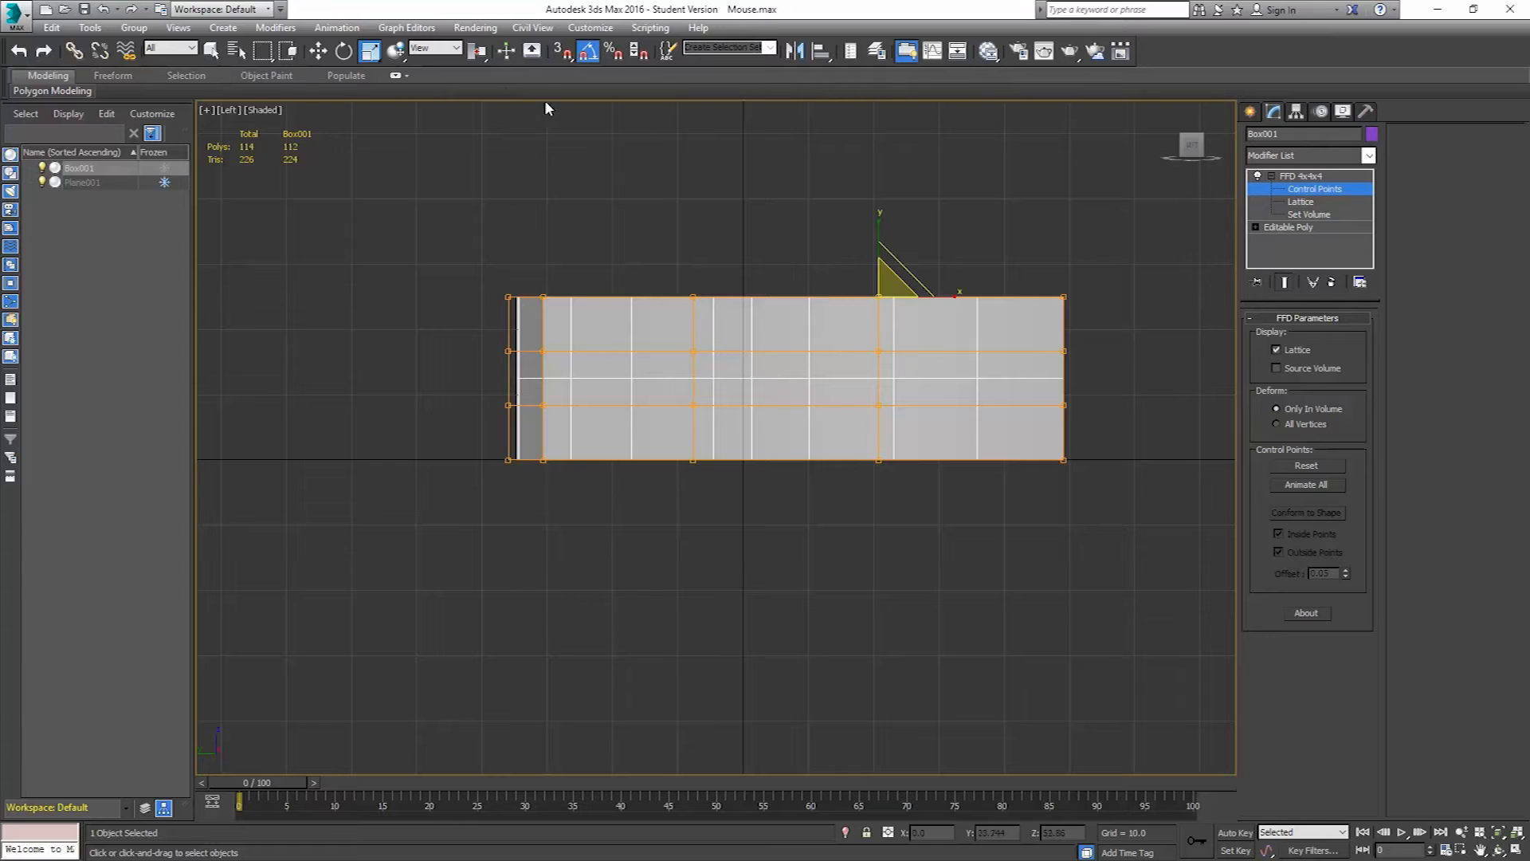
{"action": "left_click", "coordinate": [321, 51]}
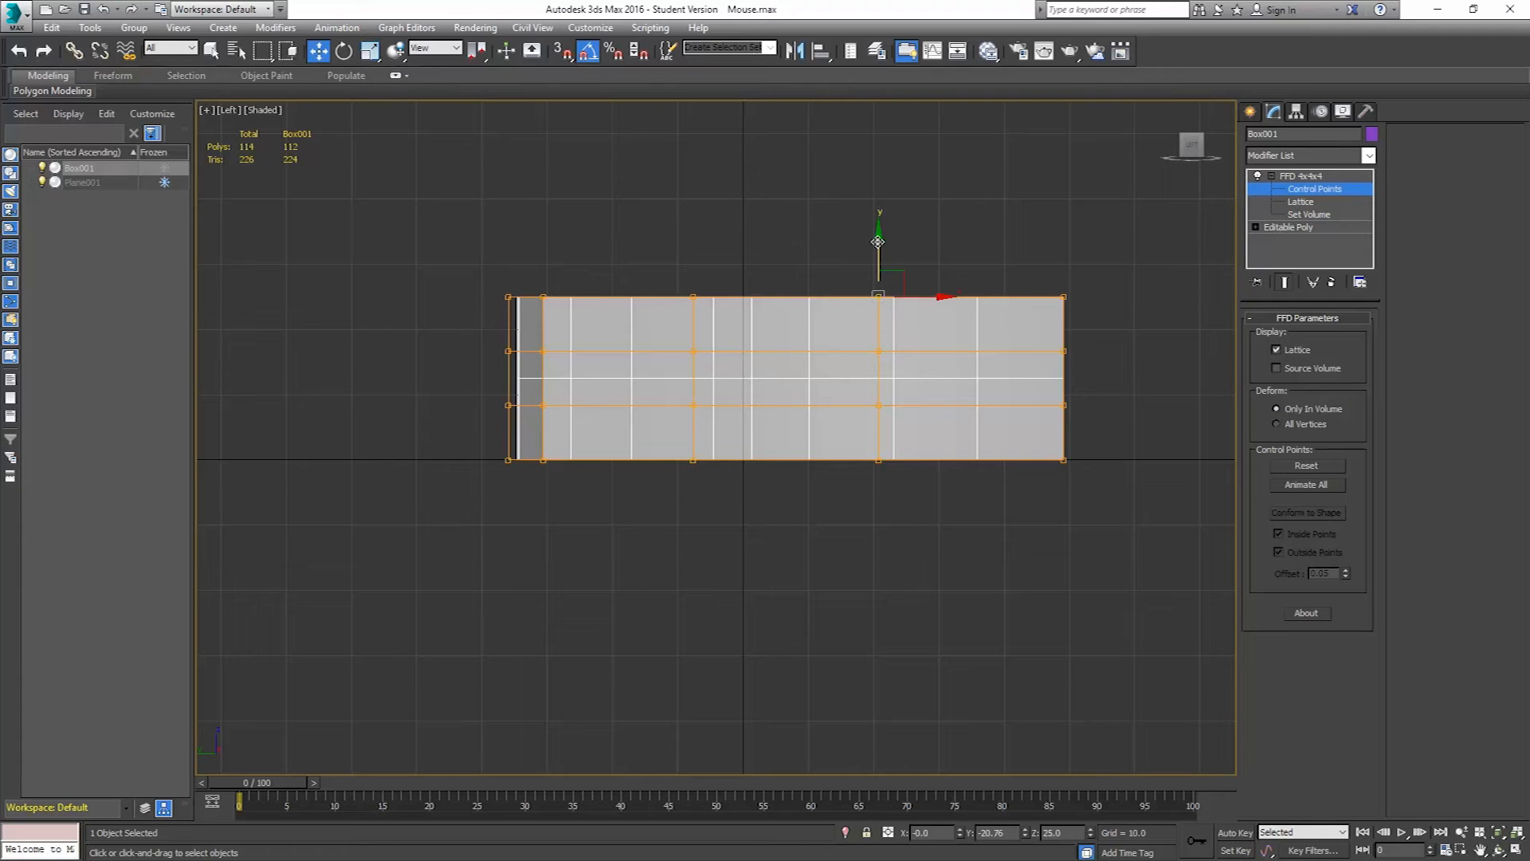
{"action": "left_click_drag", "start_coordinate": [878, 241], "coordinate": [878, 172]}
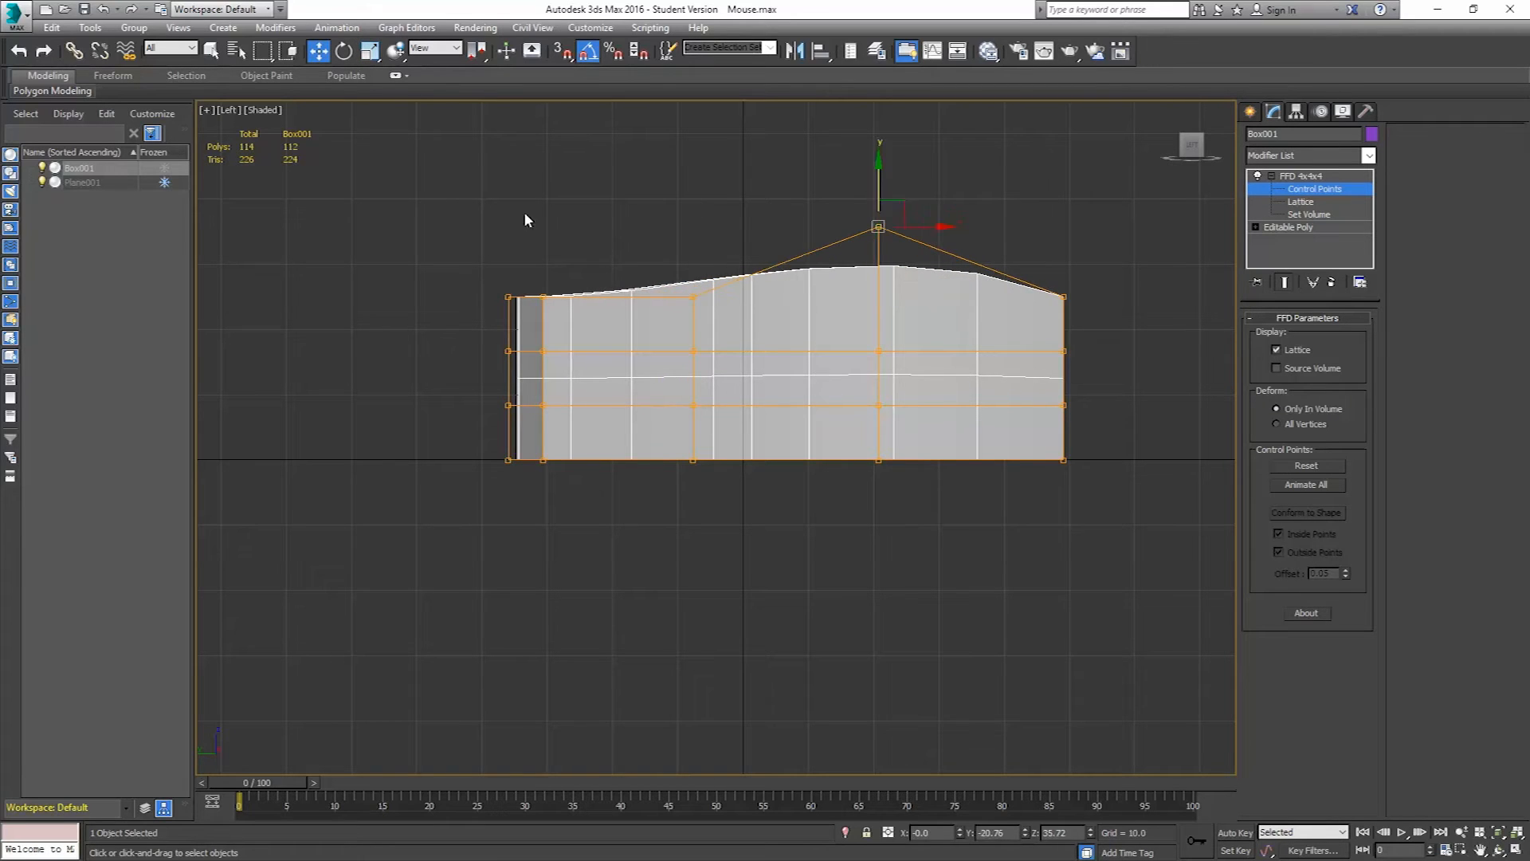
- Lower the front end's top control points to about 20.3 in Z and the points beneath them onto the next lattice level
{"action": "left_click_drag", "start_coordinate": [532, 348], "coordinate": [560, 315]}
{"action": "left_click_drag", "start_coordinate": [524, 246], "coordinate": [518, 279]}
{"action": "left_click_drag", "start_coordinate": [514, 357], "coordinate": [589, 379]}
{"action": "left_click_drag", "start_coordinate": [527, 302], "coordinate": [518, 356]}
- Move the front end's top control points further down and rearward, and shift the adjacent row's top points up and forward
{"action": "left_click_drag", "start_coordinate": [465, 279], "coordinate": [572, 365]}
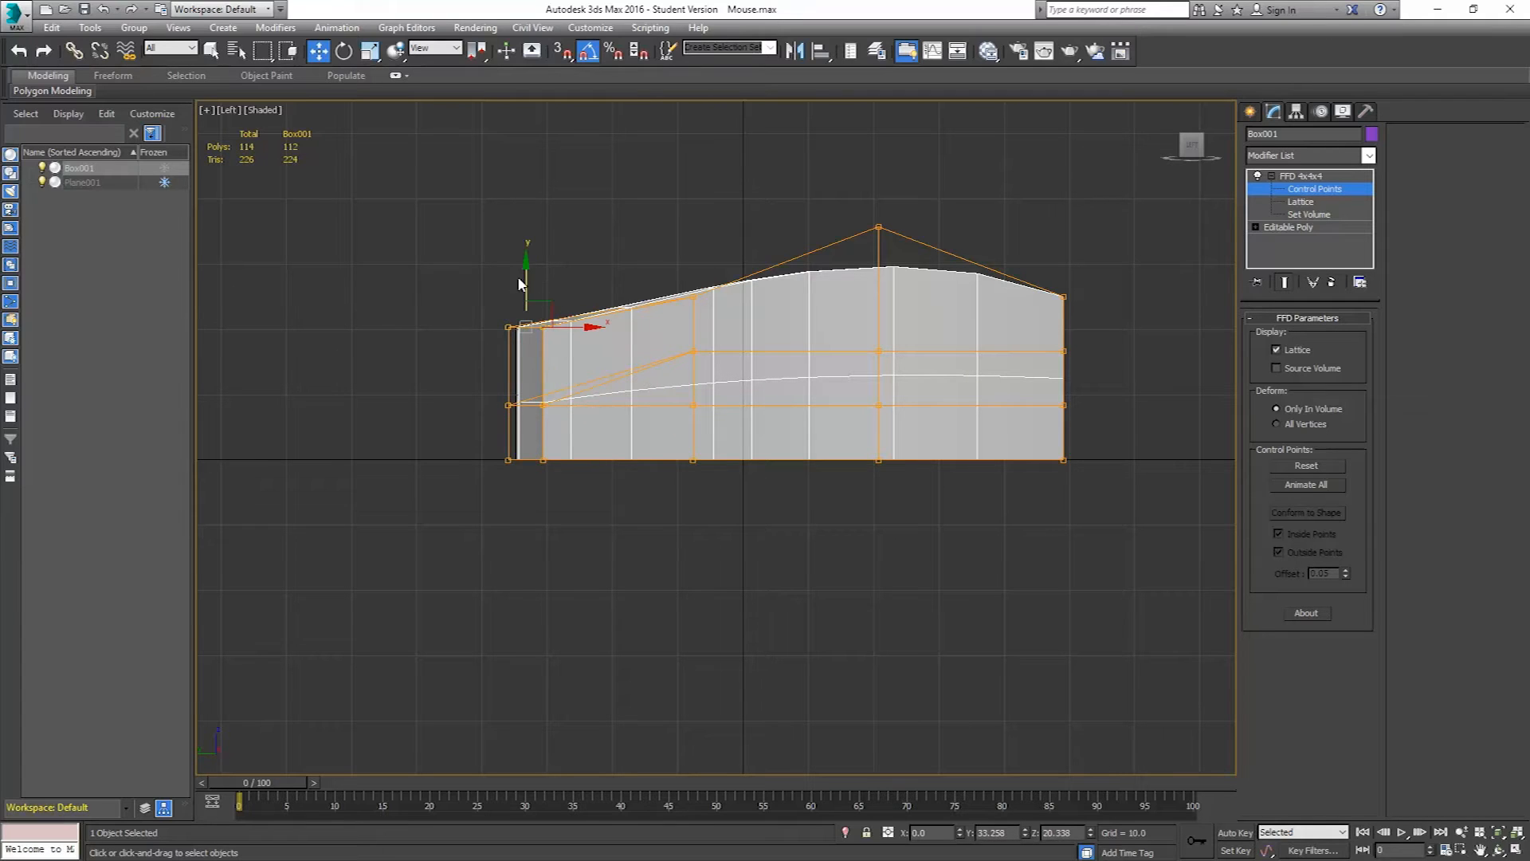
{"action": "left_click_drag", "start_coordinate": [524, 274], "coordinate": [602, 356]}
{"action": "left_click_drag", "start_coordinate": [710, 309], "coordinate": [706, 328]}
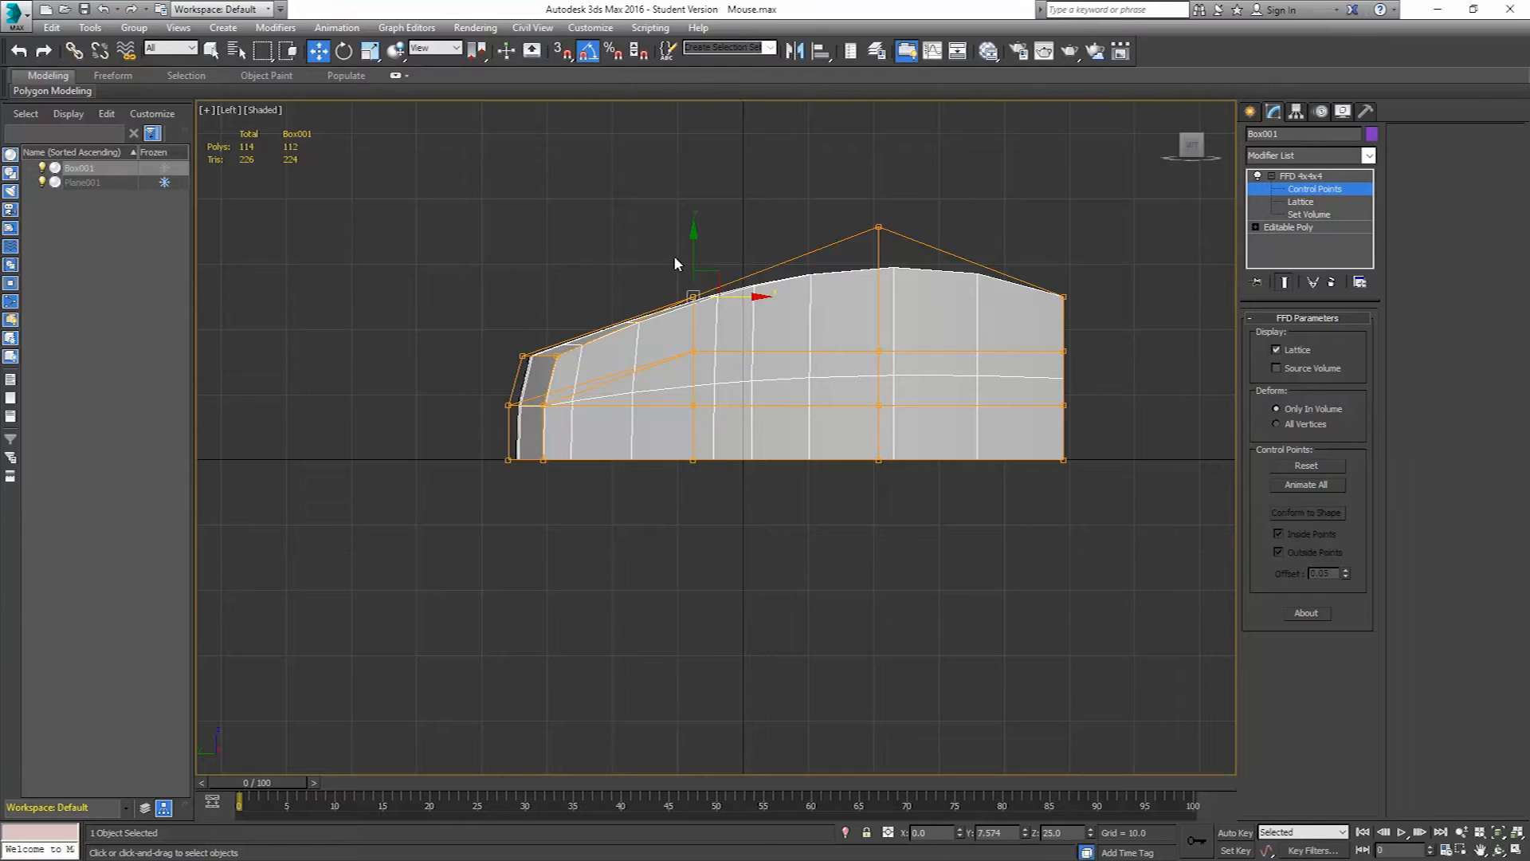
{"action": "left_click_drag", "start_coordinate": [719, 276], "coordinate": [697, 261]}
- Pull the rear end's top control points down and forward, and raise the top points of the row ahead to about 39.1 in Z
{"action": "left_click_drag", "start_coordinate": [1034, 321], "coordinate": [1081, 302]}
{"action": "left_click_drag", "start_coordinate": [1036, 246], "coordinate": [1031, 259]}
{"action": "left_click_drag", "start_coordinate": [810, 196], "coordinate": [910, 268]}
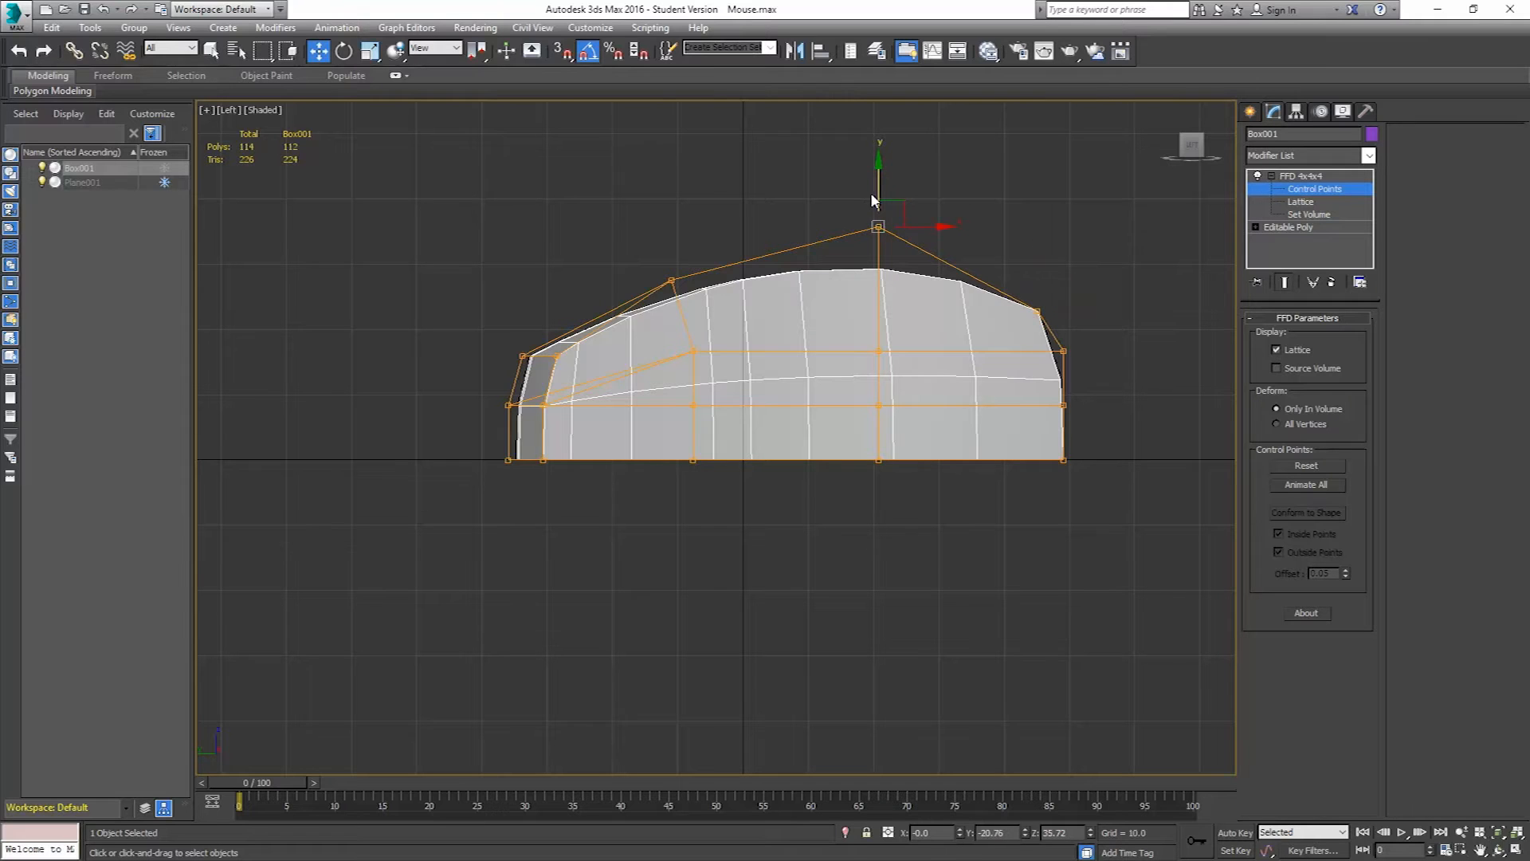
{"action": "left_click_drag", "start_coordinate": [879, 177], "coordinate": [878, 155]}
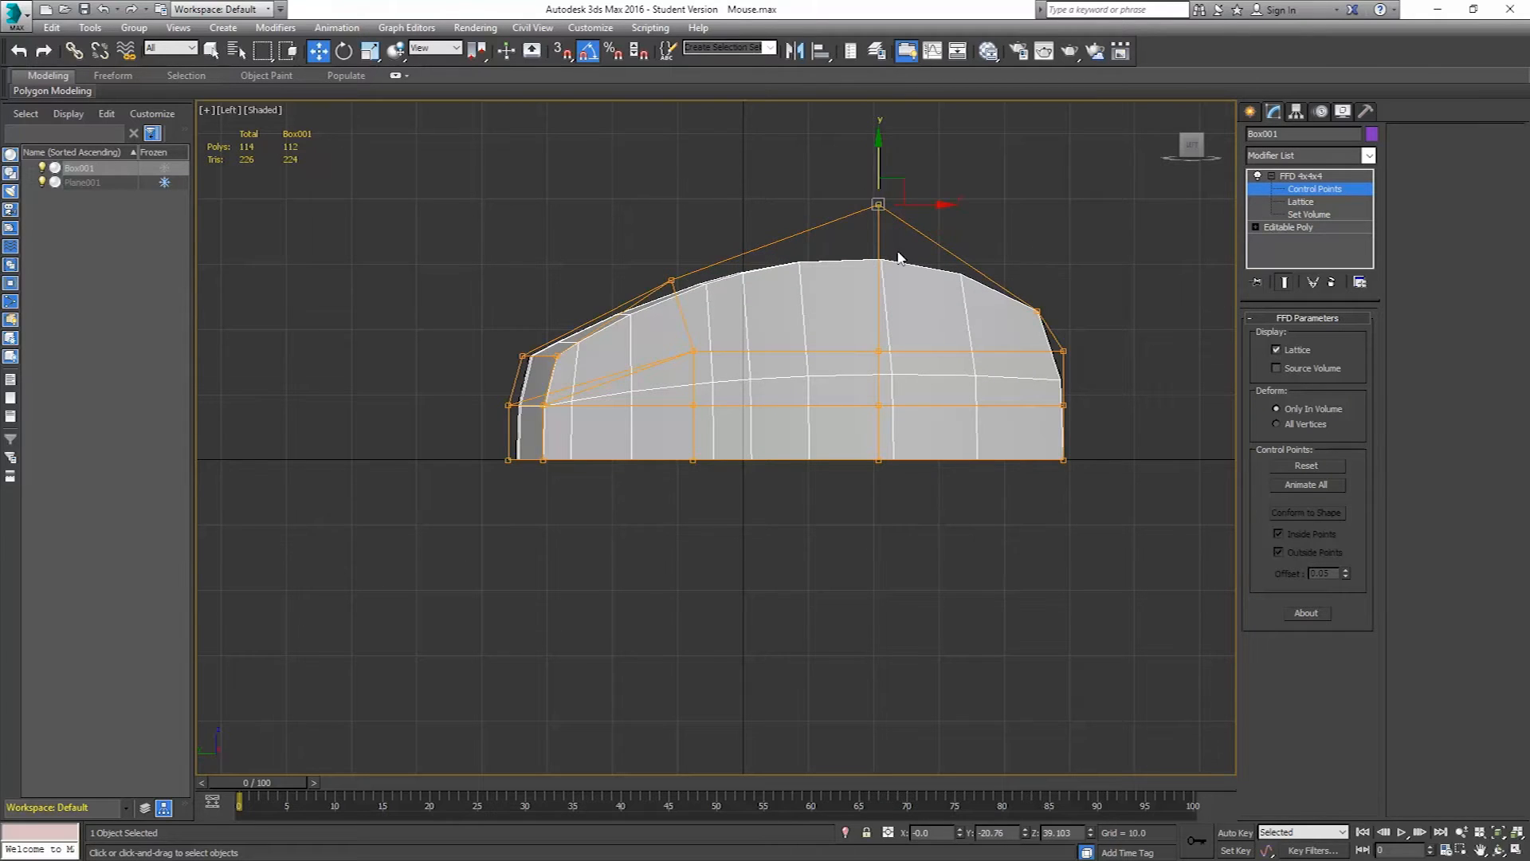
- In the Perspective view, turn off see-through display and scale the raised row's outer top control points inward along X
{"action": "key", "text": "p"}
{"action": "middle_click_drag", "start_coordinate": [875, 311], "coordinate": [847, 345], "text": "alt"}
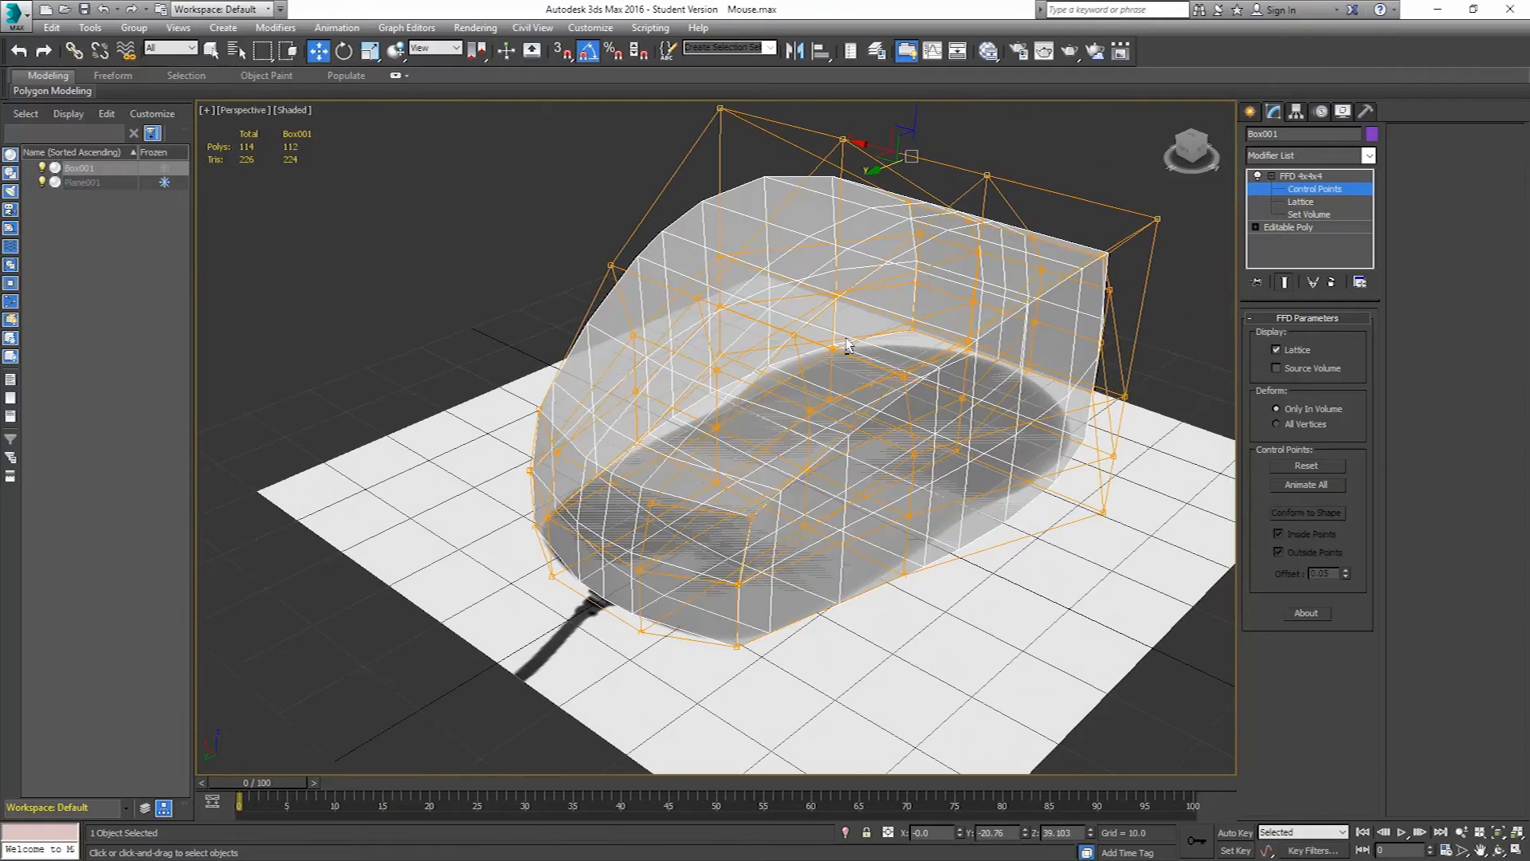
{"action": "key", "text": "alt+x"}
{"action": "mouse_move", "coordinate": [922, 382]}
{"action": "middle_mouse_down", "text": "alt"}
{"action": "mouse_move", "coordinate": [911, 331]}
{"action": "mouse_move", "coordinate": [943, 363]}
{"action": "middle_mouse_up", "text": "alt"}
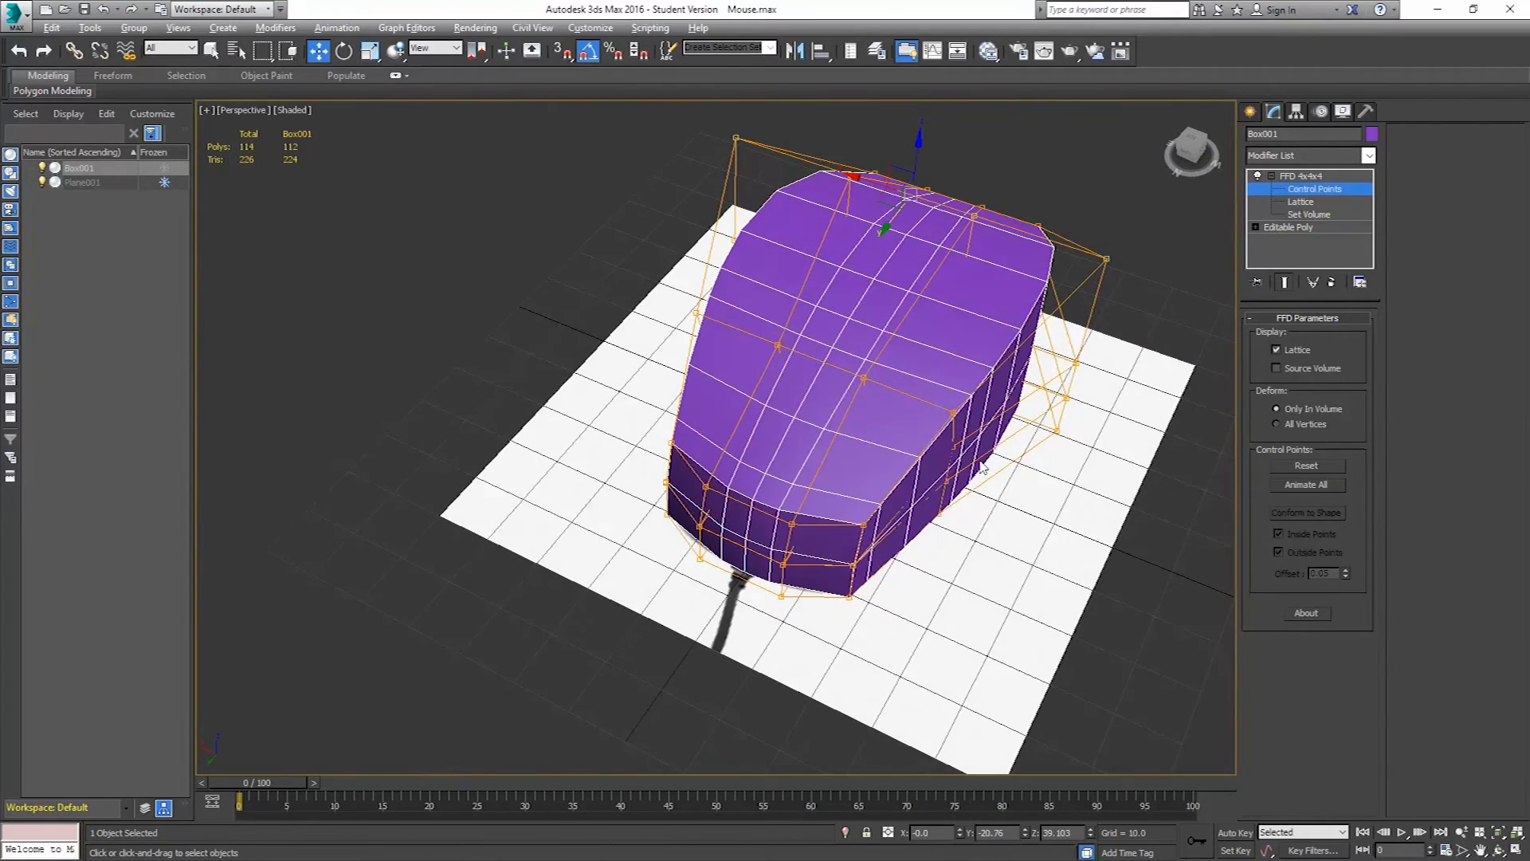
{"action": "middle_click_drag", "start_coordinate": [982, 467], "coordinate": [973, 473], "text": "alt"}
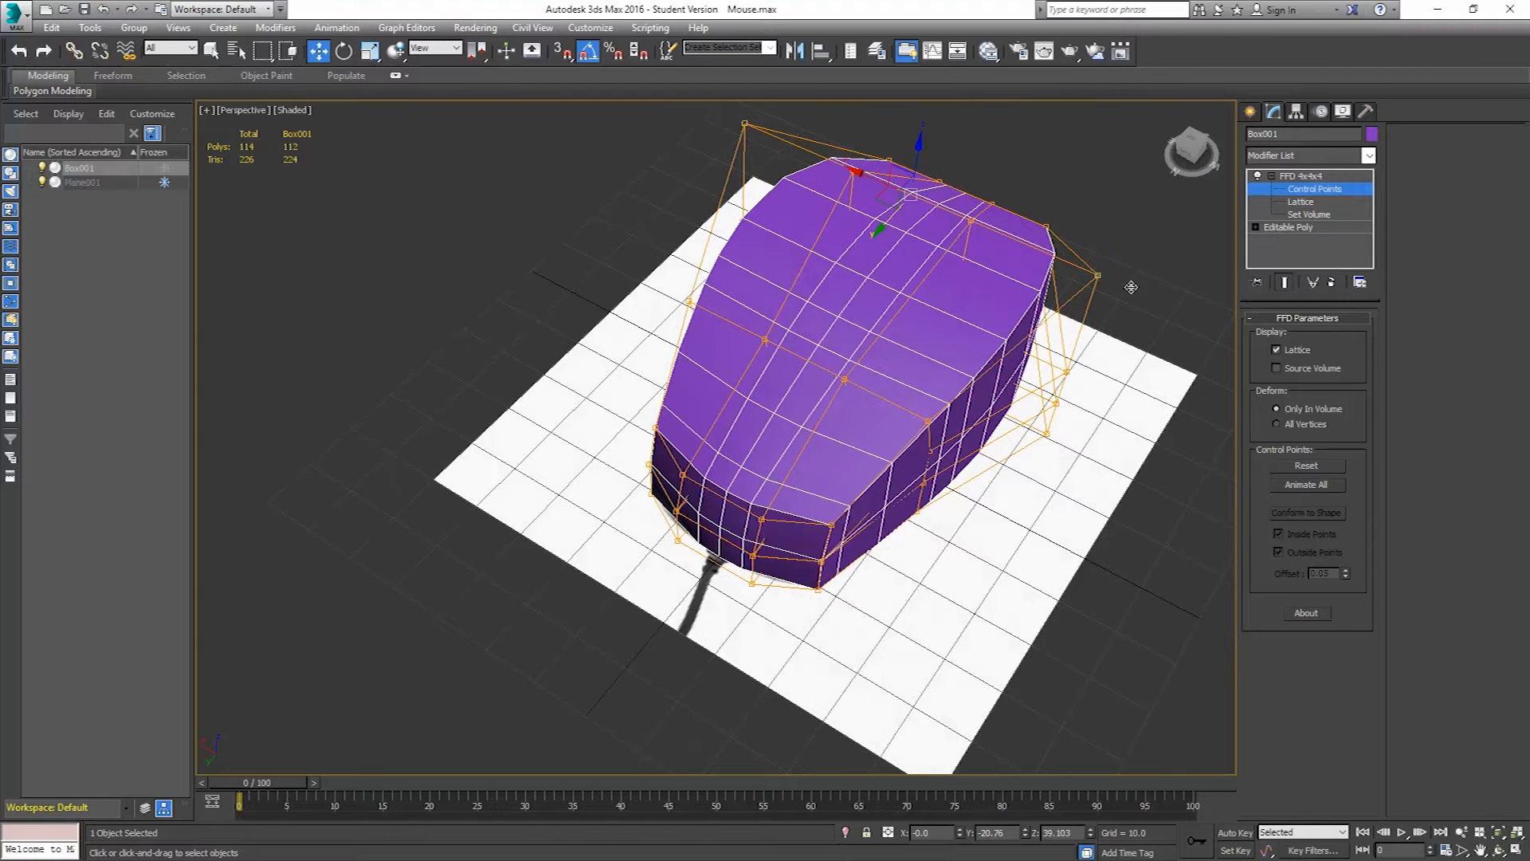
{"action": "left_click", "coordinate": [369, 52]}
{"action": "left_click_drag", "start_coordinate": [916, 190], "coordinate": [899, 252]}
- Add the outer top control points of the next row forward to the selection and narrow both rows along X
{"action": "middle_click_drag", "start_coordinate": [899, 252], "coordinate": [1097, 356], "text": "alt"}
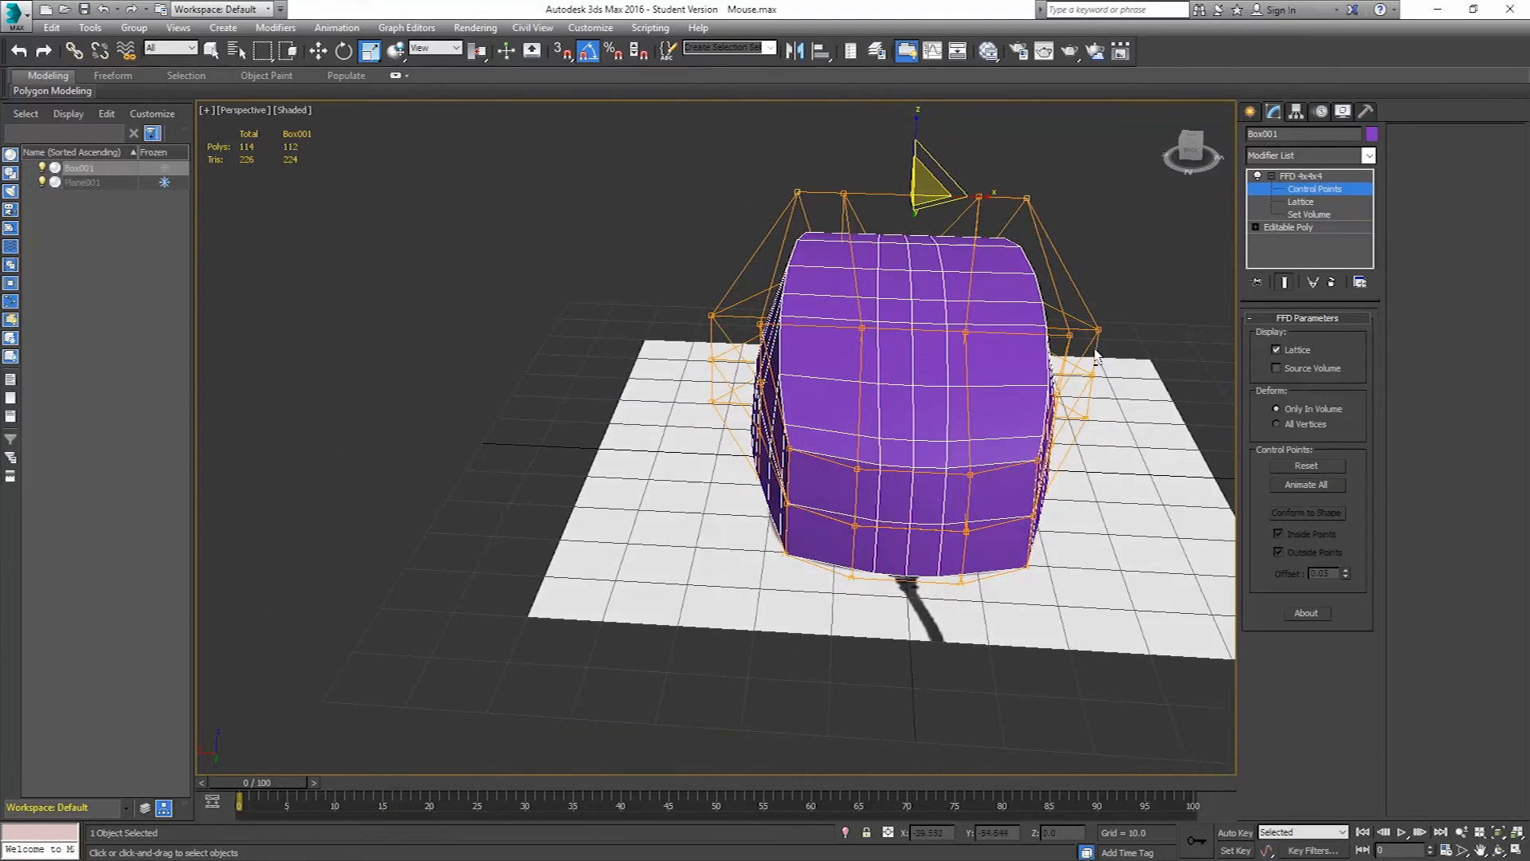
{"action": "left_click", "coordinate": [1073, 335], "text": "ctrl"}
{"action": "left_click", "coordinate": [760, 325], "text": "ctrl"}
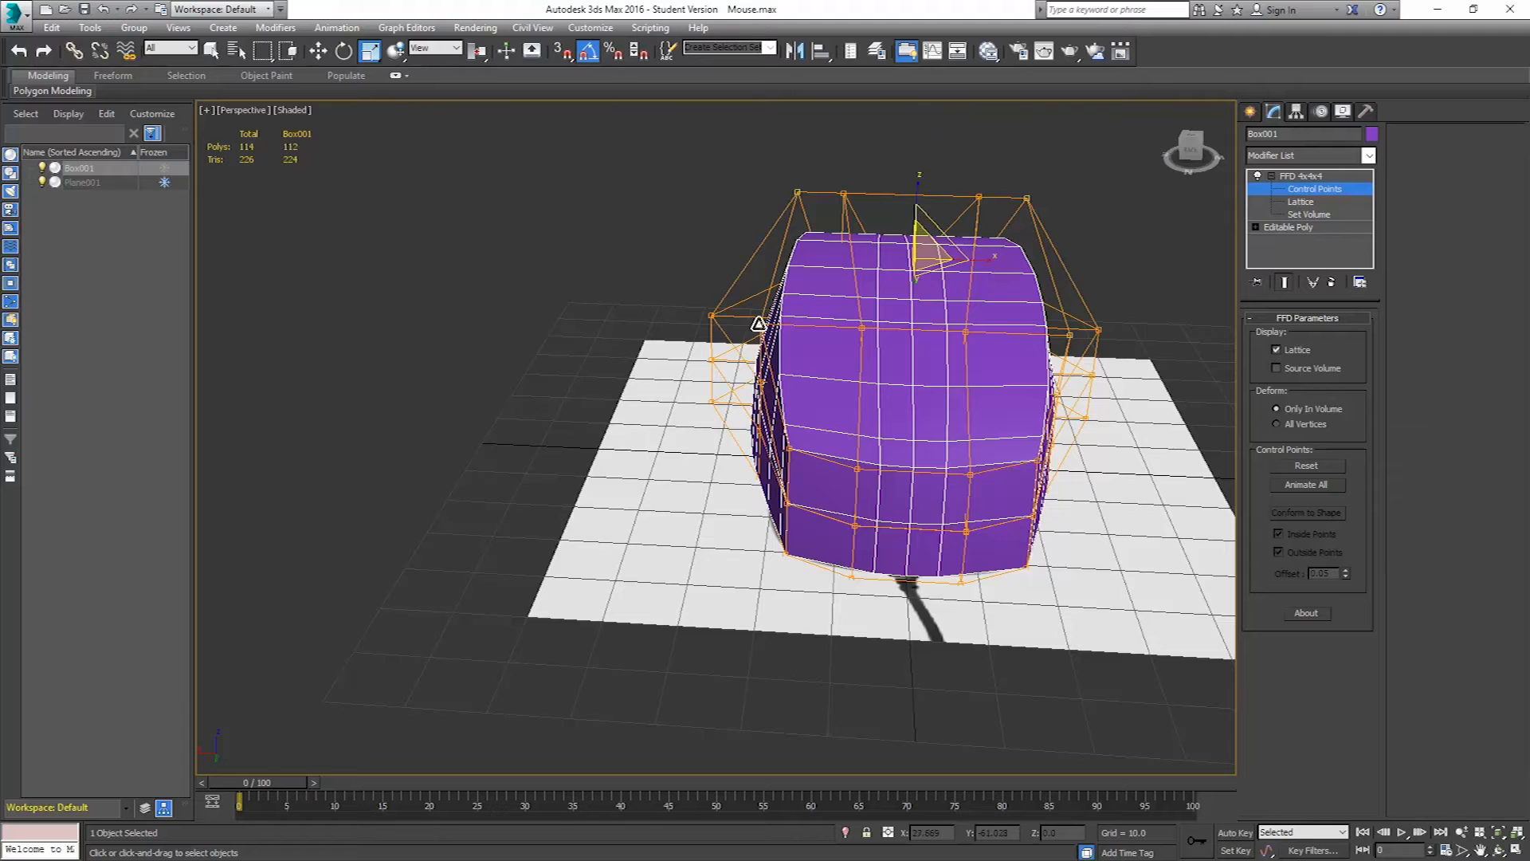
{"action": "left_click_drag", "start_coordinate": [978, 255], "coordinate": [950, 269]}
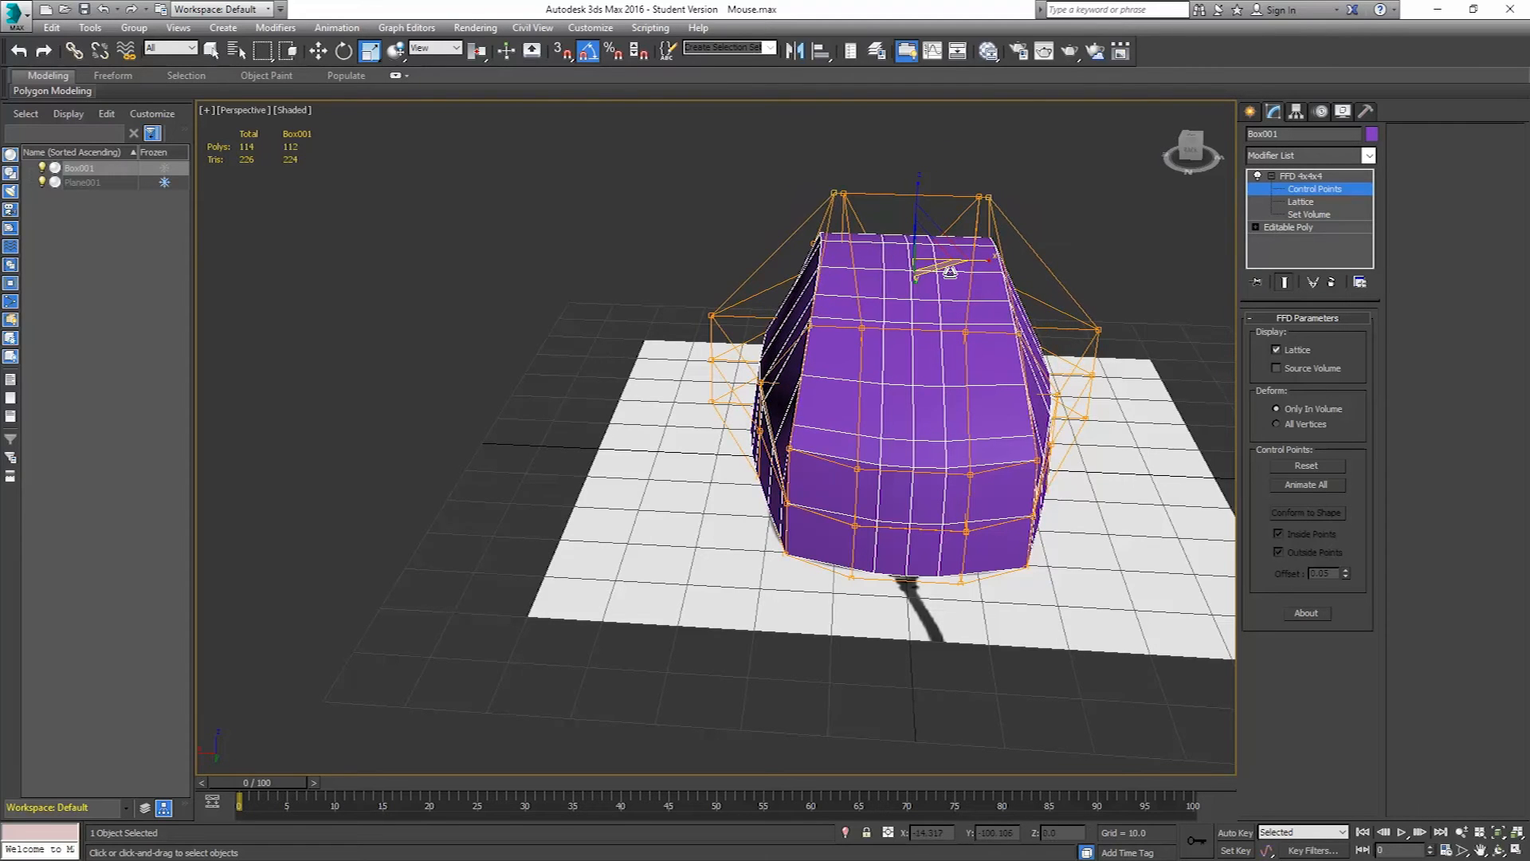
- Switch to the Top view with see-through display and convert the lattice-deformed box to an Editable Poly
{"action": "key", "text": "t"}
{"action": "key", "text": "alt+x"}
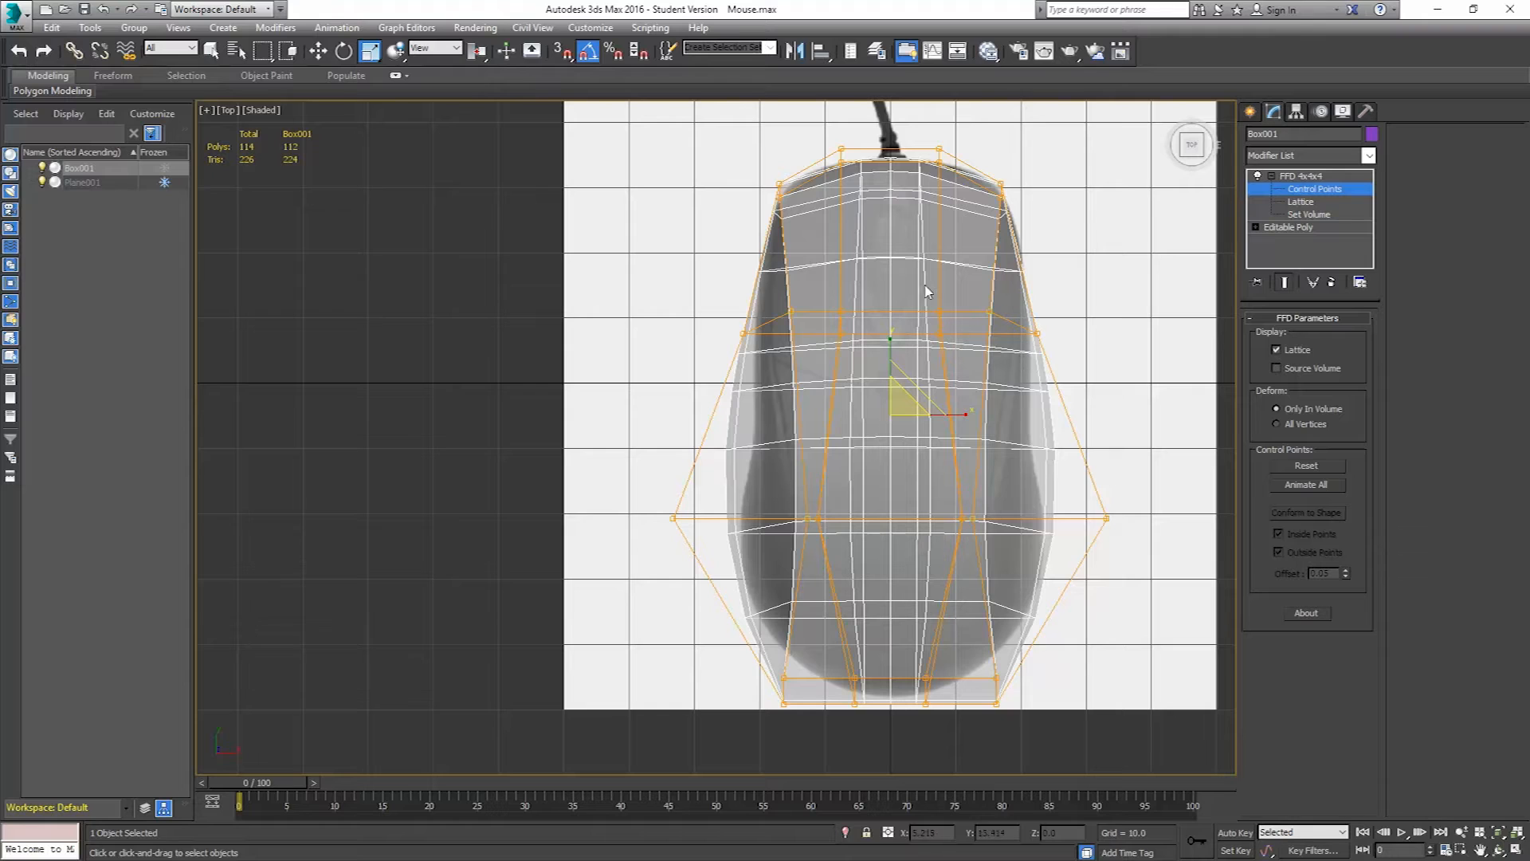
{"action": "right_click", "coordinate": [894, 267]}
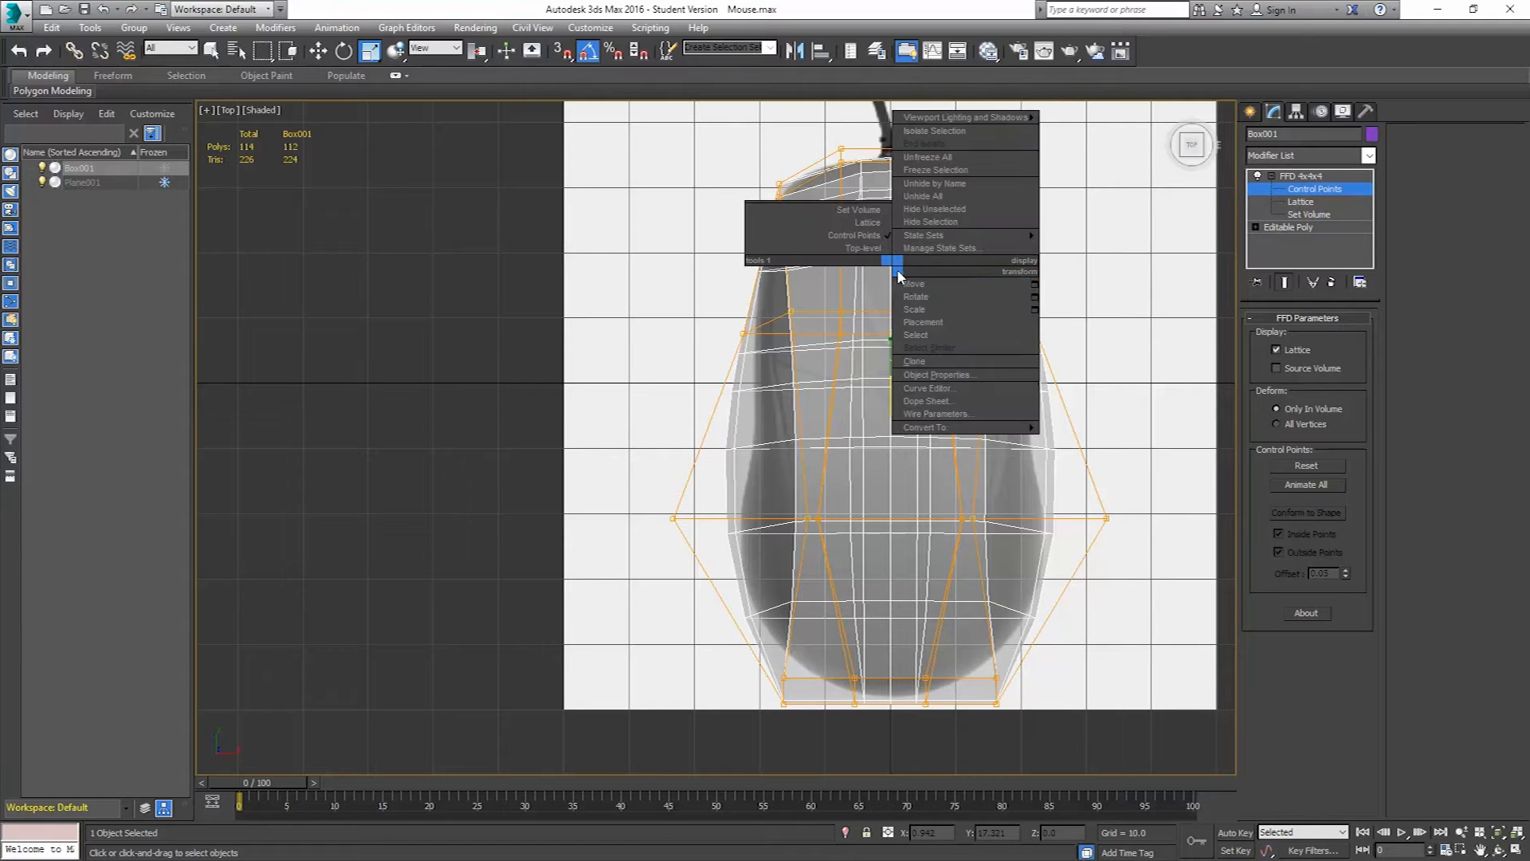
{"action": "mouse_move", "coordinate": [990, 428]}
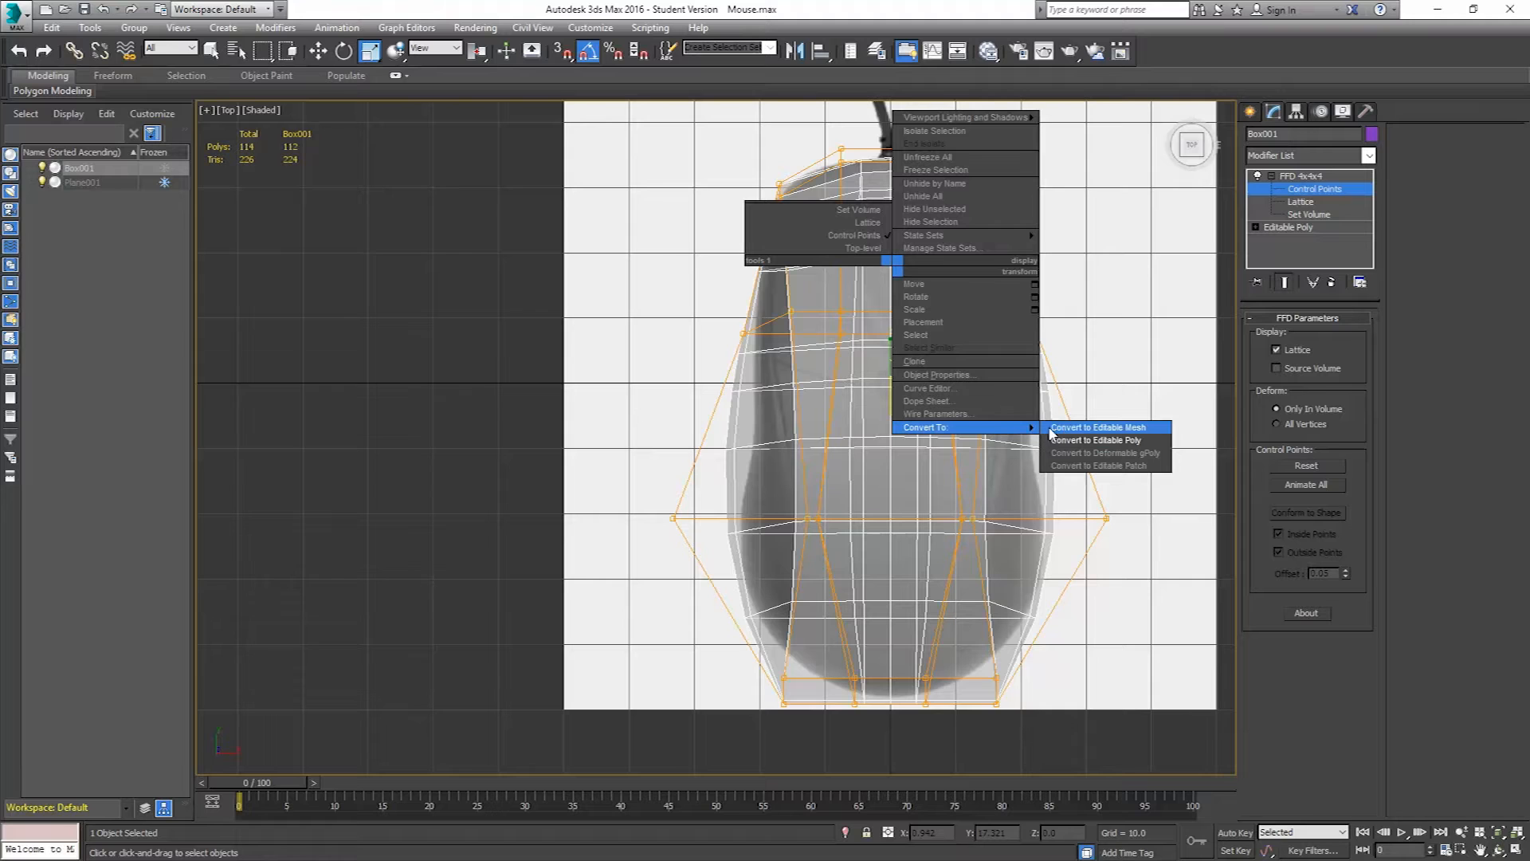
{"action": "left_click", "coordinate": [1105, 441]}
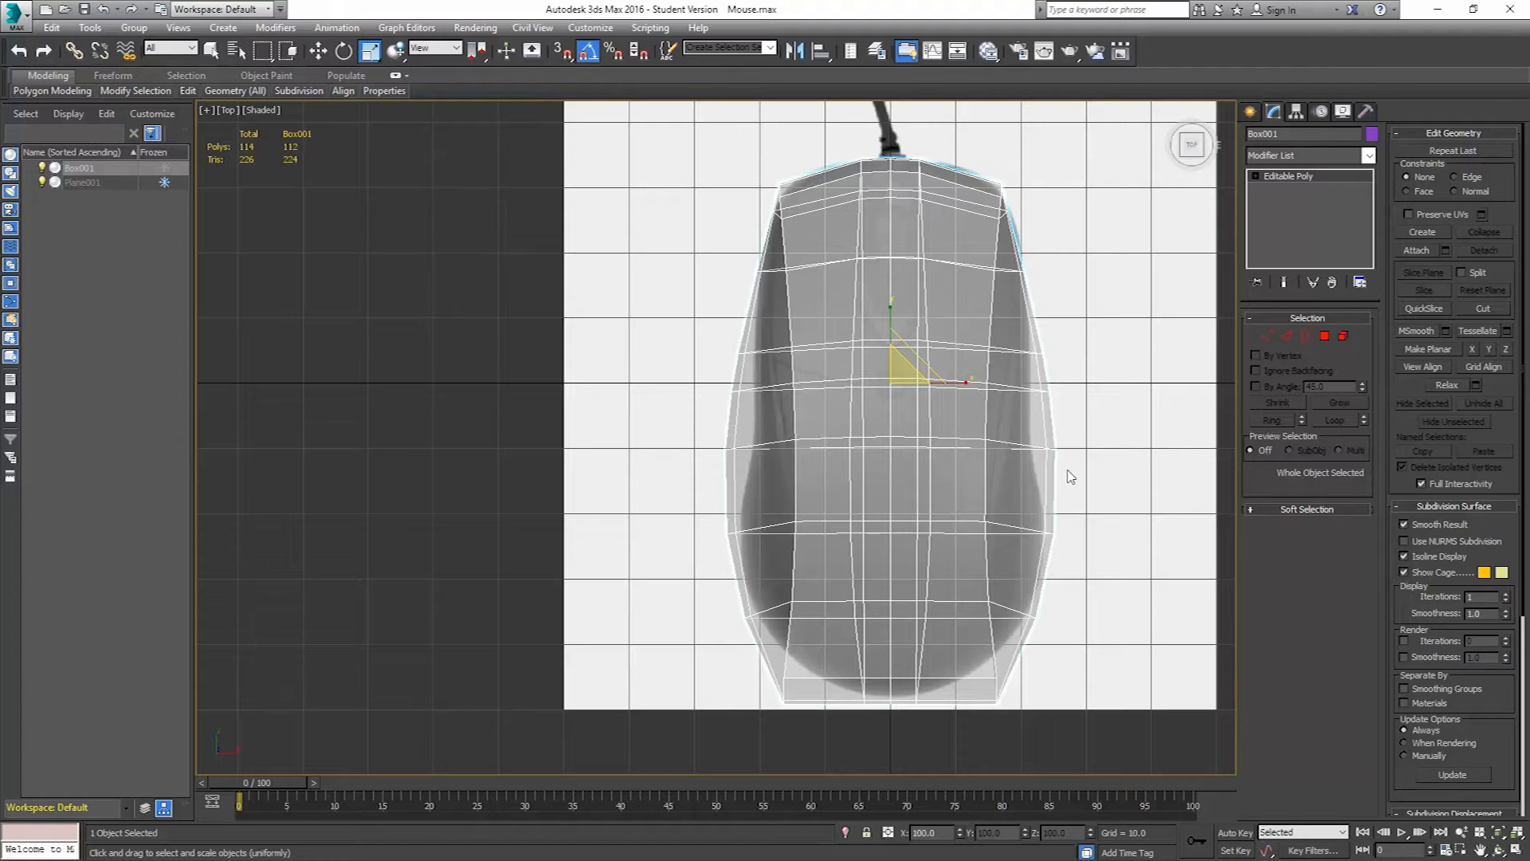
- At edge level, select the full edge loop around the mesh's middle and enable Soft Selection
{"action": "middle_click_drag", "start_coordinate": [1071, 477], "coordinate": [981, 399]}
{"action": "left_click", "coordinate": [1267, 336]}
{"action": "middle_click_drag", "start_coordinate": [1084, 337], "coordinate": [1088, 410]}
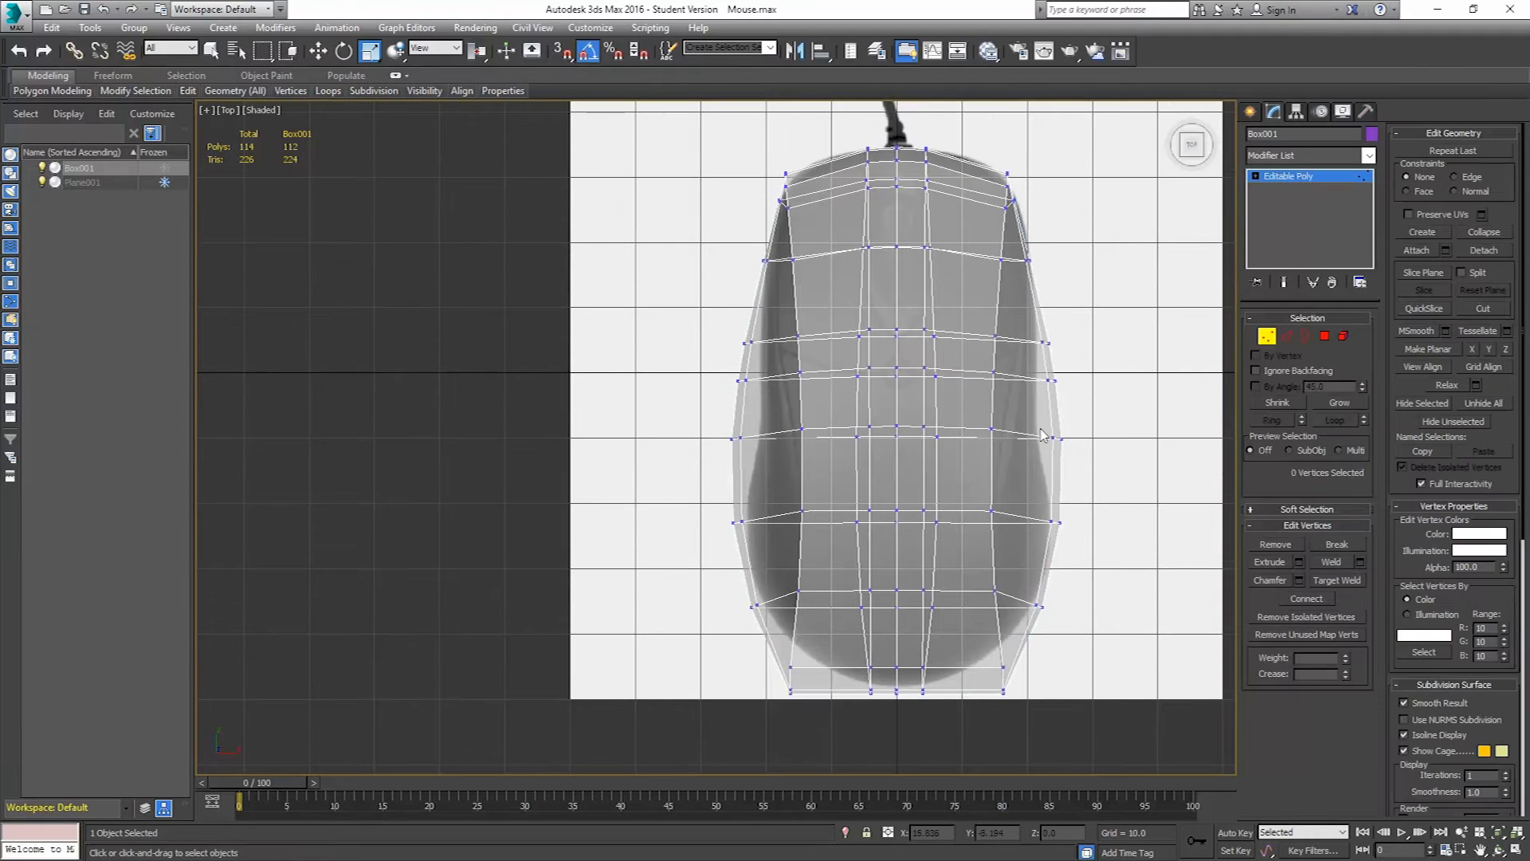
{"action": "left_click", "coordinate": [1287, 337]}
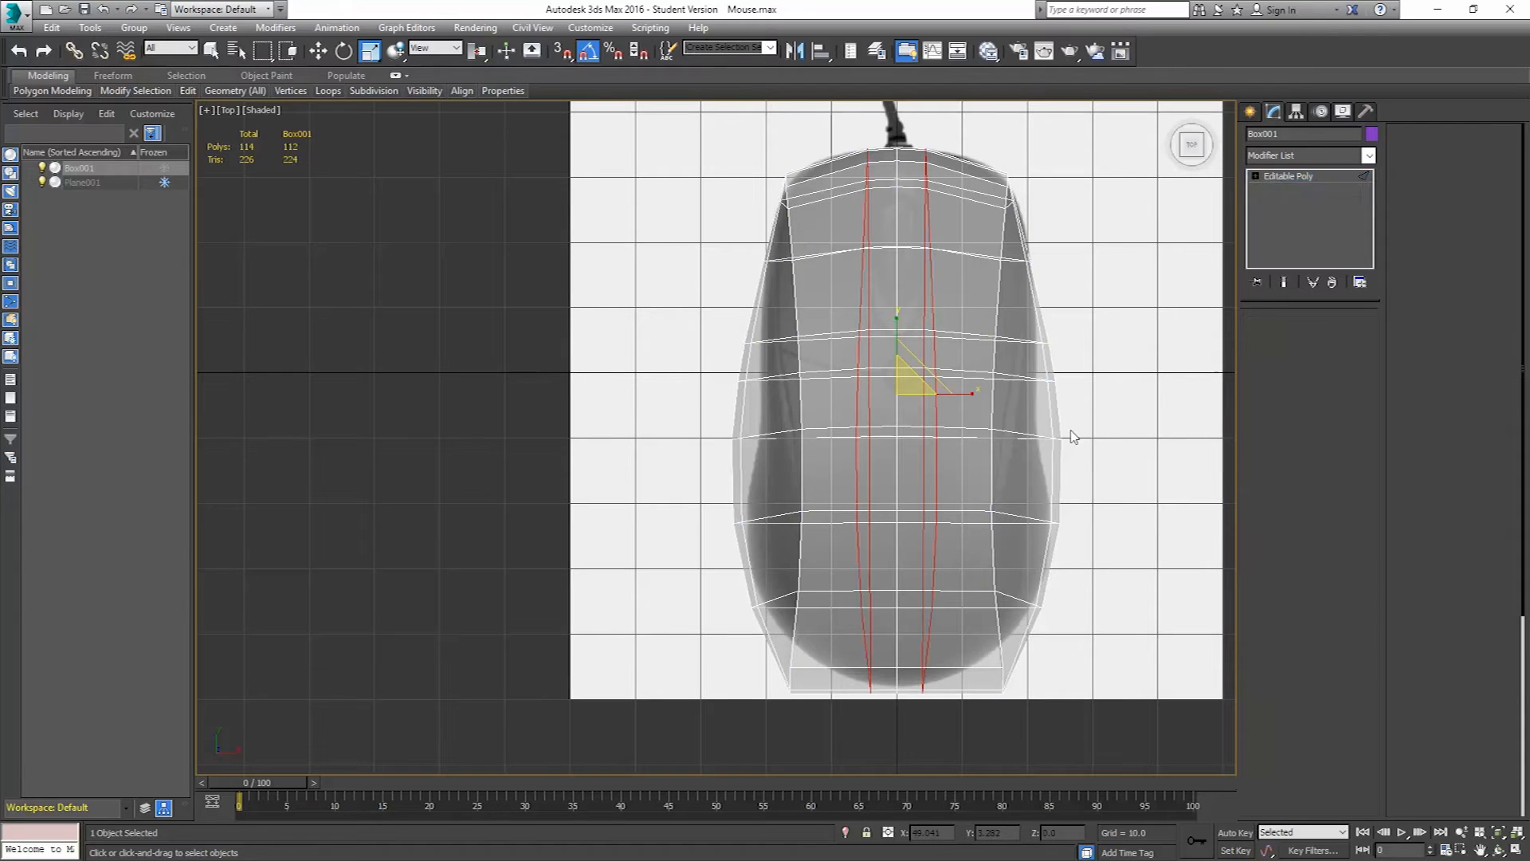
{"action": "double_click", "coordinate": [1010, 381]}
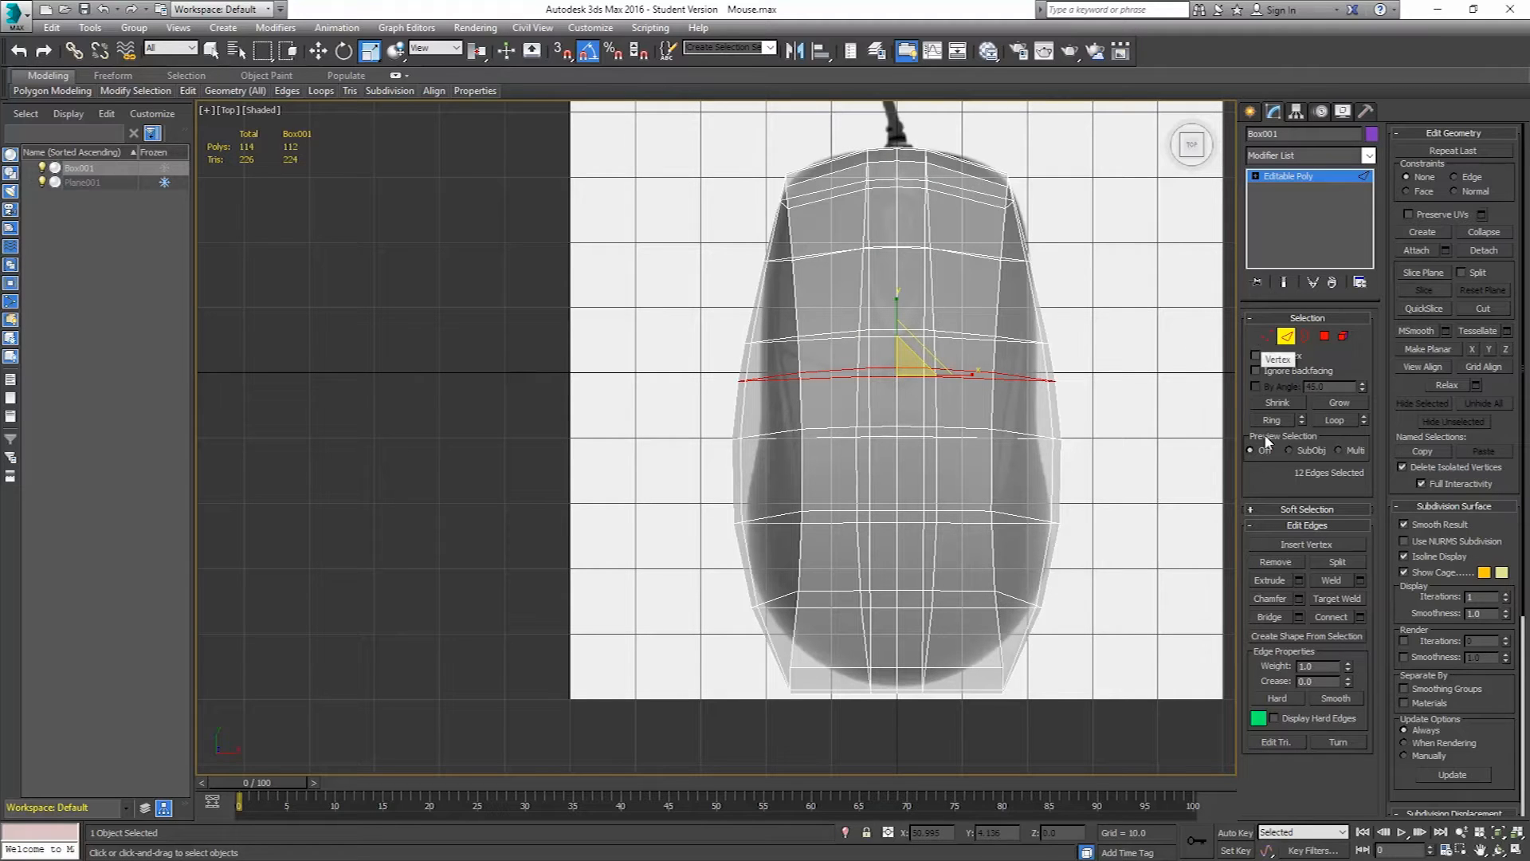
{"action": "left_click", "coordinate": [1283, 510]}
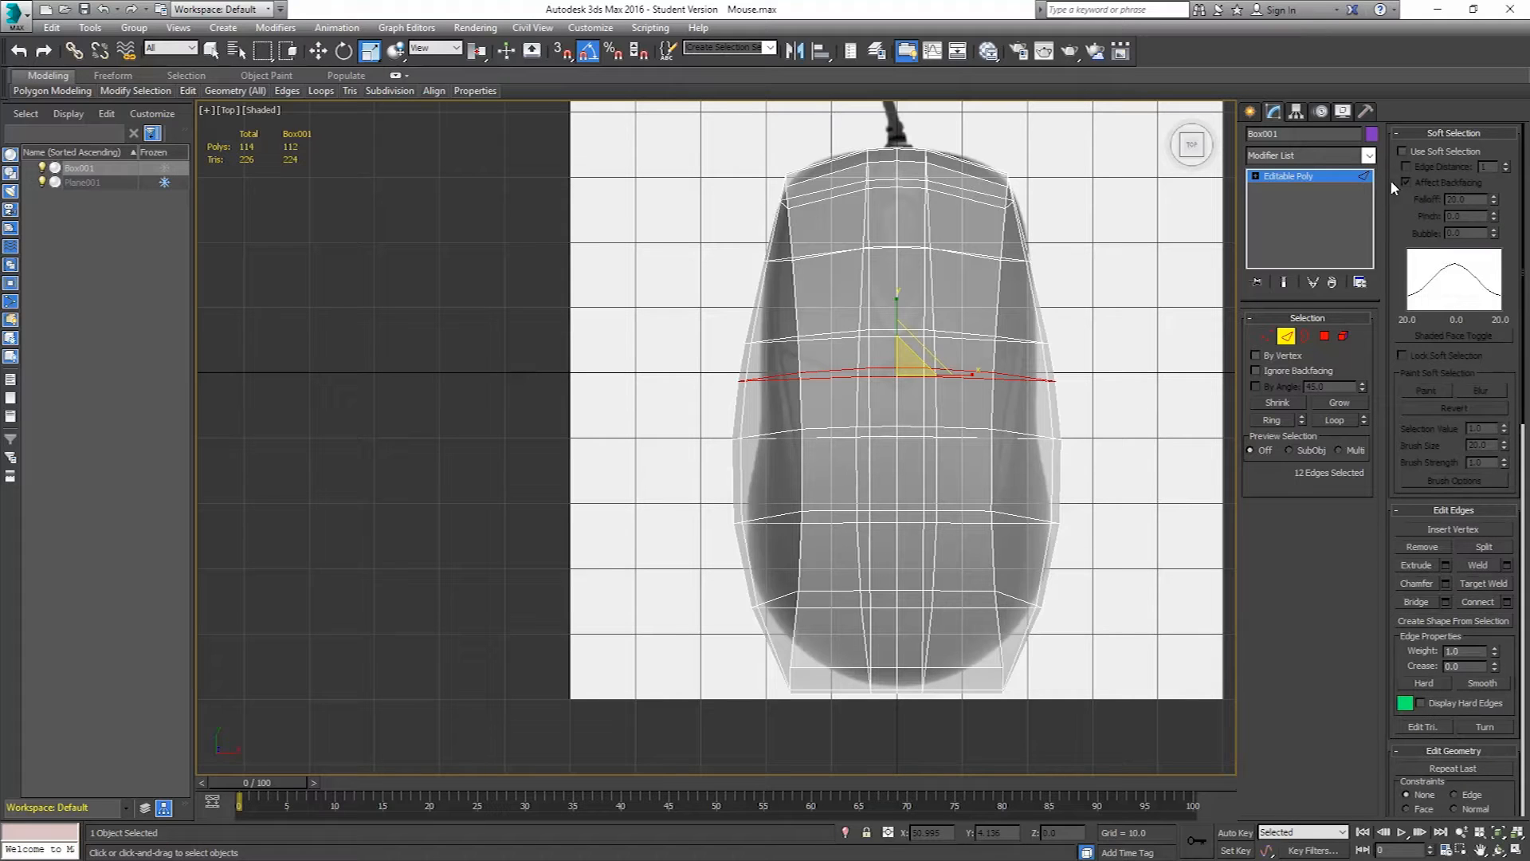
{"action": "left_click", "coordinate": [1423, 152]}
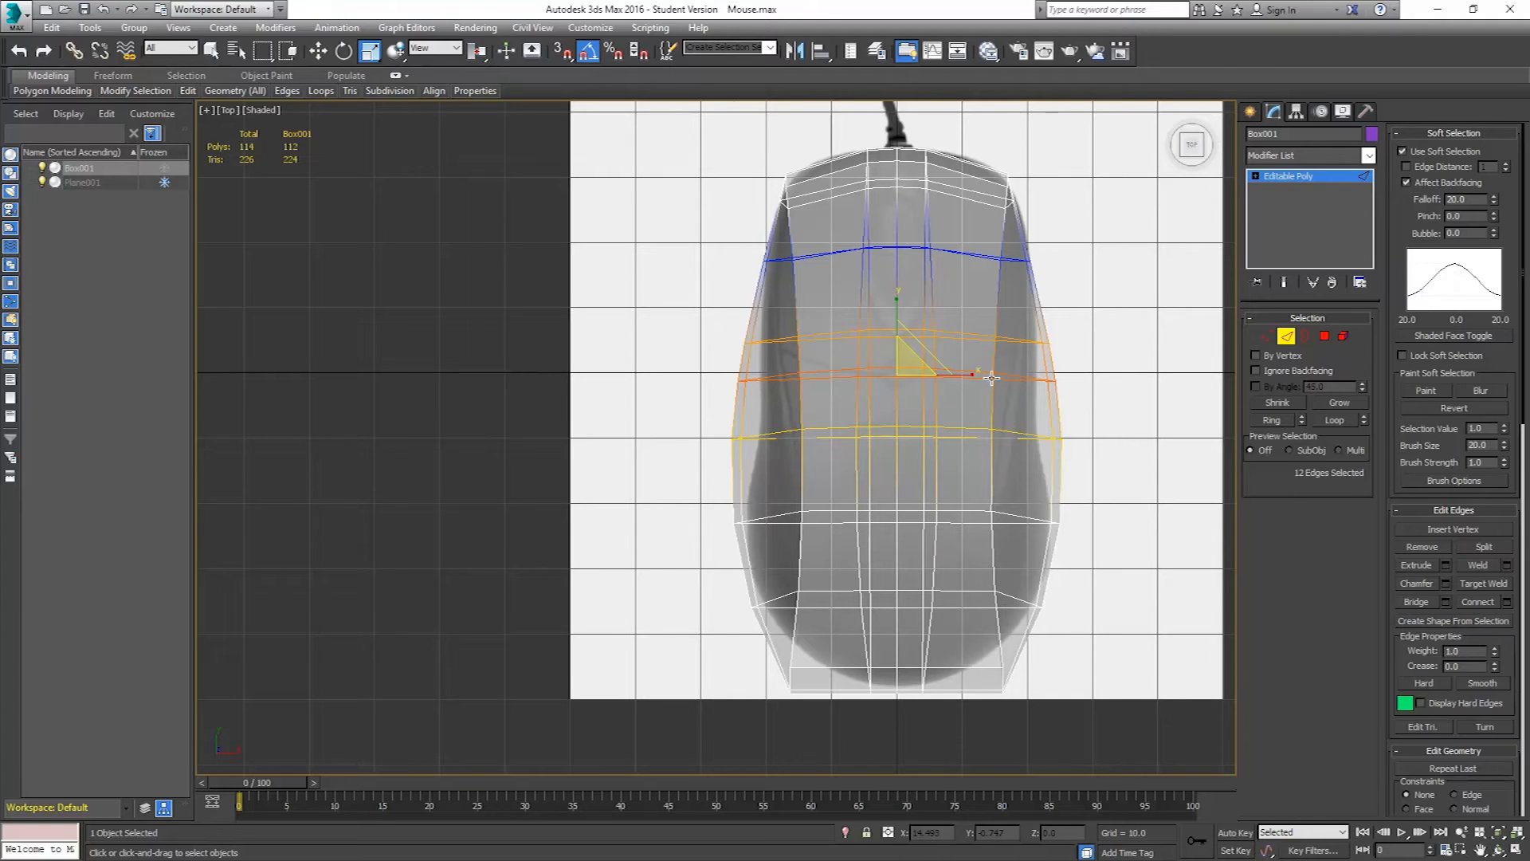
- Shape the waist along X by scaling the middle loop to about 86 percent, the loop behind to 92, and the middle loop again to 107
{"action": "middle_click_drag", "start_coordinate": [992, 378], "coordinate": [960, 395]}
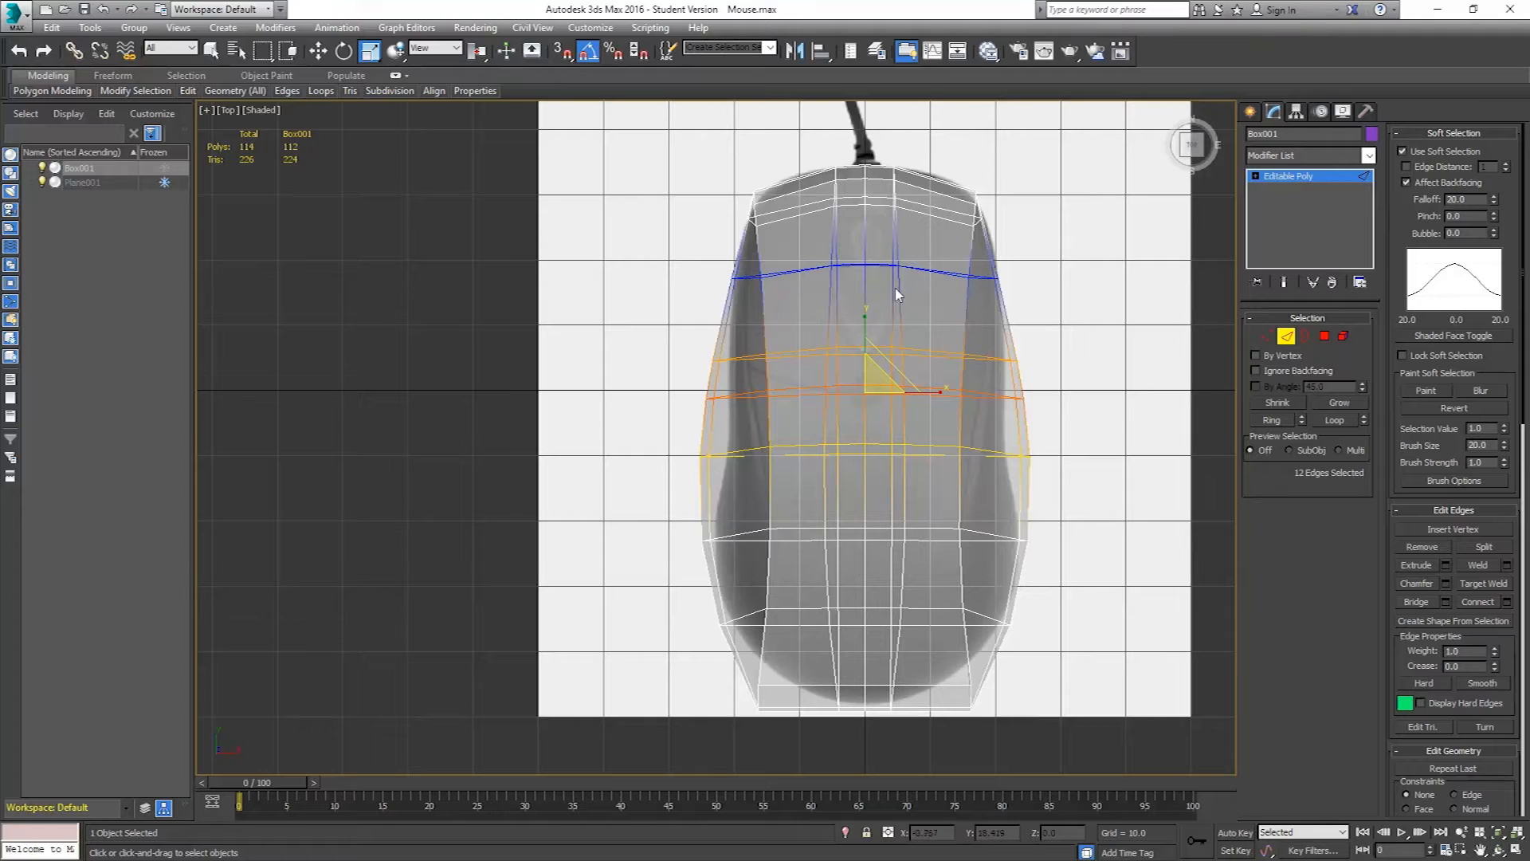
{"action": "left_click_drag", "start_coordinate": [939, 389], "coordinate": [922, 396]}
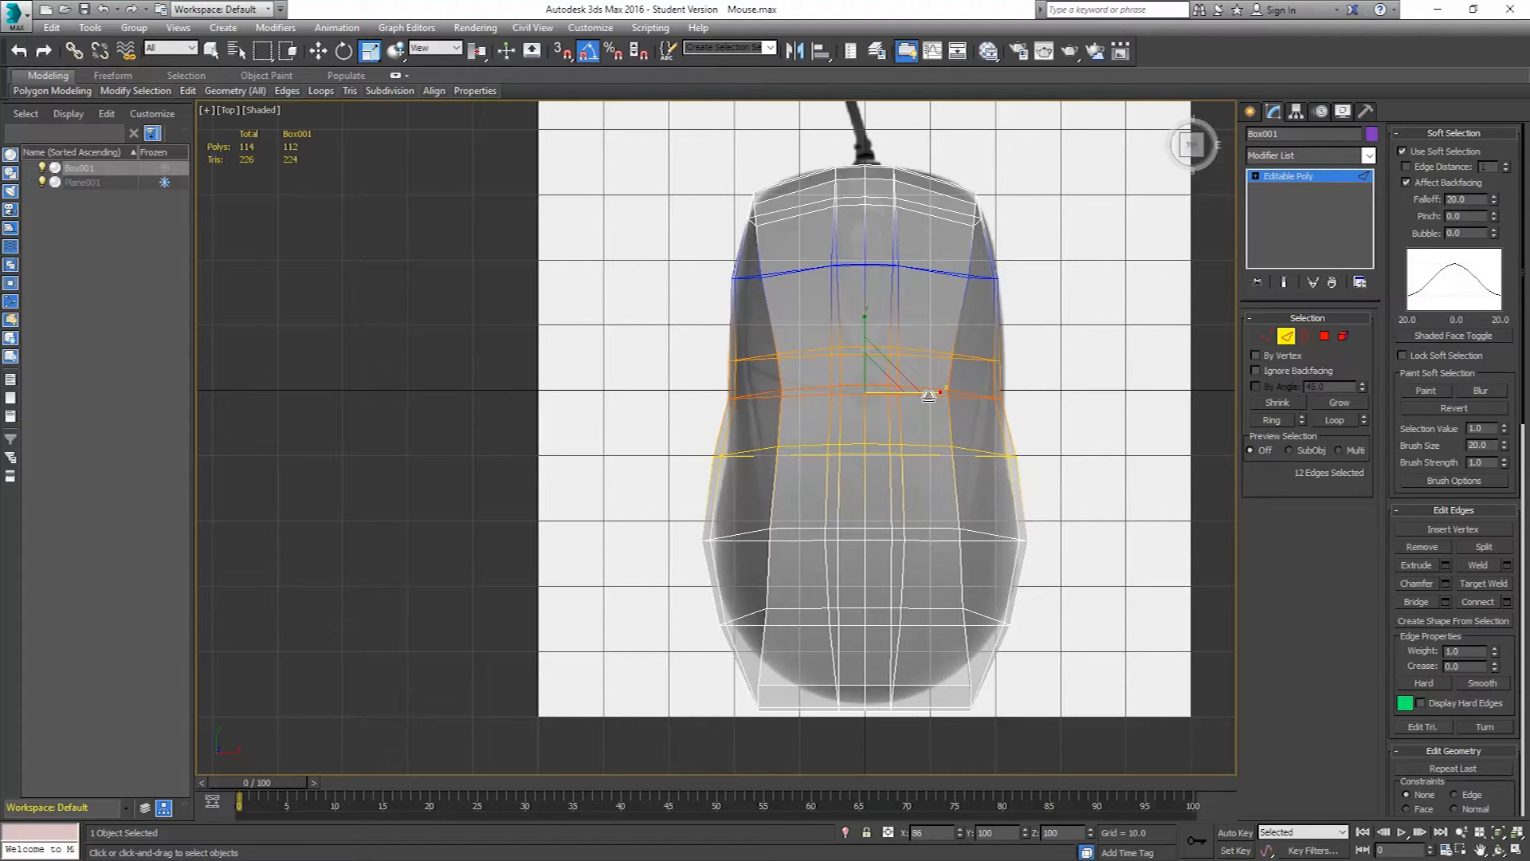
{"action": "double_click", "coordinate": [979, 454]}
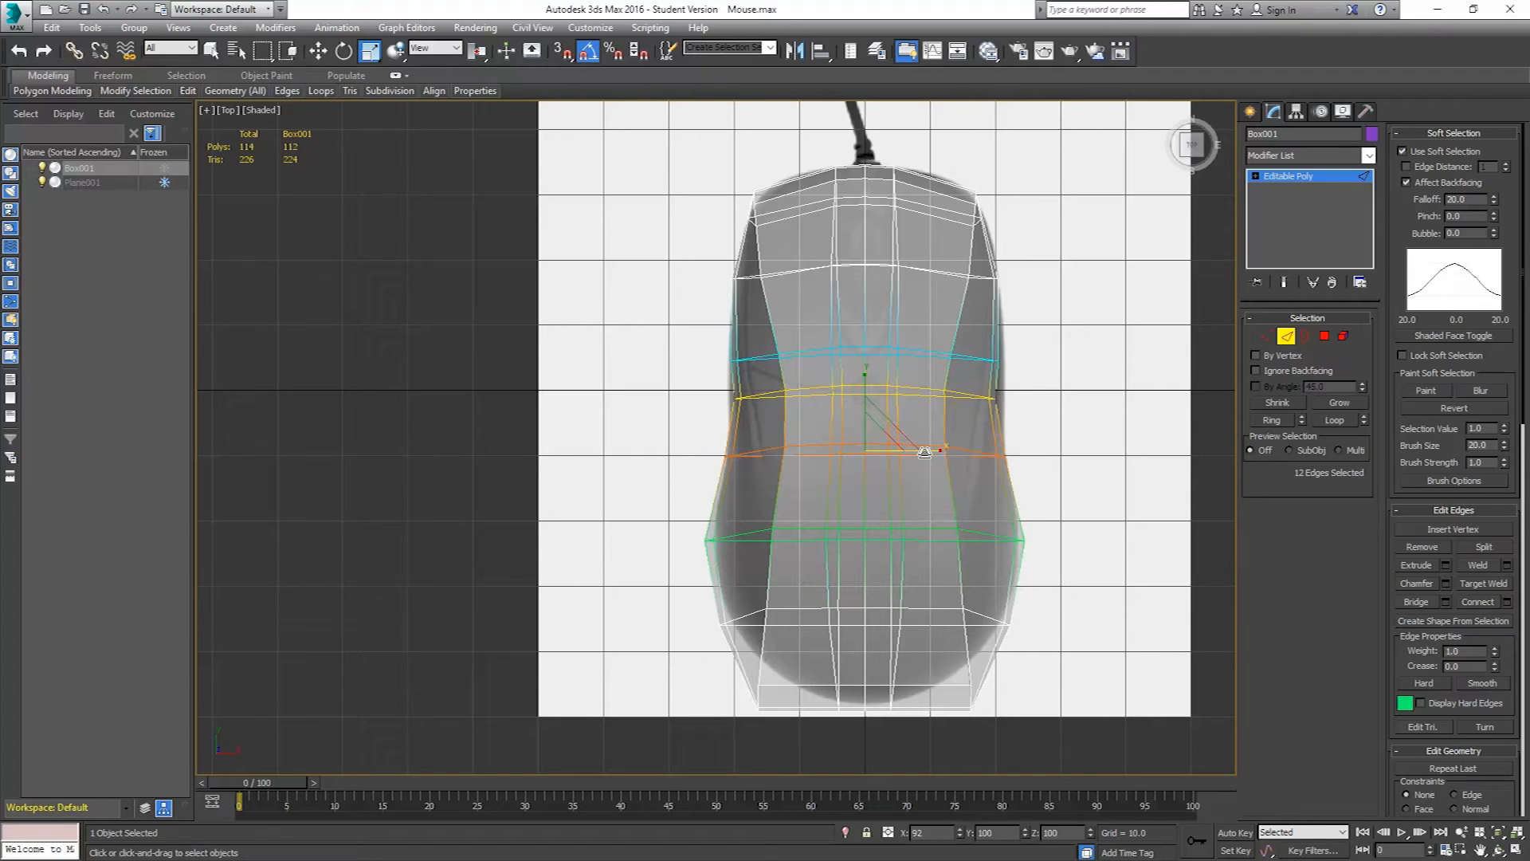
{"action": "double_click", "coordinate": [969, 393]}
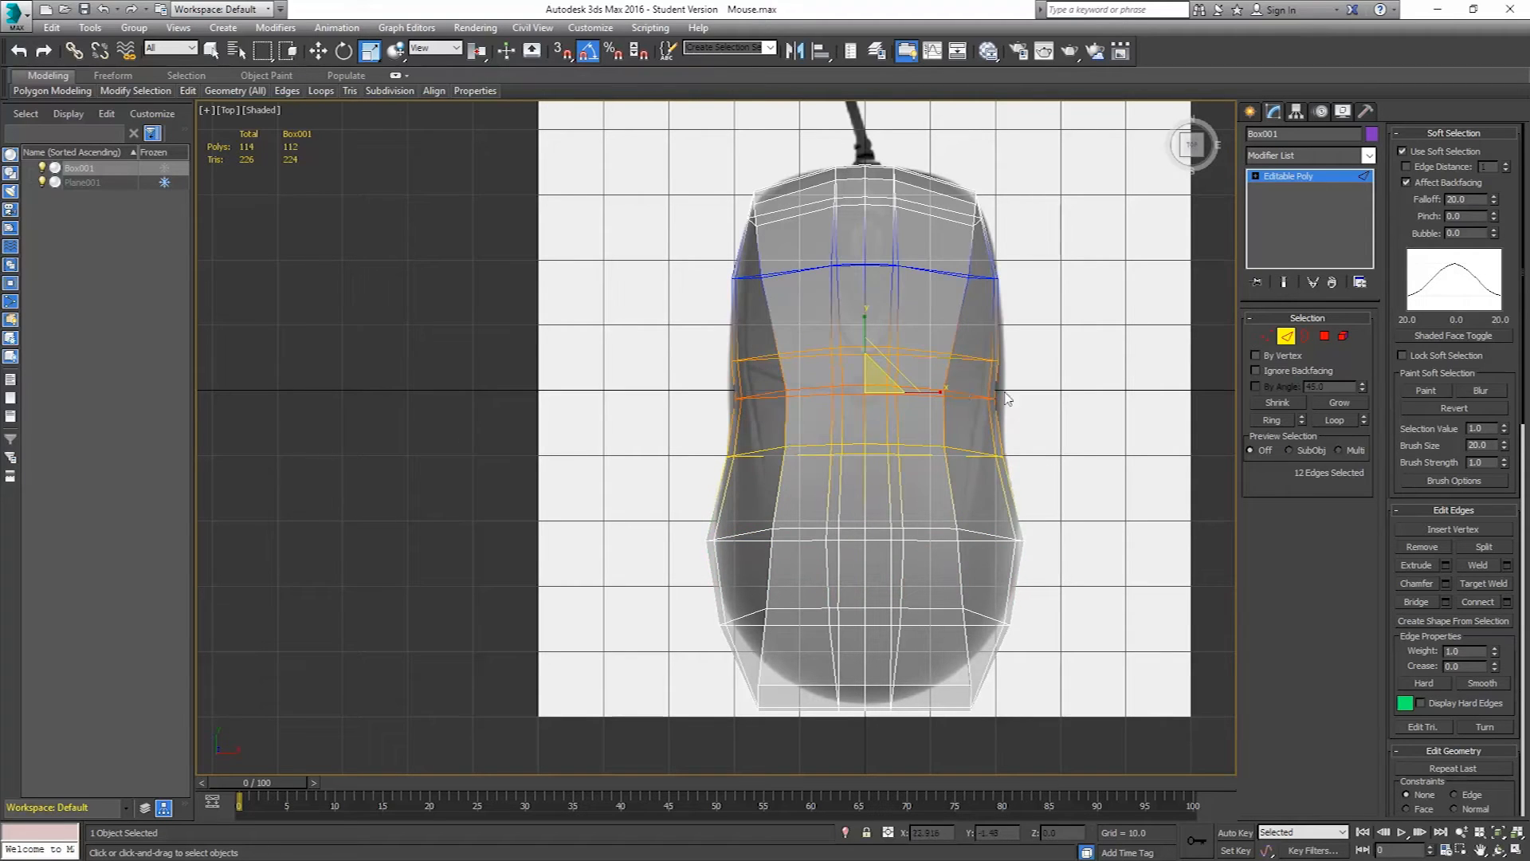
{"action": "left_click_drag", "start_coordinate": [939, 393], "coordinate": [942, 393]}
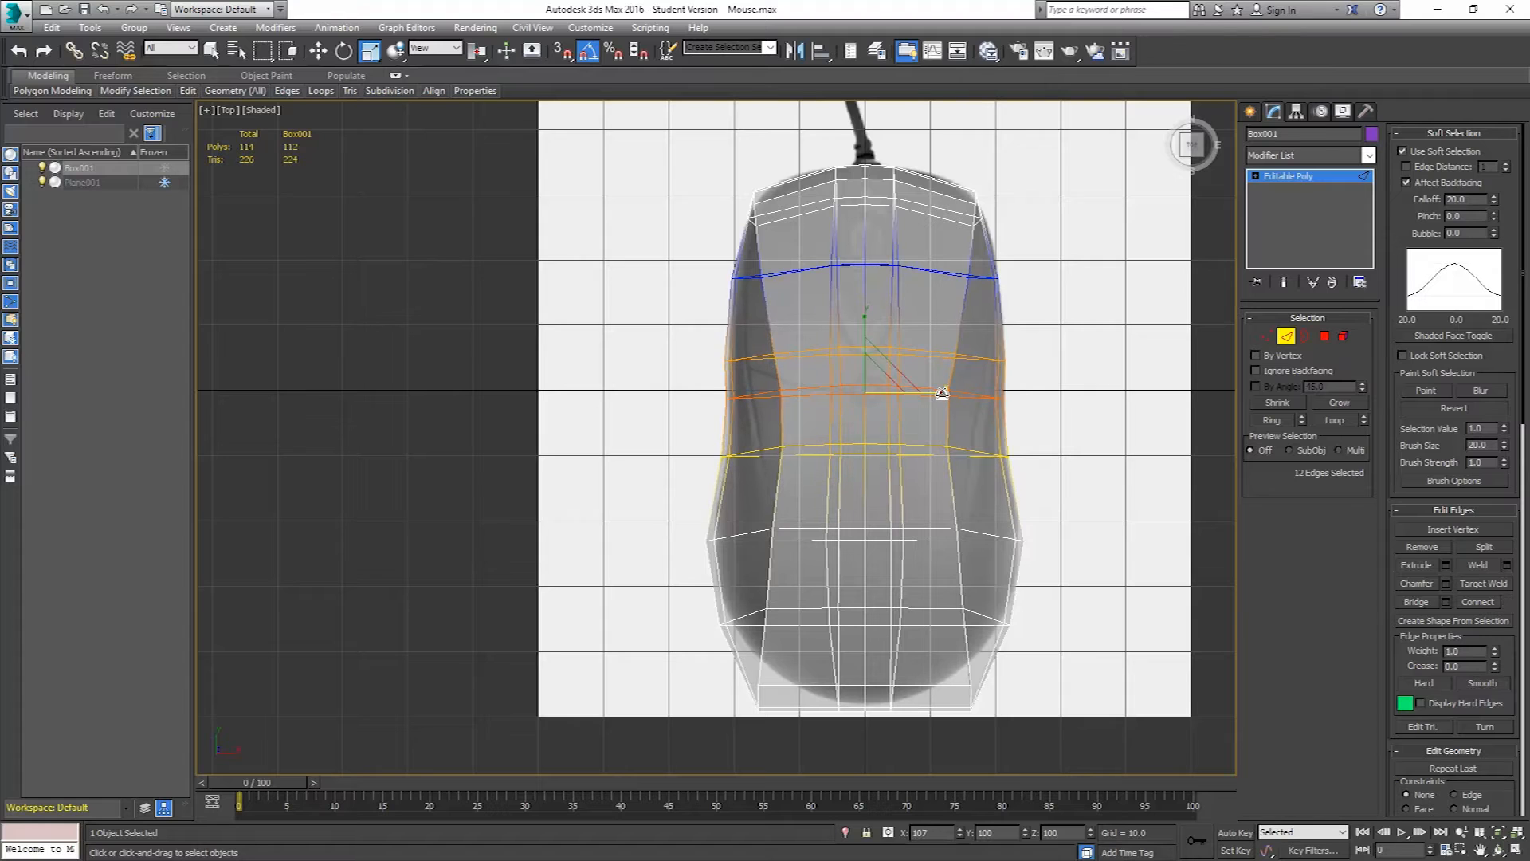
- Scale the rear end's top edges to about 63 percent along X, and select the edge loop around the widest rear section
{"action": "middle_click_drag", "start_coordinate": [1030, 519], "coordinate": [1035, 366]}
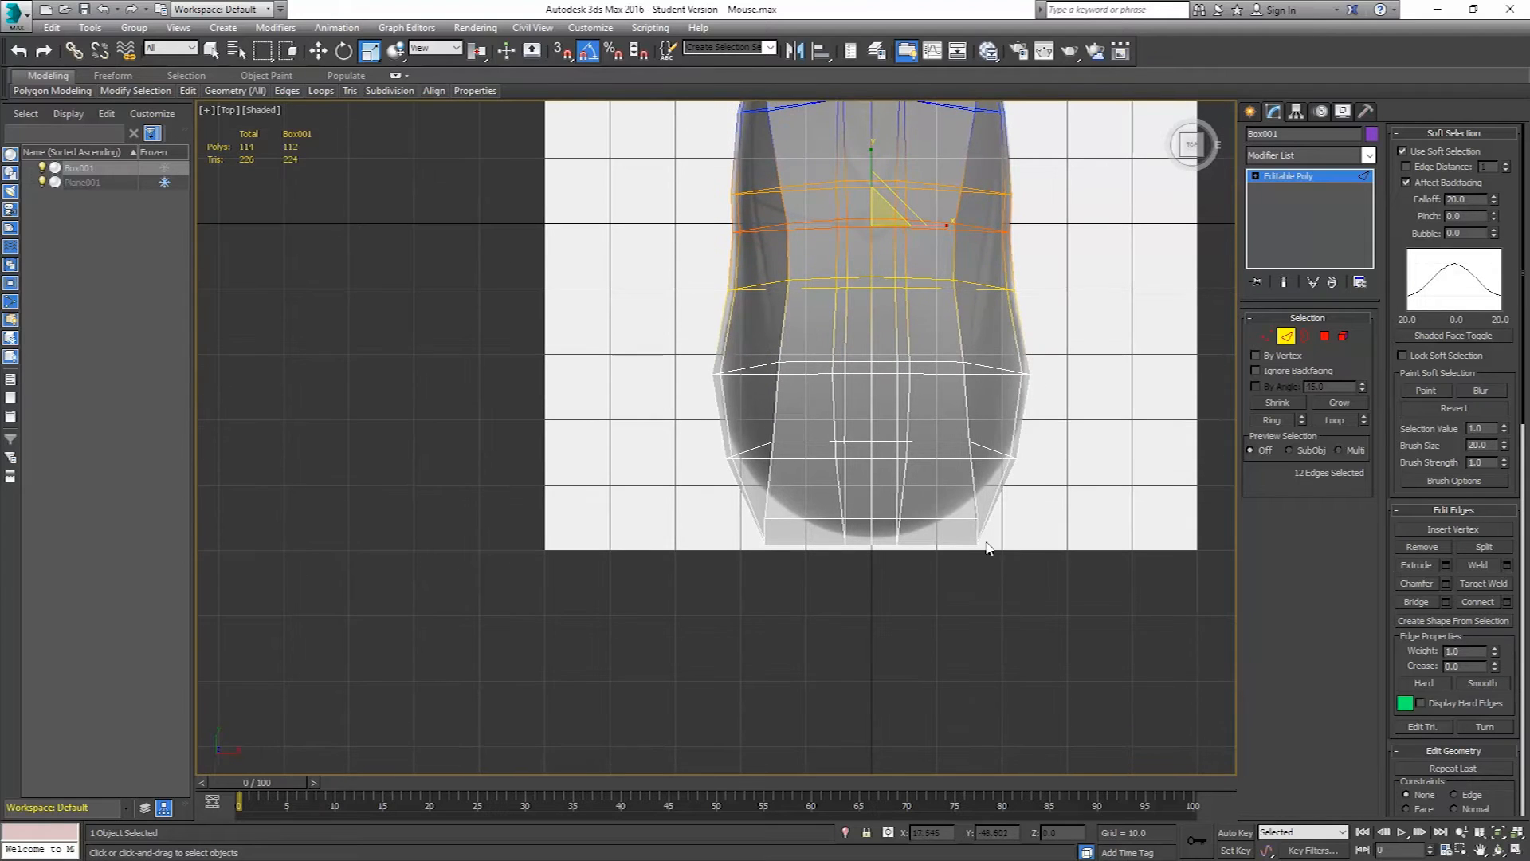
{"action": "double_click", "coordinate": [954, 544]}
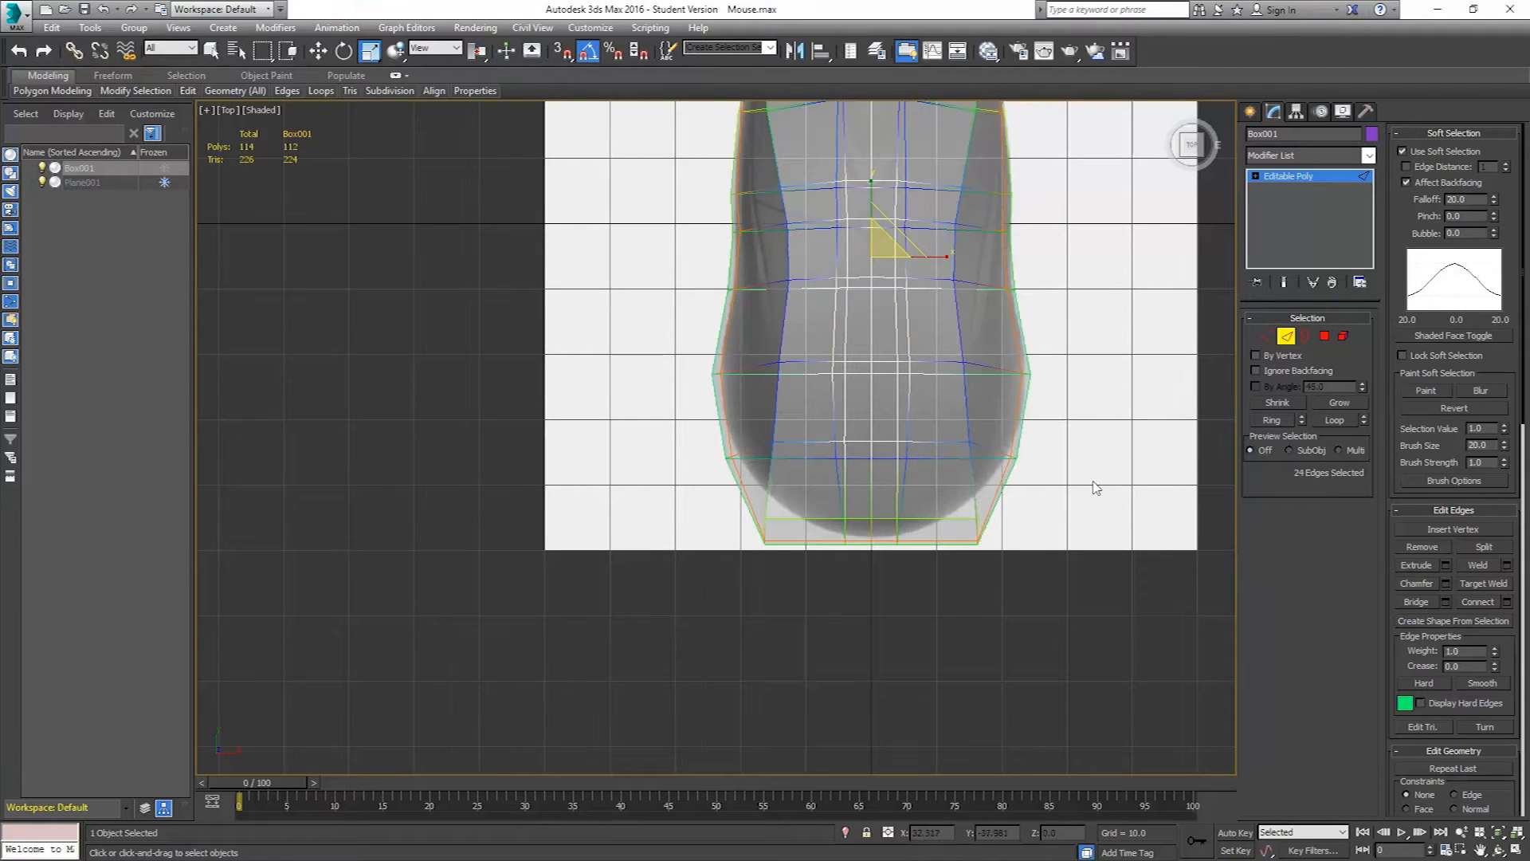
{"action": "double_click", "coordinate": [945, 519]}
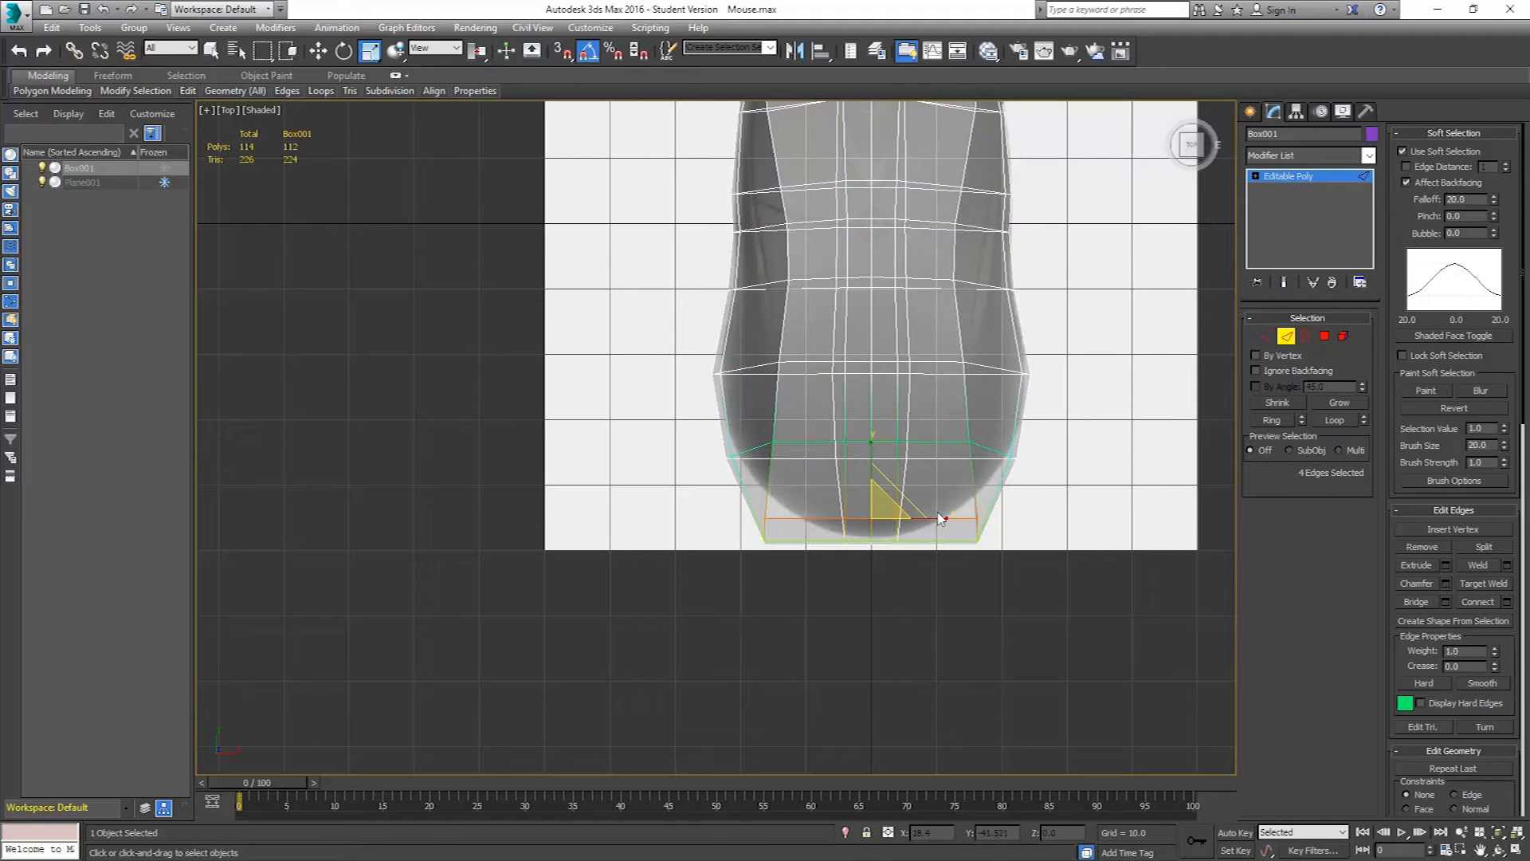
{"action": "left_click_drag", "start_coordinate": [932, 519], "coordinate": [901, 519]}
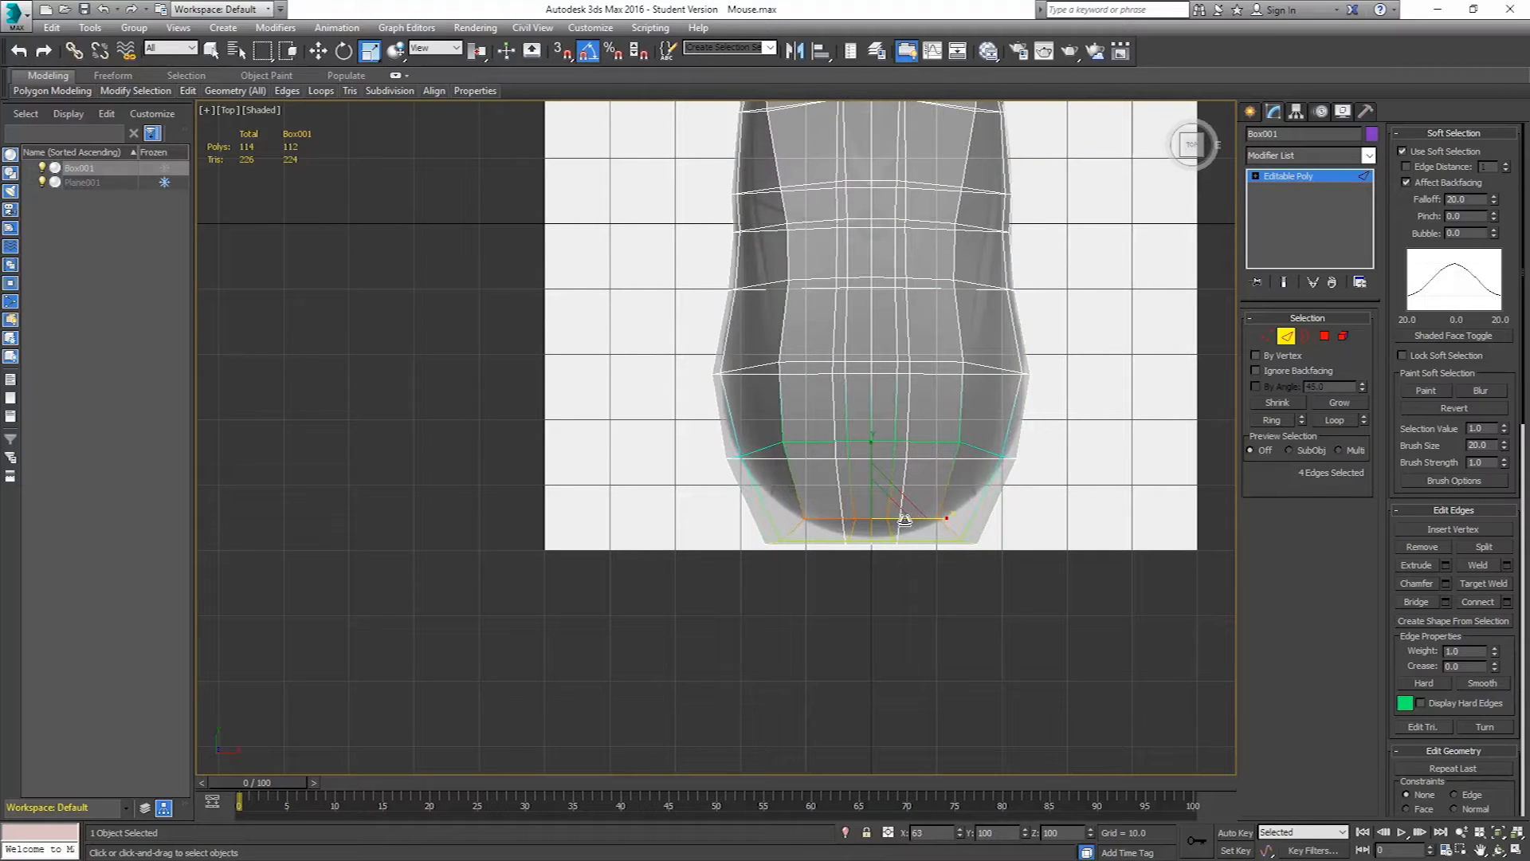
{"action": "double_click", "coordinate": [803, 364]}
{"action": "middle_click_drag", "start_coordinate": [975, 451], "coordinate": [978, 363]}
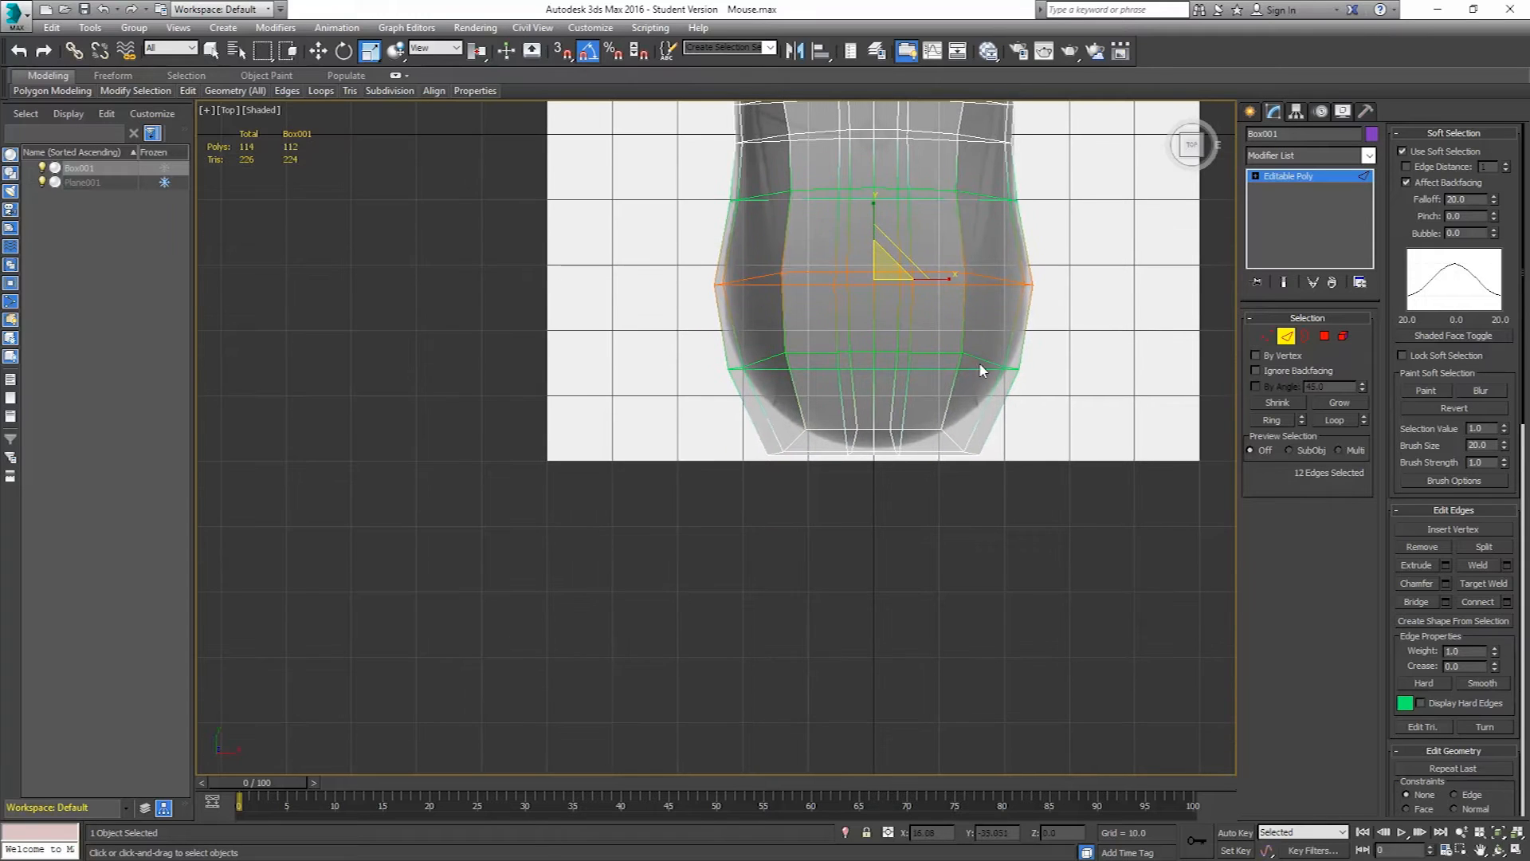
- At vertex level, scale the two pairs of lower rear corner vertices inward along X and move them about 3.2 units forward in Y
{"action": "left_click", "coordinate": [1266, 335]}
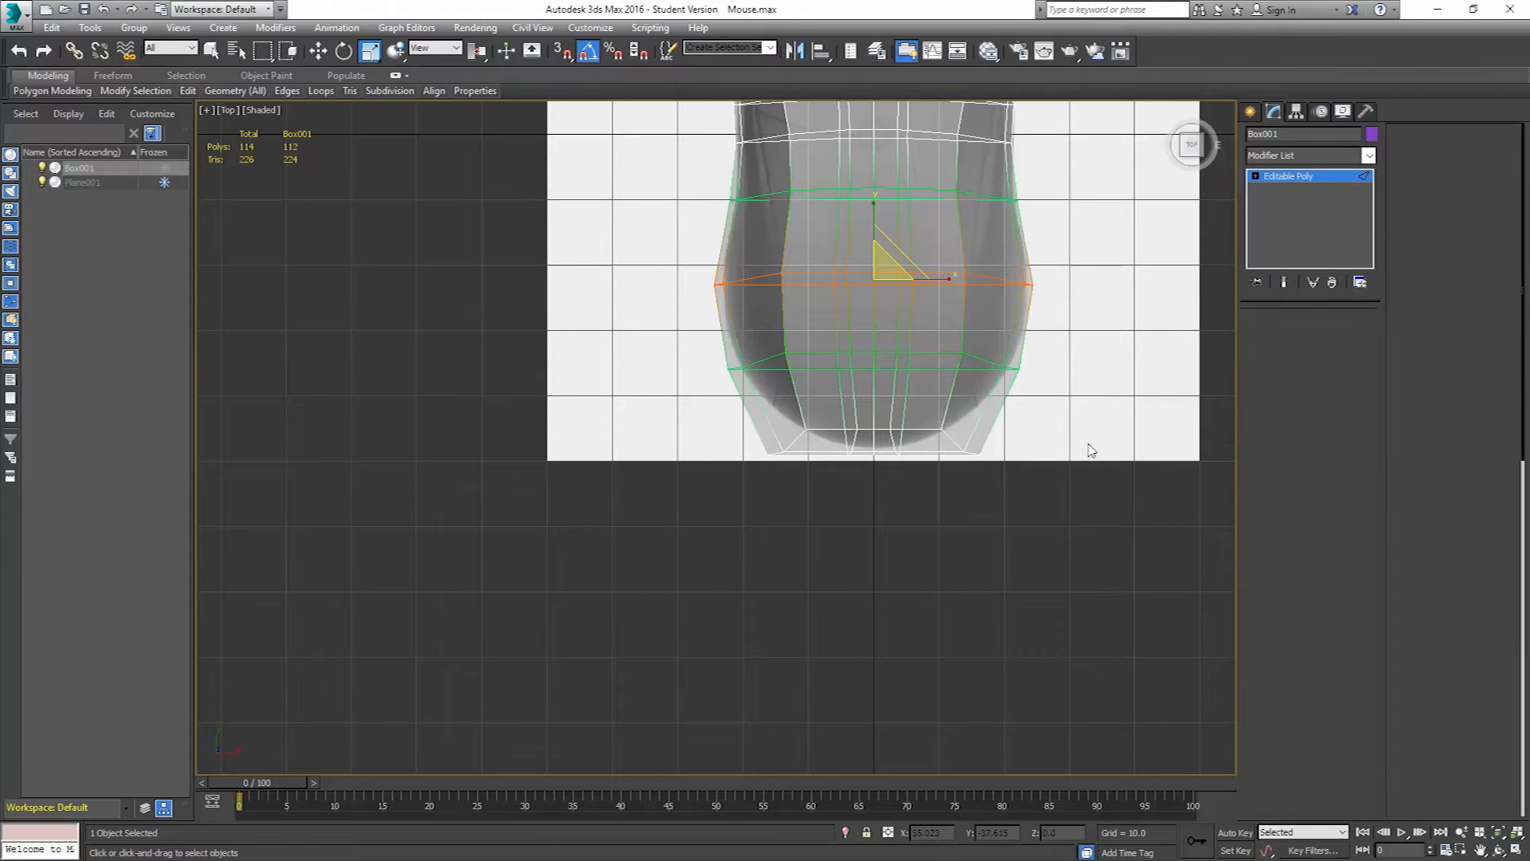
{"action": "left_click_drag", "start_coordinate": [1018, 438], "coordinate": [944, 473]}
{"action": "left_click_drag", "start_coordinate": [728, 441], "coordinate": [800, 475], "text": "ctrl"}
{"action": "left_click_drag", "start_coordinate": [945, 425], "coordinate": [924, 425]}
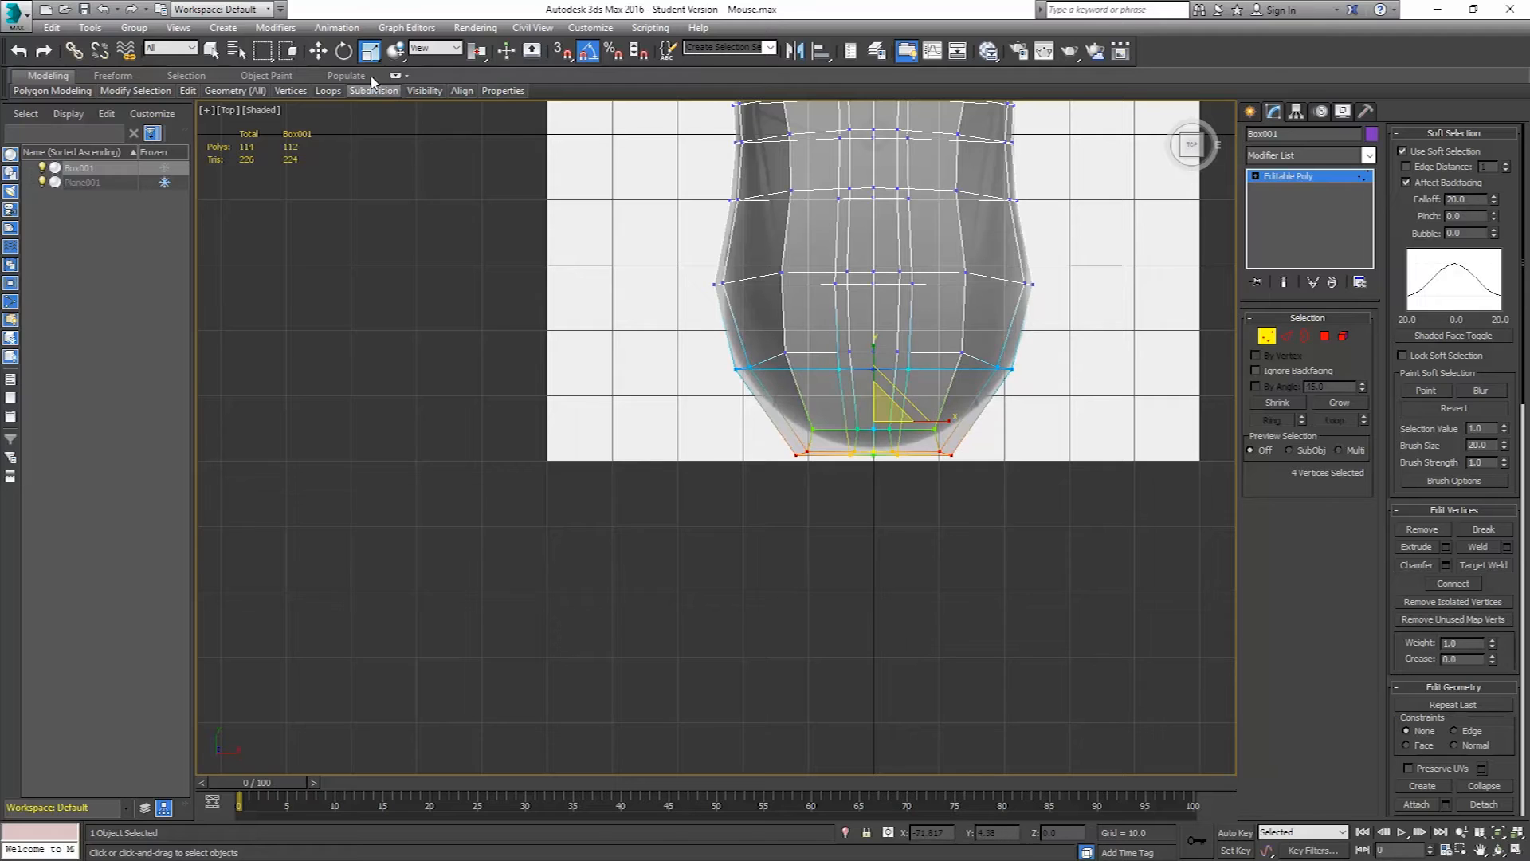
{"action": "key", "text": "w"}
{"action": "left_click_drag", "start_coordinate": [874, 359], "coordinate": [874, 342]}
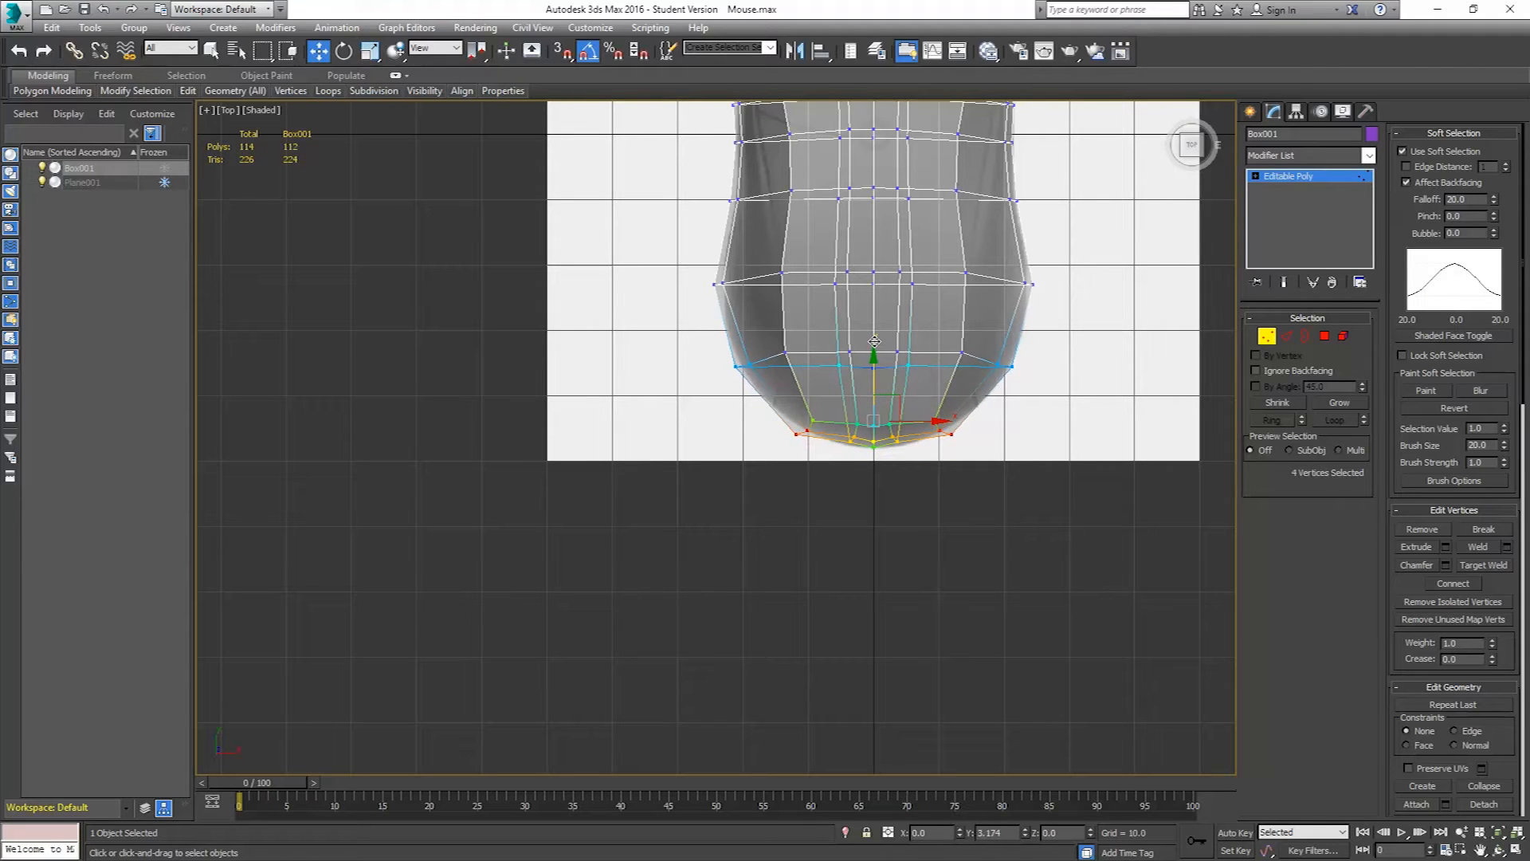
- Try to scale the two upper side vertices of the widest rear section outward along X
{"action": "middle_click_drag", "start_coordinate": [930, 332], "coordinate": [930, 427]}
{"action": "middle_click_drag", "start_coordinate": [929, 263], "coordinate": [971, 381]}
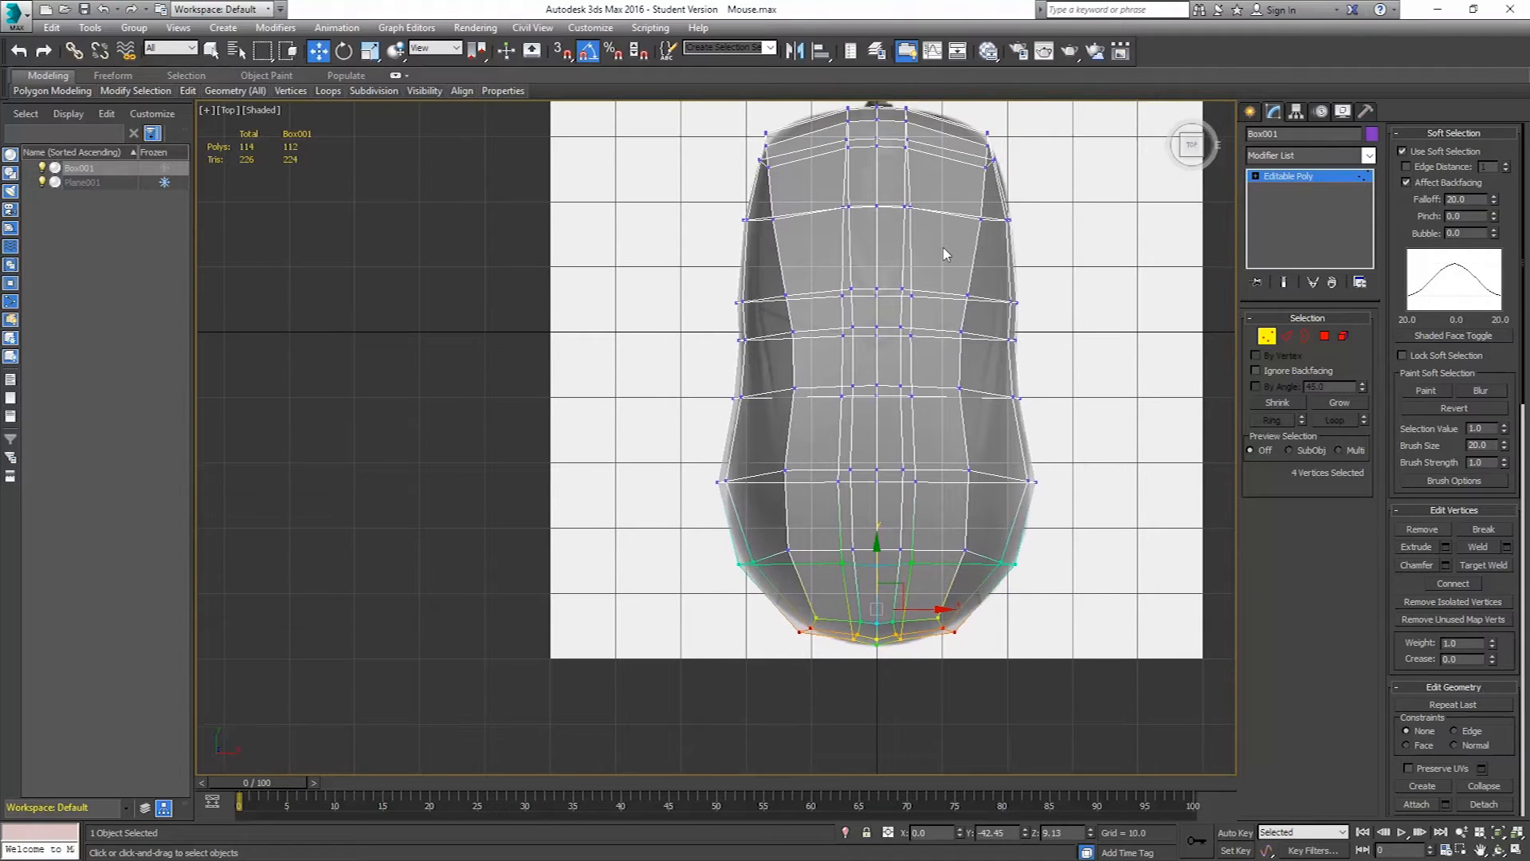
{"action": "middle_click_drag", "start_coordinate": [943, 253], "coordinate": [982, 404]}
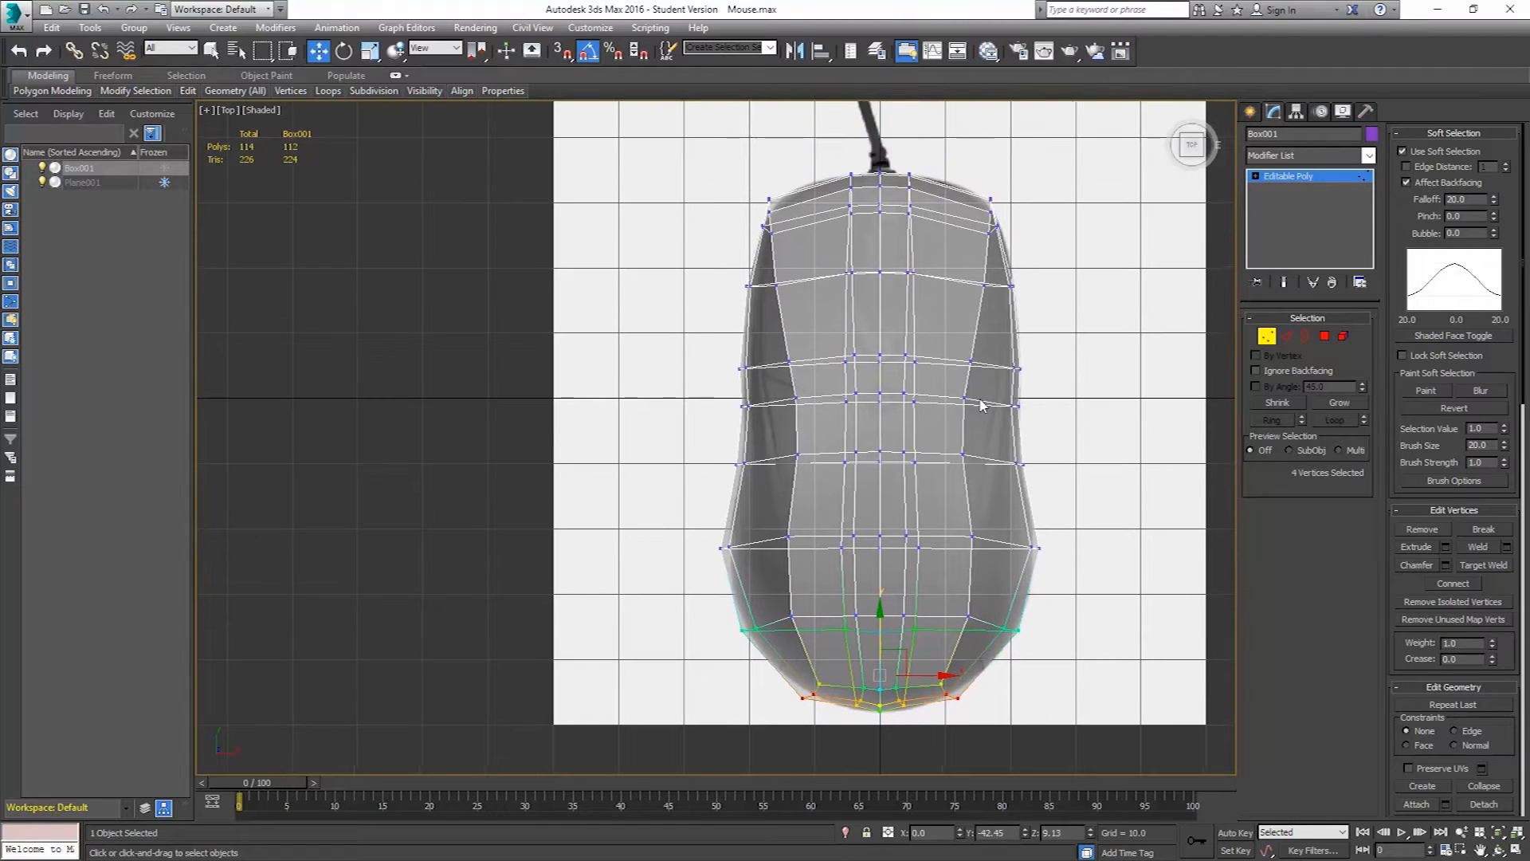
{"action": "left_click", "coordinate": [971, 535]}
{"action": "left_click", "coordinate": [786, 535], "text": "ctrl"}
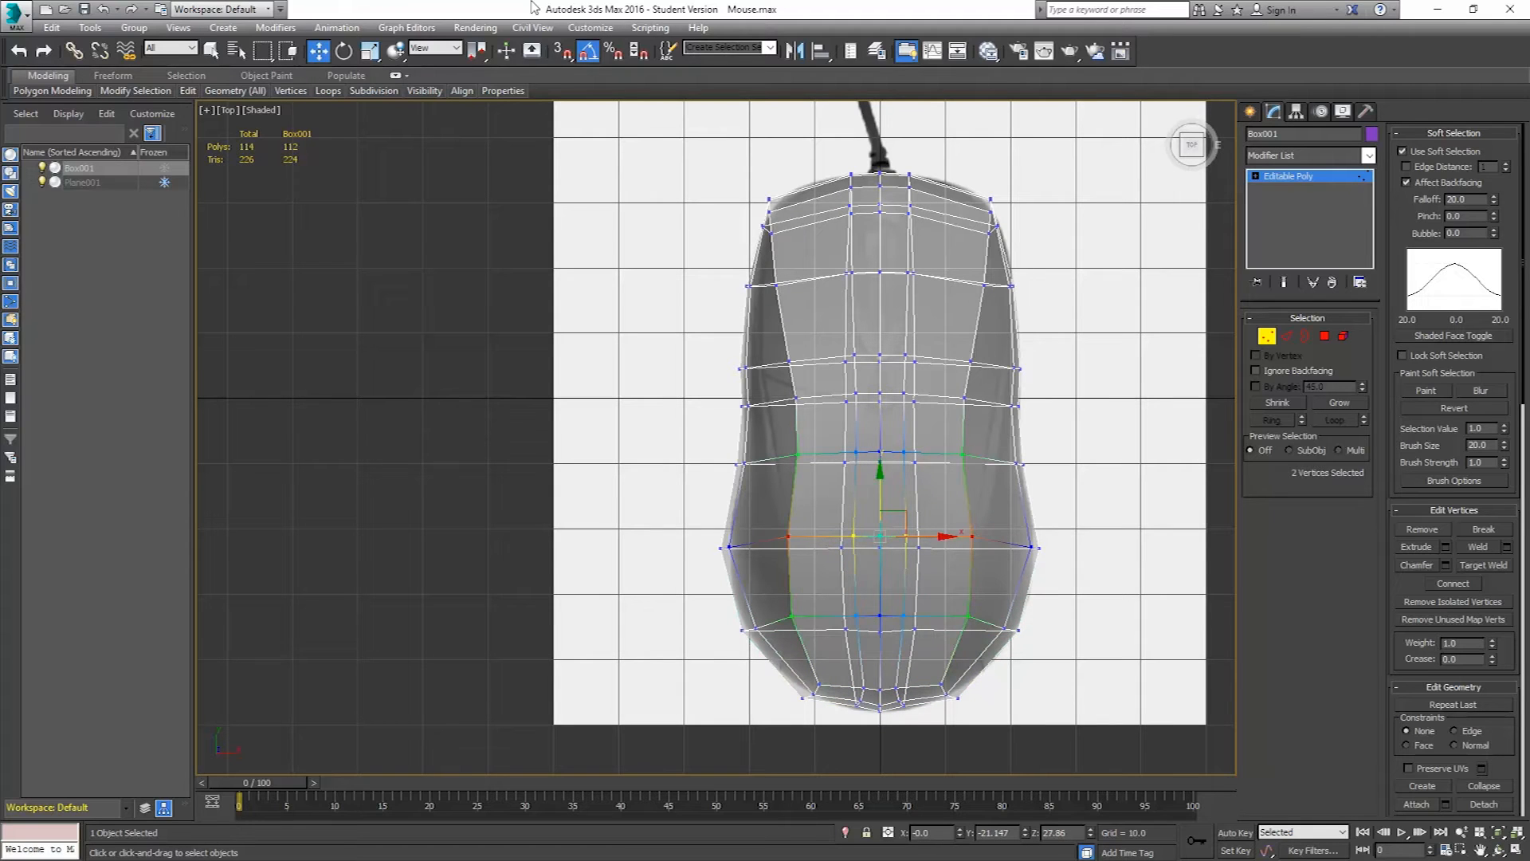
{"action": "left_click", "coordinate": [373, 56]}
{"action": "mouse_move", "coordinate": [939, 535]}
{"action": "left_mouse_down"}
{"action": "mouse_move", "coordinate": [974, 534]}
{"action": "mouse_move", "coordinate": [942, 538]}
{"action": "mouse_move", "coordinate": [957, 535]}
{"action": "left_mouse_up"}
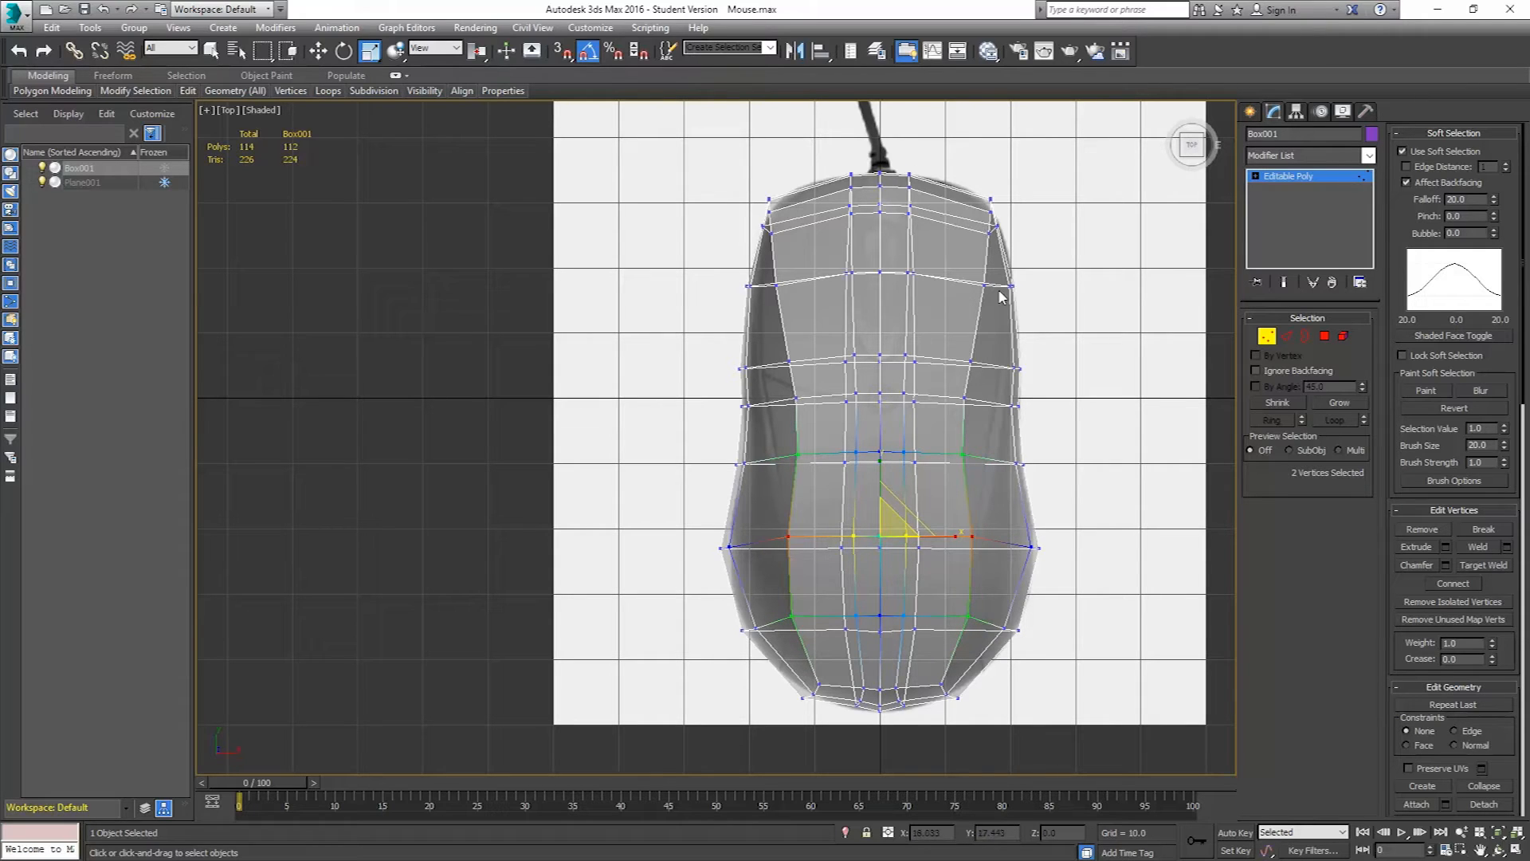
- Widen the front half's top by scaling two pairs of upper side vertices, ahead of the waist, outward along X
{"action": "left_click", "coordinate": [971, 361]}
{"action": "left_click", "coordinate": [789, 361], "text": "ctrl"}
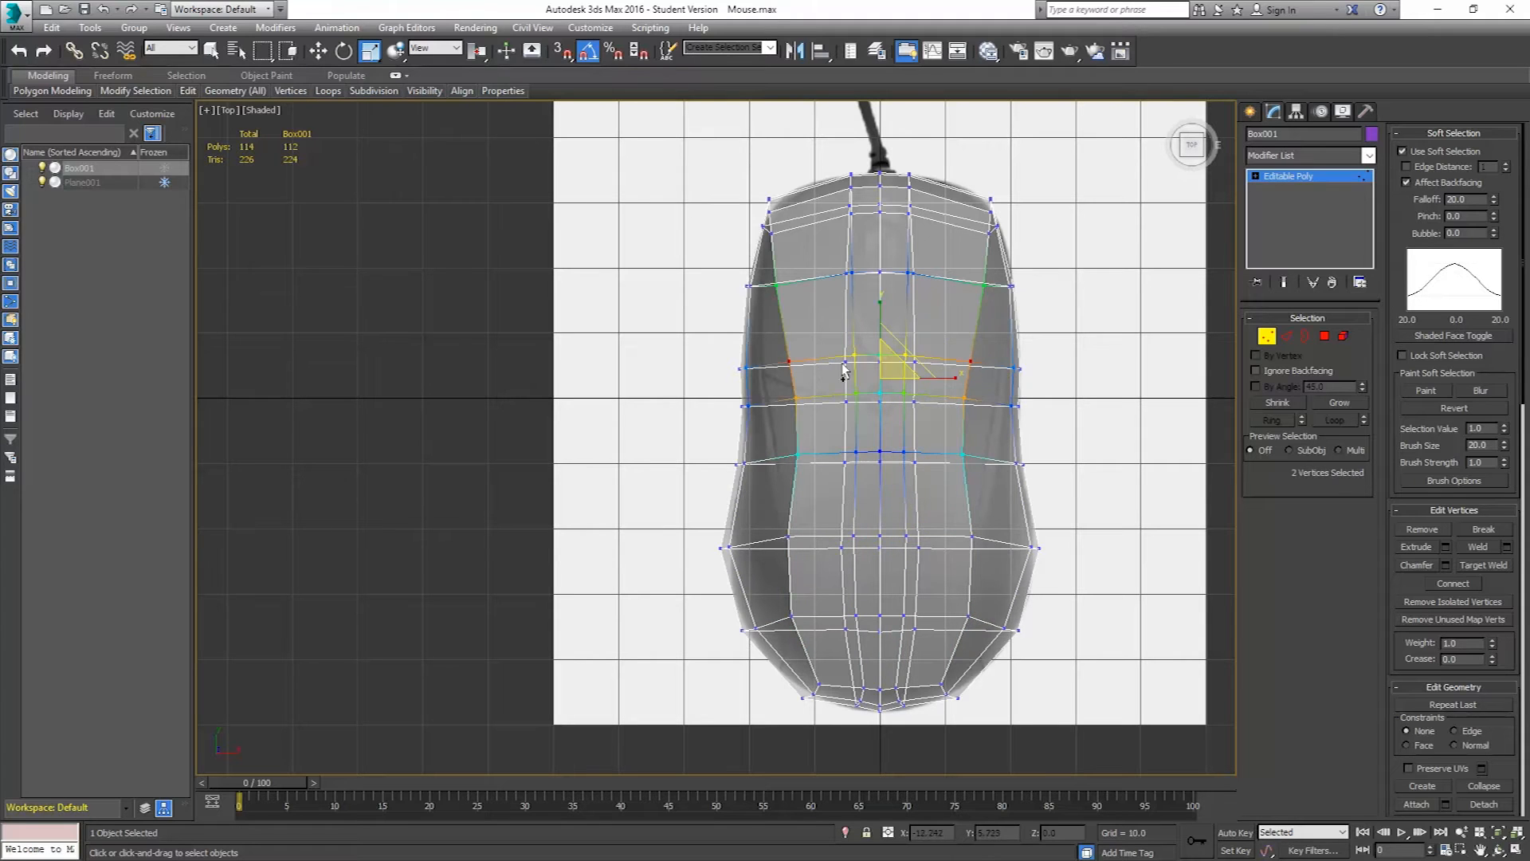
{"action": "left_click_drag", "start_coordinate": [956, 378], "coordinate": [978, 380]}
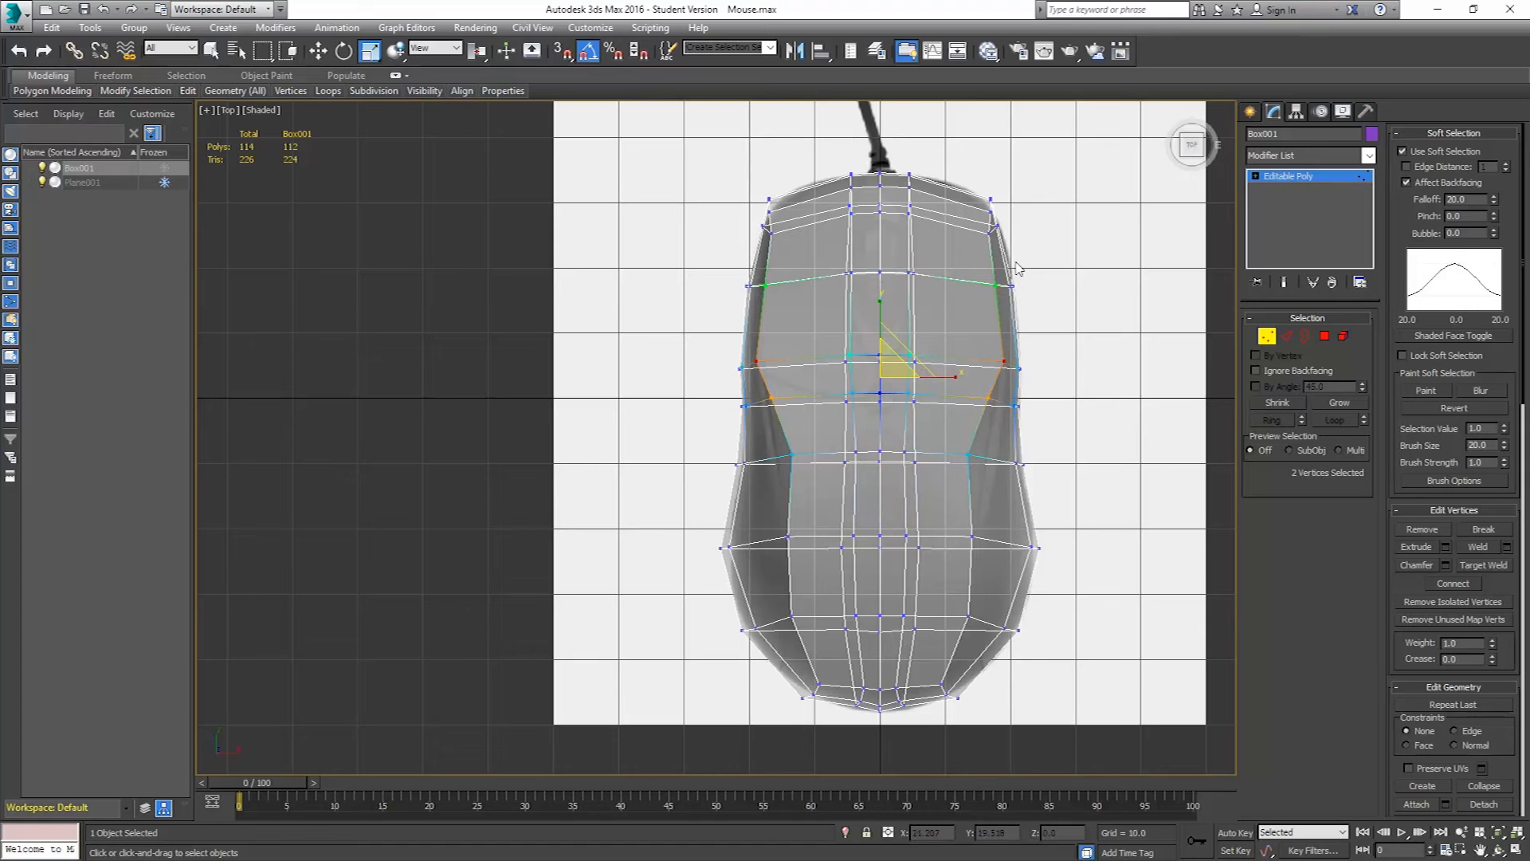
{"action": "left_click", "coordinate": [995, 285]}
{"action": "left_click", "coordinate": [764, 285], "text": "ctrl"}
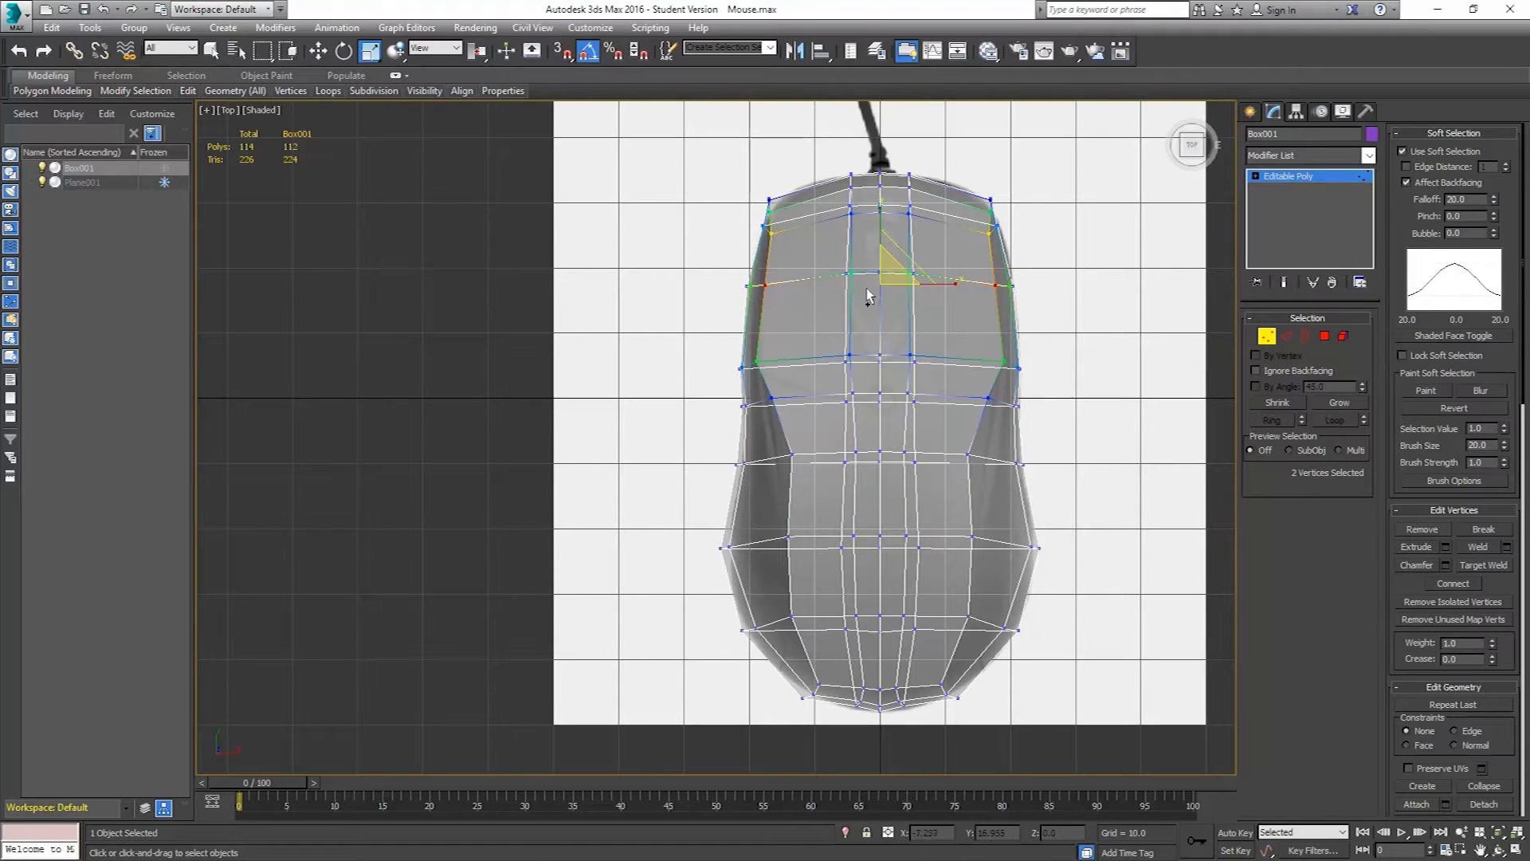
{"action": "left_click_drag", "start_coordinate": [952, 289], "coordinate": [959, 288]}
- Check the widened top in perspective, and scale the waist's two upper side vertices outward along X in the Top view
{"action": "key", "text": "p"}
{"action": "mouse_move", "coordinate": [871, 374]}
{"action": "middle_mouse_down", "text": "alt"}
{"action": "mouse_move", "coordinate": [916, 366]}
{"action": "mouse_move", "coordinate": [1012, 278]}
{"action": "mouse_move", "coordinate": [916, 360]}
{"action": "mouse_move", "coordinate": [986, 371]}
{"action": "mouse_move", "coordinate": [1019, 354]}
{"action": "middle_mouse_up", "text": "alt"}
{"action": "key", "text": "alt+x"}
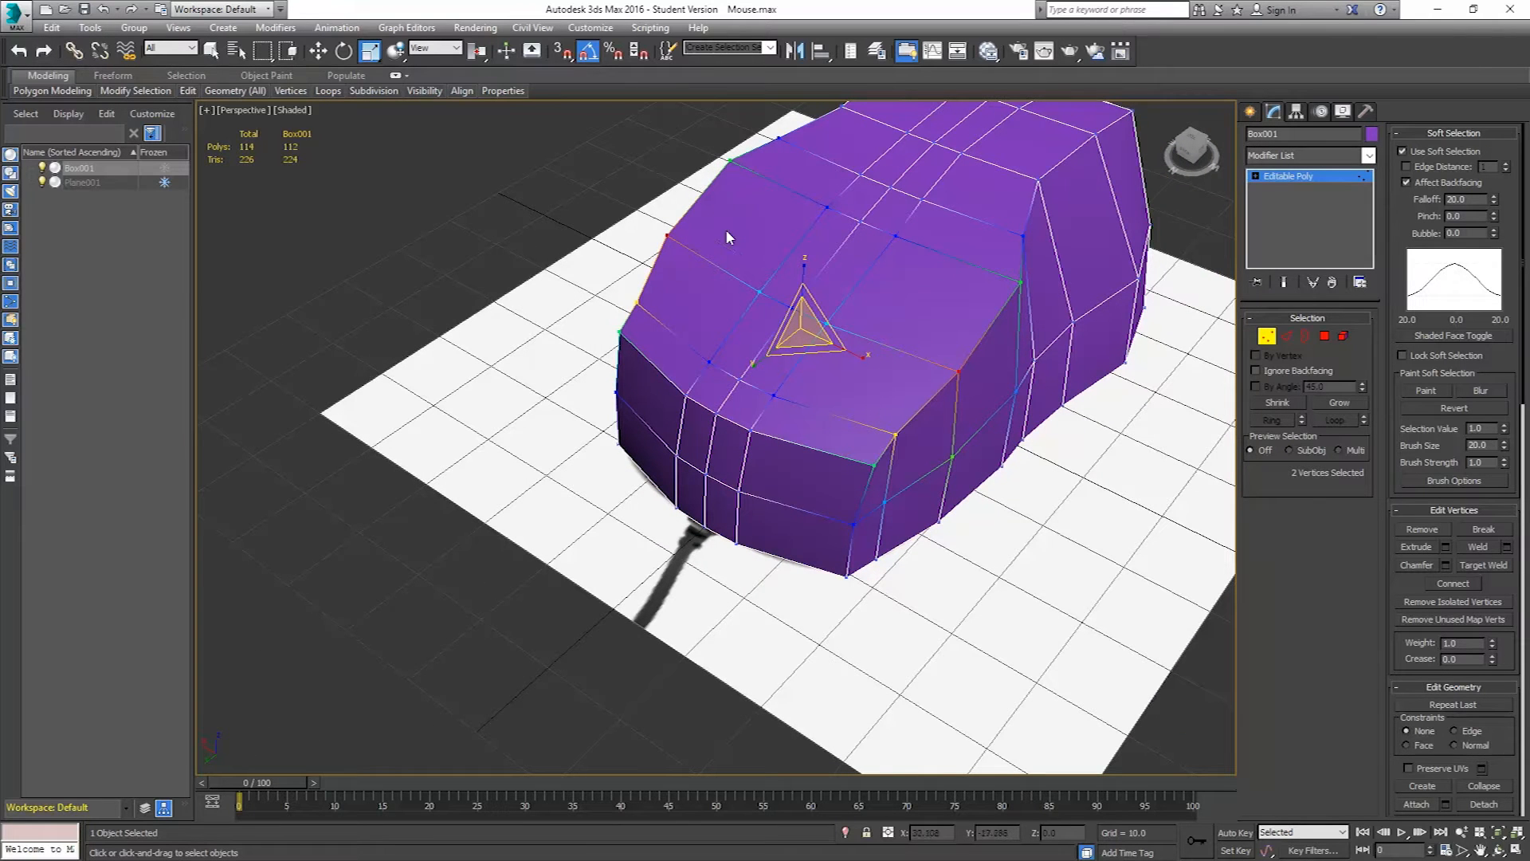
{"action": "middle_click_drag", "start_coordinate": [1036, 300], "coordinate": [982, 335], "text": "alt"}
{"action": "key", "text": "t"}
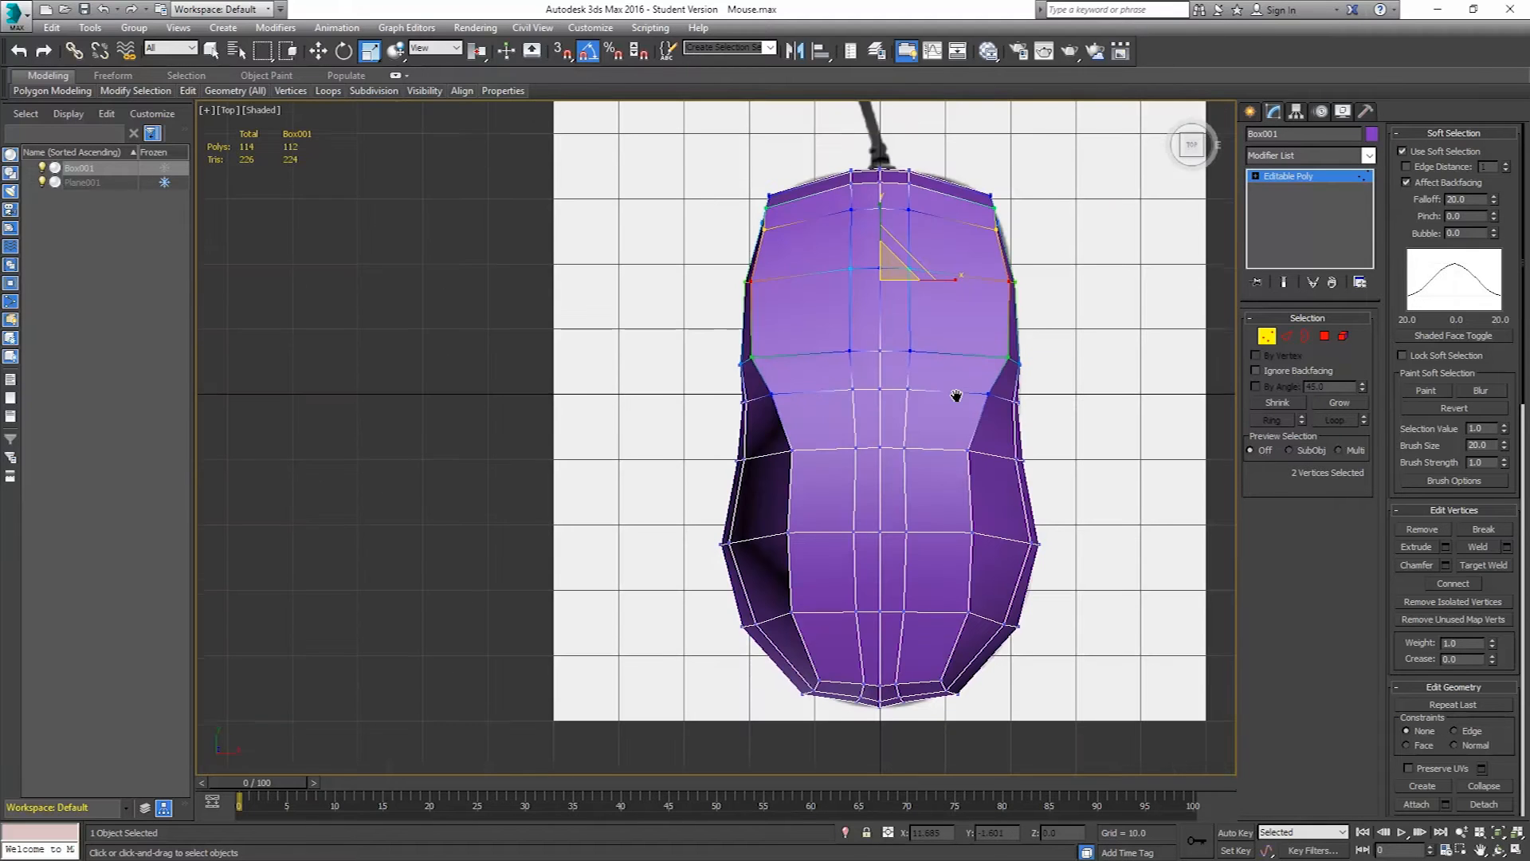
{"action": "middle_click_drag", "start_coordinate": [956, 393], "coordinate": [967, 341]}
{"action": "key", "text": "alt+x"}
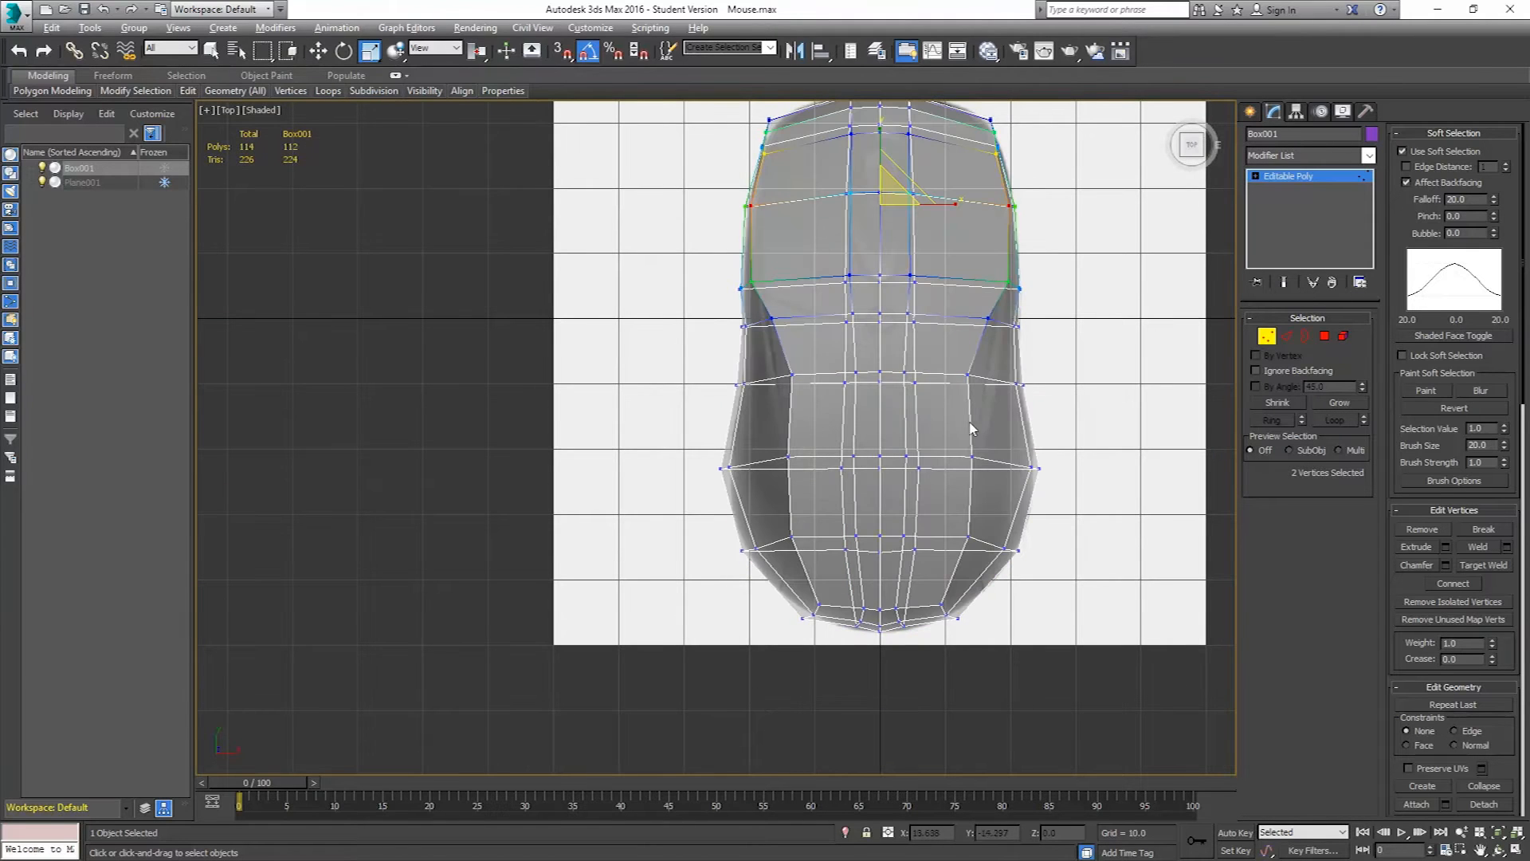
{"action": "left_click", "coordinate": [968, 374]}
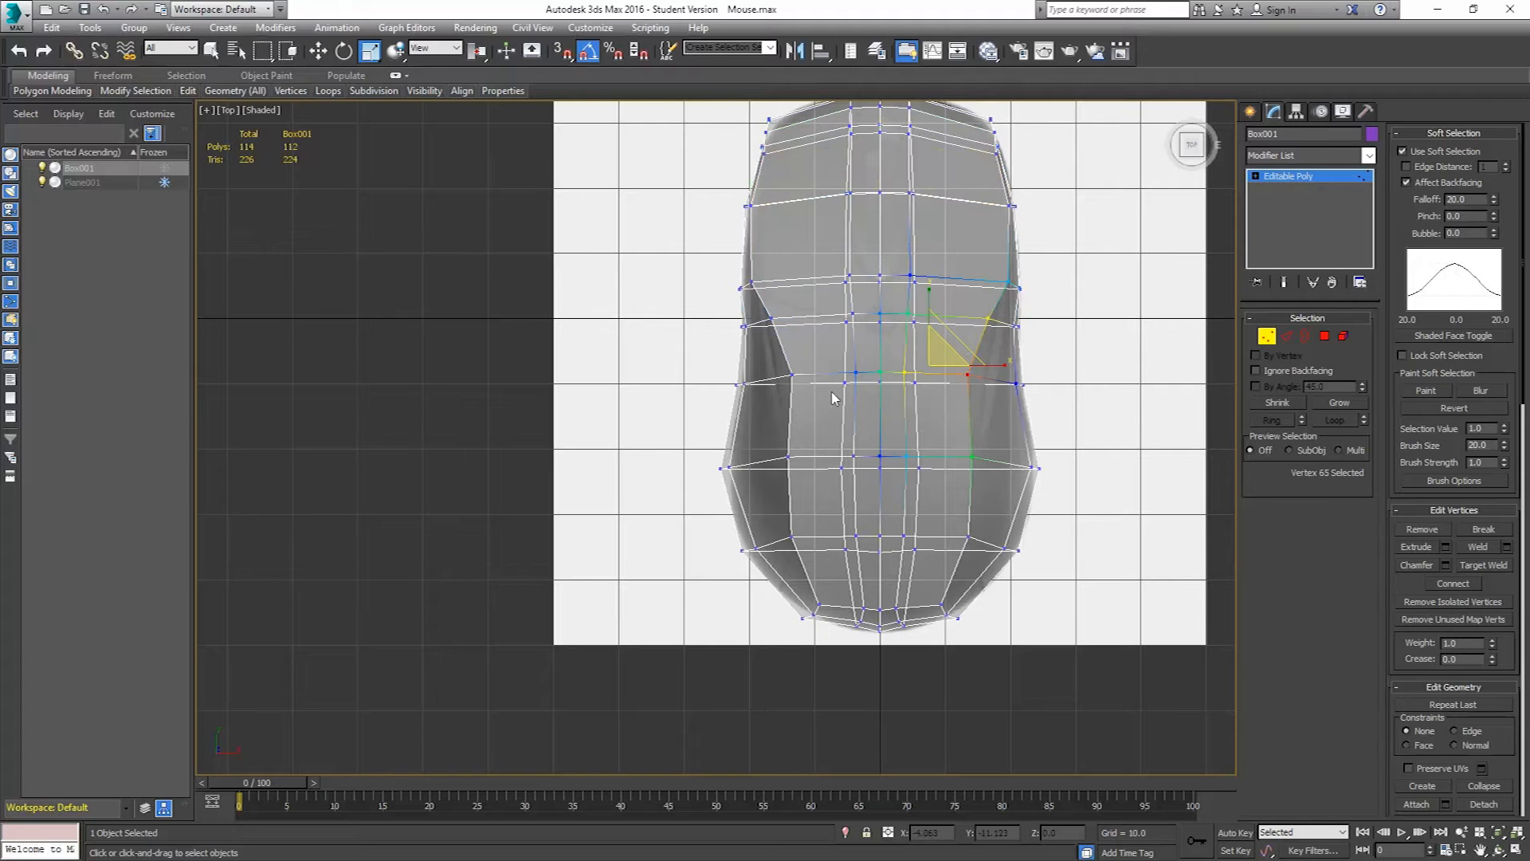
{"action": "left_click", "coordinate": [788, 373], "text": "ctrl"}
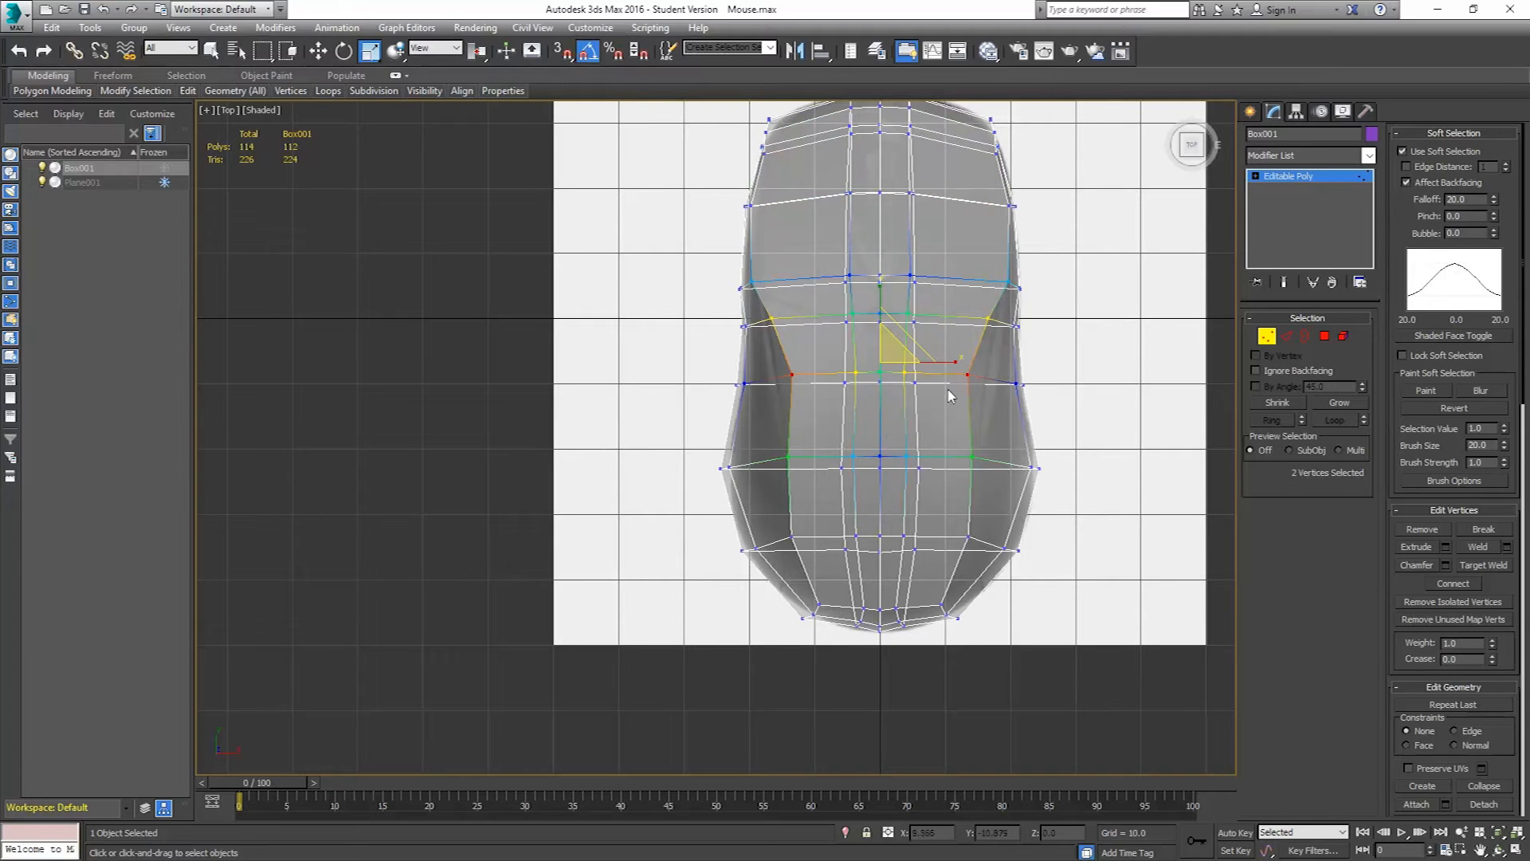
{"action": "left_click_drag", "start_coordinate": [932, 364], "coordinate": [968, 363]}
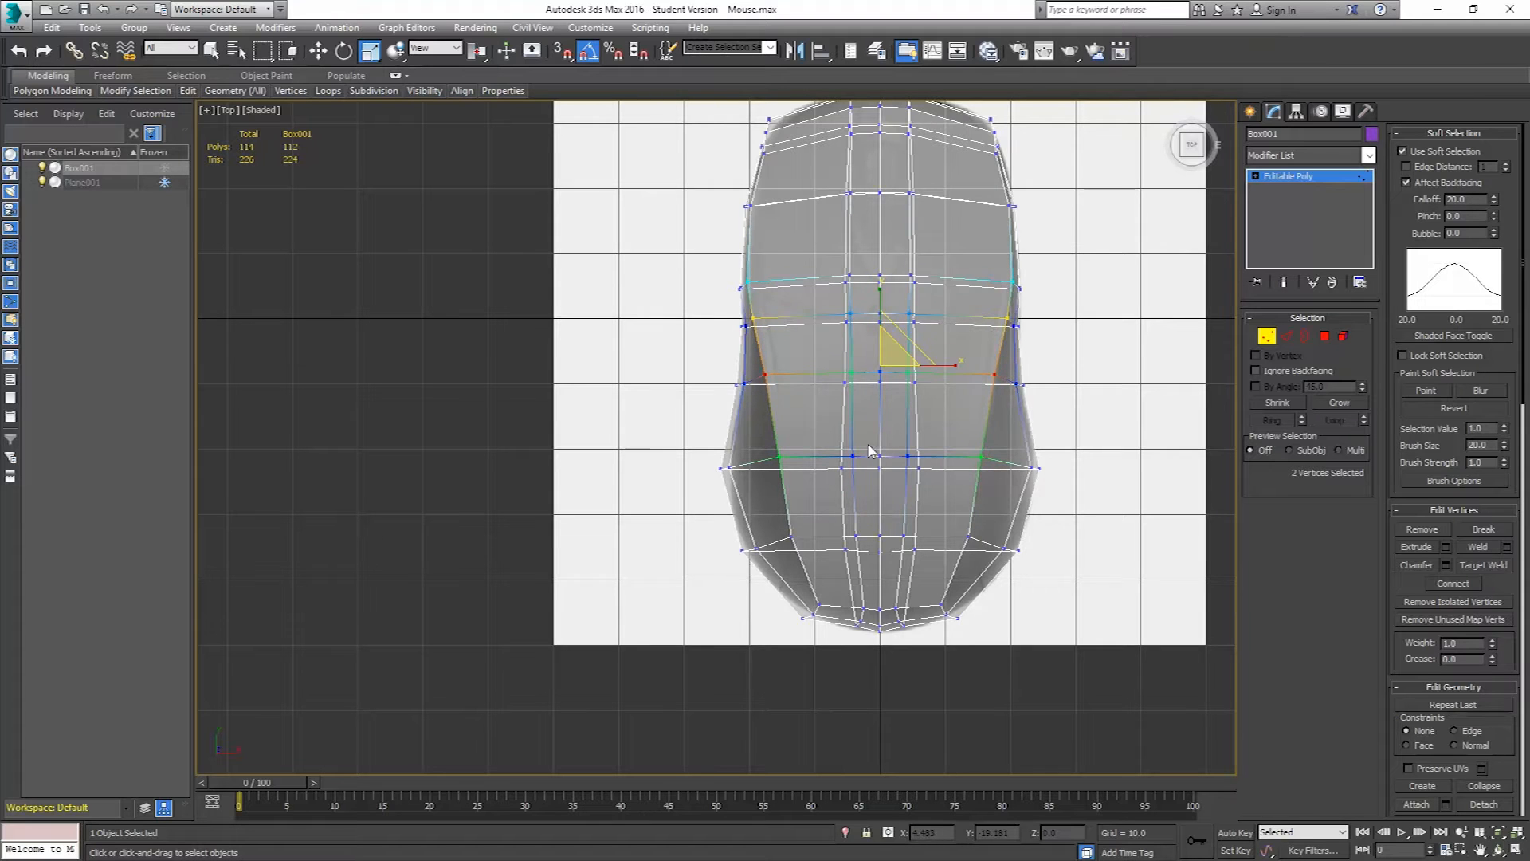
- Turn off Soft Selection and inspect the mesh in perspective, remaining at vertex level
{"action": "middle_click_drag", "start_coordinate": [842, 289], "coordinate": [841, 381]}
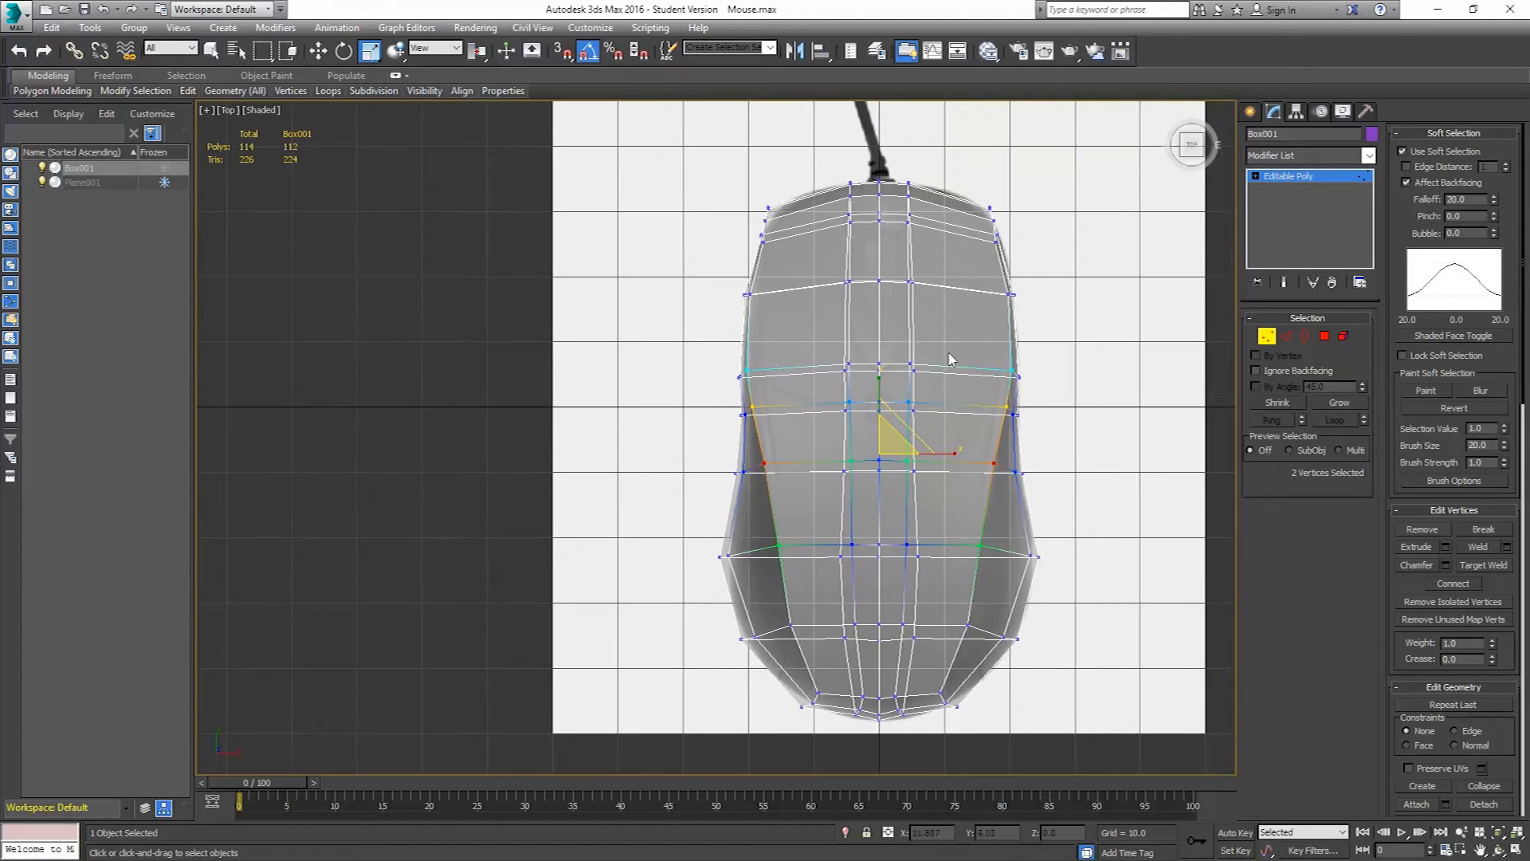
{"action": "left_click", "coordinate": [1403, 152]}
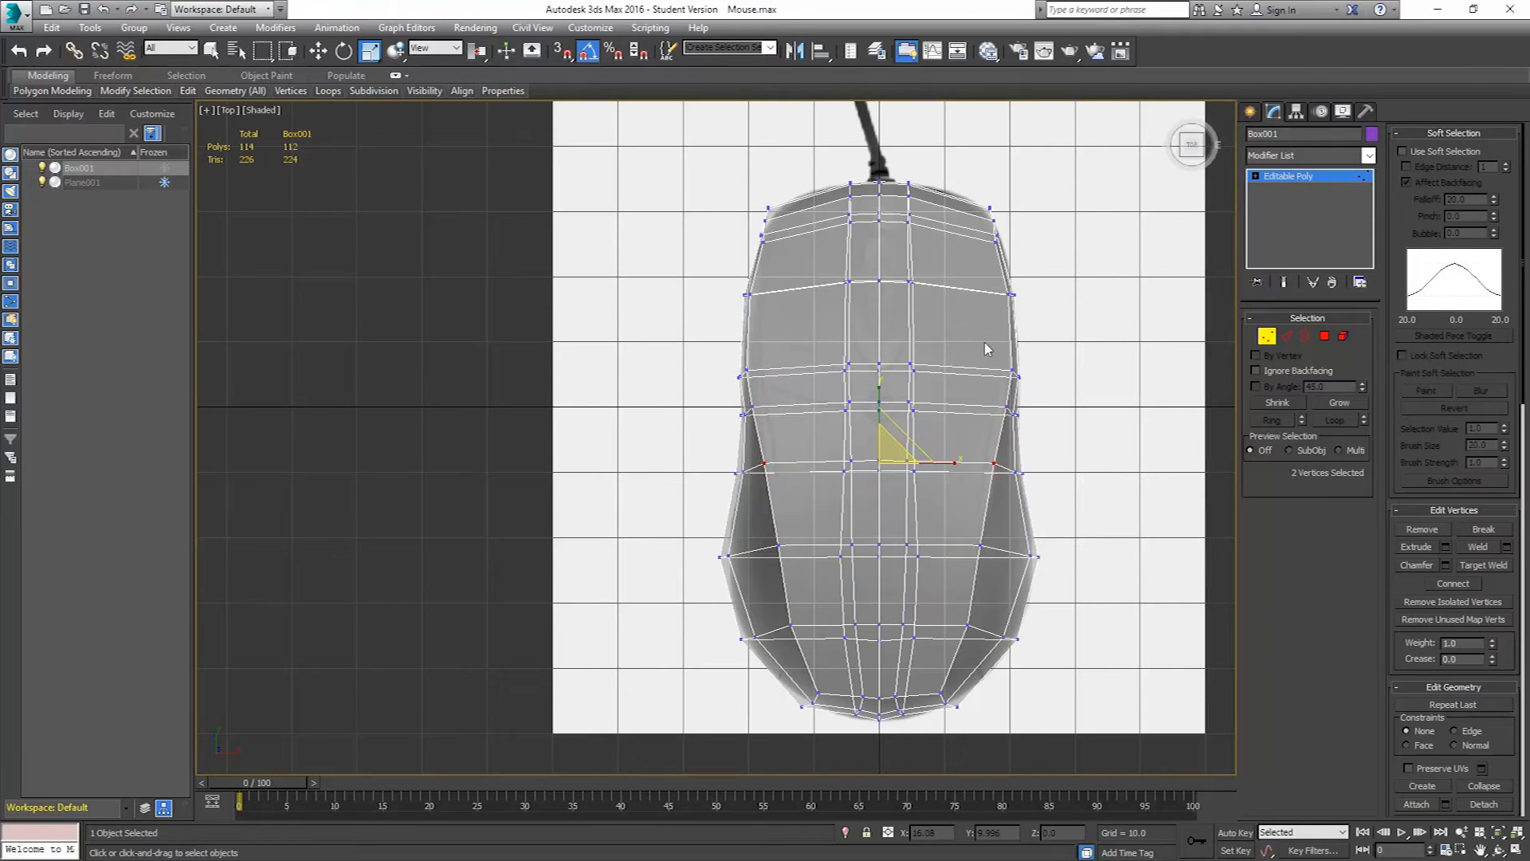
{"action": "key", "text": "p"}
{"action": "middle_click_drag", "start_coordinate": [987, 348], "coordinate": [1038, 331], "text": "alt"}
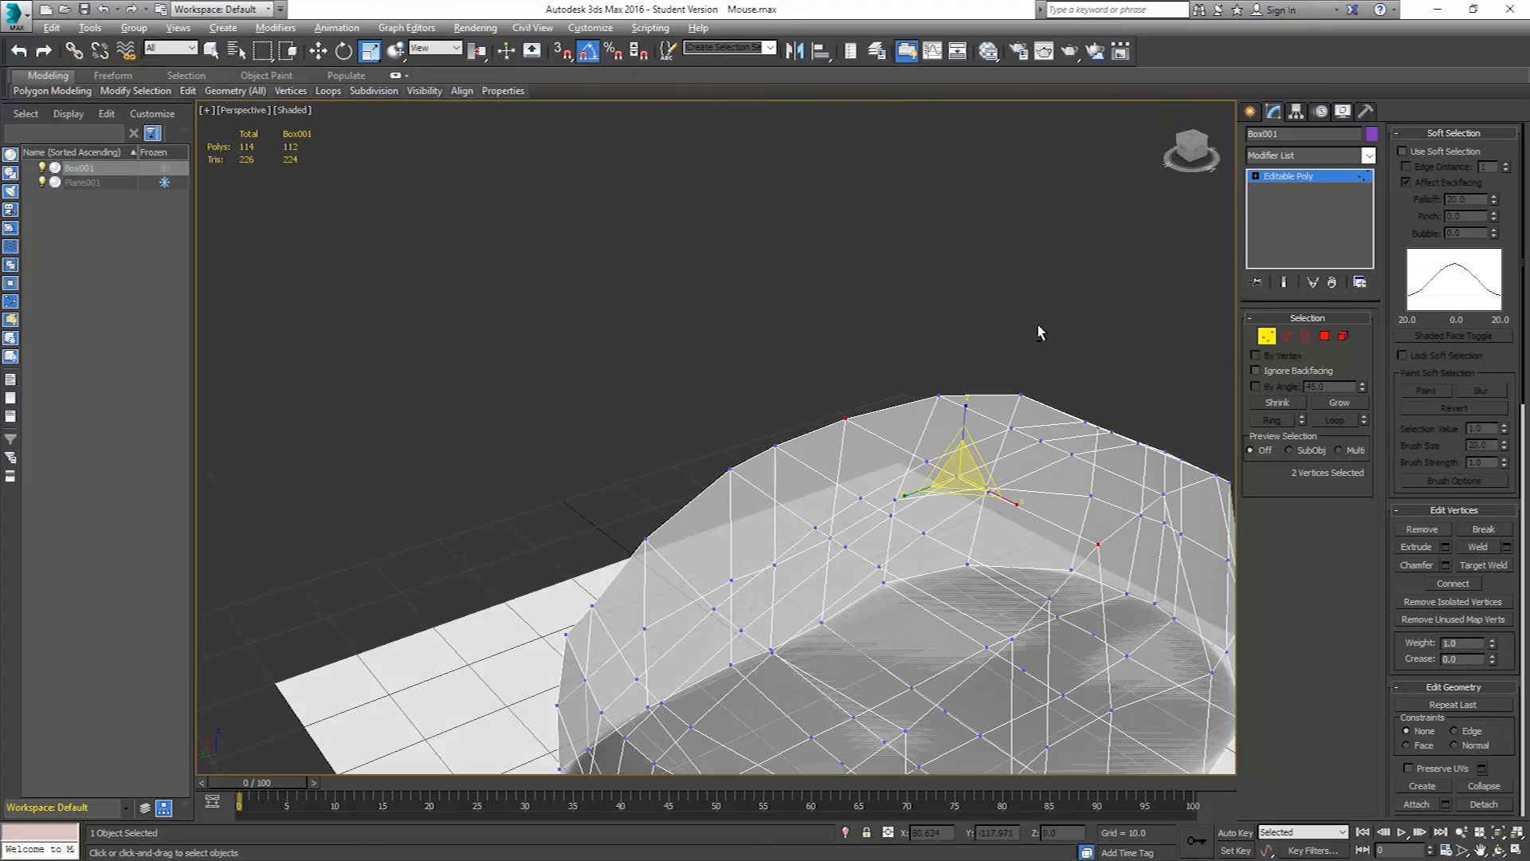
{"action": "scroll", "coordinate": [1016, 399], "scroll_direction": "down", "scroll_amount": 6}
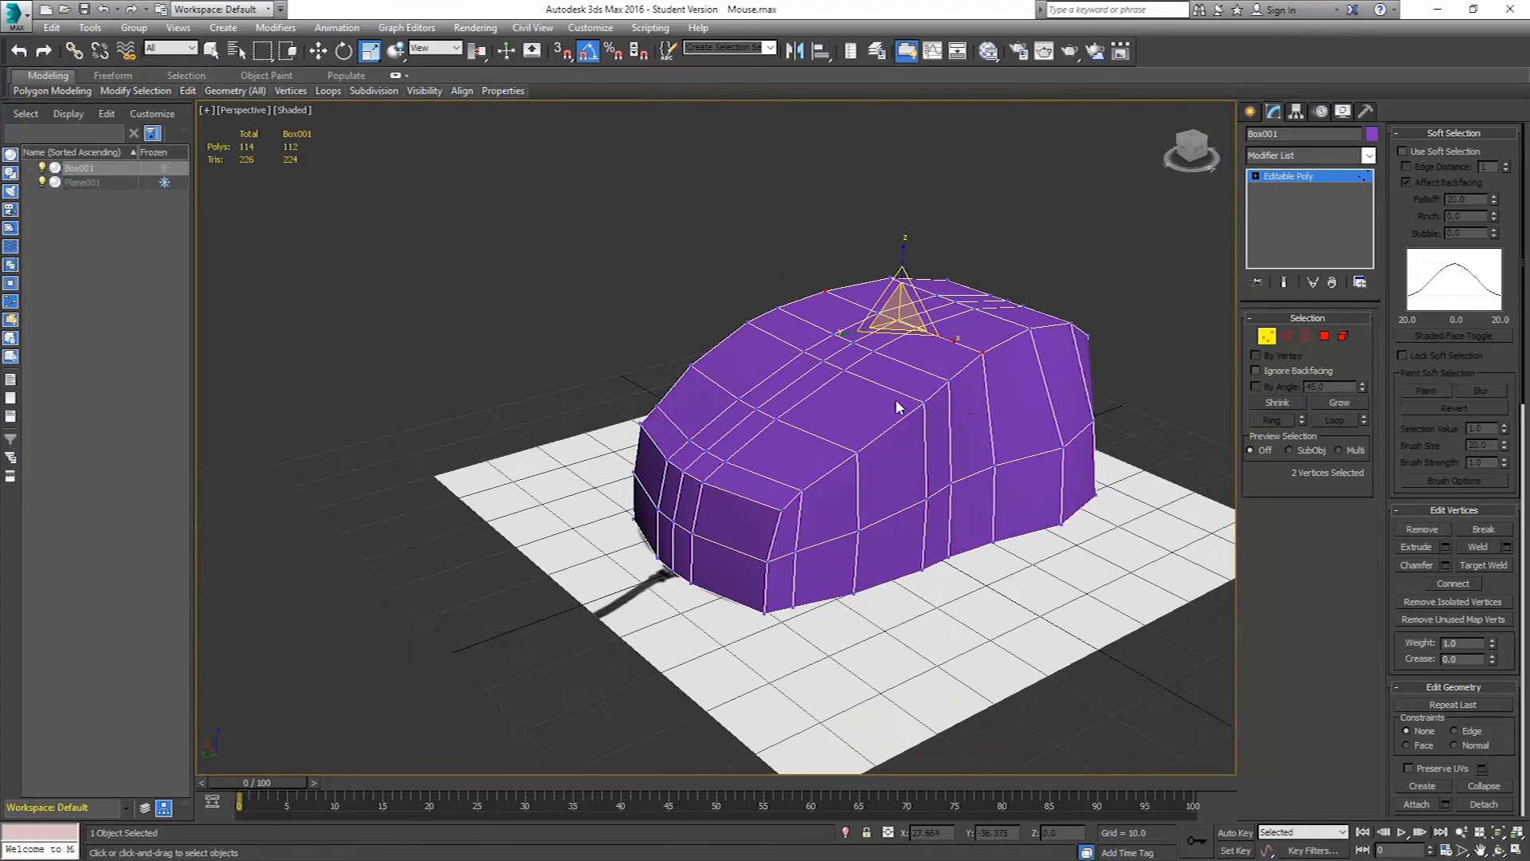
{"action": "middle_click_drag", "start_coordinate": [899, 407], "coordinate": [940, 417], "text": "alt"}
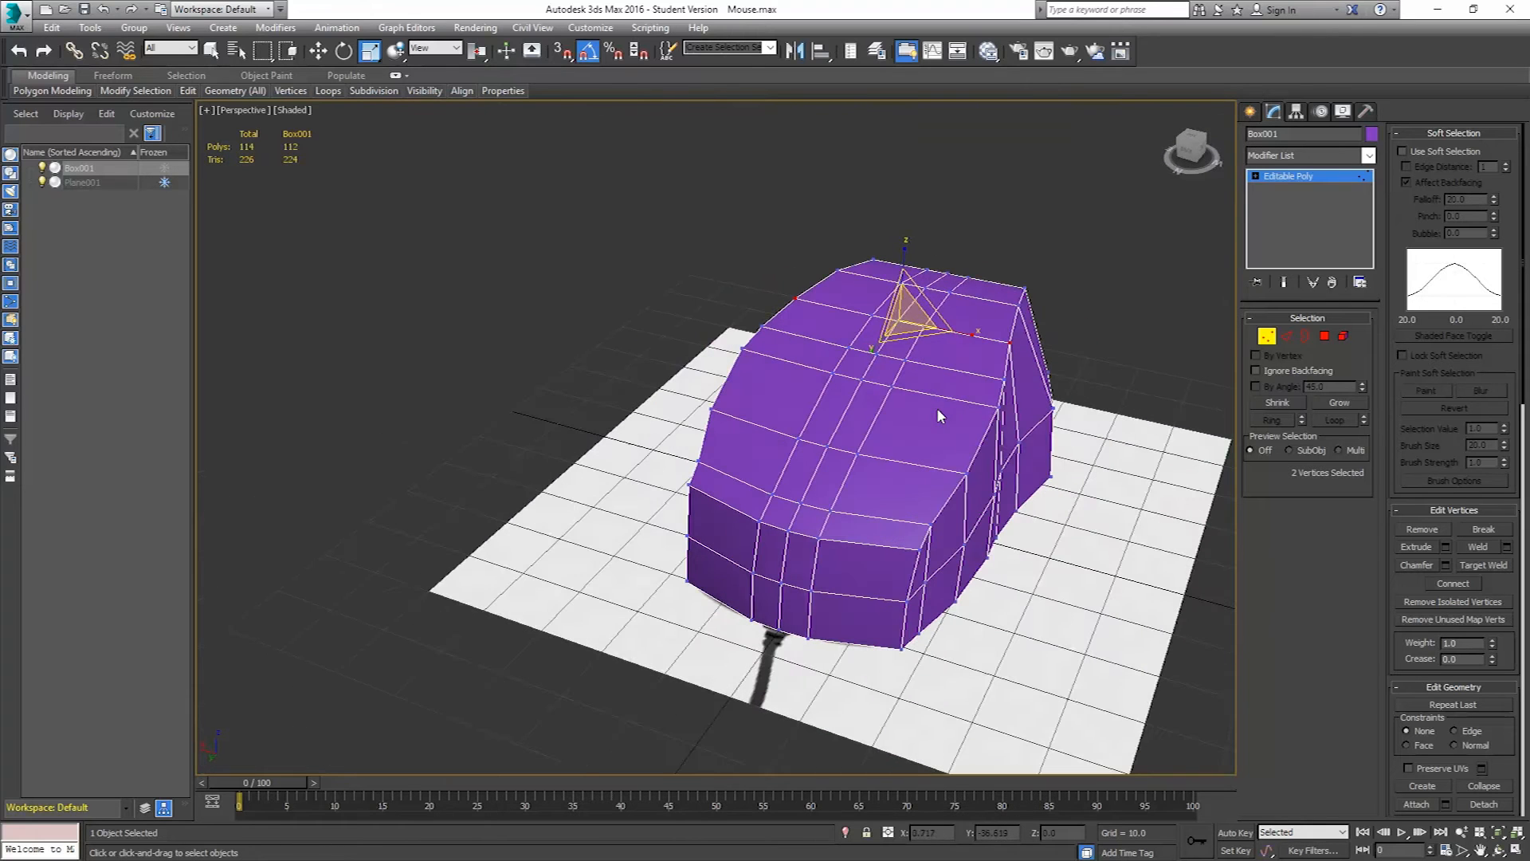
{"action": "left_click", "coordinate": [1268, 335]}
{"action": "middle_click_drag", "start_coordinate": [892, 434], "coordinate": [882, 454], "text": "alt"}
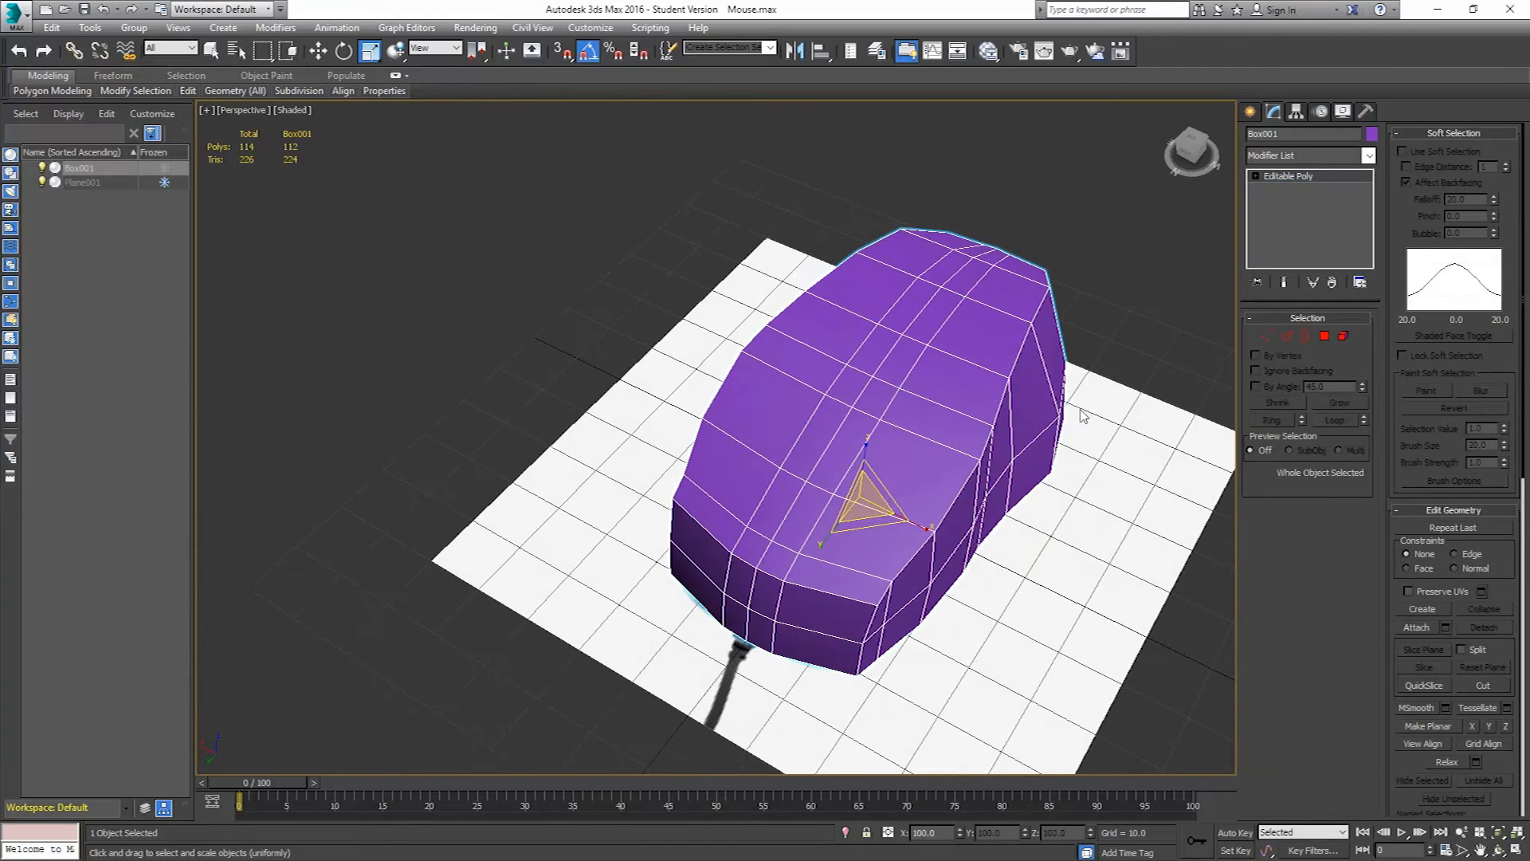
{"action": "left_click", "coordinate": [1268, 334]}
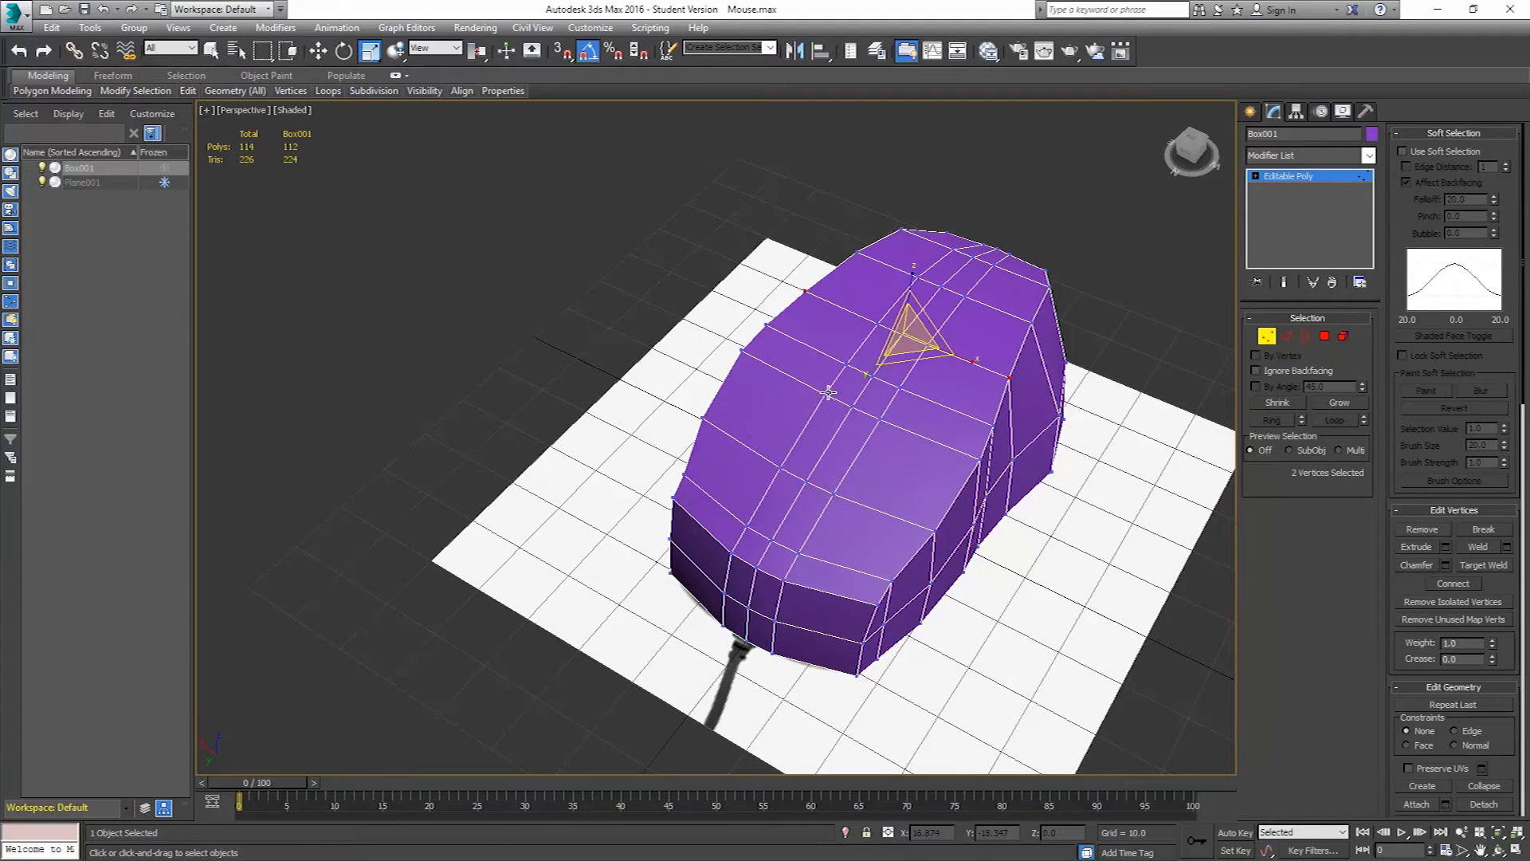
- Select the four vertices that bound the scroll wheel area on both sides of the front centre strip
{"action": "left_click", "coordinate": [829, 391]}
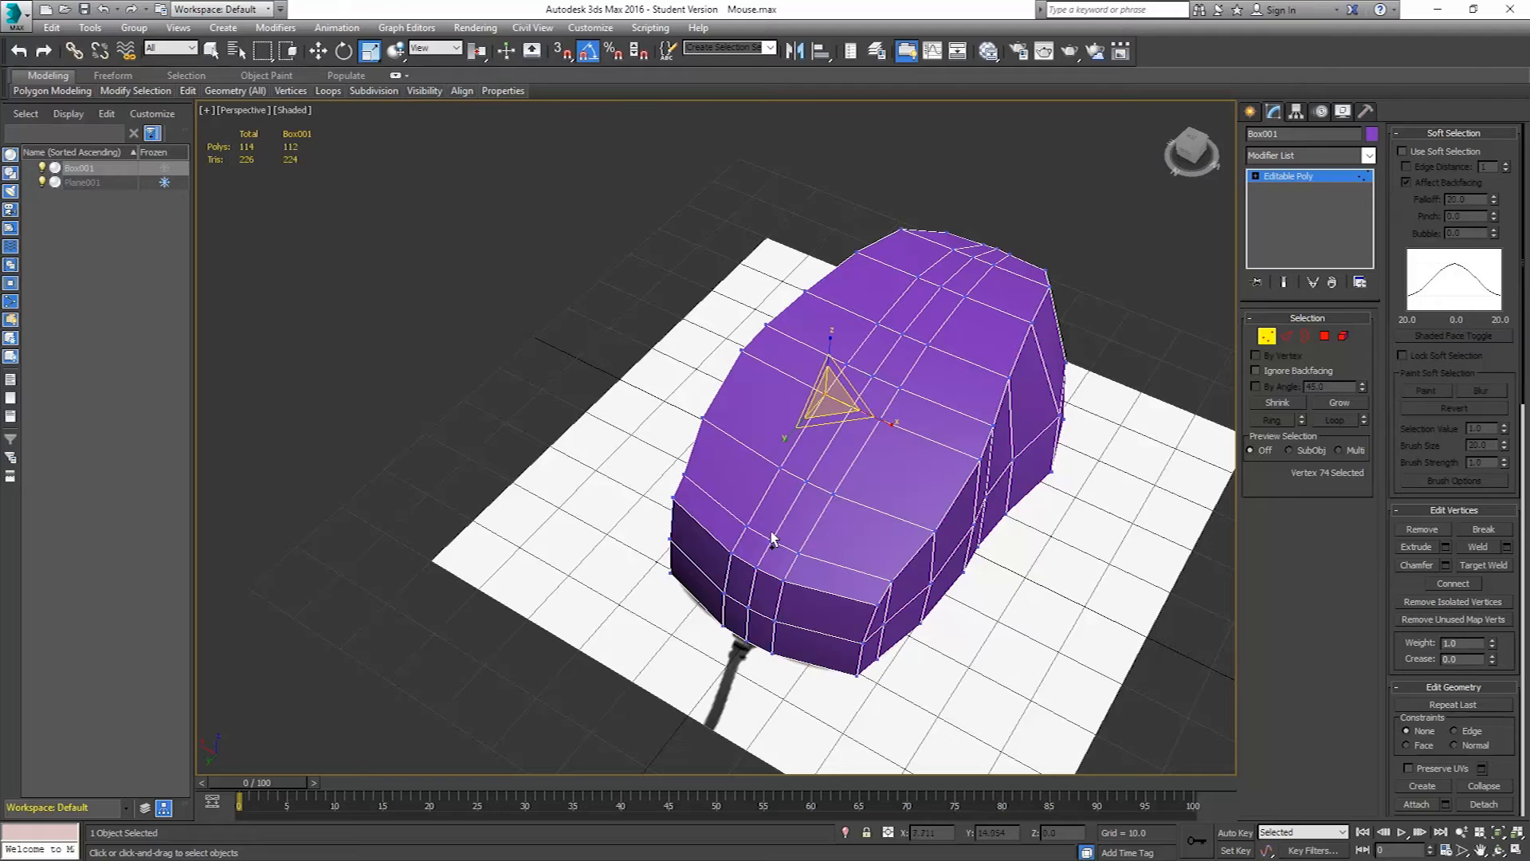
{"action": "left_click", "coordinate": [747, 526], "text": "ctrl"}
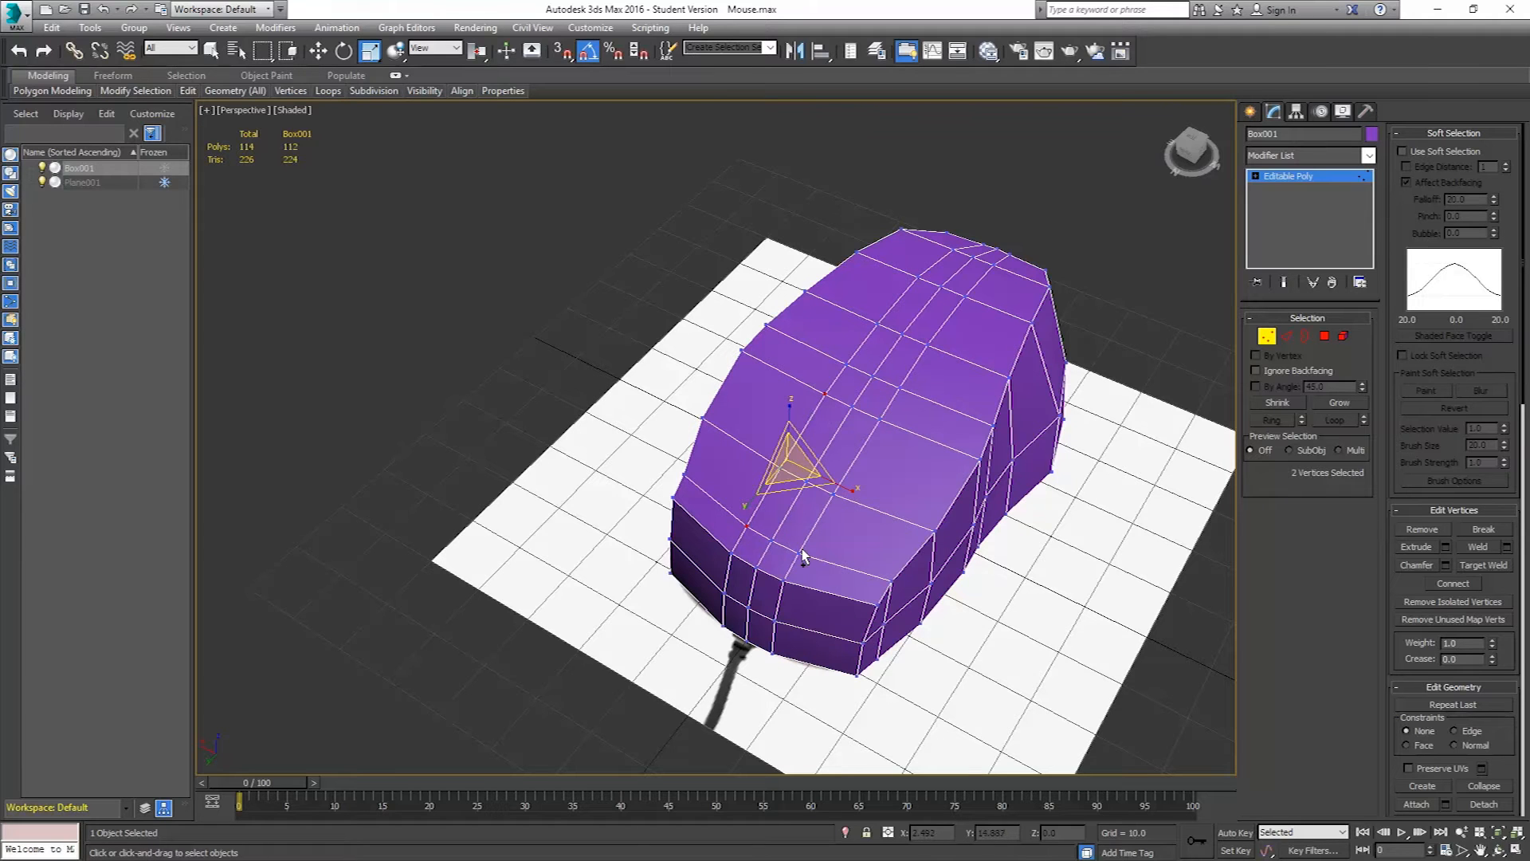
{"action": "left_click", "coordinate": [799, 552], "text": "ctrl"}
{"action": "middle_click_drag", "start_coordinate": [883, 472], "coordinate": [858, 459], "text": "alt"}
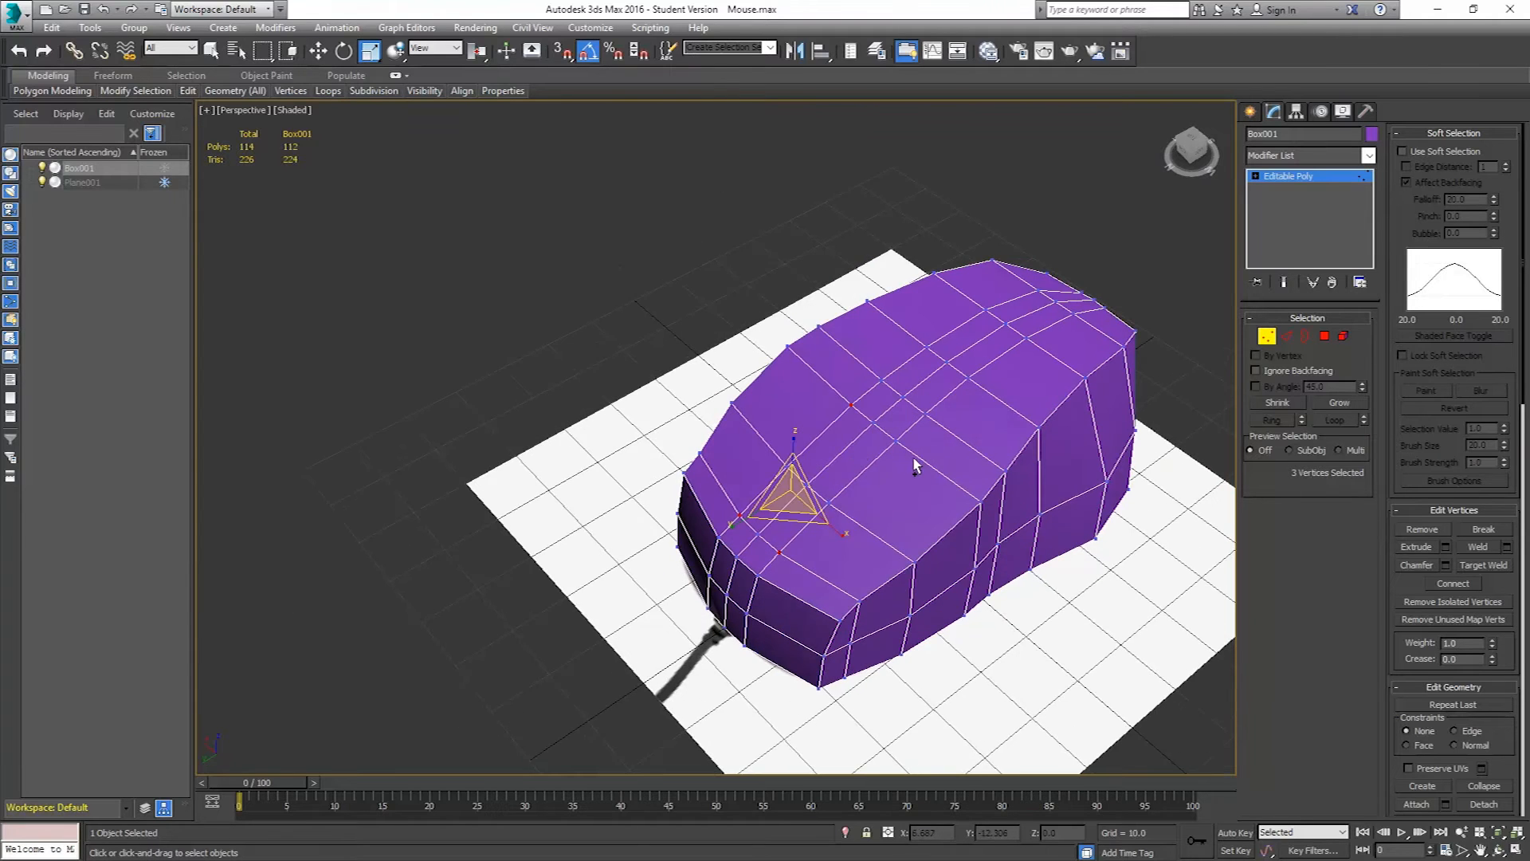
{"action": "left_click", "coordinate": [898, 441], "text": "ctrl"}
{"action": "mouse_move", "coordinate": [950, 532]}
{"action": "middle_mouse_down", "text": "alt"}
{"action": "mouse_move", "coordinate": [1047, 338]}
{"action": "mouse_move", "coordinate": [1185, 430]}
{"action": "mouse_move", "coordinate": [875, 424]}
{"action": "mouse_move", "coordinate": [967, 539]}
{"action": "mouse_move", "coordinate": [940, 517]}
{"action": "middle_mouse_up", "text": "alt"}
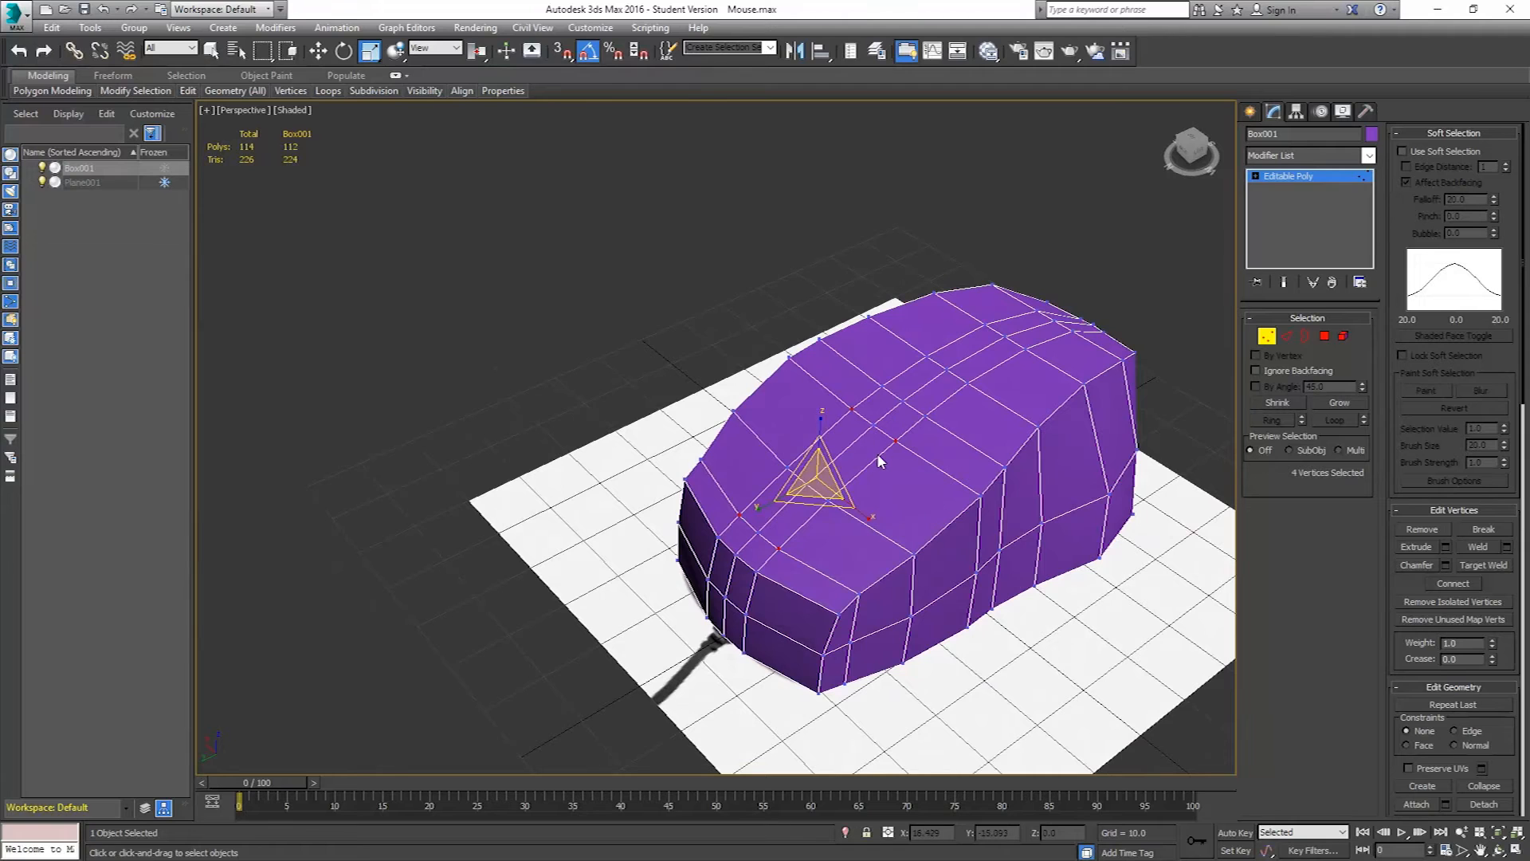
{"action": "middle_click_drag", "start_coordinate": [882, 459], "coordinate": [877, 434], "text": "alt"}
{"action": "scroll", "coordinate": [878, 445], "scroll_direction": "up", "scroll_amount": 1}
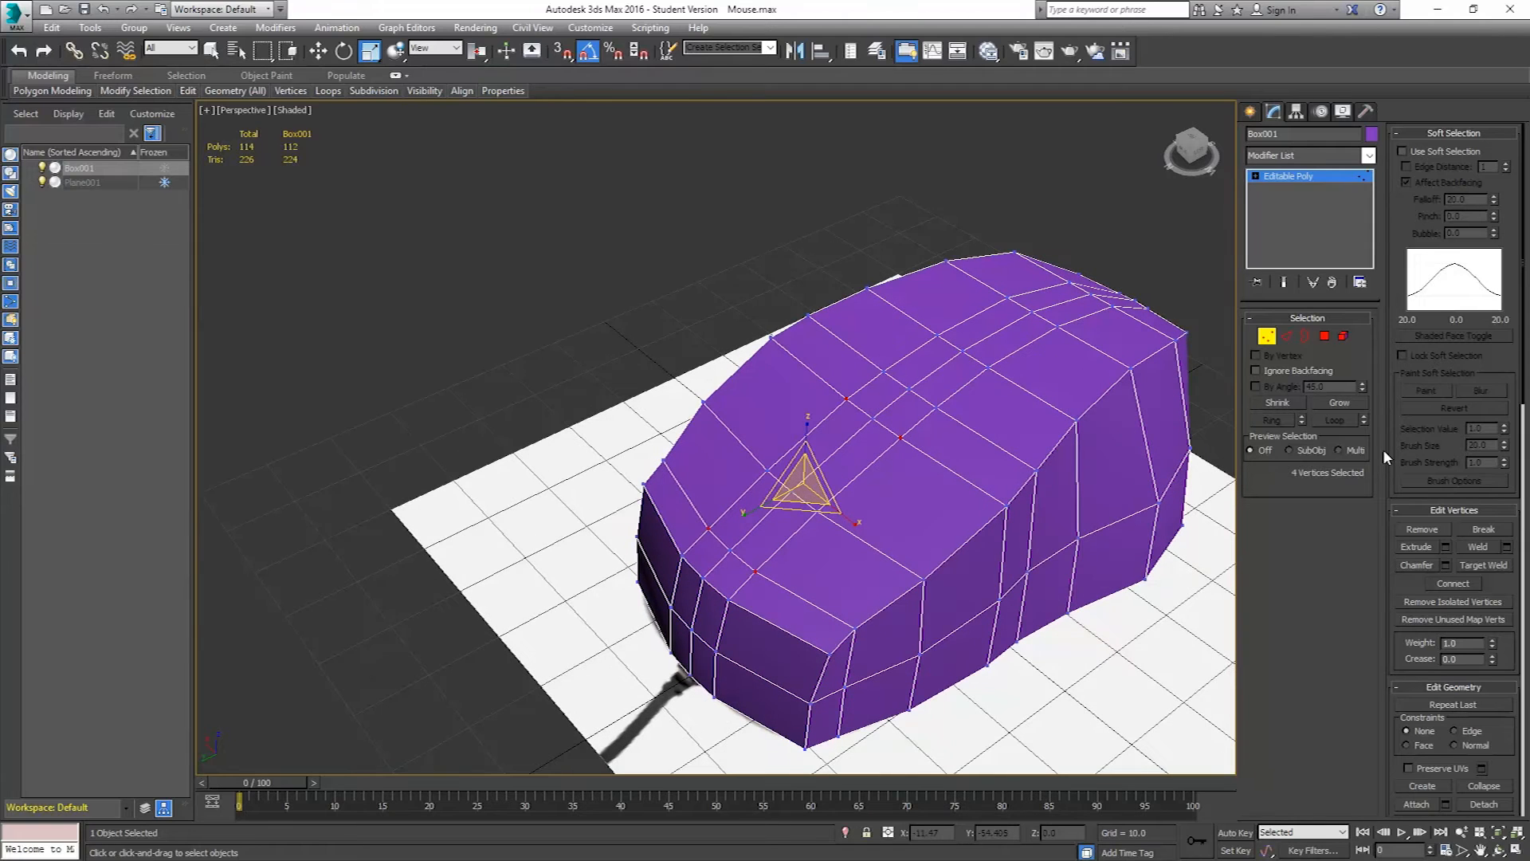
- Set the Edge constraint and move the scroll wheel area's two rear vertices about 3.2 units forward in Y
{"action": "left_click", "coordinate": [847, 401]}
{"action": "left_click", "coordinate": [901, 437], "text": "ctrl"}
{"action": "middle_click_drag", "start_coordinate": [1017, 506], "coordinate": [678, 498], "text": "alt"}
{"action": "middle_click_drag", "start_coordinate": [1016, 495], "coordinate": [976, 496], "text": "alt"}
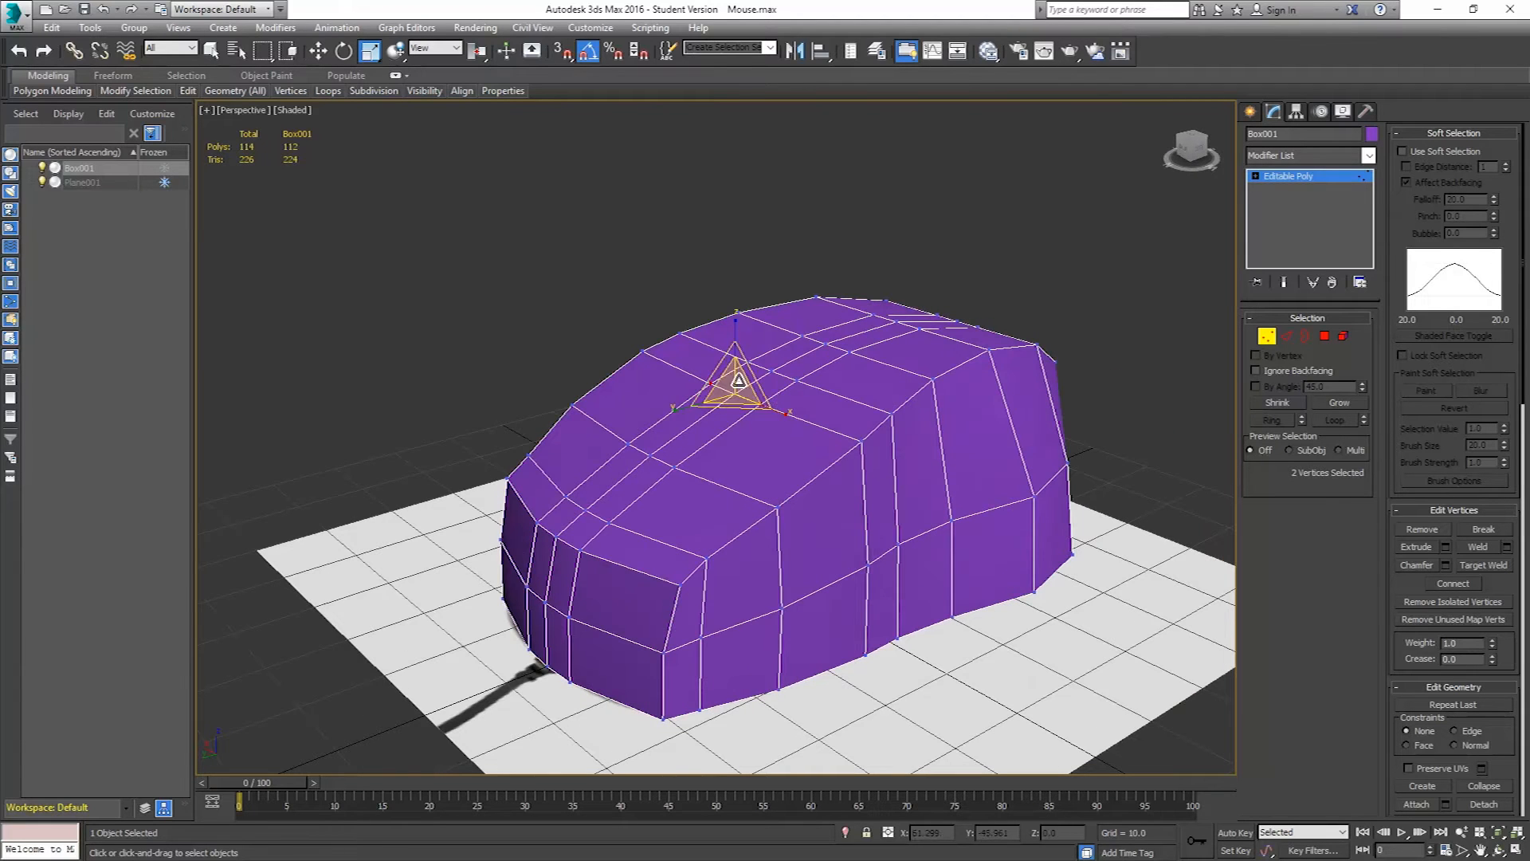
{"action": "left_click", "coordinate": [1427, 134]}
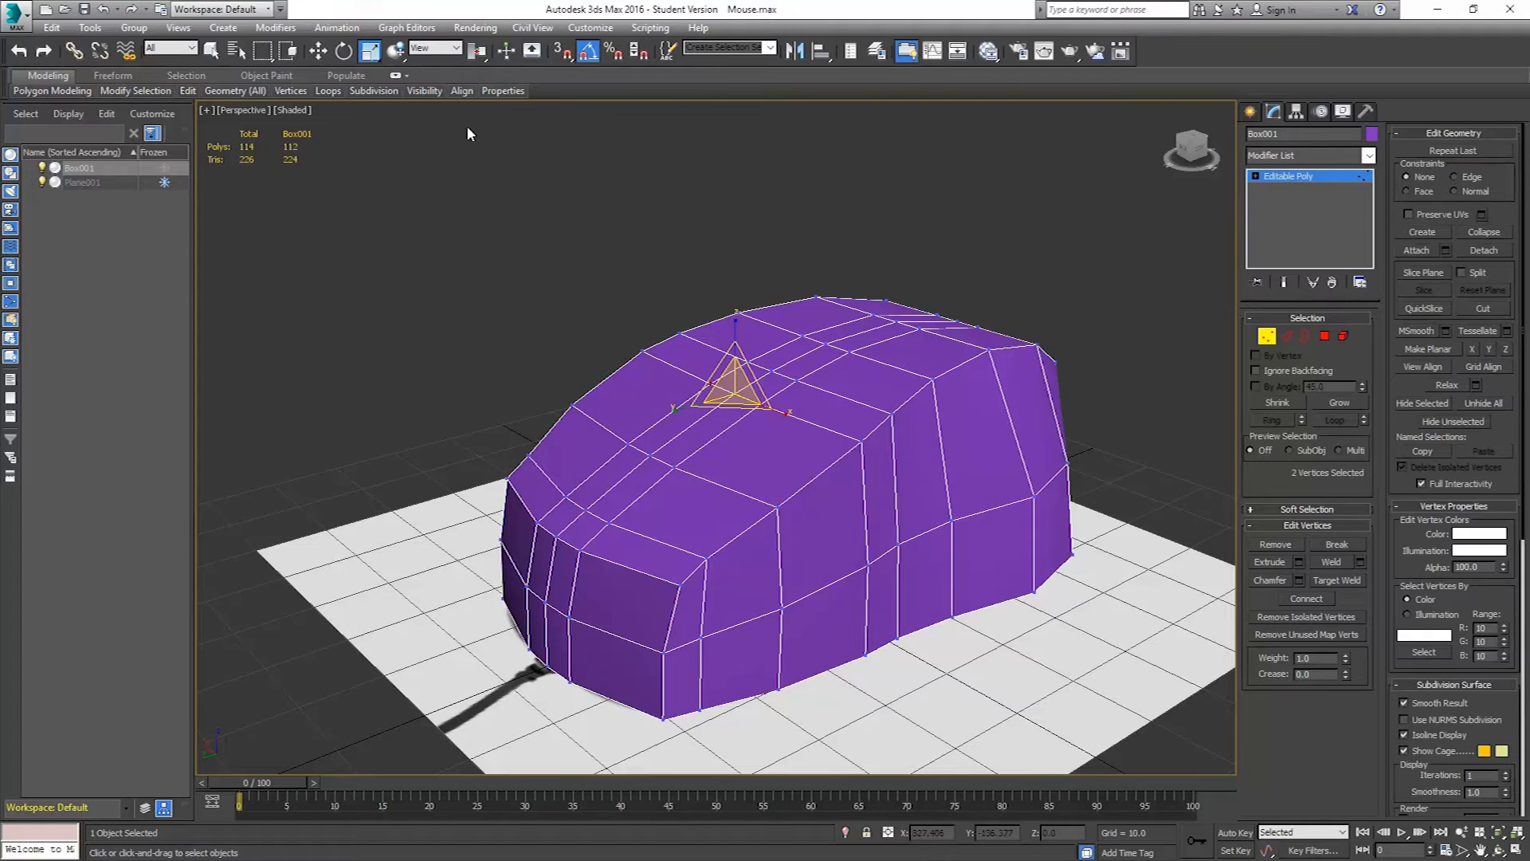
{"action": "left_click", "coordinate": [321, 53]}
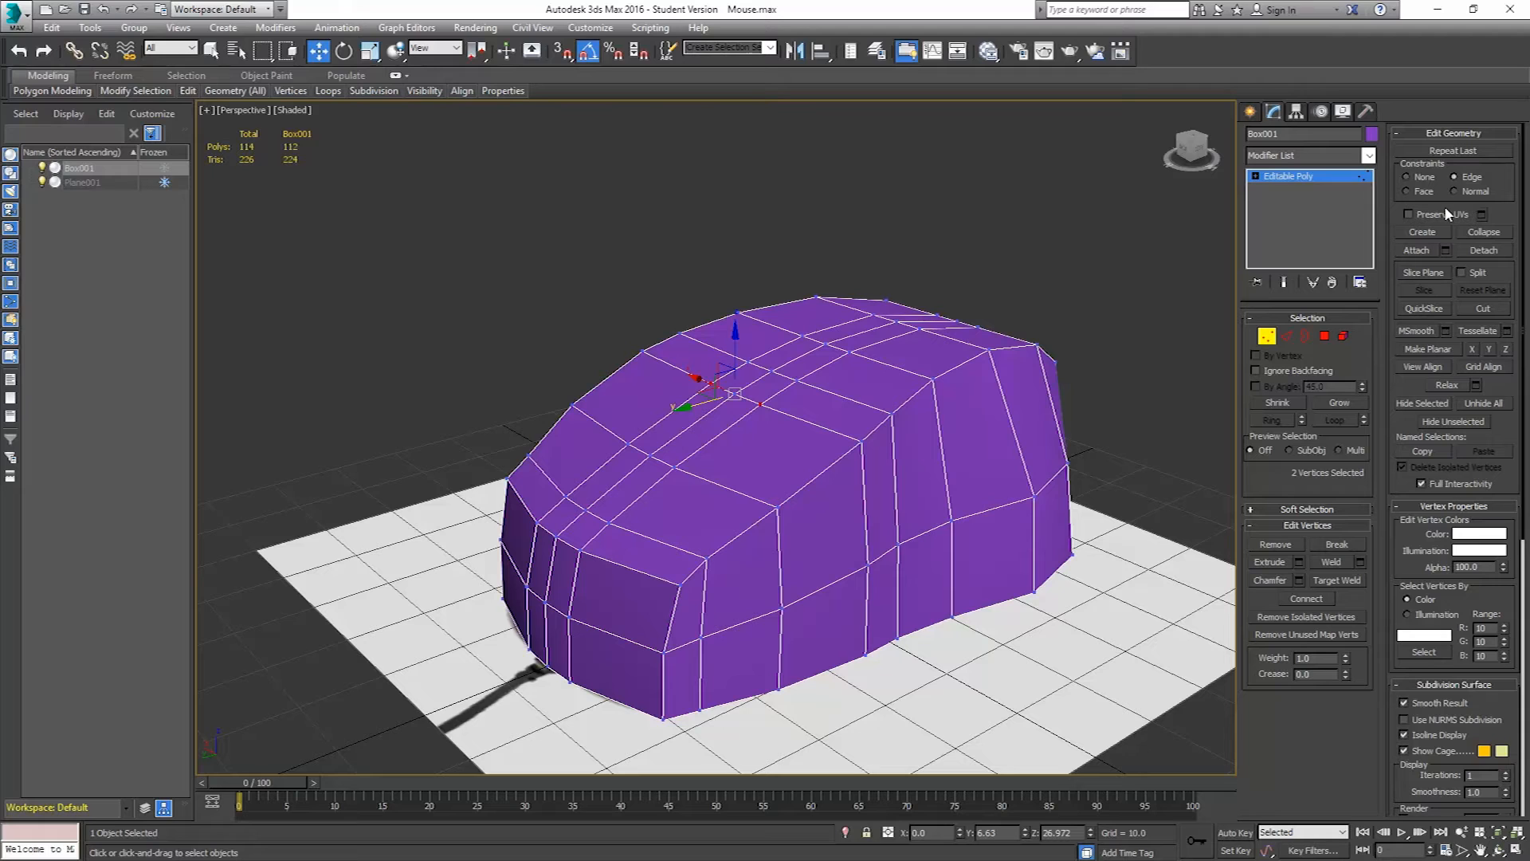
{"action": "left_click_drag", "start_coordinate": [695, 407], "coordinate": [675, 431]}
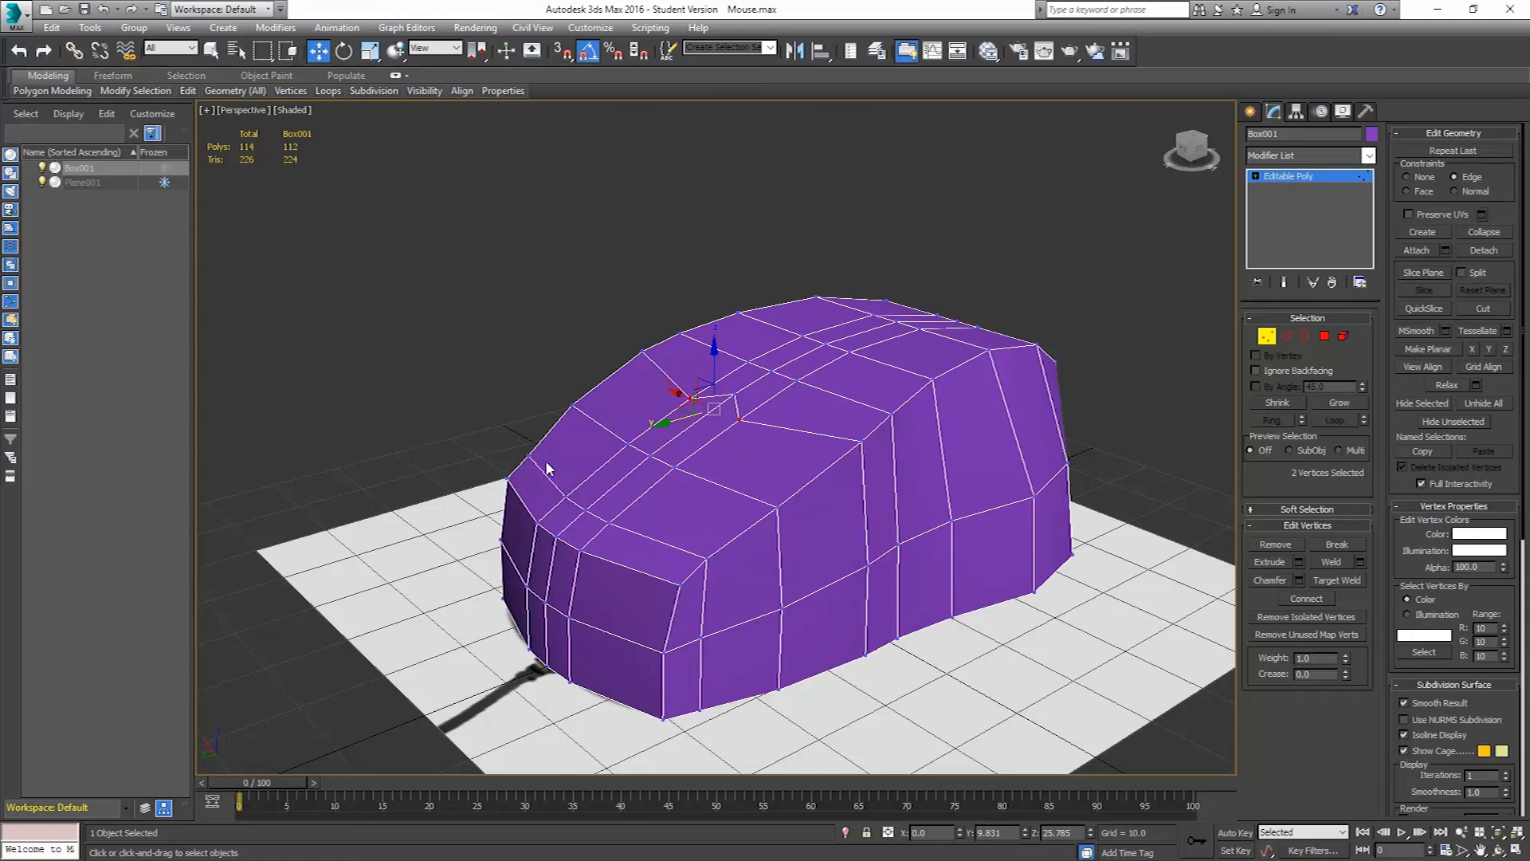
- Move the scroll wheel area's two front vertices rearward along their edges
{"action": "left_click", "coordinate": [609, 525]}
{"action": "left_click", "coordinate": [566, 497], "text": "ctrl"}
{"action": "left_click_drag", "start_coordinate": [539, 525], "coordinate": [561, 517]}
- Scale the scroll wheel area's front and rear vertex pairs inward along X, one pair after the other
{"action": "middle_click_drag", "start_coordinate": [629, 489], "coordinate": [722, 495], "text": "alt"}
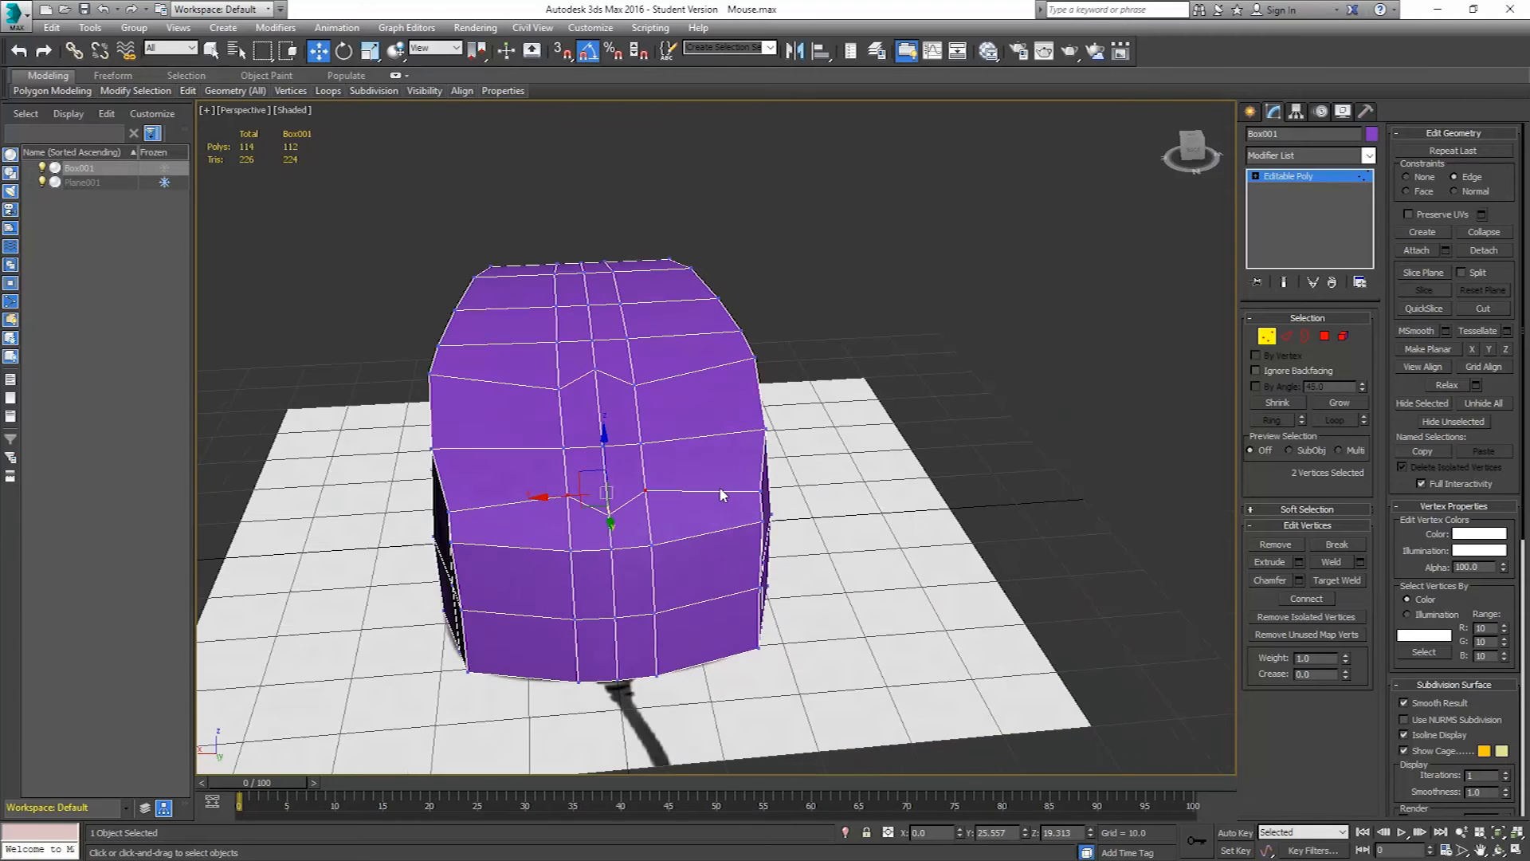
{"action": "left_click", "coordinate": [370, 51]}
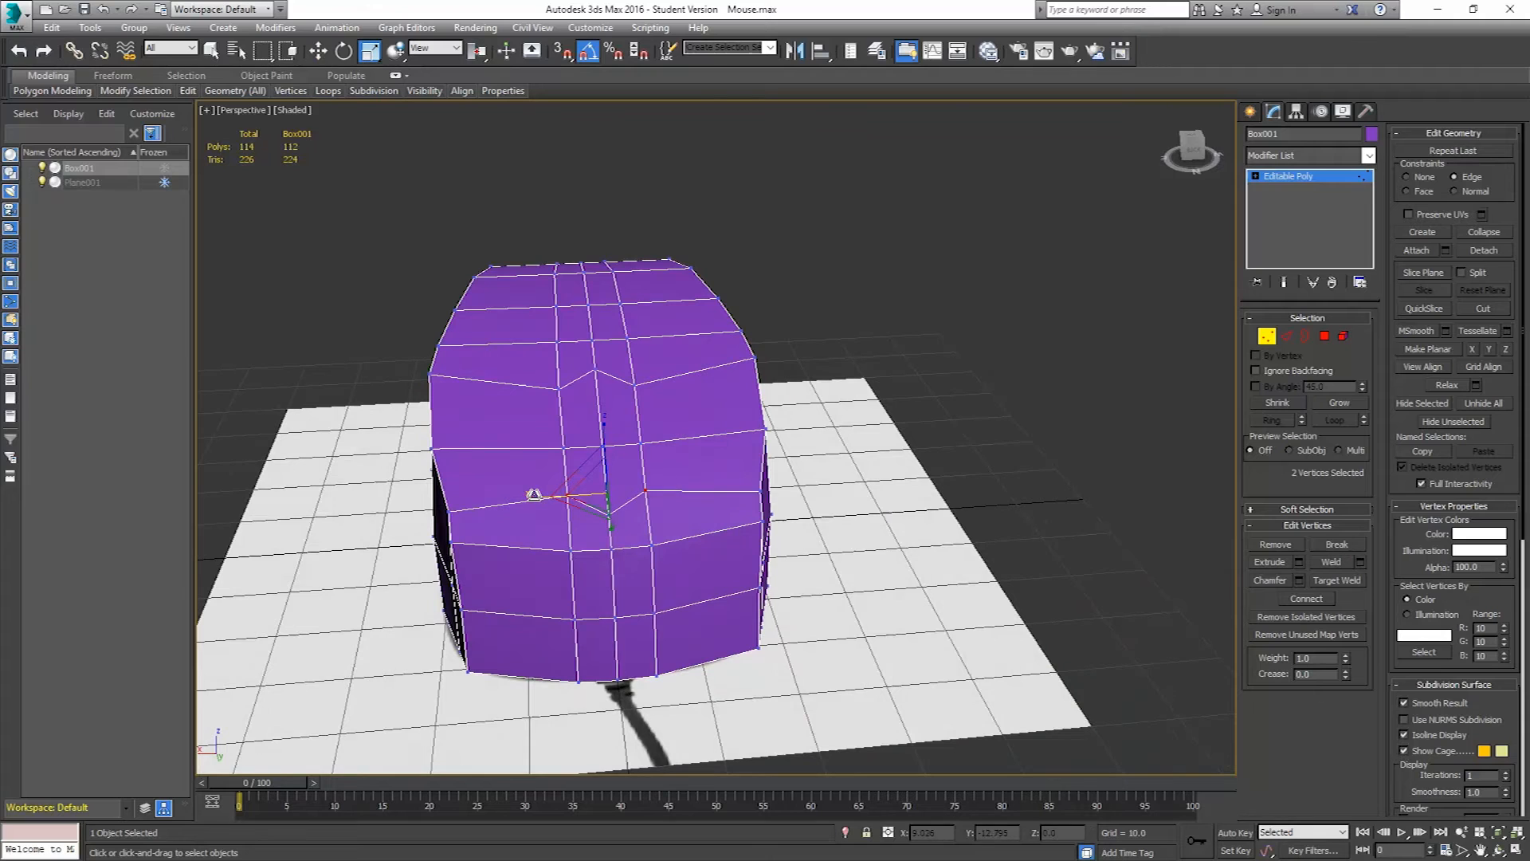
{"action": "left_click_drag", "start_coordinate": [533, 494], "coordinate": [556, 492]}
{"action": "left_click", "coordinate": [559, 389]}
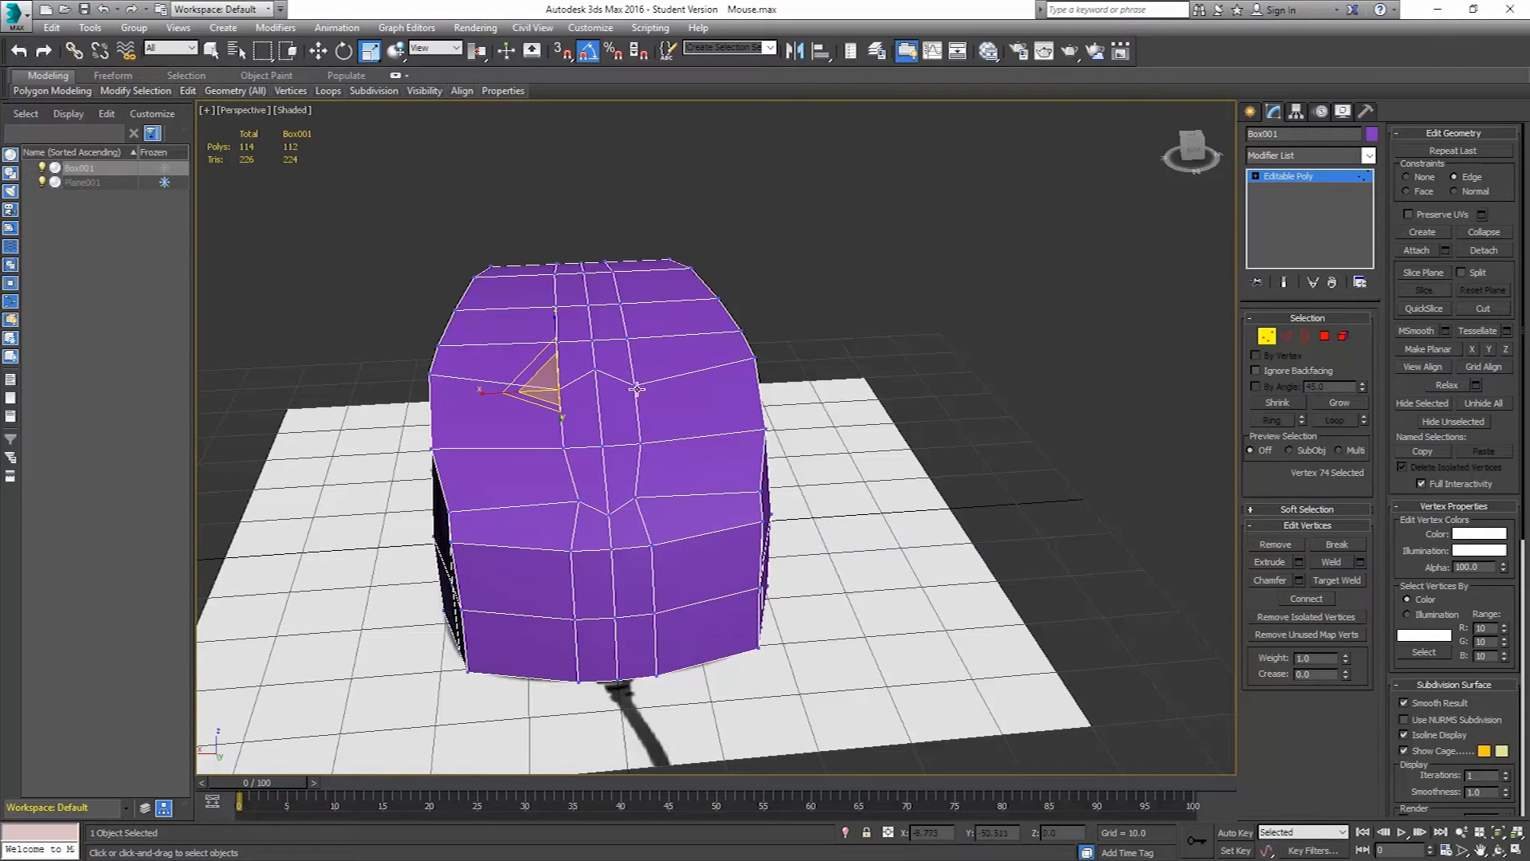
{"action": "left_click", "coordinate": [635, 386], "text": "ctrl"}
{"action": "left_click_drag", "start_coordinate": [534, 391], "coordinate": [548, 396]}
- Select the edge loop crossing the middle of the scroll wheel area and move it about 1.1 units rearward in Y
{"action": "middle_click_drag", "start_coordinate": [628, 464], "coordinate": [668, 503], "text": "alt"}
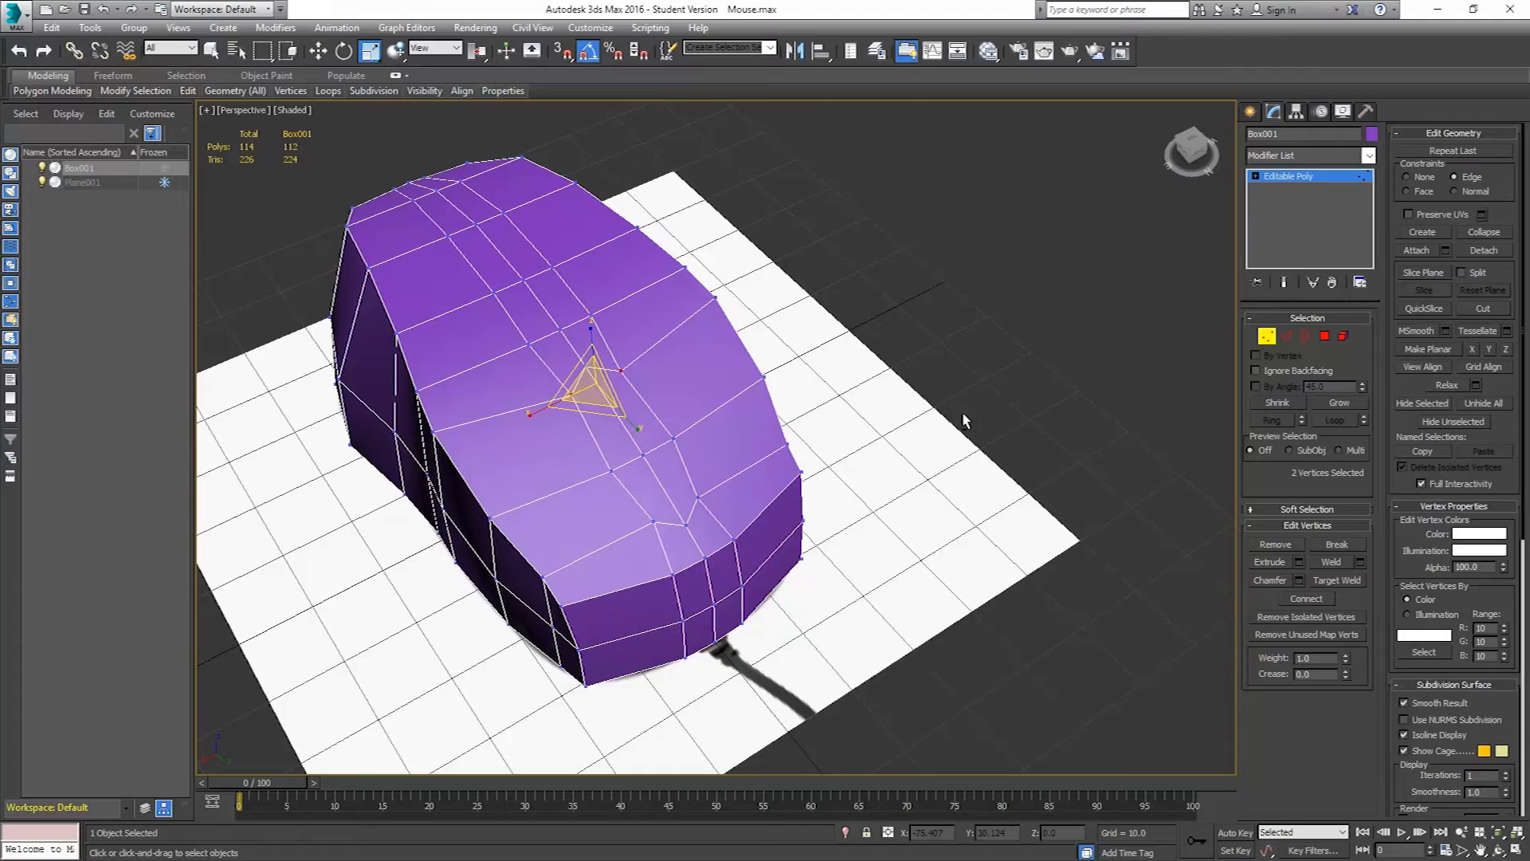
{"action": "left_click", "coordinate": [1286, 336]}
{"action": "double_click", "coordinate": [630, 459]}
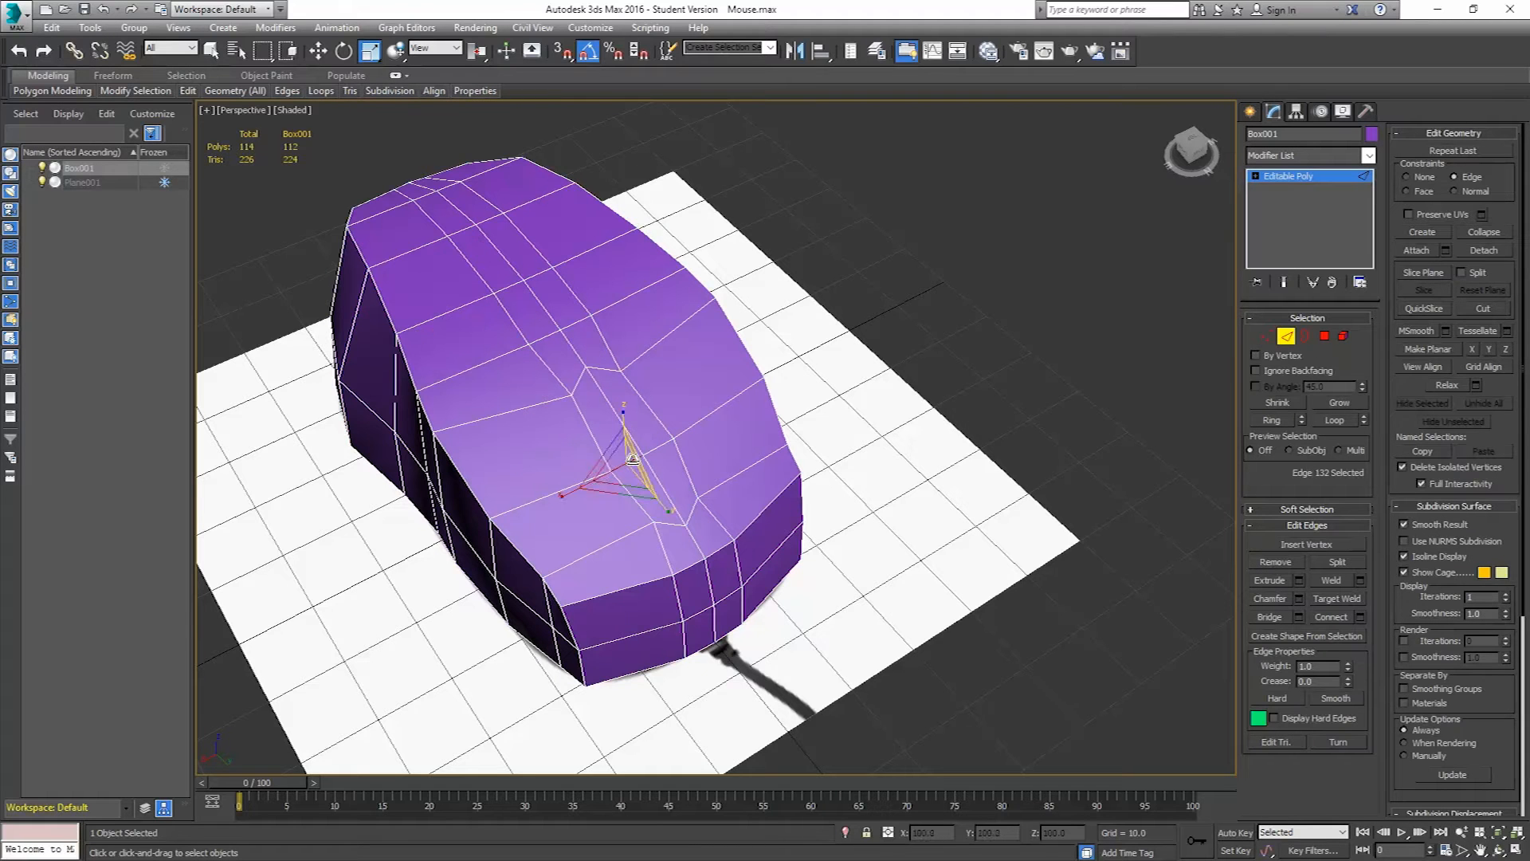
{"action": "left_click", "coordinate": [318, 51]}
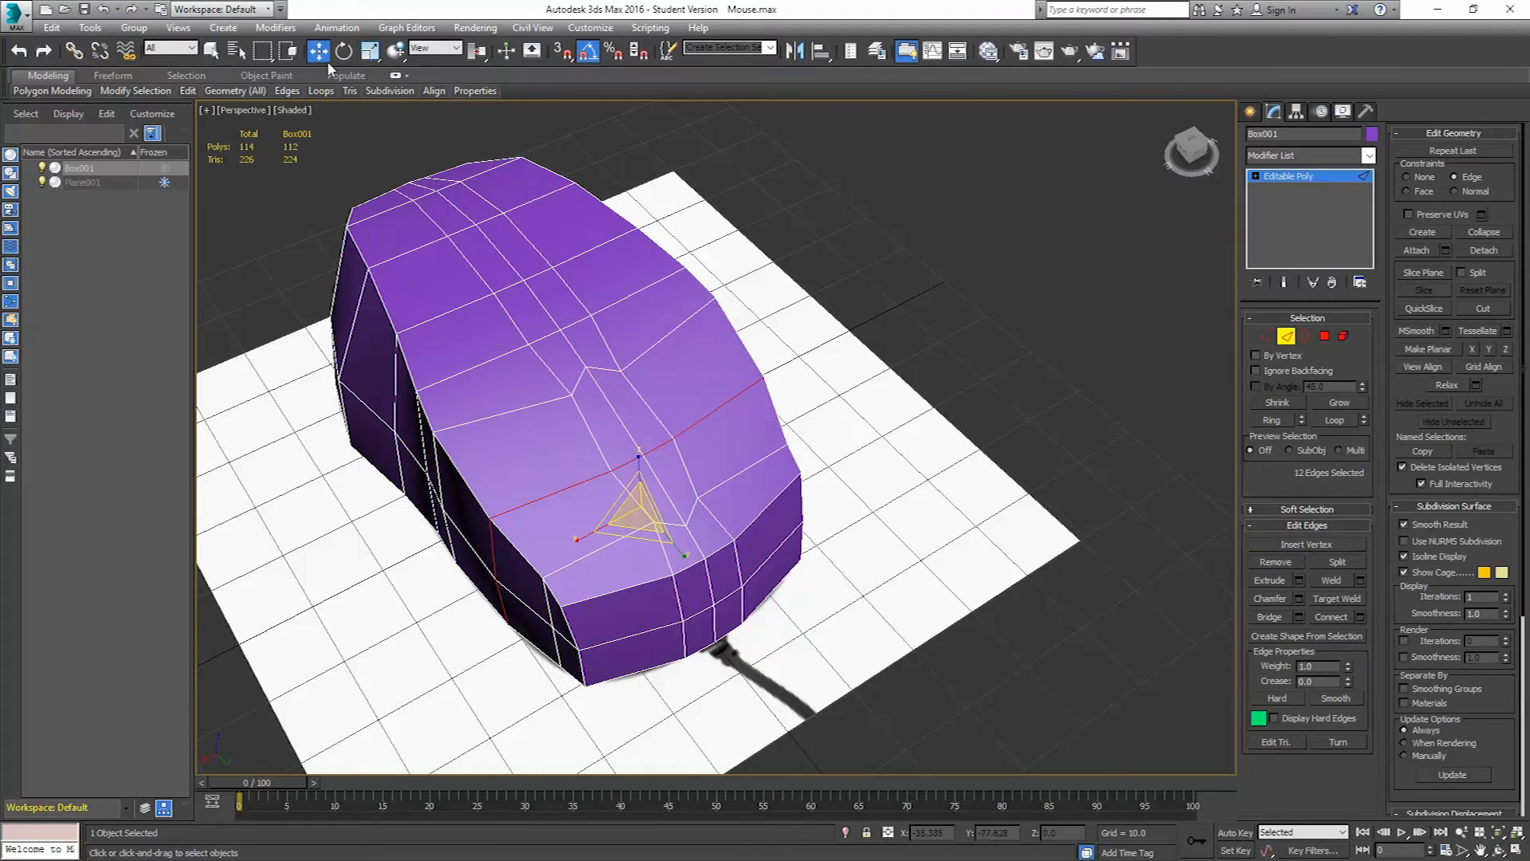
{"action": "left_click_drag", "start_coordinate": [672, 542], "coordinate": [665, 535]}
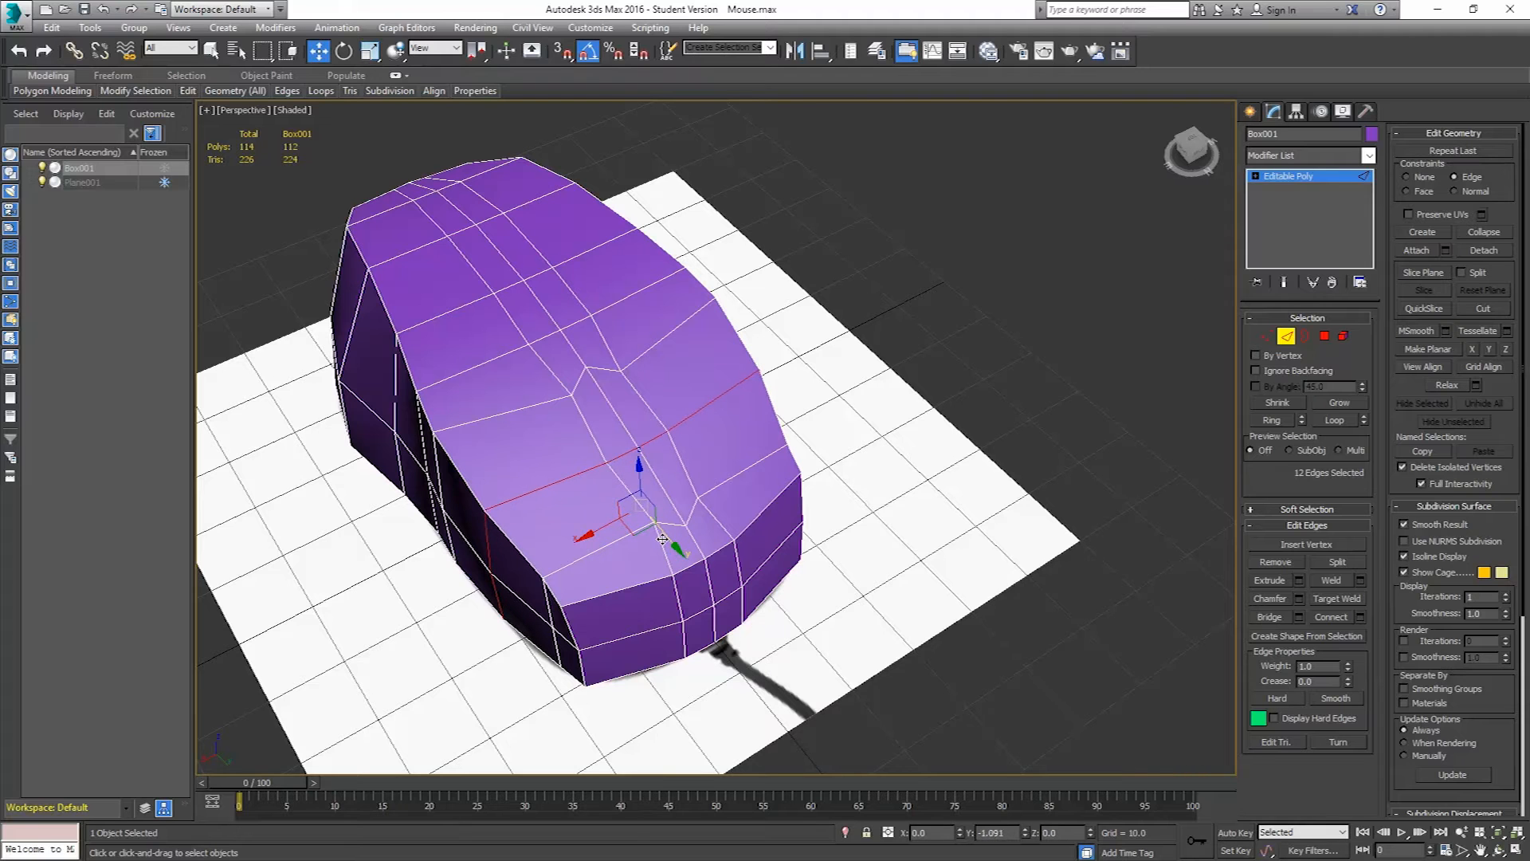
- Select the four polygons of the scroll wheel area and inset them by 1.127
{"action": "middle_click_drag", "start_coordinate": [636, 472], "coordinate": [595, 464], "text": "alt"}
{"action": "left_click", "coordinate": [1324, 337]}
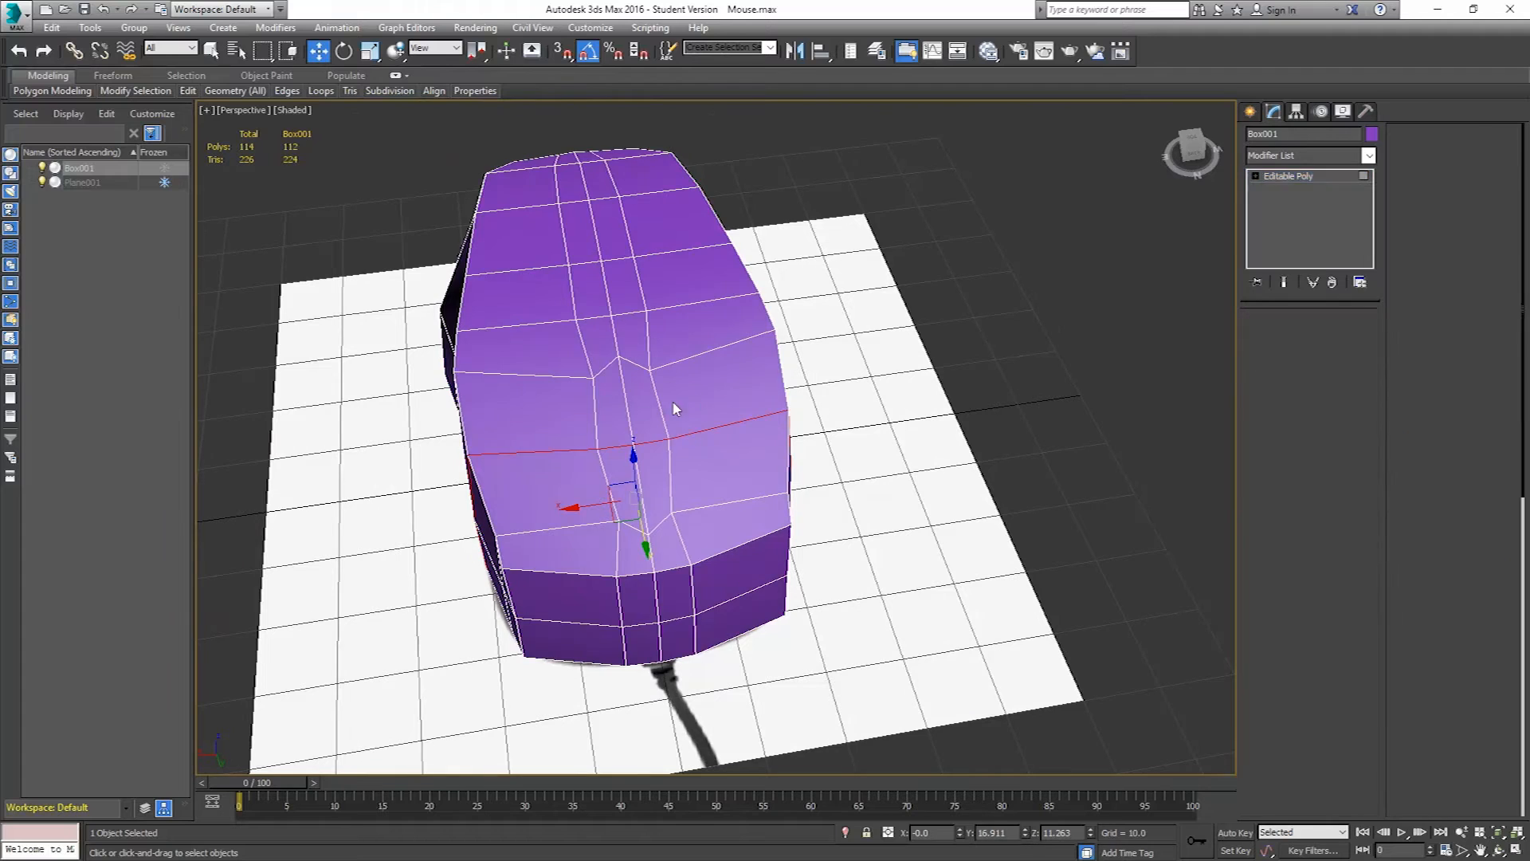
{"action": "left_click", "coordinate": [613, 401]}
{"action": "left_click", "coordinate": [622, 479], "text": "ctrl"}
{"action": "left_click", "coordinate": [655, 426], "text": "ctrl"}
{"action": "left_click", "coordinate": [651, 470], "text": "ctrl"}
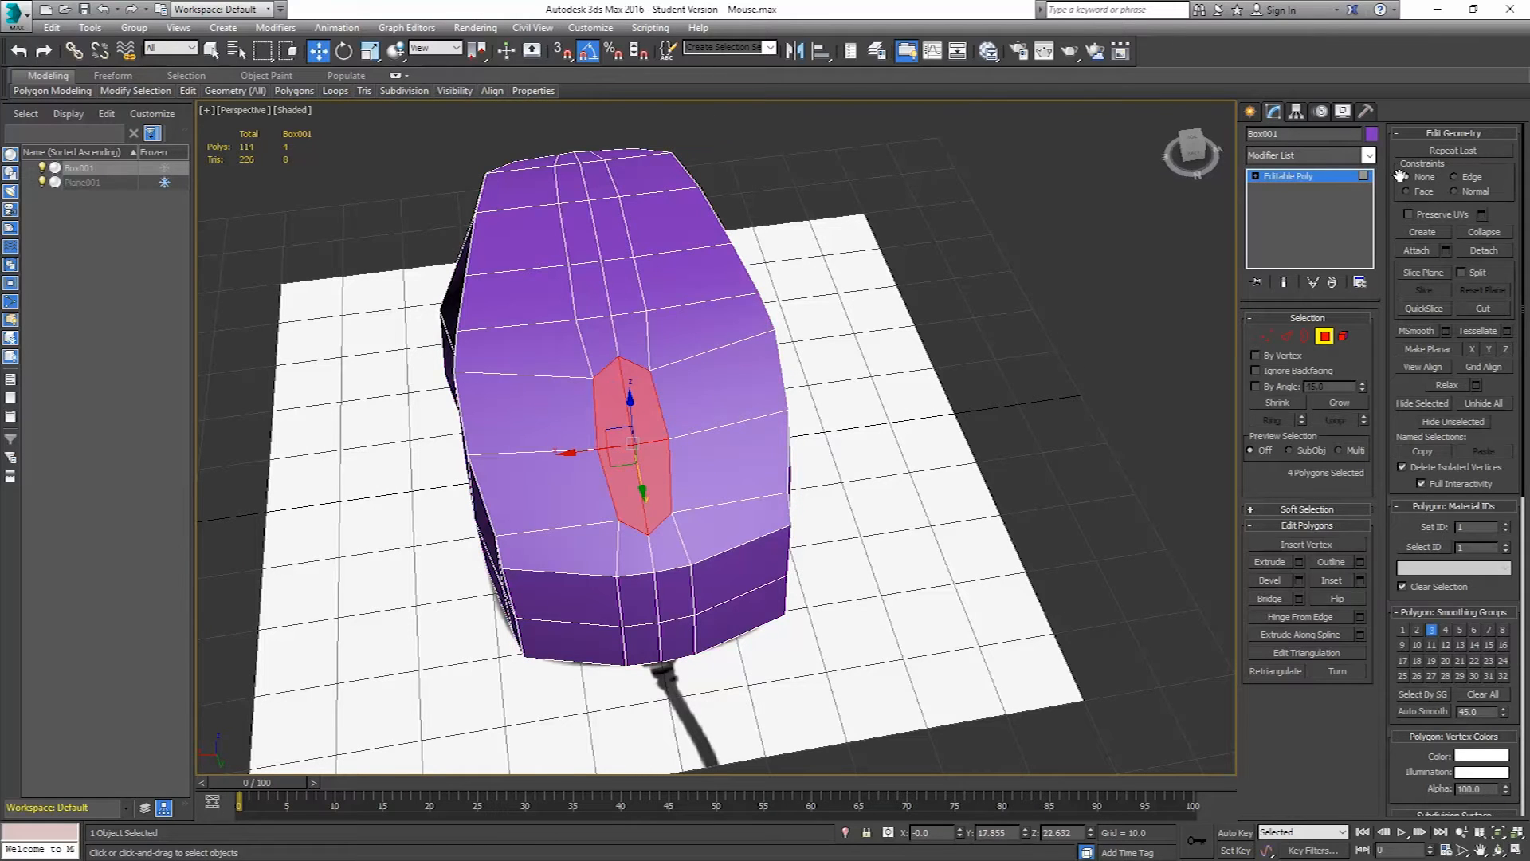
{"action": "middle_click_drag", "start_coordinate": [811, 388], "coordinate": [852, 331], "text": "alt"}
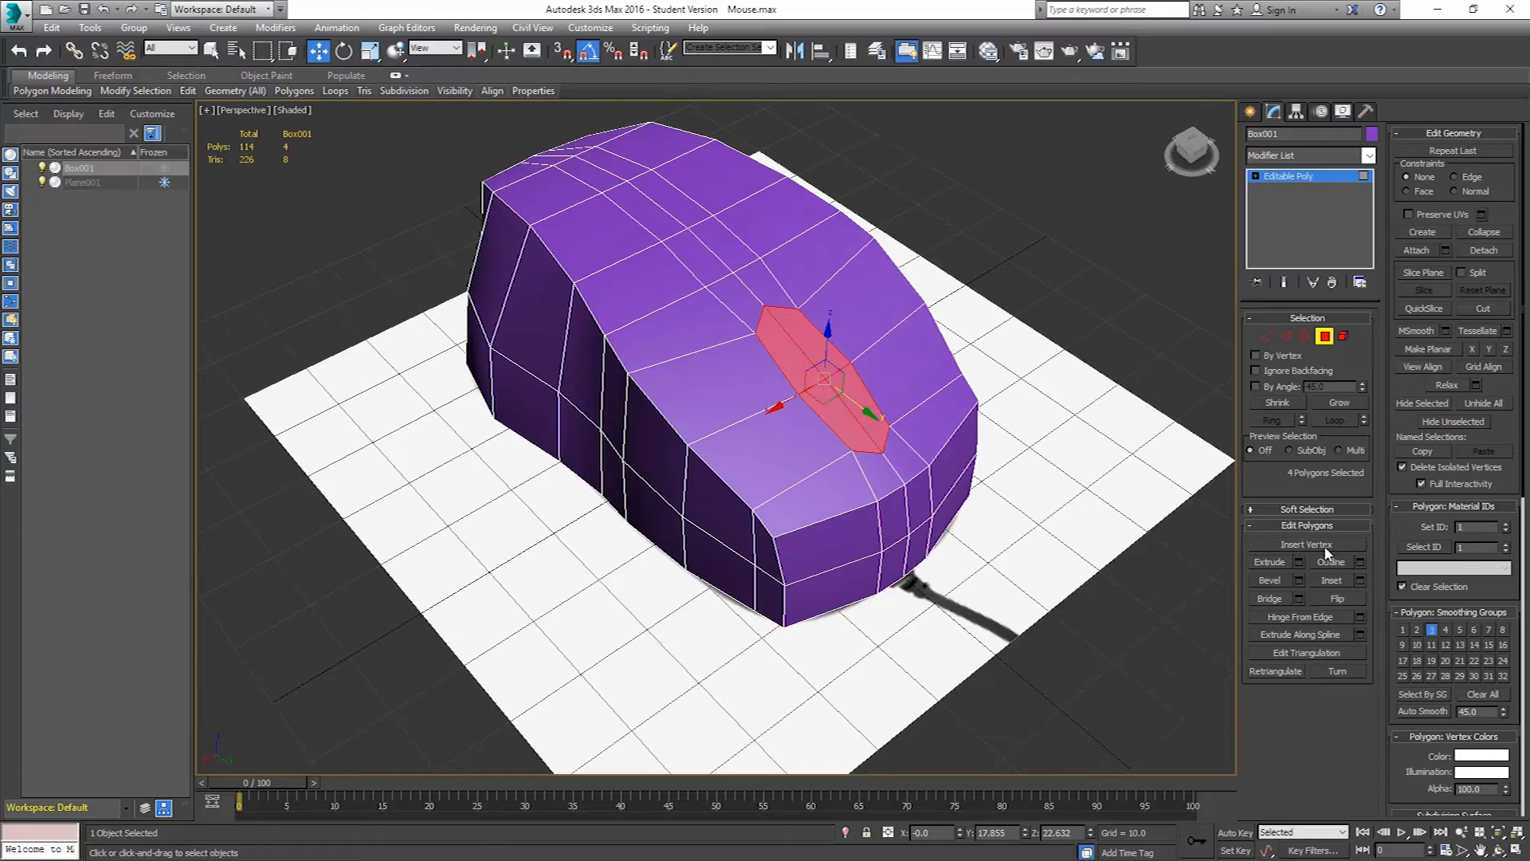
{"action": "left_click", "coordinate": [1359, 581]}
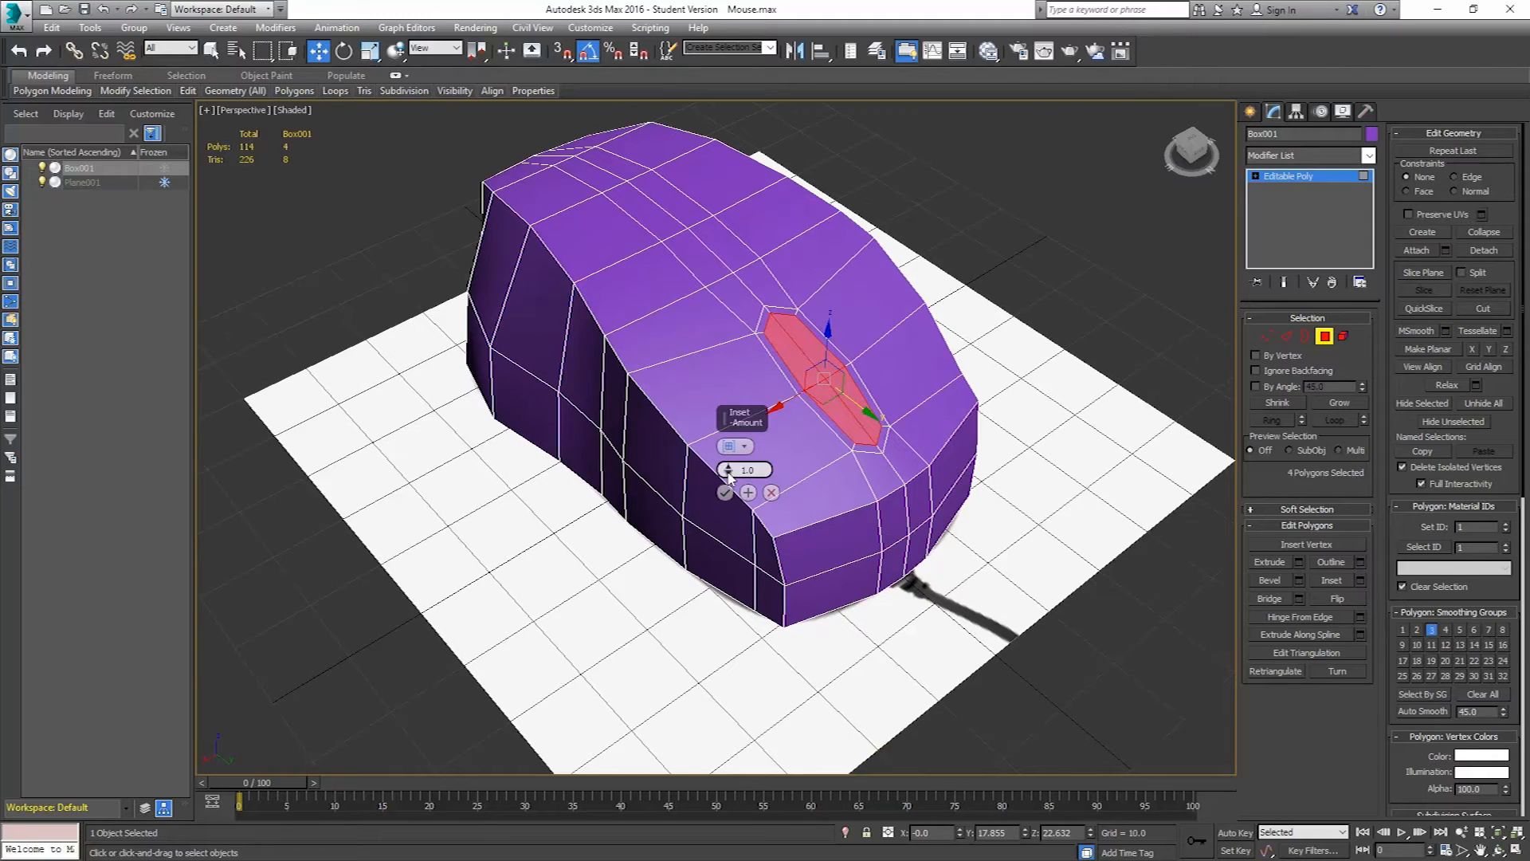
{"action": "left_click_drag", "start_coordinate": [728, 470], "coordinate": [725, 469]}
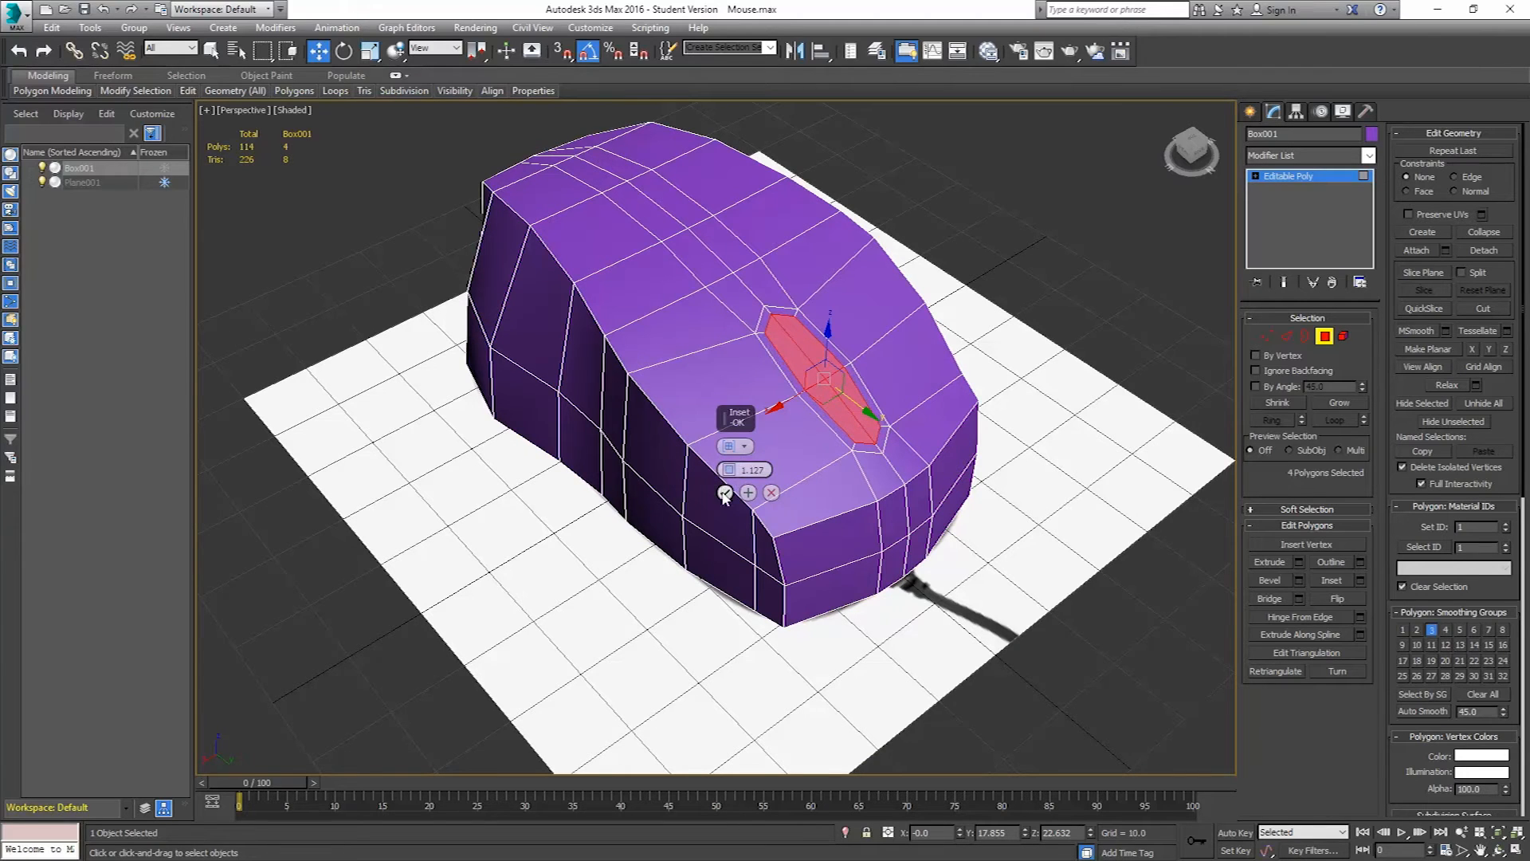
{"action": "left_click", "coordinate": [724, 493]}
- Temporarily hide the mouse body to examine the scroll wheel in the reference image, and restore the body
{"action": "left_click", "coordinate": [1286, 336]}
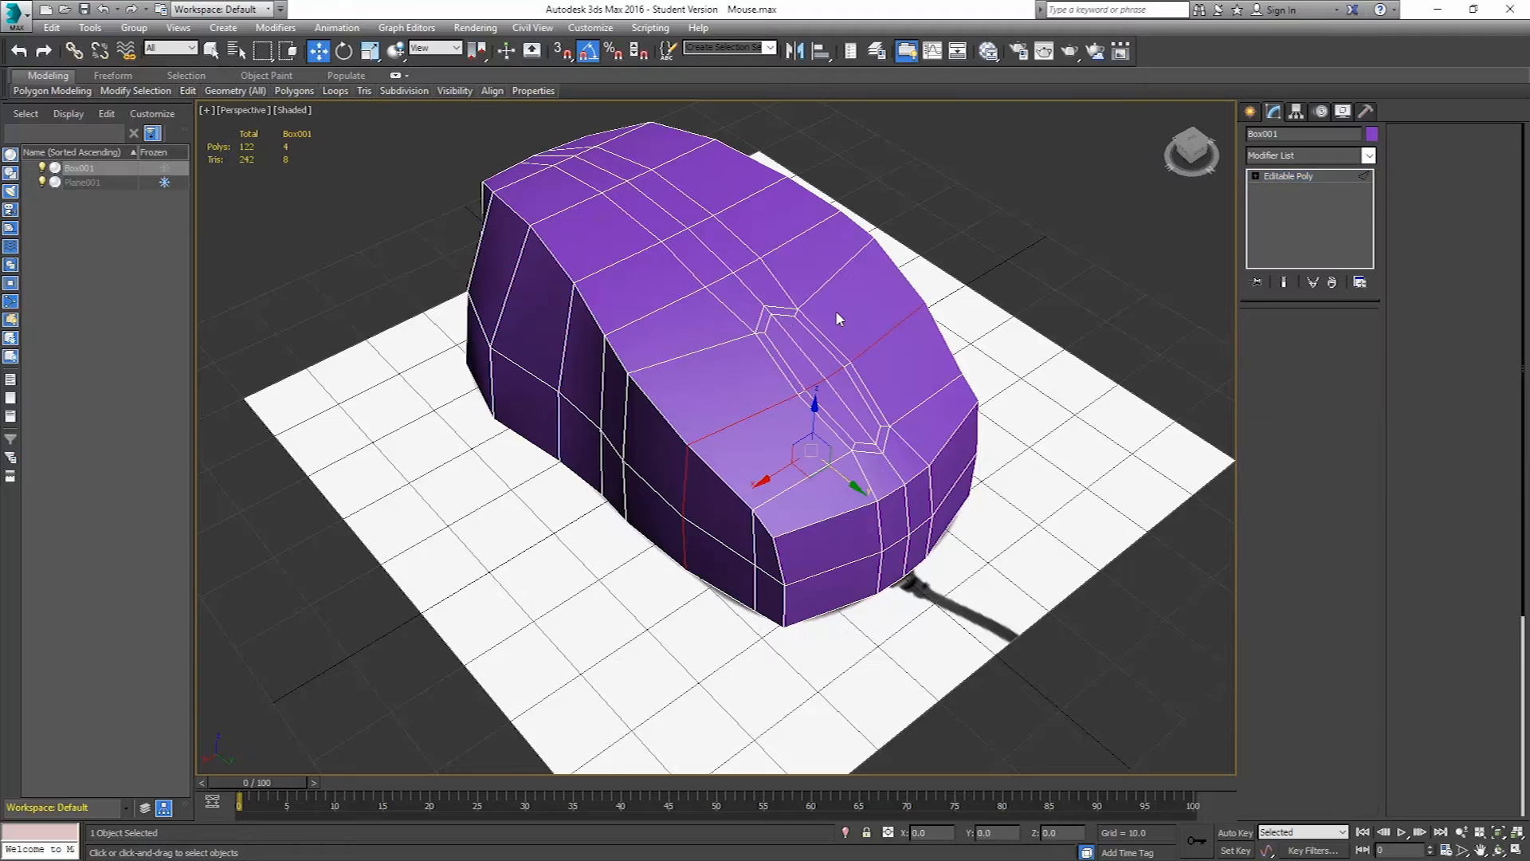
{"action": "left_click", "coordinate": [1341, 337]}
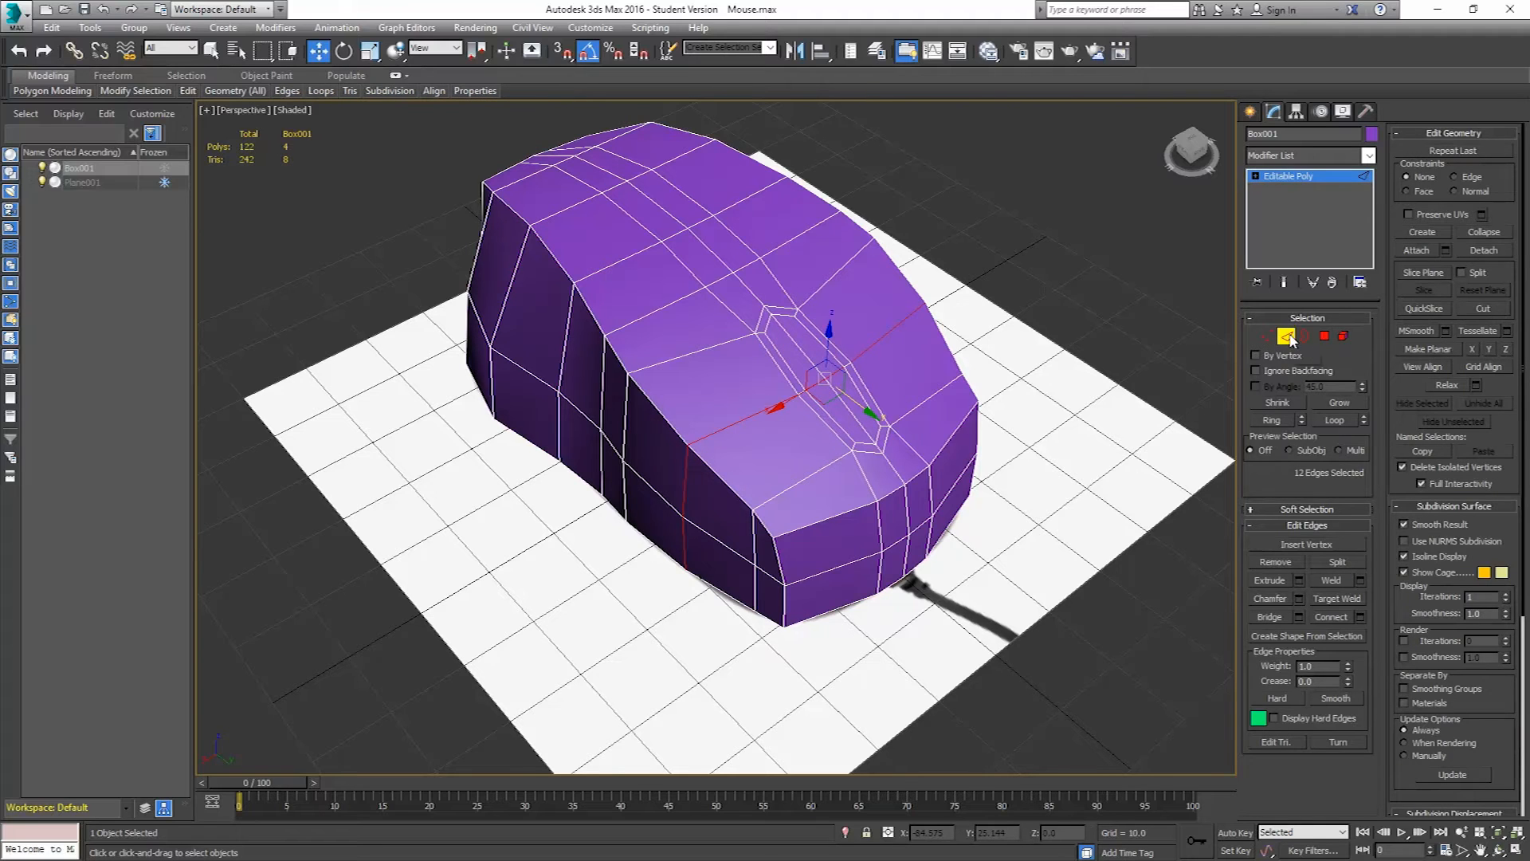
{"action": "left_click", "coordinate": [1342, 337]}
{"action": "left_click", "coordinate": [1061, 478]}
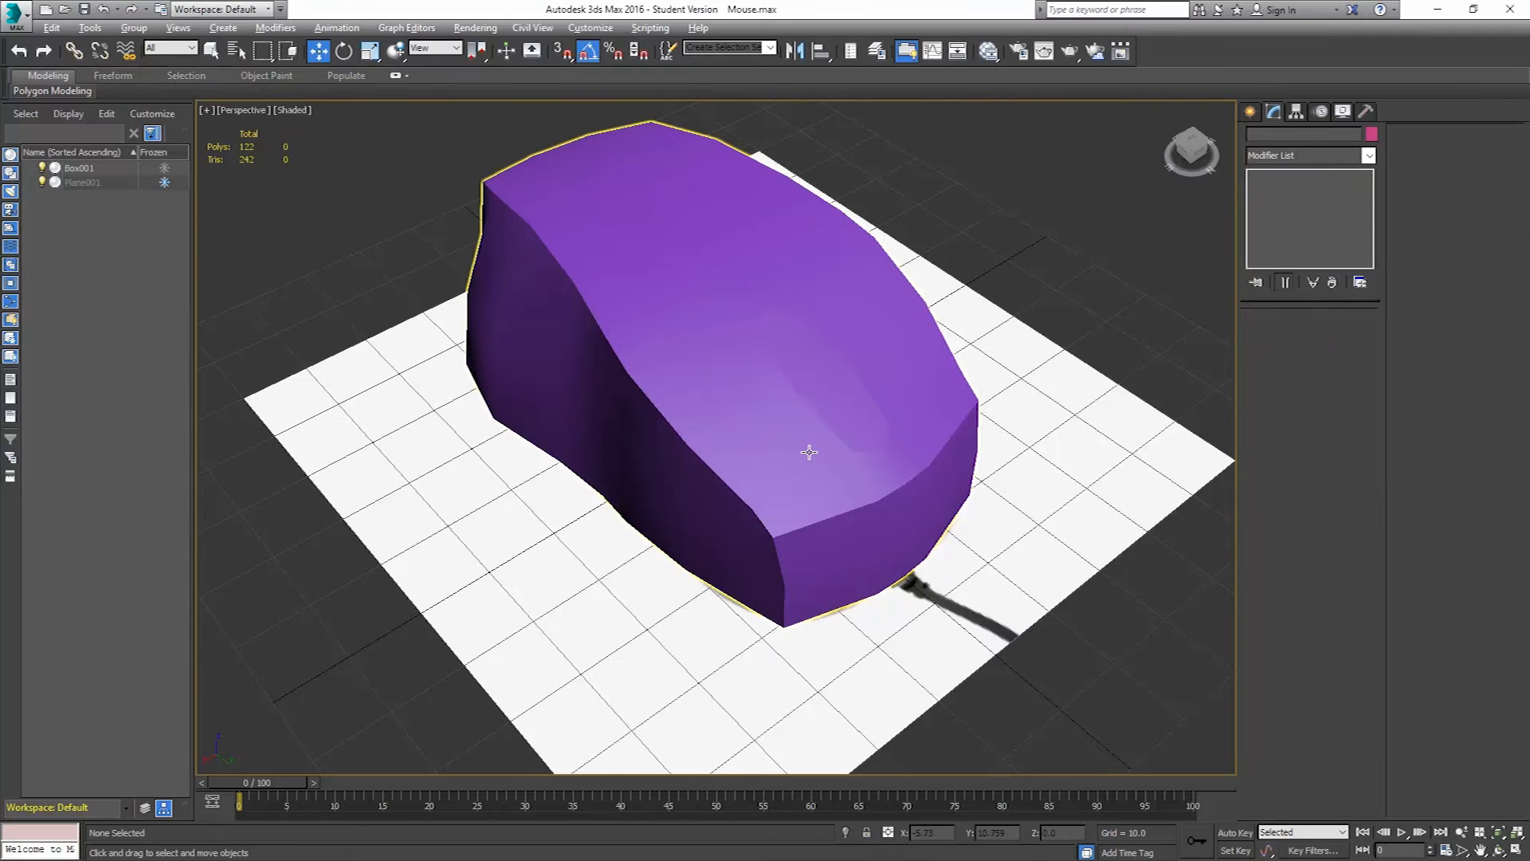
{"action": "left_click", "coordinate": [753, 429]}
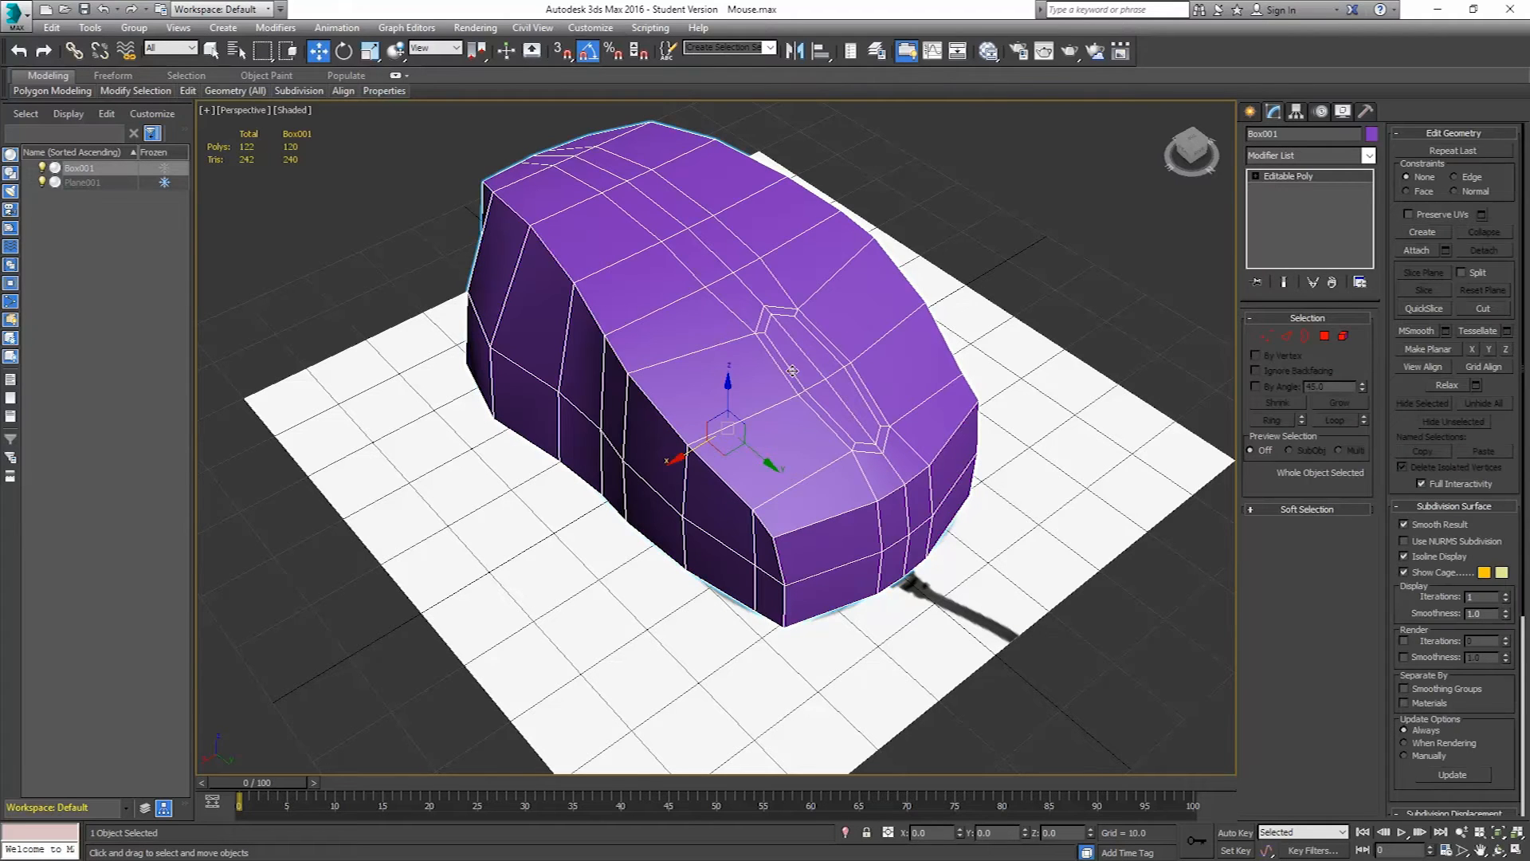
{"action": "right_click", "coordinate": [822, 390]}
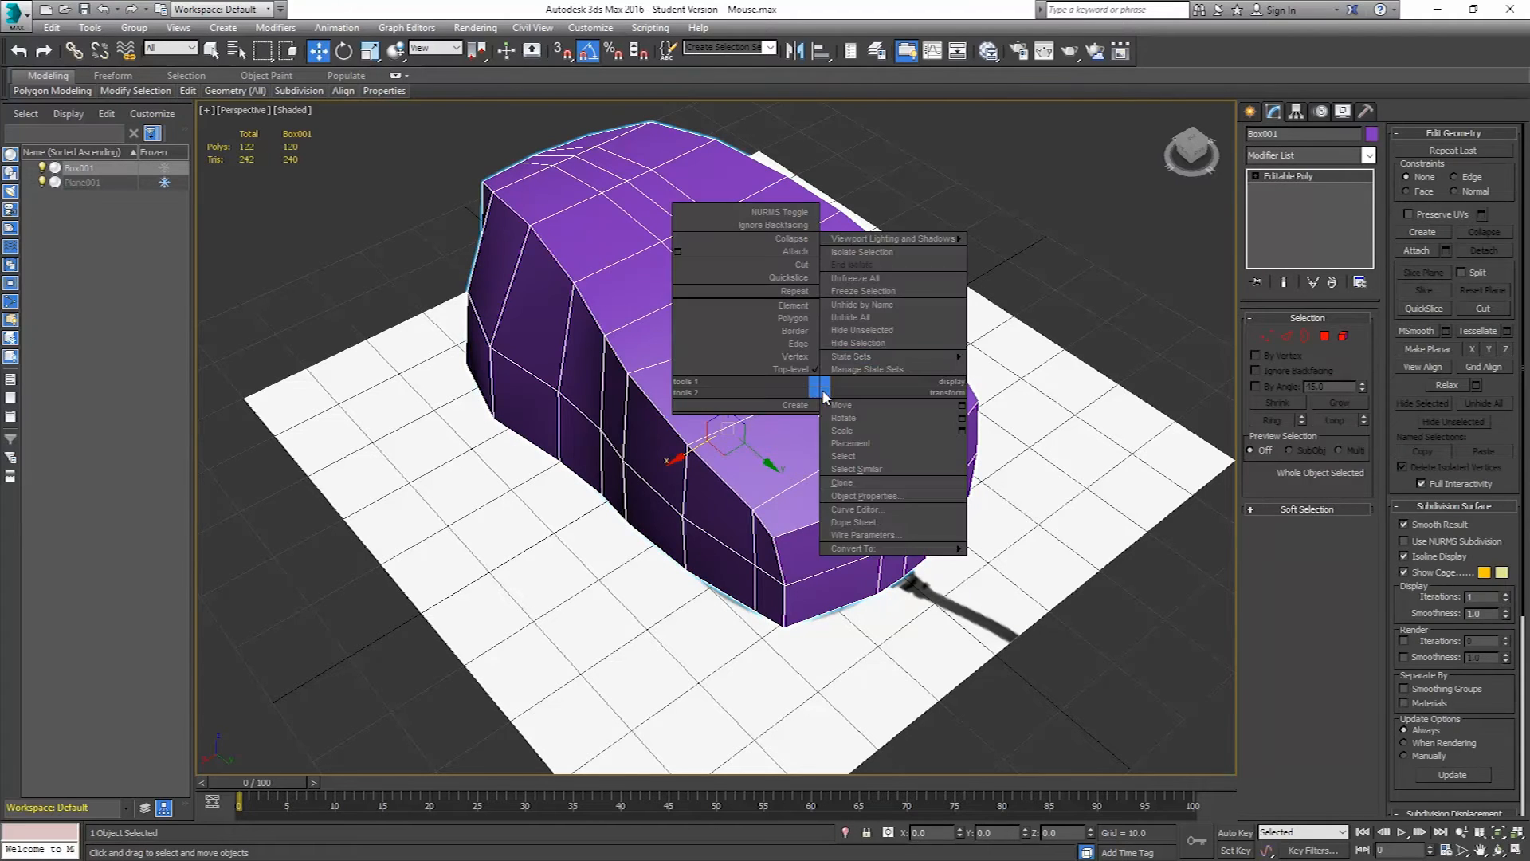
{"action": "left_click", "coordinate": [858, 343]}
{"action": "middle_click_drag", "start_coordinate": [748, 399], "coordinate": [796, 337], "text": "alt"}
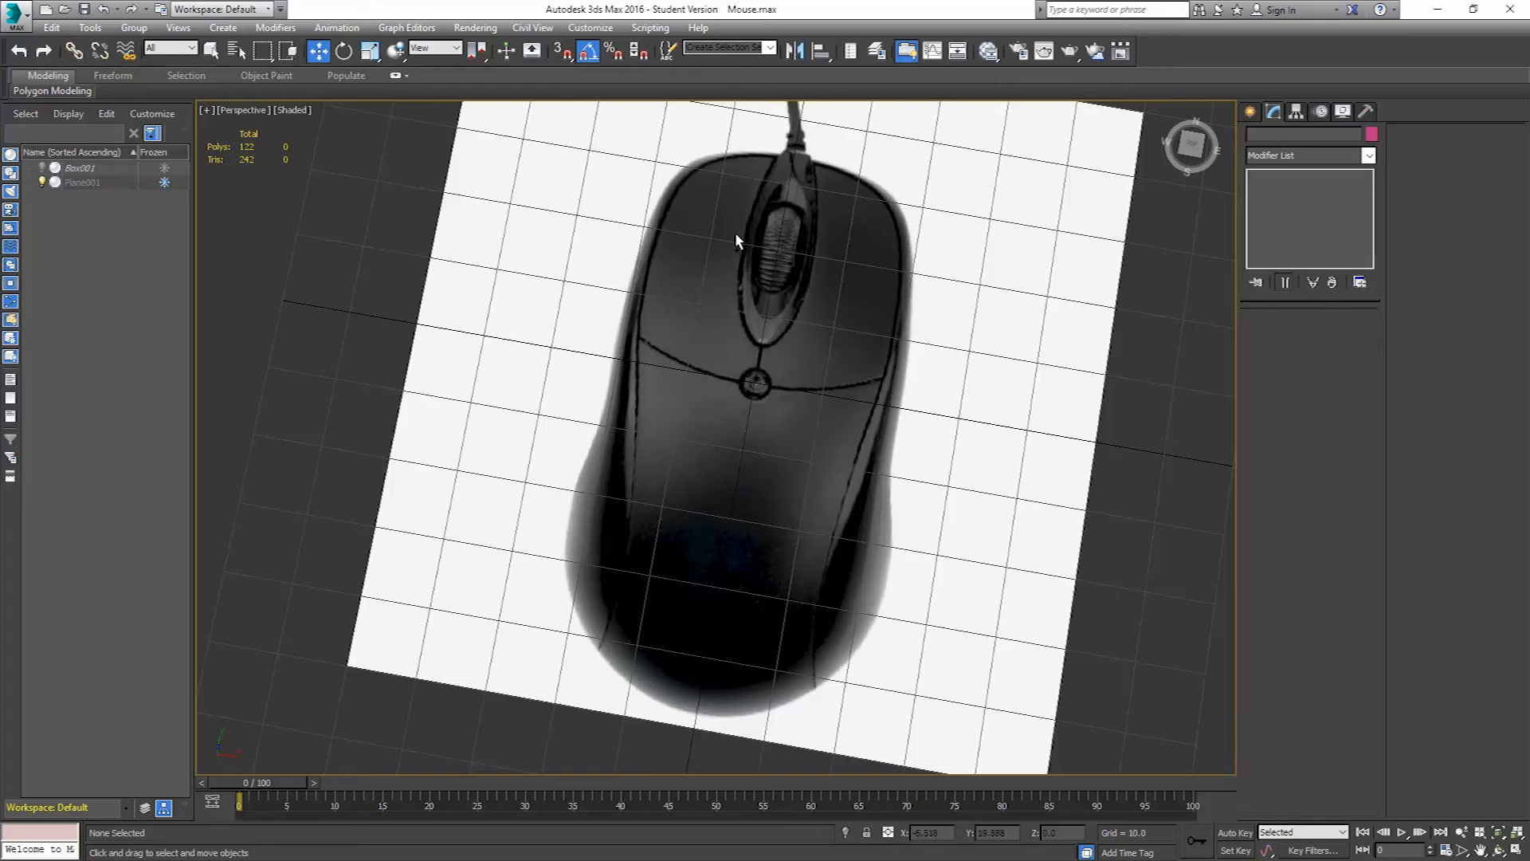
{"action": "key", "text": "ctrl+z"}
{"action": "middle_click_drag", "start_coordinate": [840, 316], "coordinate": [656, 267], "text": "alt"}
- Select the inset's two rear inner edges and, with the Edge constraint, slide them forward to about Y 11.2
{"action": "left_click", "coordinate": [1266, 338]}
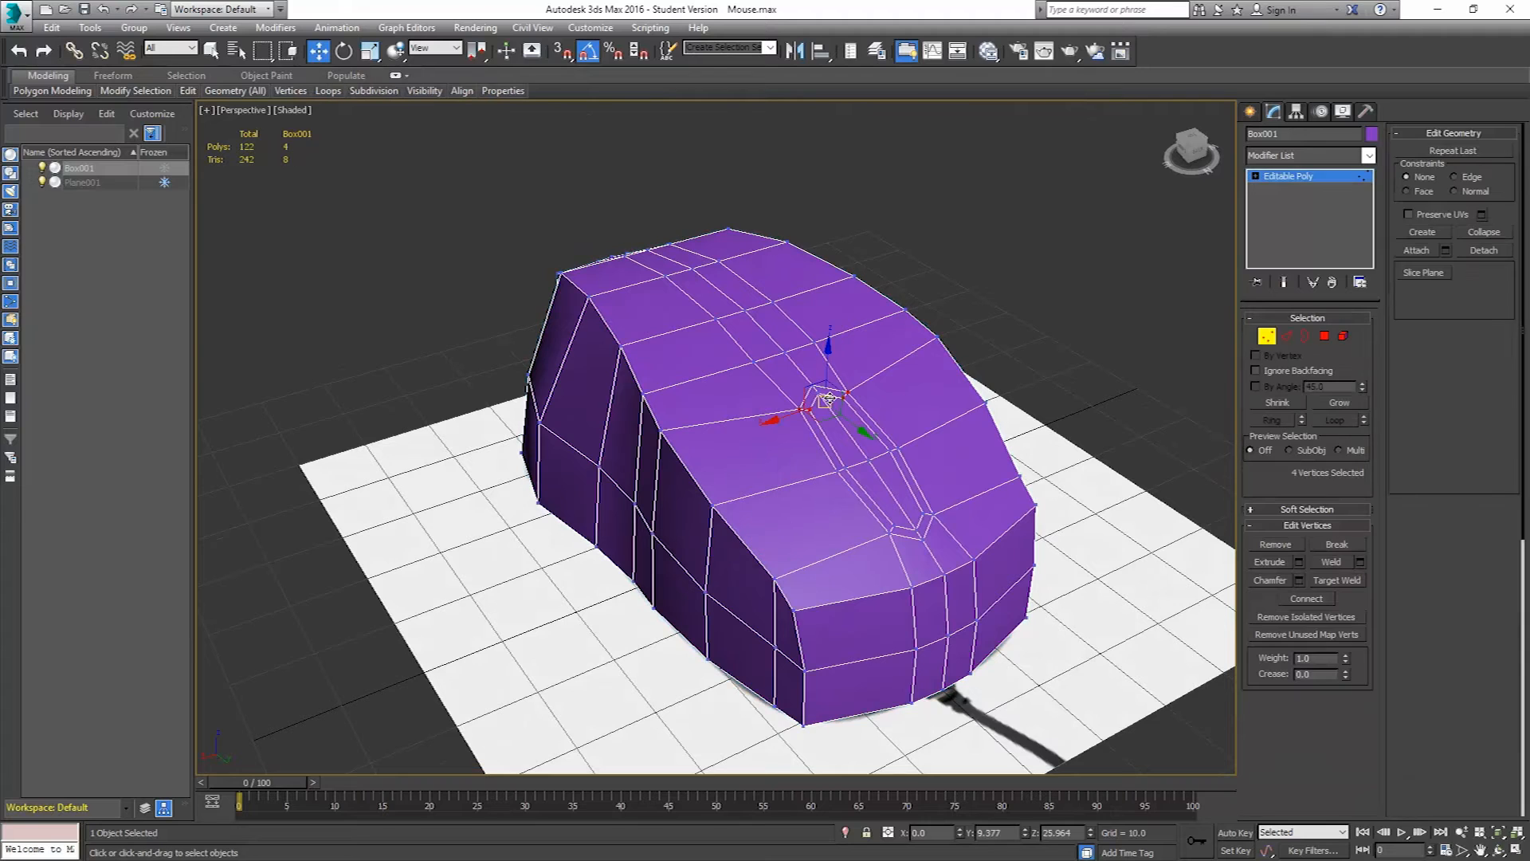
{"action": "left_click", "coordinate": [1288, 338]}
{"action": "left_click", "coordinate": [829, 397]}
{"action": "left_click", "coordinate": [850, 396], "text": "ctrl"}
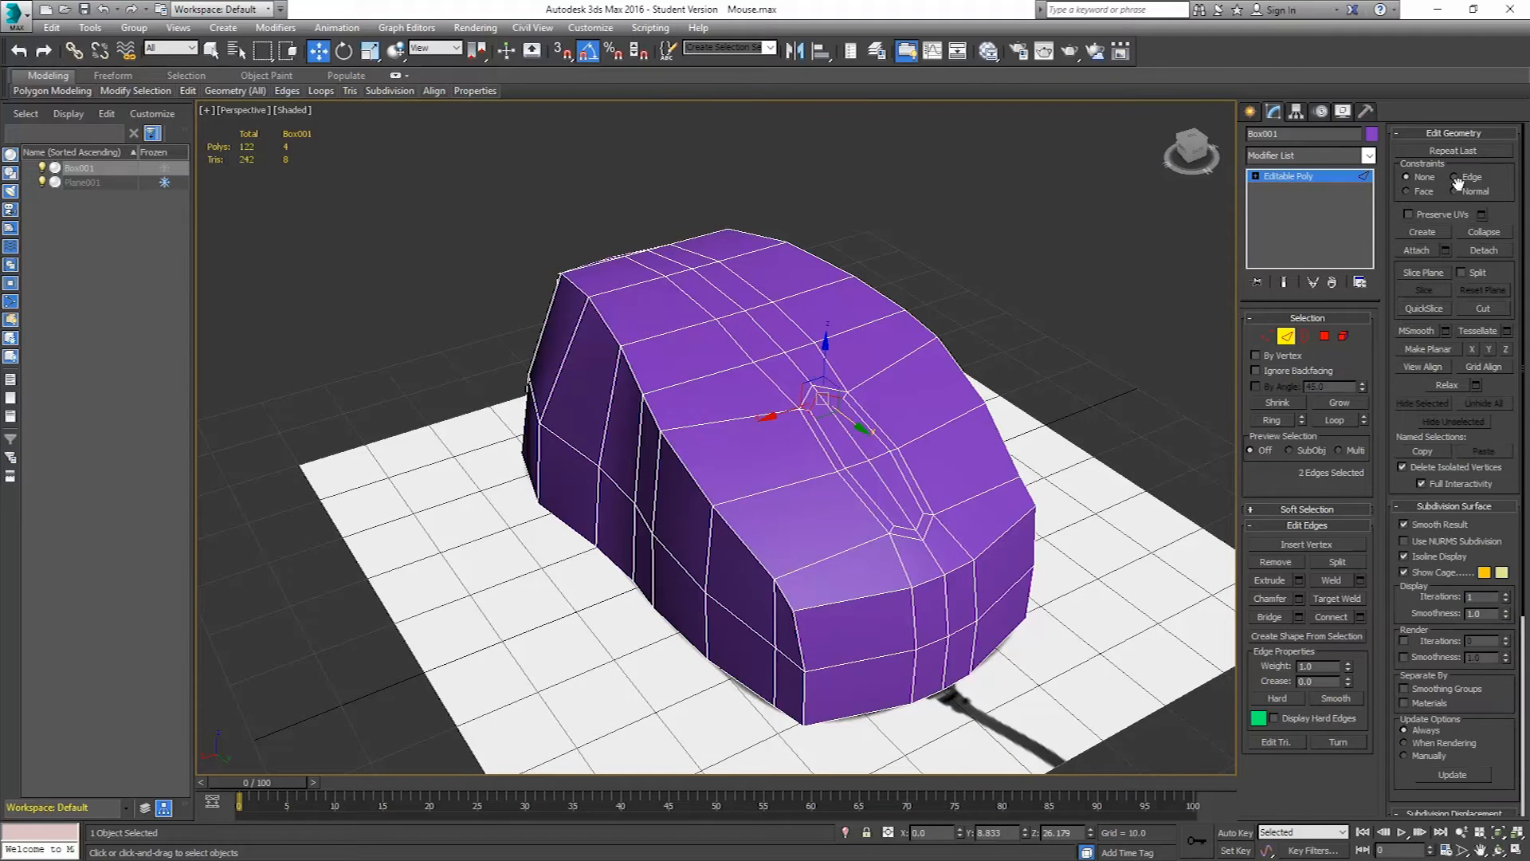
{"action": "left_click_drag", "start_coordinate": [859, 424], "coordinate": [862, 435]}
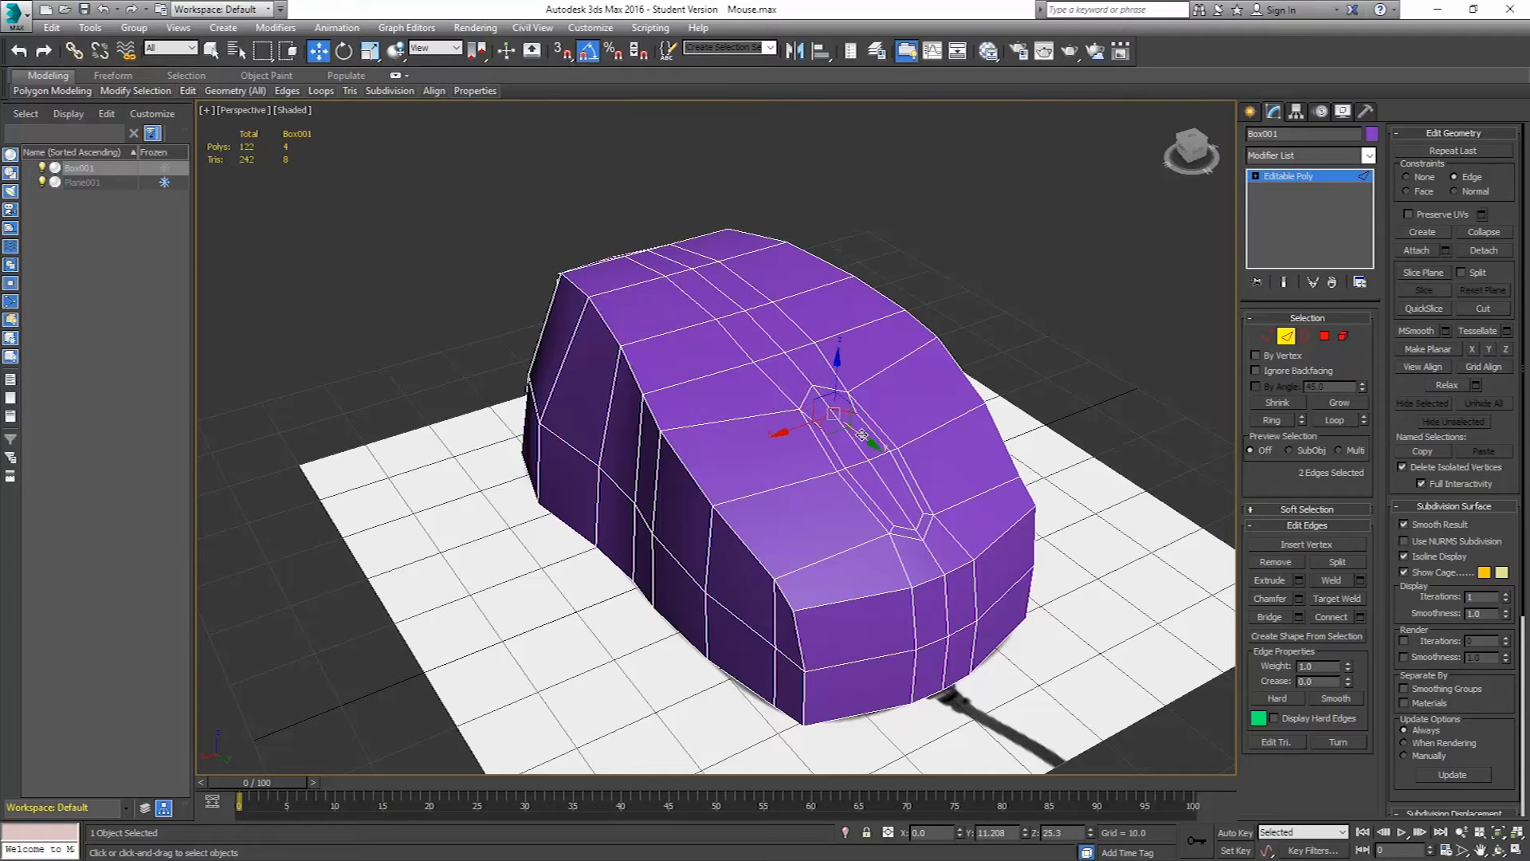
- Select the inset's two front inner edges and slide them rearward along their adjoining edges to about Y 24.25
{"action": "left_click", "coordinate": [903, 537]}
{"action": "left_click", "coordinate": [920, 528], "text": "ctrl"}
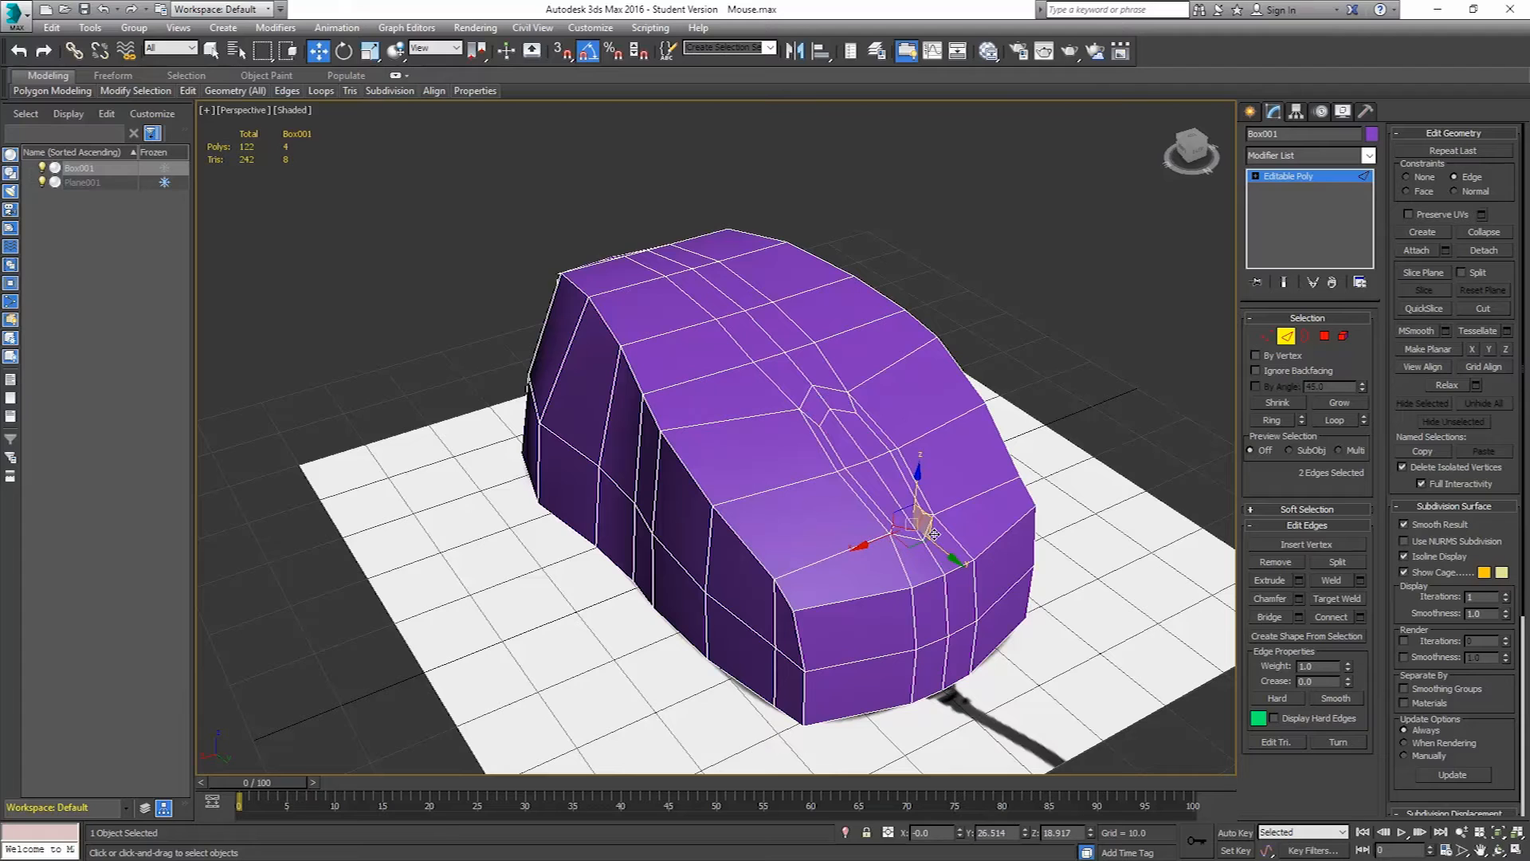
{"action": "left_click_drag", "start_coordinate": [947, 549], "coordinate": [912, 522]}
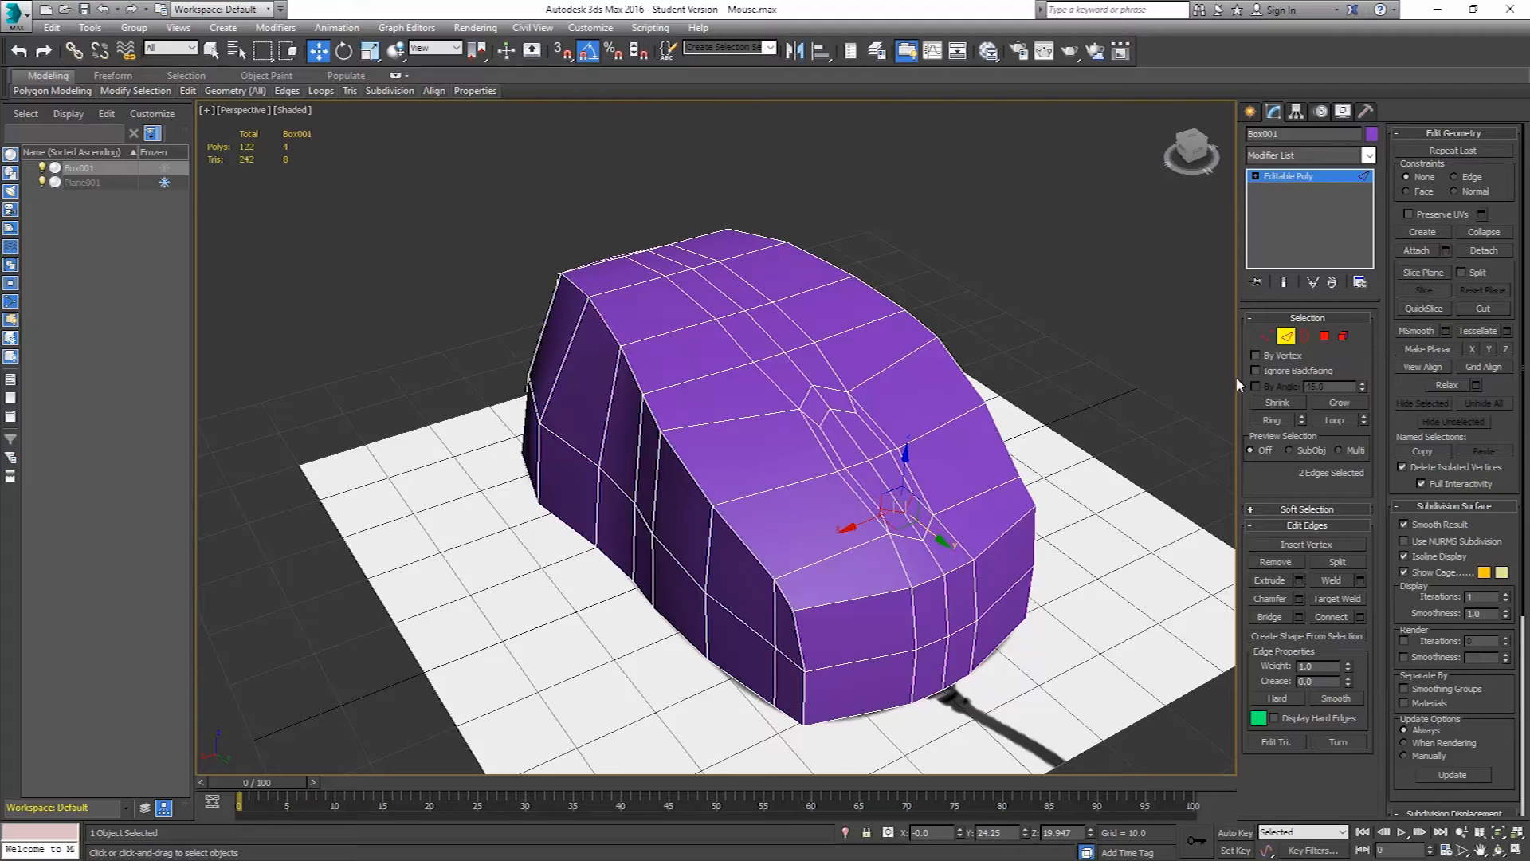
{"action": "mouse_move", "coordinate": [943, 540]}
{"action": "left_mouse_down"}
{"action": "mouse_move", "coordinate": [914, 500]}
{"action": "mouse_move", "coordinate": [1014, 547]}
{"action": "mouse_move", "coordinate": [942, 530]}
{"action": "left_mouse_up"}
- Select the two short edges joining the inset's inner and outer outlines at mid-length and scale them uniformly to 110%
{"action": "mouse_move", "coordinate": [864, 478]}
{"action": "middle_mouse_down", "text": "alt"}
{"action": "mouse_move", "coordinate": [936, 464]}
{"action": "mouse_move", "coordinate": [836, 445]}
{"action": "mouse_move", "coordinate": [843, 477]}
{"action": "middle_mouse_up", "text": "alt"}
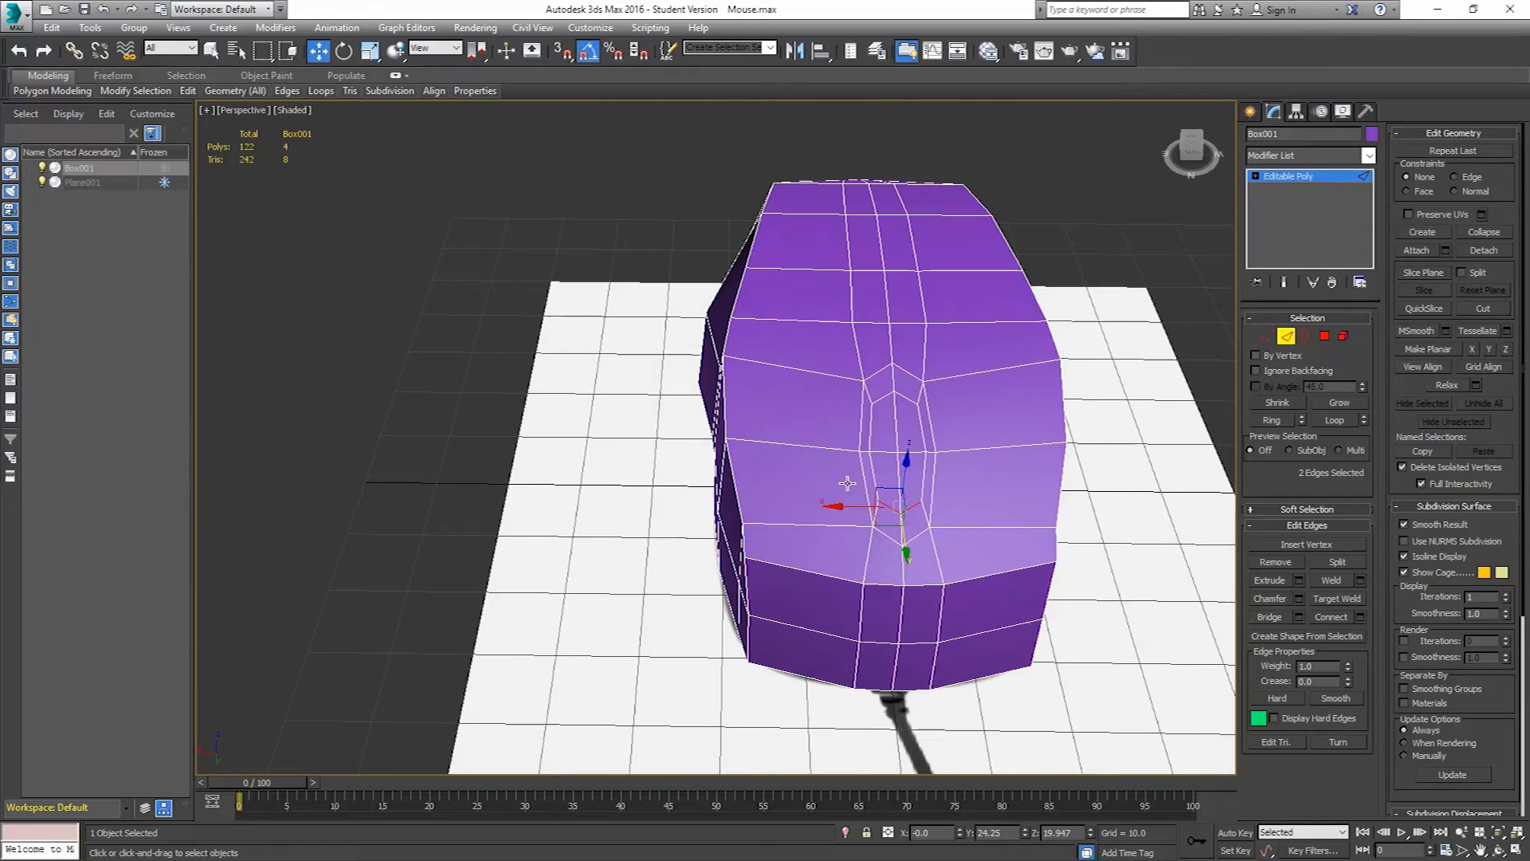
{"action": "left_click", "coordinate": [1266, 336]}
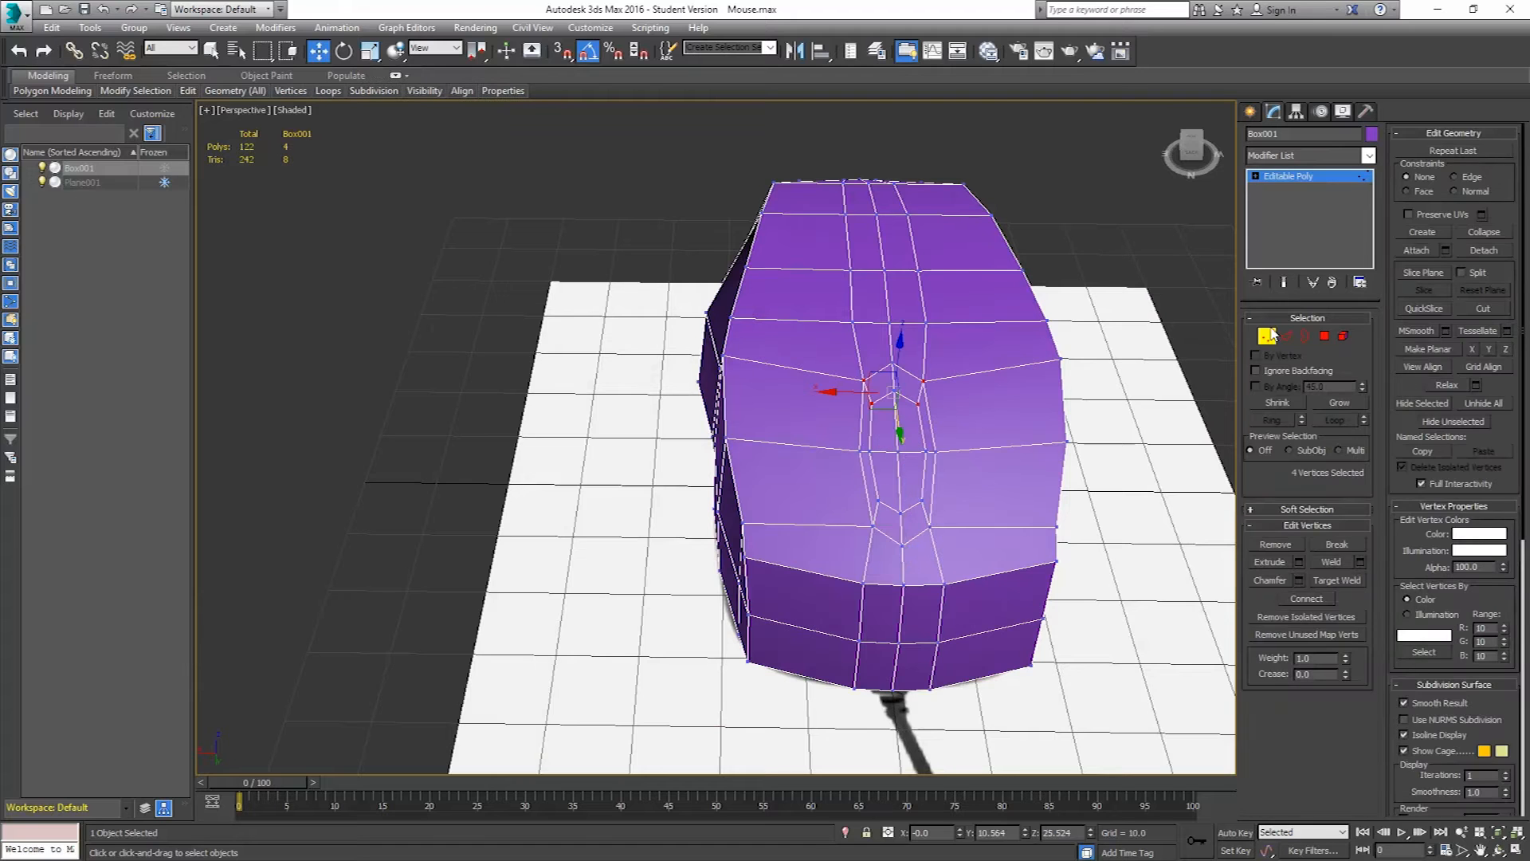
{"action": "left_click", "coordinate": [1286, 335]}
{"action": "scroll", "coordinate": [897, 429], "scroll_direction": "up", "scroll_amount": 3}
{"action": "left_click", "coordinate": [843, 455]}
{"action": "left_click", "coordinate": [941, 454], "text": "ctrl"}
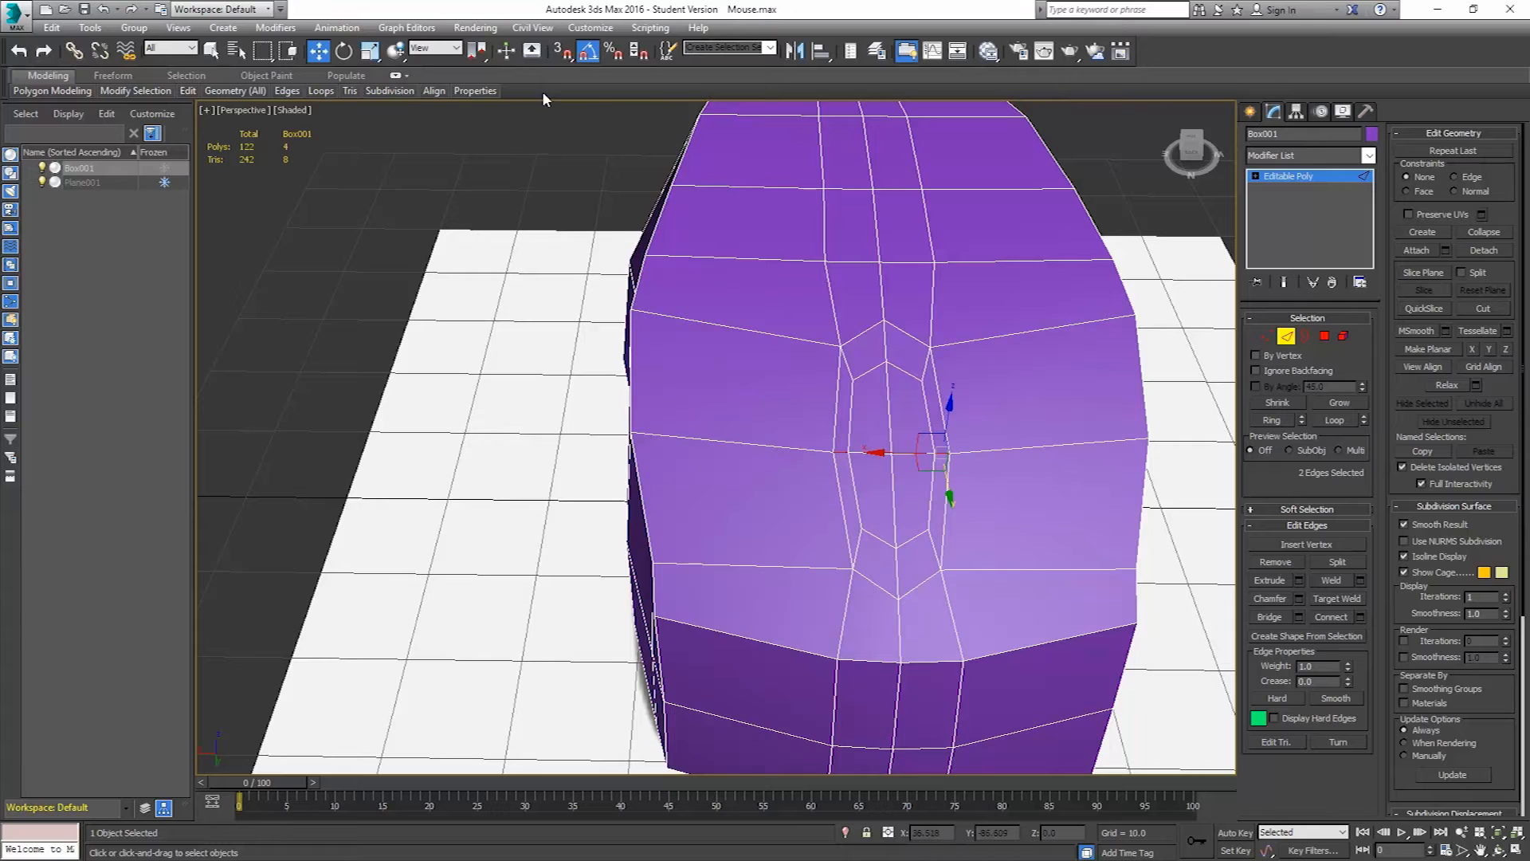
{"action": "left_click", "coordinate": [371, 51]}
{"action": "left_click_drag", "start_coordinate": [913, 456], "coordinate": [912, 448]}
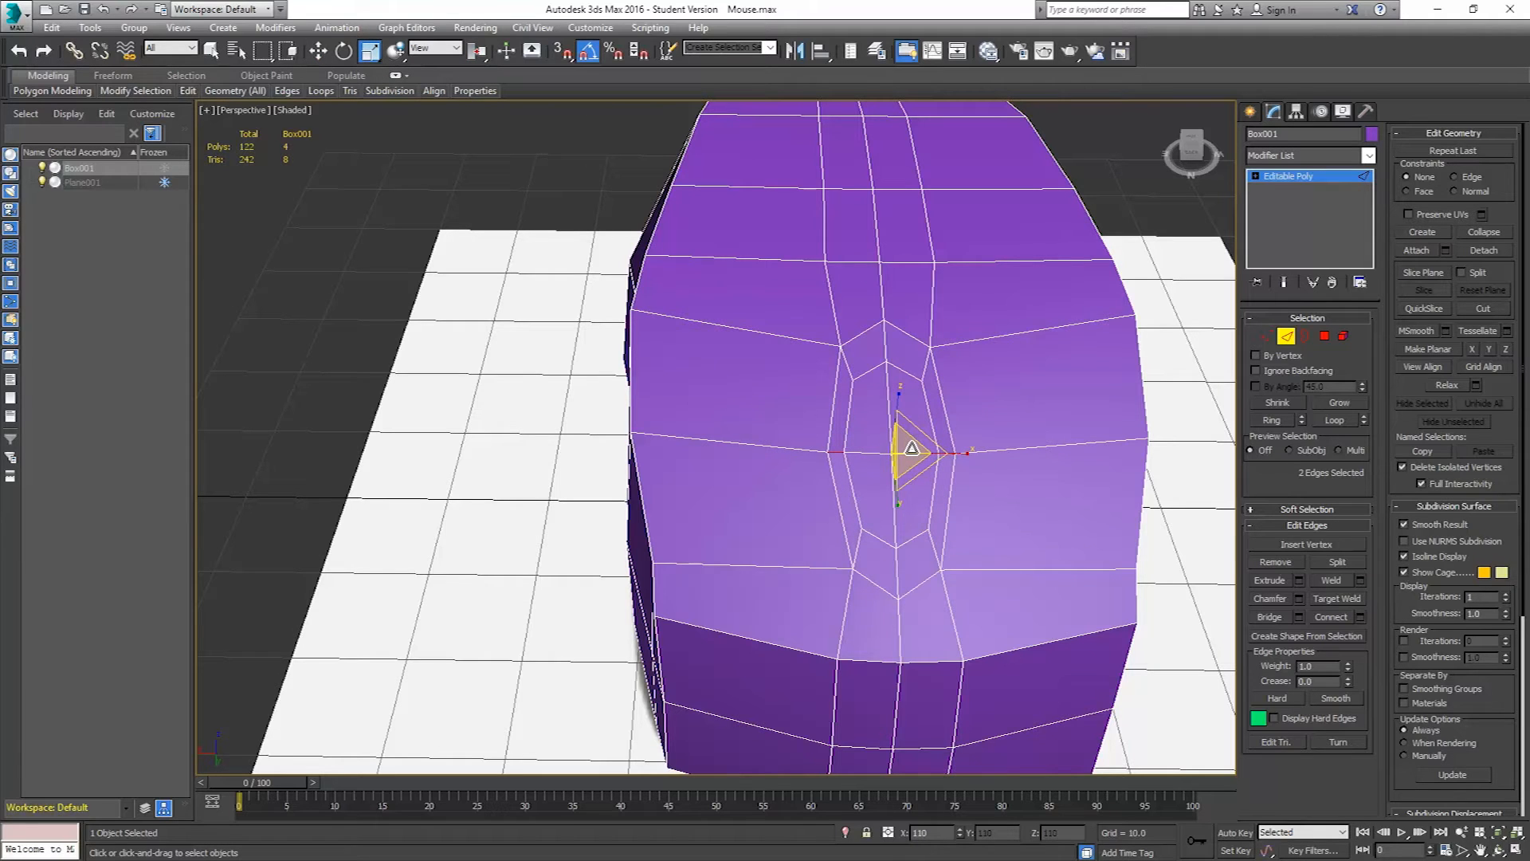
- Bevel the four inner scroll wheel polygons down into the body with an outline of 0 to form a recess
{"action": "left_click", "coordinate": [1324, 336]}
{"action": "middle_click_drag", "start_coordinate": [861, 444], "coordinate": [917, 427], "text": "alt"}
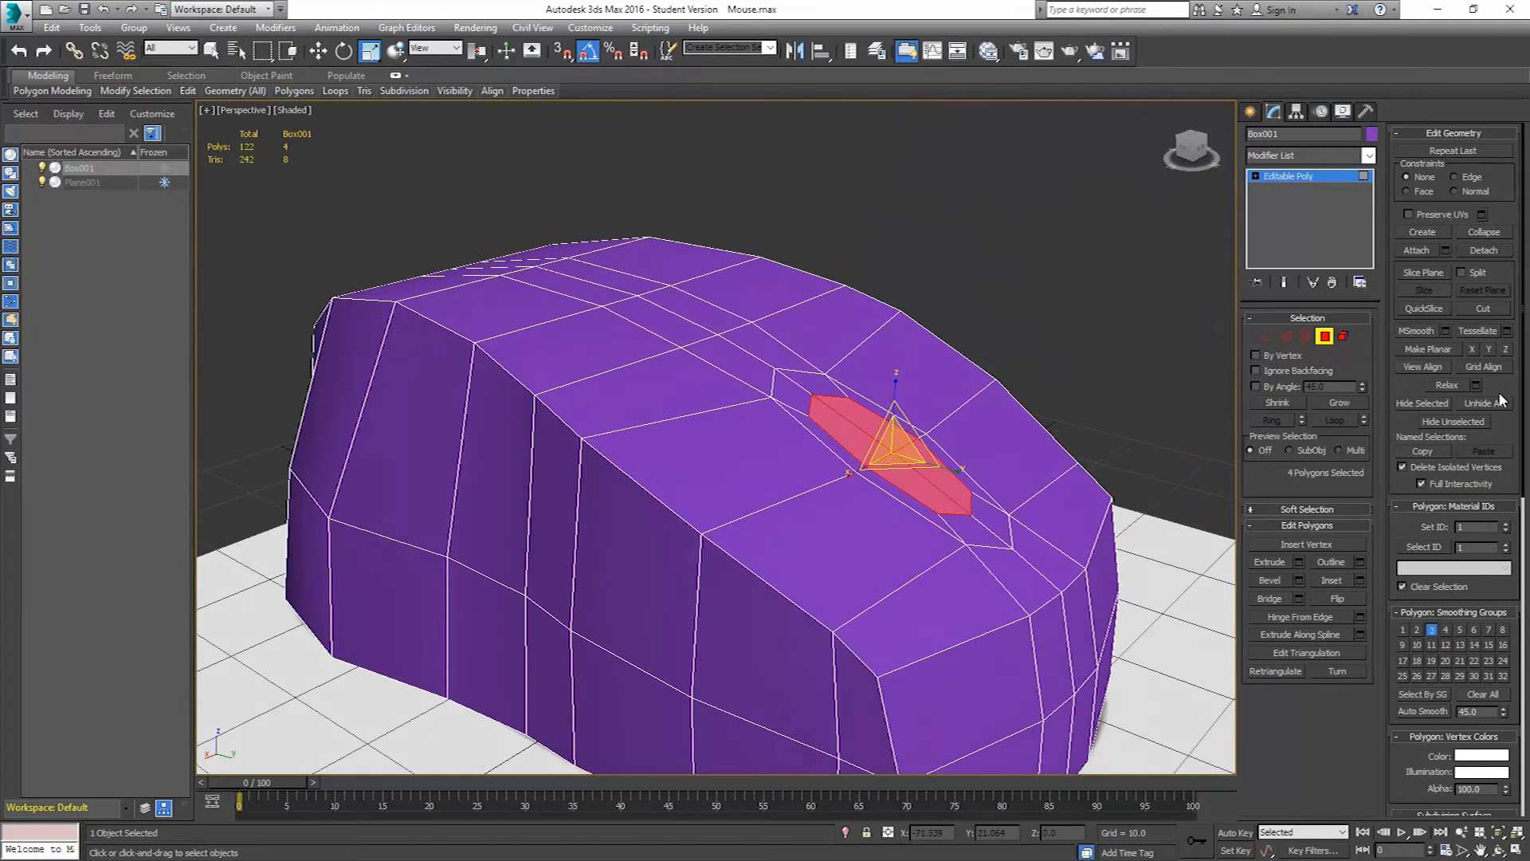
{"action": "left_click", "coordinate": [1299, 580]}
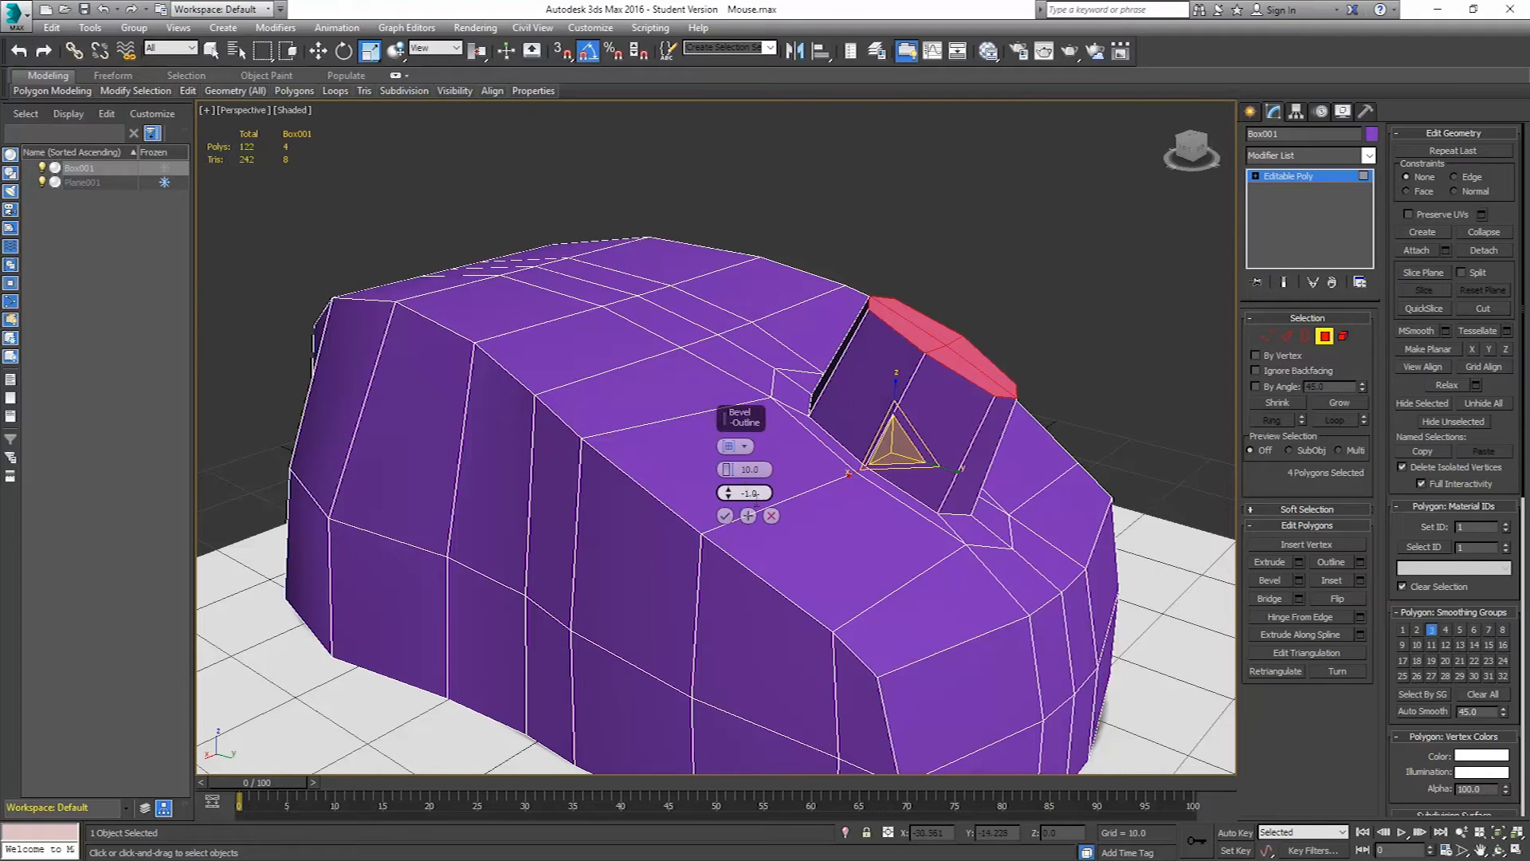
{"action": "right_click", "coordinate": [728, 471]}
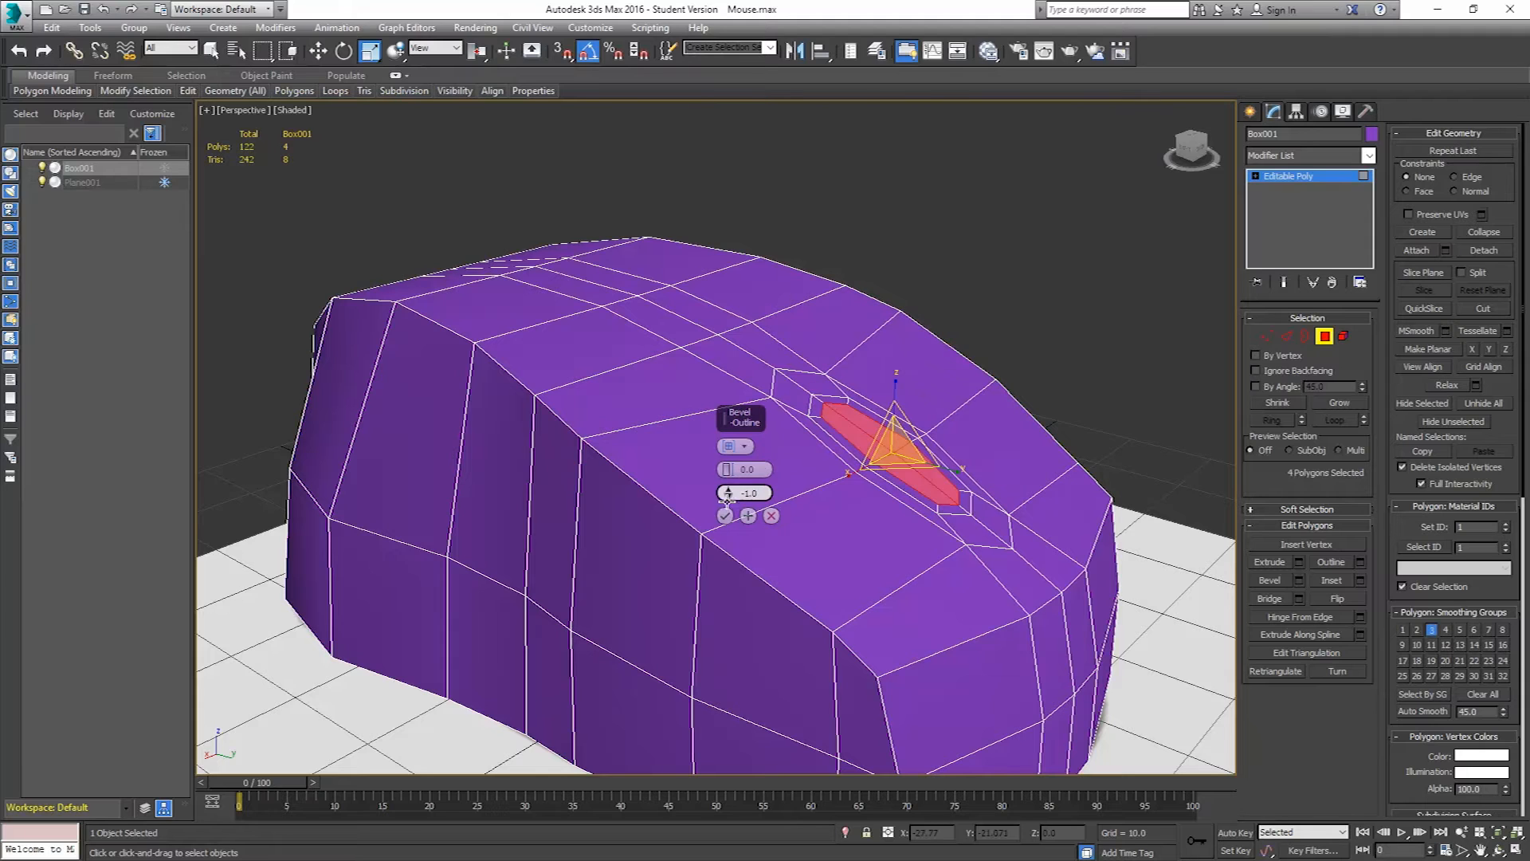
{"action": "right_click", "coordinate": [728, 493]}
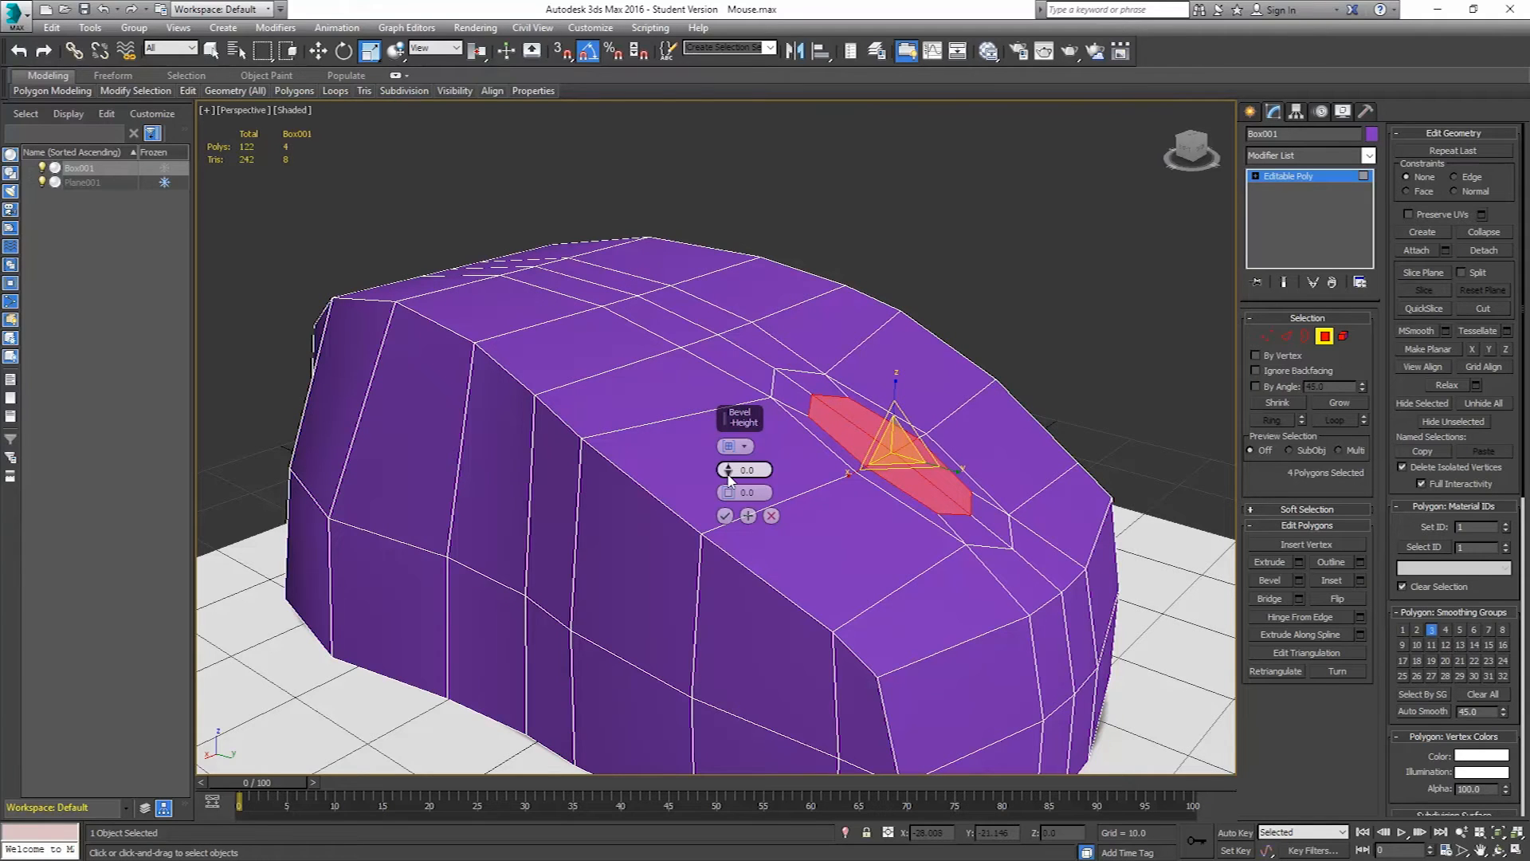
{"action": "left_click_drag", "start_coordinate": [728, 470], "coordinate": [724, 502]}
{"action": "mouse_move", "coordinate": [1005, 532]}
{"action": "middle_mouse_down", "text": "alt"}
{"action": "mouse_move", "coordinate": [917, 541]}
{"action": "mouse_move", "coordinate": [957, 492]}
{"action": "mouse_move", "coordinate": [997, 558]}
{"action": "middle_mouse_up", "text": "alt"}
{"action": "left_click", "coordinate": [725, 516]}
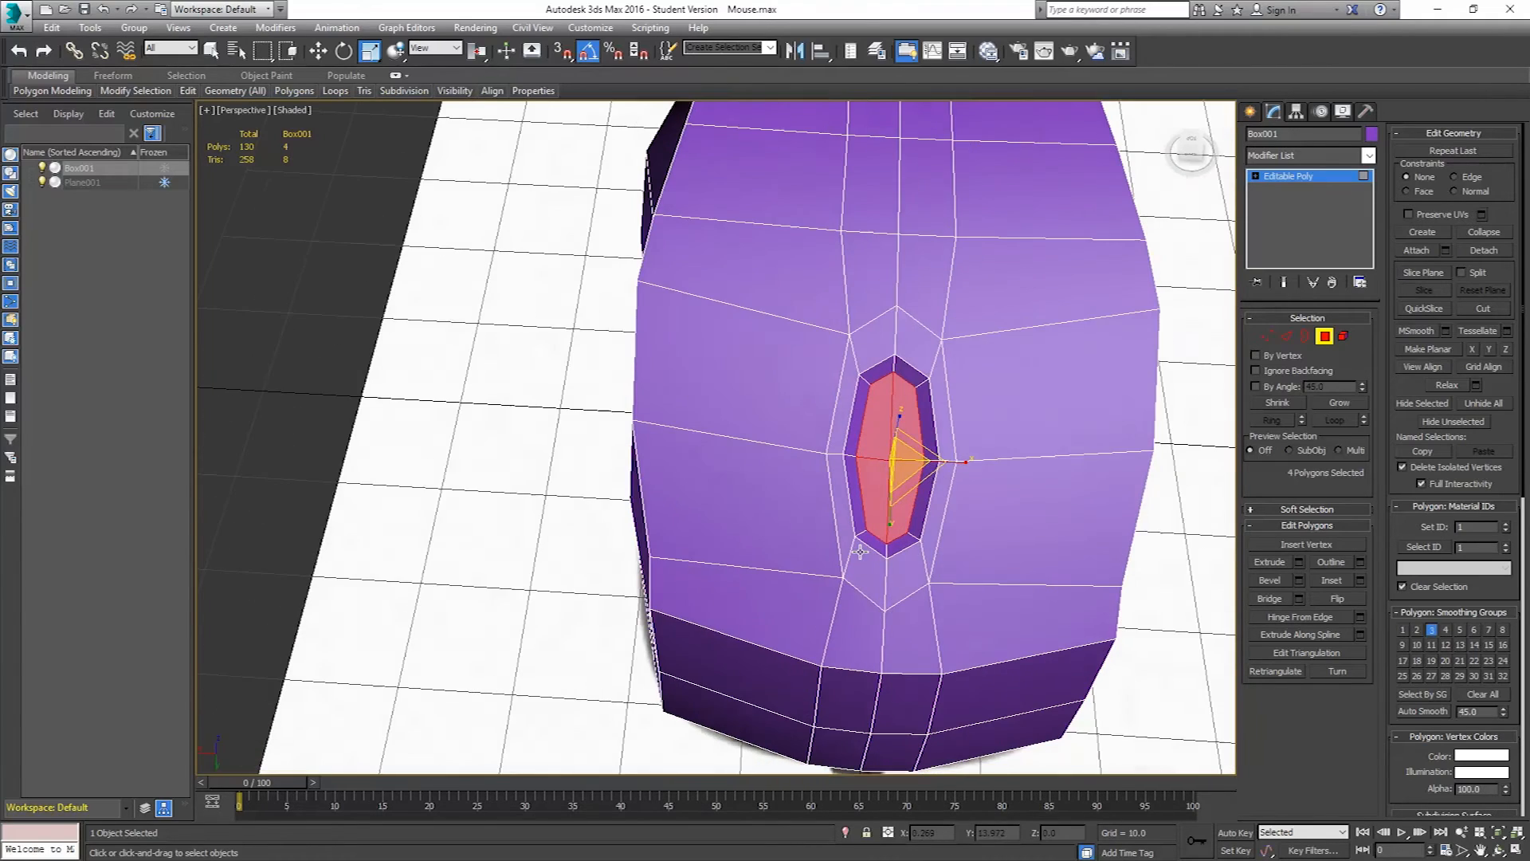
{"action": "scroll", "coordinate": [1005, 438], "scroll_direction": "down", "scroll_amount": 3}
{"action": "middle_click_drag", "start_coordinate": [1049, 423], "coordinate": [1076, 417], "text": "alt"}
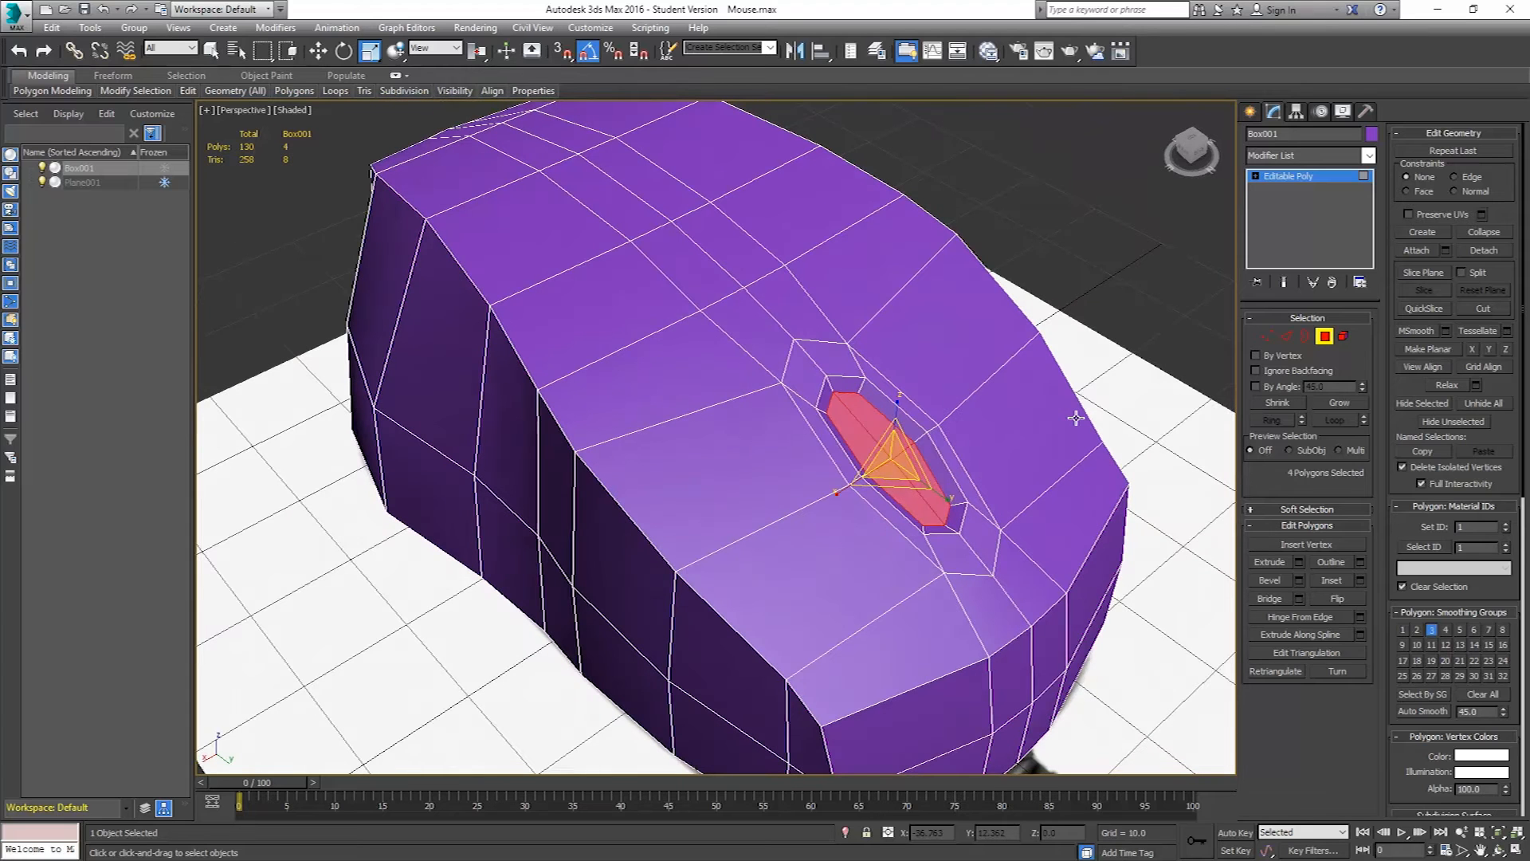
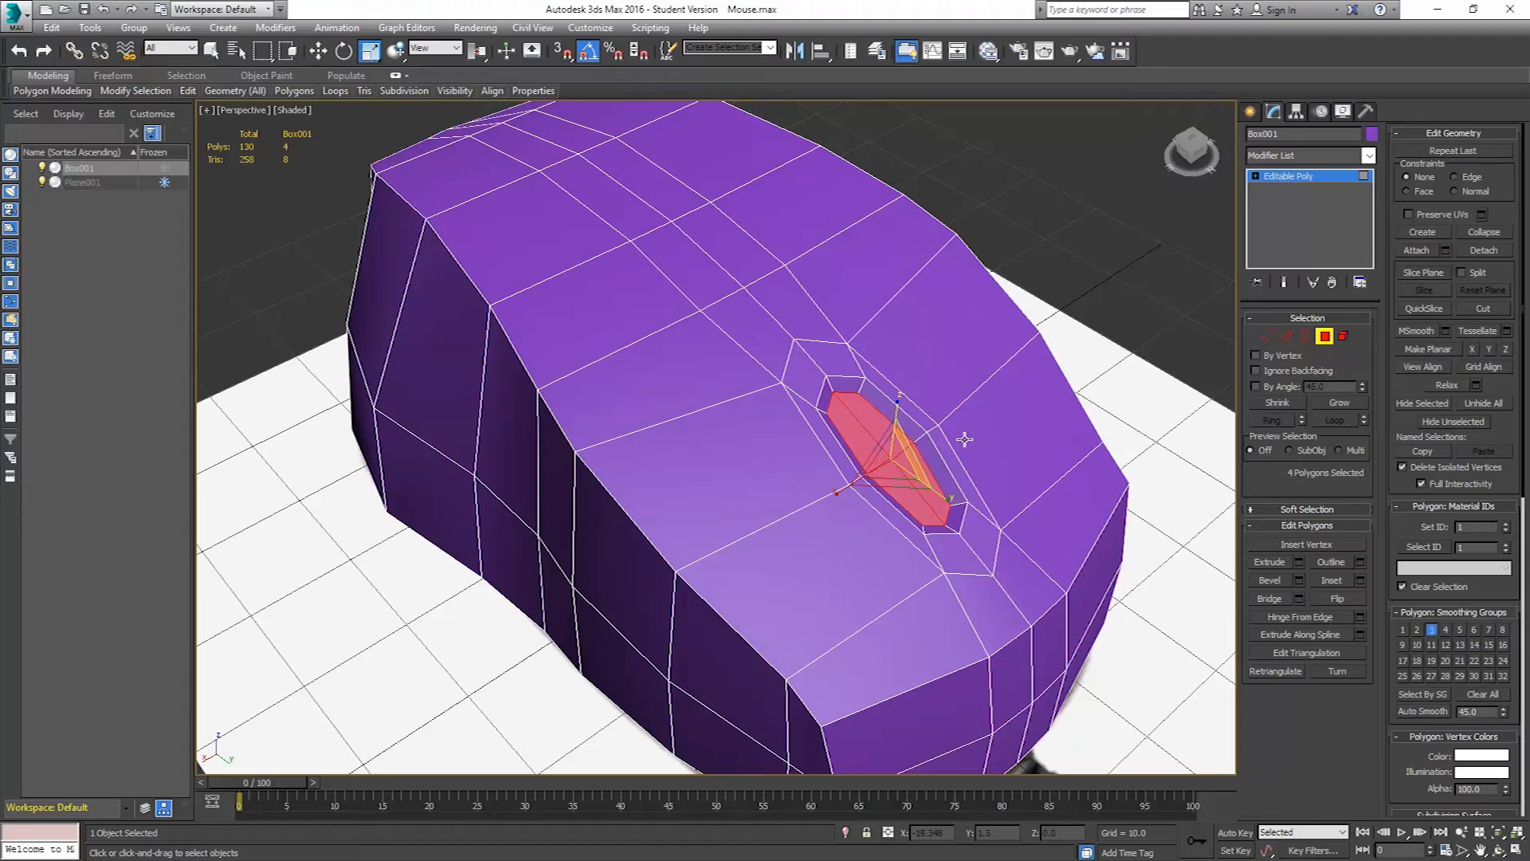
- Extrude the four selected scroll-wheel recess polygons inward with a height of -2.08
{"action": "left_click", "coordinate": [1299, 562]}
{"action": "left_click_drag", "start_coordinate": [727, 470], "coordinate": [723, 548]}
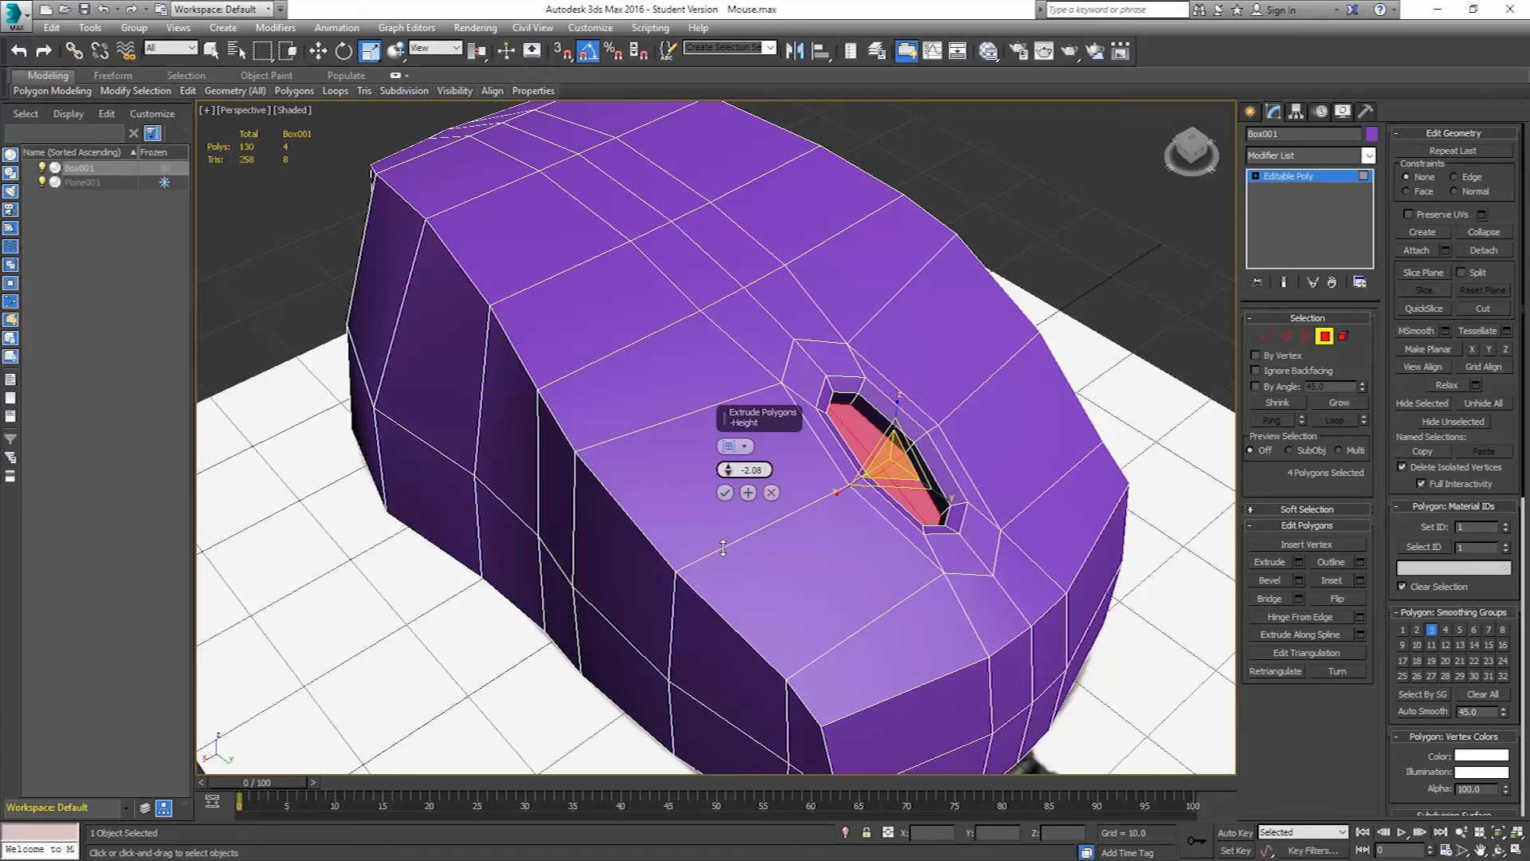
{"action": "left_click", "coordinate": [725, 493]}
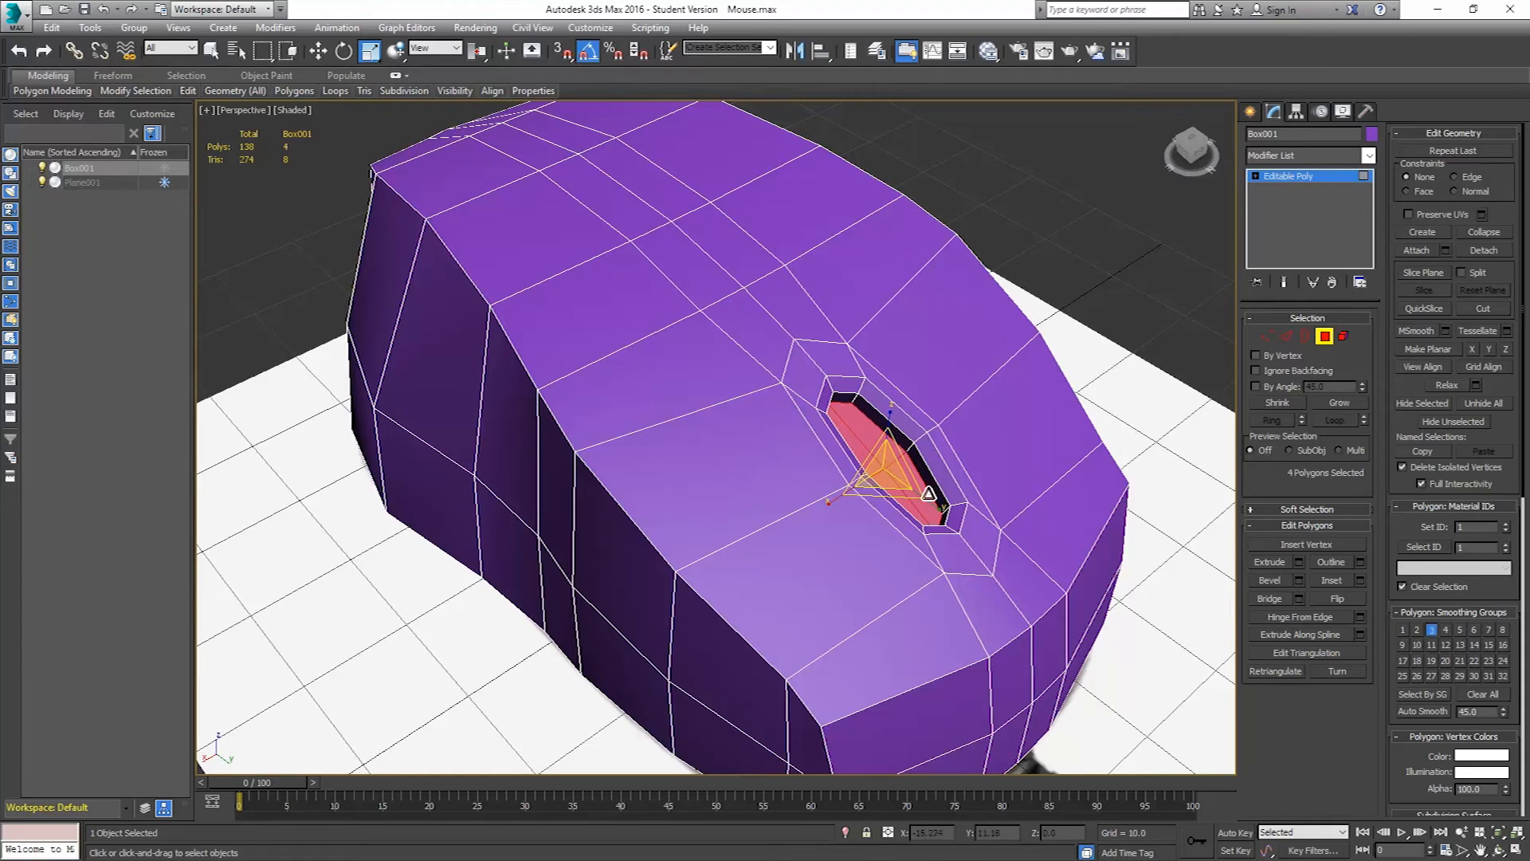
- In a see-through top view, constrain vertices to edges and slide the centre vertex behind the wheel recess back about 1.1 along Y
{"action": "middle_click_drag", "start_coordinate": [949, 467], "coordinate": [883, 429], "text": "alt"}
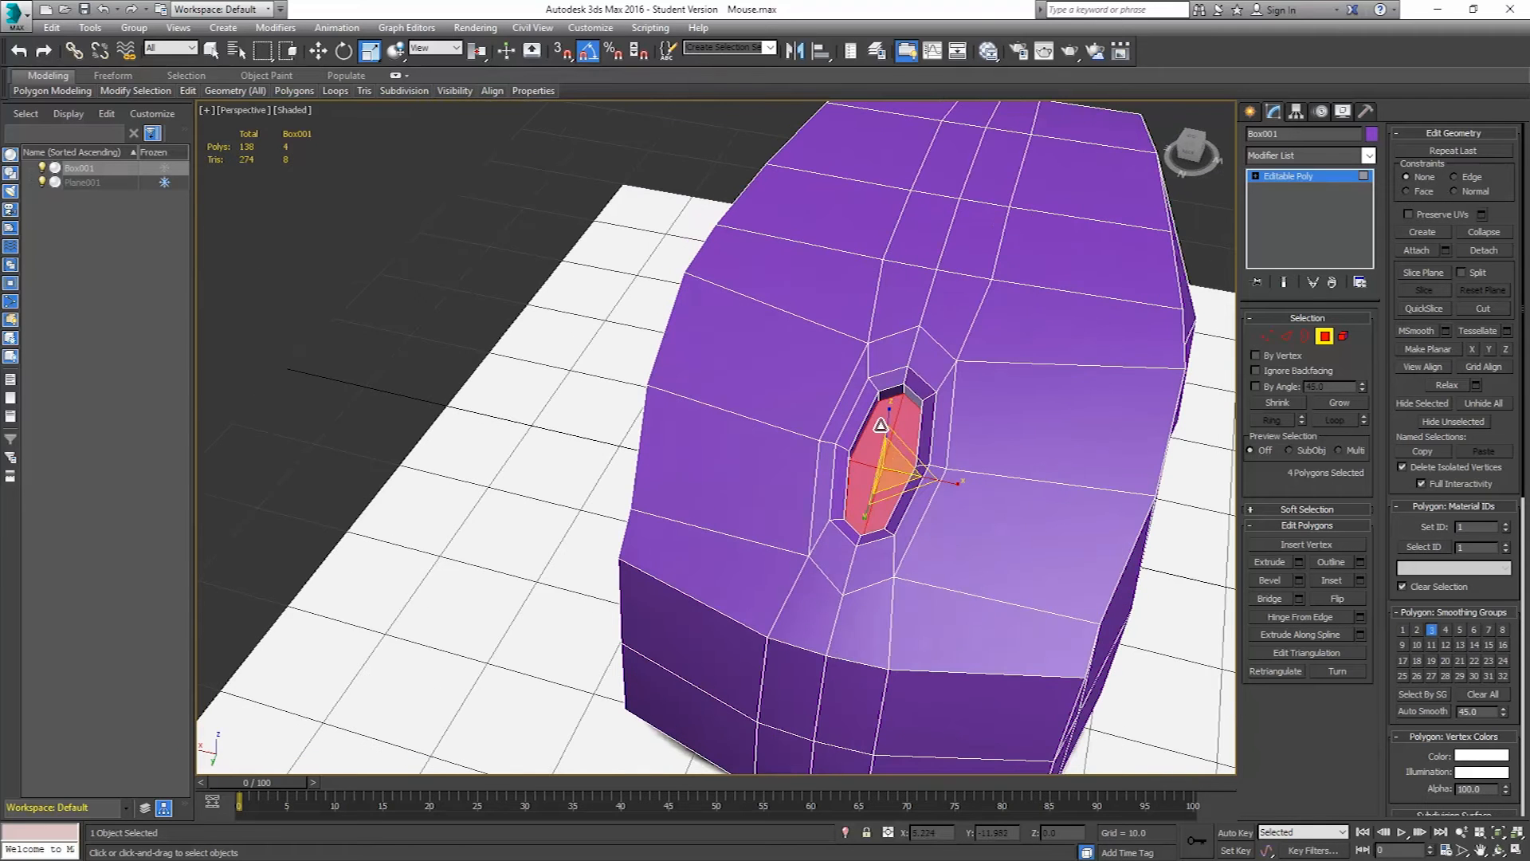
{"action": "key", "text": "t"}
{"action": "key", "text": "alt+x"}
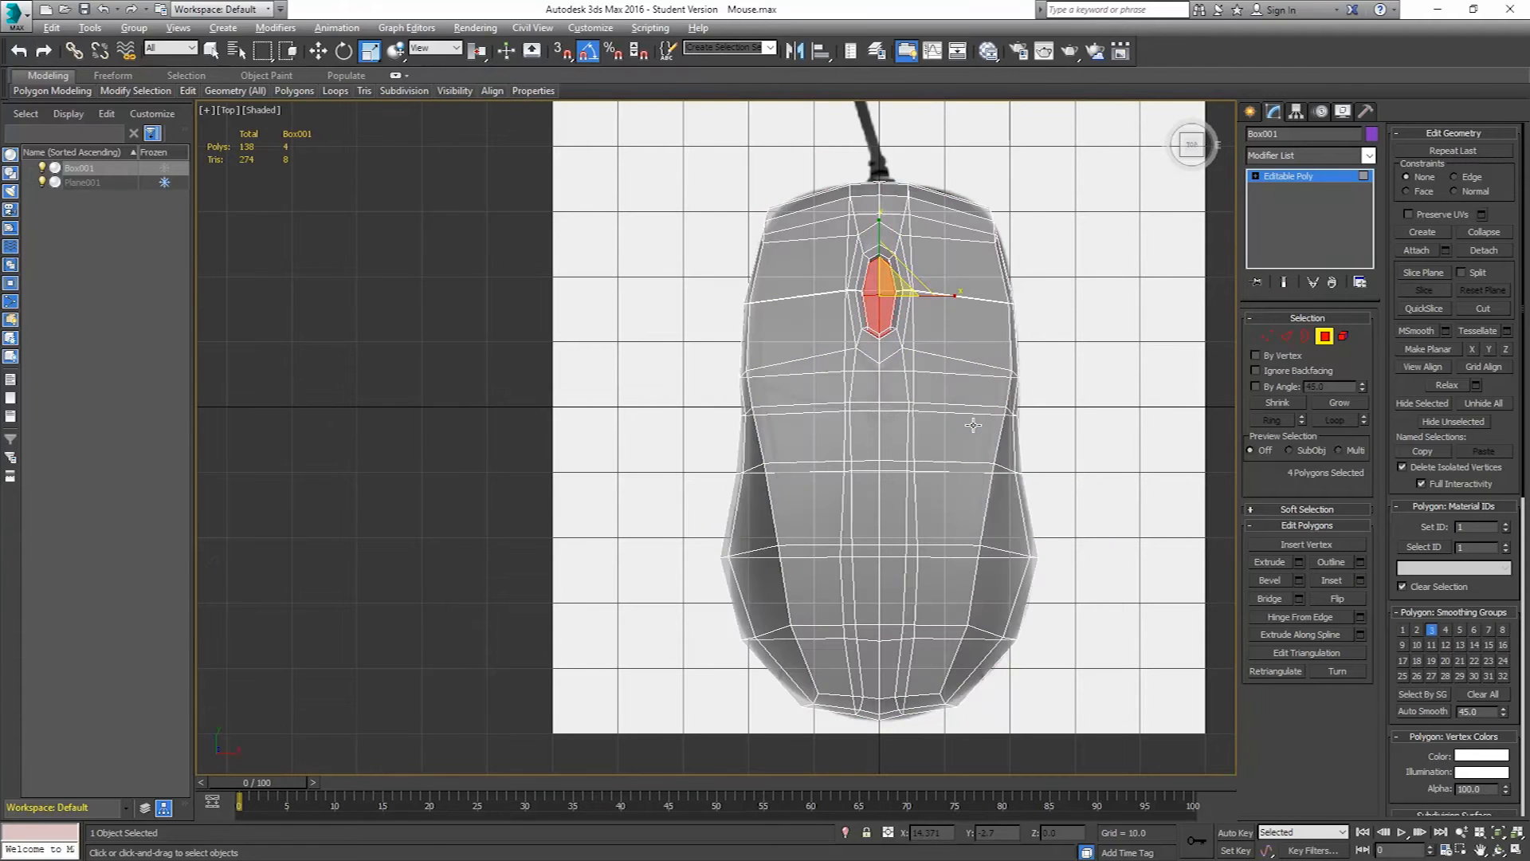
{"action": "scroll", "coordinate": [909, 414], "scroll_direction": "up", "scroll_amount": 4}
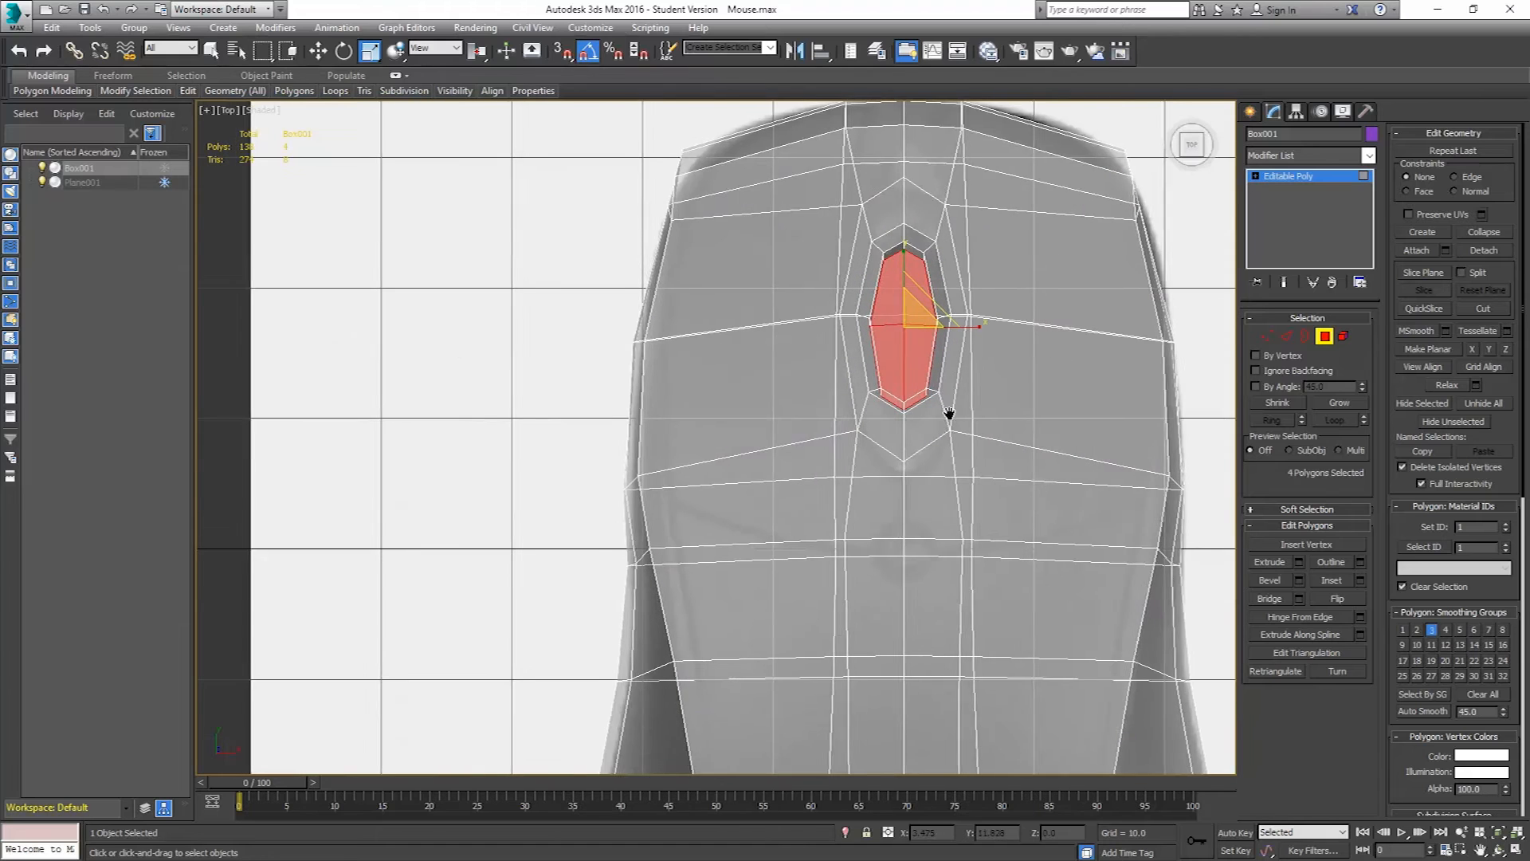
{"action": "middle_click_drag", "start_coordinate": [950, 414], "coordinate": [952, 469]}
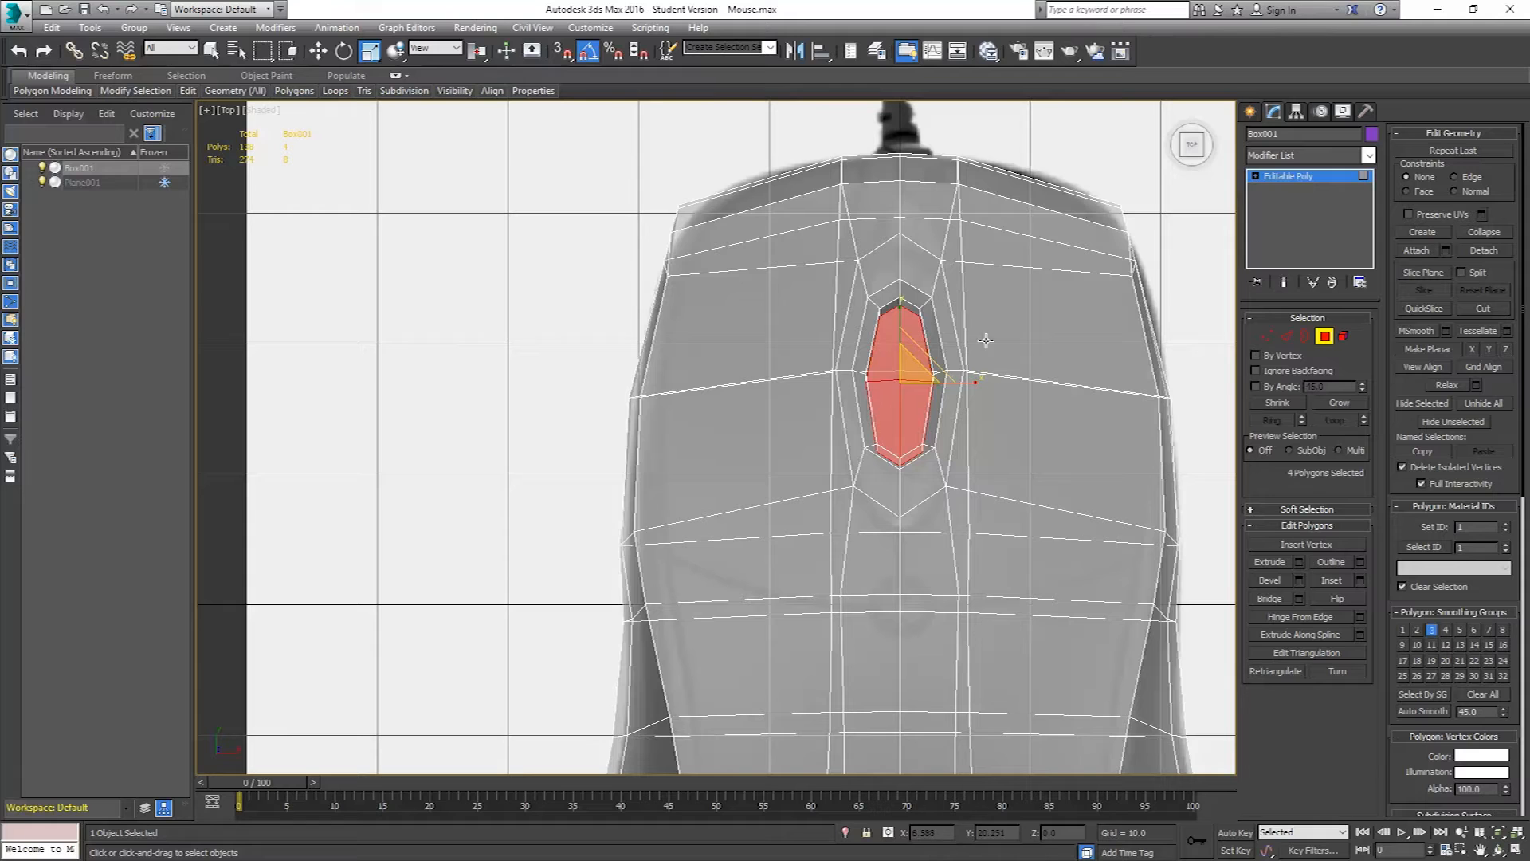
{"action": "scroll", "coordinate": [1000, 392], "scroll_direction": "down", "scroll_amount": 3}
{"action": "middle_click_drag", "start_coordinate": [1009, 468], "coordinate": [1009, 339]}
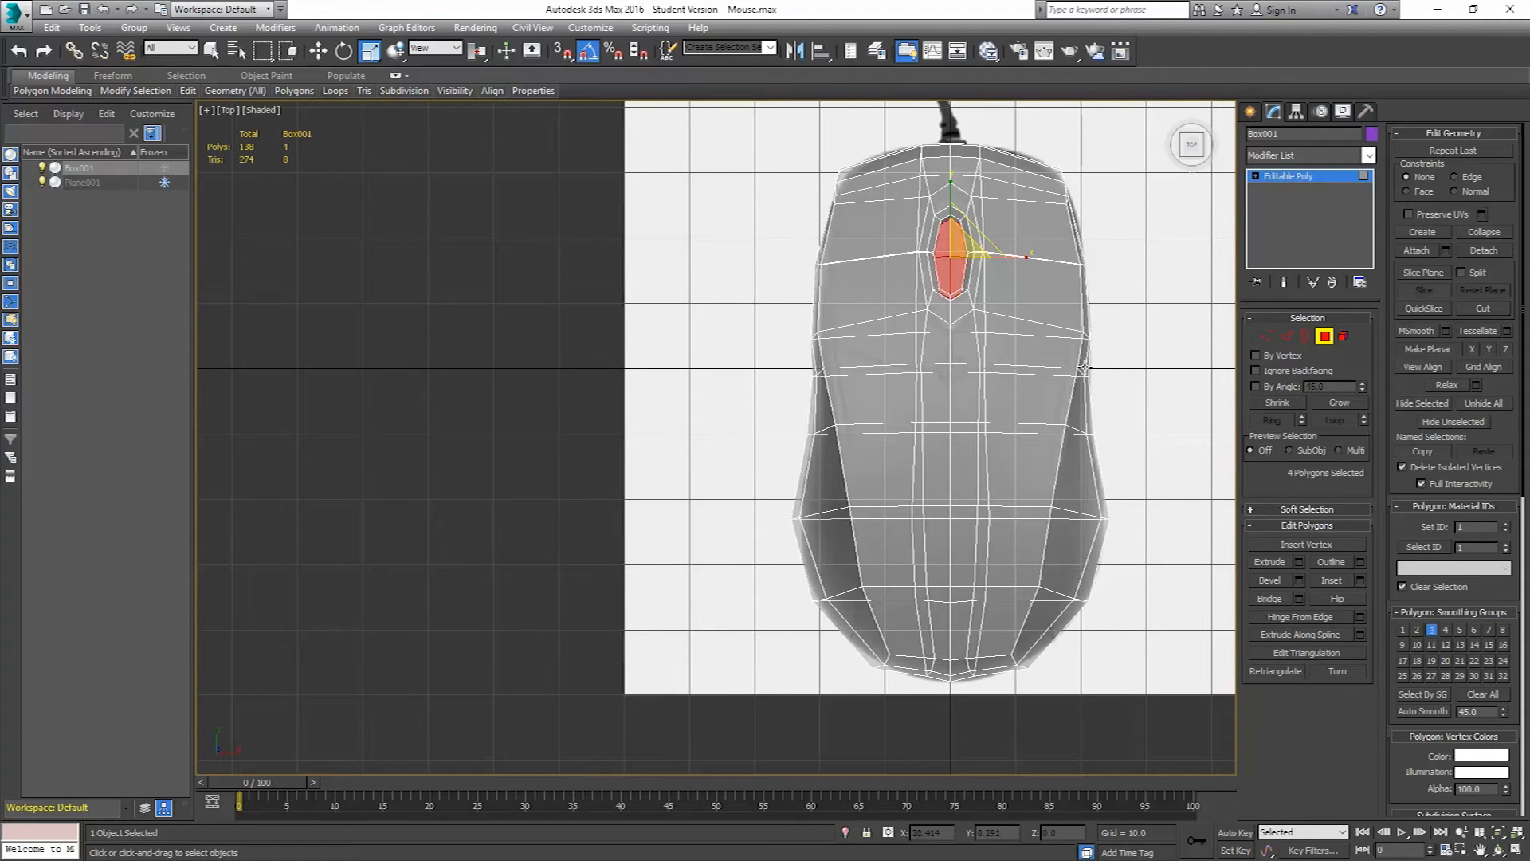
{"action": "left_click", "coordinate": [1266, 335]}
{"action": "scroll", "coordinate": [1075, 384], "scroll_direction": "up", "scroll_amount": 3}
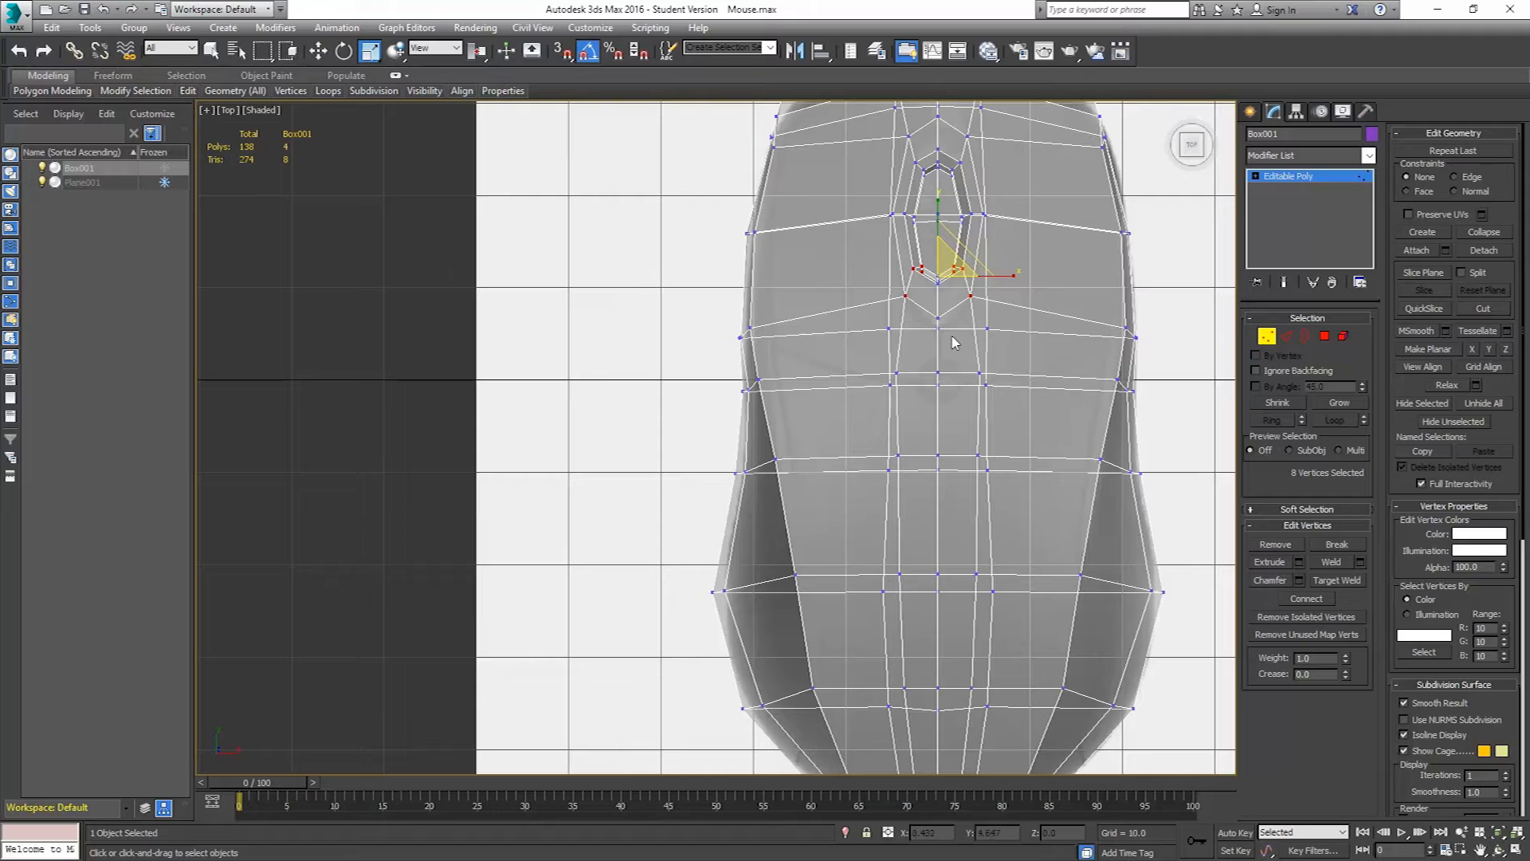
{"action": "key", "text": "alt+x"}
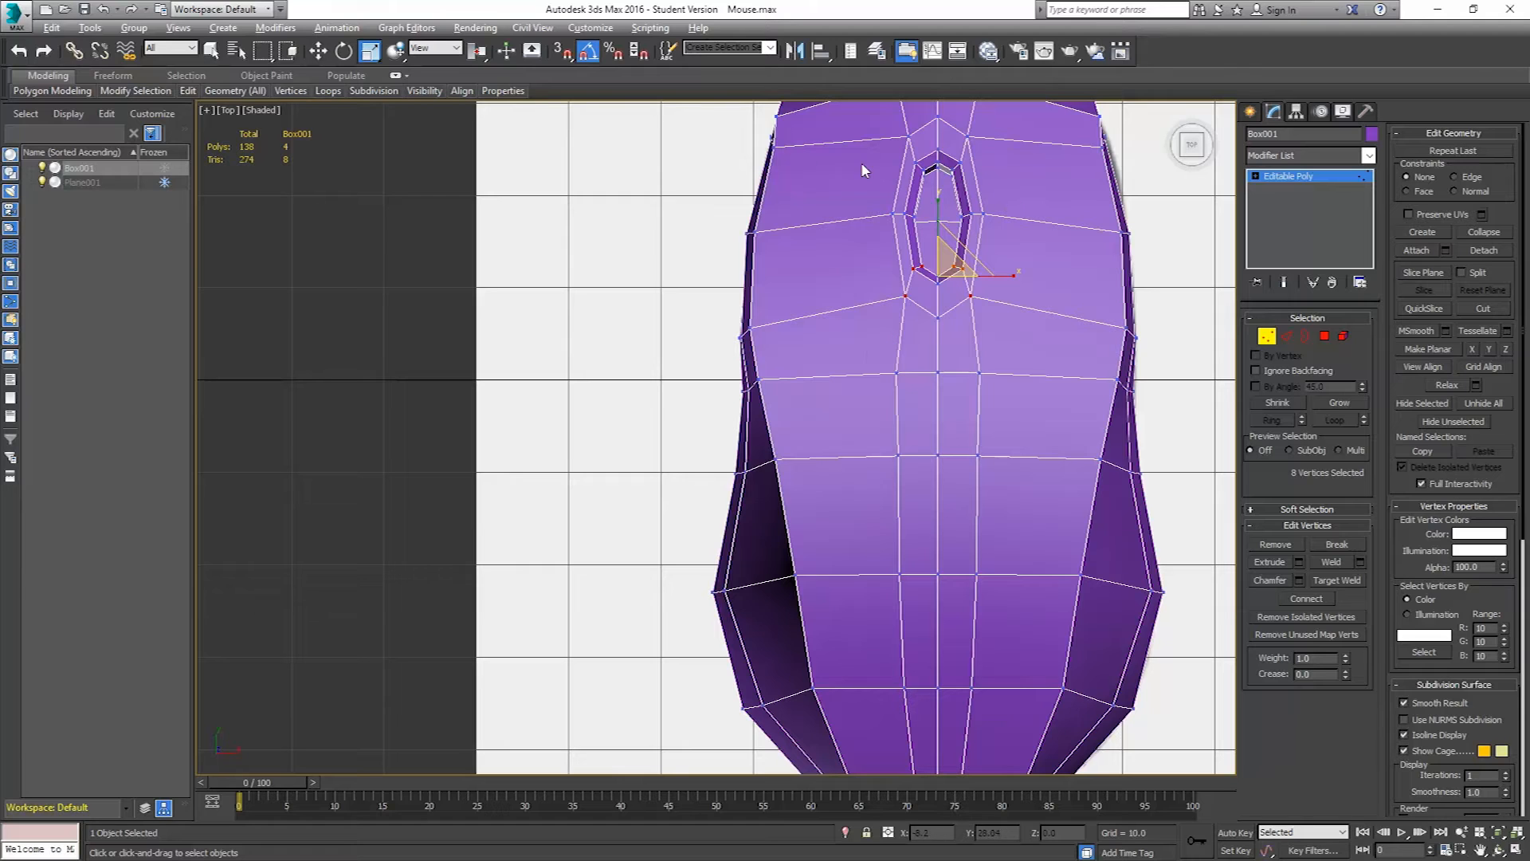
{"action": "left_click", "coordinate": [939, 371]}
{"action": "key", "text": "alt+x"}
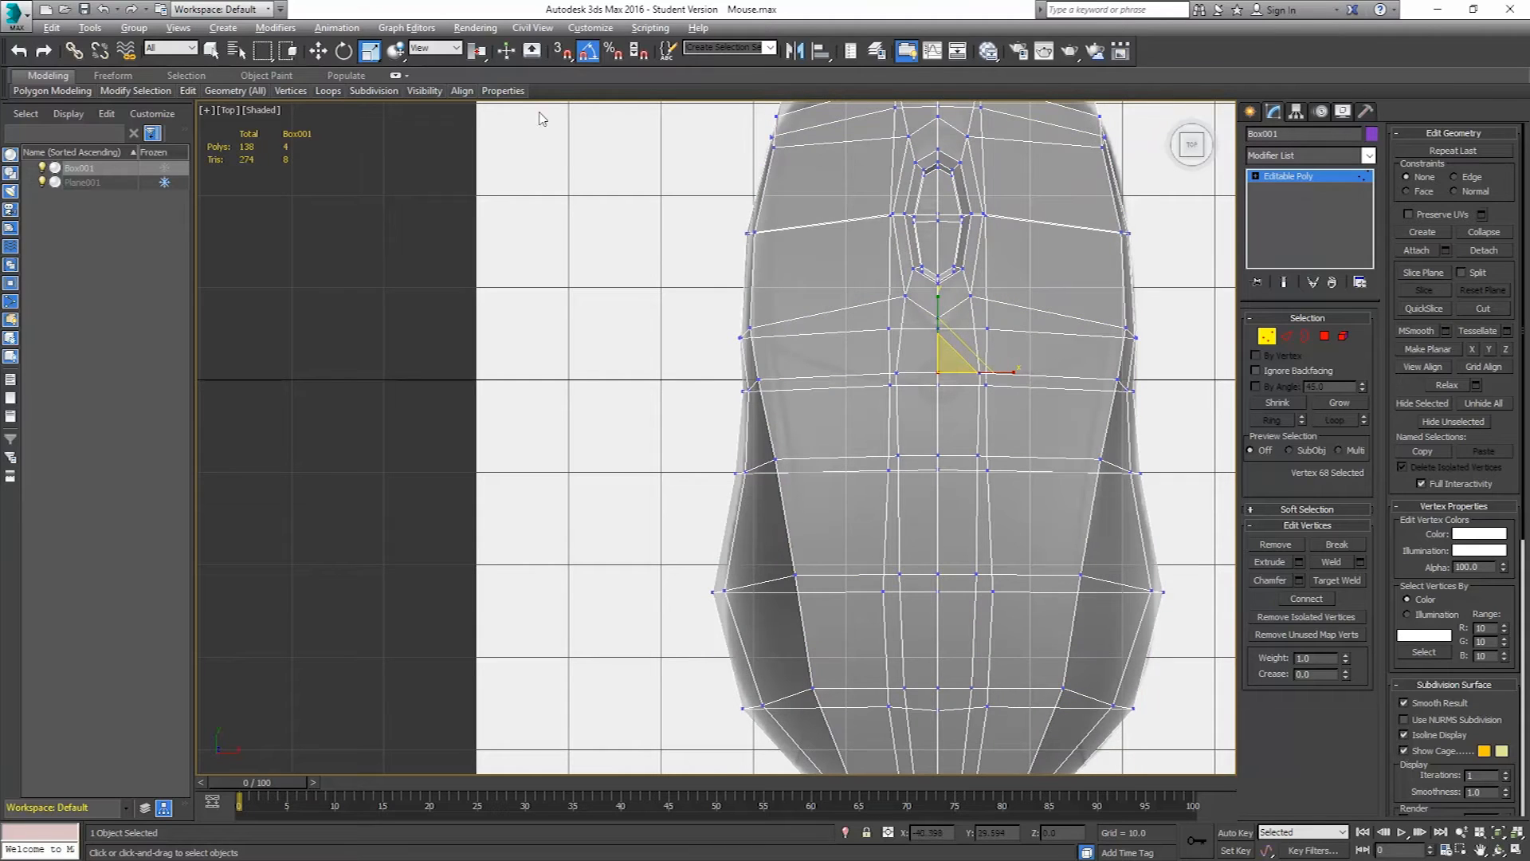
{"action": "left_click", "coordinate": [318, 50]}
{"action": "left_click", "coordinate": [1454, 177]}
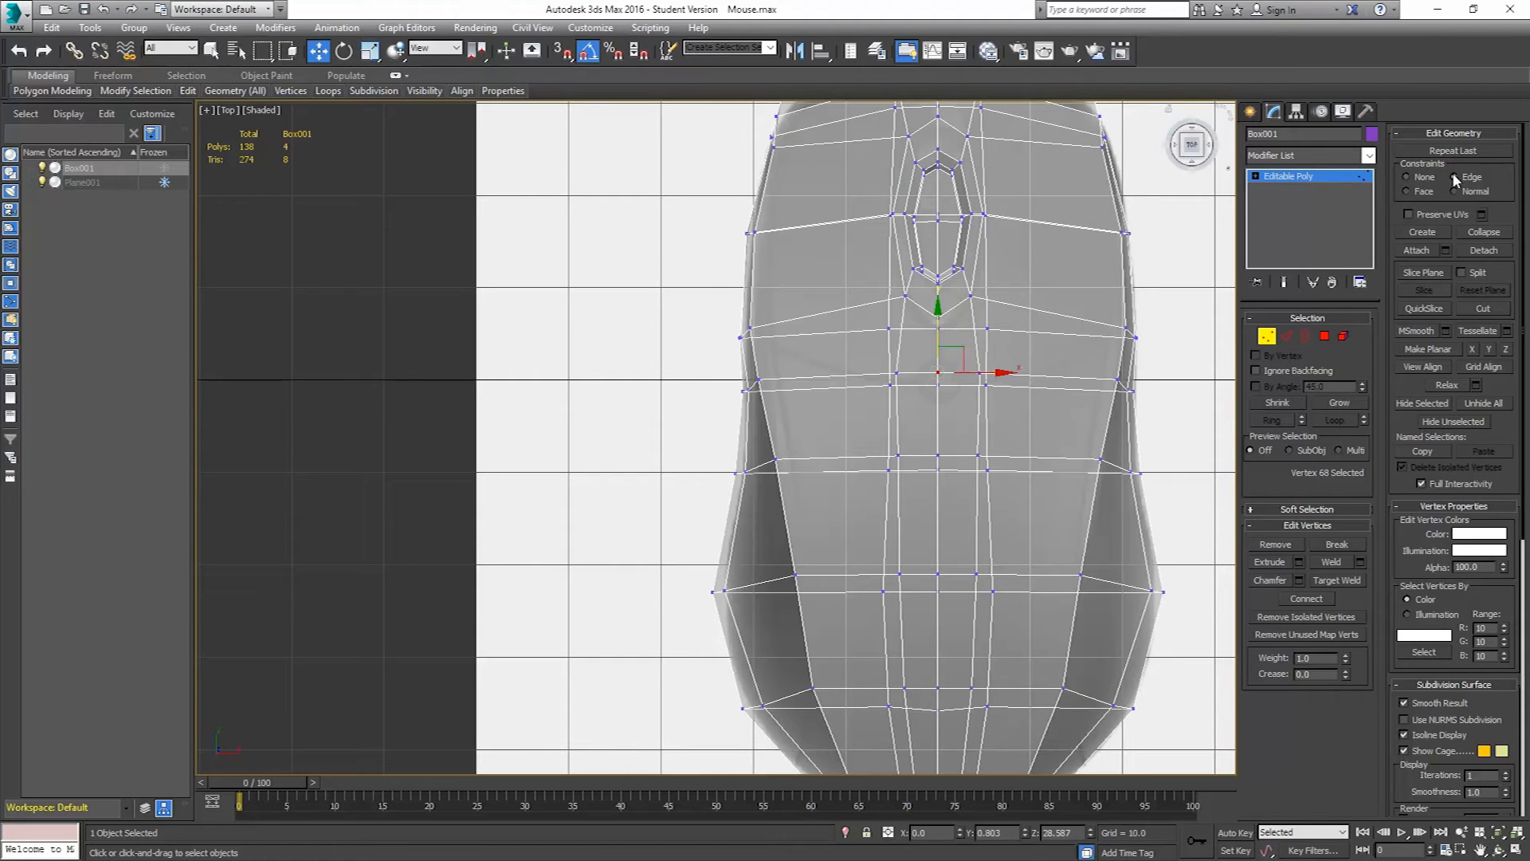
{"action": "left_click_drag", "start_coordinate": [939, 318], "coordinate": [937, 325]}
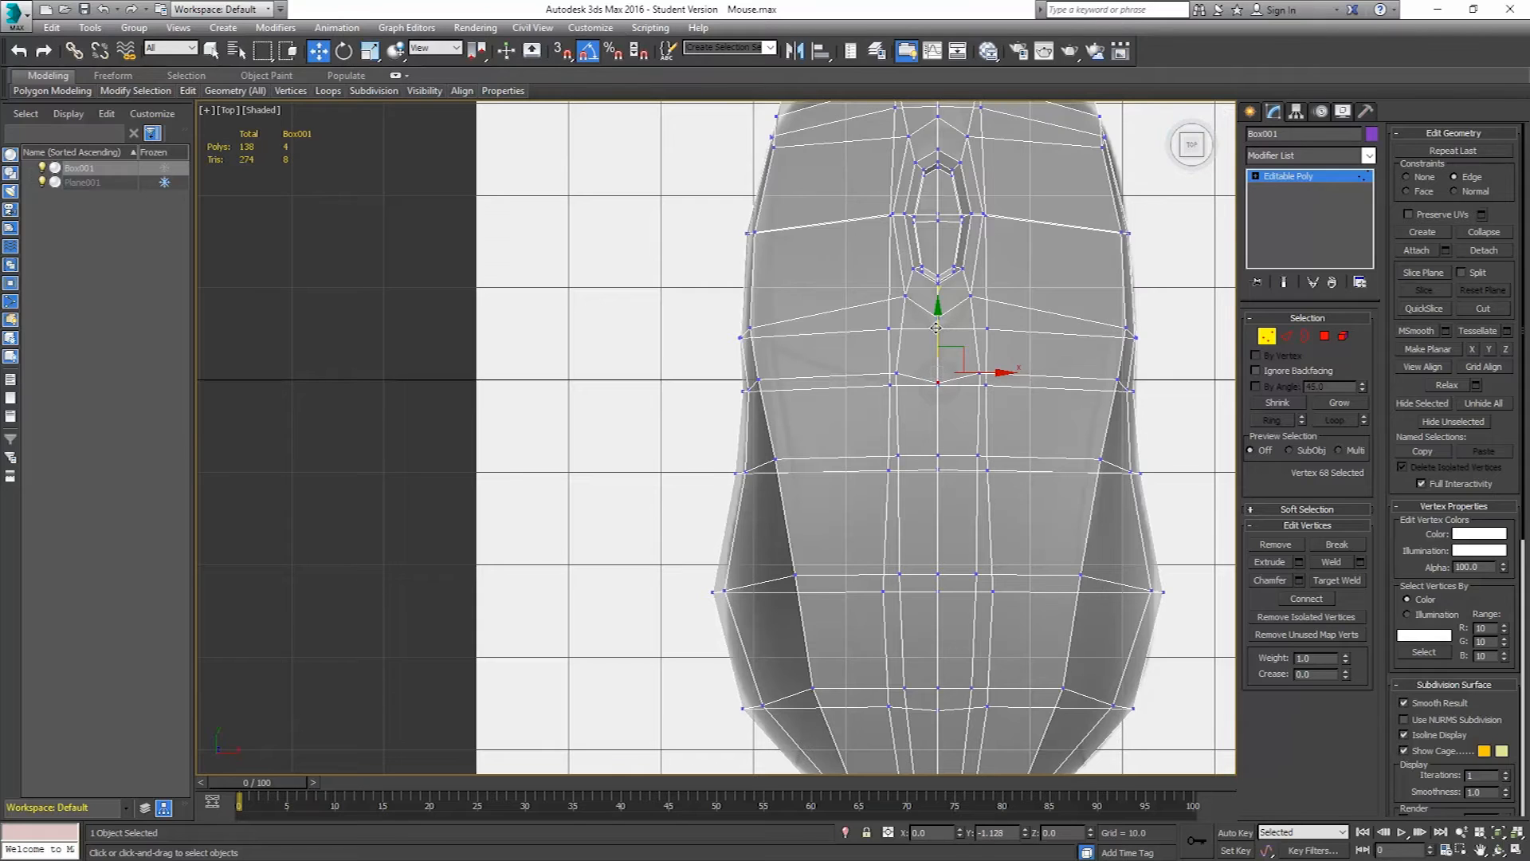
- Slide the two vertices flanking the centre one back about 0.8 along Y, following the reference circle
{"action": "left_click", "coordinate": [897, 373]}
{"action": "left_click", "coordinate": [987, 377], "text": "ctrl"}
{"action": "left_click_drag", "start_coordinate": [936, 325], "coordinate": [937, 331]}
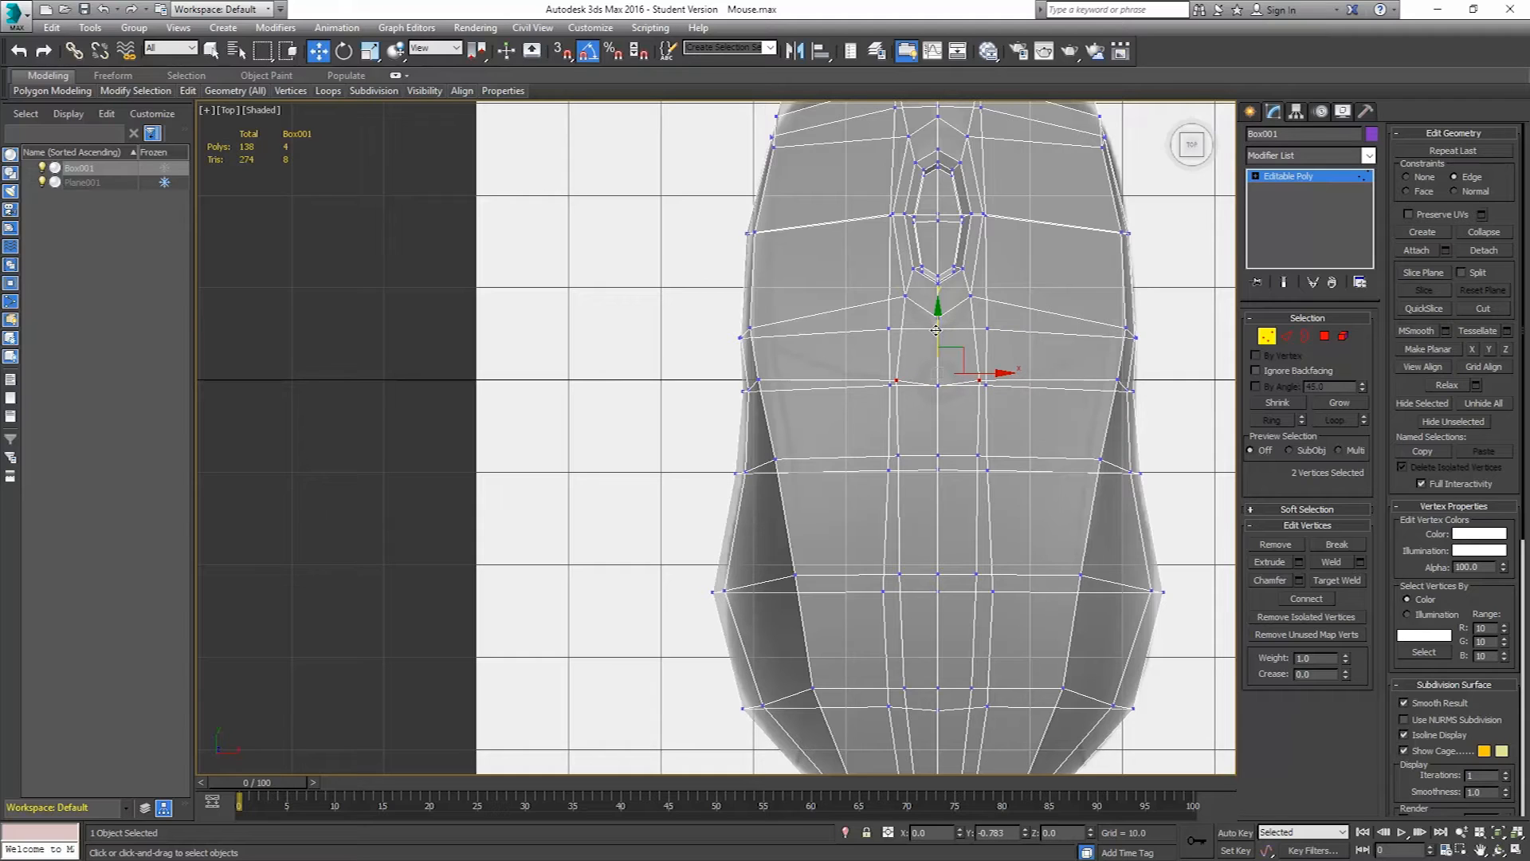
- Slide the outer vertex pair of that row forward to about Y 3.9, and the outer pair ahead of it to about Y 8.5
{"action": "left_click", "coordinate": [758, 383]}
{"action": "left_click", "coordinate": [1119, 380], "text": "ctrl"}
{"action": "left_click_drag", "start_coordinate": [938, 323], "coordinate": [939, 284]}
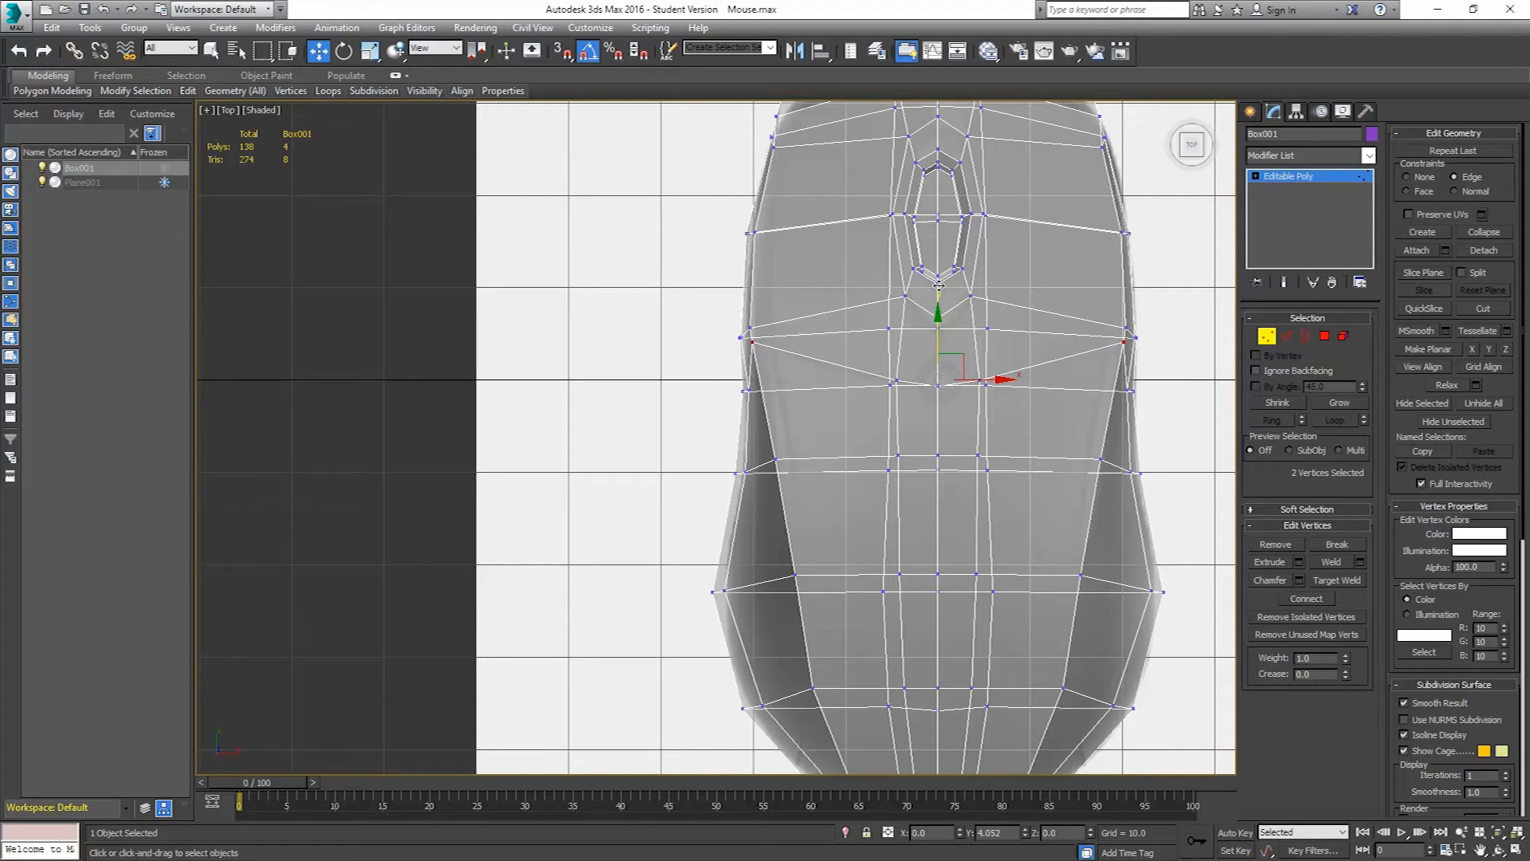
{"action": "left_click_drag", "start_coordinate": [937, 287], "coordinate": [938, 288]}
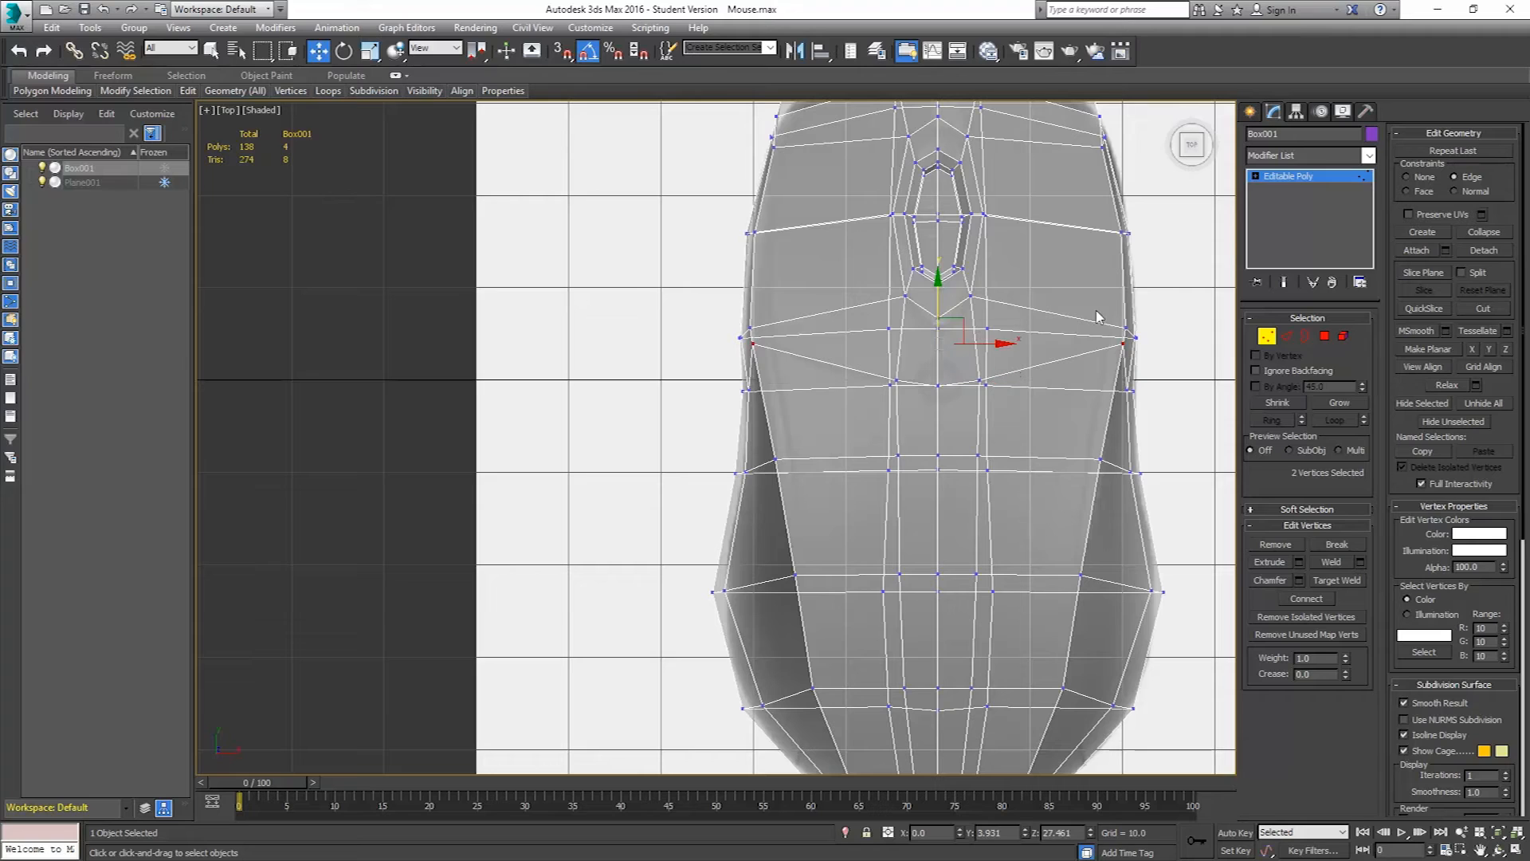
{"action": "left_click", "coordinate": [750, 326]}
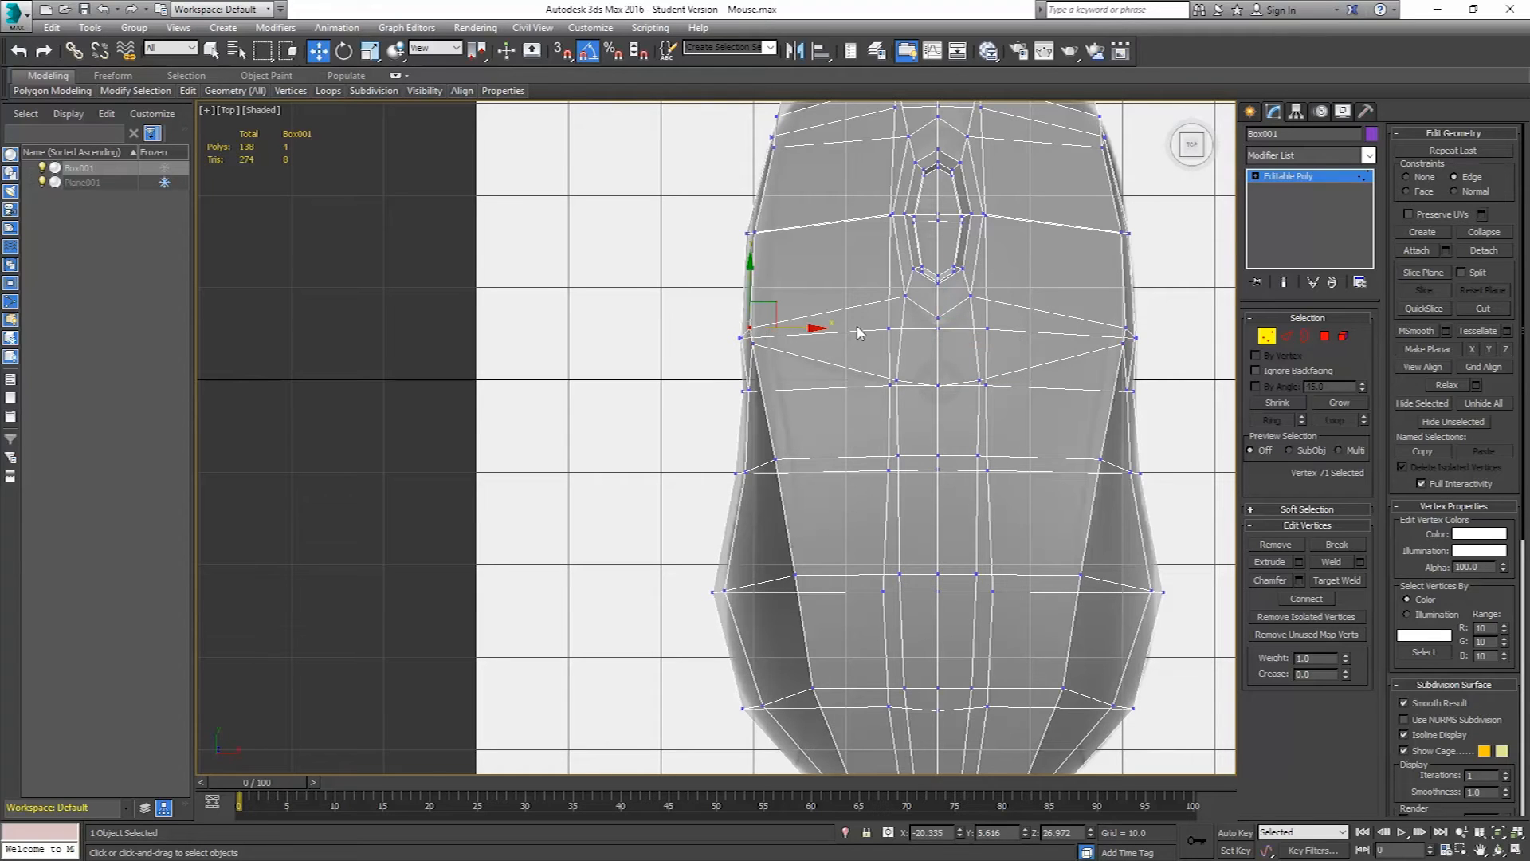
{"action": "left_click", "coordinate": [1125, 328], "text": "ctrl"}
{"action": "left_click_drag", "start_coordinate": [936, 278], "coordinate": [942, 250]}
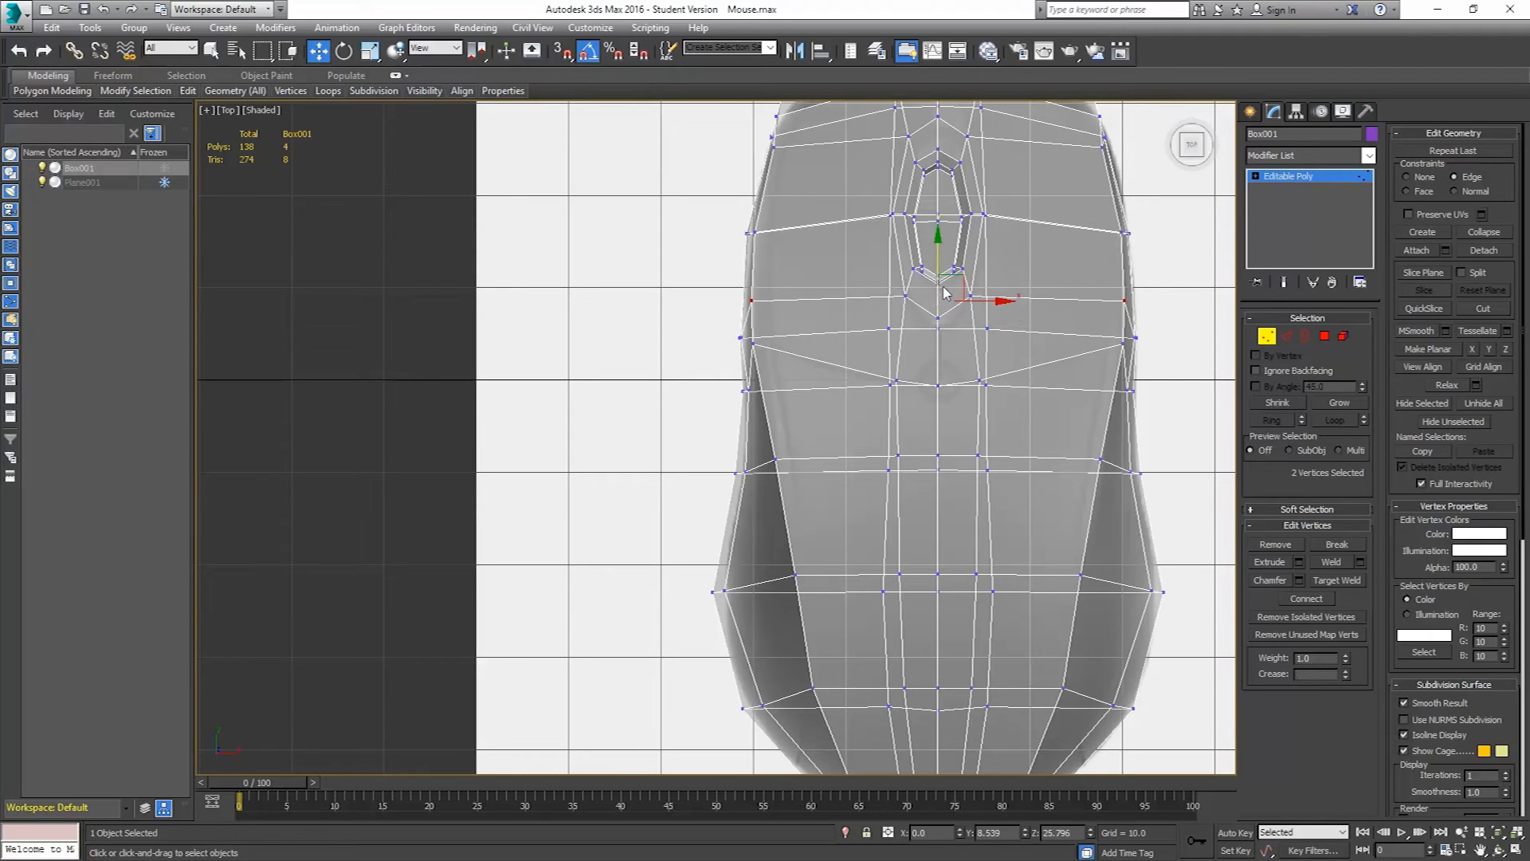
- Return to the perspective view, leave sub-object editing and move the whole mouse body along Y to about -62.6, away from the reference image
{"action": "left_click", "coordinate": [1327, 338]}
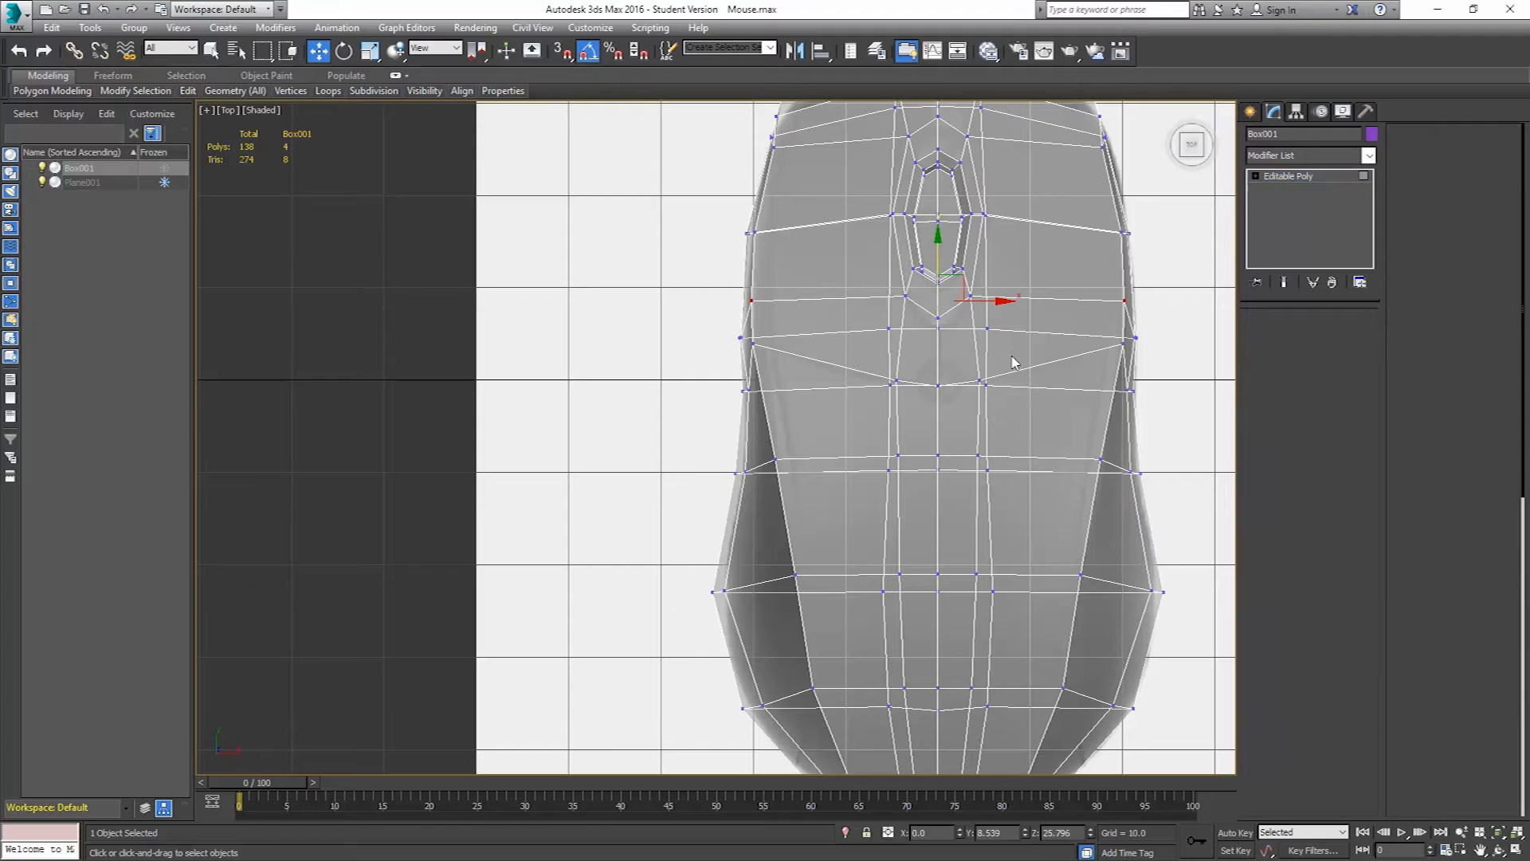
{"action": "middle_click_drag", "start_coordinate": [956, 278], "coordinate": [1132, 295]}
{"action": "key", "text": "p"}
{"action": "scroll", "coordinate": [882, 420], "scroll_direction": "down", "scroll_amount": 3}
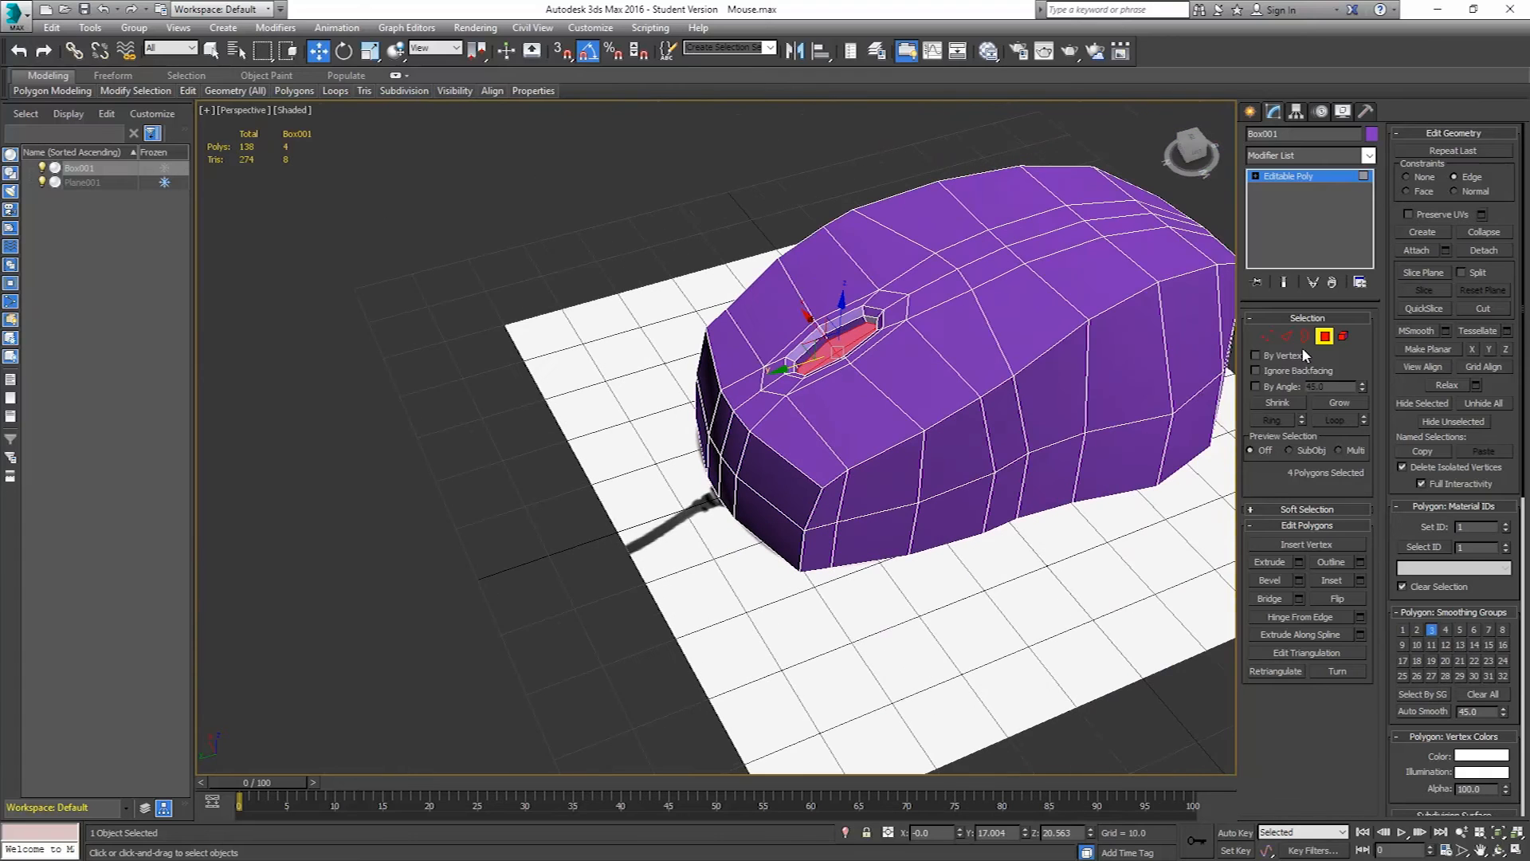
{"action": "left_click", "coordinate": [1325, 336]}
{"action": "scroll", "coordinate": [656, 137], "scroll_direction": "down", "scroll_amount": 3}
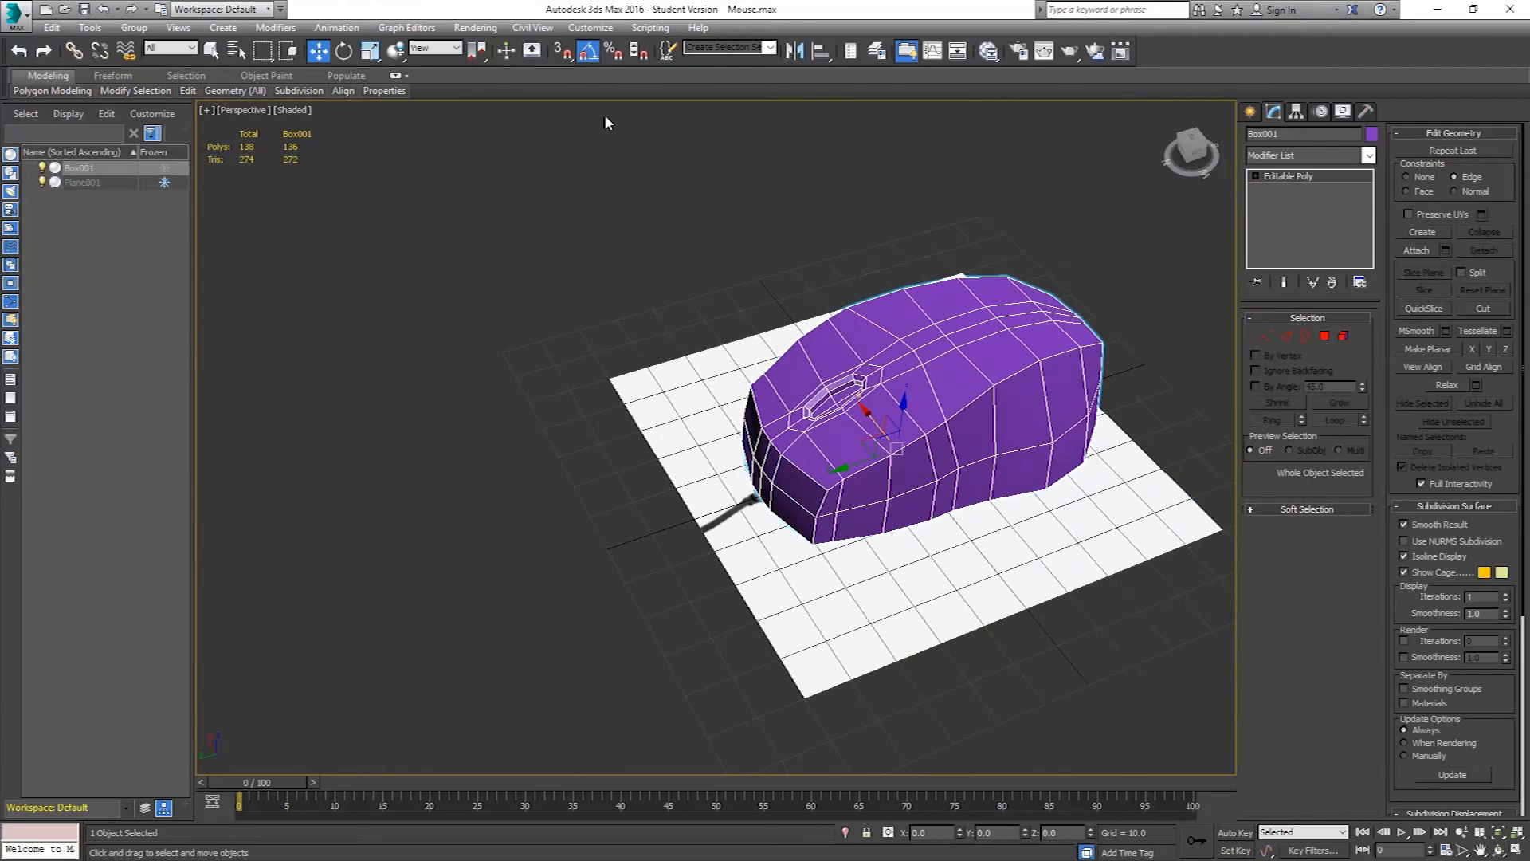
{"action": "left_click_drag", "start_coordinate": [854, 482], "coordinate": [1120, 430]}
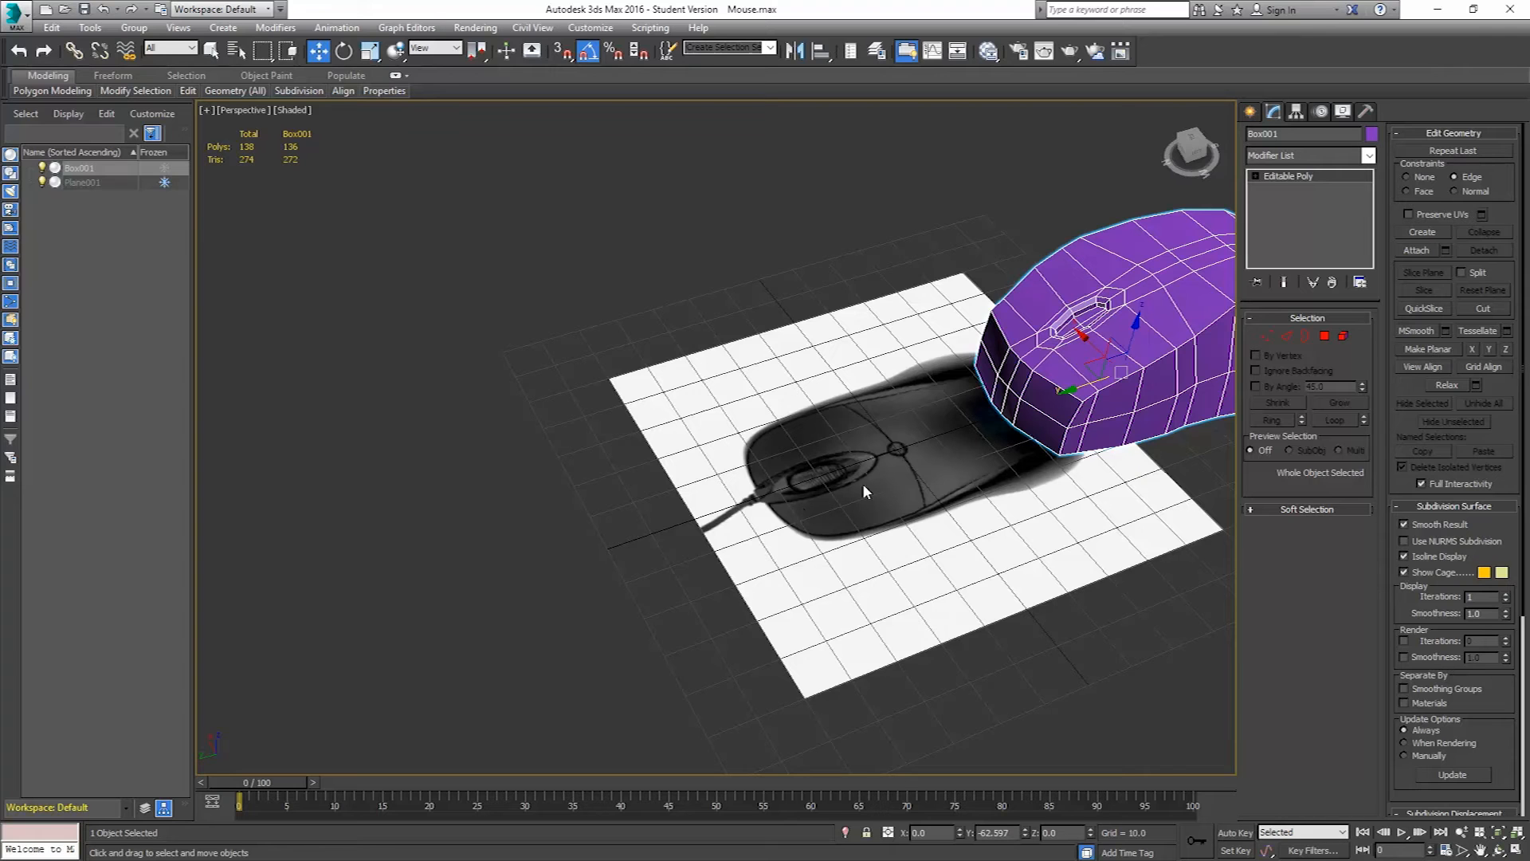
- Scale the two upper front-edge vertices on either side of the centre line closer together
{"action": "middle_click_drag", "start_coordinate": [1047, 354], "coordinate": [934, 411], "text": "alt"}
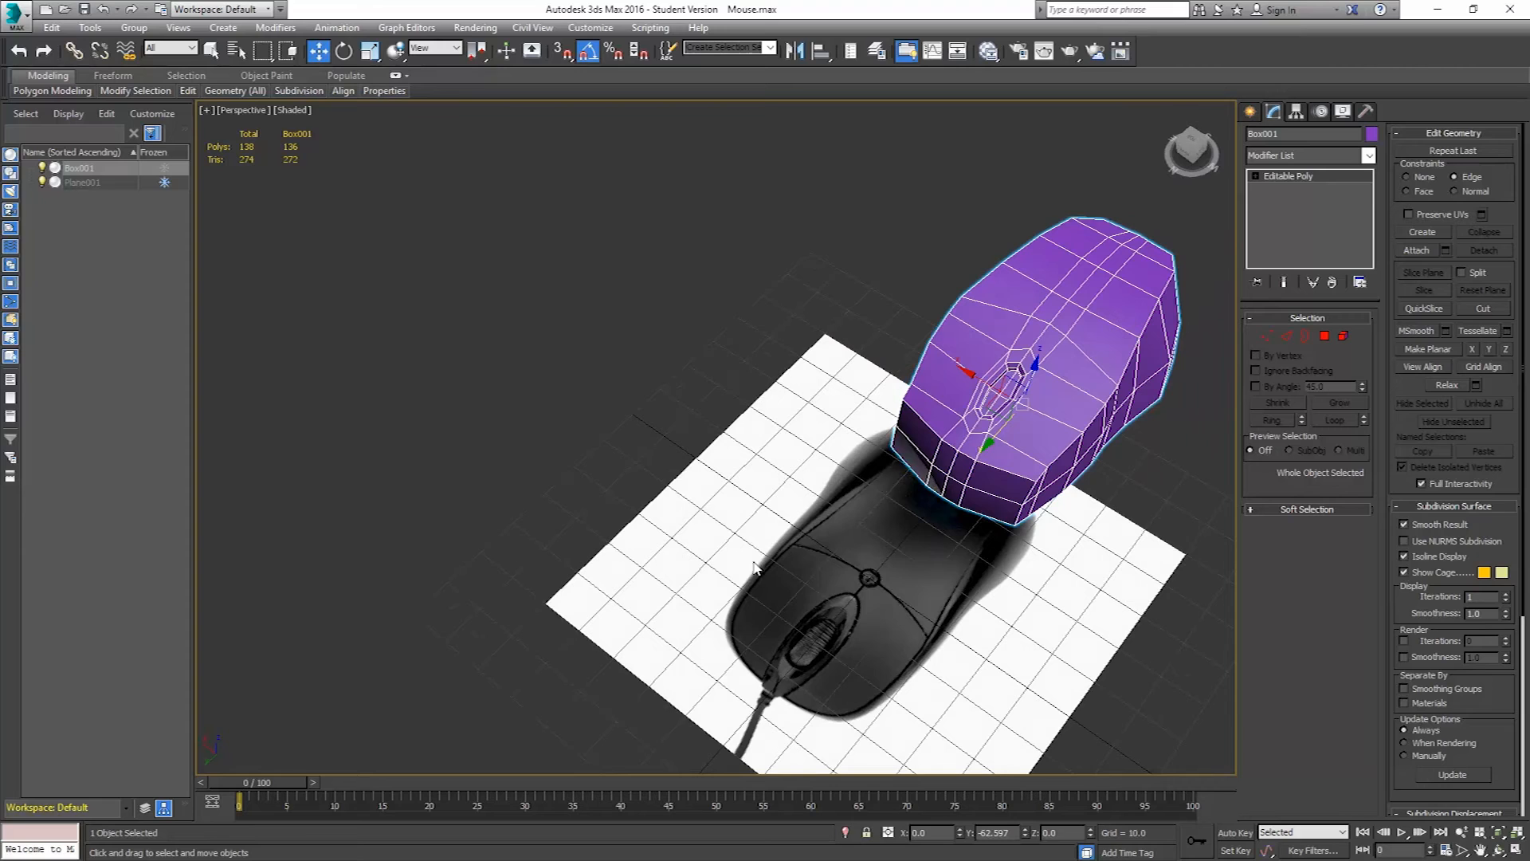
{"action": "scroll", "coordinate": [957, 473], "scroll_direction": "up", "scroll_amount": 5}
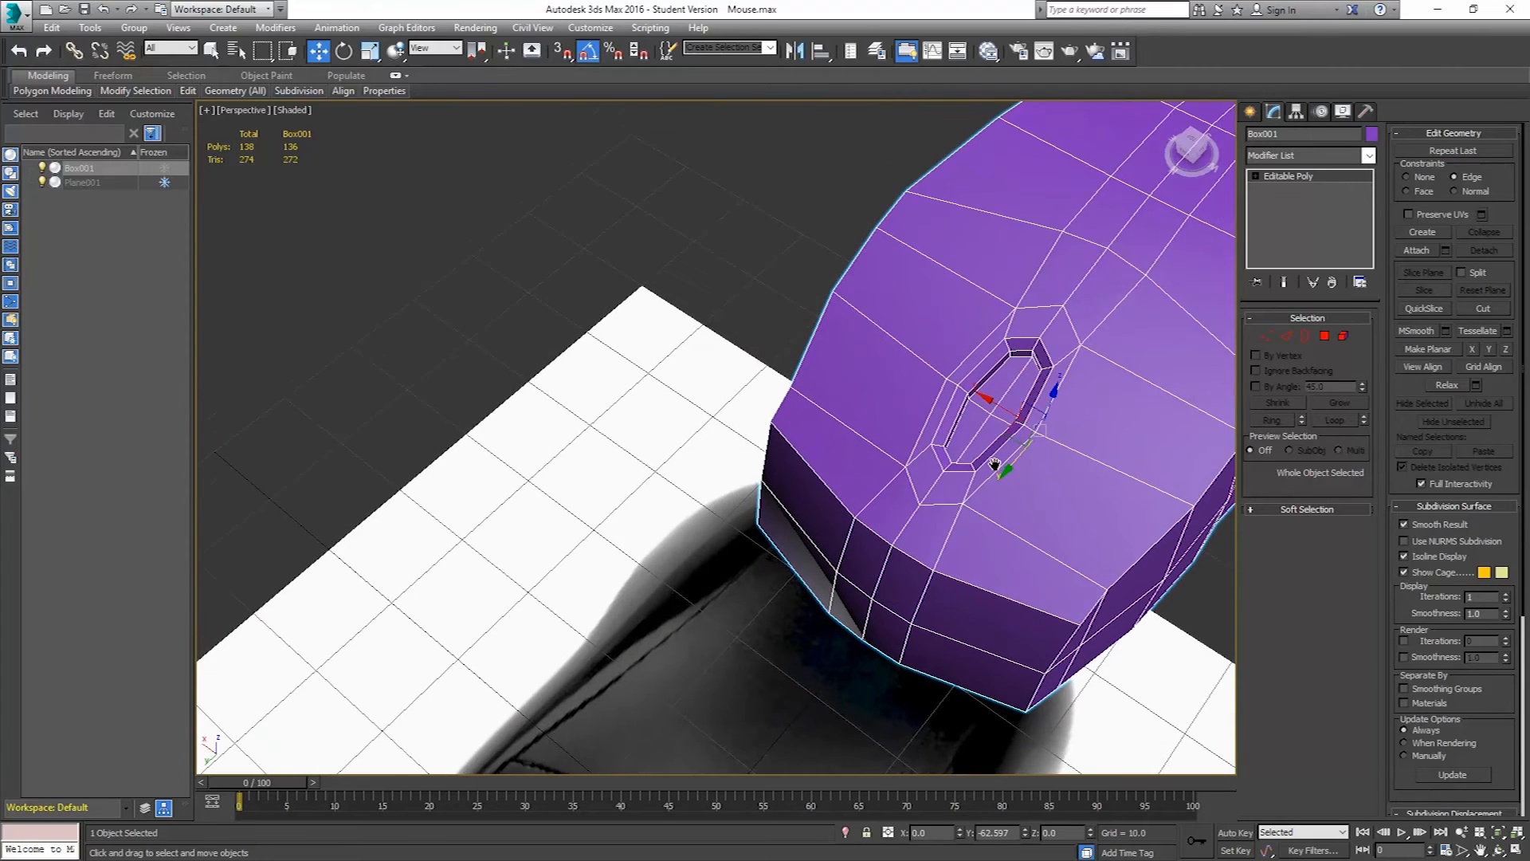
{"action": "middle_click_drag", "start_coordinate": [992, 500], "coordinate": [994, 512], "text": "alt"}
{"action": "middle_click_drag", "start_coordinate": [1104, 532], "coordinate": [967, 514], "text": "alt"}
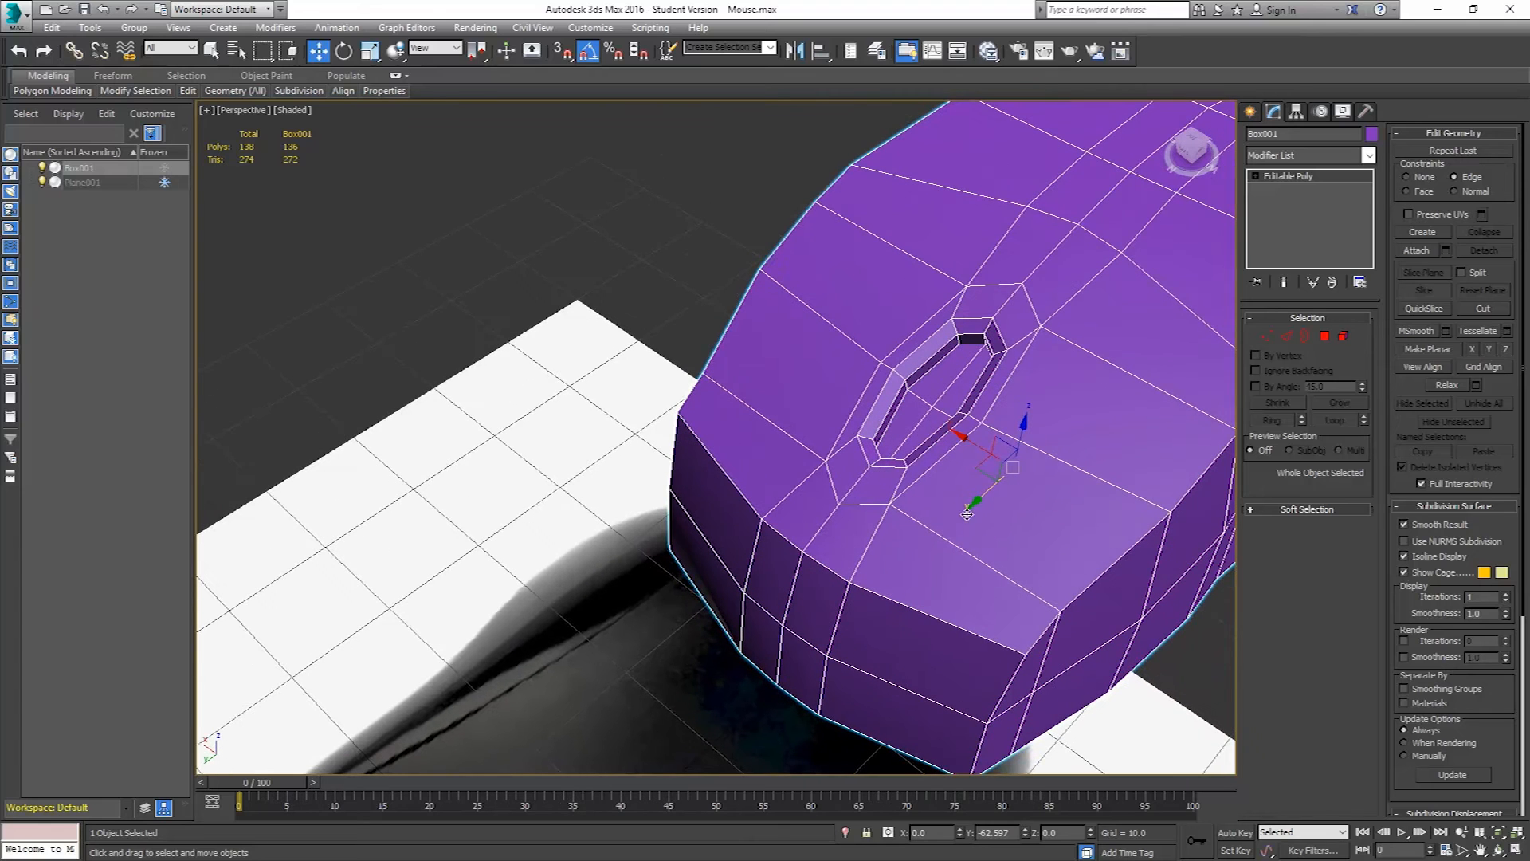
{"action": "left_click", "coordinate": [1269, 338]}
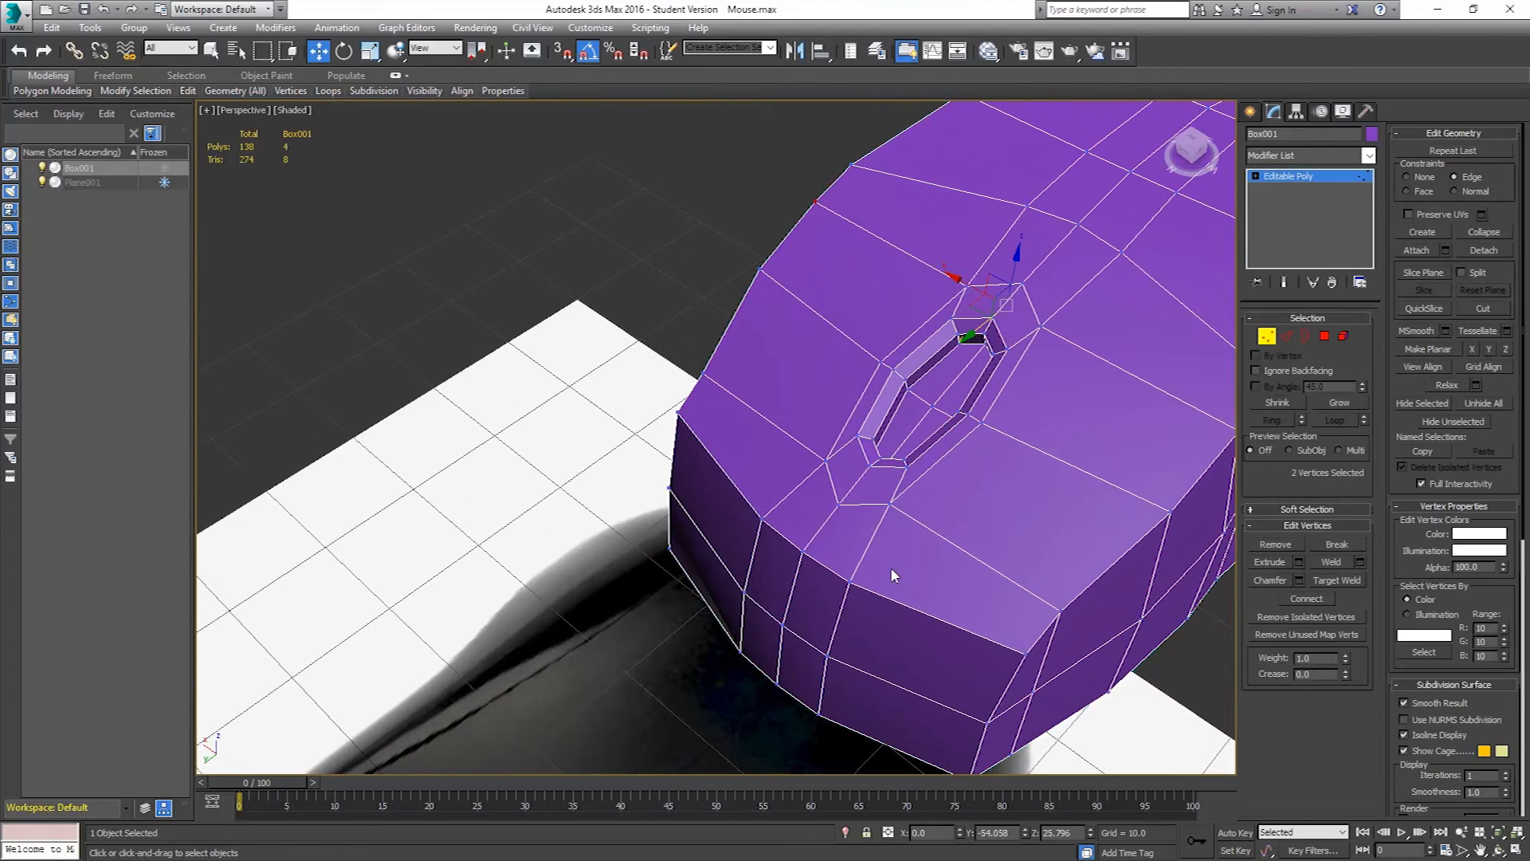
{"action": "left_click", "coordinate": [851, 580]}
{"action": "left_click", "coordinate": [761, 519], "text": "ctrl"}
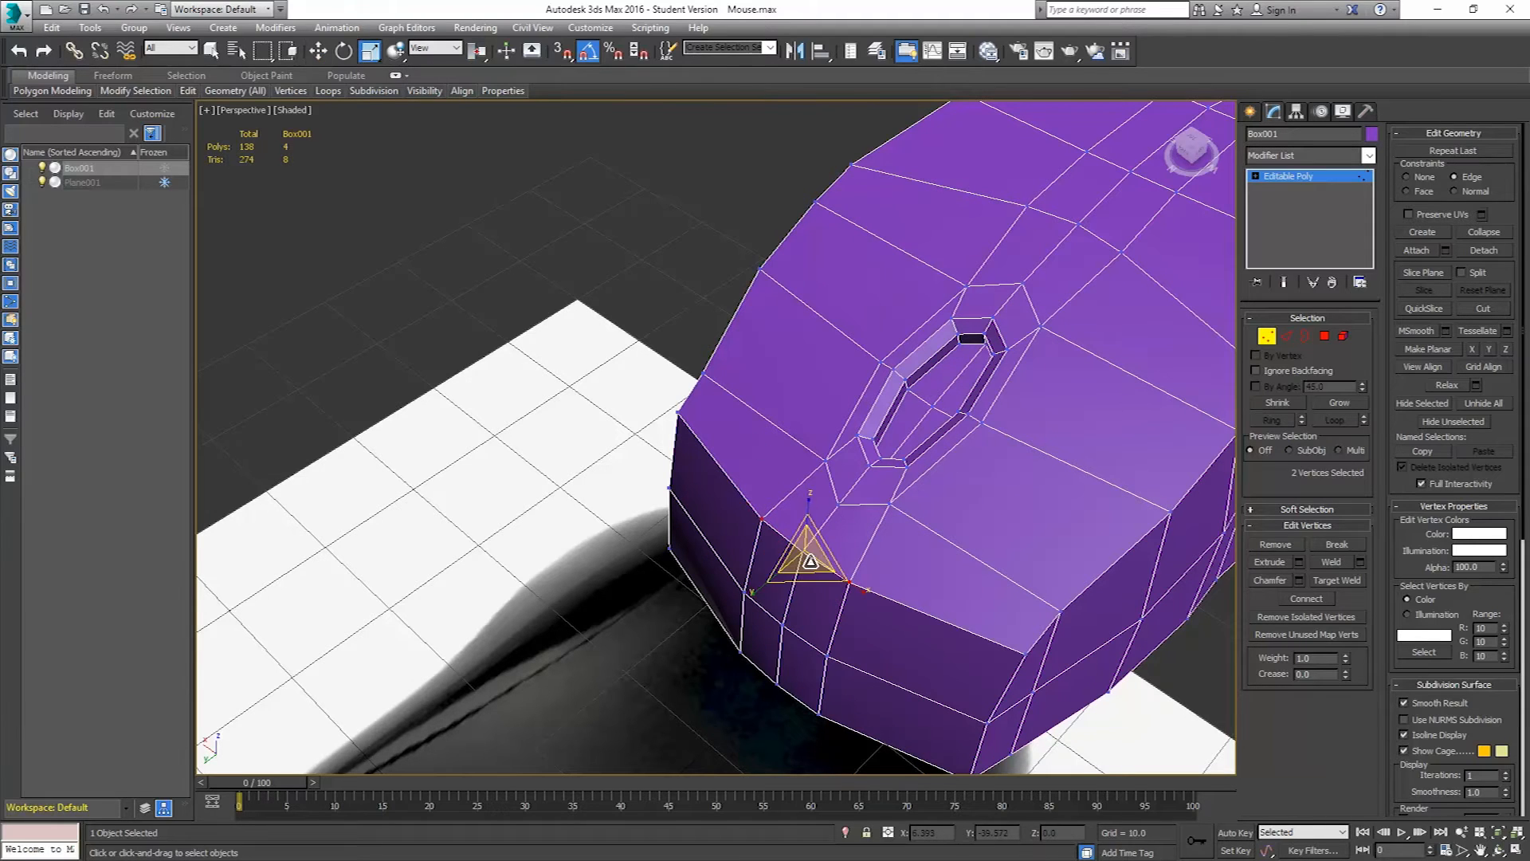
{"action": "left_click_drag", "start_coordinate": [811, 563], "coordinate": [792, 636]}
- Scale the two outer front corner vertices of the top surface inward to about 86 percent
{"action": "middle_click_drag", "start_coordinate": [834, 505], "coordinate": [944, 562], "text": "alt"}
{"action": "left_click", "coordinate": [982, 562]}
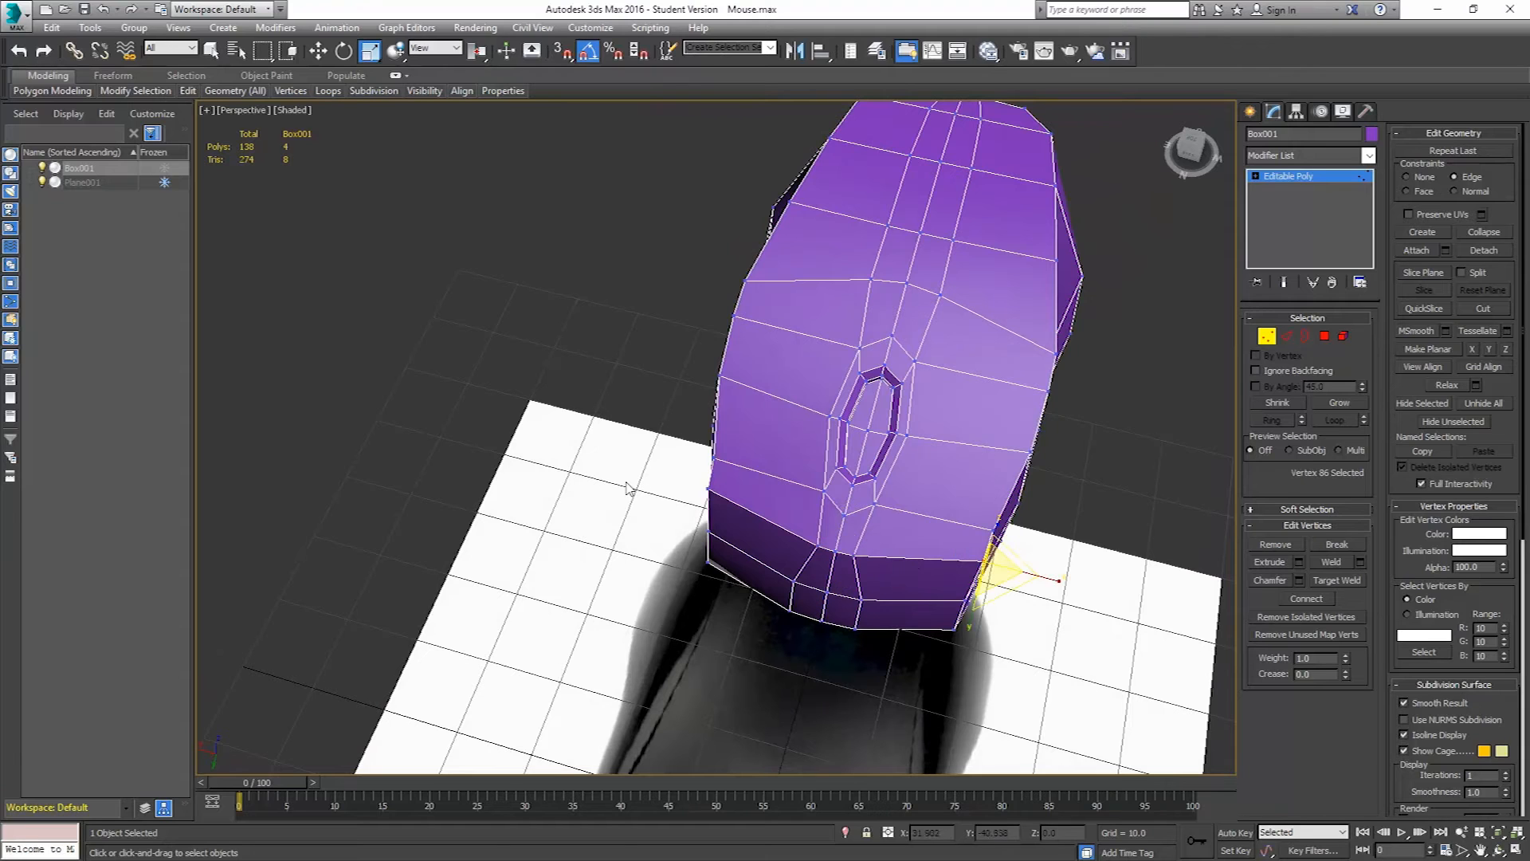
{"action": "left_click", "coordinate": [708, 488], "text": "ctrl"}
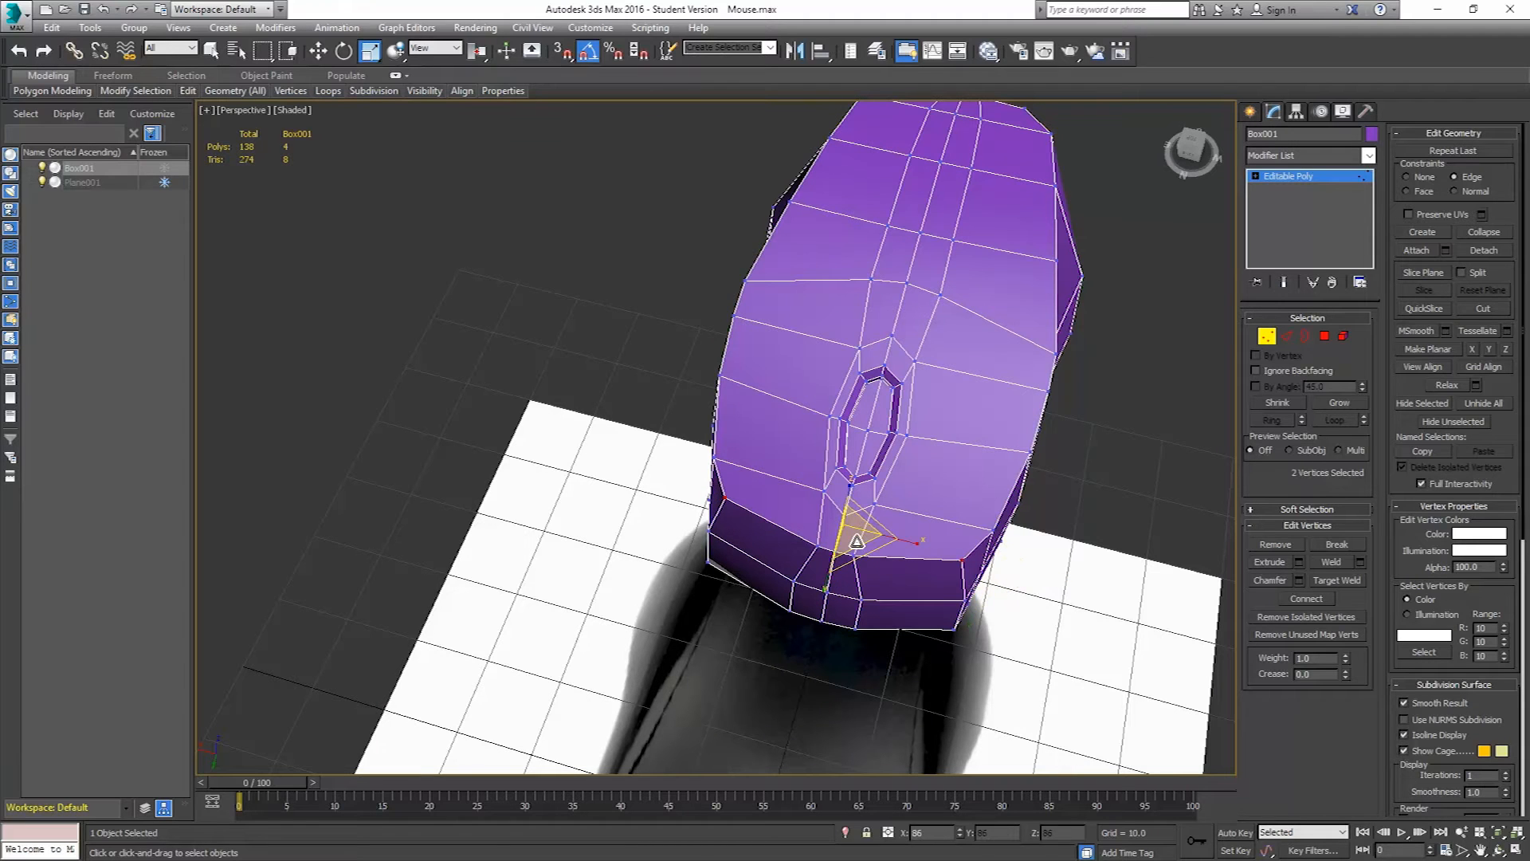
- Select the five polygons forming the mouse button beside the wheel recess, from the front edge to the button's rear boundary
{"action": "middle_click_drag", "start_coordinate": [1009, 491], "coordinate": [956, 459], "text": "alt"}
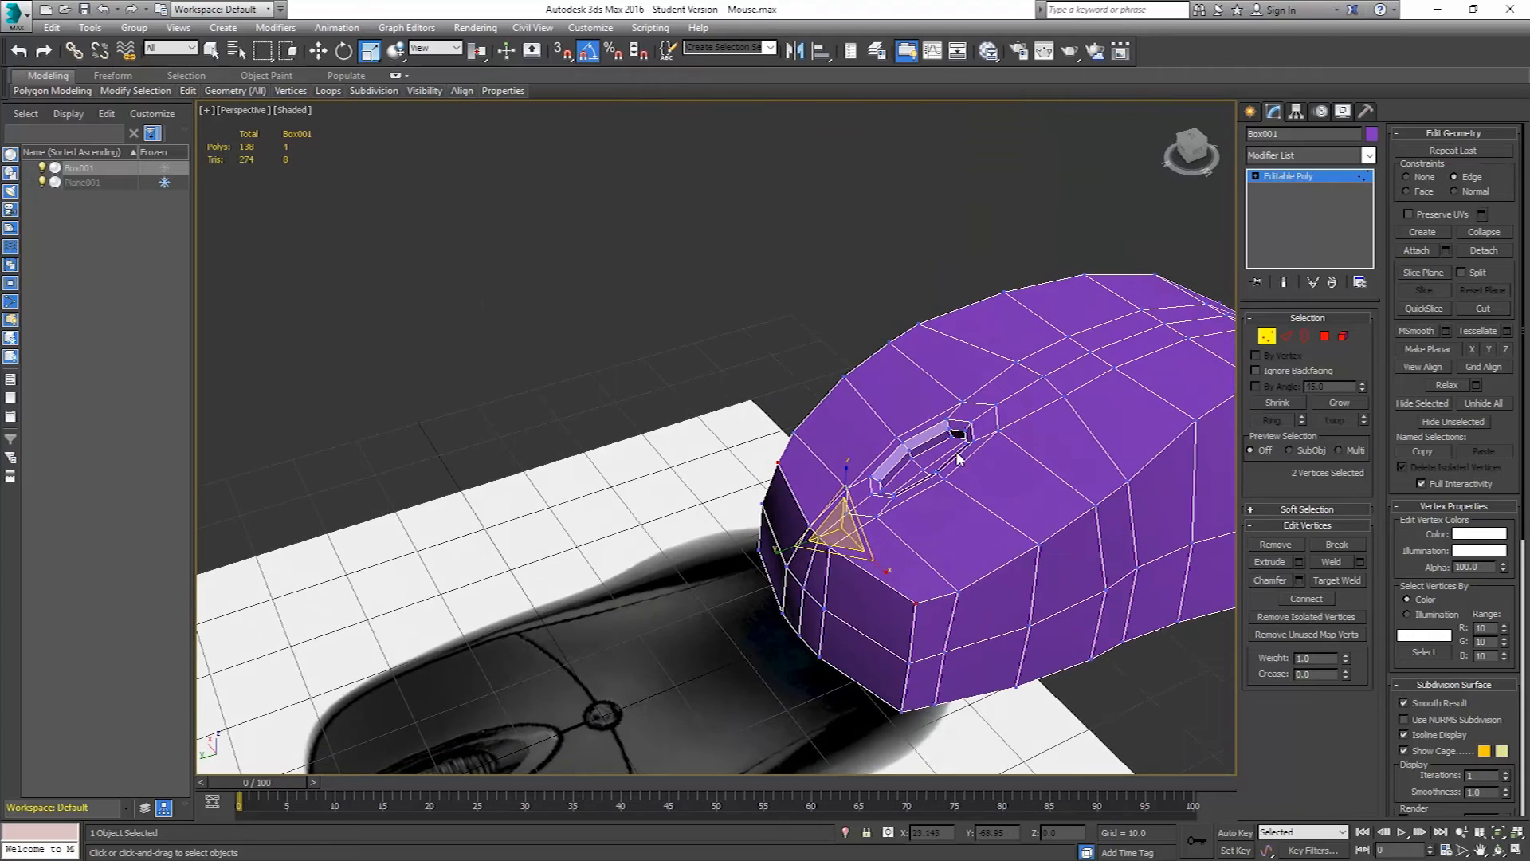
{"action": "left_click", "coordinate": [1324, 336], "text": "ctrl"}
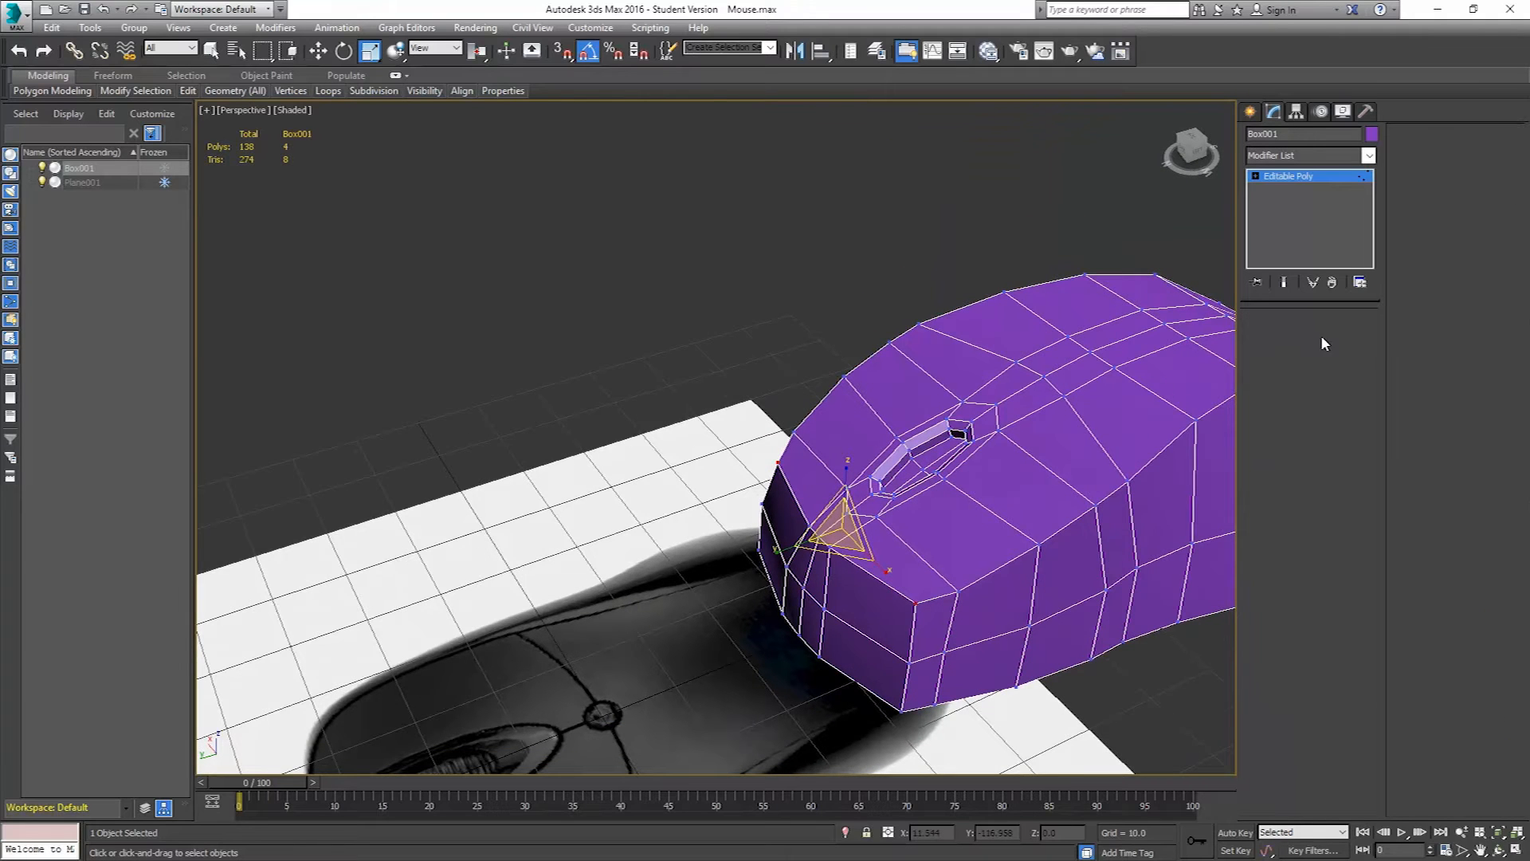
{"action": "left_click", "coordinate": [869, 540]}
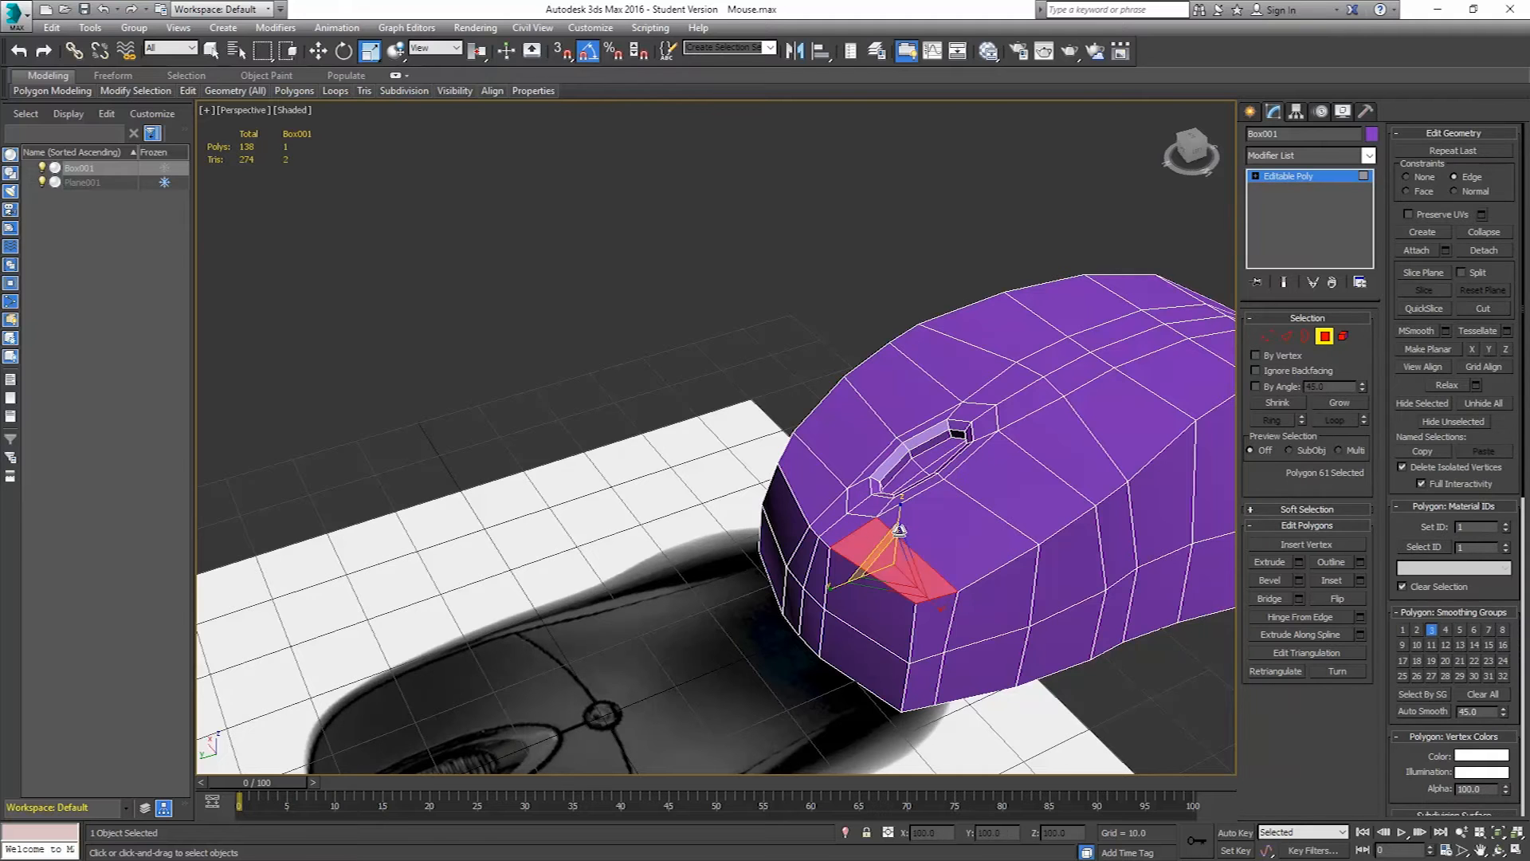
{"action": "left_click", "coordinate": [955, 510], "text": "ctrl"}
{"action": "left_click", "coordinate": [1002, 479], "text": "ctrl"}
{"action": "left_click", "coordinate": [1049, 432], "text": "ctrl"}
{"action": "left_click", "coordinate": [1036, 410], "text": "ctrl"}
{"action": "middle_click_drag", "start_coordinate": [1036, 409], "coordinate": [1068, 470], "text": "alt"}
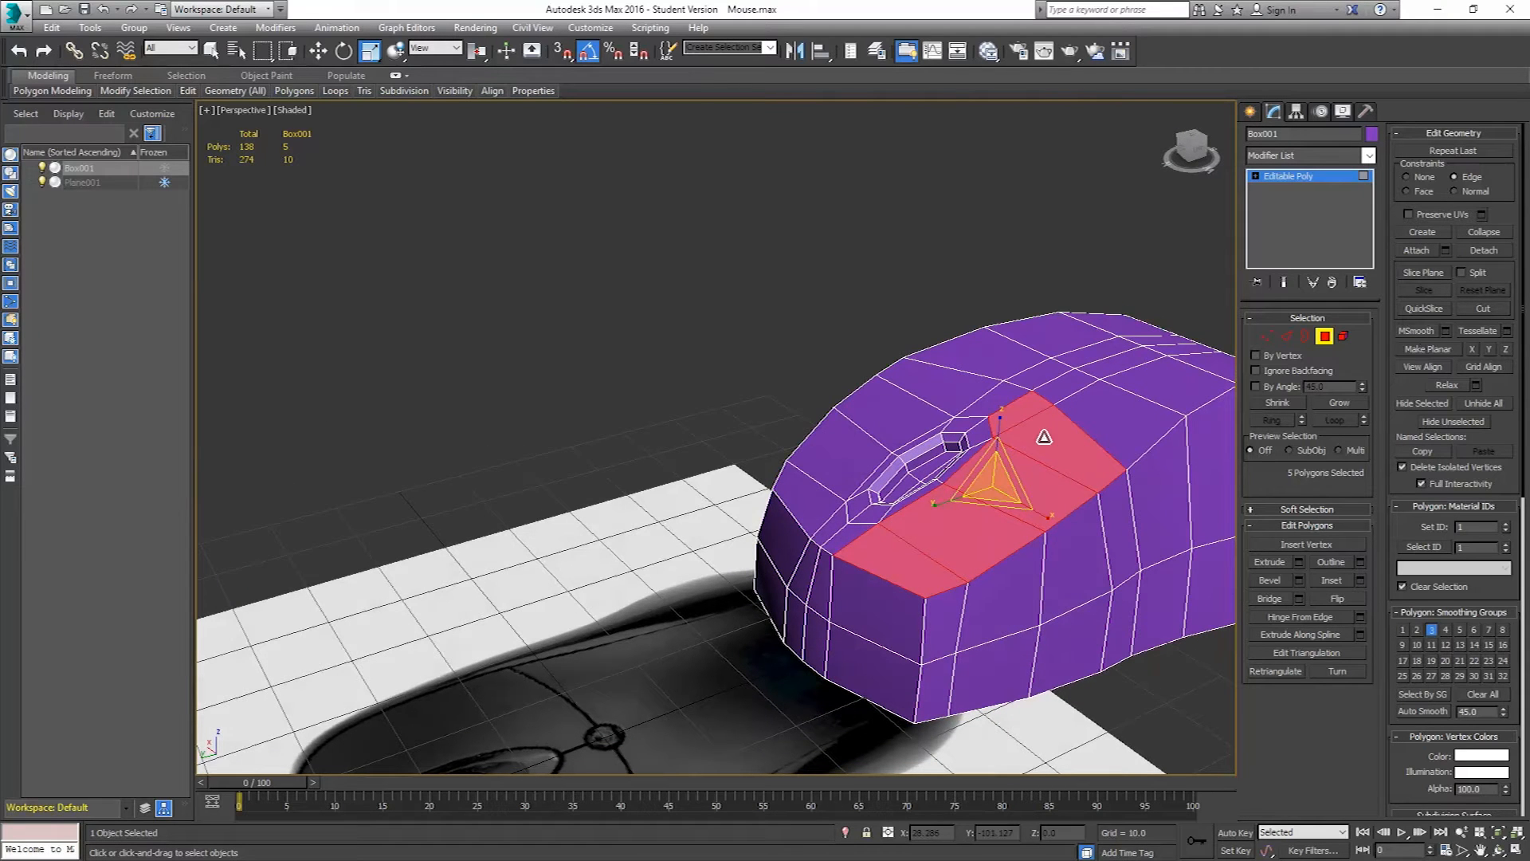
- Inset the five selected mouse-button polygons by 0.364
{"action": "left_click", "coordinate": [1359, 580]}
{"action": "middle_click_drag", "start_coordinate": [1040, 568], "coordinate": [1062, 582], "text": "alt"}
{"action": "middle_click_drag", "start_coordinate": [969, 574], "coordinate": [996, 581], "text": "alt"}
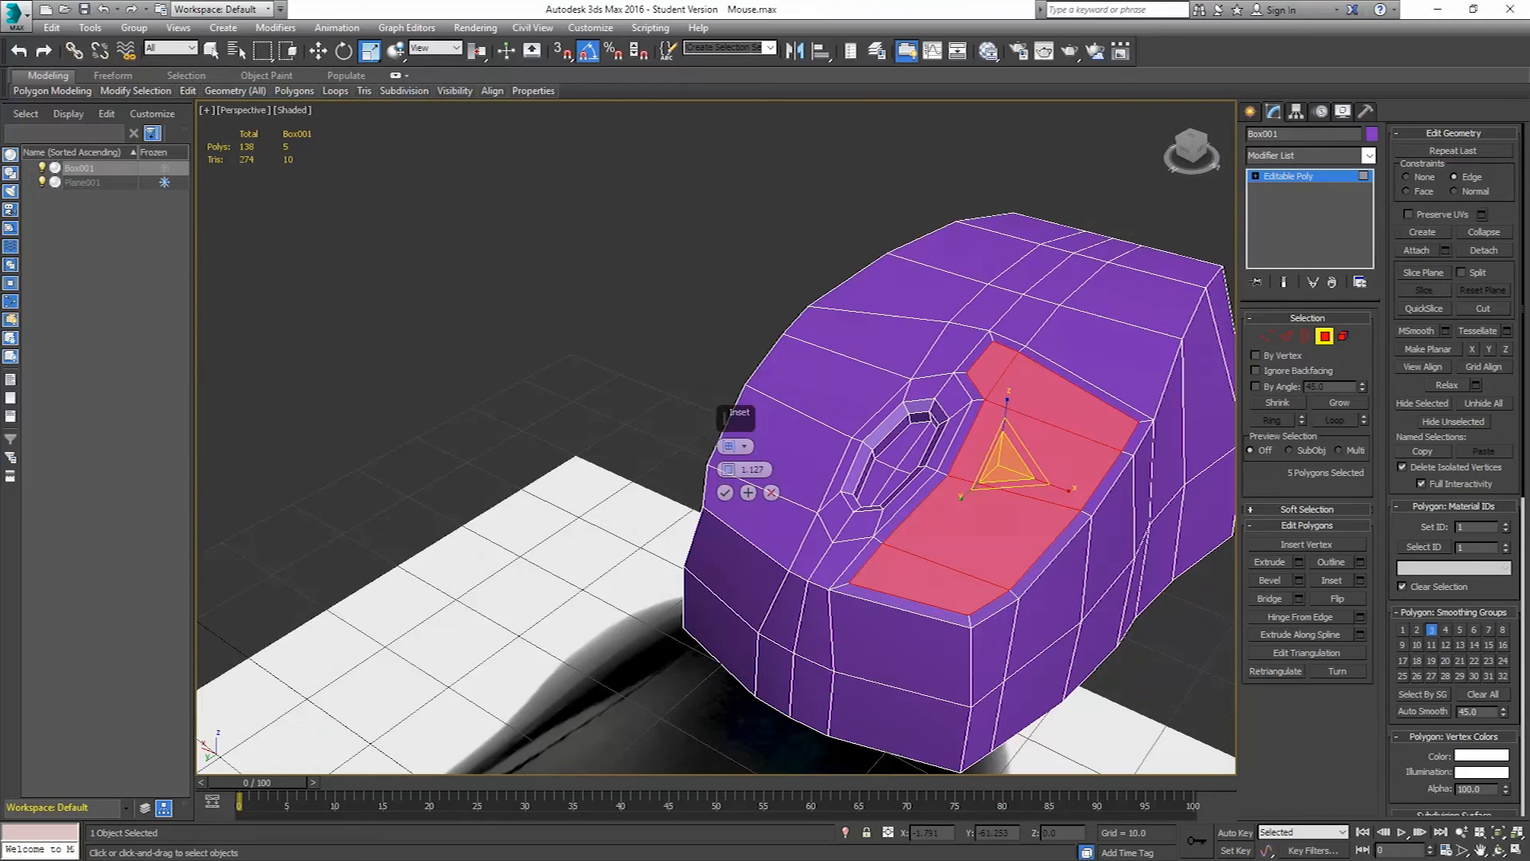
{"action": "left_click_drag", "start_coordinate": [726, 472], "coordinate": [722, 478]}
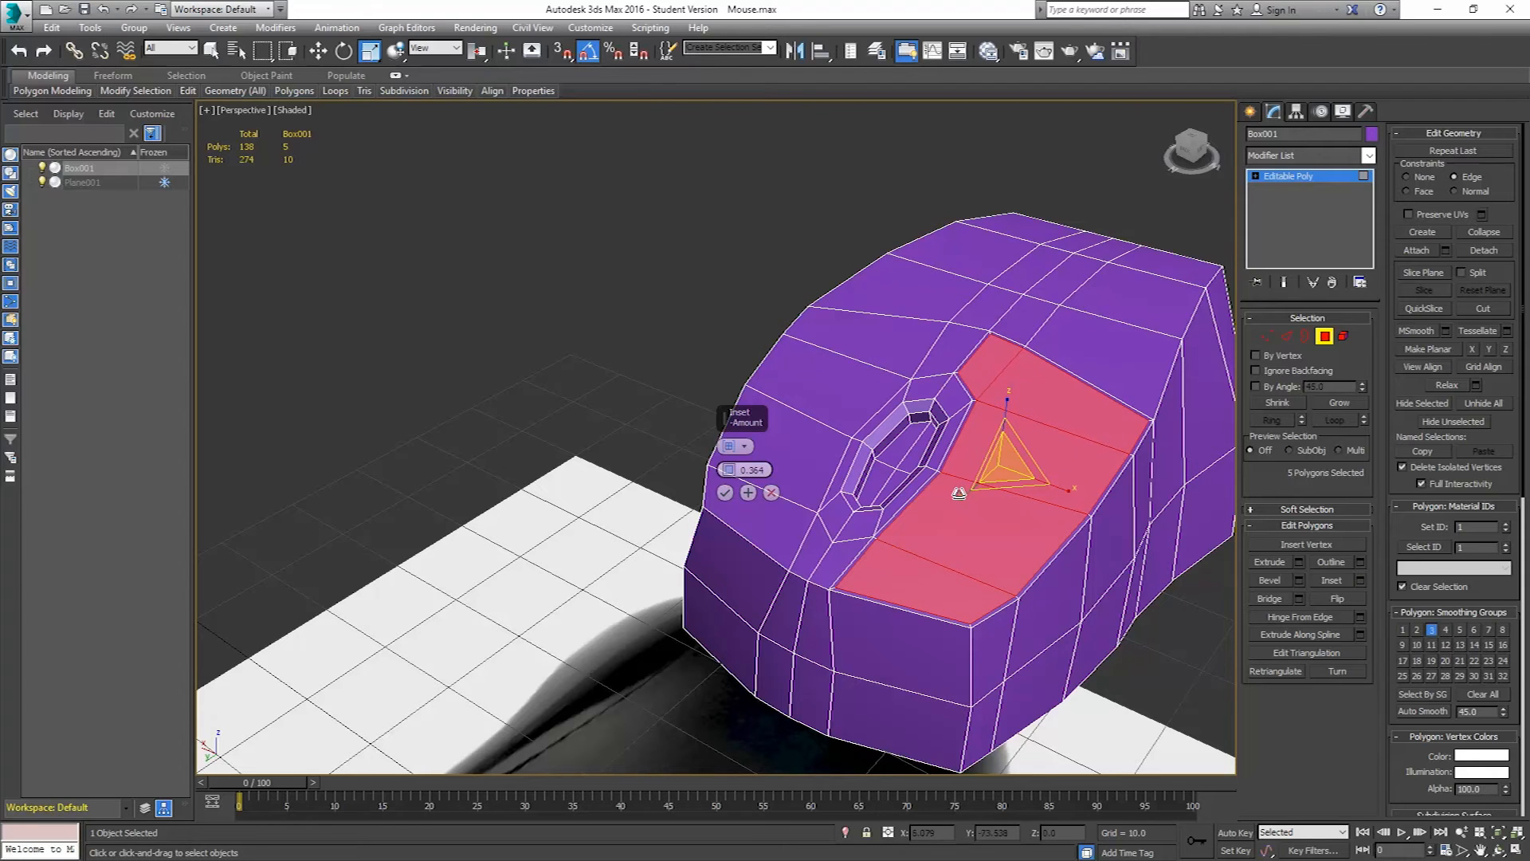
{"action": "scroll", "coordinate": [871, 501], "scroll_direction": "up", "scroll_amount": 5}
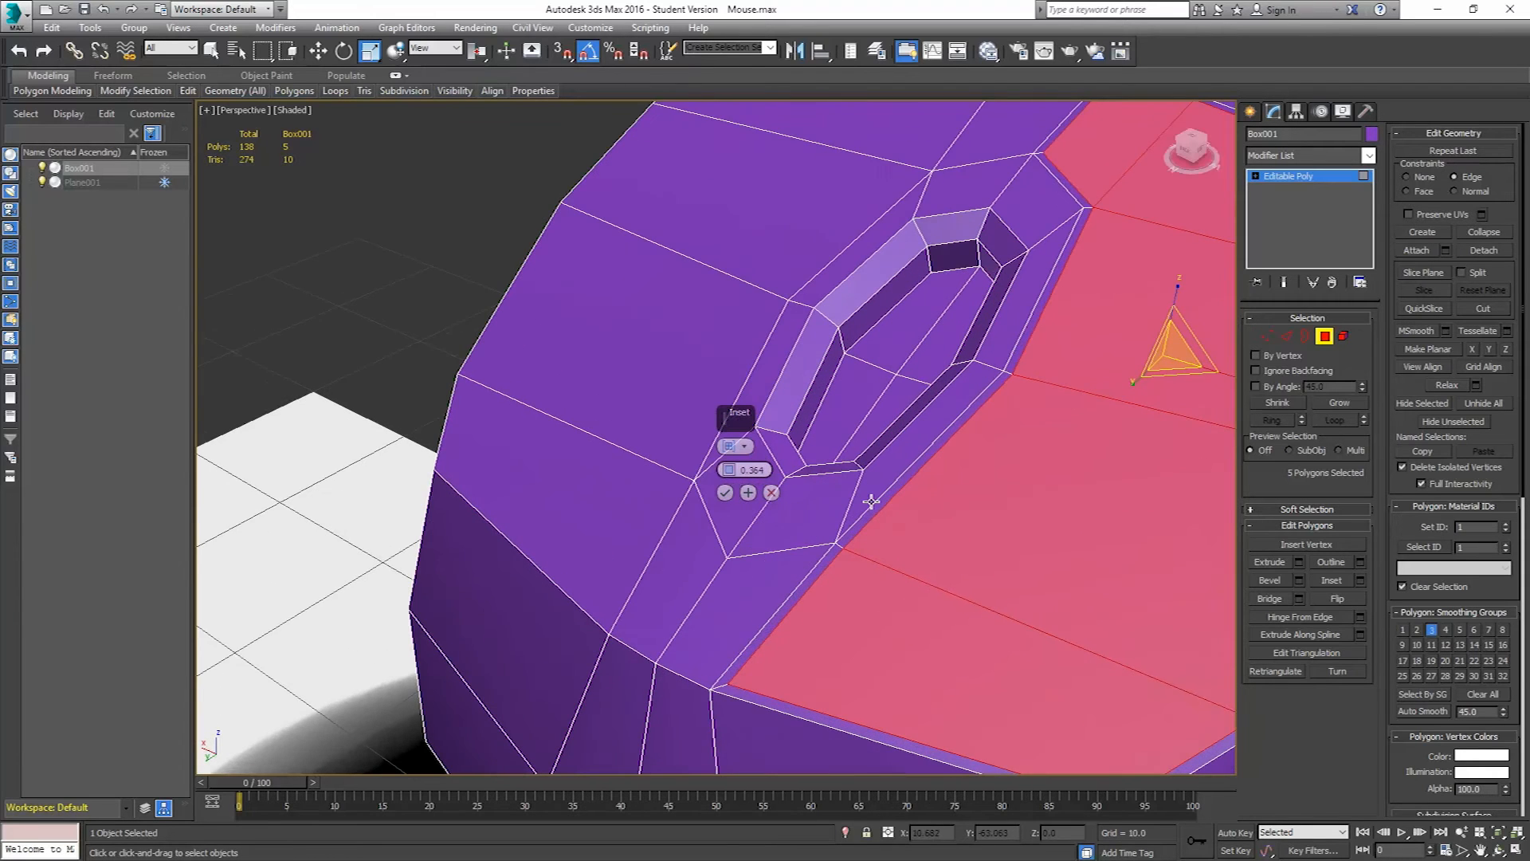
{"action": "left_click", "coordinate": [727, 493]}
- Extrude the inset mouse-button polygons by a height of 0.464
{"action": "middle_click_drag", "start_coordinate": [973, 470], "coordinate": [1215, 454], "text": "alt"}
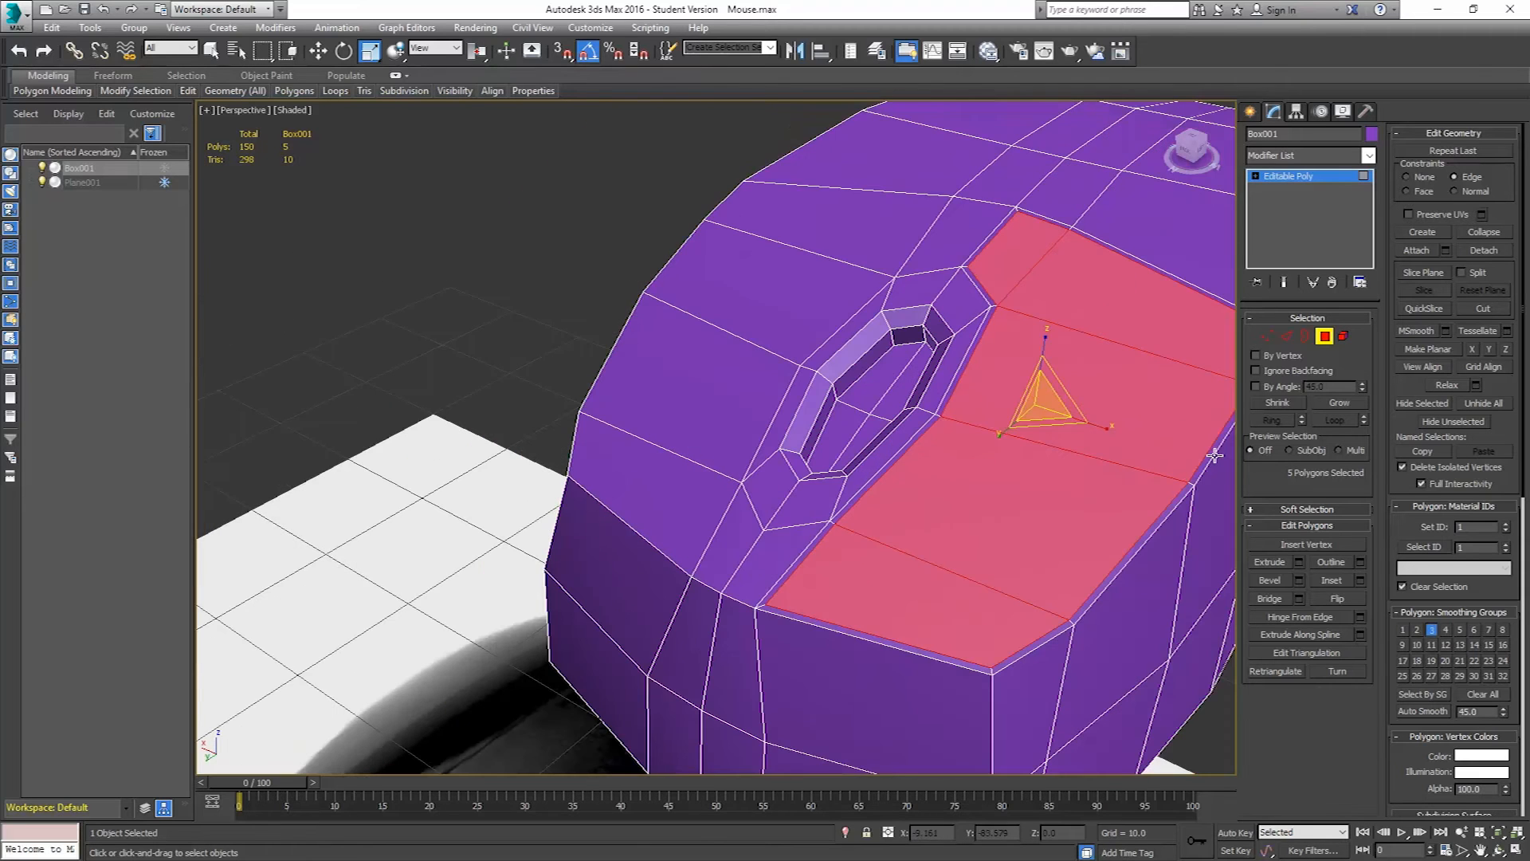
{"action": "left_click", "coordinate": [1300, 563]}
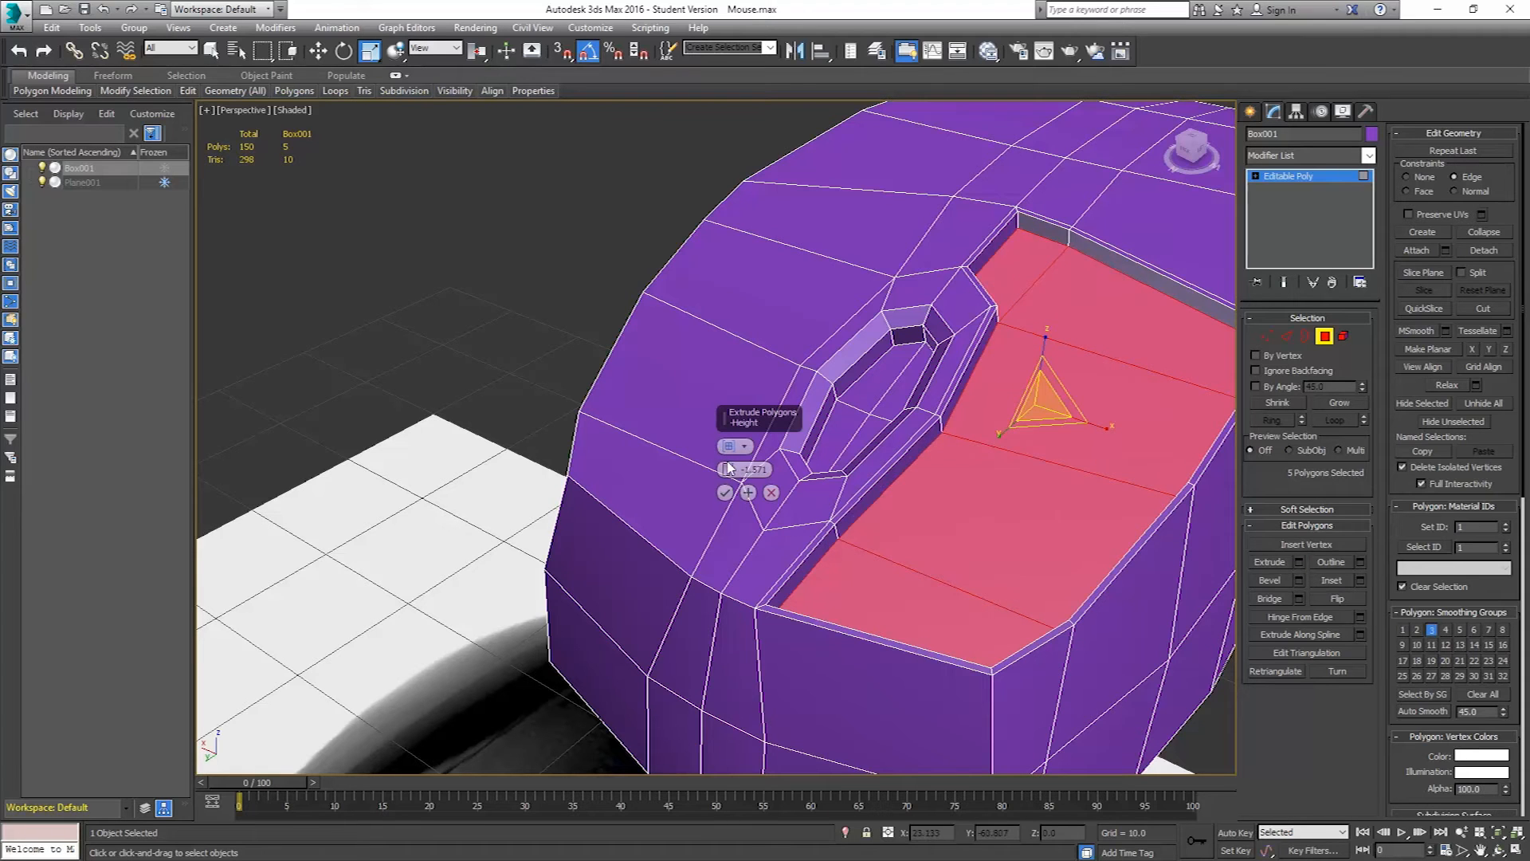
{"action": "left_click_drag", "start_coordinate": [727, 469], "coordinate": [727, 464]}
{"action": "middle_click_drag", "start_coordinate": [874, 584], "coordinate": [941, 563], "text": "alt"}
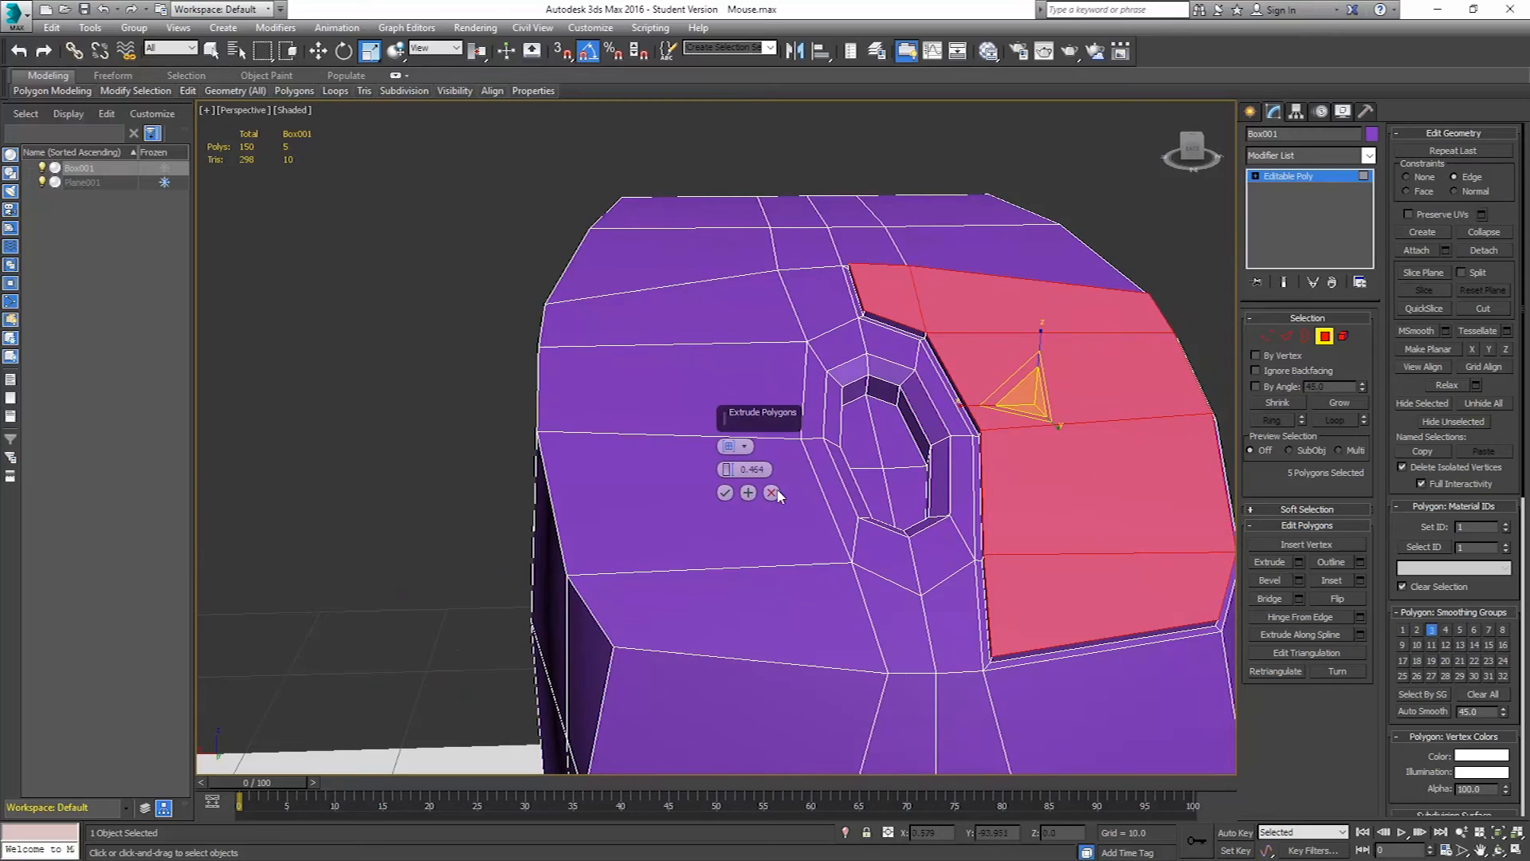
{"action": "left_click", "coordinate": [724, 492]}
- Inset the five polygons of the opposite mouse button by 0.364 and extrude them by 0.464
{"action": "left_click", "coordinate": [796, 591]}
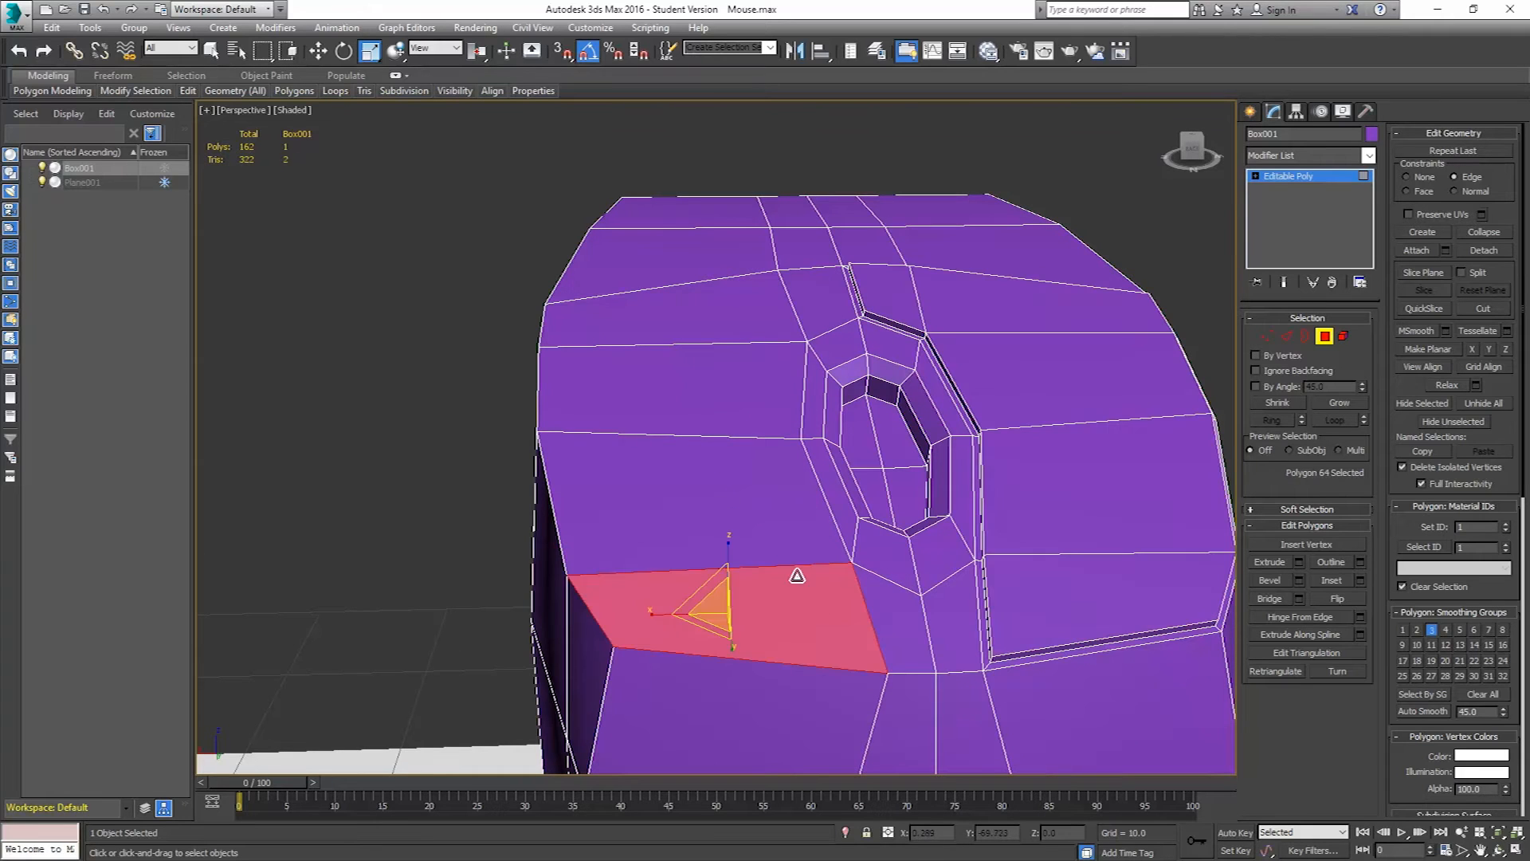
{"action": "left_click", "coordinate": [751, 516], "text": "ctrl"}
{"action": "left_click", "coordinate": [731, 398], "text": "ctrl"}
{"action": "left_click", "coordinate": [731, 331], "text": "ctrl"}
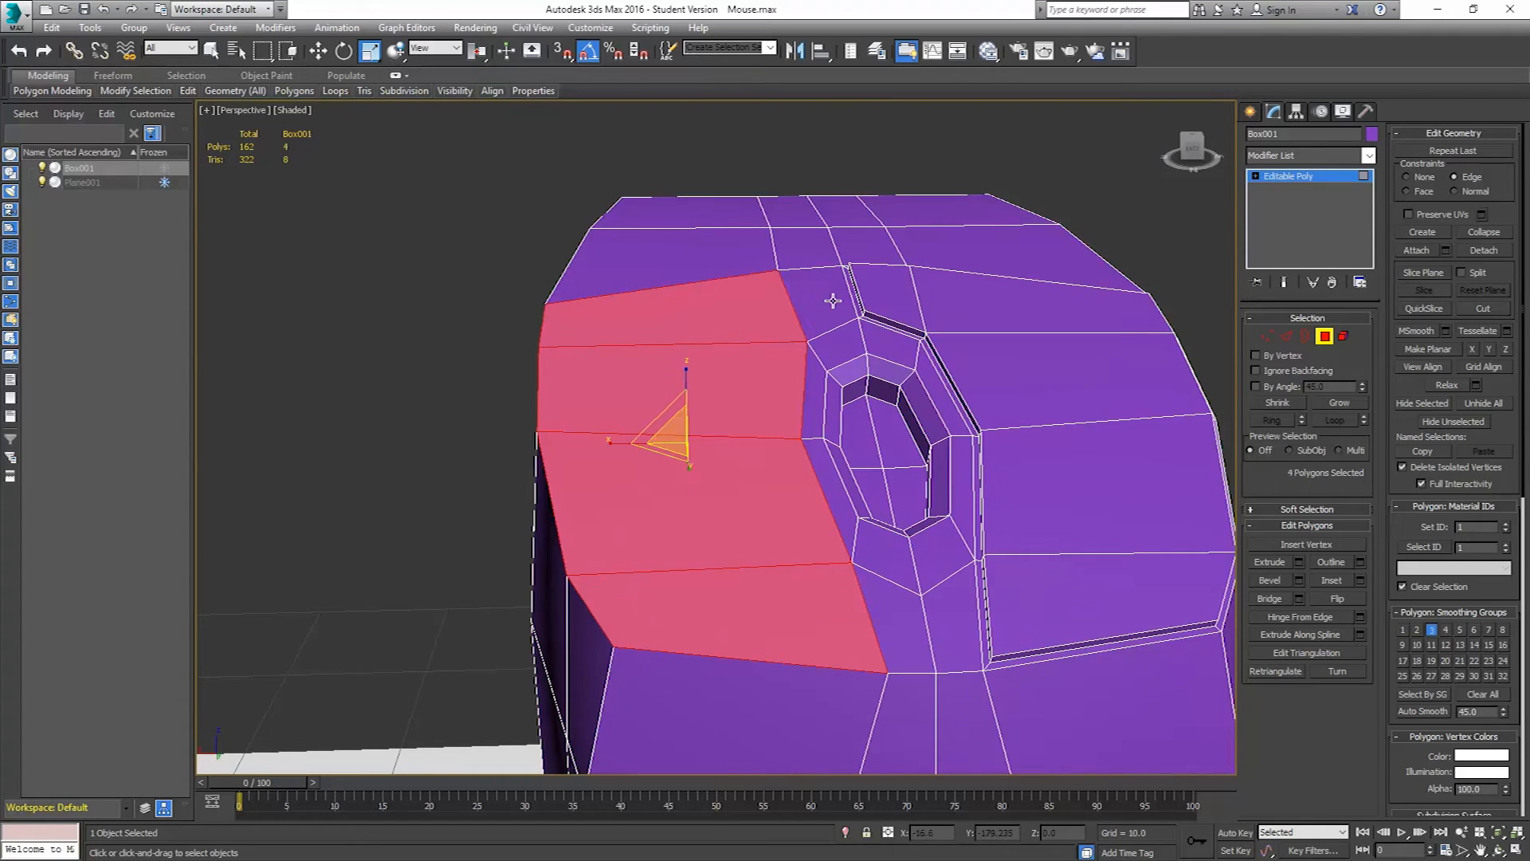
{"action": "left_click", "coordinate": [787, 309], "text": "ctrl"}
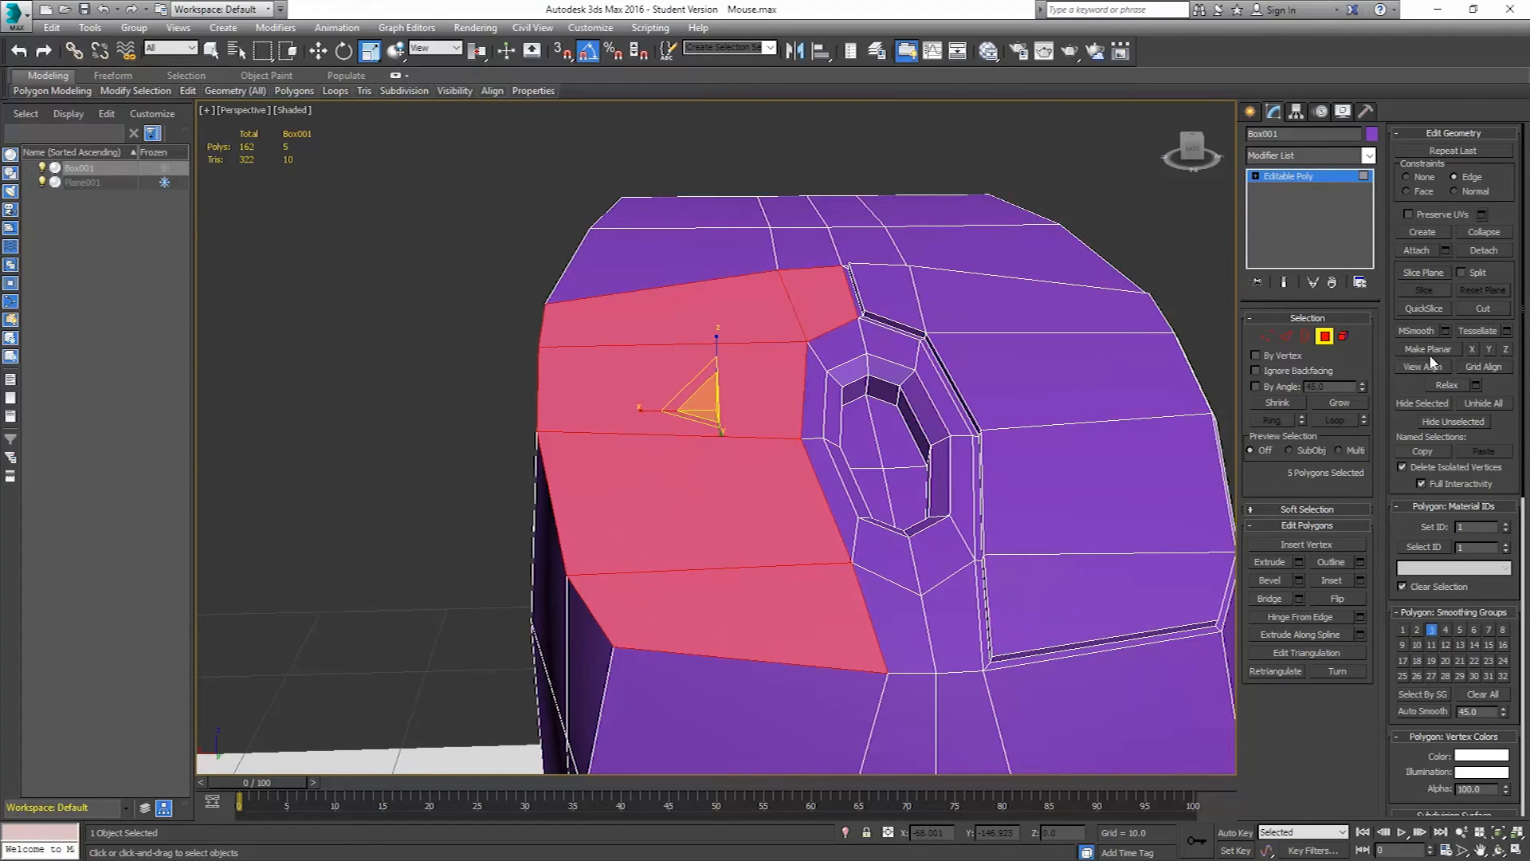
{"action": "left_click", "coordinate": [1361, 579]}
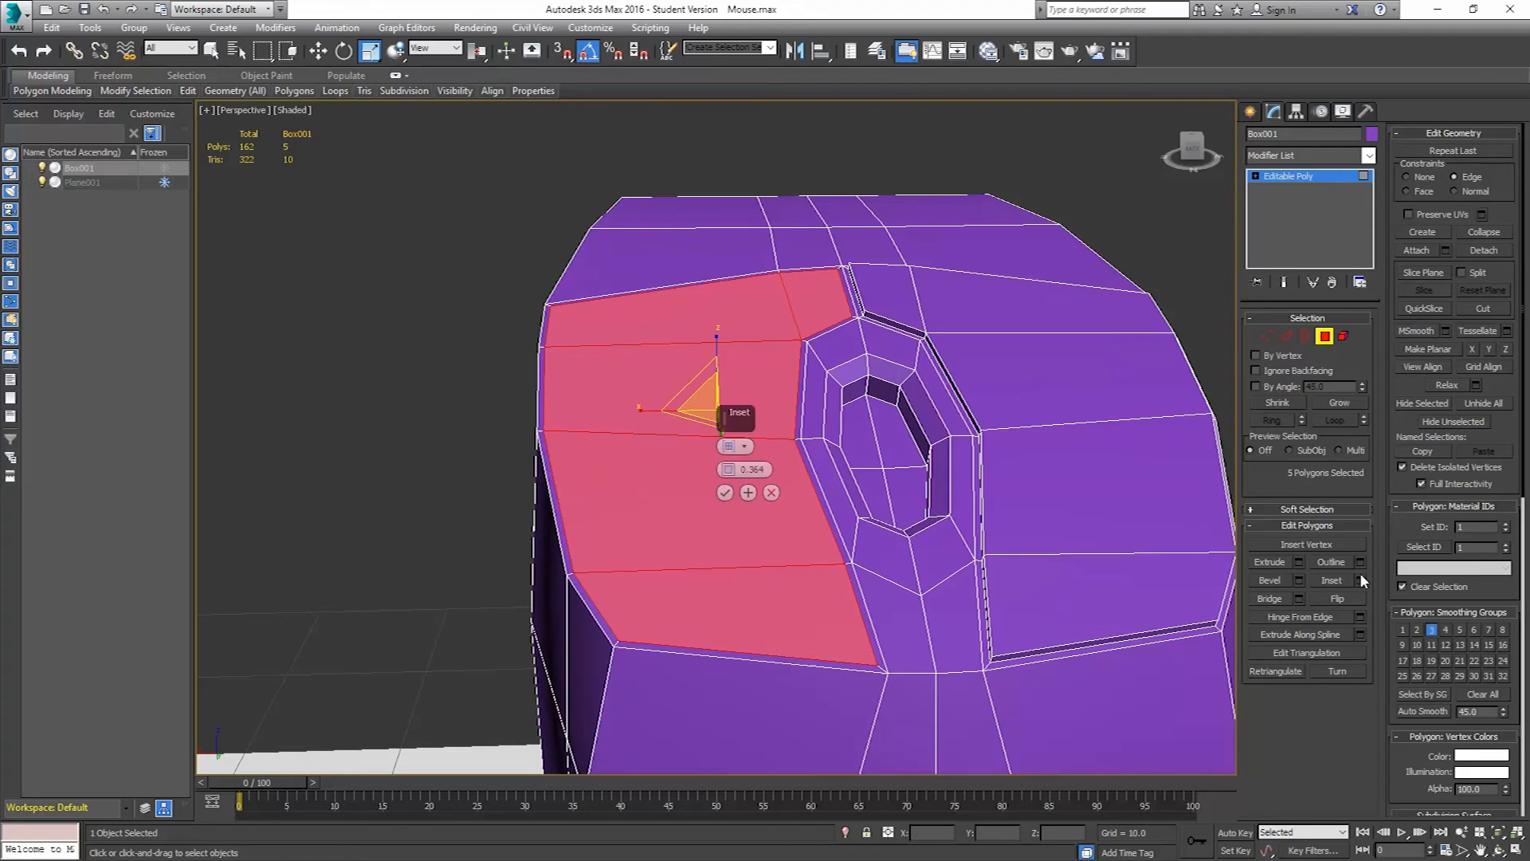
{"action": "left_click", "coordinate": [725, 493]}
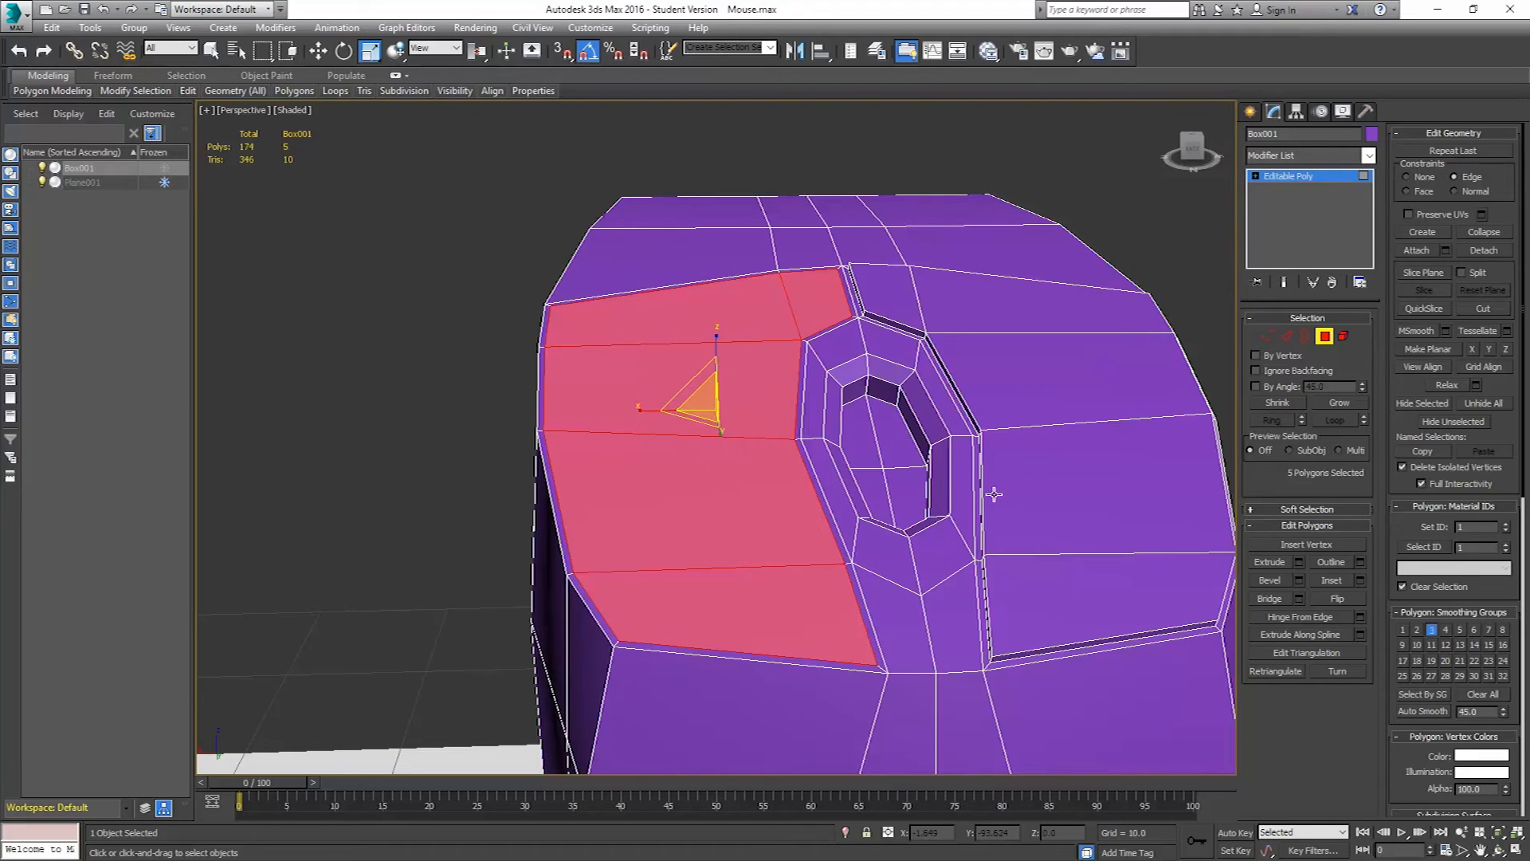
{"action": "left_click", "coordinate": [1300, 562]}
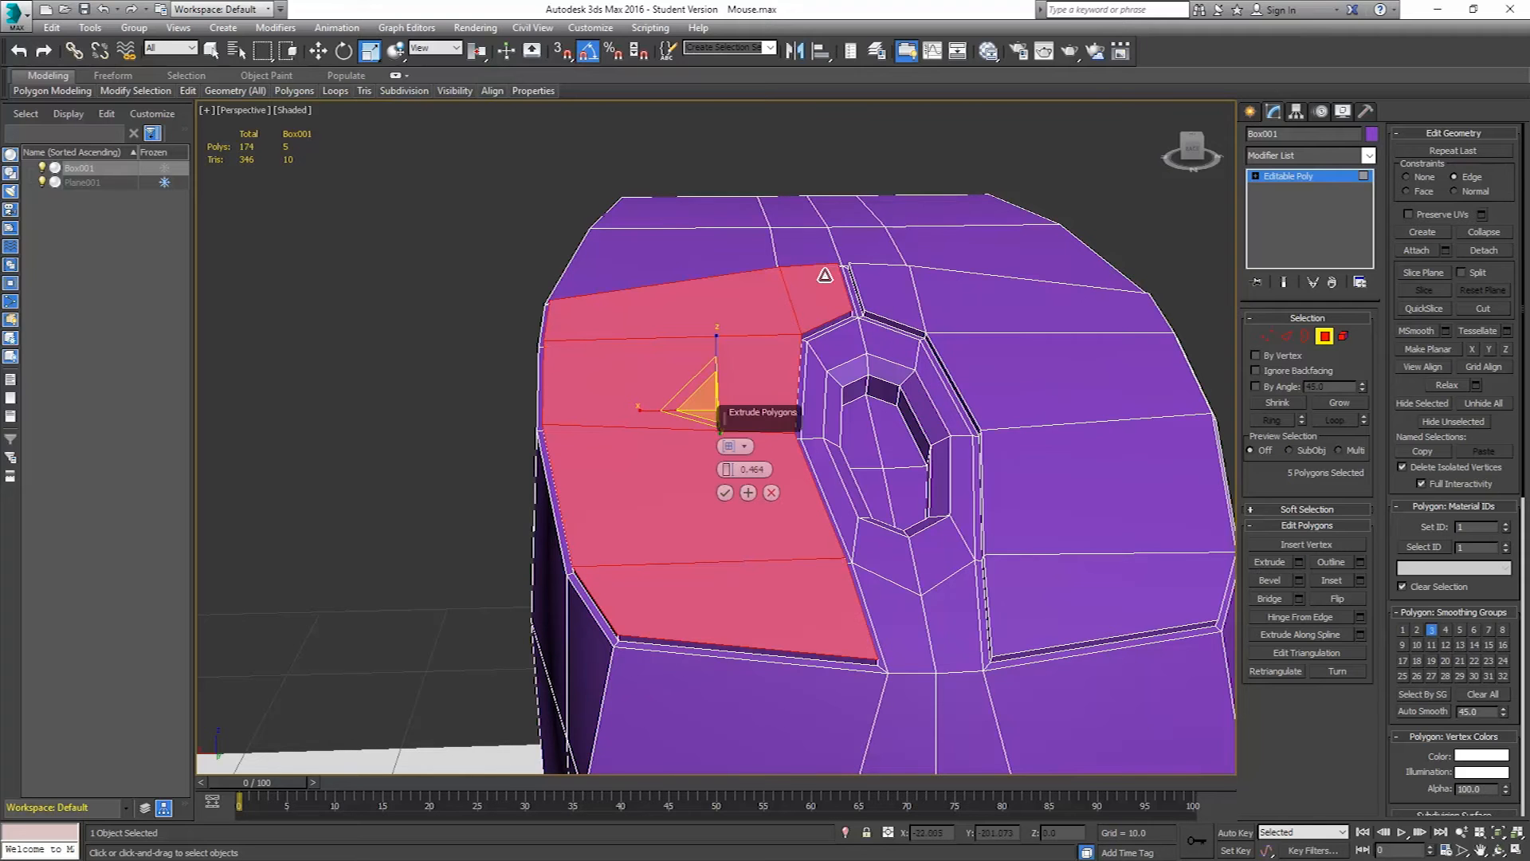
{"action": "left_click", "coordinate": [724, 493]}
- Select the sixteen top polygons covering the palm rest, from behind the two mouse buttons to the rear of the body
{"action": "middle_click_drag", "start_coordinate": [1096, 447], "coordinate": [922, 489], "text": "alt"}
{"action": "left_click", "coordinate": [968, 510]}
{"action": "left_click", "coordinate": [1156, 441], "text": "ctrl"}
{"action": "left_click", "coordinate": [1160, 466], "text": "ctrl"}
{"action": "middle_click_drag", "start_coordinate": [1161, 468], "coordinate": [1050, 417], "text": "alt"}
{"action": "left_click", "coordinate": [1051, 419], "text": "ctrl"}
{"action": "left_click", "coordinate": [1019, 374], "text": "ctrl"}
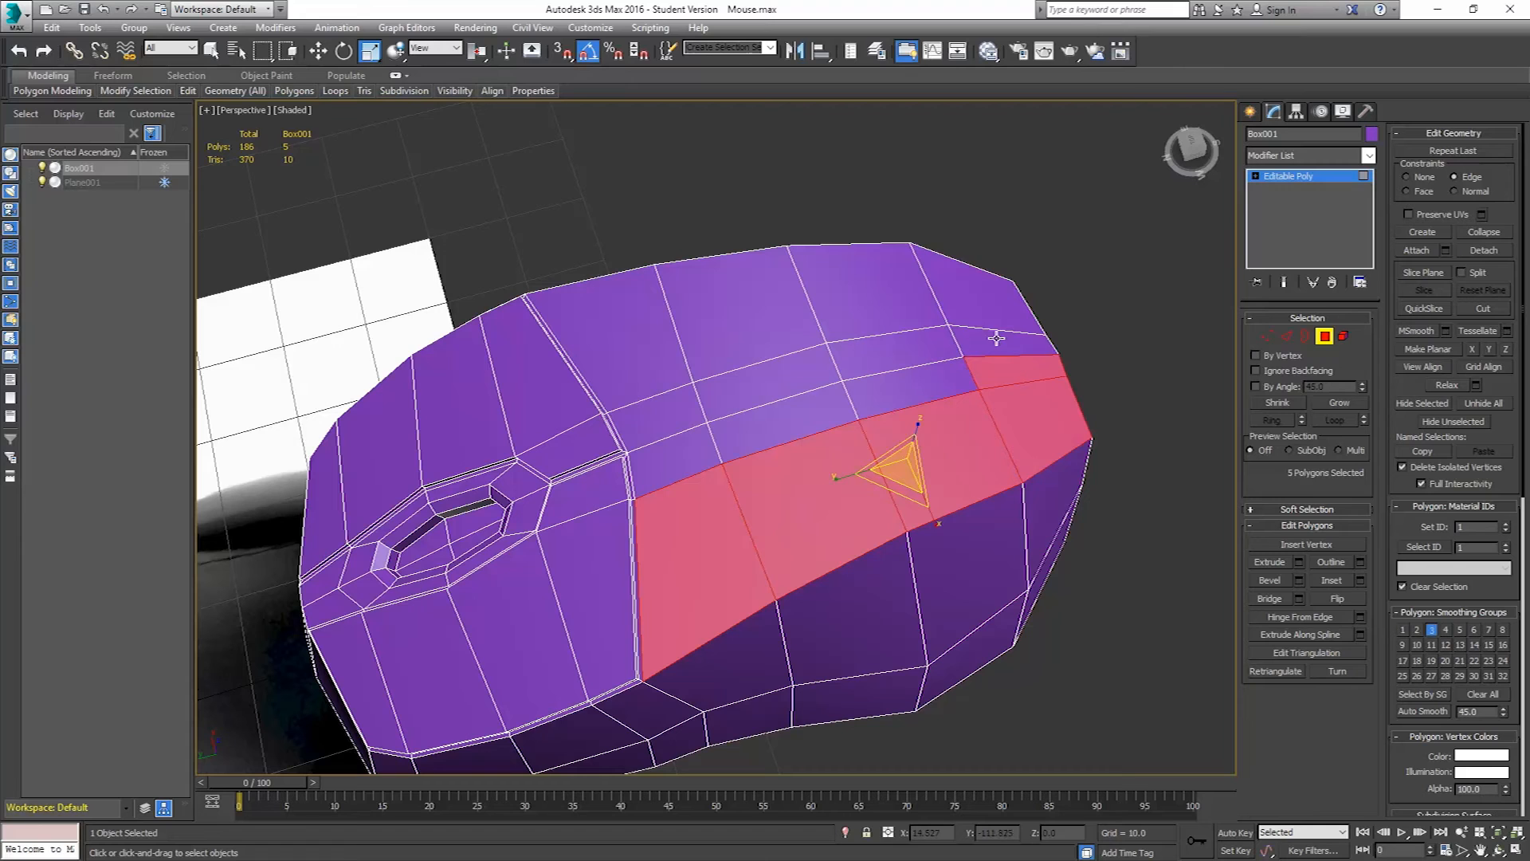
{"action": "left_click", "coordinate": [992, 335], "text": "ctrl"}
{"action": "left_click", "coordinate": [967, 303], "text": "ctrl"}
{"action": "left_click", "coordinate": [924, 297], "text": "ctrl"}
{"action": "left_click", "coordinate": [918, 335], "text": "ctrl"}
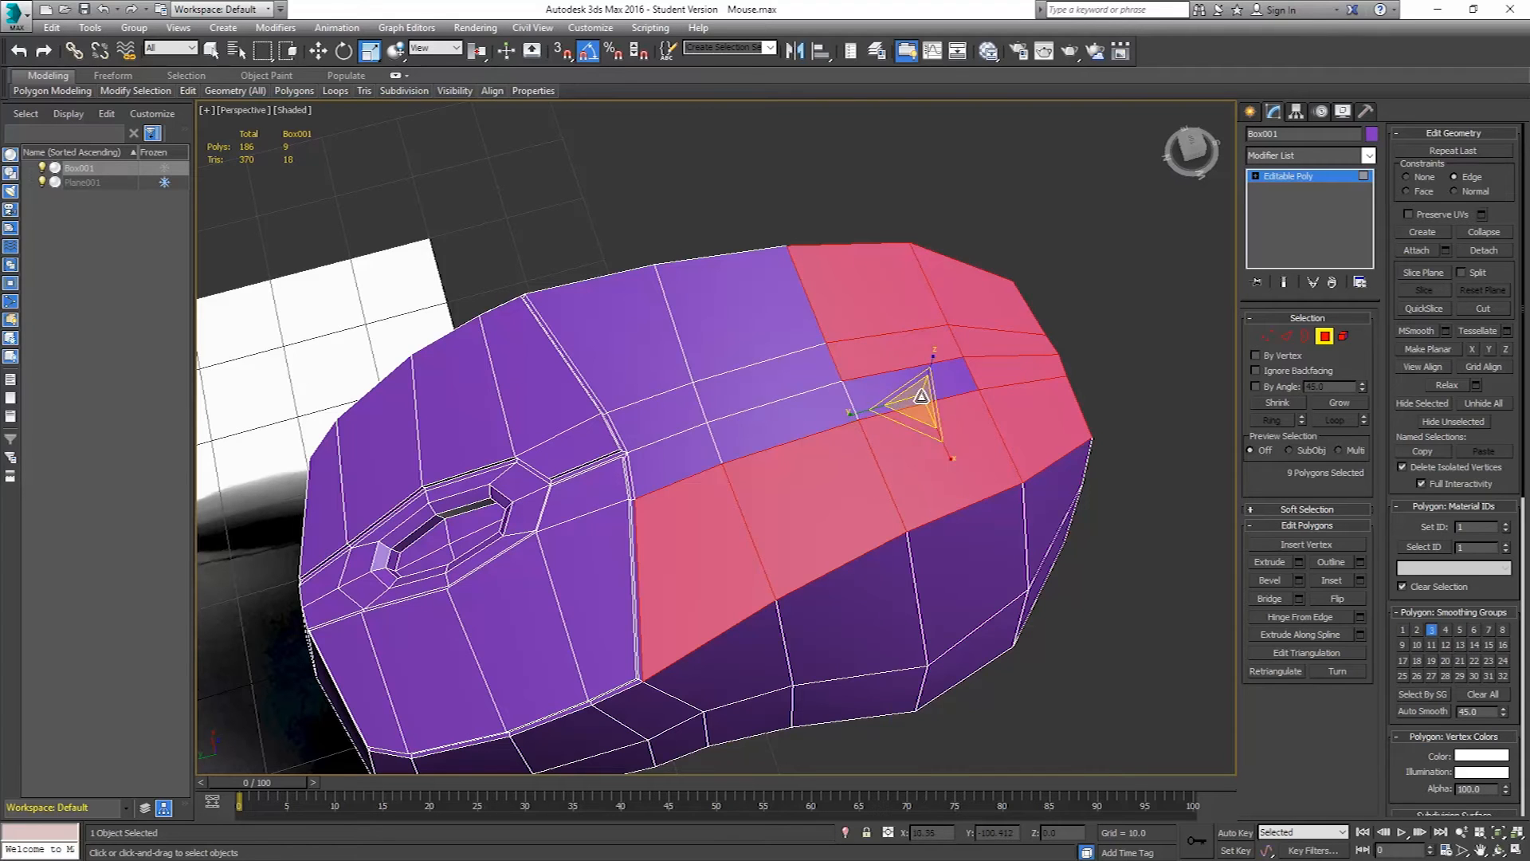
{"action": "left_click", "coordinate": [922, 396], "text": "ctrl"}
{"action": "left_click", "coordinate": [773, 331], "text": "ctrl"}
{"action": "left_click", "coordinate": [784, 375], "text": "ctrl"}
{"action": "left_click", "coordinate": [786, 408], "text": "ctrl"}
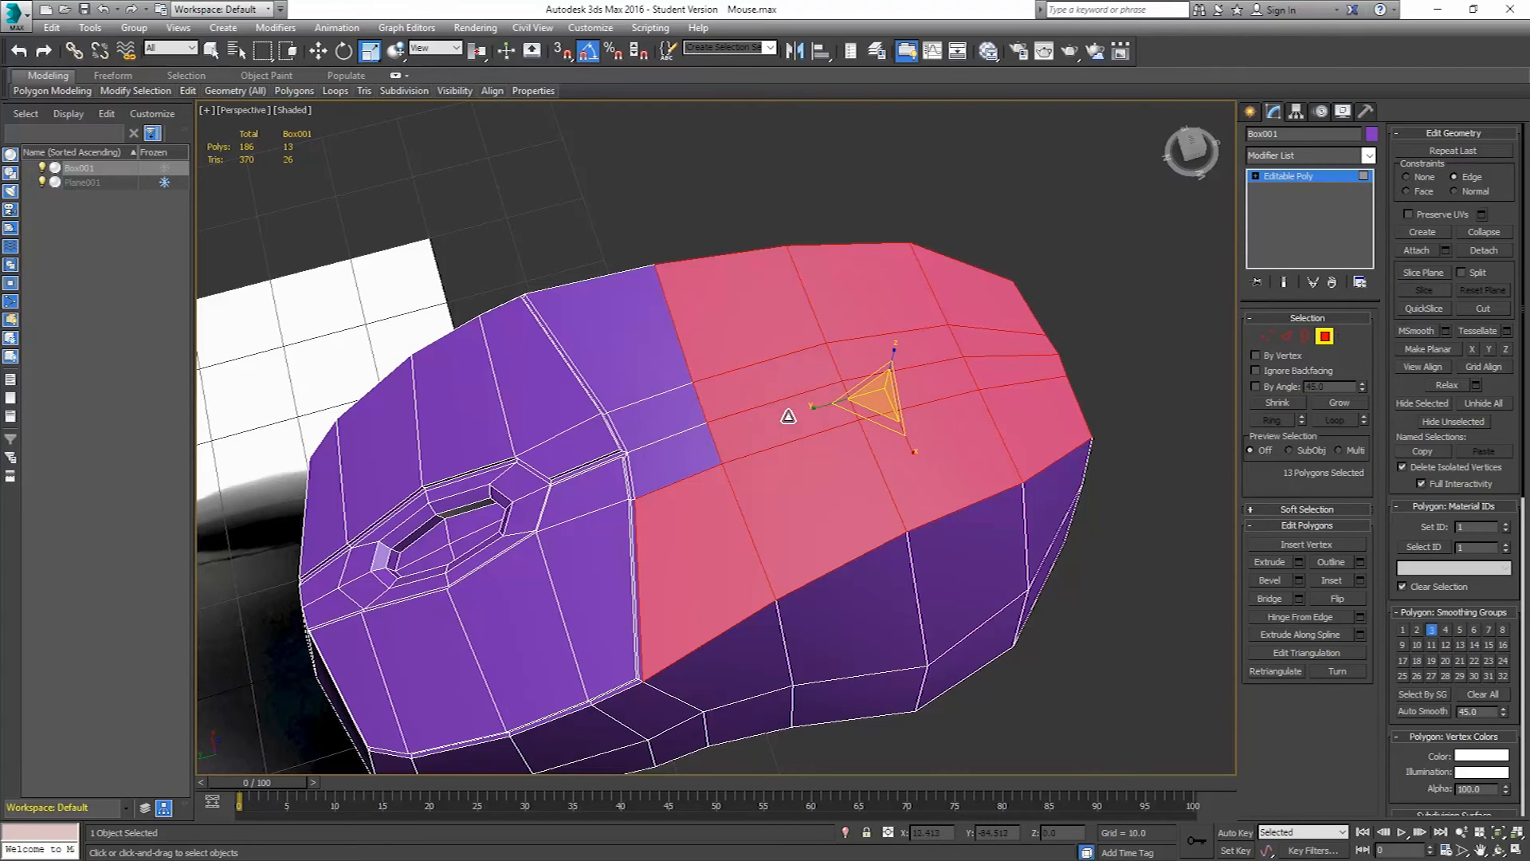
{"action": "left_click", "coordinate": [679, 369], "text": "ctrl"}
{"action": "left_click", "coordinate": [681, 402], "text": "ctrl"}
{"action": "left_click", "coordinate": [678, 457], "text": "ctrl"}
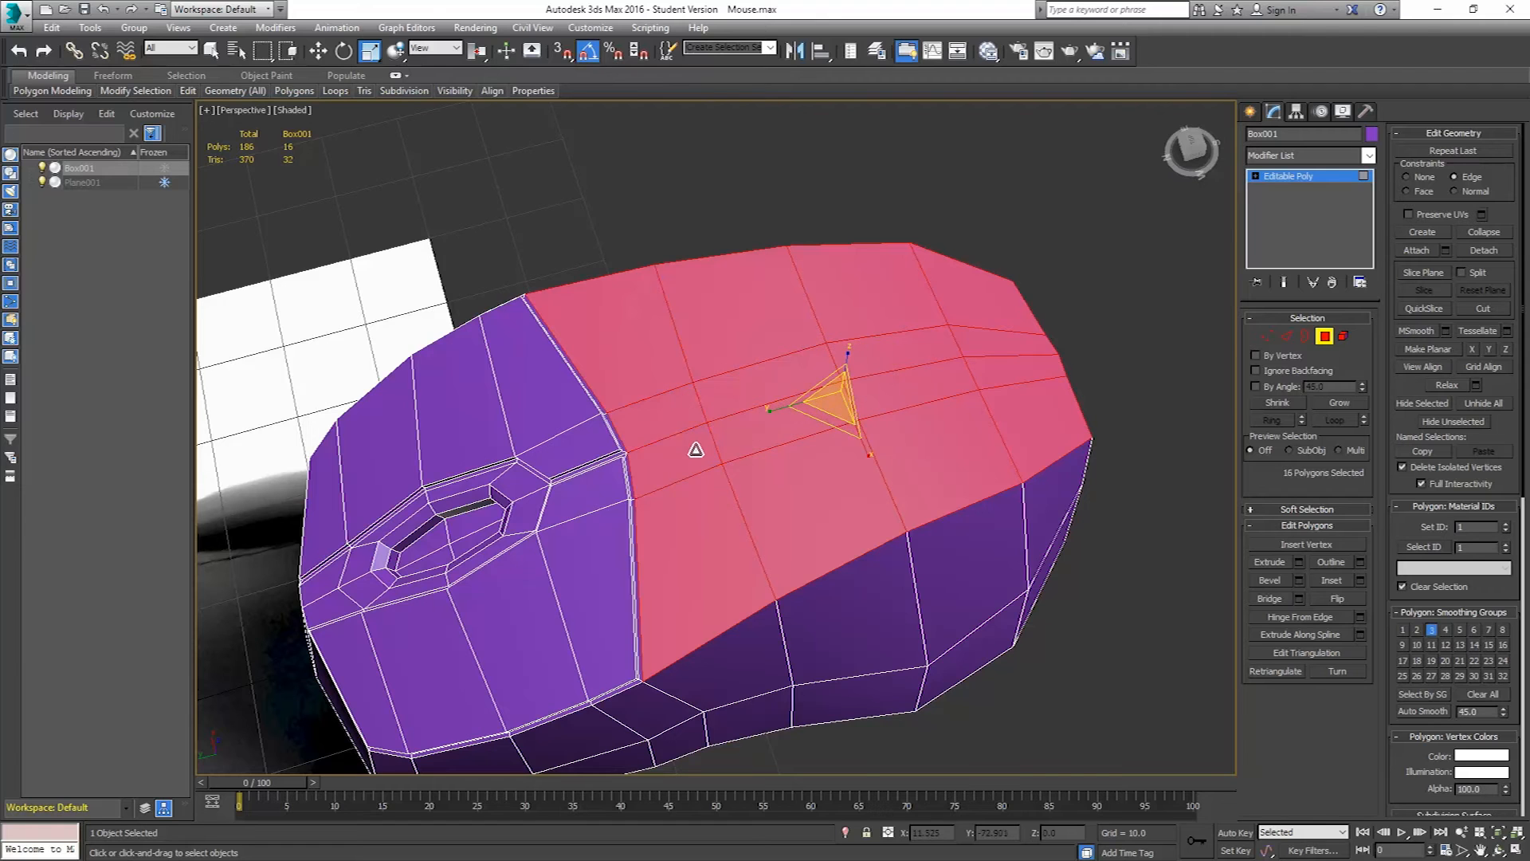
- Extrude the sixteen selected palm-rest polygons by a height of 0.464
{"action": "middle_click_drag", "start_coordinate": [679, 457], "coordinate": [701, 431], "text": "alt"}
{"action": "scroll", "coordinate": [702, 431], "scroll_direction": "up", "scroll_amount": 5}
{"action": "scroll", "coordinate": [786, 432], "scroll_direction": "down", "scroll_amount": 1}
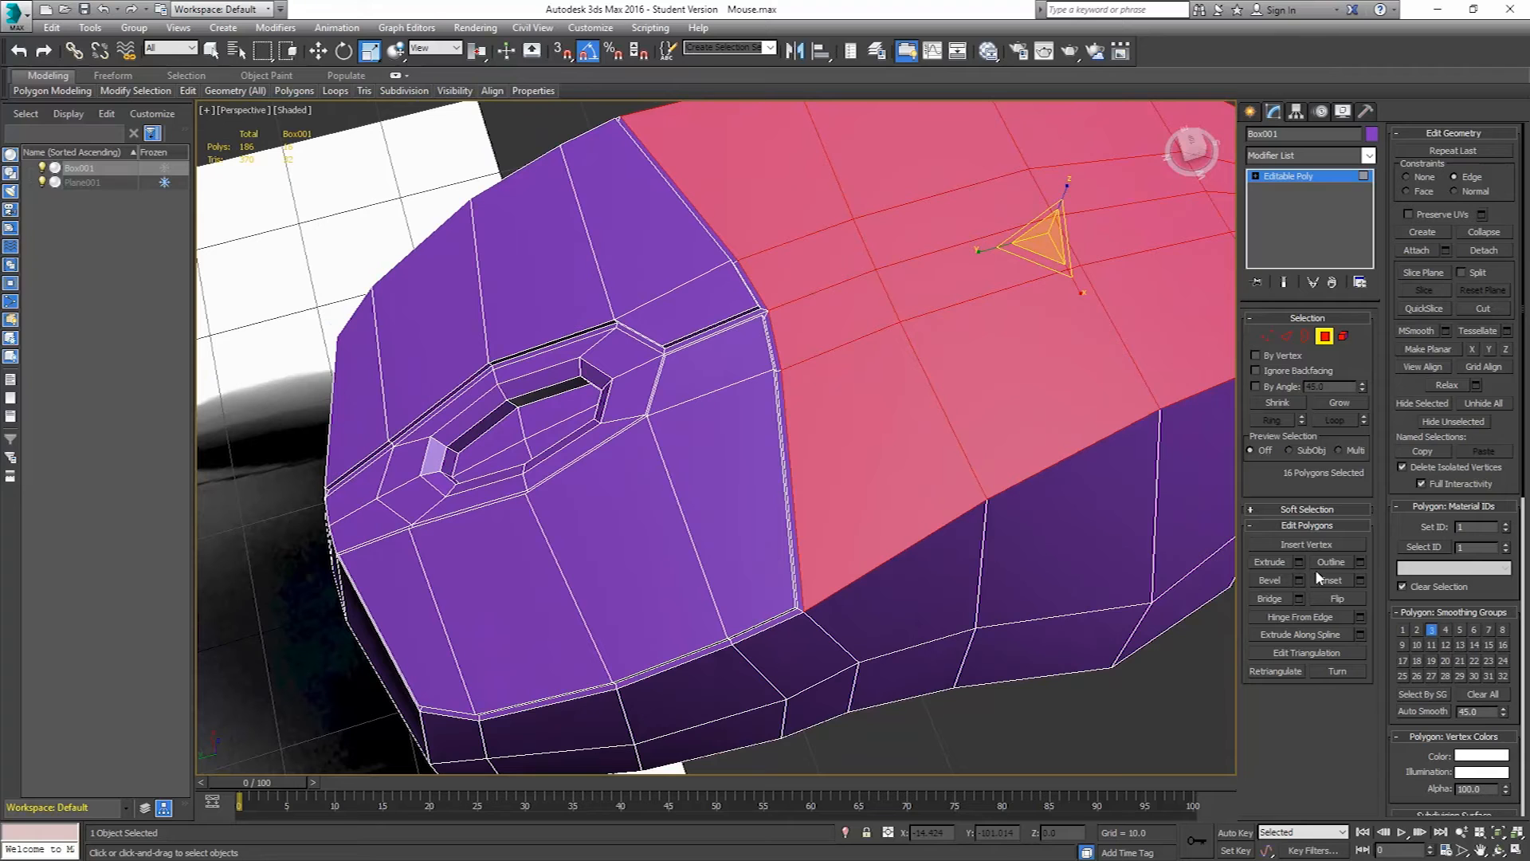
{"action": "left_click", "coordinate": [1360, 579]}
{"action": "middle_click_drag", "start_coordinate": [927, 489], "coordinate": [933, 451], "text": "alt"}
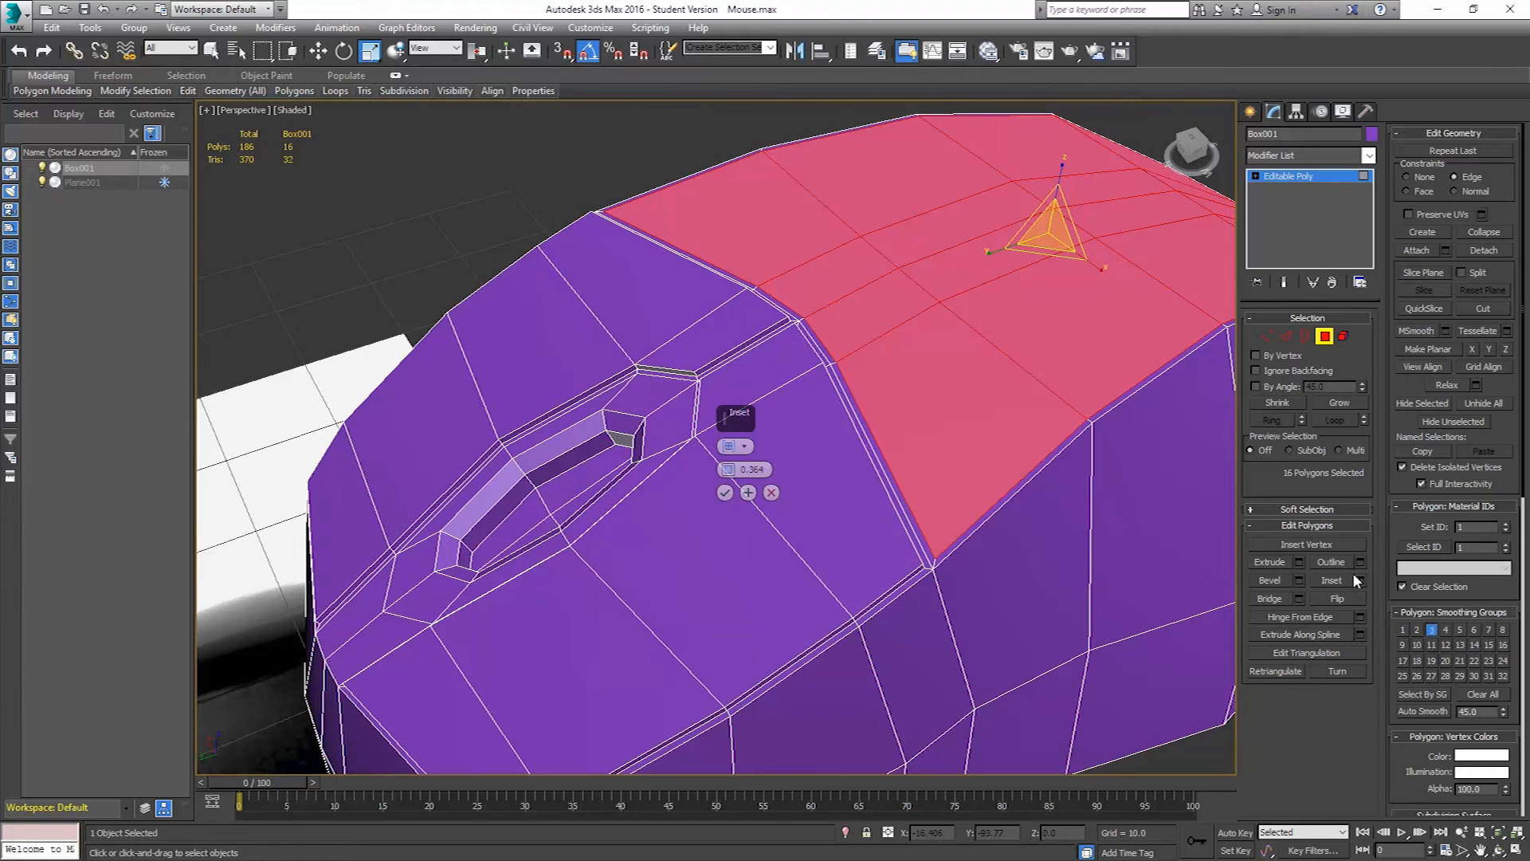
{"action": "left_click", "coordinate": [1297, 560]}
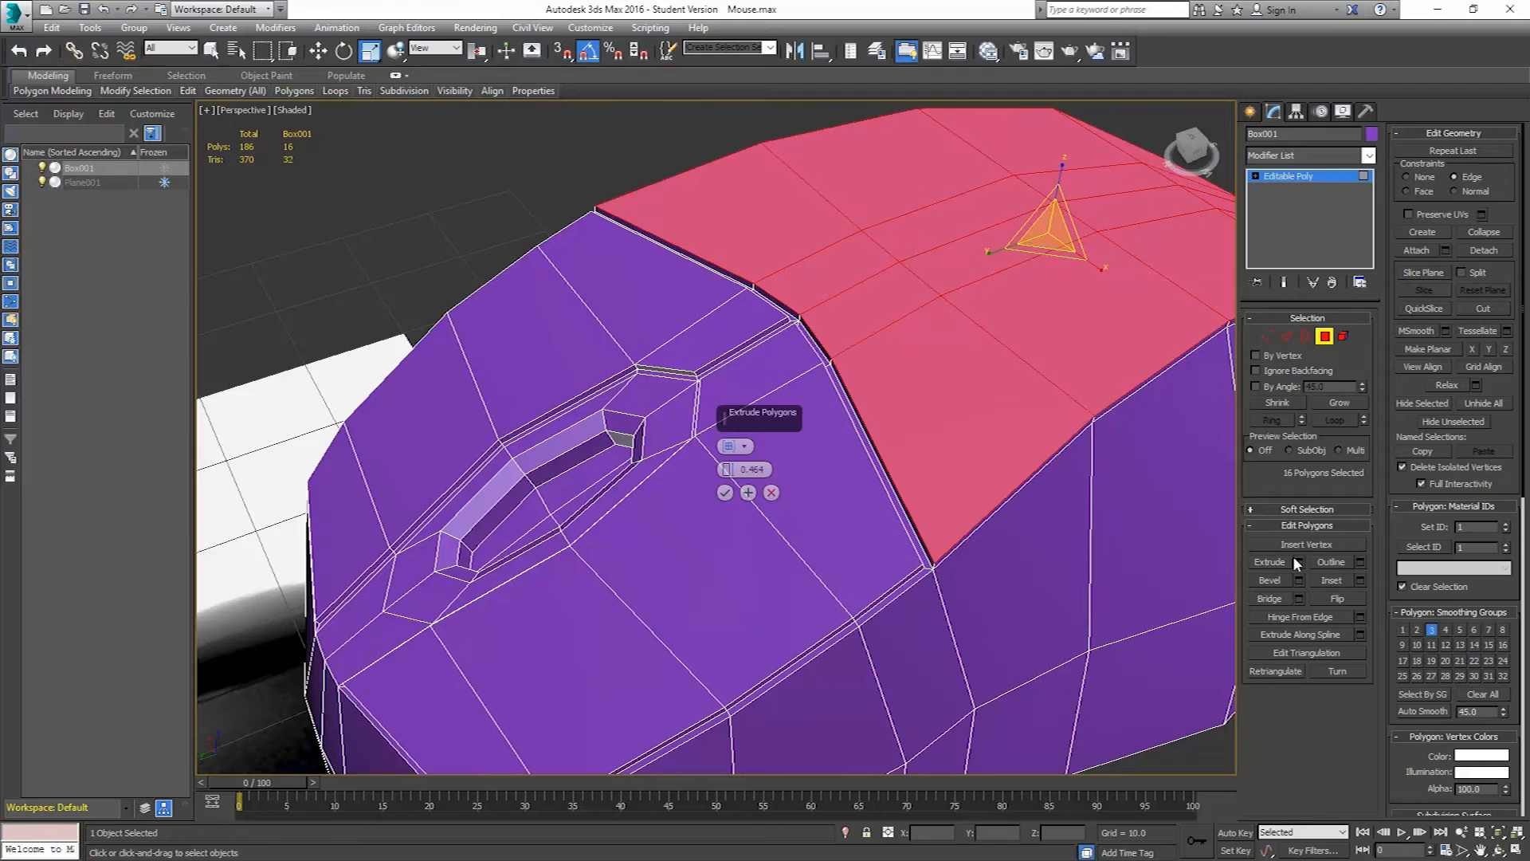
{"action": "left_click", "coordinate": [723, 494]}
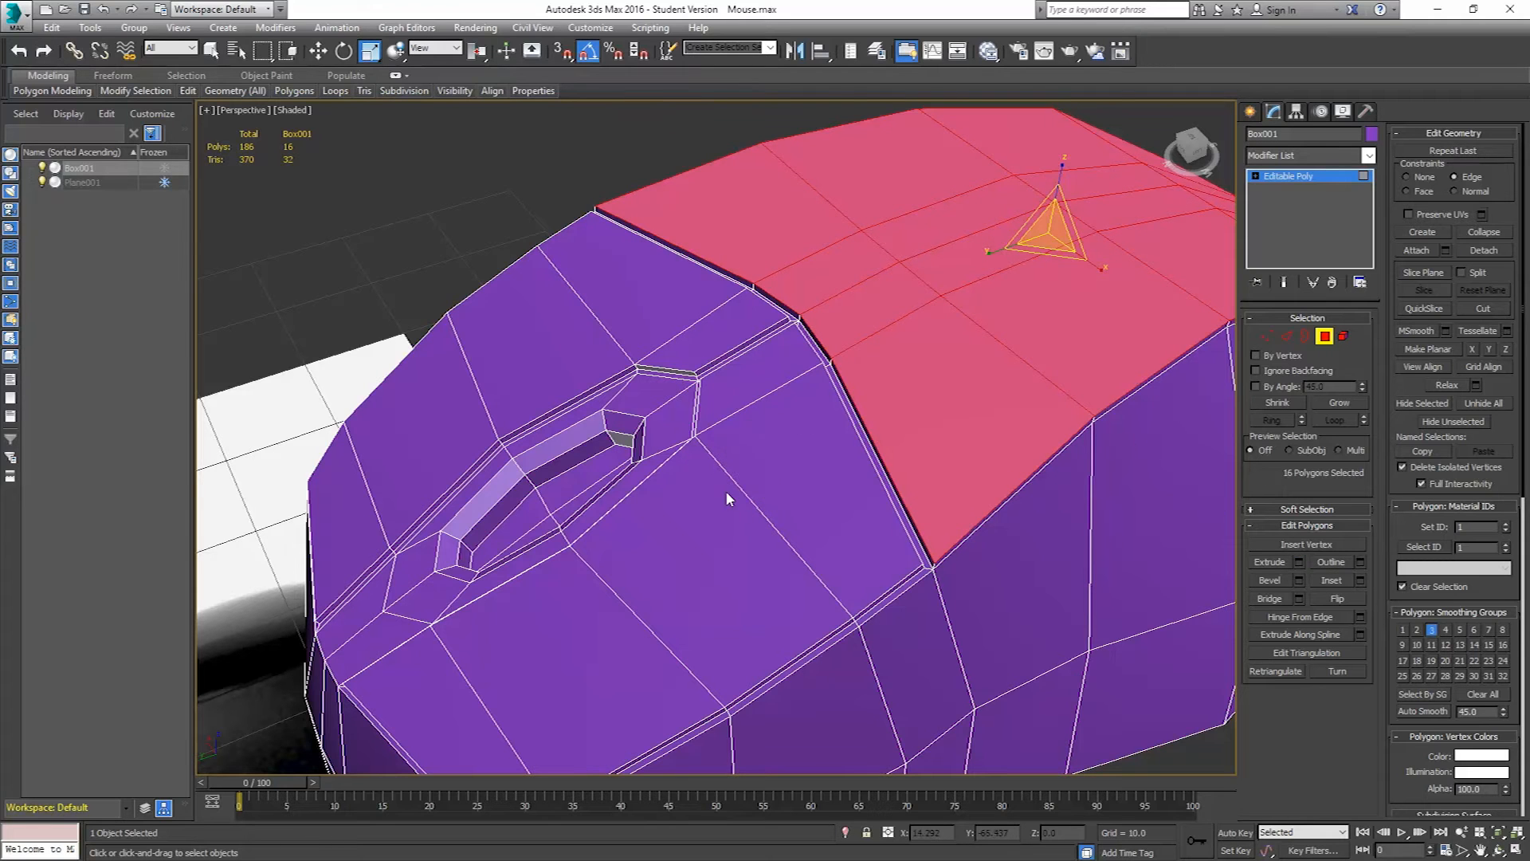
- Leave polygon sub-object editing and save the scene as the incremented copy Mouse01.max
{"action": "middle_click_drag", "start_coordinate": [981, 546], "coordinate": [977, 526], "text": "alt"}
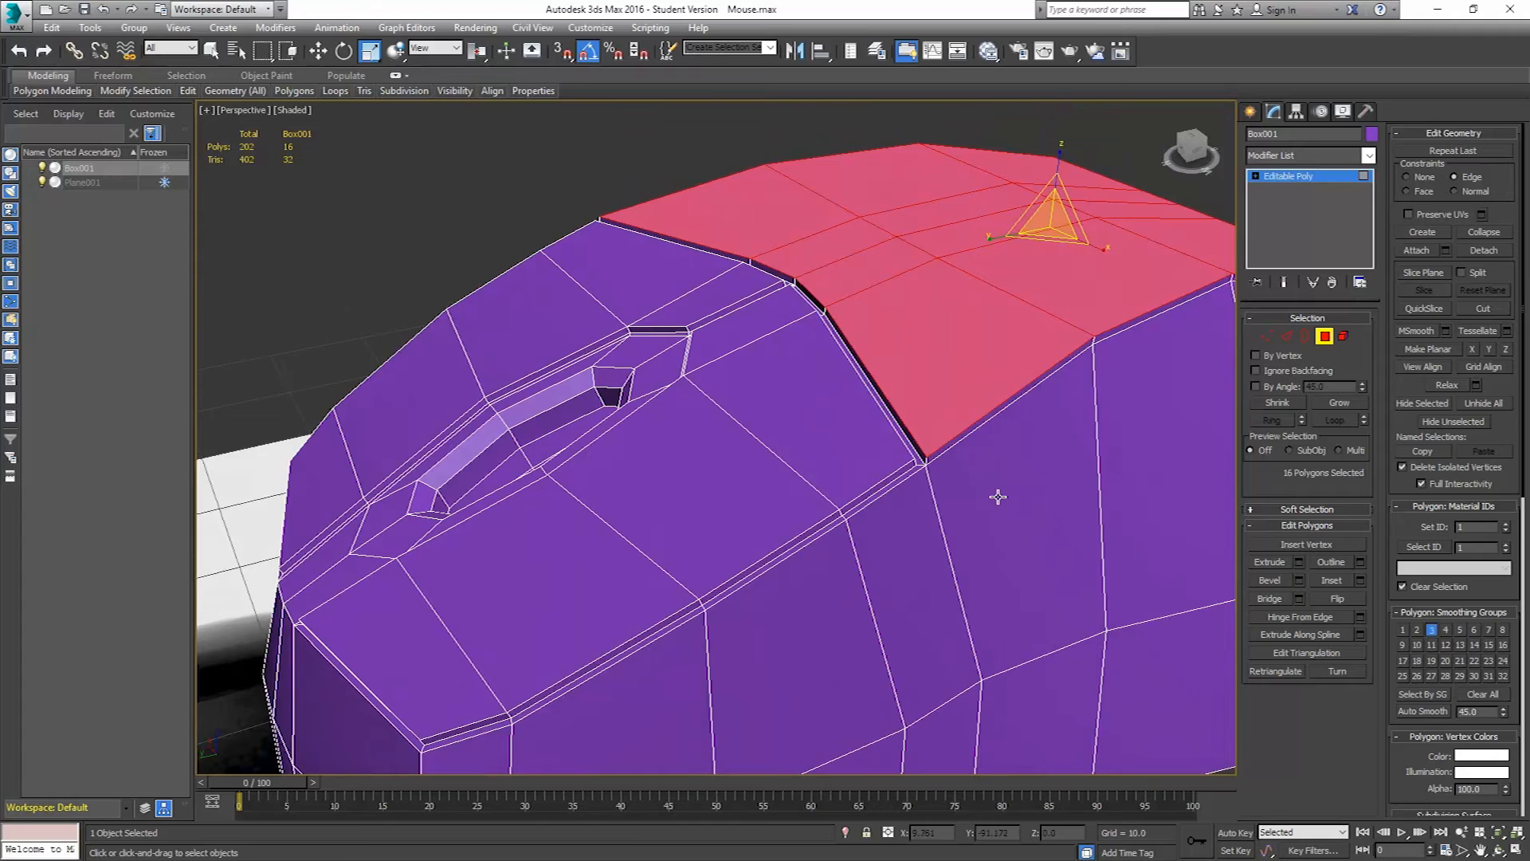
{"action": "scroll", "coordinate": [998, 496], "scroll_direction": "down", "scroll_amount": 3}
{"action": "middle_click_drag", "start_coordinate": [1032, 447], "coordinate": [1069, 445], "text": "alt"}
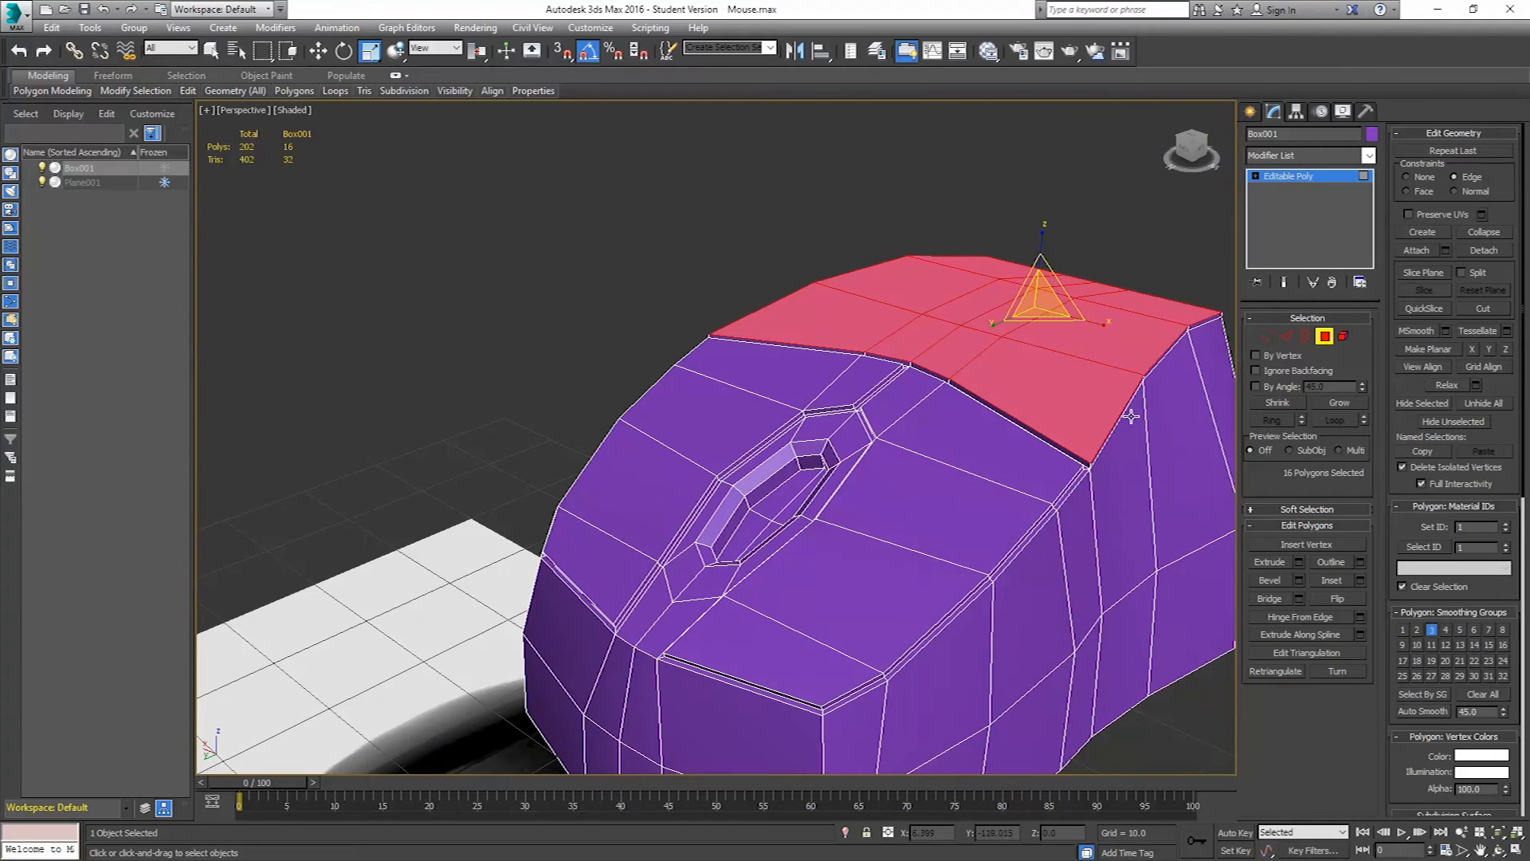
{"action": "left_click", "coordinate": [1324, 338]}
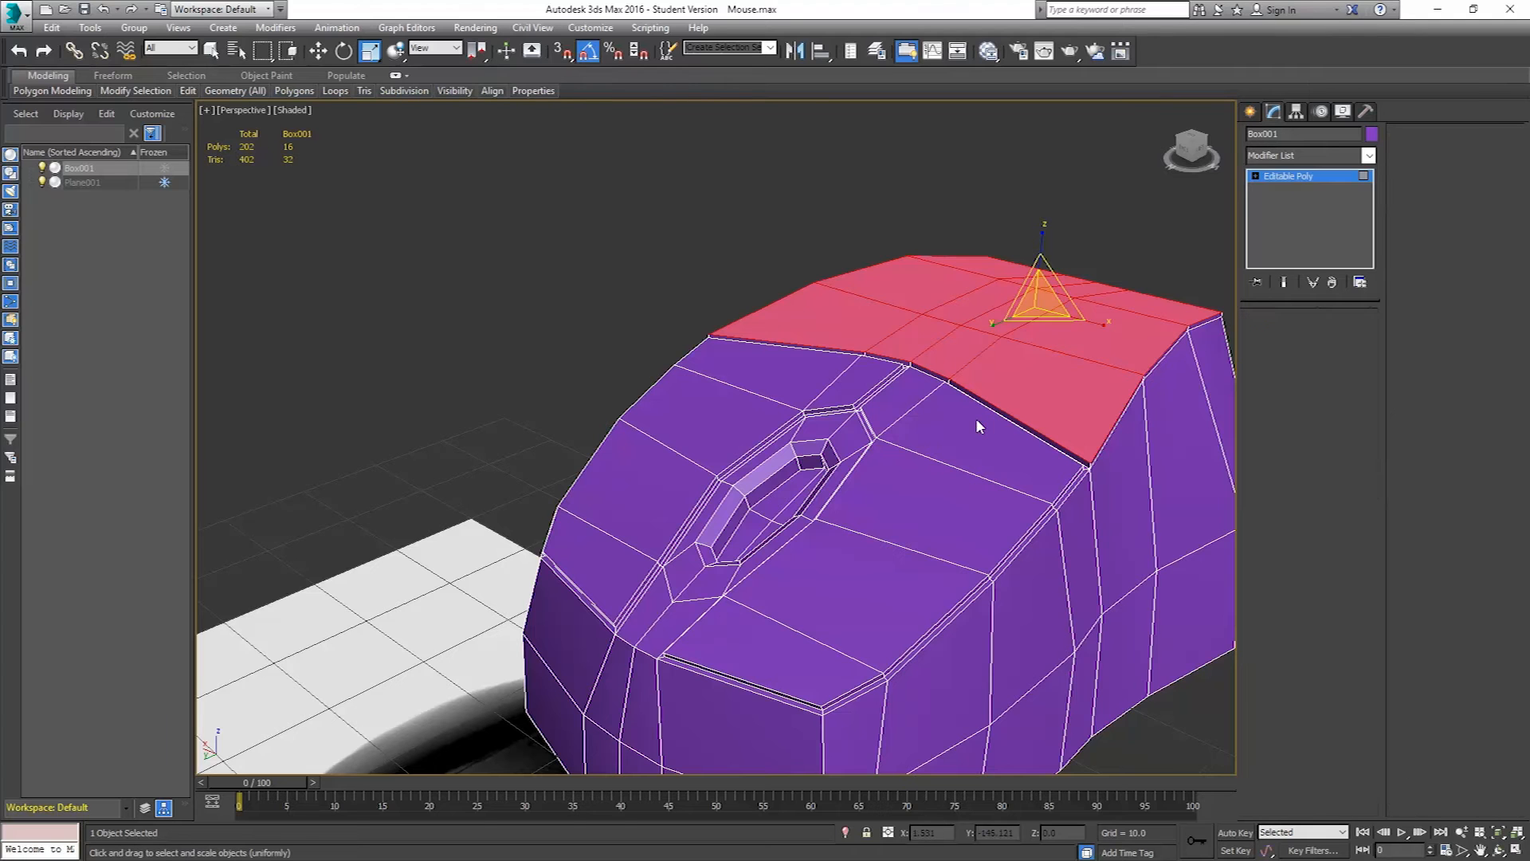
{"action": "middle_click_drag", "start_coordinate": [977, 423], "coordinate": [892, 407], "text": "alt"}
{"action": "scroll", "coordinate": [892, 407], "scroll_direction": "down", "scroll_amount": 4}
{"action": "middle_click_drag", "start_coordinate": [866, 461], "coordinate": [1029, 454], "text": "alt"}
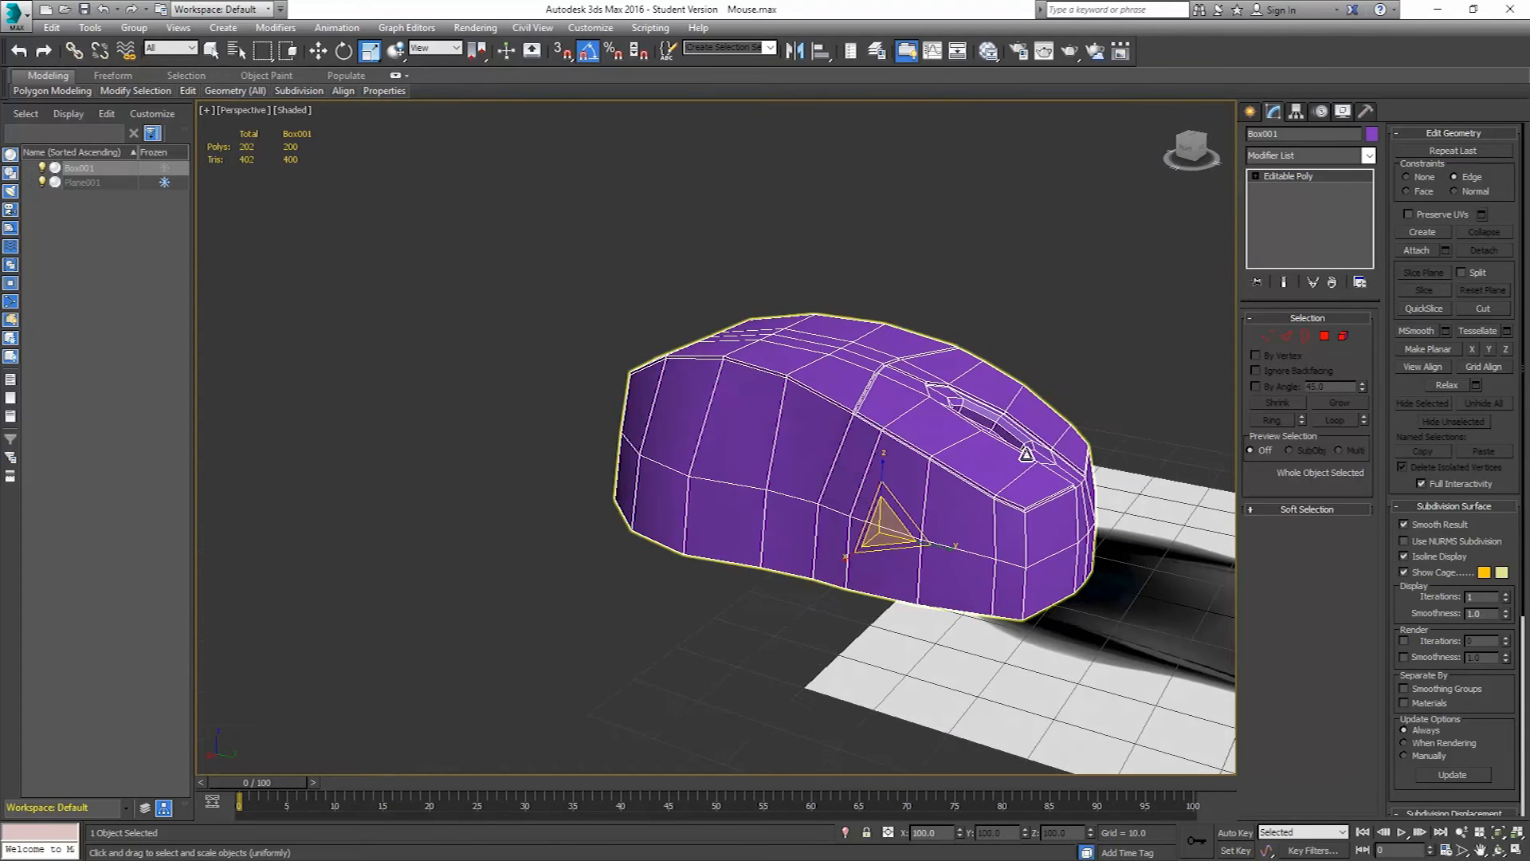
{"action": "left_click", "coordinate": [13, 19]}
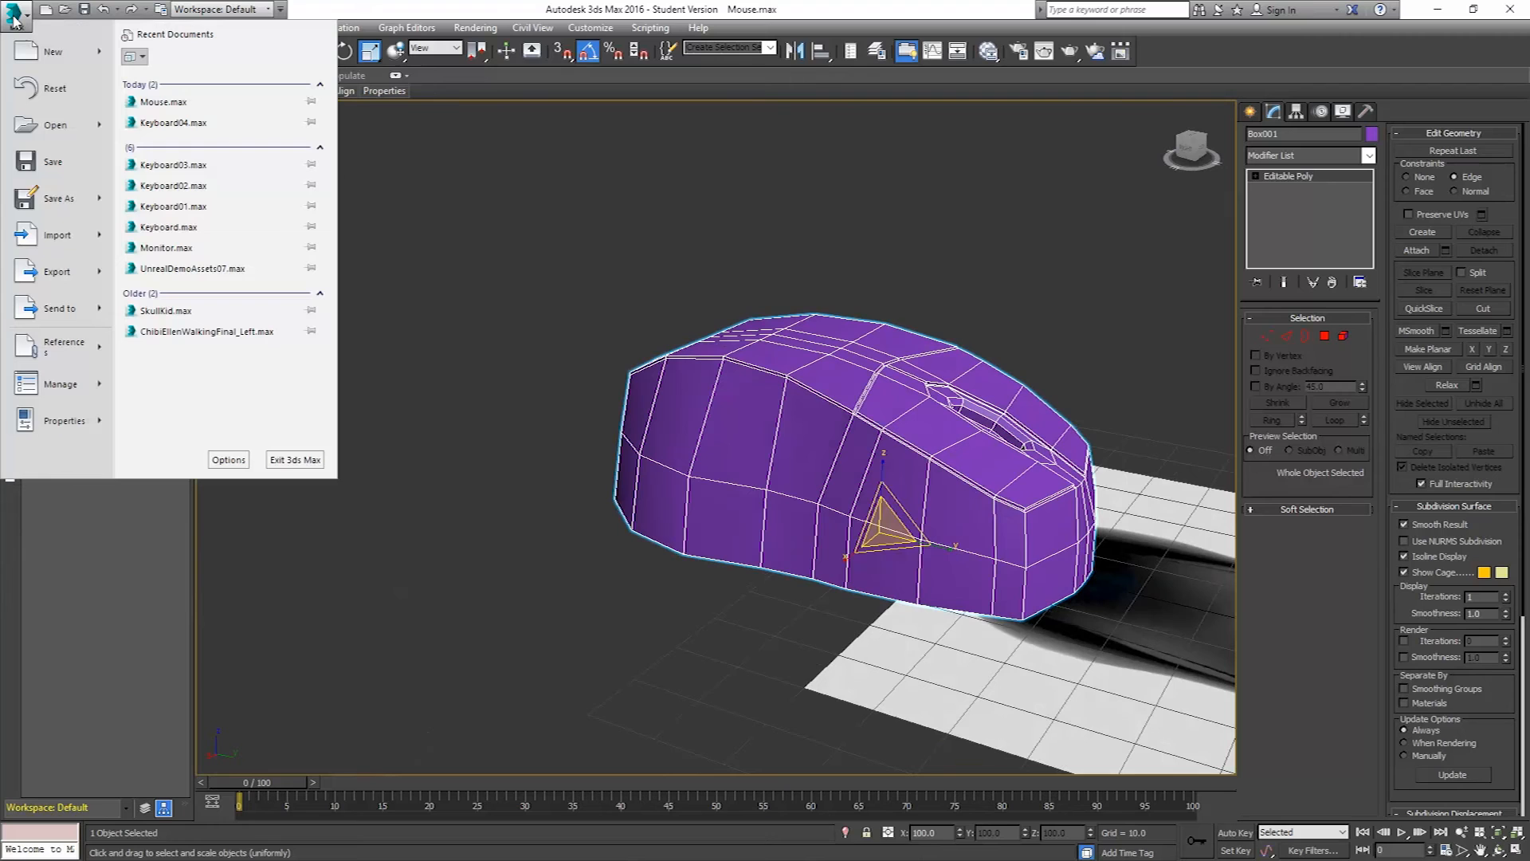
{"action": "left_click", "coordinate": [69, 201]}
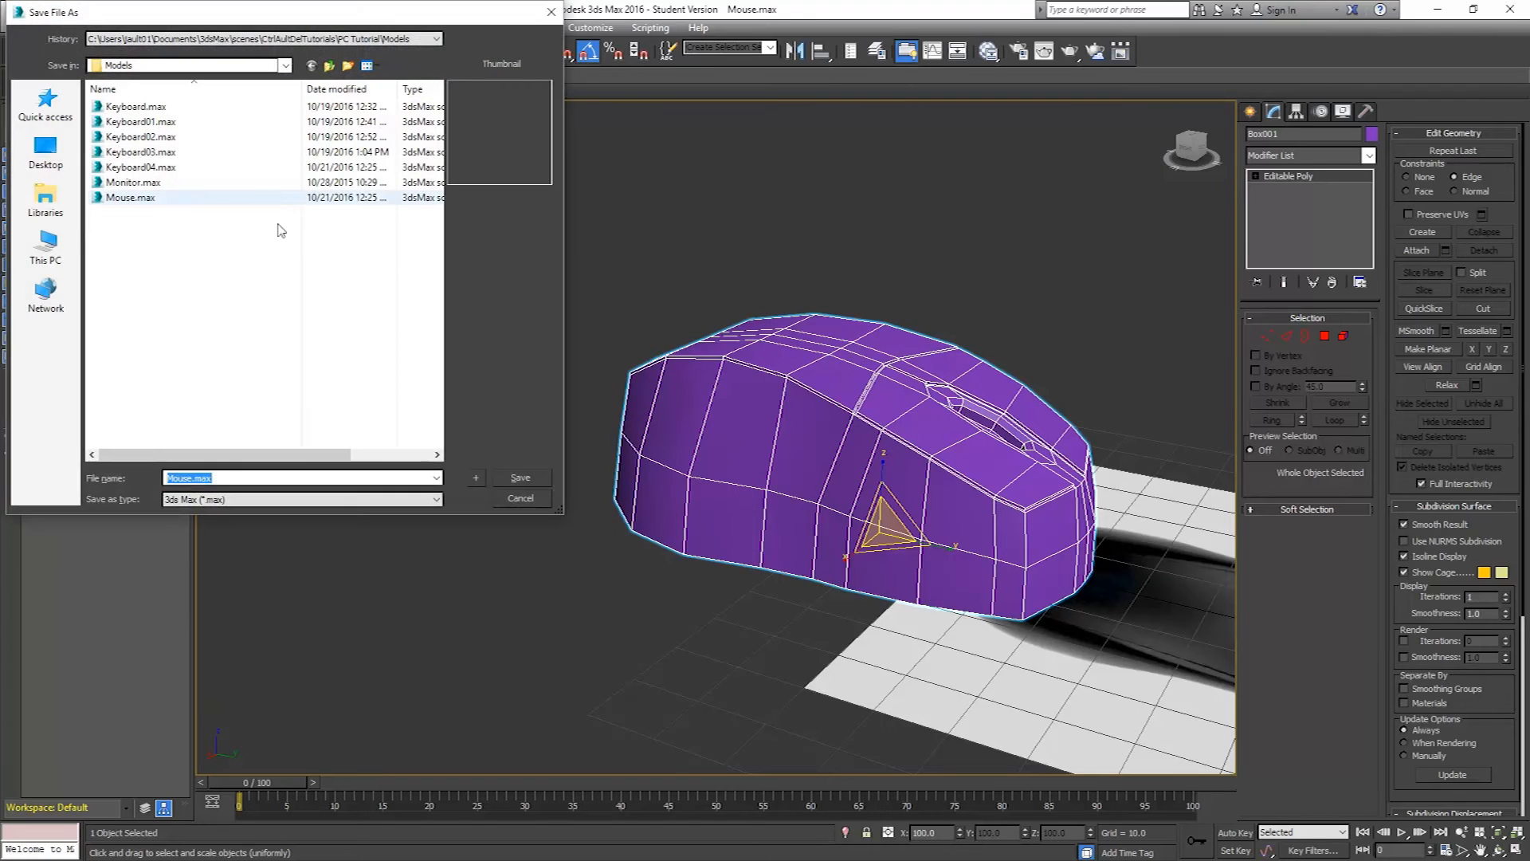
{"action": "left_click", "coordinate": [475, 476]}
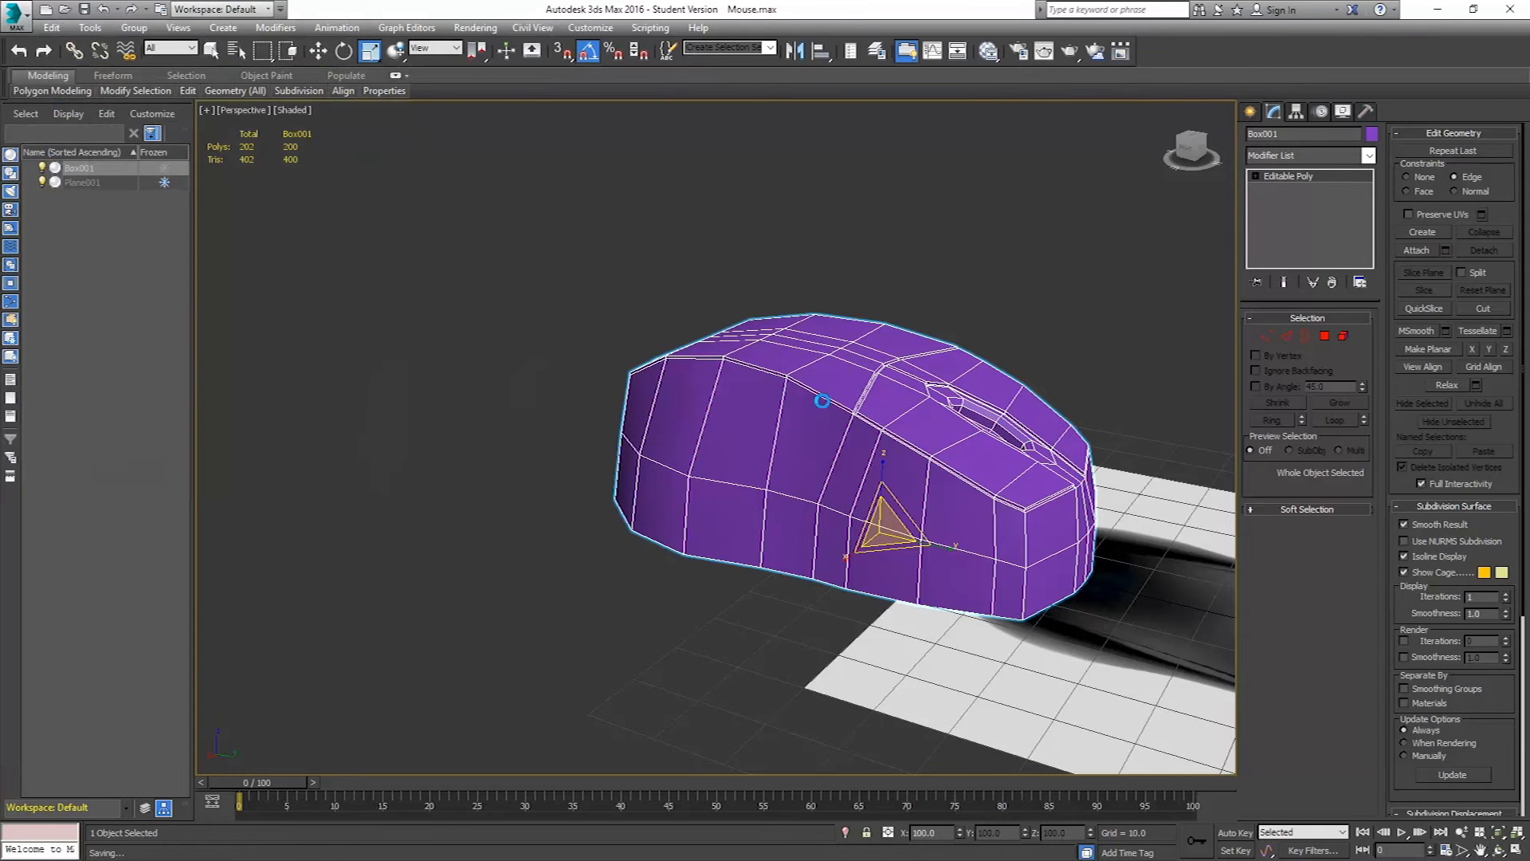
- Apply a TurboSmooth modifier to the whole mouse body
{"action": "middle_click_drag", "start_coordinate": [983, 421], "coordinate": [631, 460], "text": "alt"}
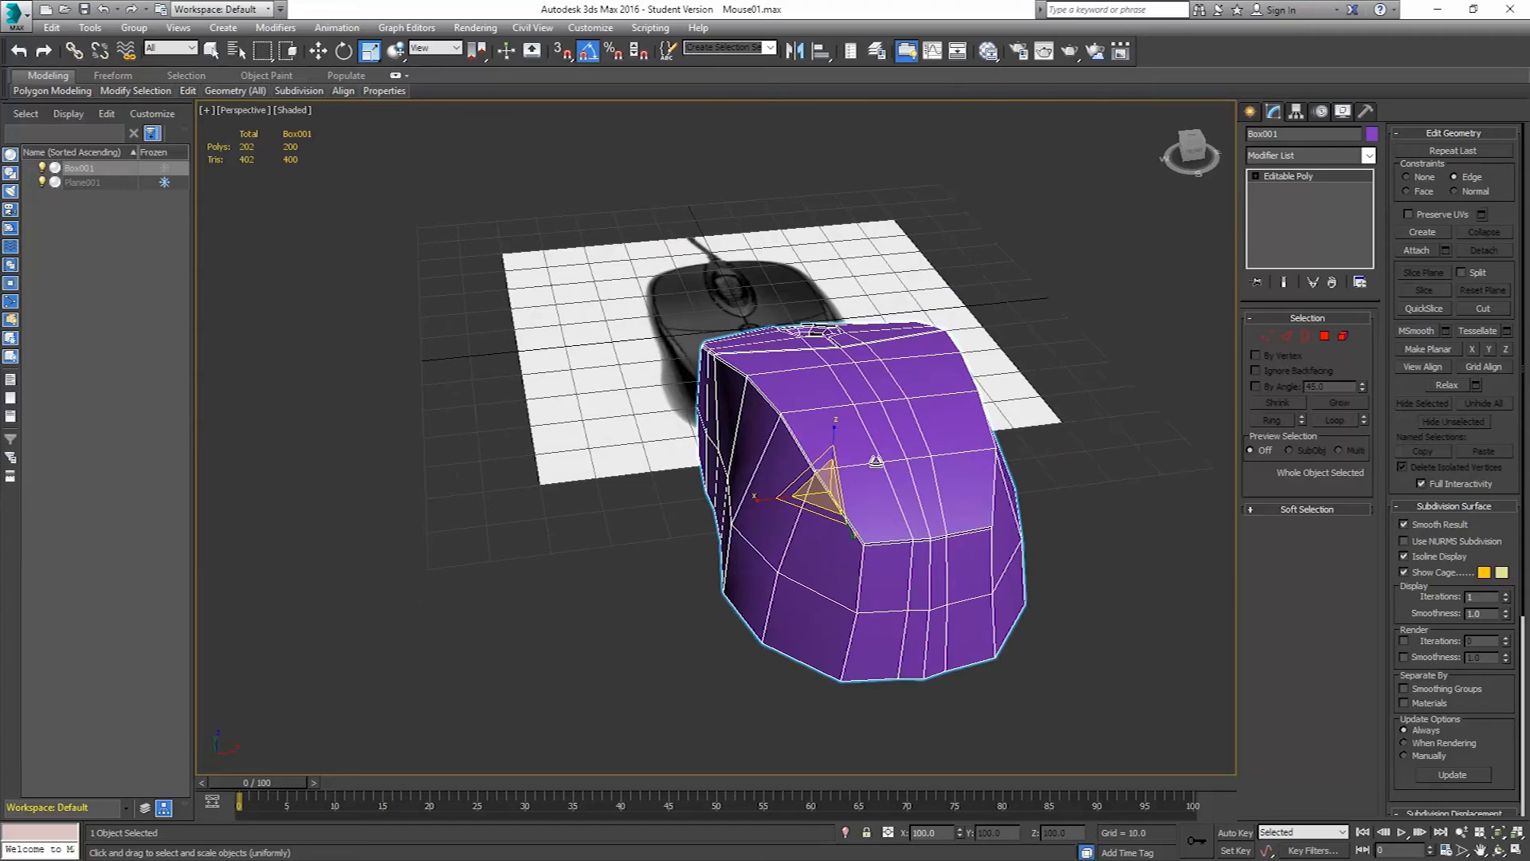
{"action": "left_click", "coordinate": [1369, 158]}
{"action": "left_click_drag", "start_coordinate": [1371, 199], "coordinate": [1372, 478]}
{"action": "left_click", "coordinate": [1283, 516]}
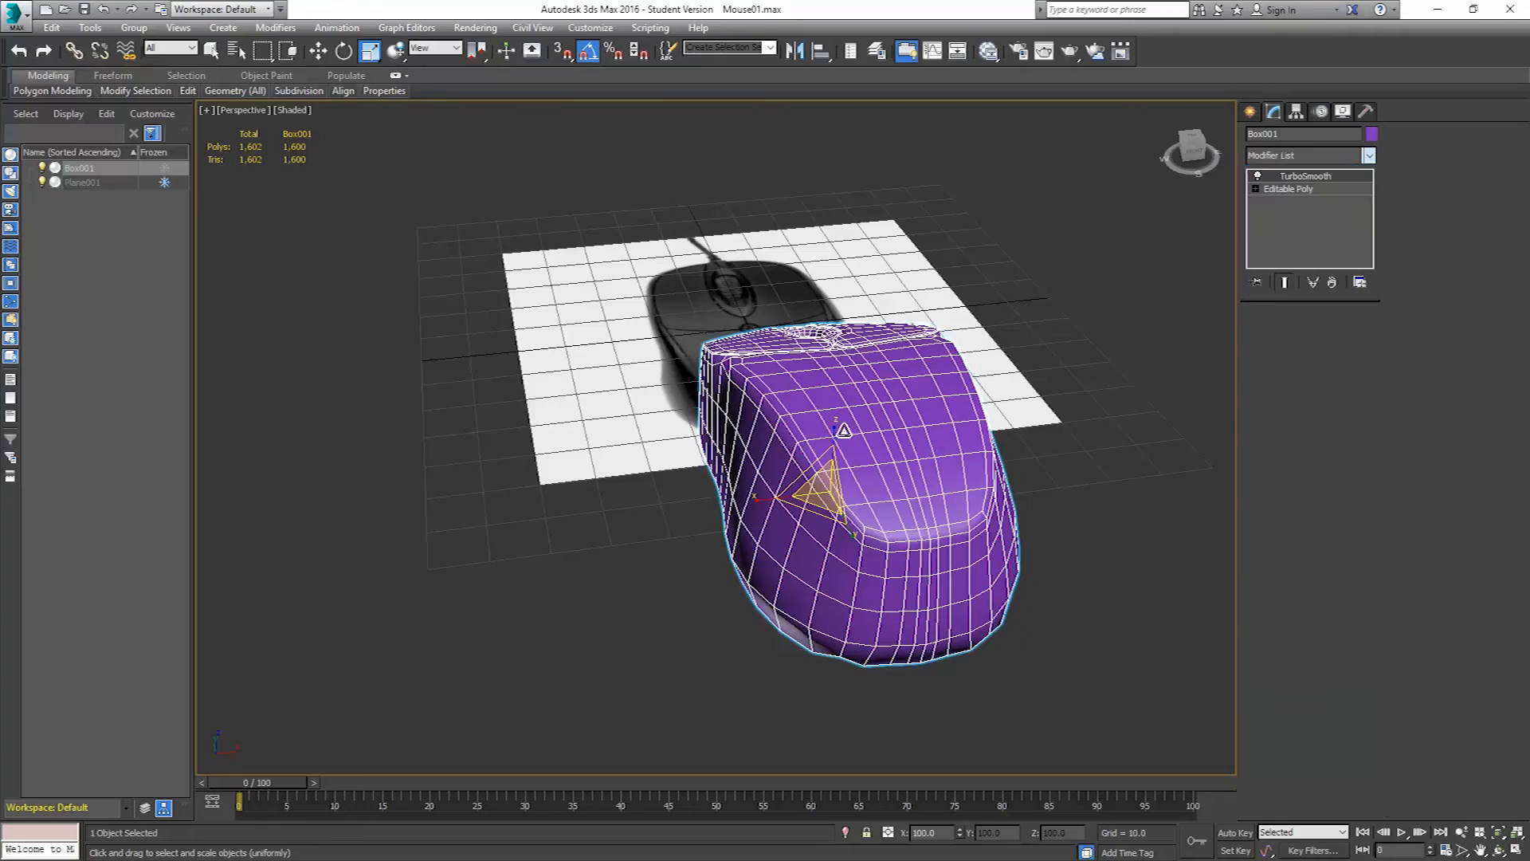
- Deselect the mouse body to inspect its smoothed buttons, wheel recess and palm rest without edges, and reselect the body
{"action": "middle_click_drag", "start_coordinate": [733, 421], "coordinate": [915, 452], "text": "alt"}
{"action": "scroll", "coordinate": [869, 479], "scroll_direction": "up", "scroll_amount": 3}
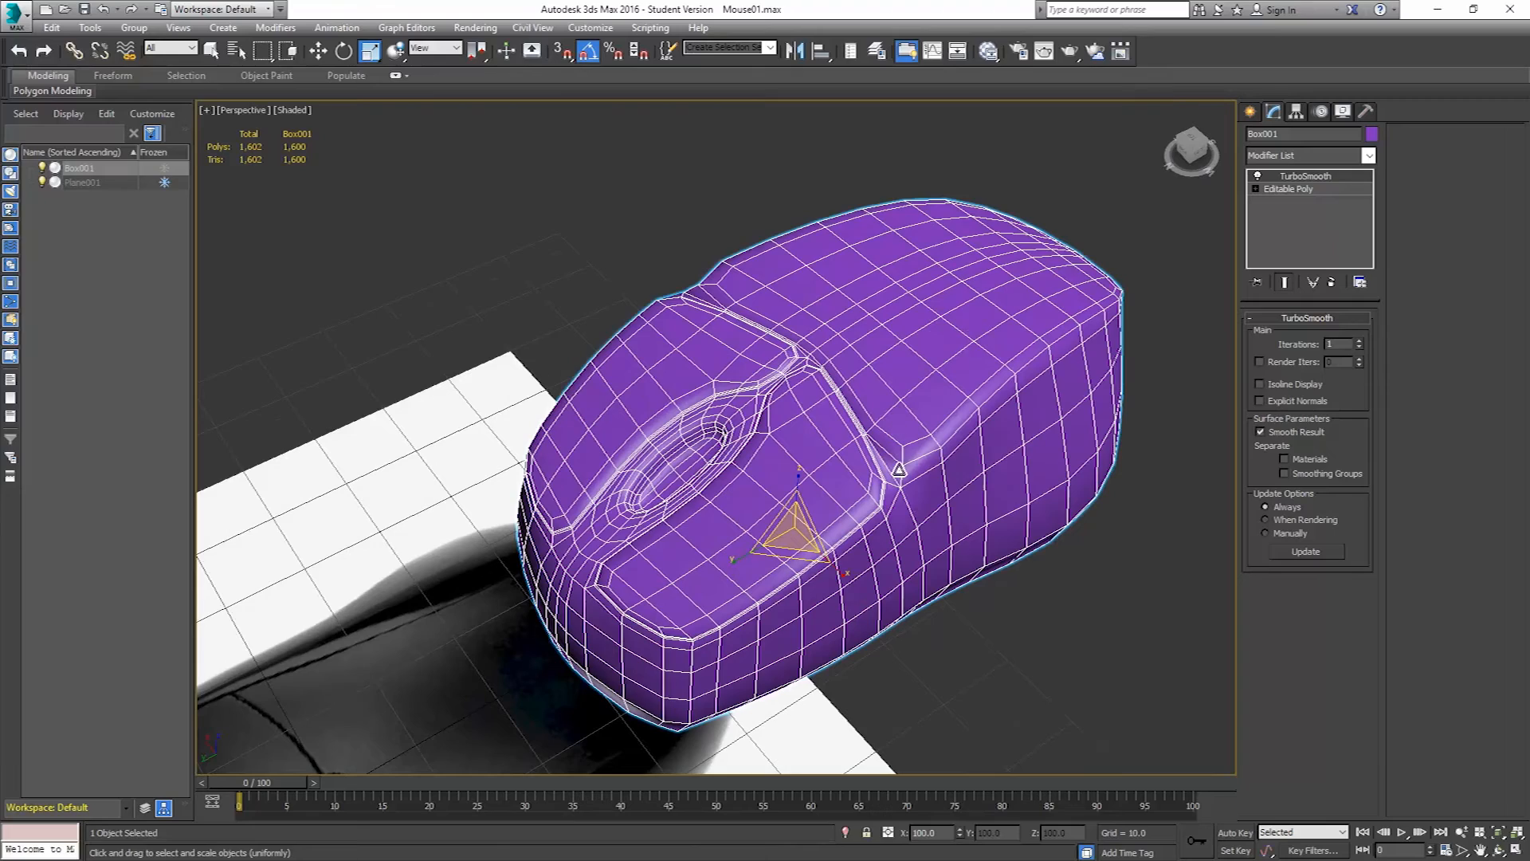
{"action": "key", "text": "F4"}
{"action": "mouse_move", "coordinate": [862, 478]}
{"action": "middle_mouse_down"}
{"action": "mouse_move", "coordinate": [864, 444]}
{"action": "mouse_move", "coordinate": [808, 455]}
{"action": "middle_mouse_up"}
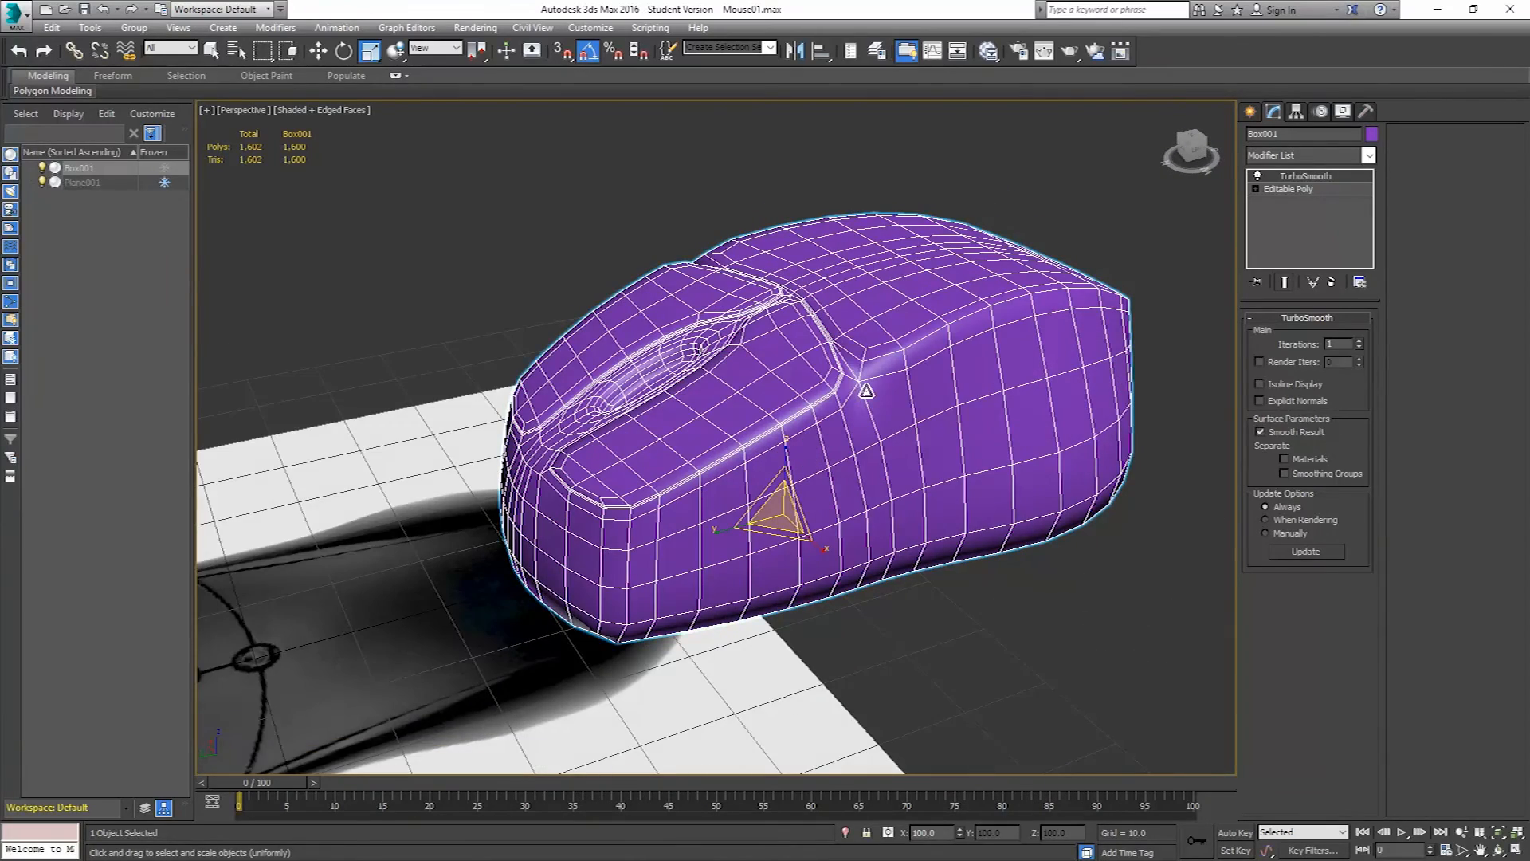
{"action": "left_click", "coordinate": [610, 219]}
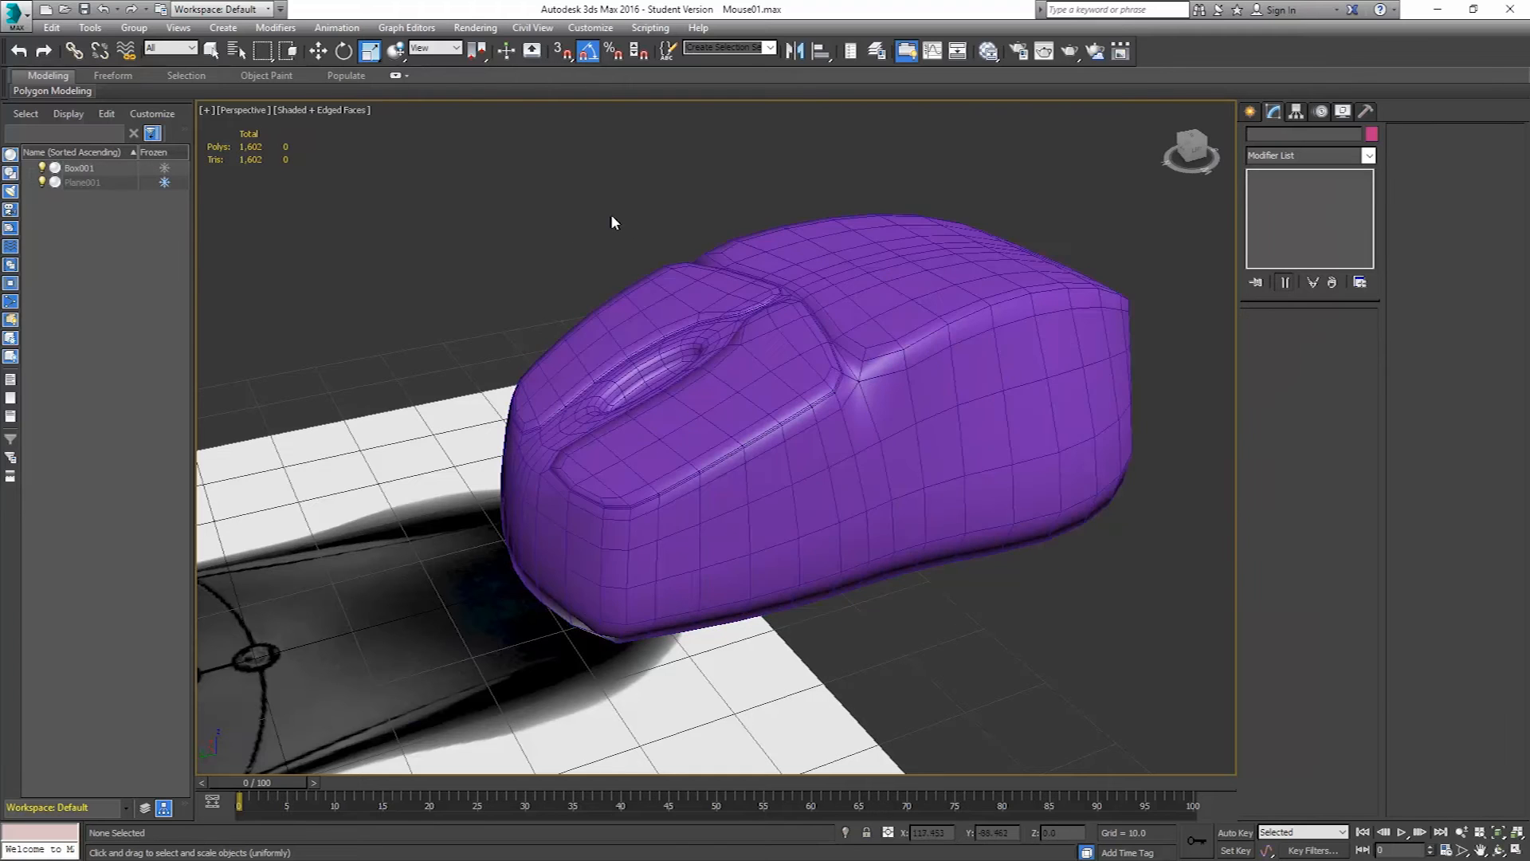
{"action": "key", "text": "F4"}
{"action": "scroll", "coordinate": [898, 361], "scroll_direction": "up", "scroll_amount": 2}
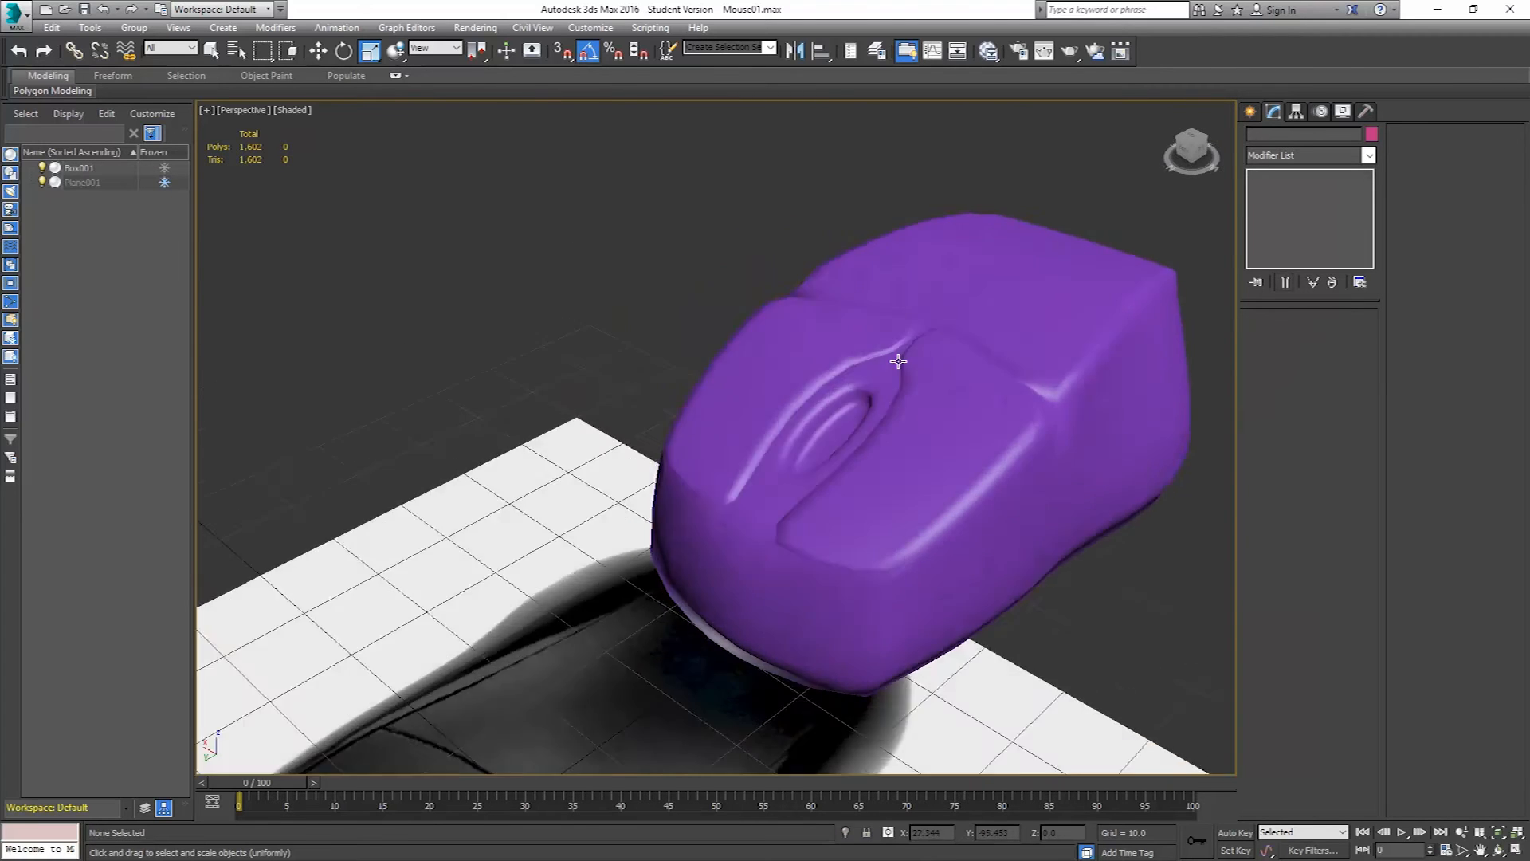
{"action": "middle_click_drag", "start_coordinate": [899, 361], "coordinate": [888, 563], "text": "alt"}
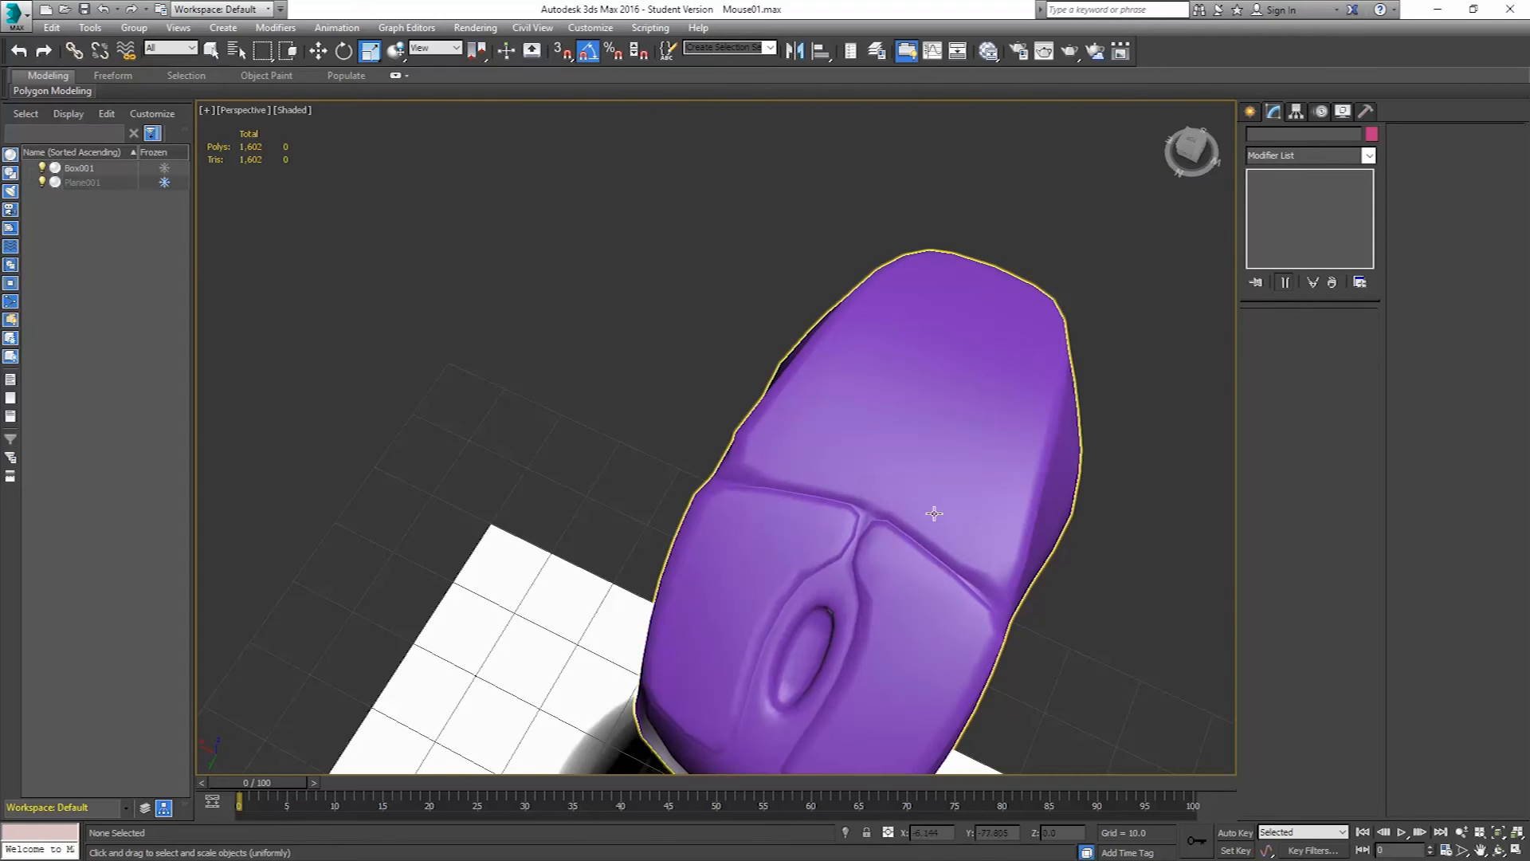
{"action": "left_click", "coordinate": [999, 356]}
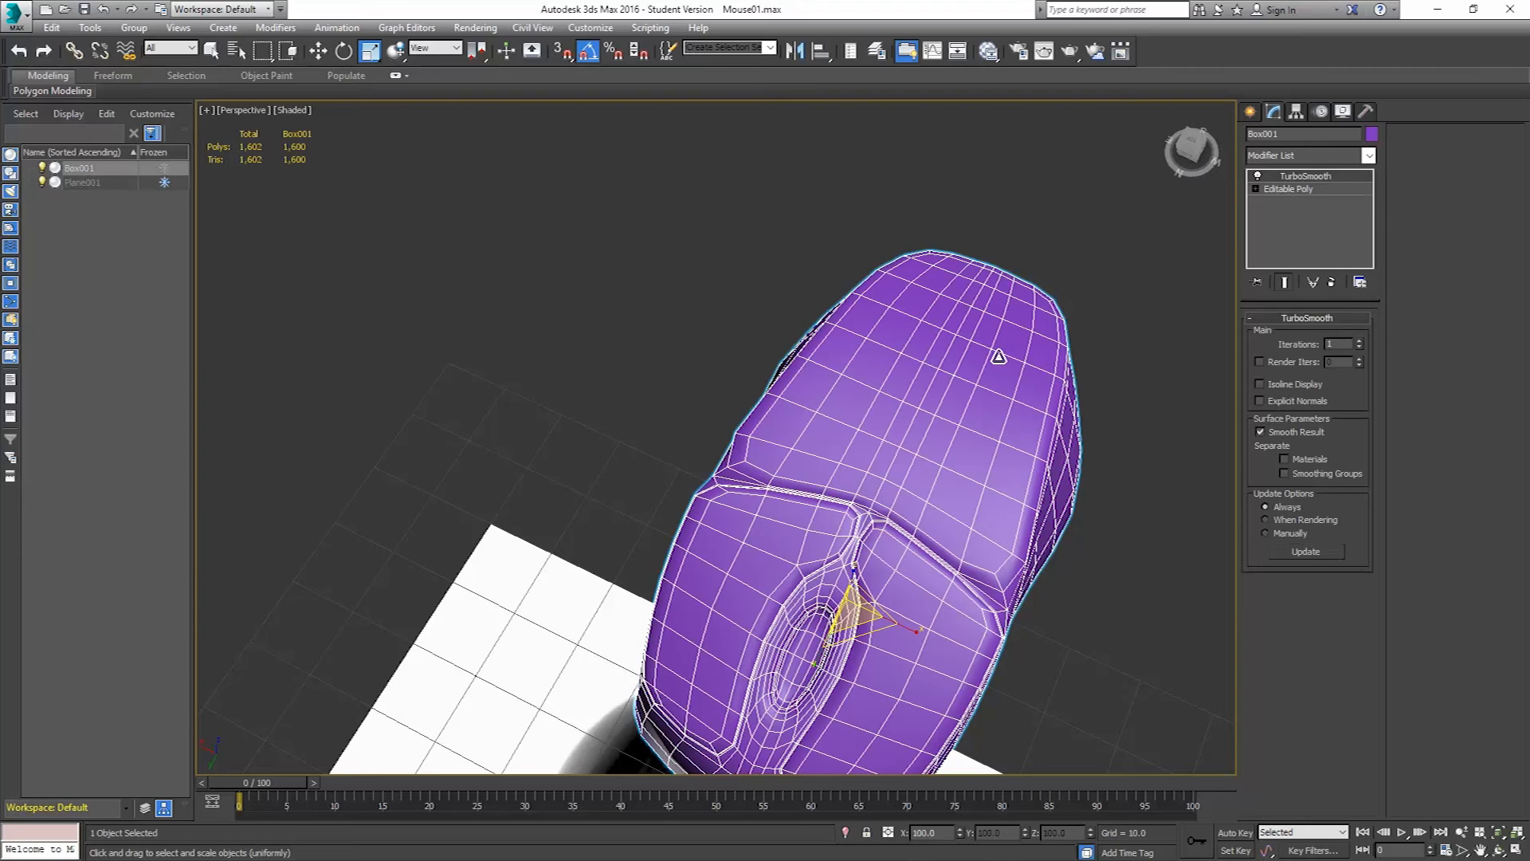
- Remove the TurboSmooth modifier from the mouse body and inspect the bare Editable Poly from several sides
{"action": "left_click", "coordinate": [1331, 283]}
{"action": "middle_click_drag", "start_coordinate": [987, 489], "coordinate": [1069, 547], "text": "alt"}
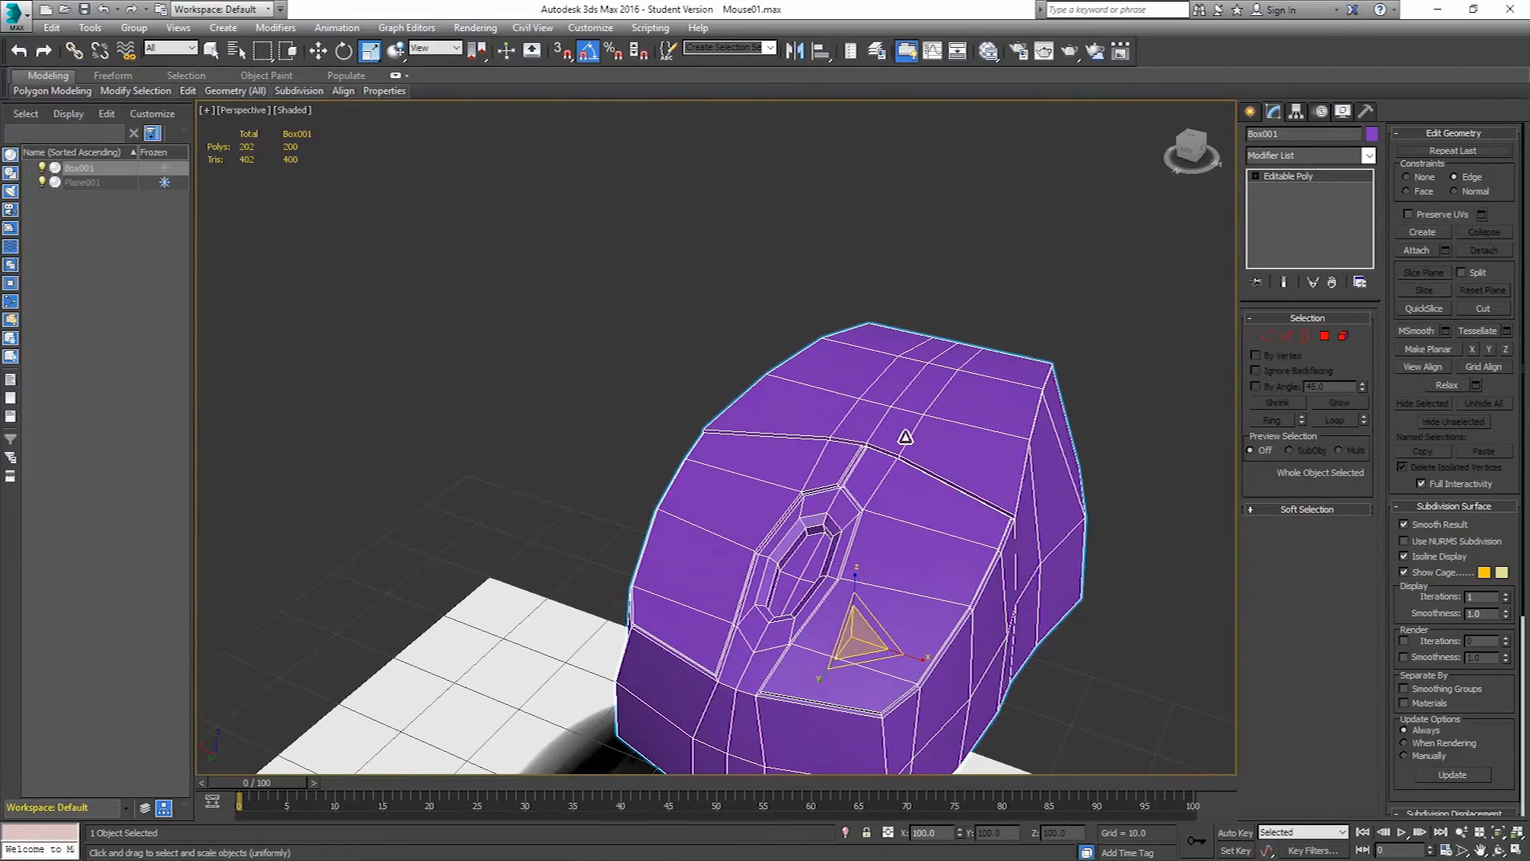
{"action": "middle_click_drag", "start_coordinate": [972, 544], "coordinate": [852, 462], "text": "alt"}
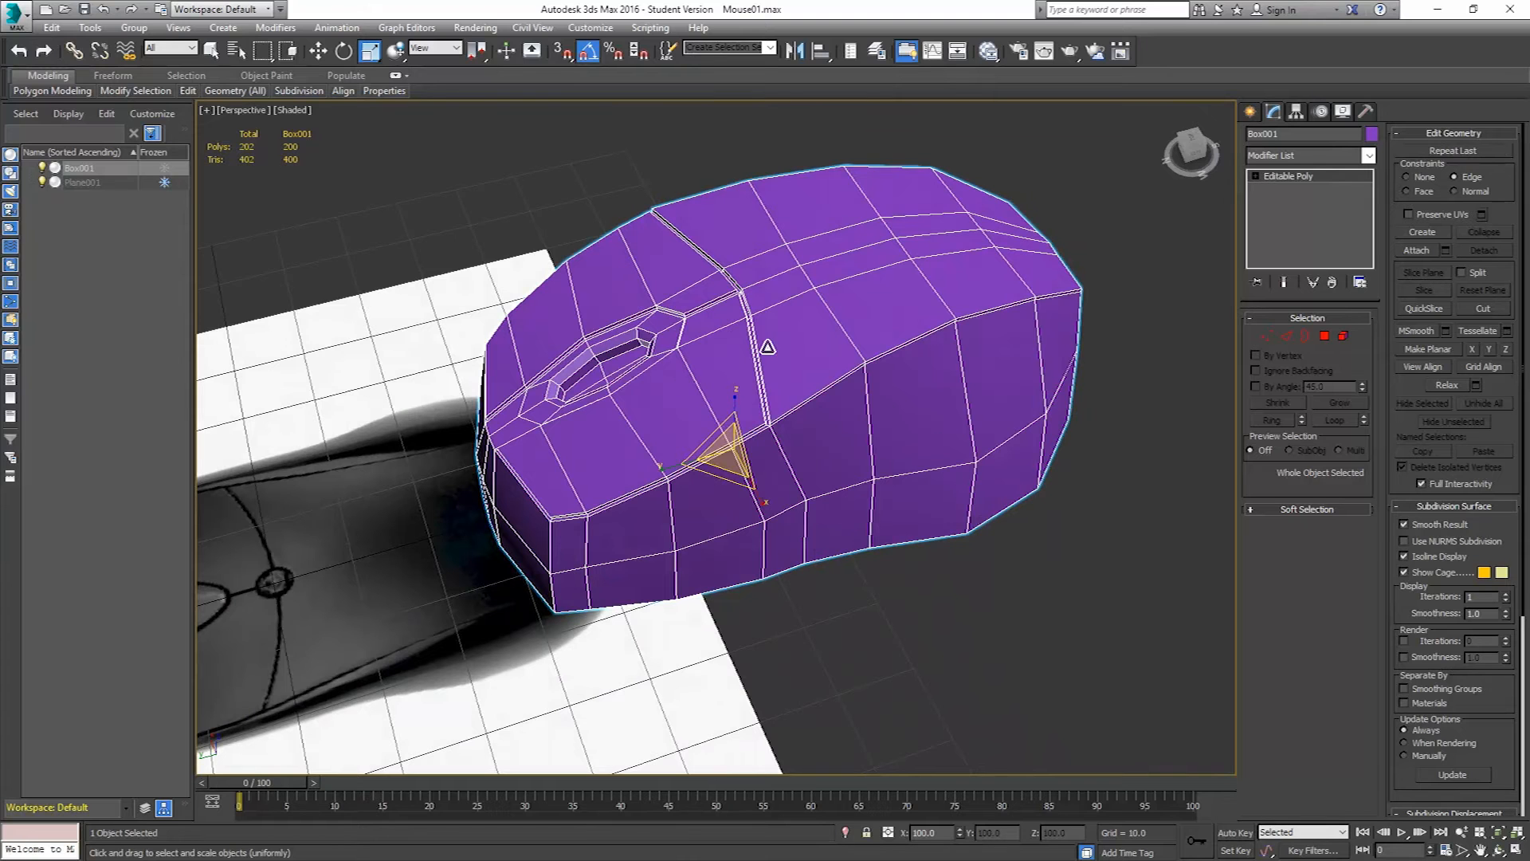
{"action": "middle_click_drag", "start_coordinate": [936, 455], "coordinate": [1201, 413], "text": "alt"}
- Clone the mouse body as one independent copy placed beside the original and hide the copy
{"action": "left_click", "coordinate": [318, 51]}
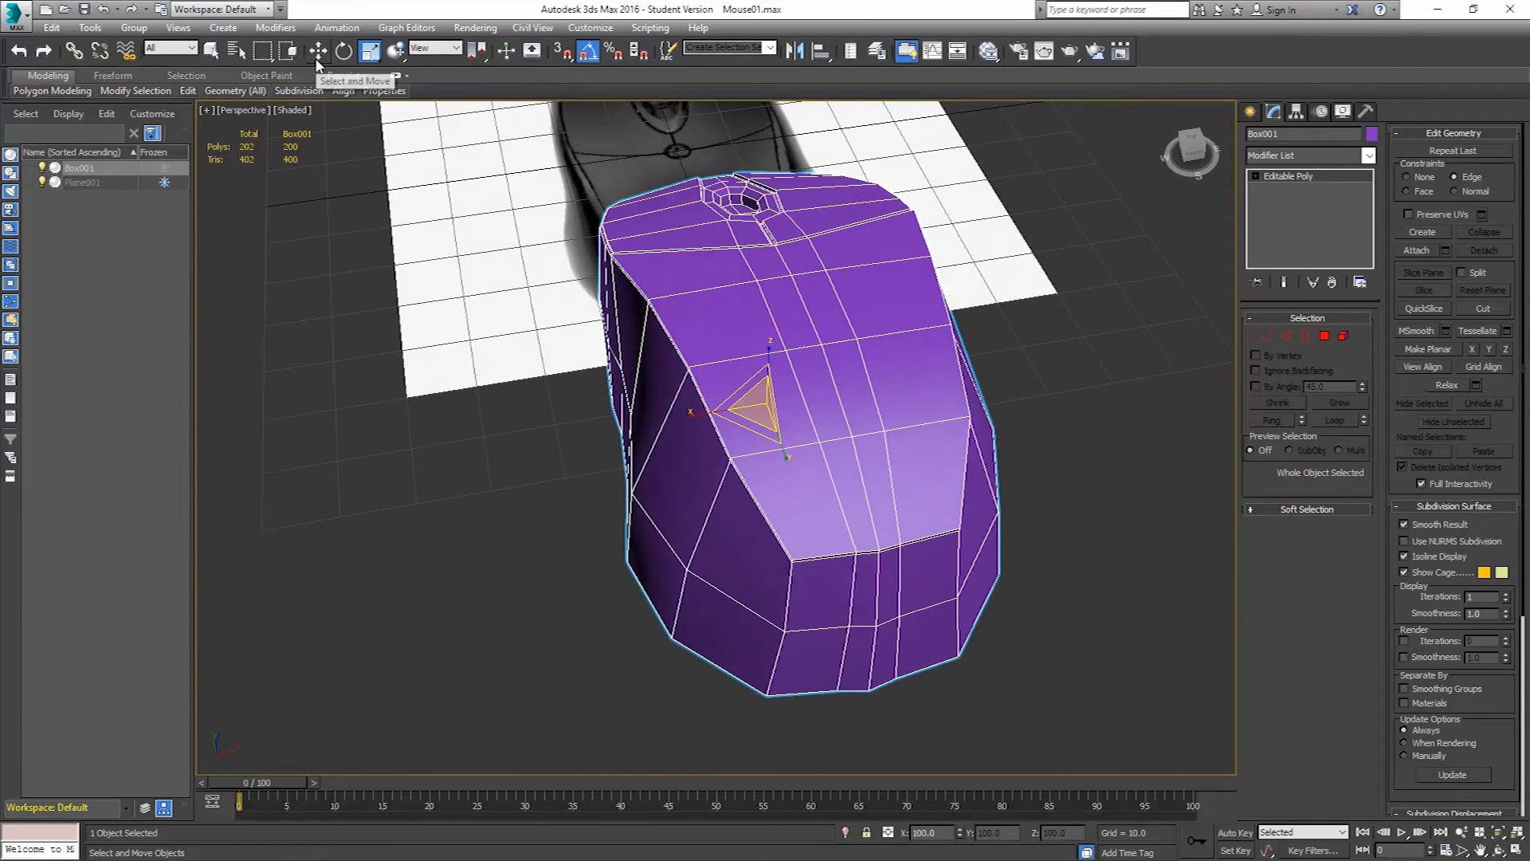
{"action": "middle_click_drag", "start_coordinate": [815, 391], "coordinate": [757, 418]}
{"action": "left_click_drag", "start_coordinate": [755, 420], "coordinate": [1031, 353], "text": "shift"}
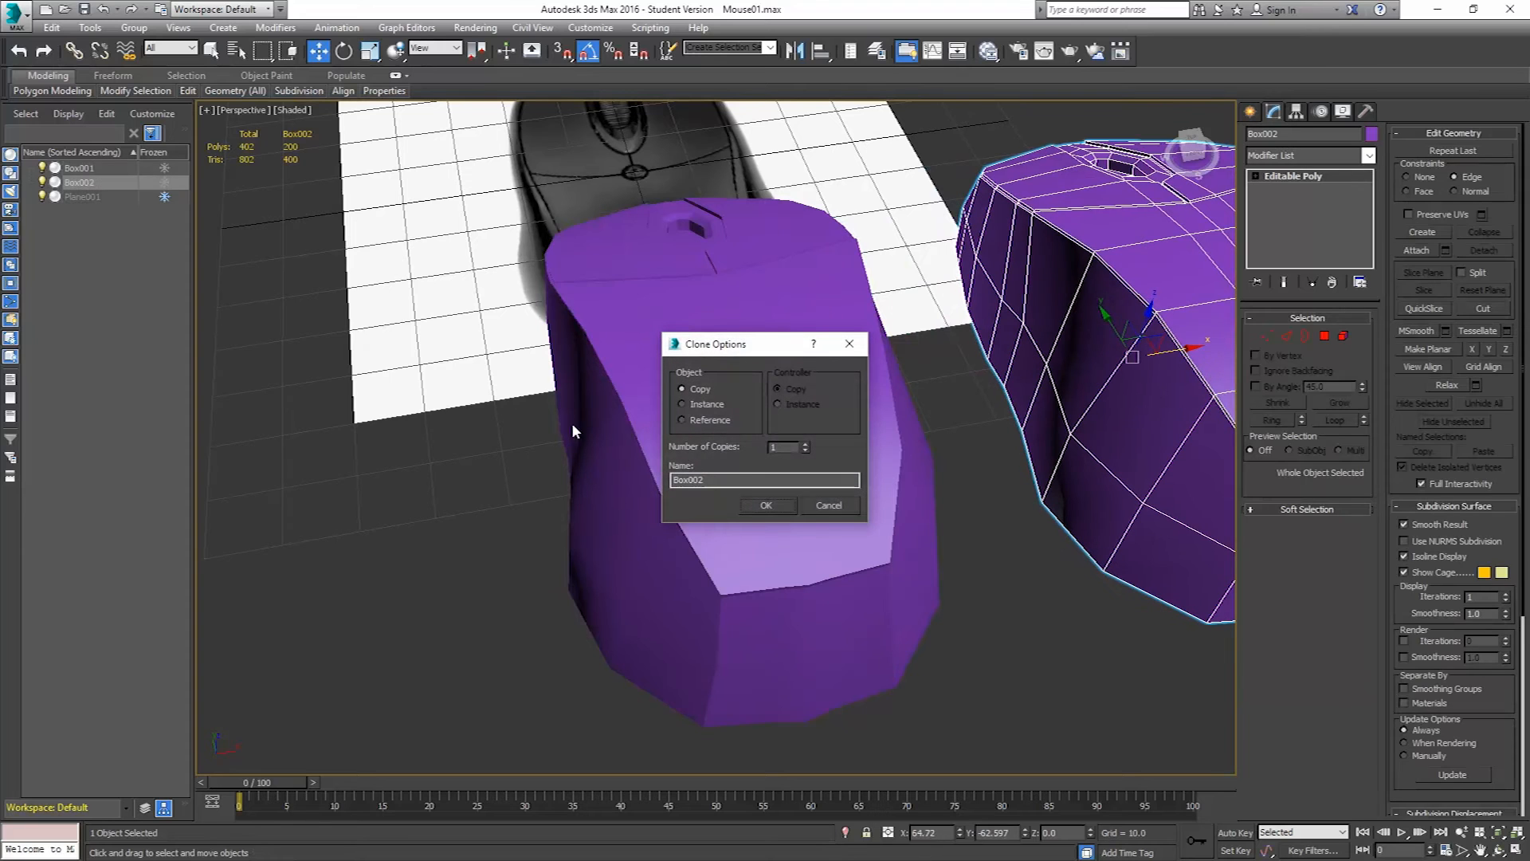
{"action": "left_click", "coordinate": [777, 501]}
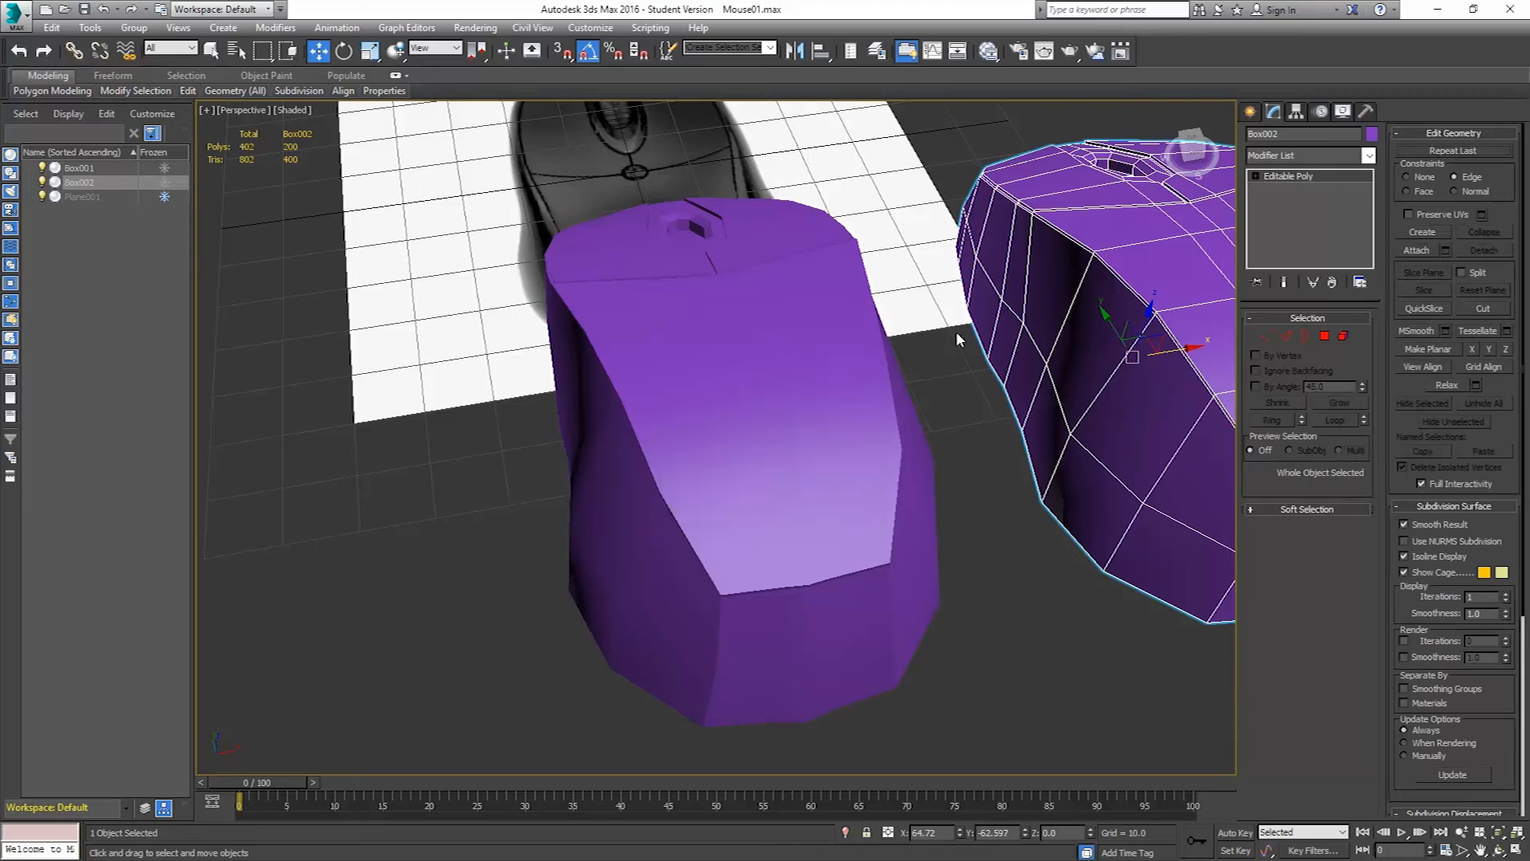
{"action": "right_click", "coordinate": [1033, 290]}
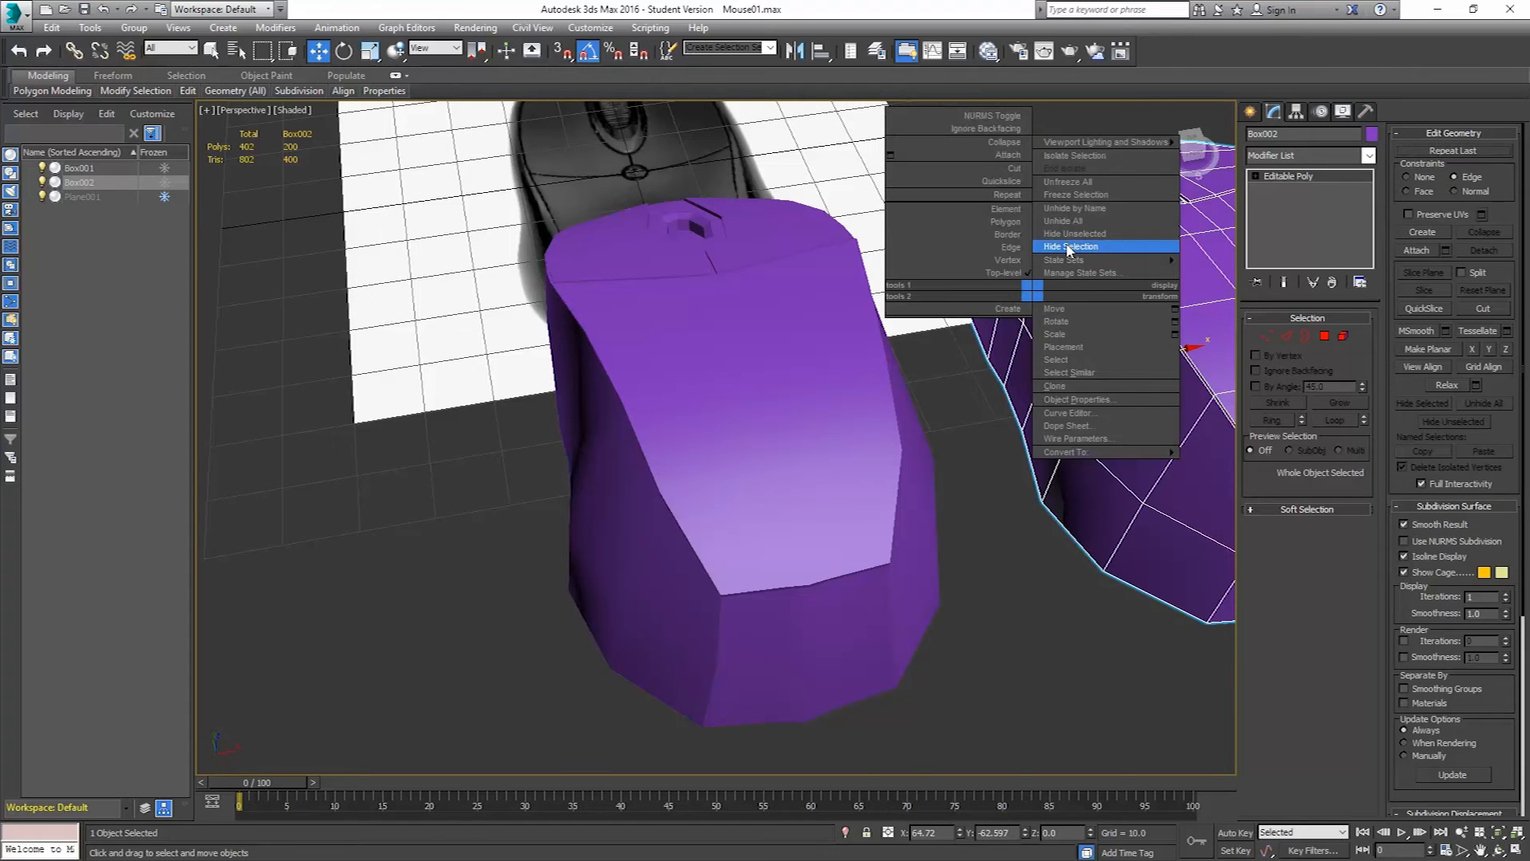
{"action": "left_click", "coordinate": [1069, 250]}
- Select the original mouse body's whole element, clear all its smoothing groups and assign it to smoothing group 1
{"action": "left_click", "coordinate": [758, 348]}
{"action": "middle_click_drag", "start_coordinate": [758, 348], "coordinate": [738, 499], "text": "alt"}
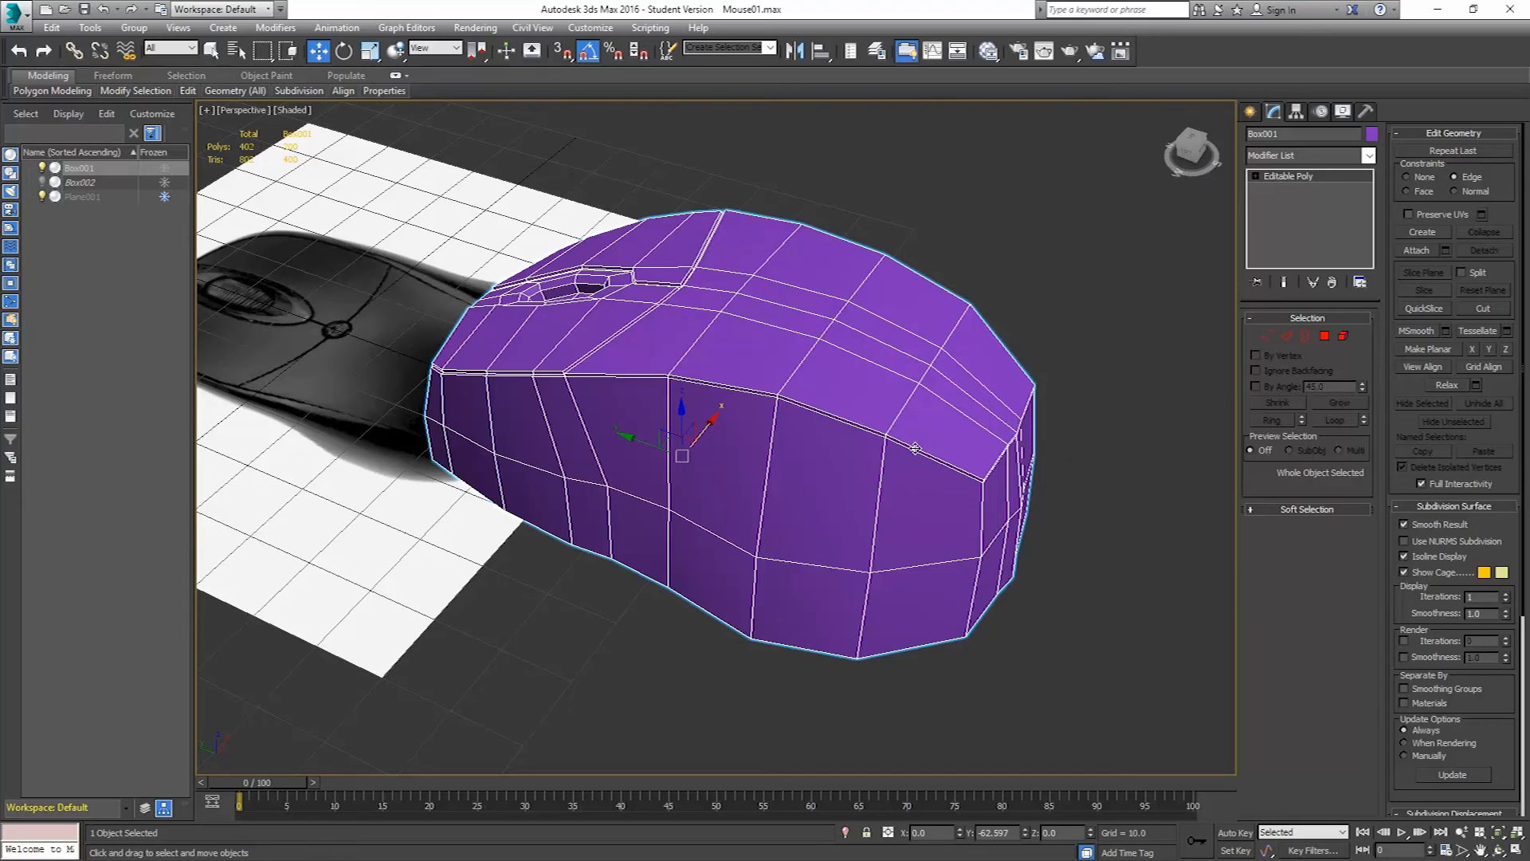
{"action": "left_click", "coordinate": [1343, 335]}
{"action": "left_click", "coordinate": [864, 381]}
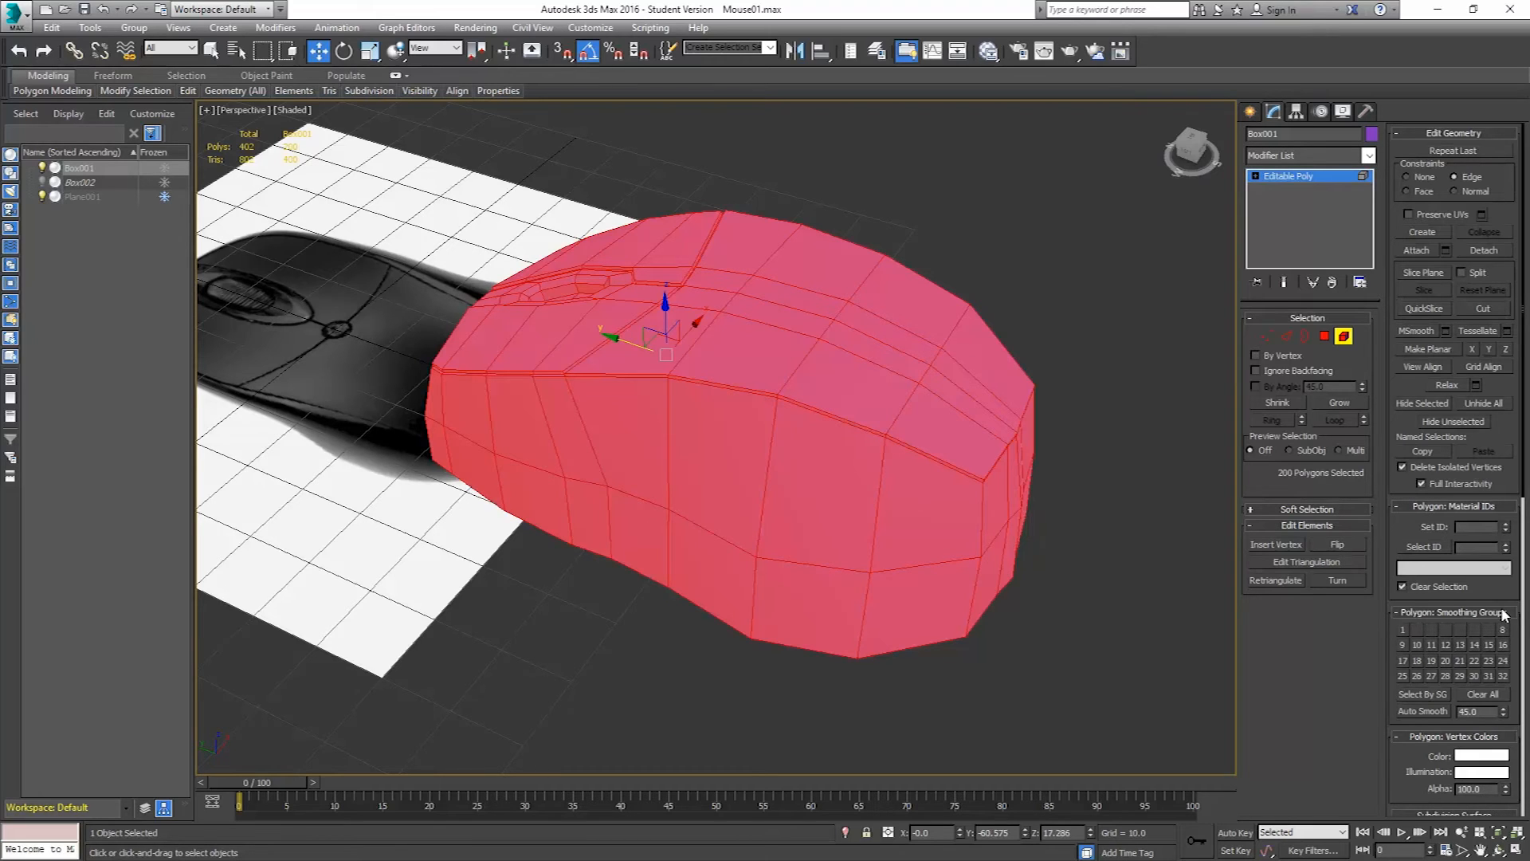
{"action": "left_click", "coordinate": [1487, 694]}
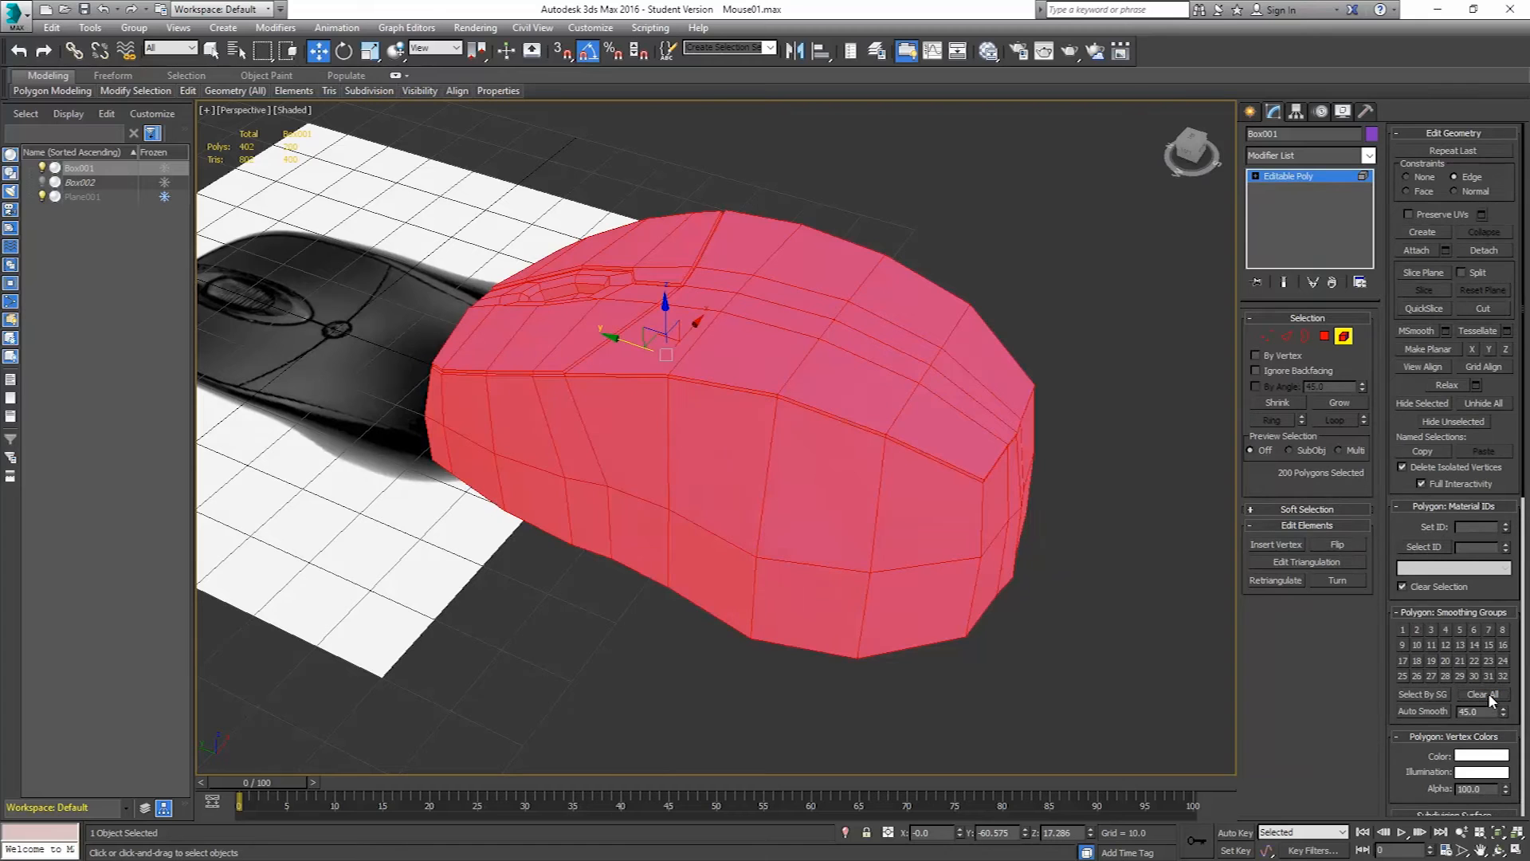
{"action": "left_click", "coordinate": [1403, 631]}
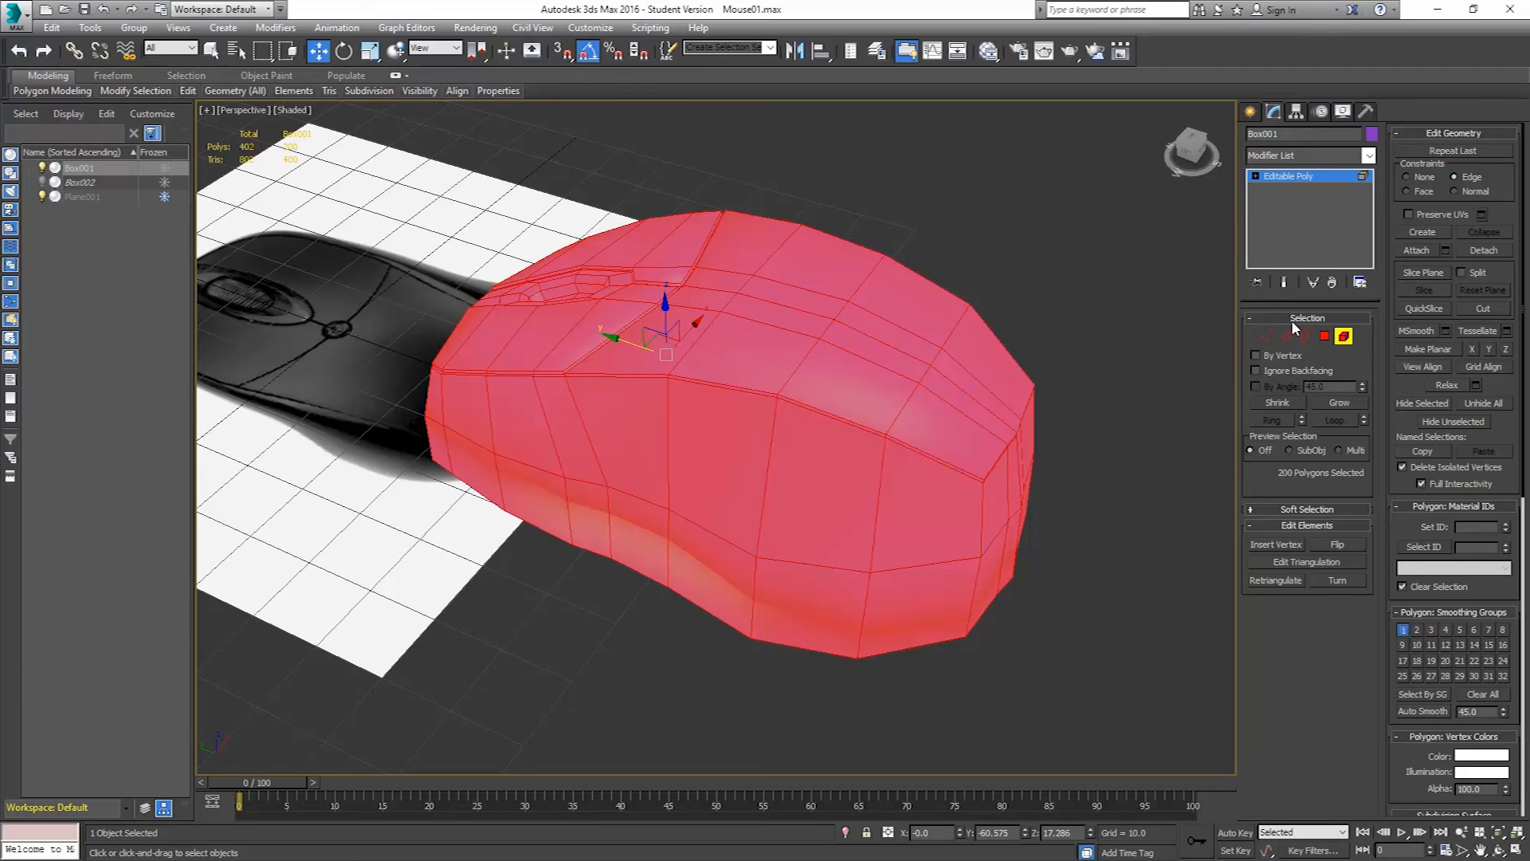
- Select the sixteen polygons covering the top of the palm rest, from the button gap to the rear edge
{"action": "left_click", "coordinate": [1324, 336]}
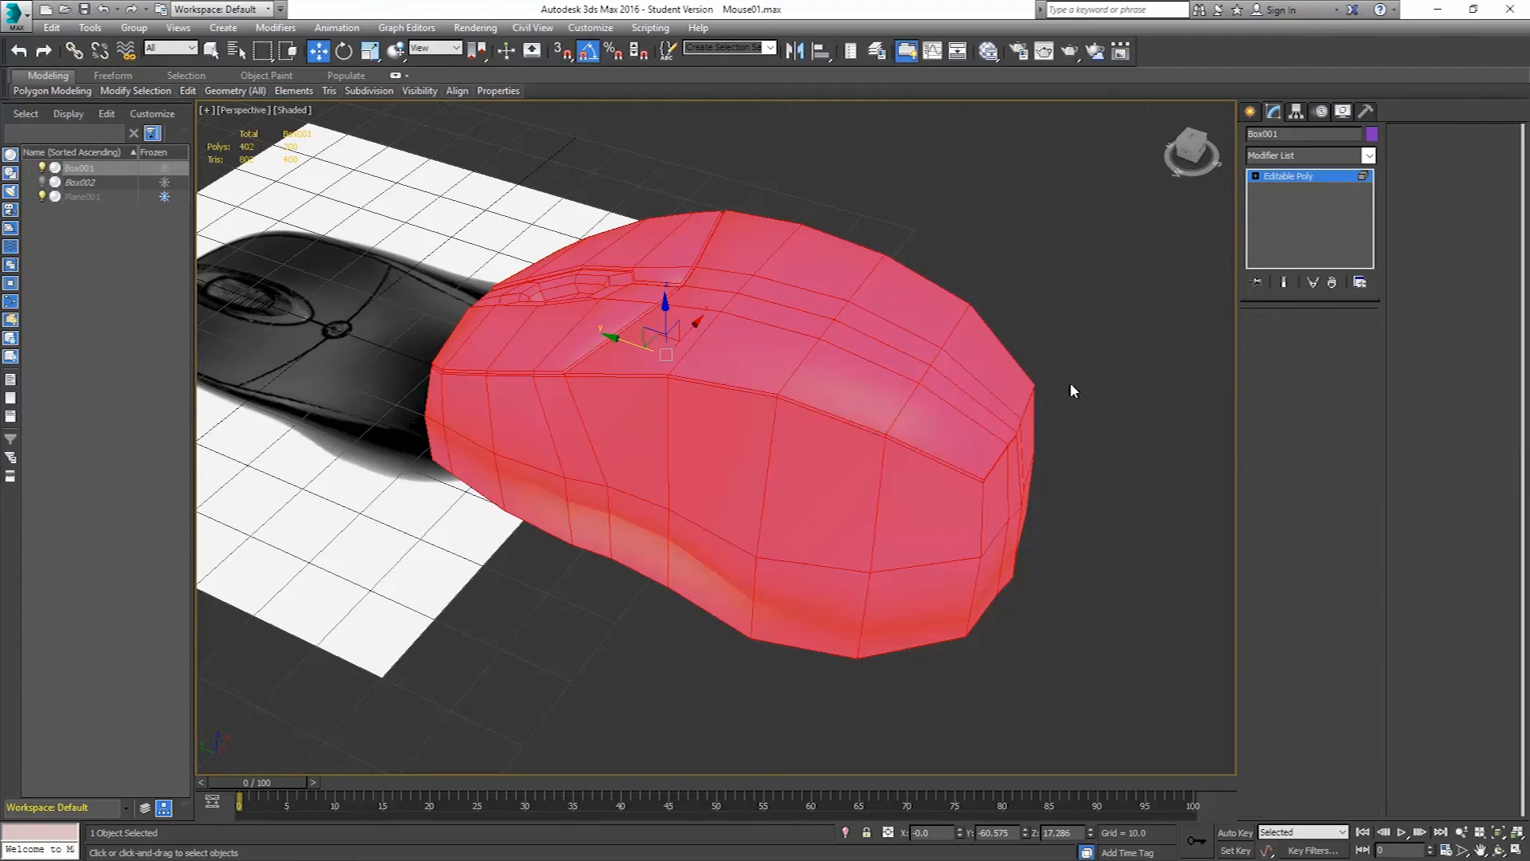
{"action": "mouse_move", "coordinate": [641, 419]}
{"action": "middle_mouse_down", "text": "alt"}
{"action": "mouse_move", "coordinate": [676, 439]}
{"action": "mouse_move", "coordinate": [638, 397]}
{"action": "middle_mouse_up", "text": "alt"}
{"action": "left_click", "coordinate": [697, 389]}
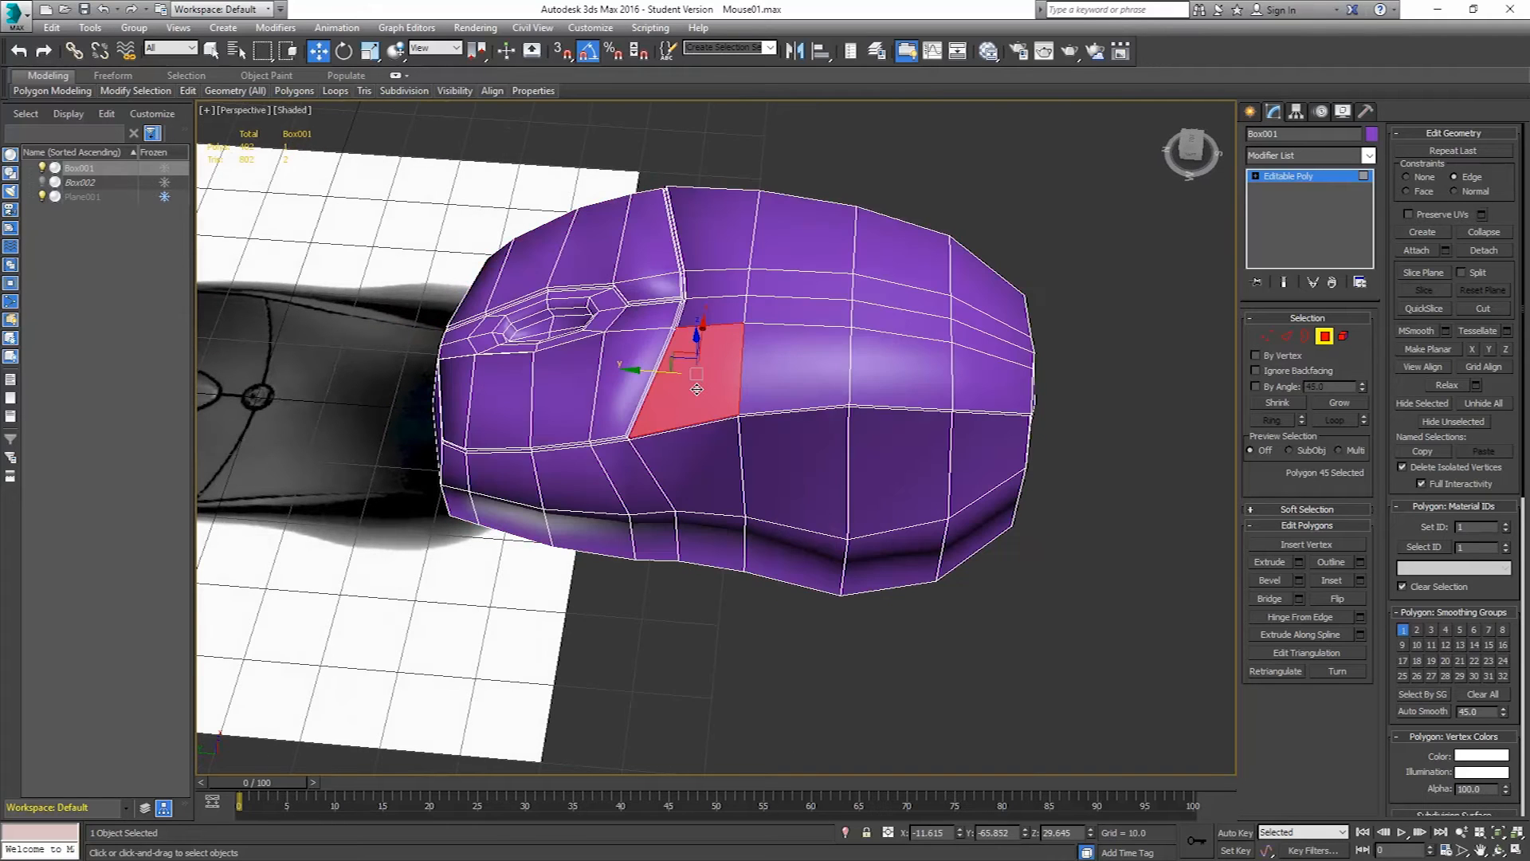
{"action": "left_click", "coordinate": [797, 376], "text": "ctrl"}
{"action": "left_click", "coordinate": [881, 371], "text": "ctrl"}
{"action": "left_click", "coordinate": [988, 371], "text": "ctrl"}
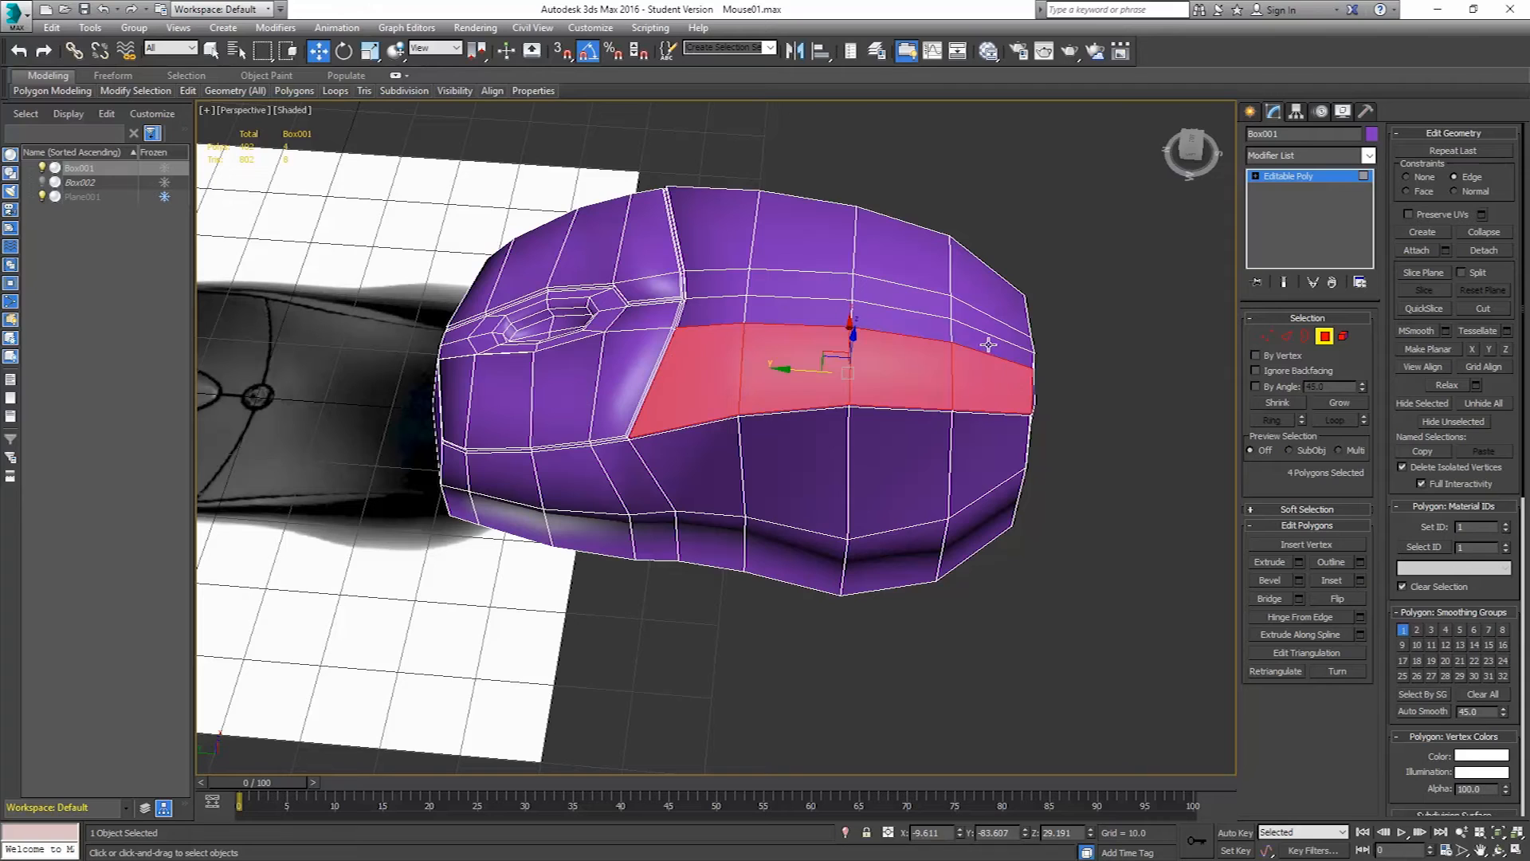
{"action": "left_click", "coordinate": [989, 344], "text": "ctrl"}
{"action": "left_click", "coordinate": [908, 325], "text": "ctrl"}
{"action": "left_click", "coordinate": [804, 312], "text": "ctrl"}
{"action": "left_click", "coordinate": [715, 309], "text": "ctrl"}
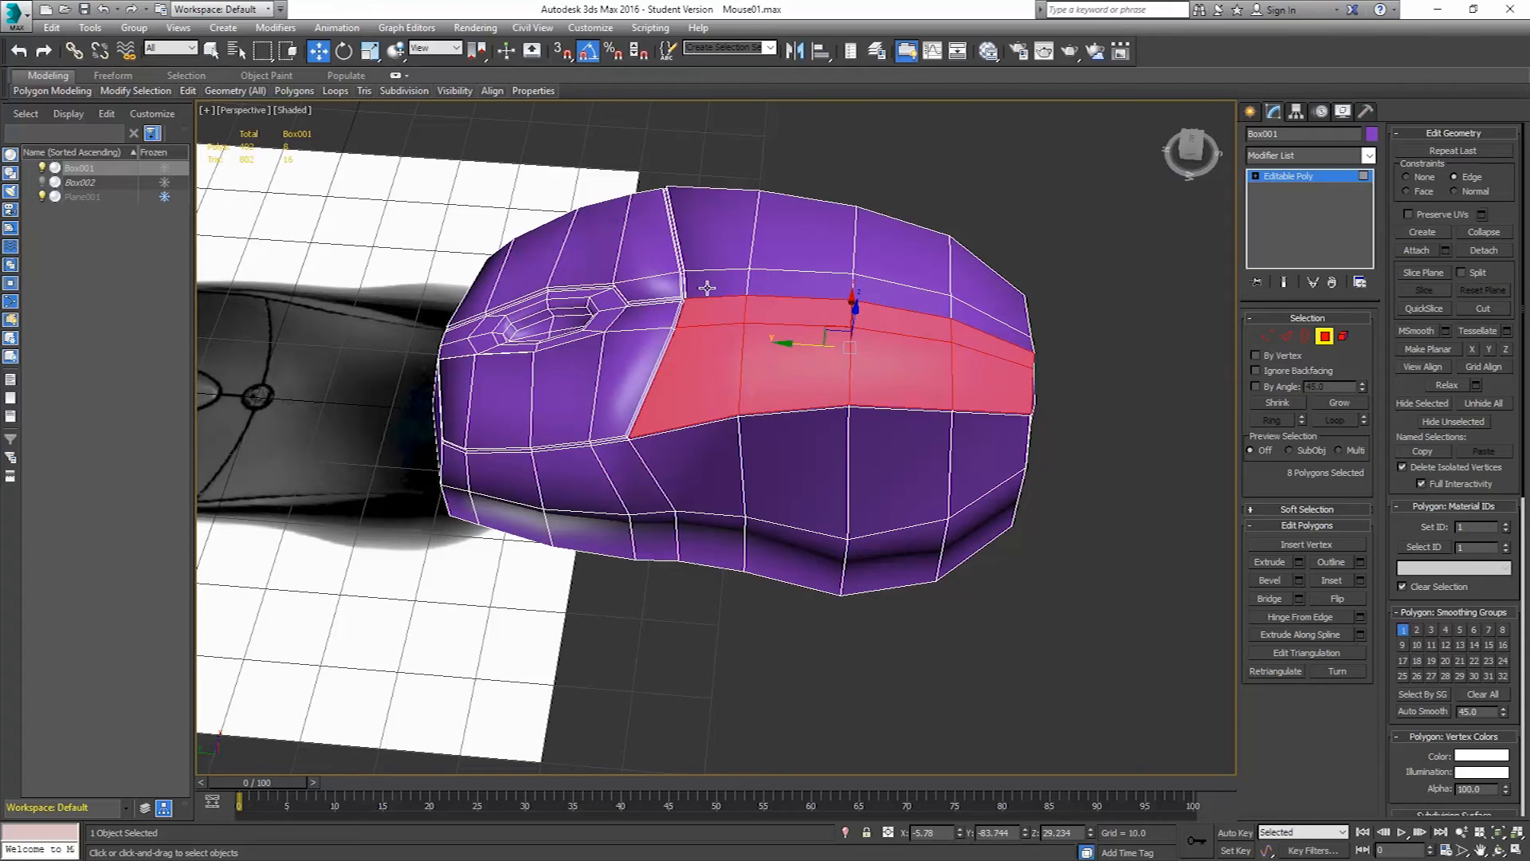
{"action": "left_click", "coordinate": [715, 284], "text": "ctrl"}
{"action": "left_click", "coordinate": [798, 284], "text": "ctrl"}
{"action": "left_click", "coordinate": [973, 317], "text": "ctrl"}
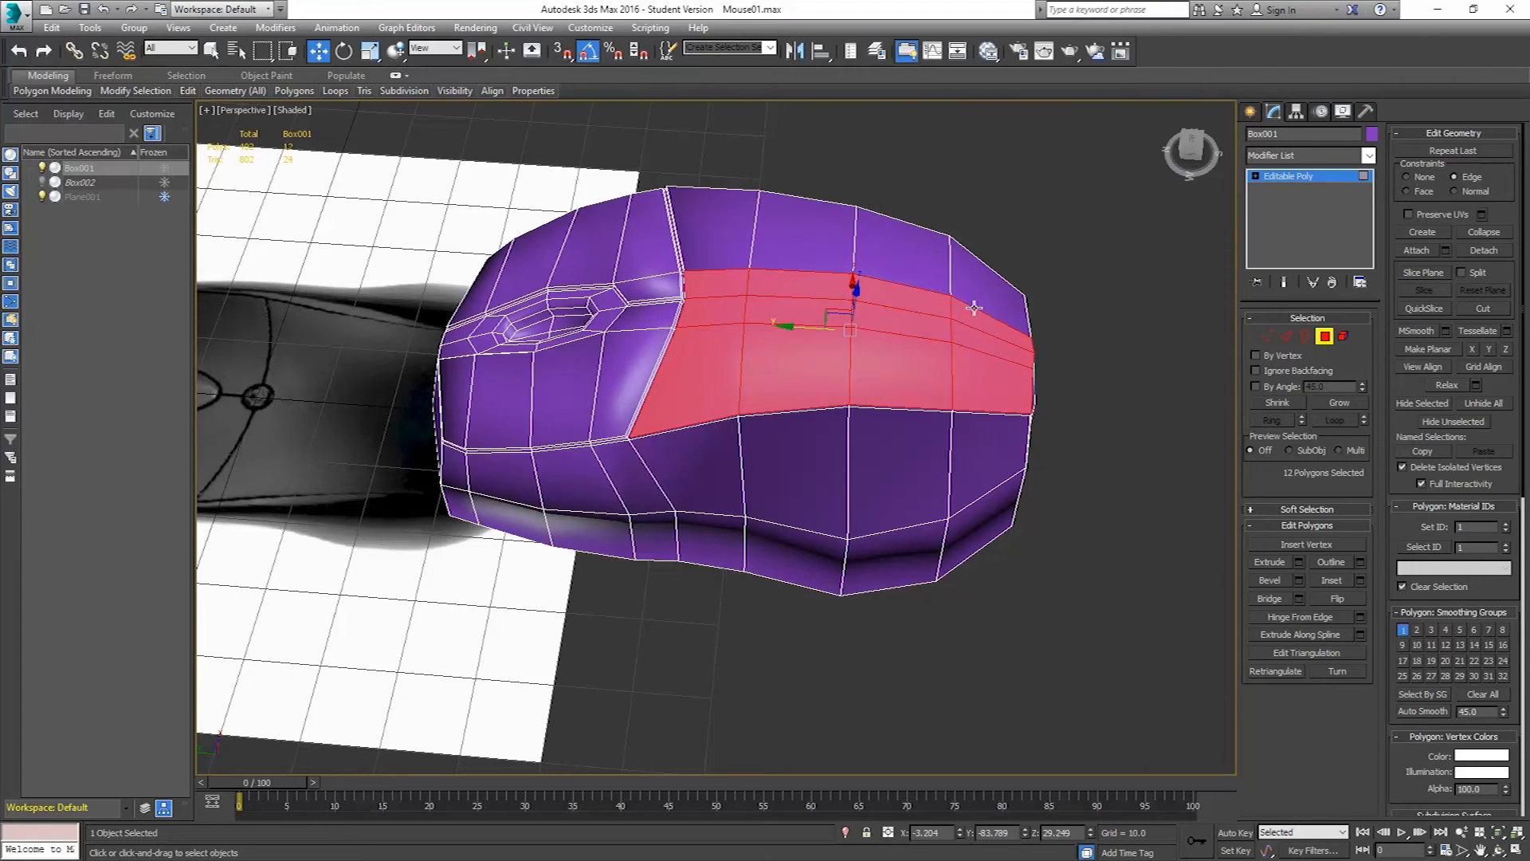
{"action": "left_click", "coordinate": [973, 288], "text": "ctrl"}
{"action": "left_click", "coordinate": [904, 271], "text": "ctrl"}
{"action": "left_click", "coordinate": [830, 256], "text": "ctrl"}
{"action": "left_click", "coordinate": [729, 240], "text": "ctrl"}
- Grow the palm-rest selection once to include its raised rim and change its smoothing group from 1 to 2
{"action": "middle_click_drag", "start_coordinate": [777, 371], "coordinate": [845, 333], "text": "alt"}
{"action": "scroll", "coordinate": [844, 379], "scroll_direction": "up", "scroll_amount": 3}
{"action": "scroll", "coordinate": [779, 372], "scroll_direction": "up", "scroll_amount": 3}
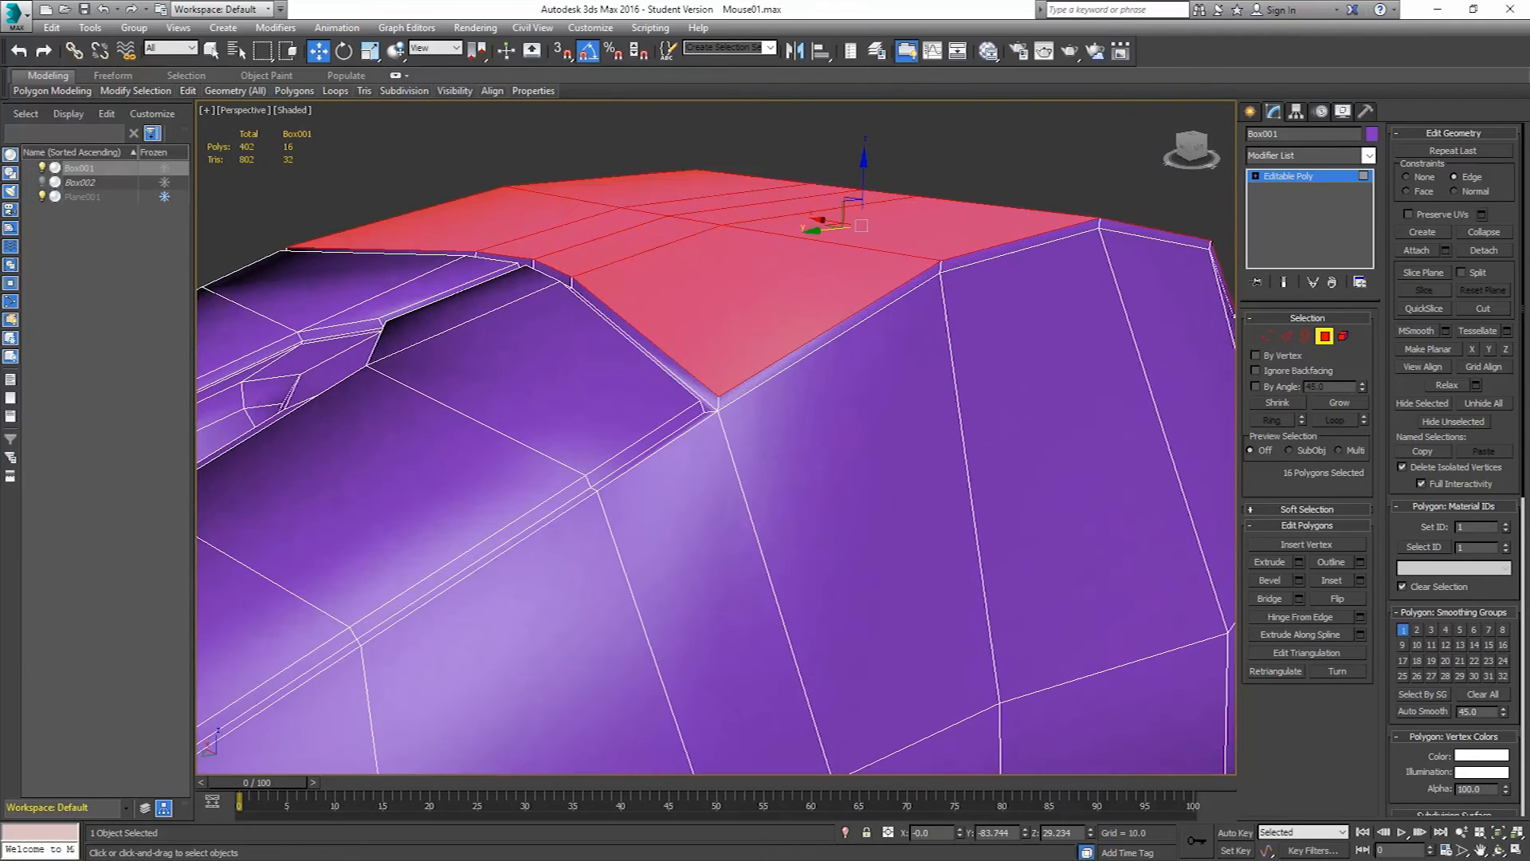
{"action": "left_click", "coordinate": [1338, 403]}
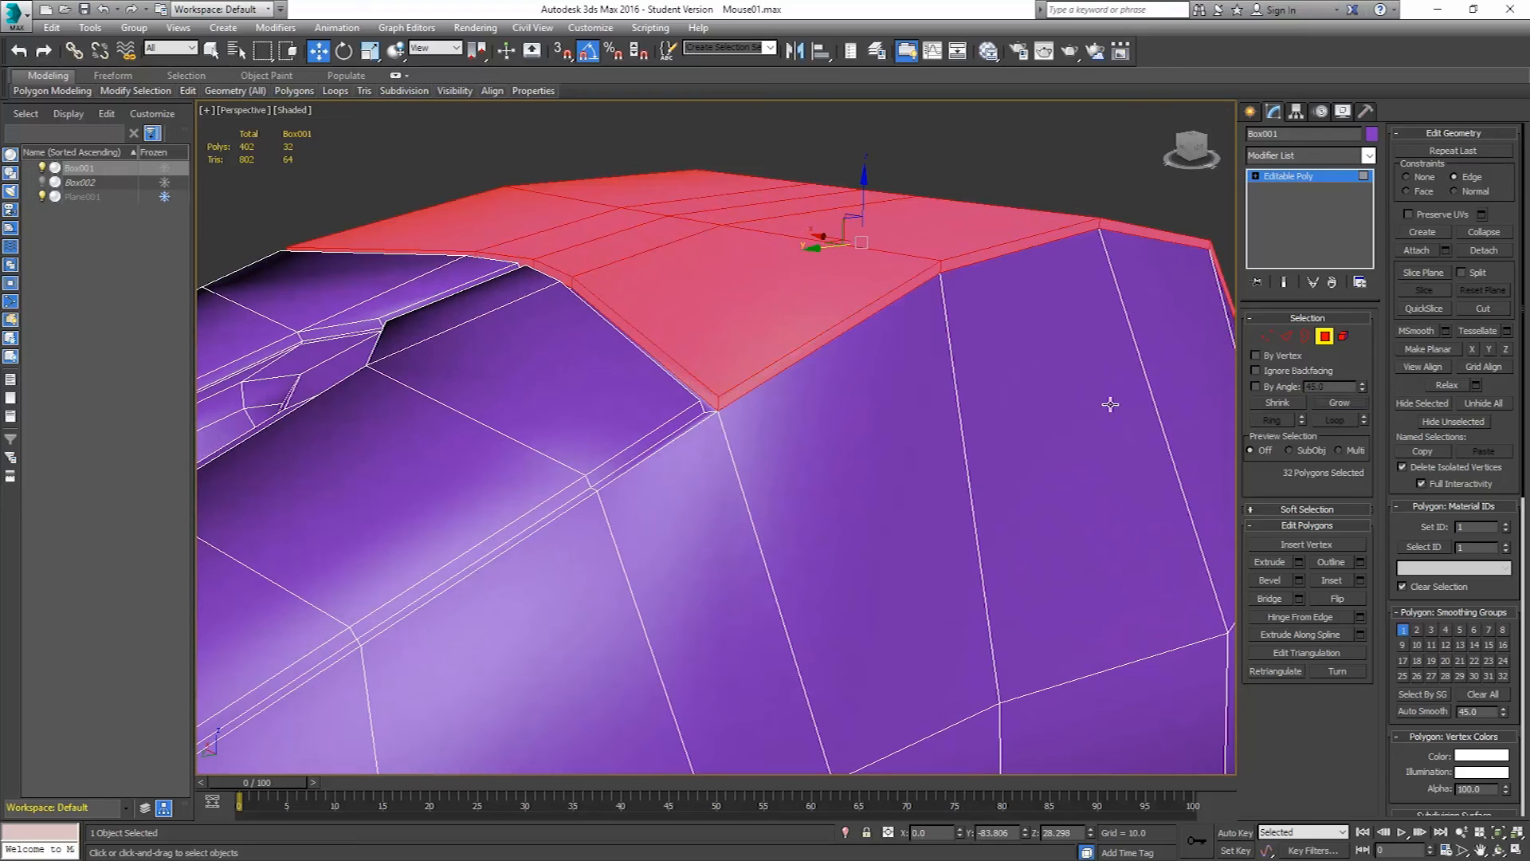
{"action": "left_click", "coordinate": [1404, 629]}
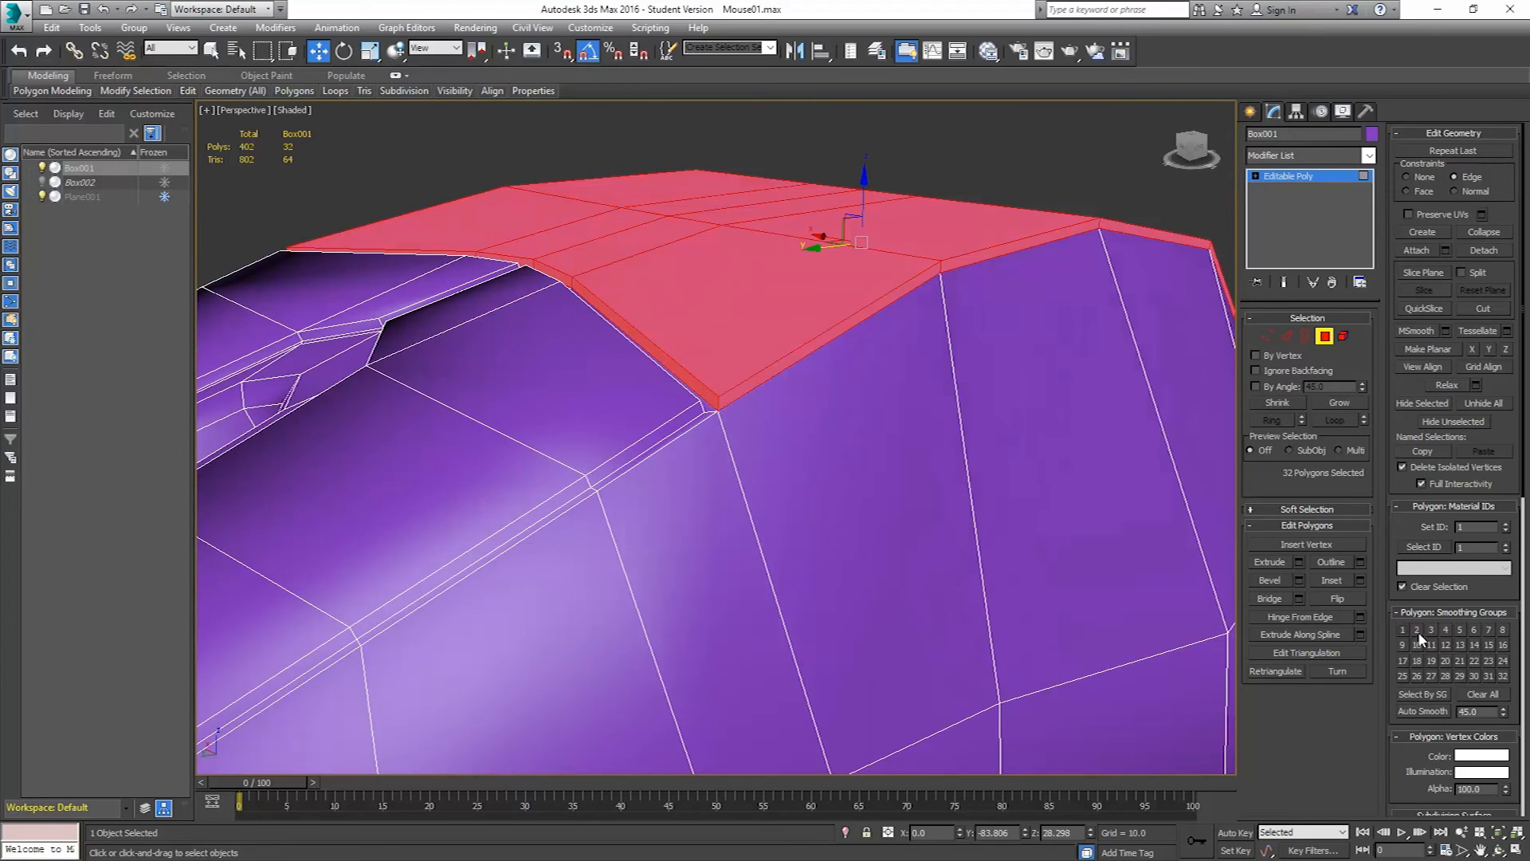
{"action": "left_click", "coordinate": [1417, 630]}
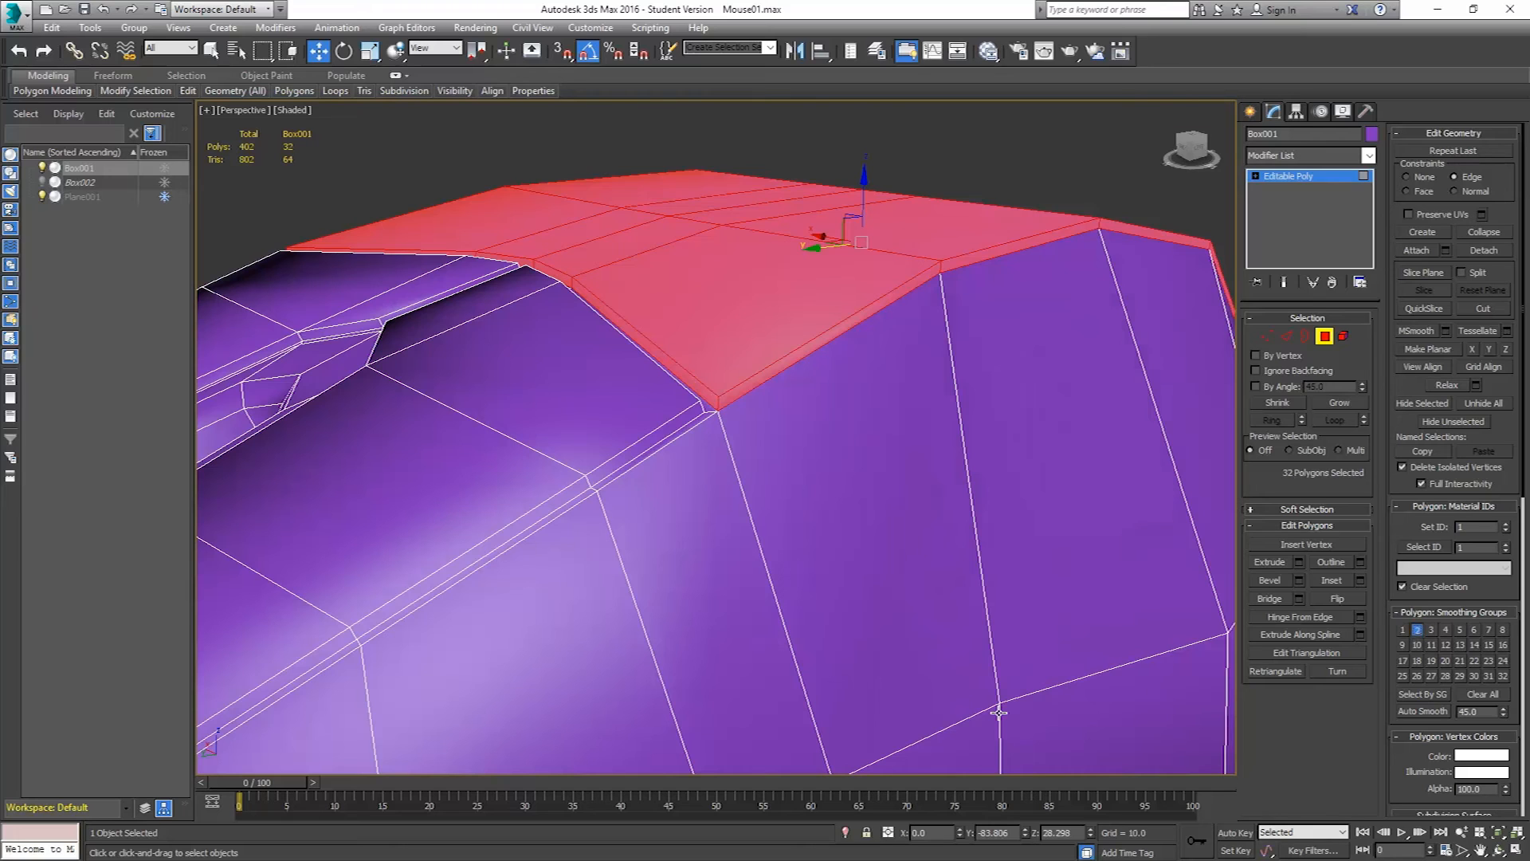
- Shrink the selection to the sixteen palm-rest top polygons and assign smoothing group 3 in place of 2
{"action": "left_click", "coordinate": [1279, 402]}
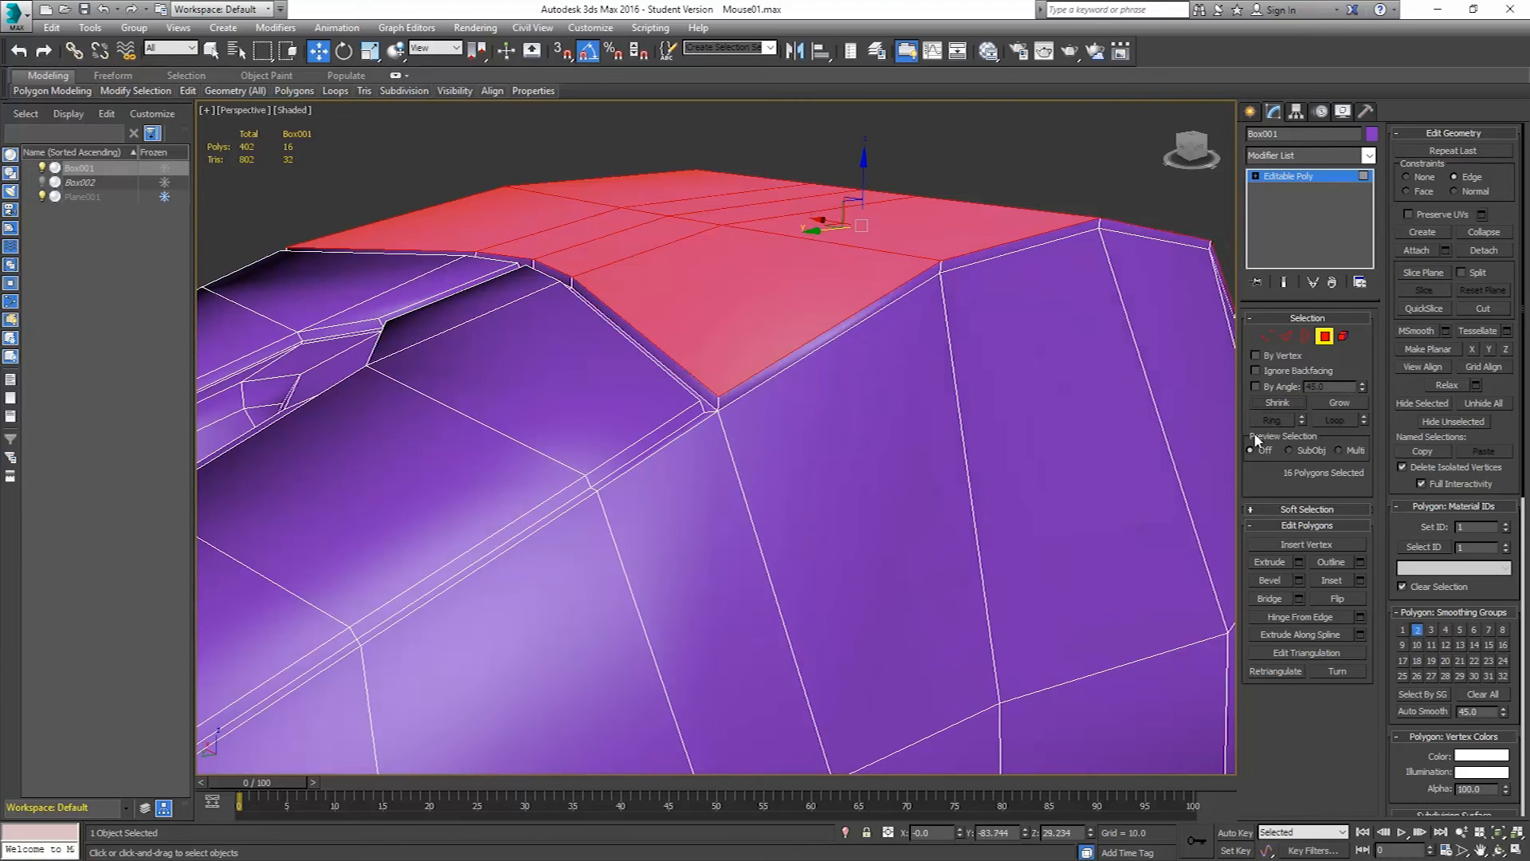
{"action": "left_click", "coordinate": [1418, 630]}
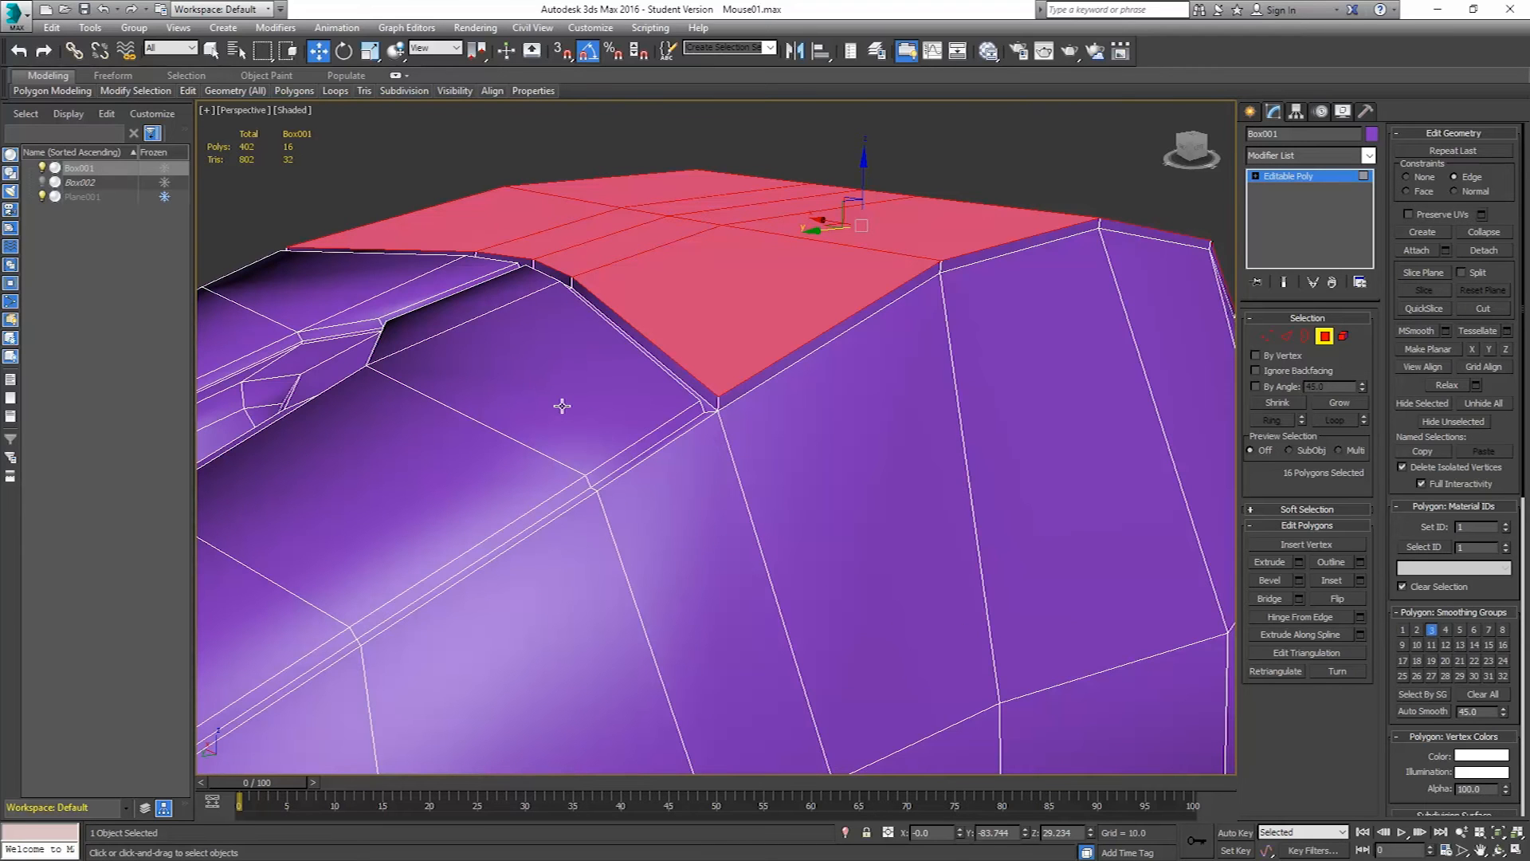
- Select the ten top polygons of both mouse buttons, five on each side of the wheel recess
{"action": "scroll", "coordinate": [562, 410], "scroll_direction": "down", "scroll_amount": 2}
{"action": "middle_click_drag", "start_coordinate": [562, 420], "coordinate": [723, 405], "text": "alt"}
{"action": "left_click", "coordinate": [619, 591]}
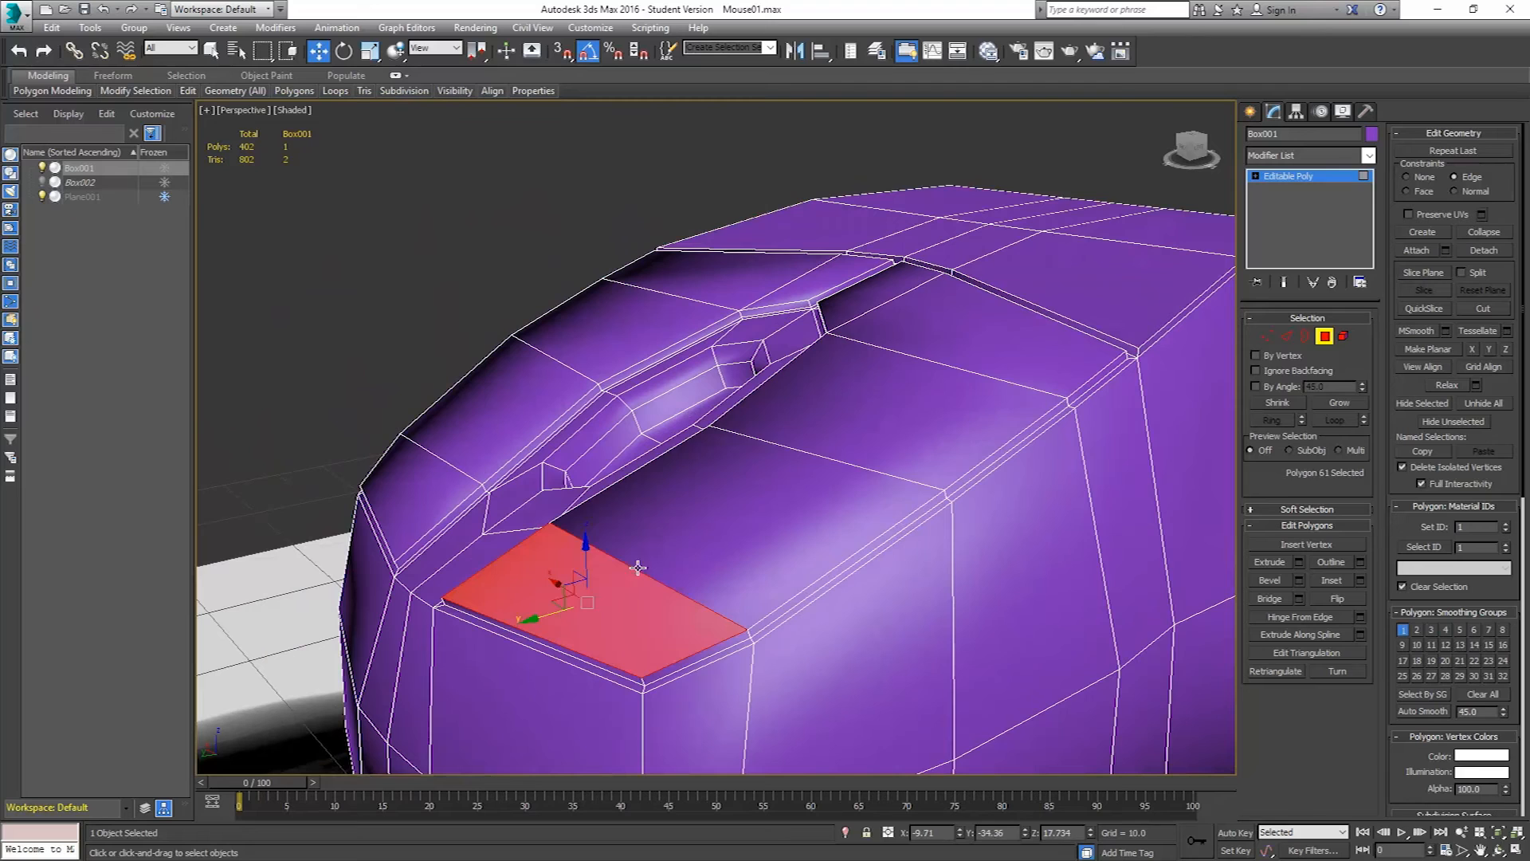
{"action": "left_click", "coordinate": [784, 480], "text": "shift"}
{"action": "left_click", "coordinate": [949, 319], "text": "ctrl"}
{"action": "left_click", "coordinate": [877, 291], "text": "ctrl"}
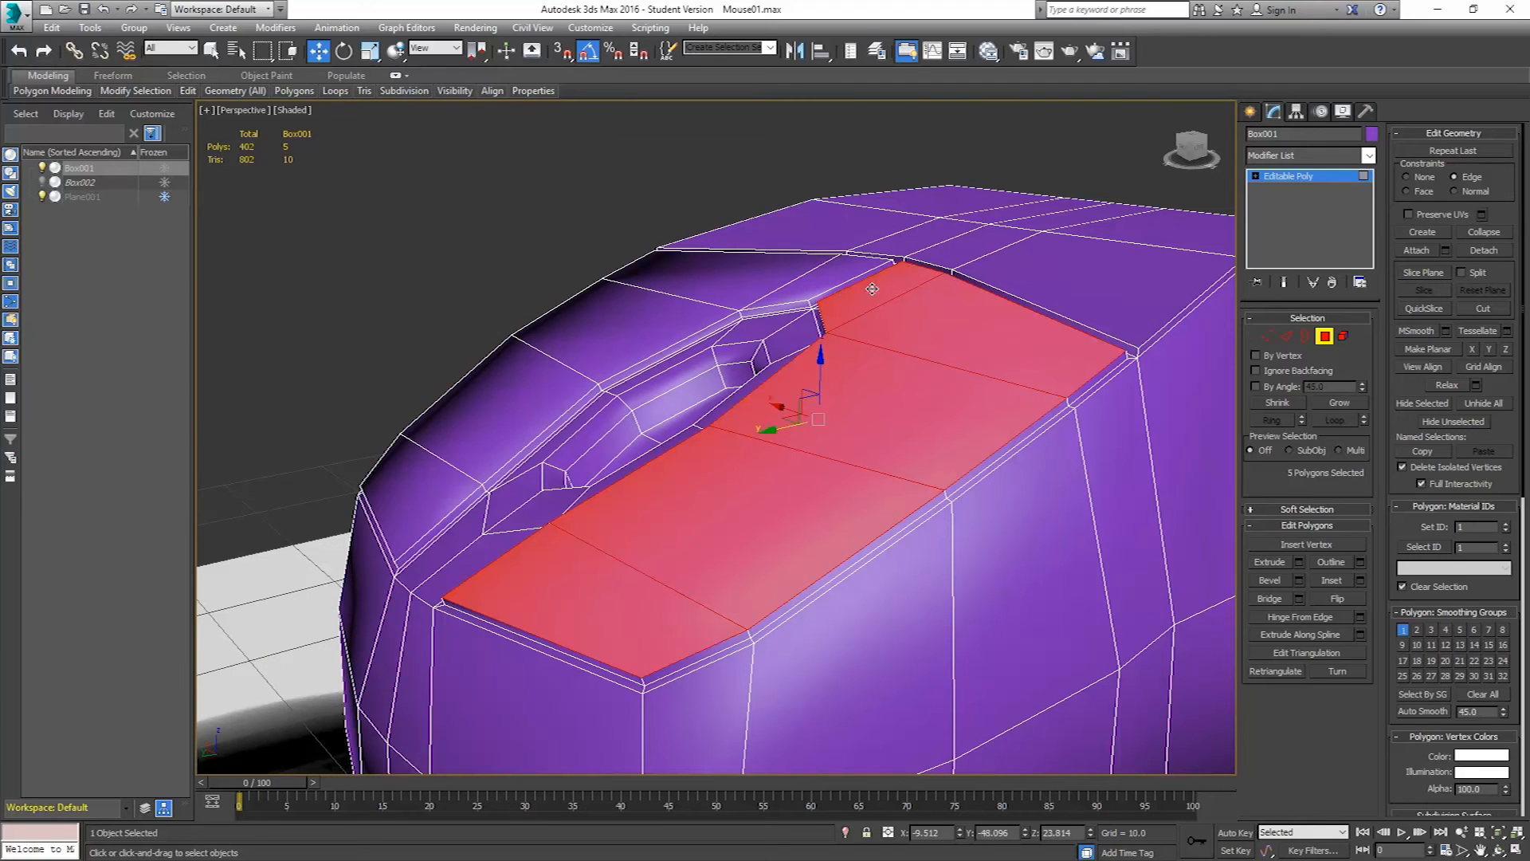
{"action": "left_click", "coordinate": [830, 283], "text": "ctrl"}
{"action": "left_click", "coordinate": [717, 282], "text": "ctrl"}
{"action": "left_click", "coordinate": [558, 346], "text": "ctrl"}
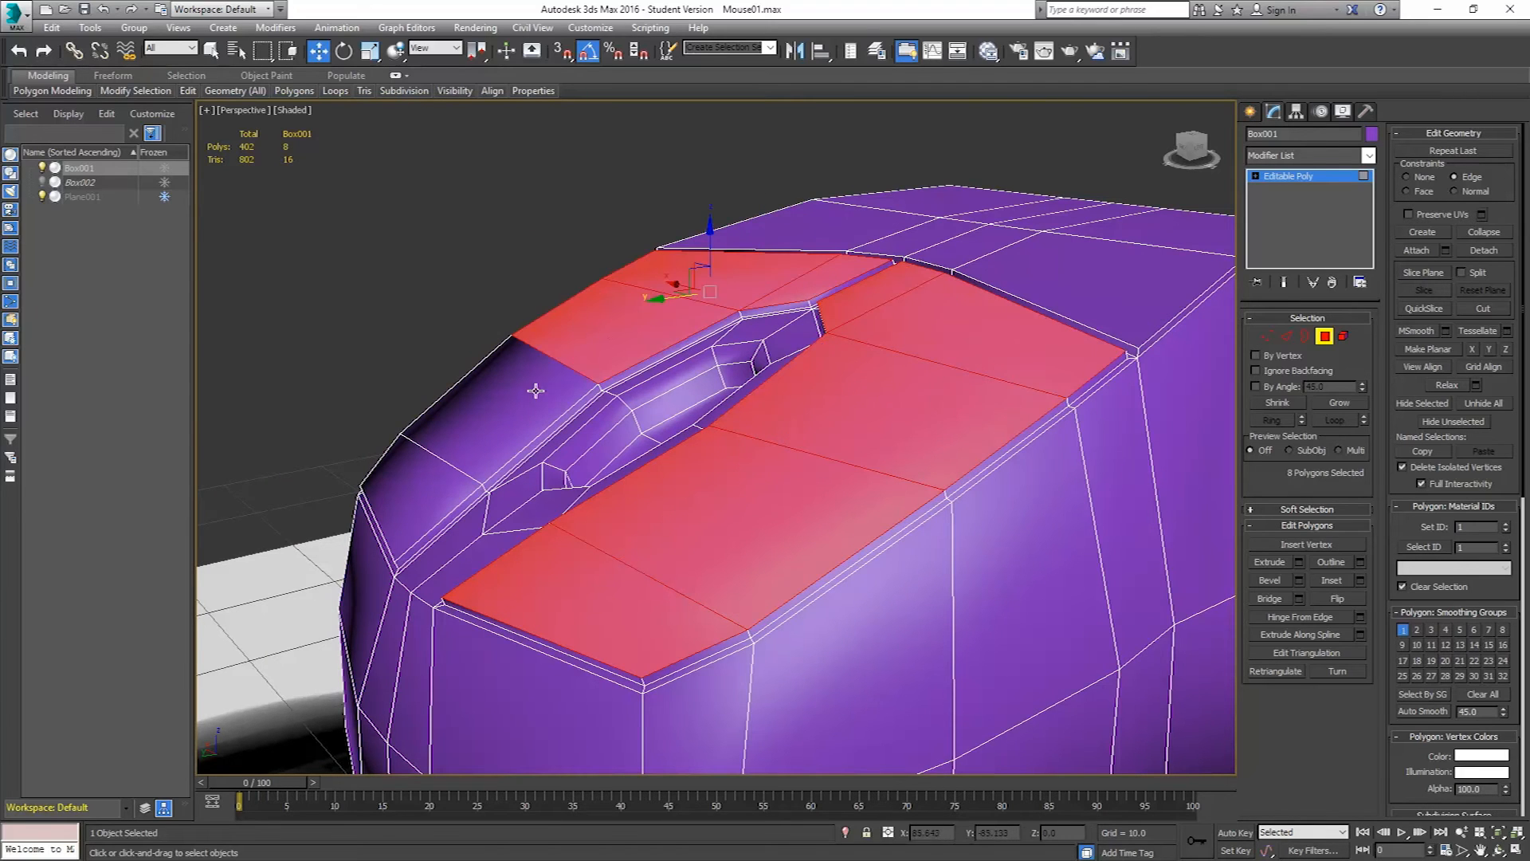
{"action": "left_click", "coordinate": [494, 423], "text": "ctrl"}
{"action": "left_click", "coordinate": [430, 502], "text": "ctrl"}
{"action": "middle_click_drag", "start_coordinate": [661, 498], "coordinate": [895, 423], "text": "alt"}
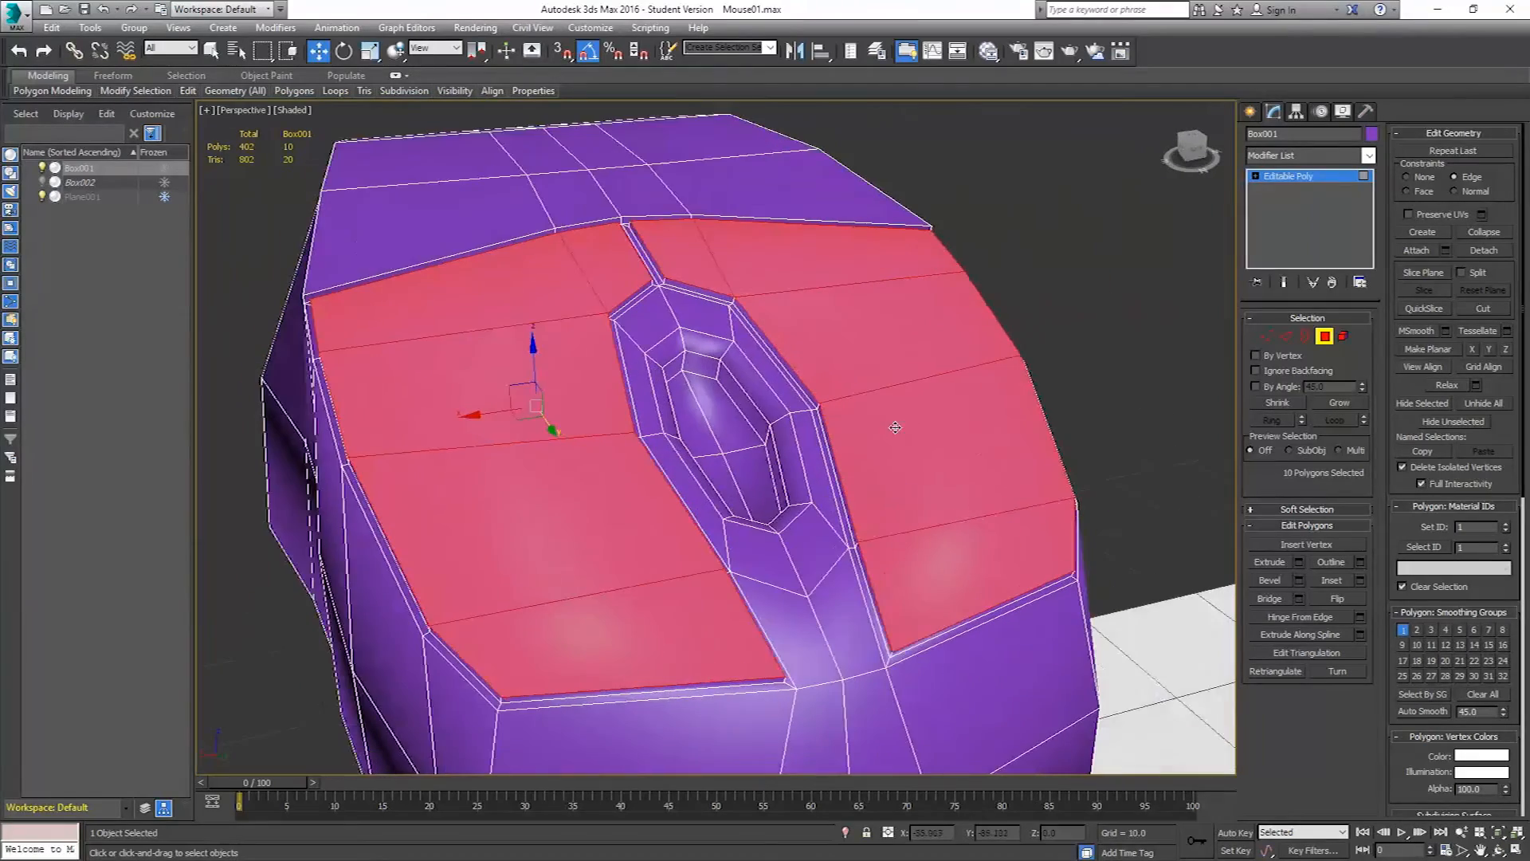
- Grow the button selection once to include the raised rims and change its smoothing group from 1 to 2
{"action": "left_click", "coordinate": [1337, 403]}
{"action": "middle_click_drag", "start_coordinate": [797, 398], "coordinate": [594, 392], "text": "alt"}
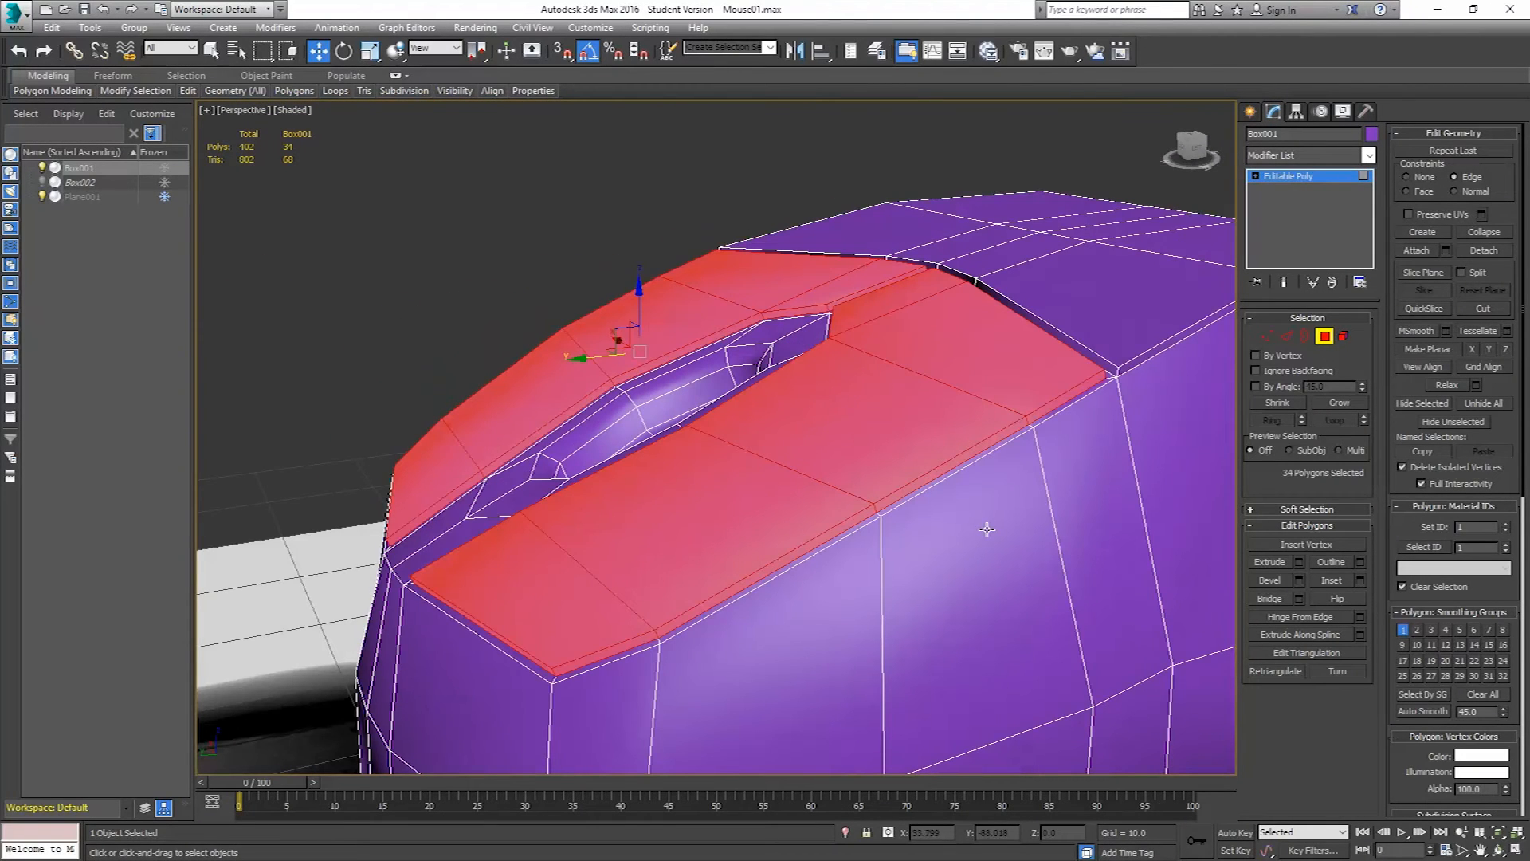
{"action": "left_click", "coordinate": [1404, 631]}
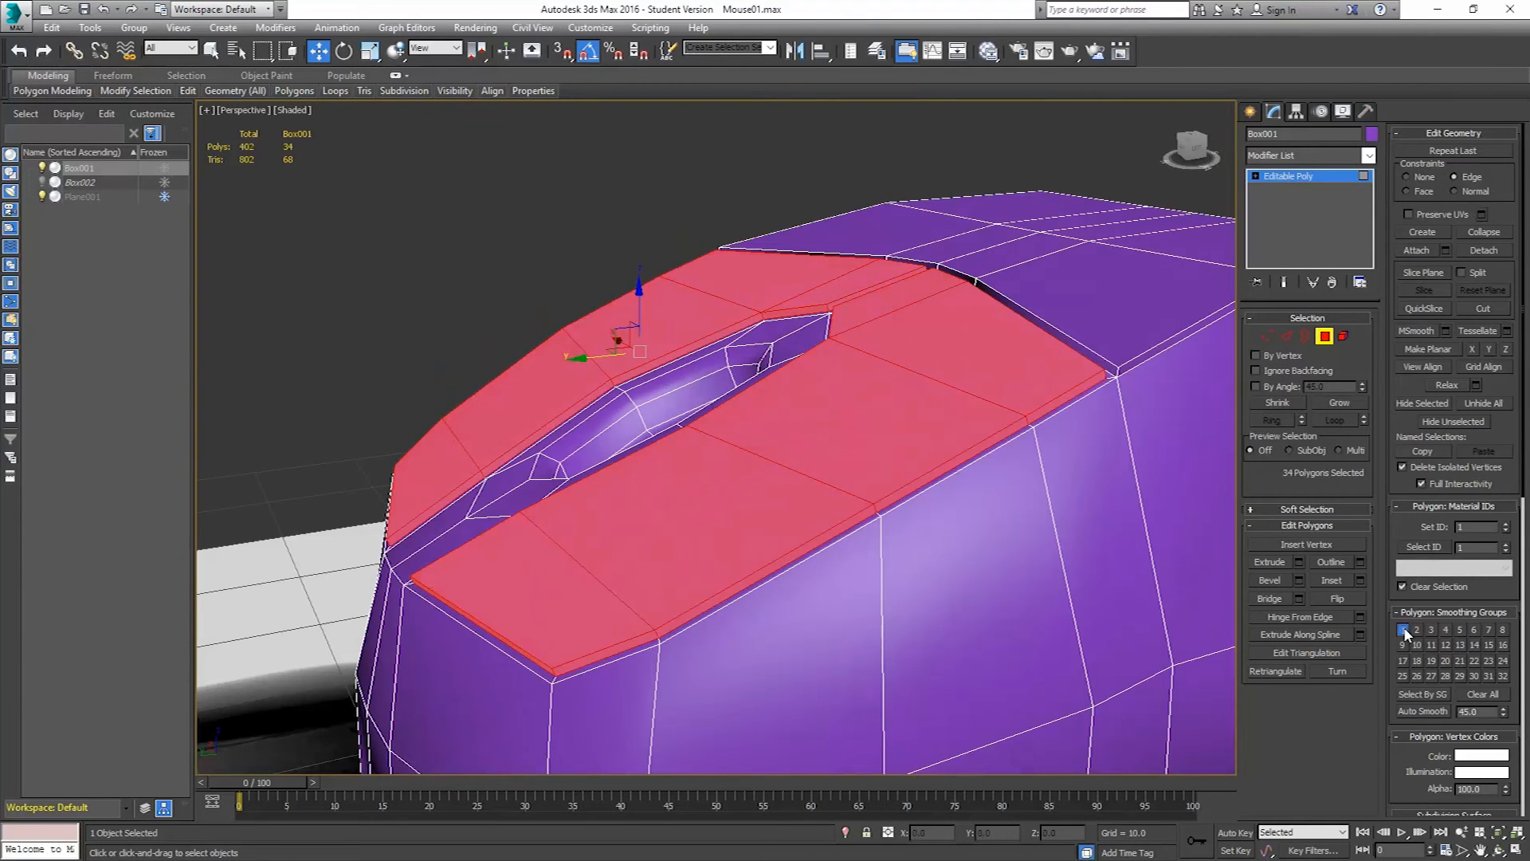
{"action": "left_click", "coordinate": [1418, 630]}
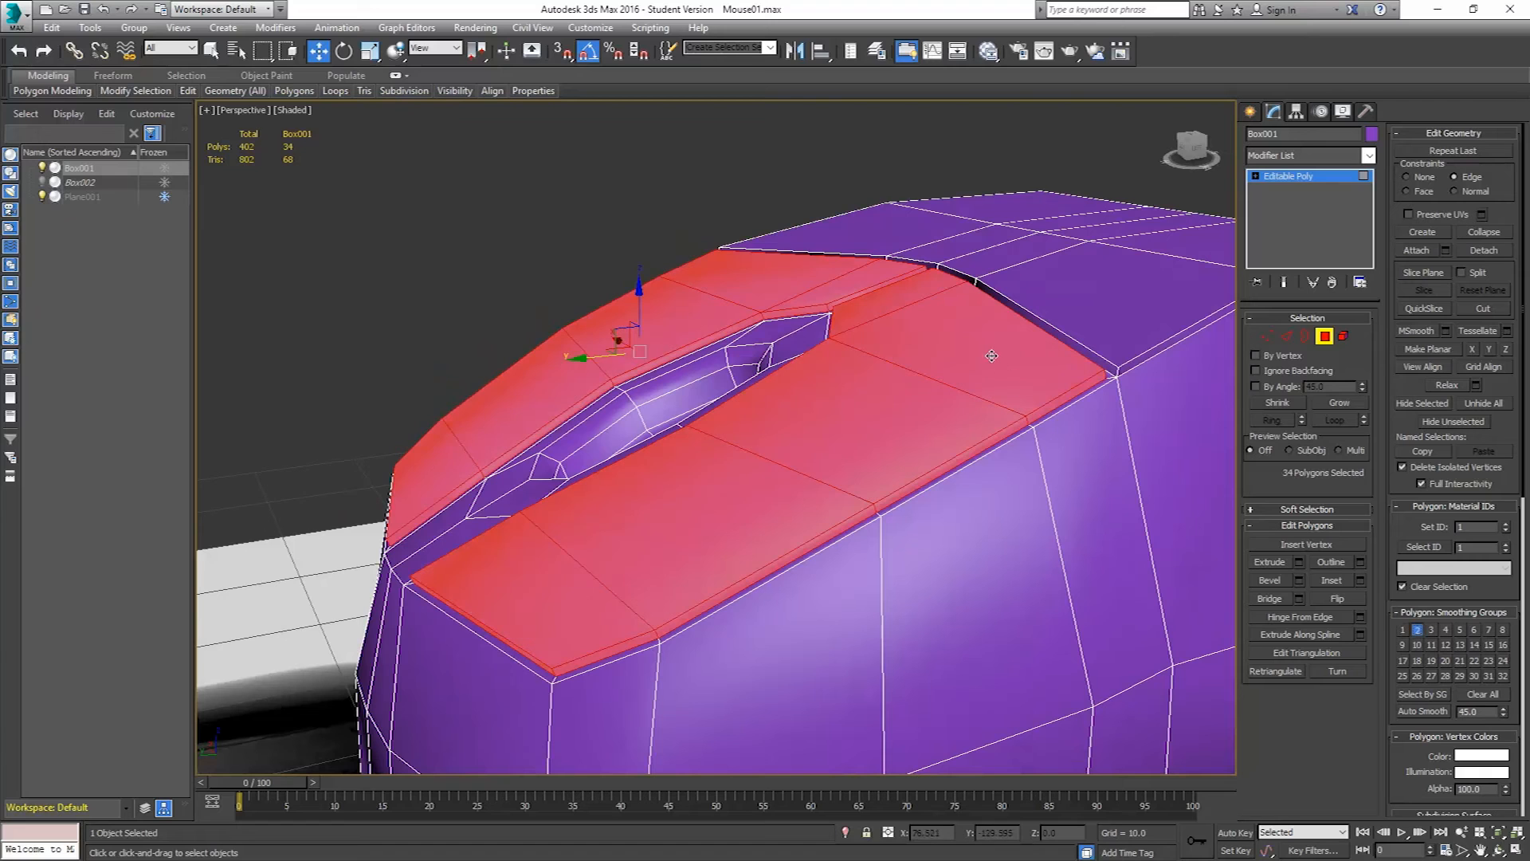
- Shrink the selection to the ten button top polygons and assign smoothing group 3 in place of 2
{"action": "left_click", "coordinate": [1280, 405]}
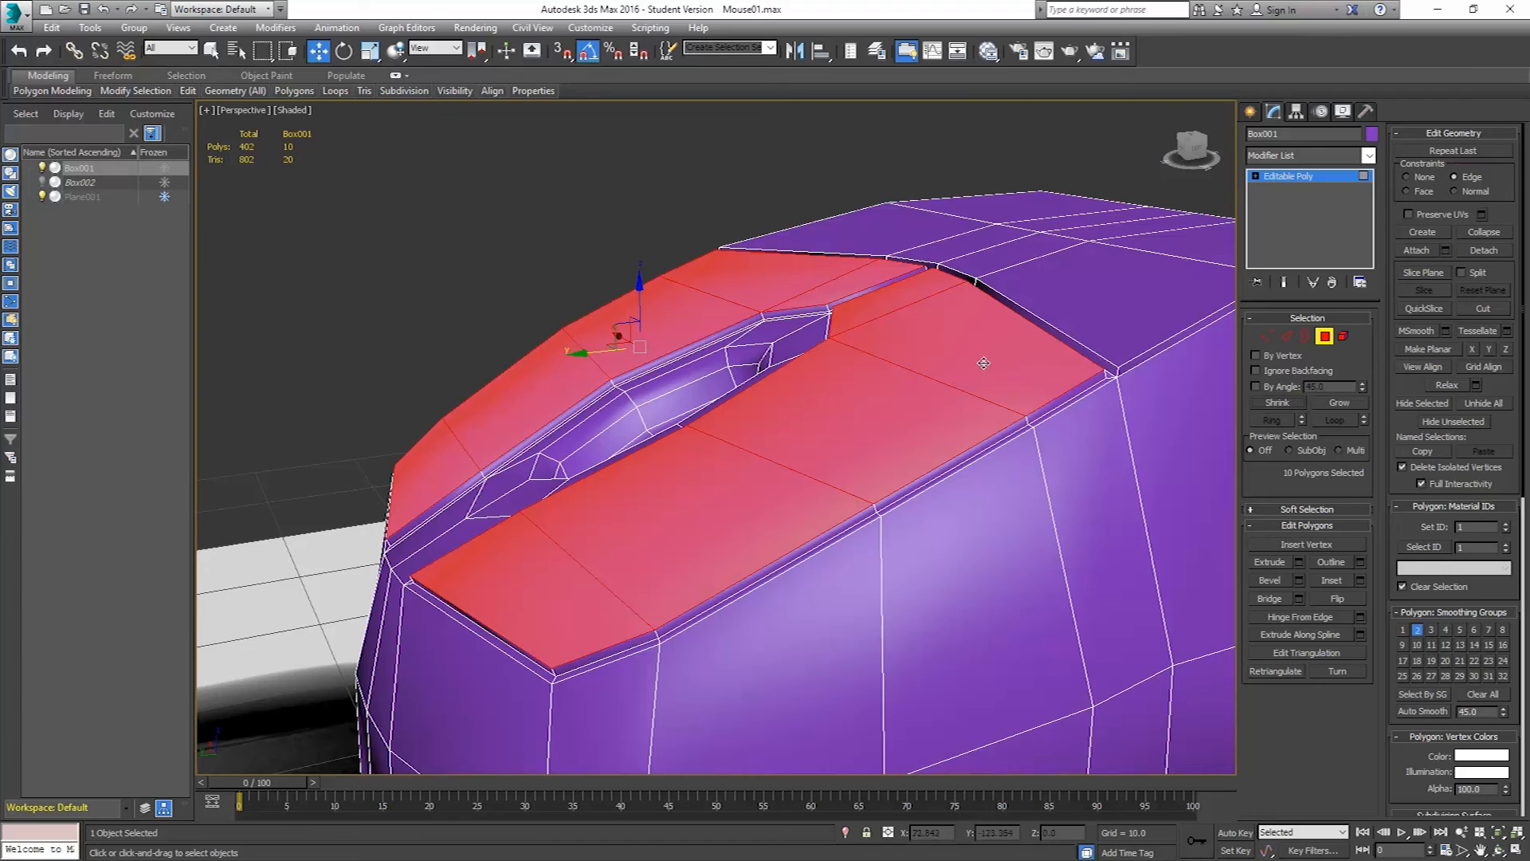
{"action": "left_click", "coordinate": [1418, 631]}
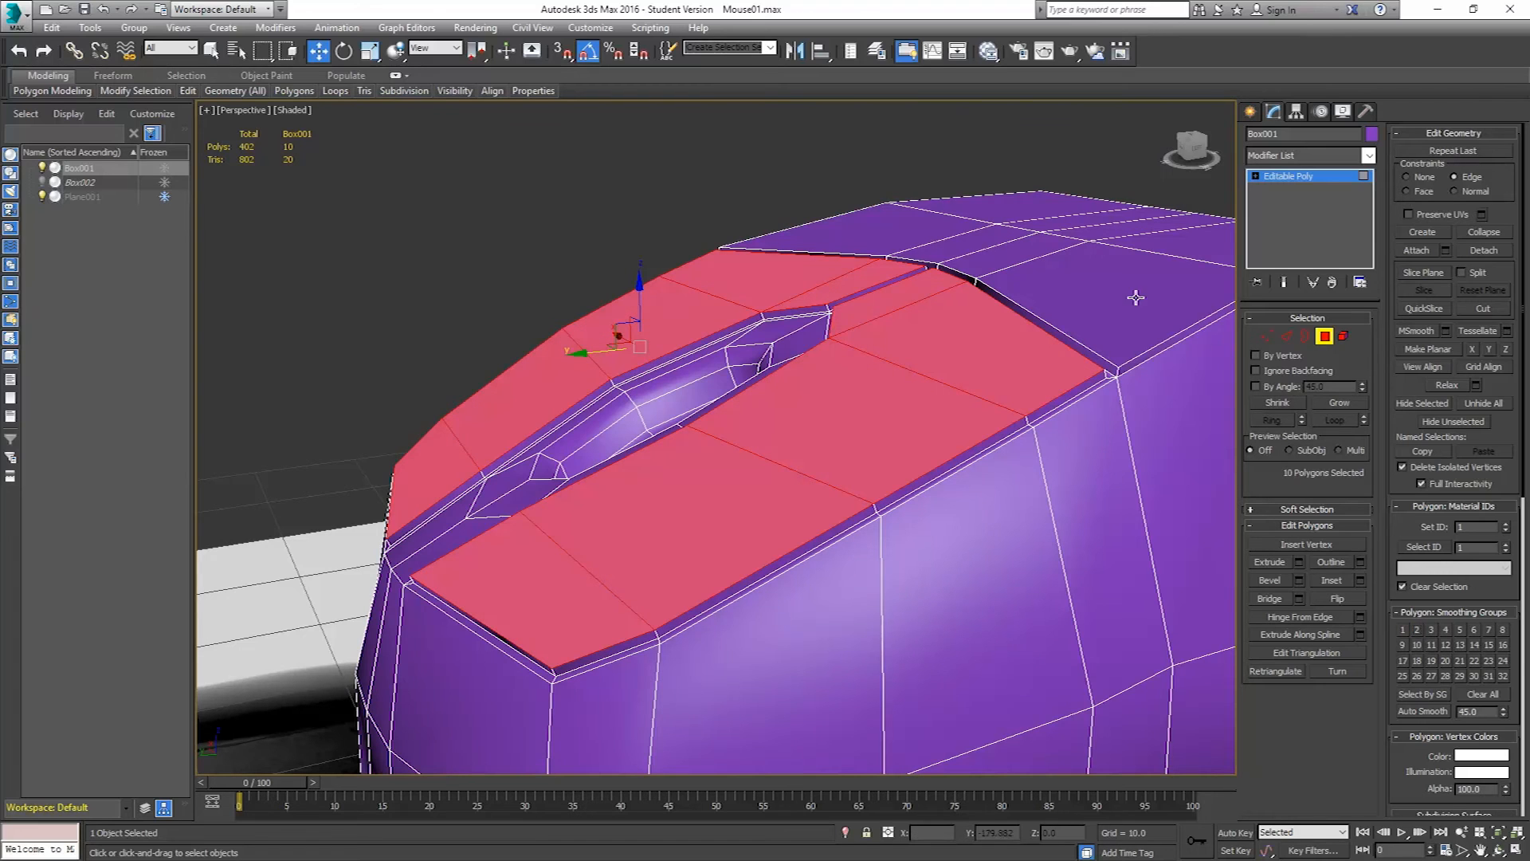
{"action": "left_click", "coordinate": [1430, 631]}
- Select the four floor polygons of the wheel recess and grow the selection twice to cover all twenty recess polygons
{"action": "middle_click_drag", "start_coordinate": [734, 426], "coordinate": [772, 427], "text": "alt"}
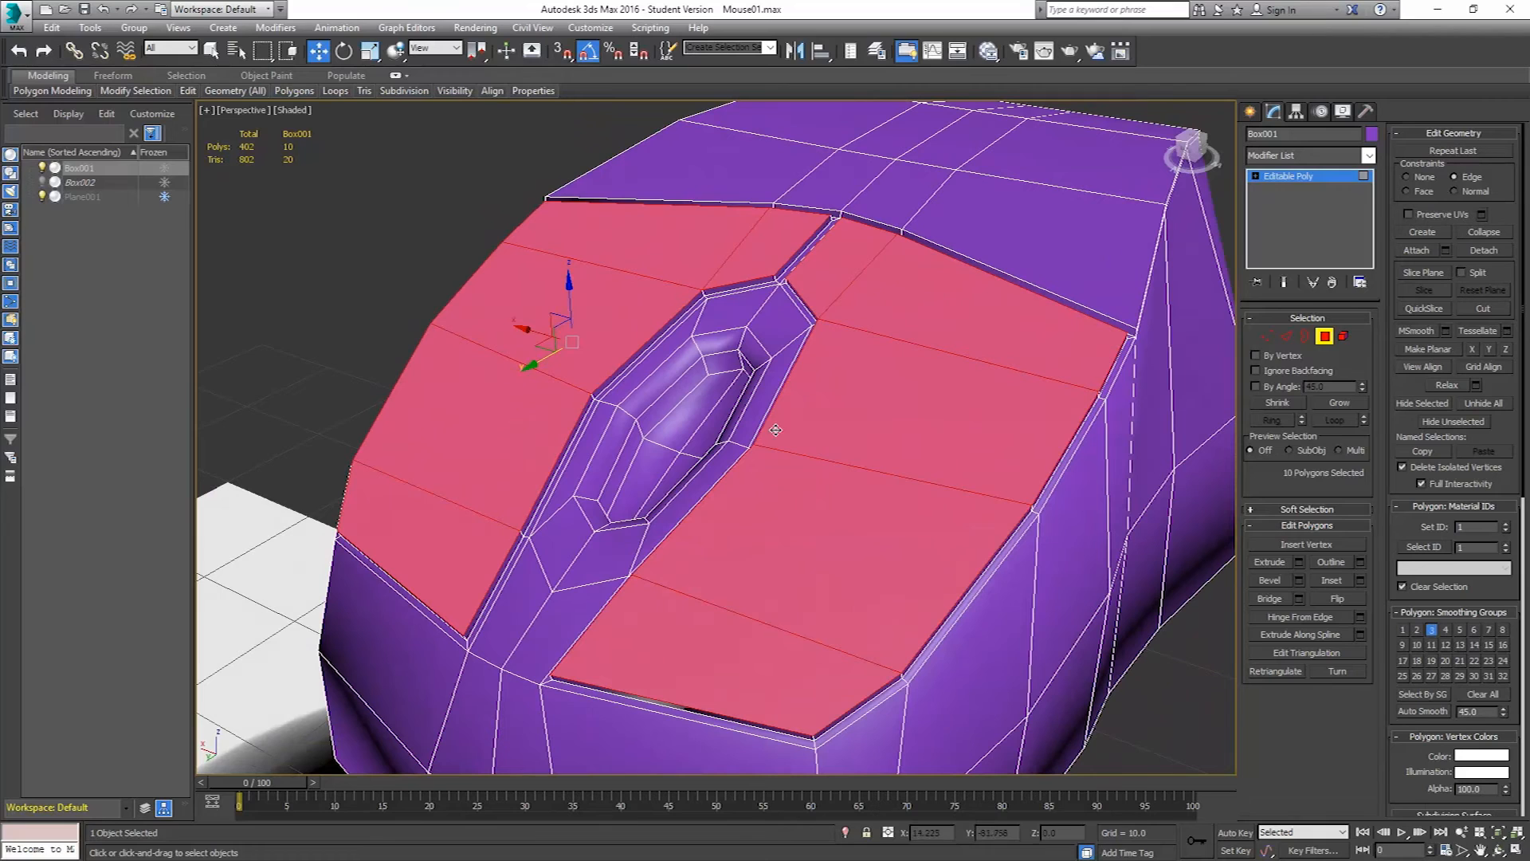
{"action": "left_click", "coordinate": [712, 405]}
{"action": "left_click", "coordinate": [714, 421], "text": "ctrl"}
{"action": "left_click", "coordinate": [687, 465], "text": "ctrl"}
{"action": "left_click", "coordinate": [646, 458], "text": "ctrl"}
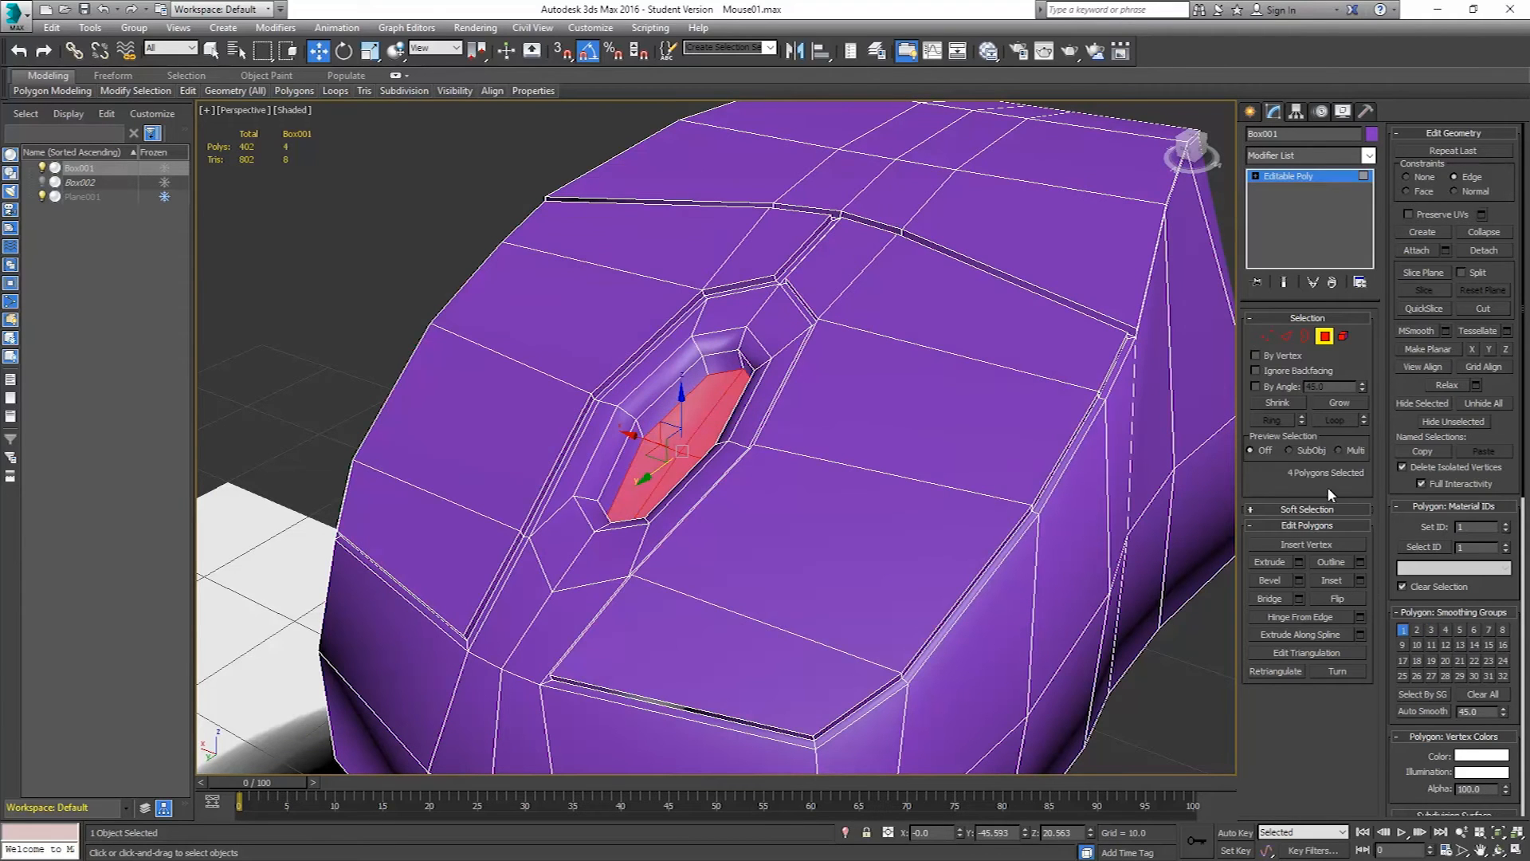
{"action": "left_click", "coordinate": [1340, 403]}
{"action": "left_click", "coordinate": [1340, 403]}
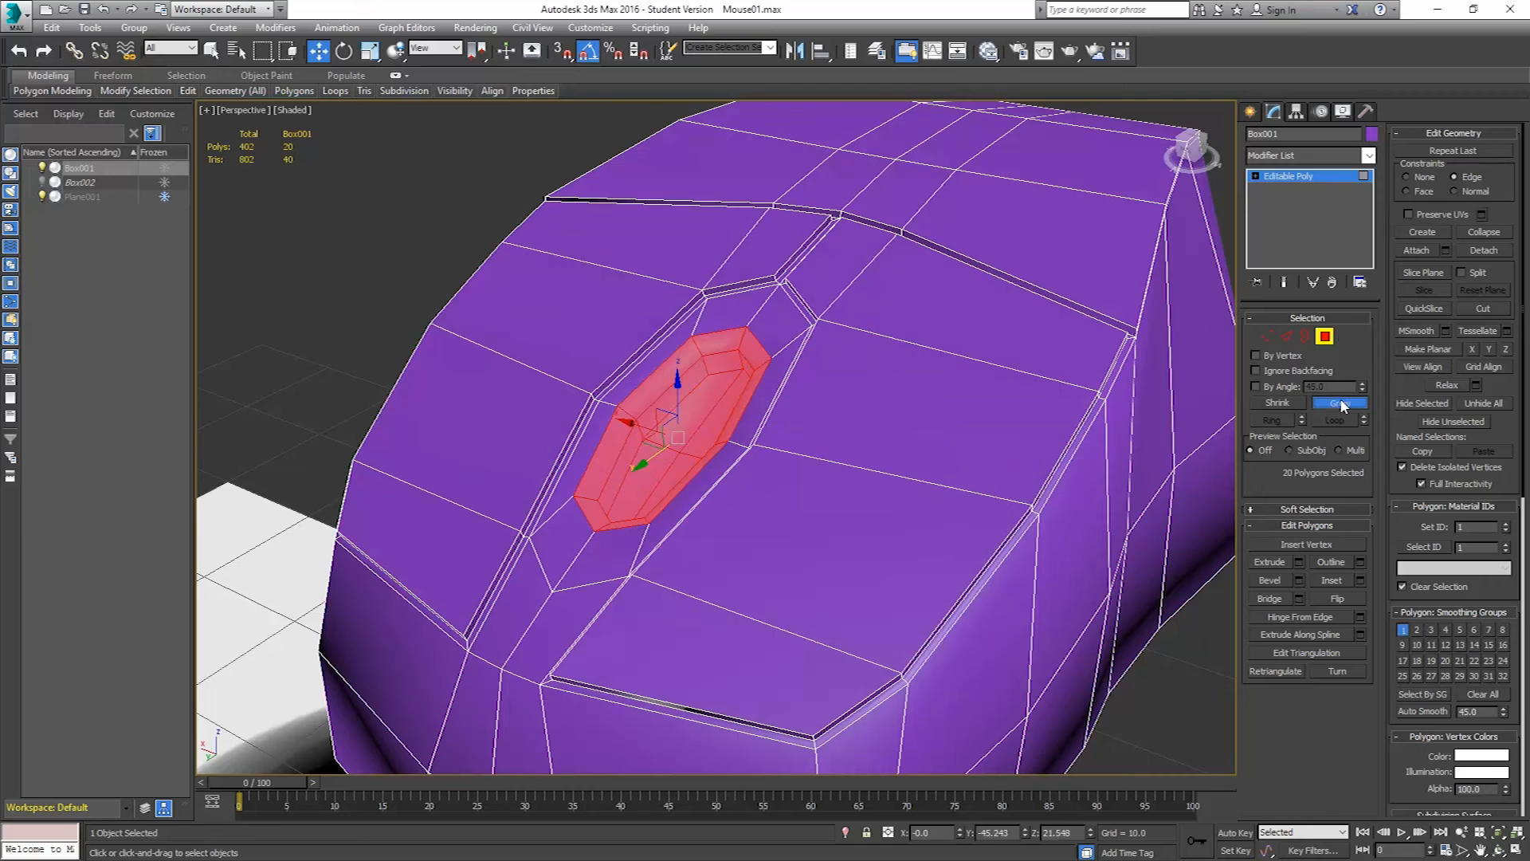
- Assign smoothing group 4 to the selected wheel recess polygons in place of group 1
{"action": "middle_click_drag", "start_coordinate": [842, 362], "coordinate": [708, 356], "text": "alt"}
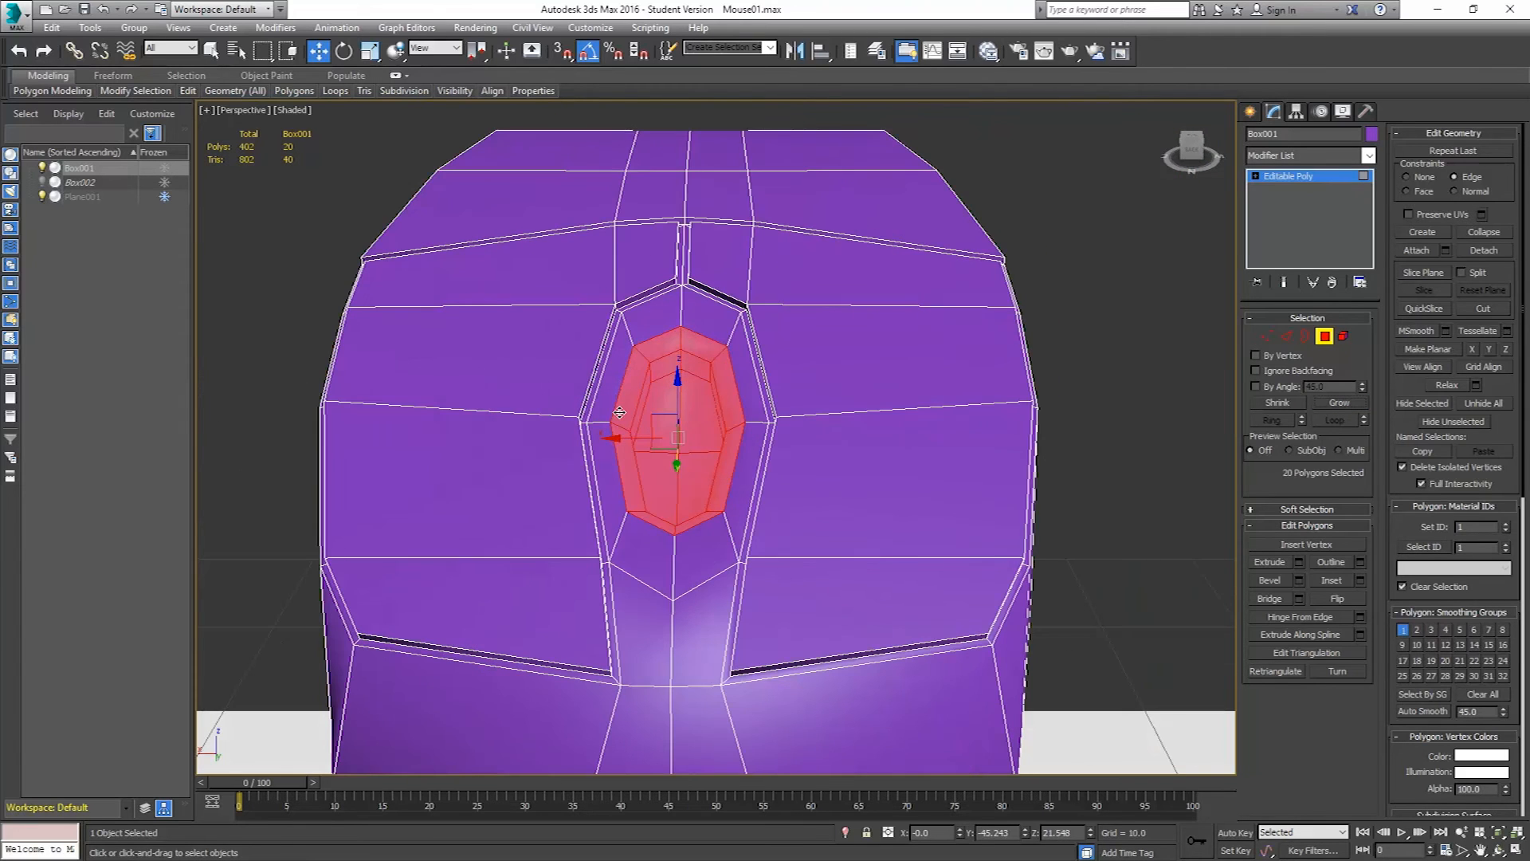
{"action": "left_click", "coordinate": [1403, 630]}
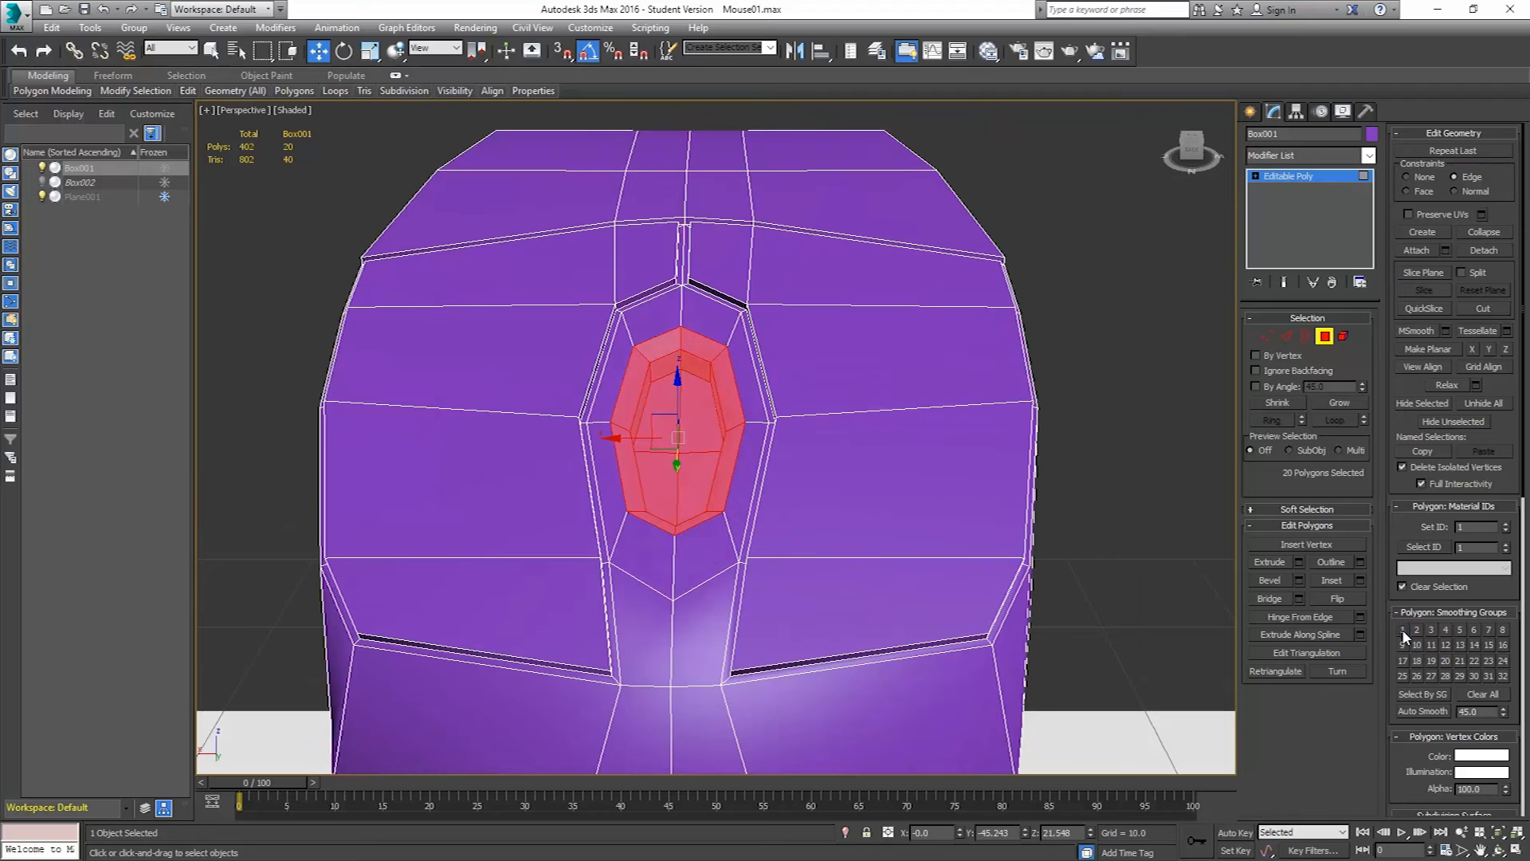
{"action": "left_click", "coordinate": [1446, 630]}
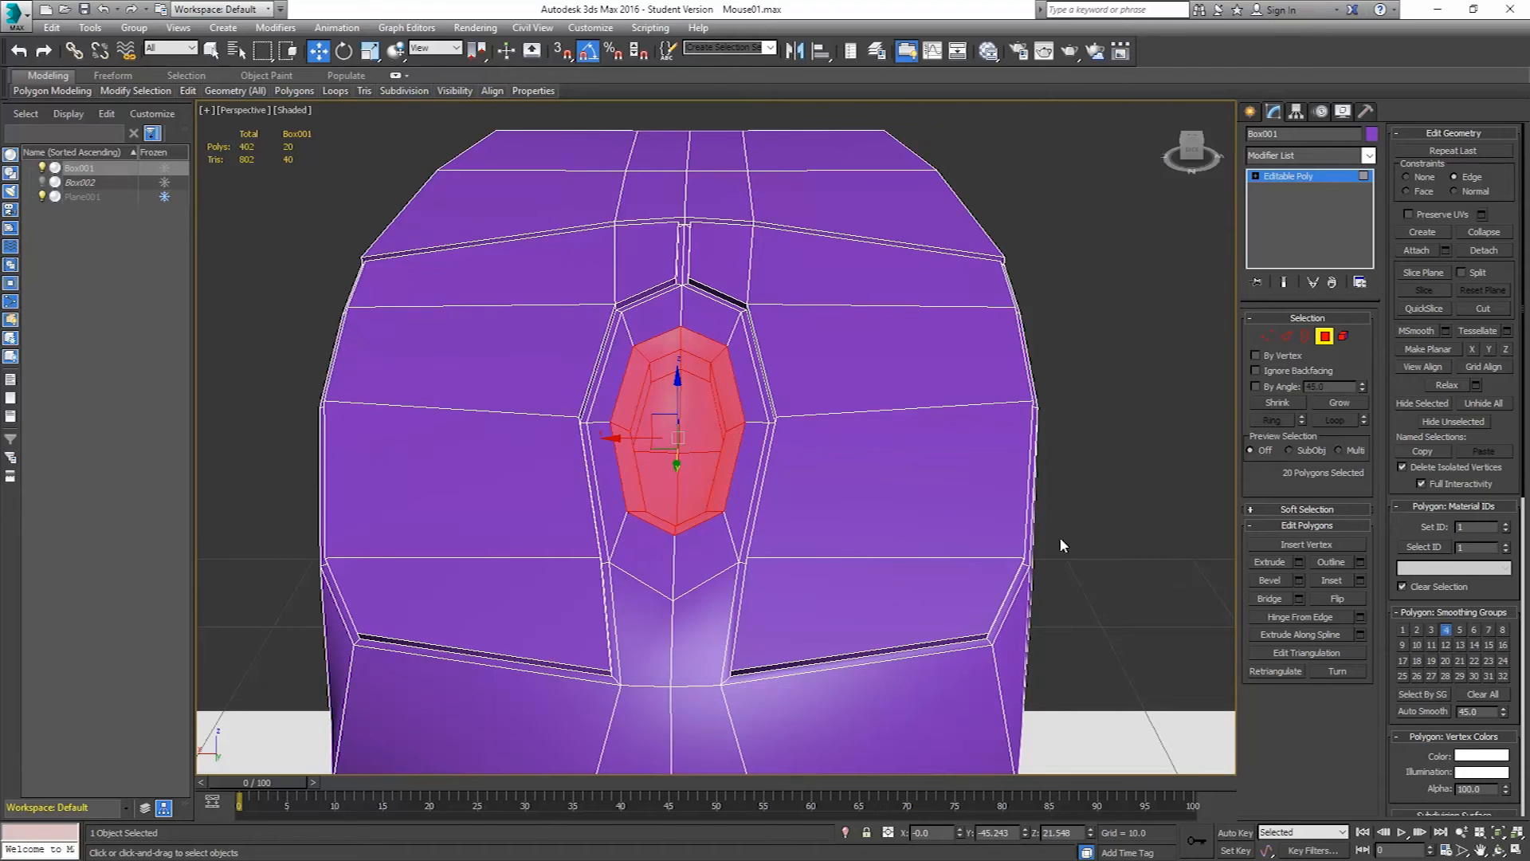
- Shrink the recess selection to the twelve inner polygons for smoothing group 5, and to the four floor polygons for group 6, replacing their previous groups
{"action": "left_click", "coordinate": [1284, 404]}
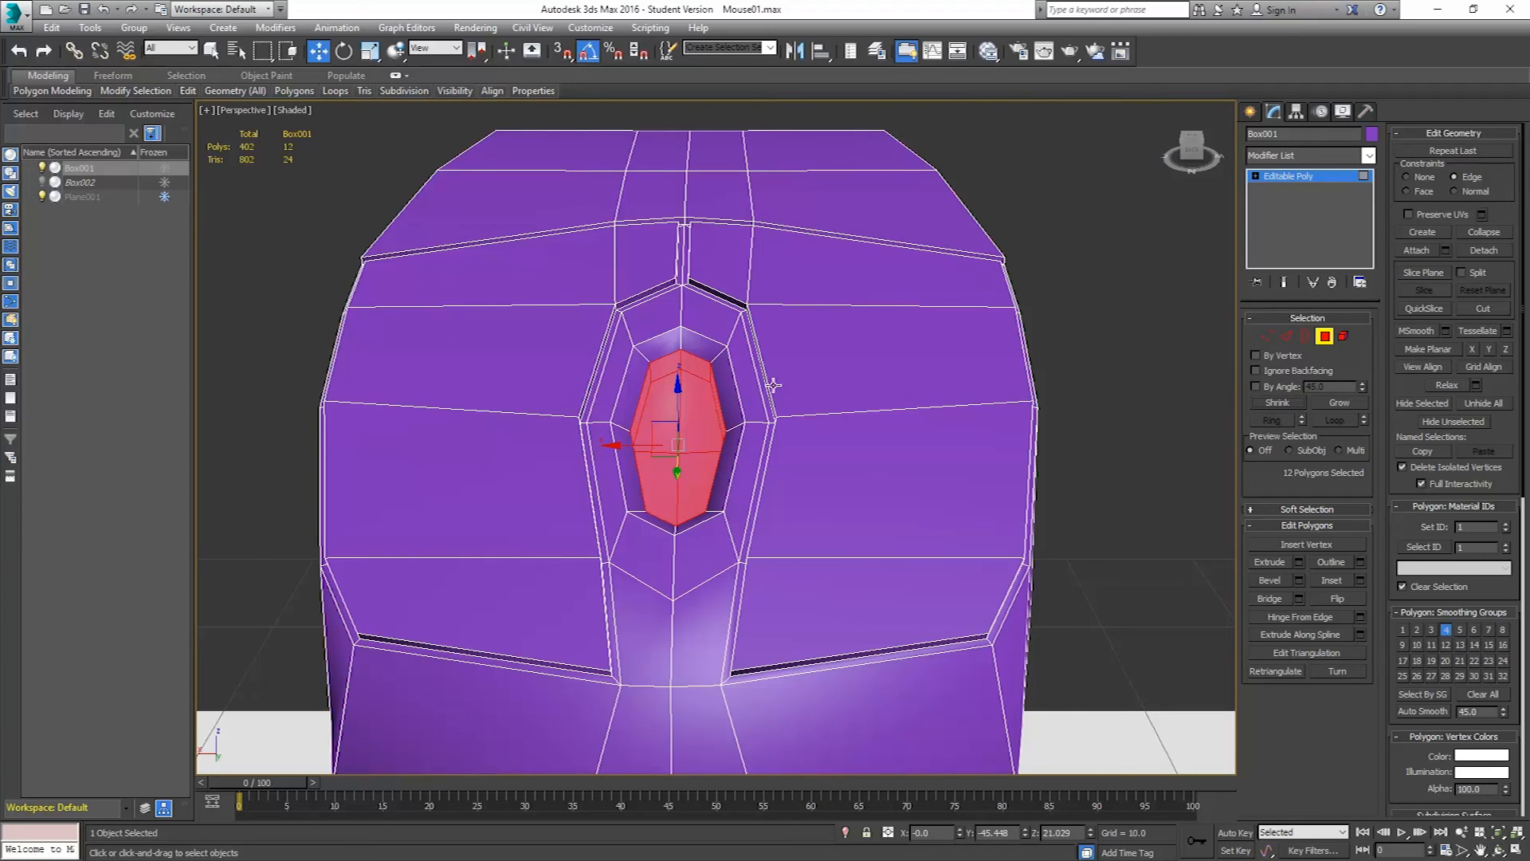
{"action": "left_click", "coordinate": [1447, 630]}
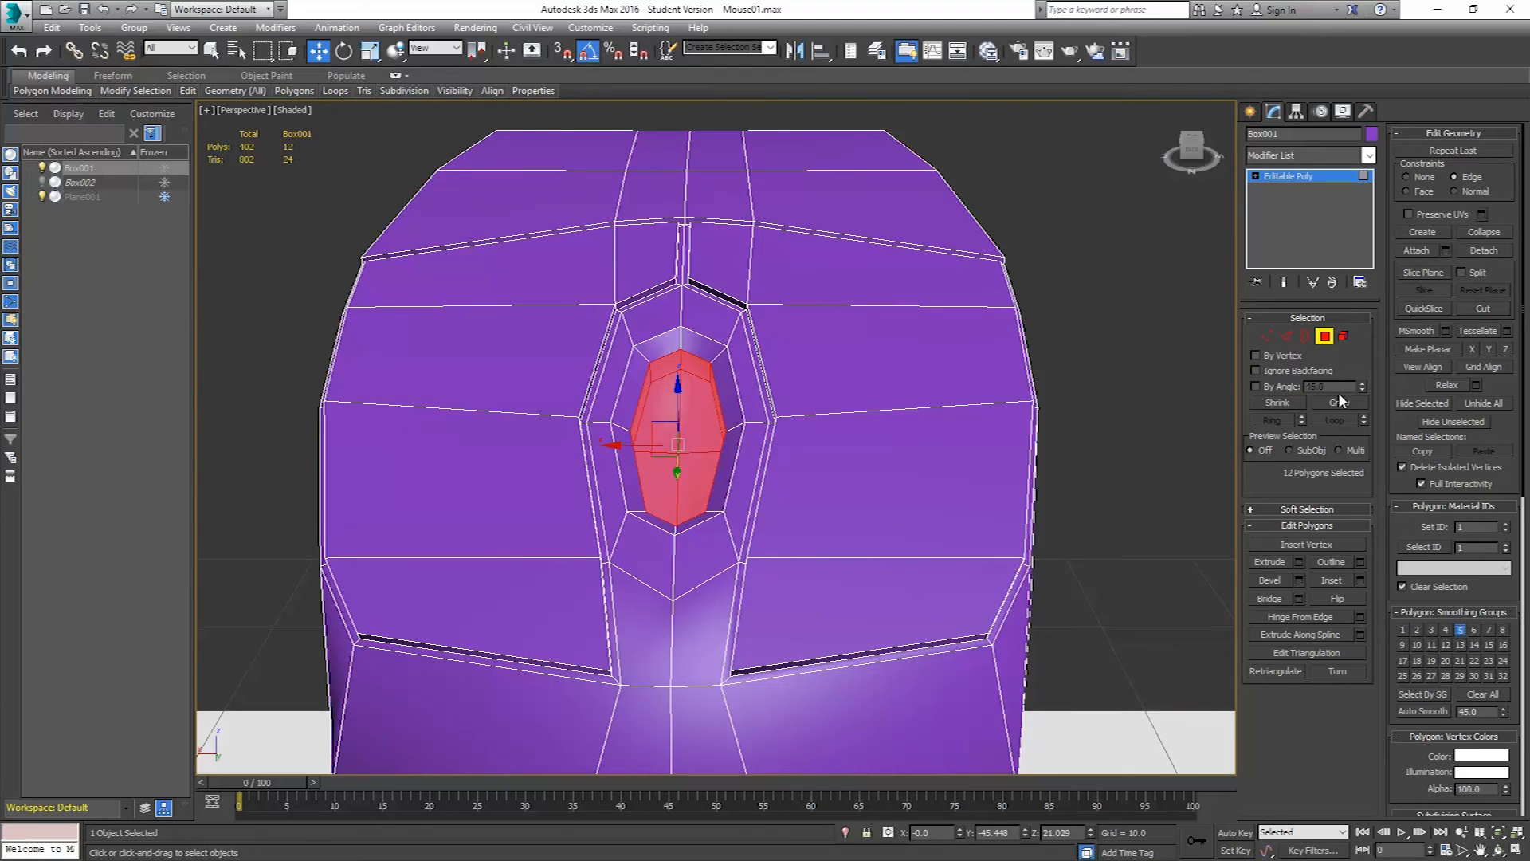
{"action": "left_click", "coordinate": [1264, 404]}
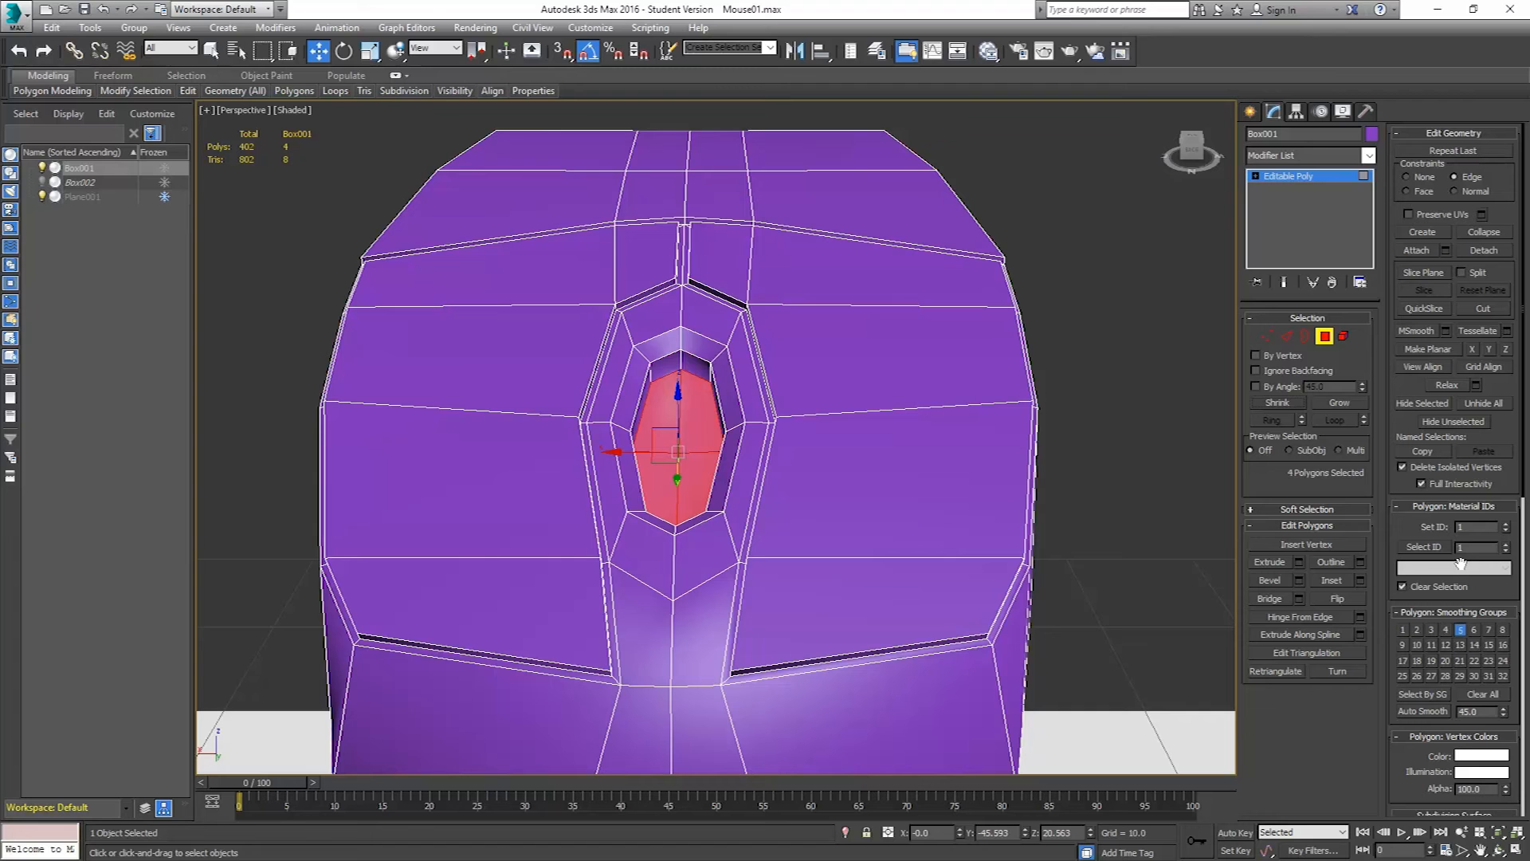
{"action": "left_click", "coordinate": [1463, 631]}
- Select only the 32 underside polygons of the mouse body from the Left view, deselecting the side walls
{"action": "middle_click_drag", "start_coordinate": [957, 580], "coordinate": [952, 454], "text": "alt"}
{"action": "scroll", "coordinate": [947, 454], "scroll_direction": "down", "scroll_amount": 5}
{"action": "middle_click_drag", "start_coordinate": [940, 549], "coordinate": [929, 557], "text": "alt"}
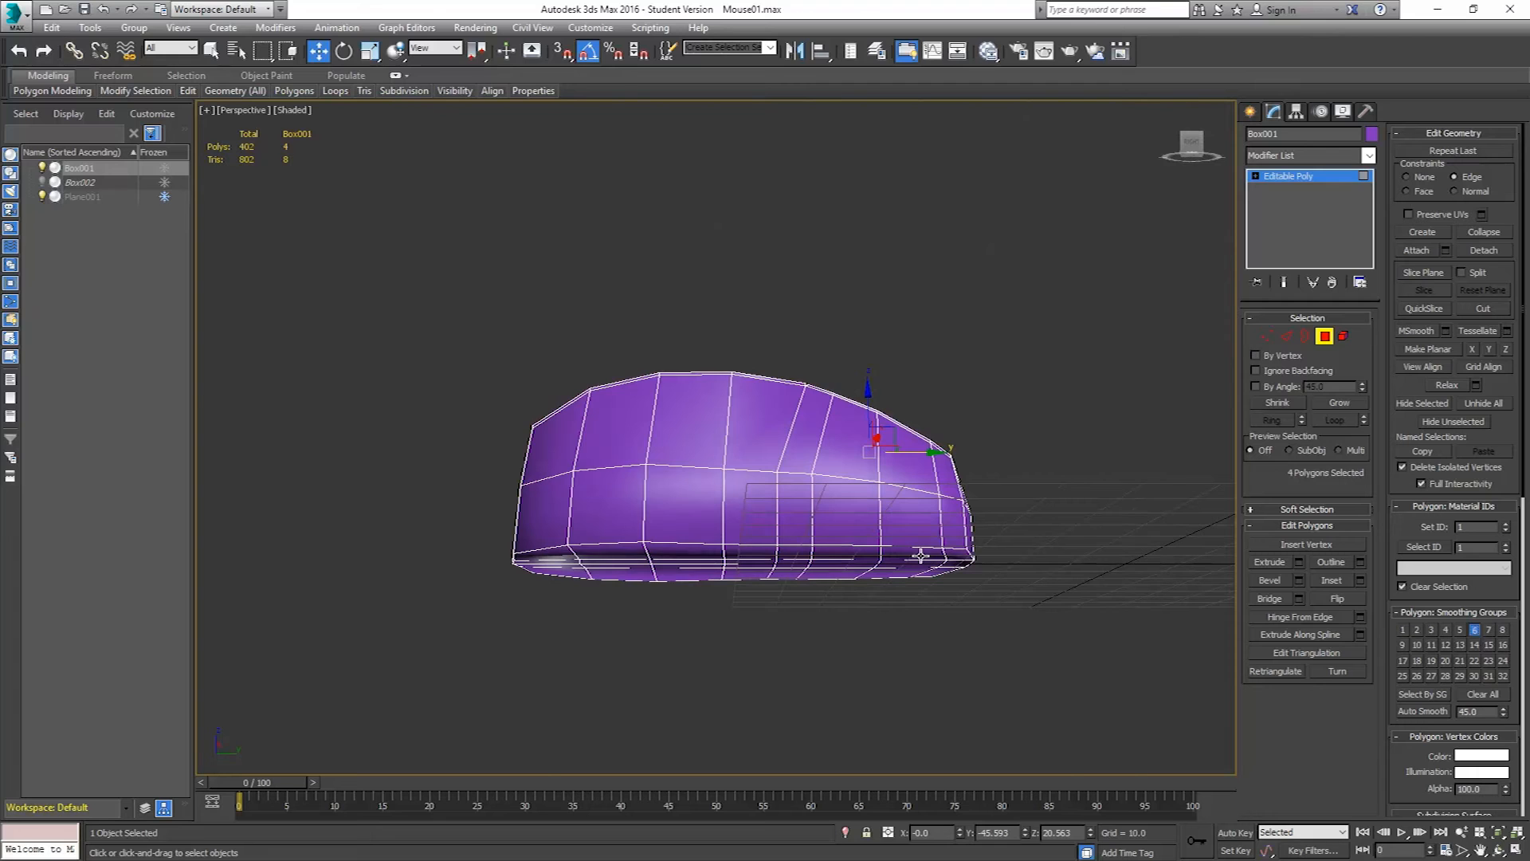
{"action": "key", "text": "l"}
{"action": "middle_click_drag", "start_coordinate": [973, 506], "coordinate": [672, 513]}
{"action": "scroll", "coordinate": [672, 514], "scroll_direction": "down", "scroll_amount": 2}
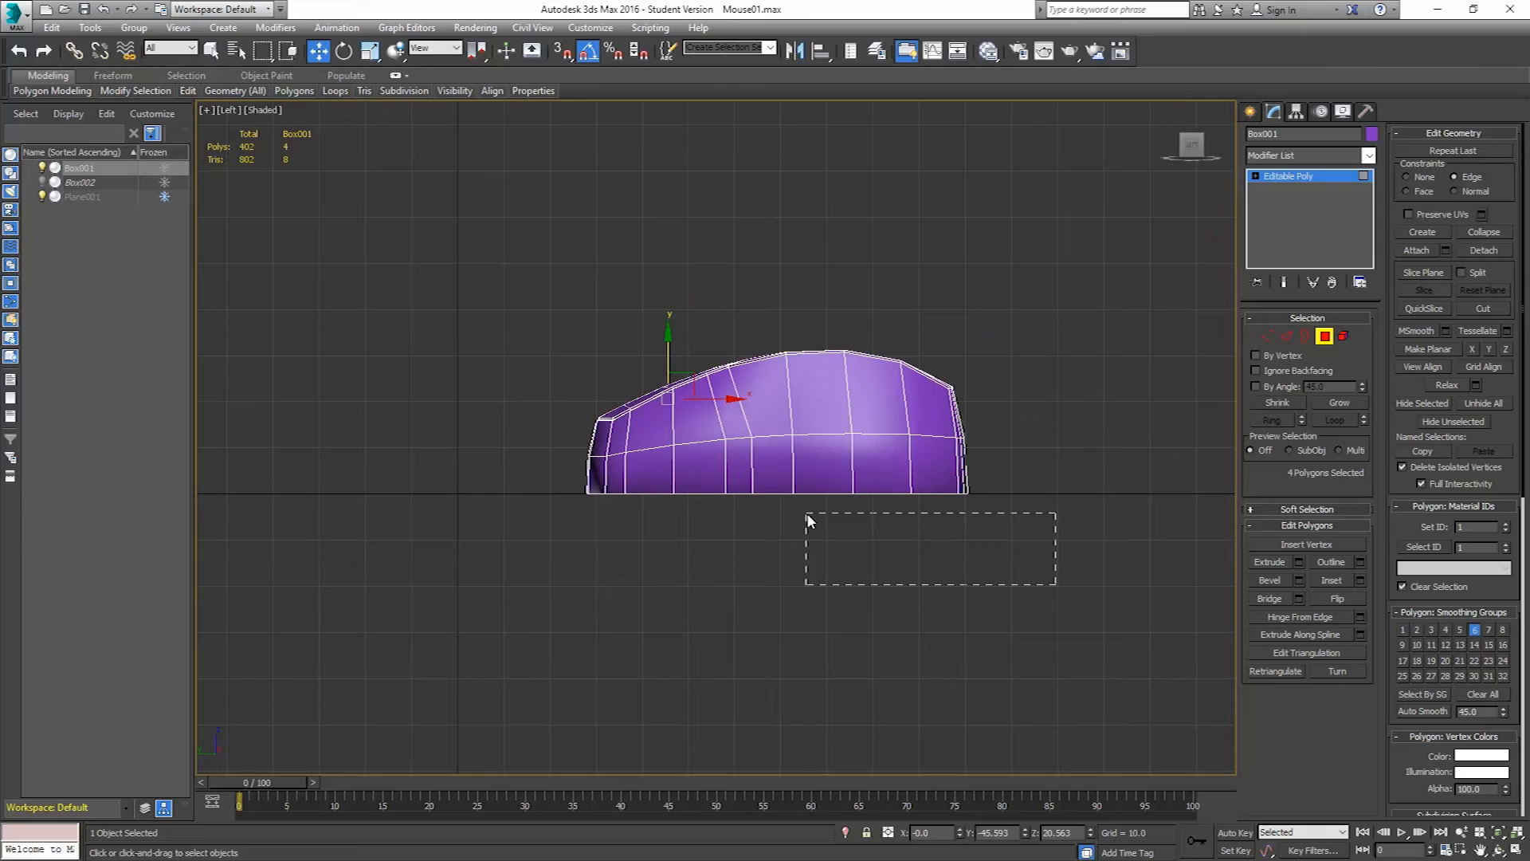
{"action": "left_click_drag", "start_coordinate": [741, 514], "coordinate": [532, 486]}
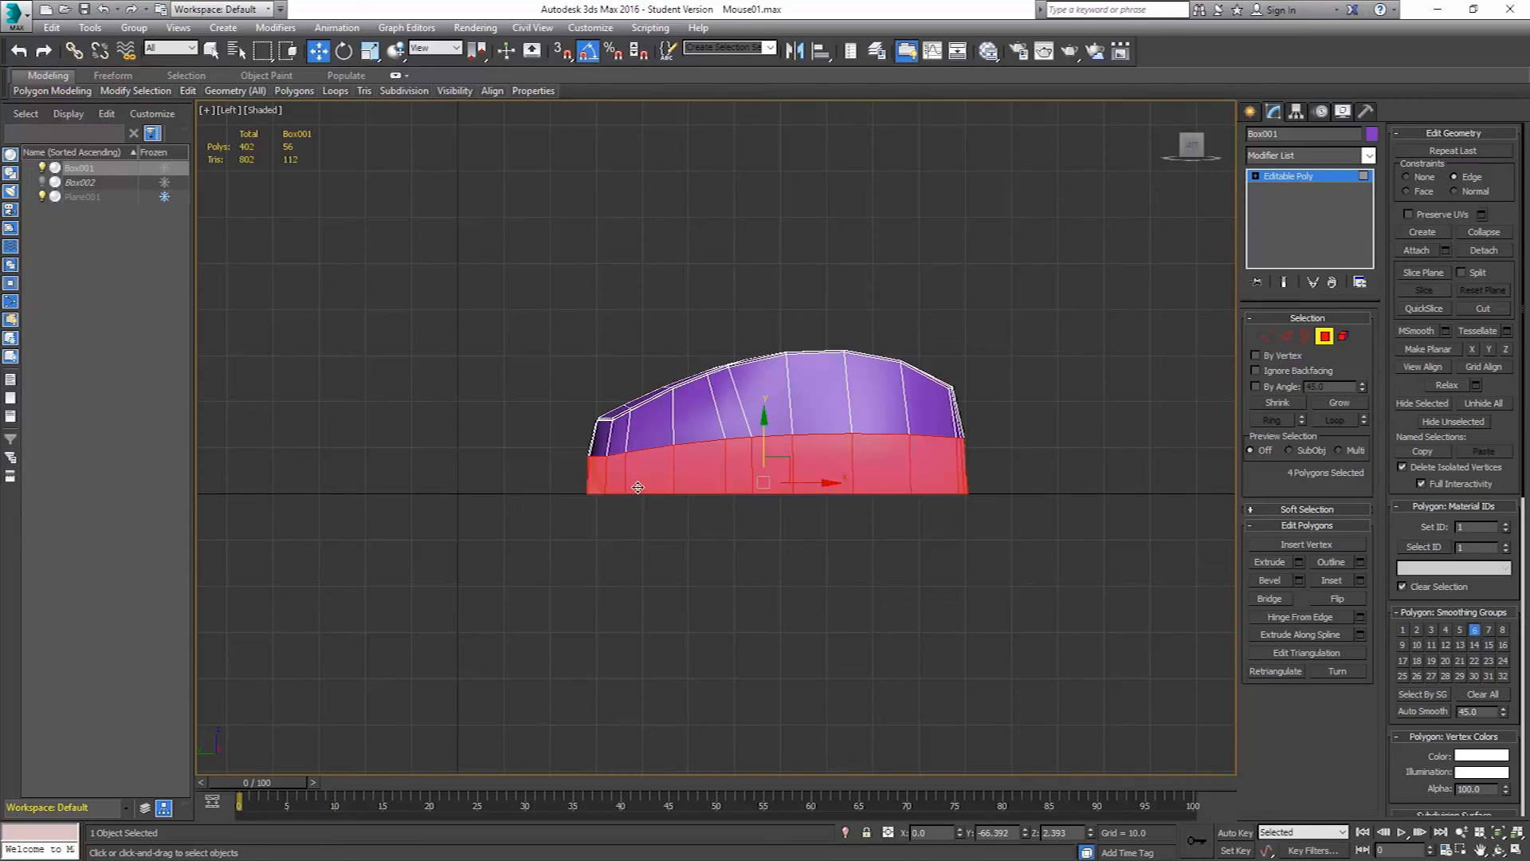
{"action": "left_click_drag", "start_coordinate": [497, 312], "coordinate": [1136, 506]}
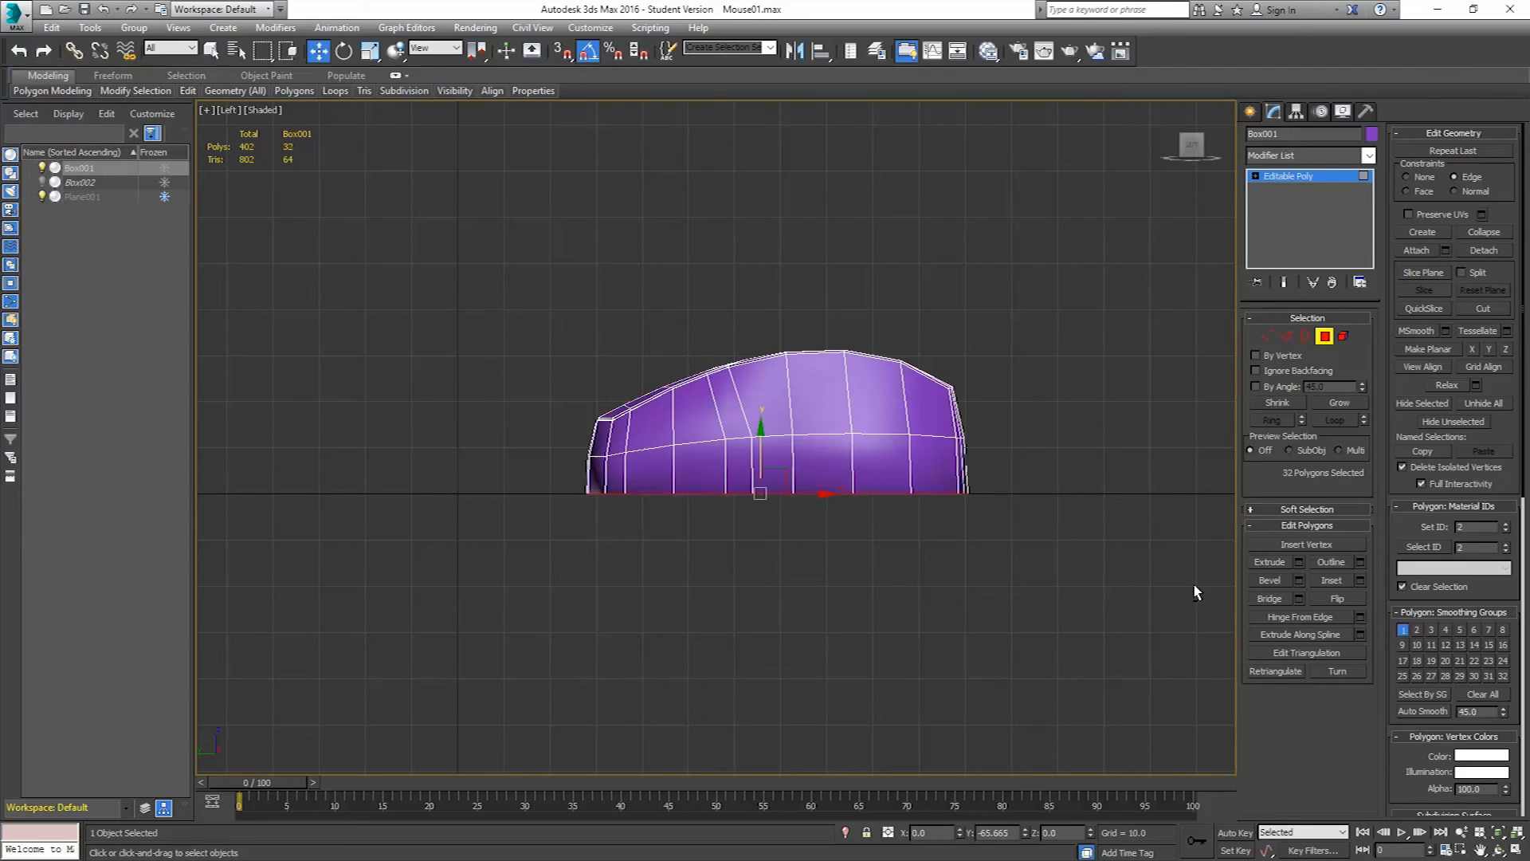
{"action": "key", "text": "p"}
{"action": "middle_click_drag", "start_coordinate": [844, 539], "coordinate": [898, 546], "text": "alt"}
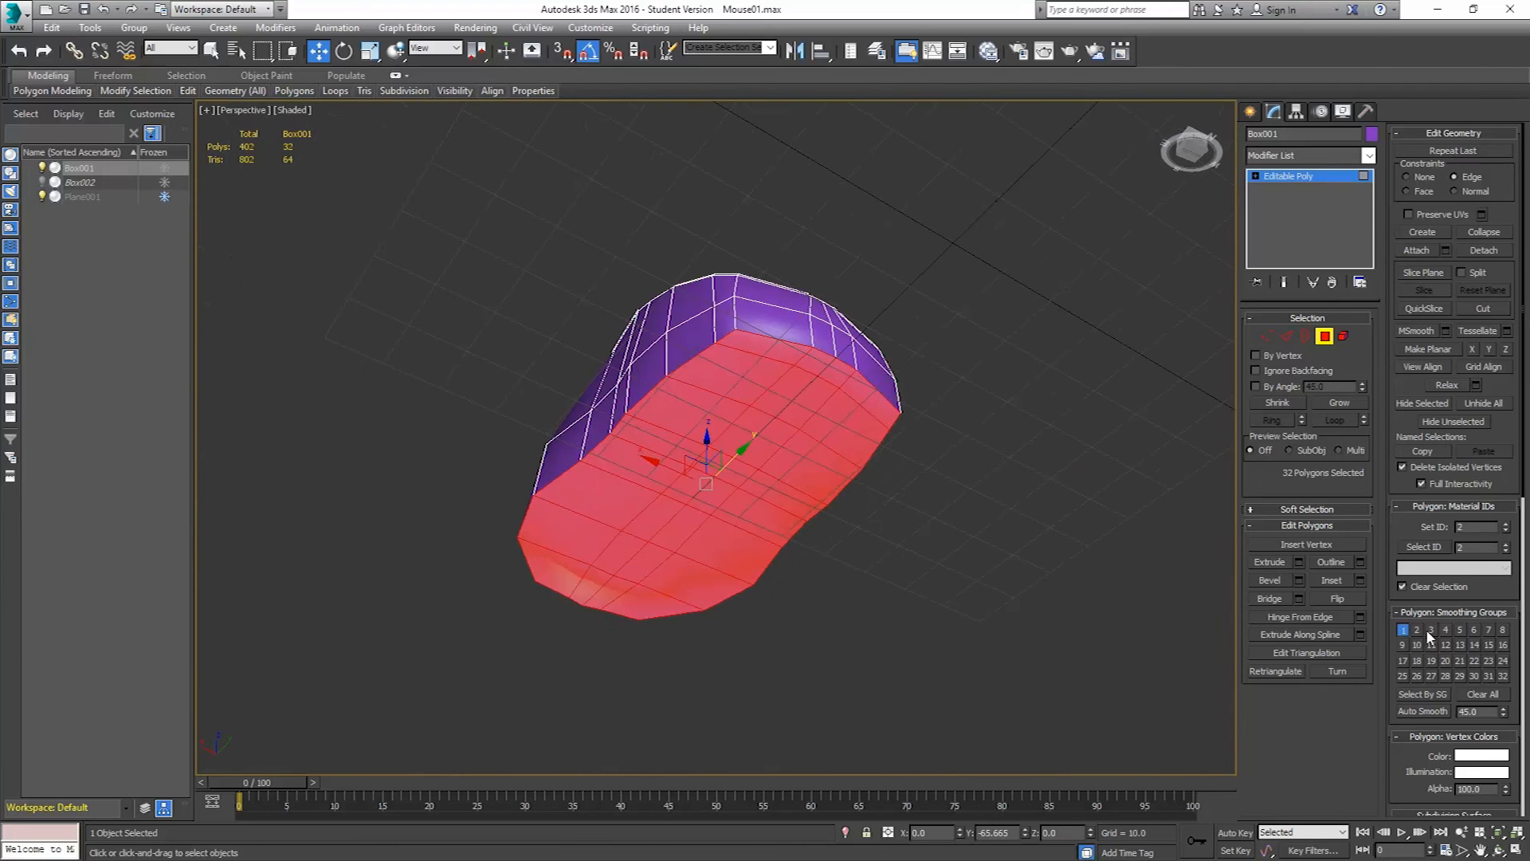
- Assign smoothing group 7 to the underside polygons in place of group 1
{"action": "left_click", "coordinate": [1403, 630]}
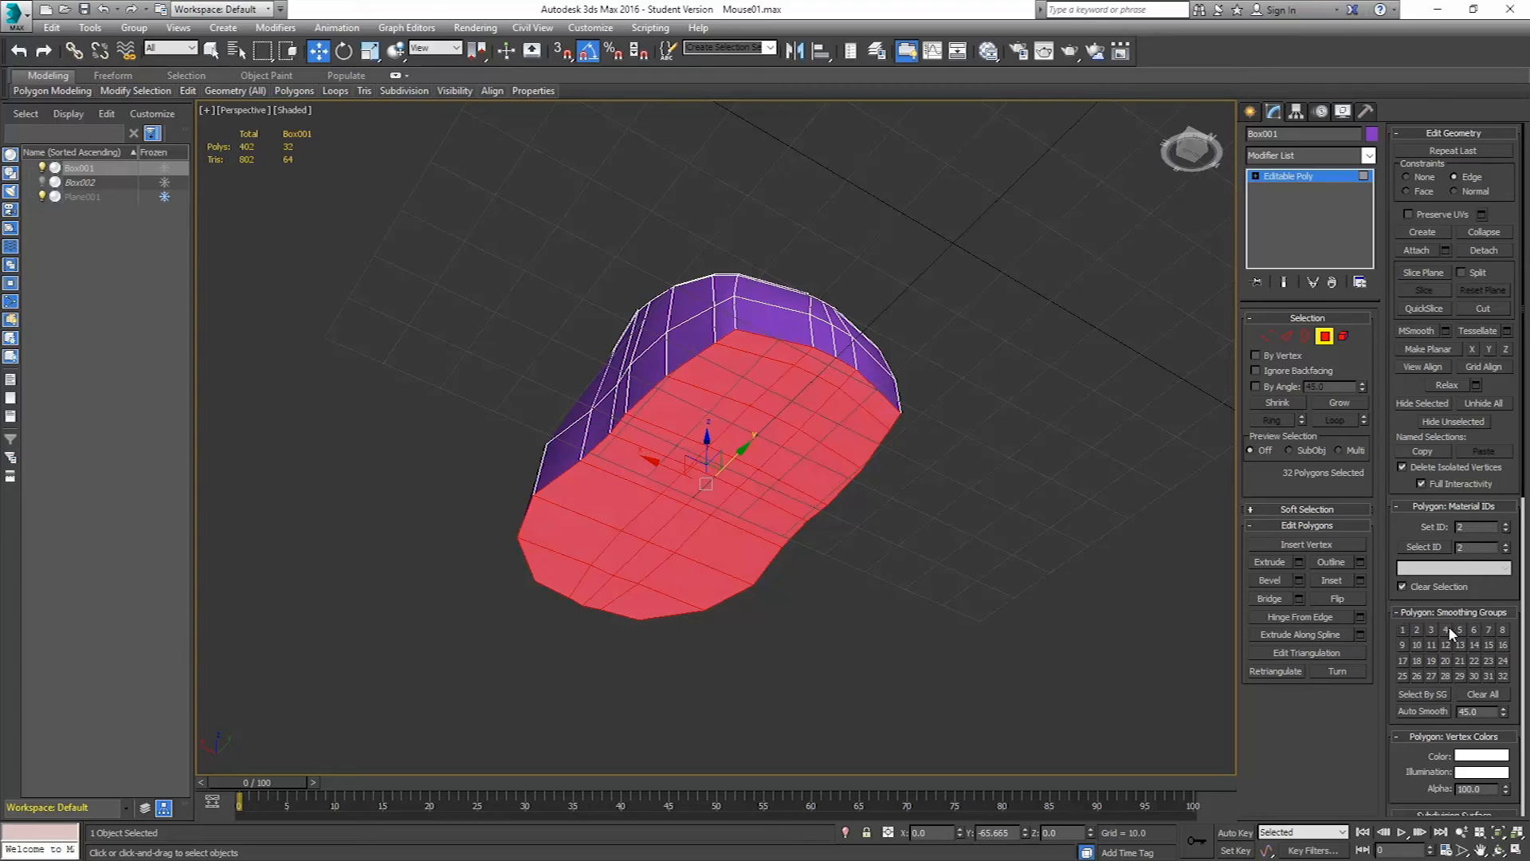
{"action": "left_click", "coordinate": [1489, 629]}
{"action": "middle_click_drag", "start_coordinate": [904, 421], "coordinate": [727, 514], "text": "alt"}
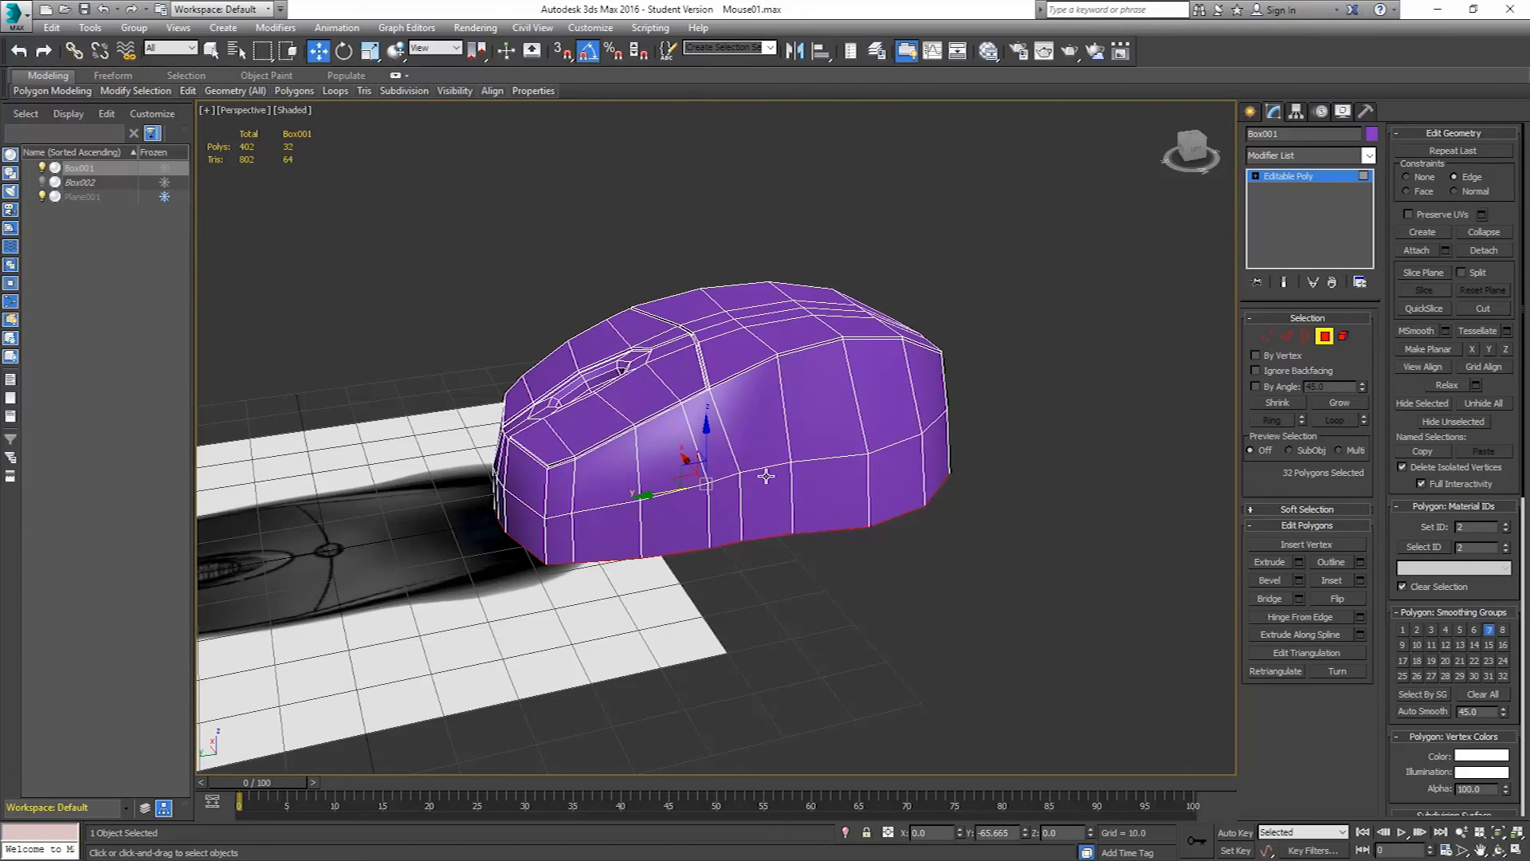
- Leave polygon editing, apply a TurboSmooth modifier to the mouse body and enable its separation by smoothing groups
{"action": "middle_click_drag", "start_coordinate": [766, 476], "coordinate": [803, 465], "text": "alt"}
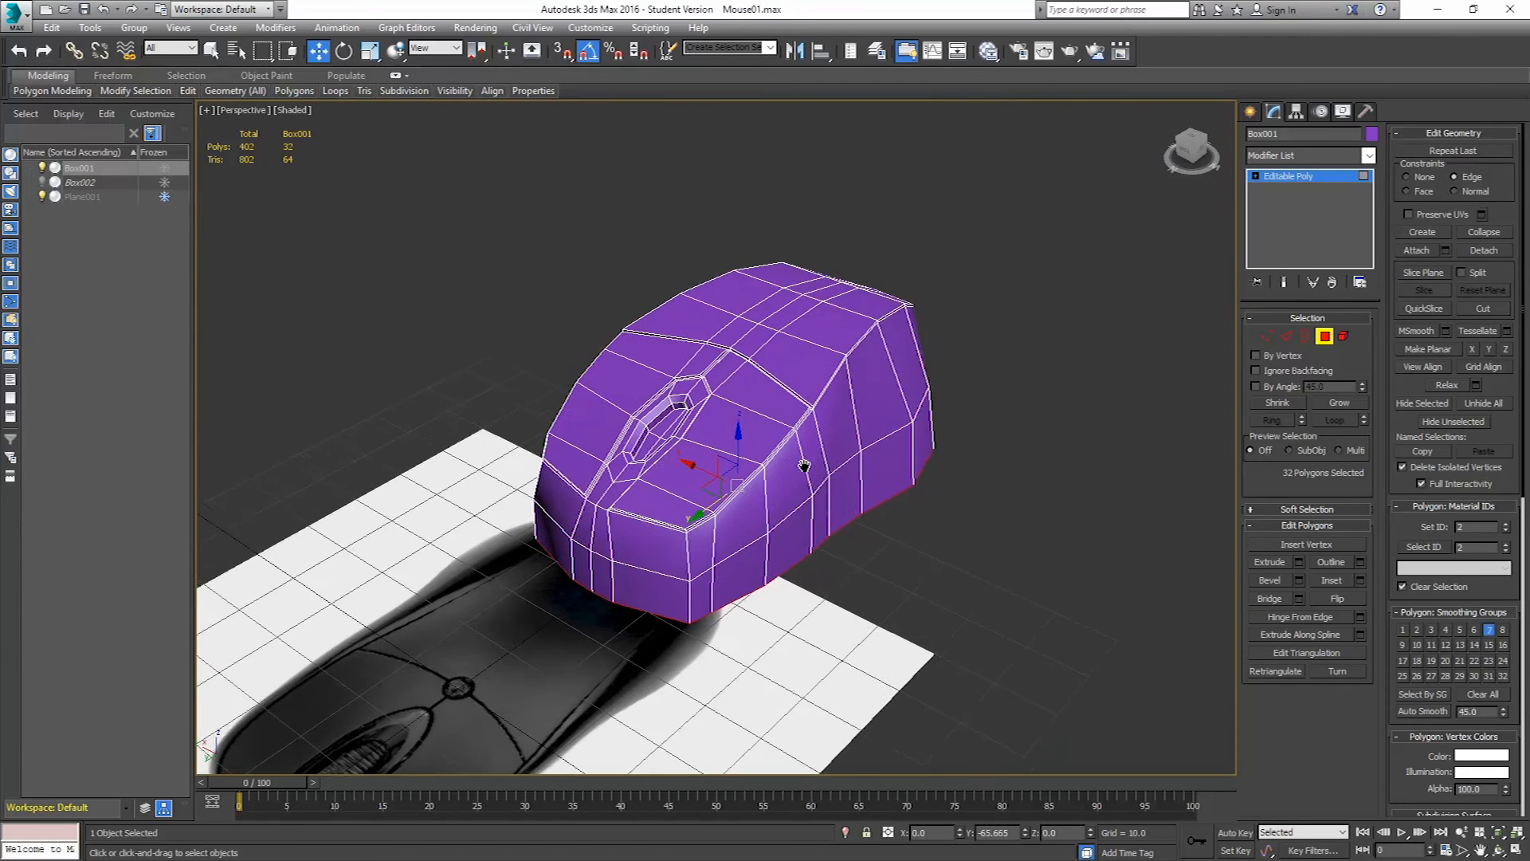
{"action": "scroll", "coordinate": [803, 466], "scroll_direction": "up", "scroll_amount": 5}
{"action": "left_click", "coordinate": [1323, 336]}
{"action": "left_click", "coordinate": [1369, 156]}
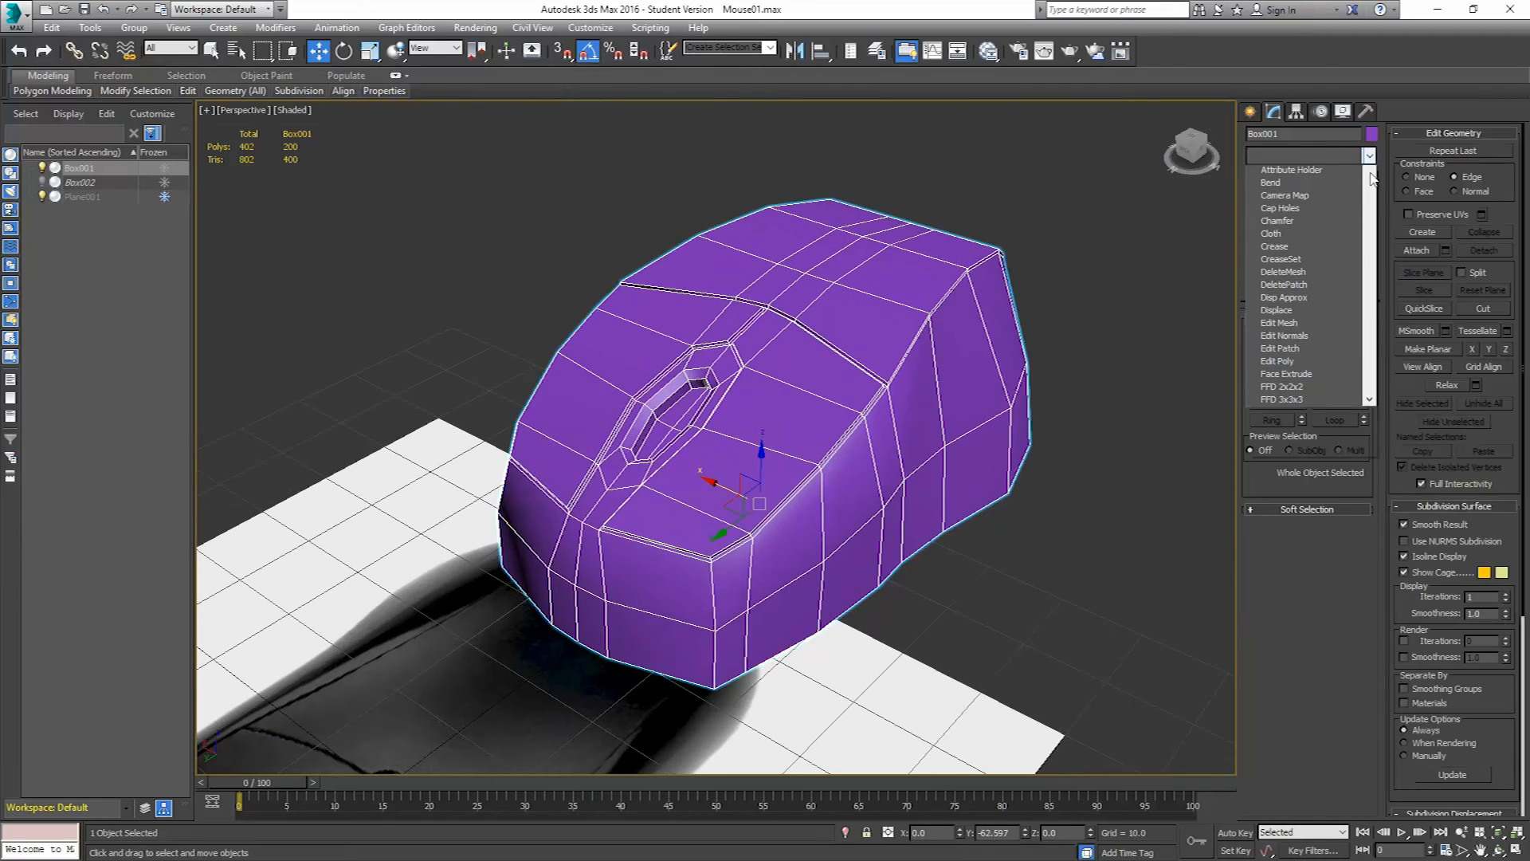
{"action": "left_click_drag", "start_coordinate": [1372, 177], "coordinate": [1375, 559]}
{"action": "left_click", "coordinate": [1289, 465]}
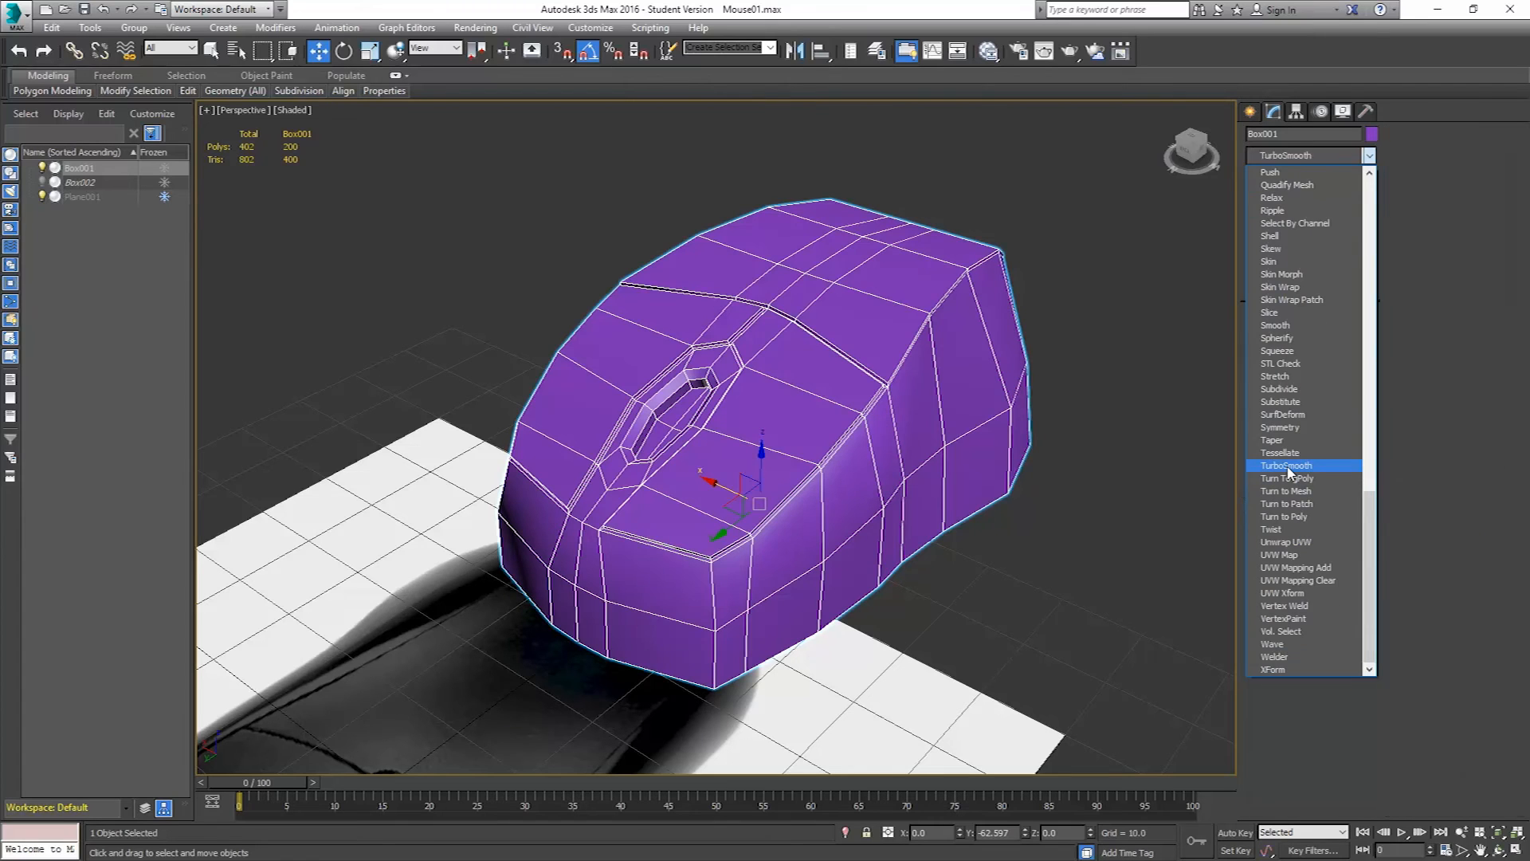
{"action": "middle_click_drag", "start_coordinate": [787, 351], "coordinate": [799, 397], "text": "alt"}
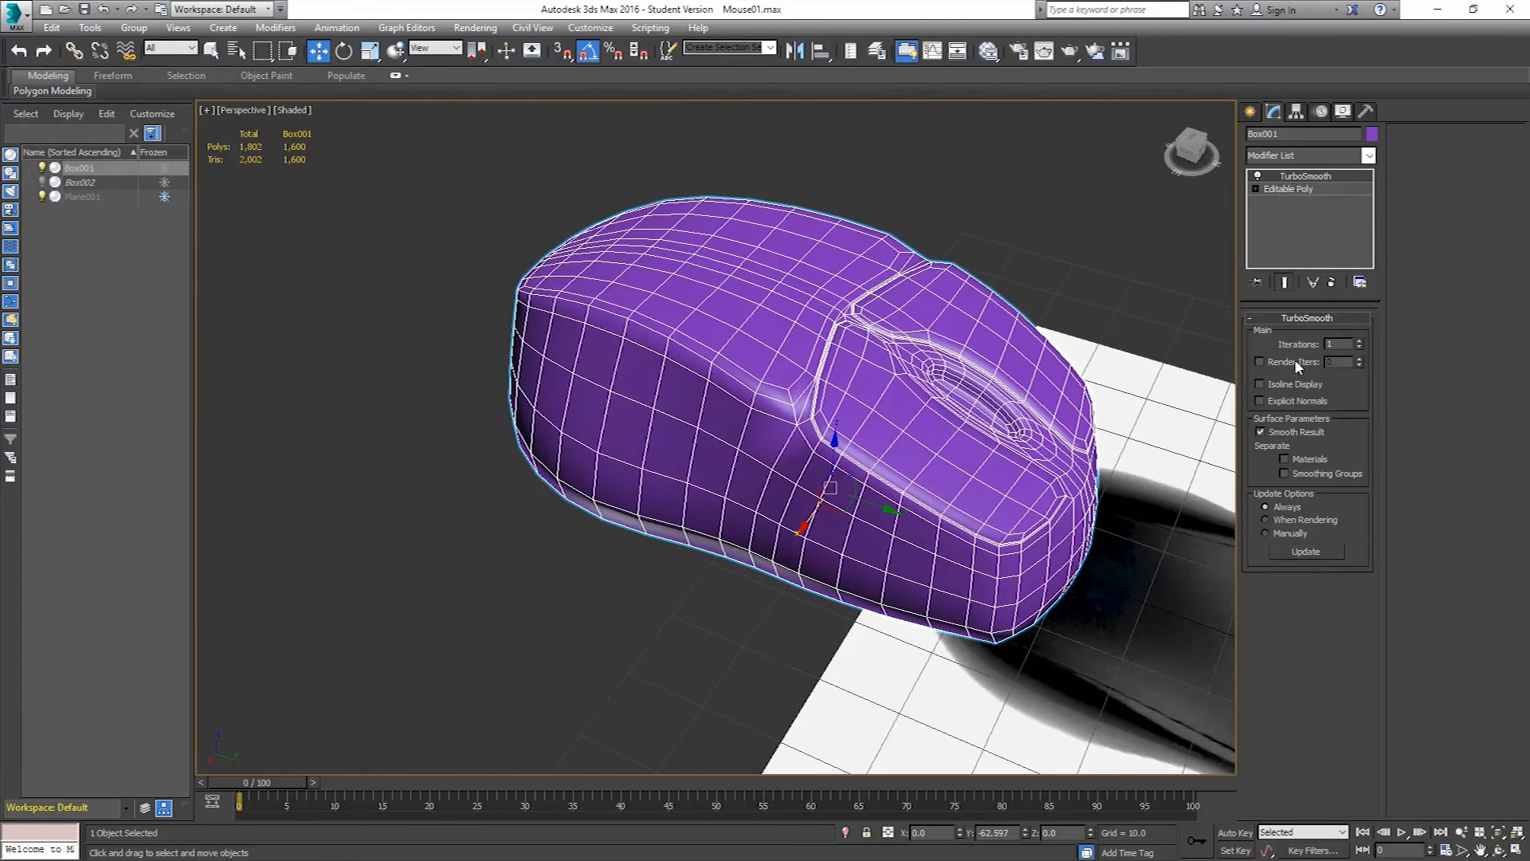
{"action": "left_click", "coordinate": [1285, 474]}
- Examine the smoothed mouse's button seams, side corner and wheel recess up close, with and without the wireframe edges
{"action": "middle_click_drag", "start_coordinate": [1012, 471], "coordinate": [753, 365], "text": "alt"}
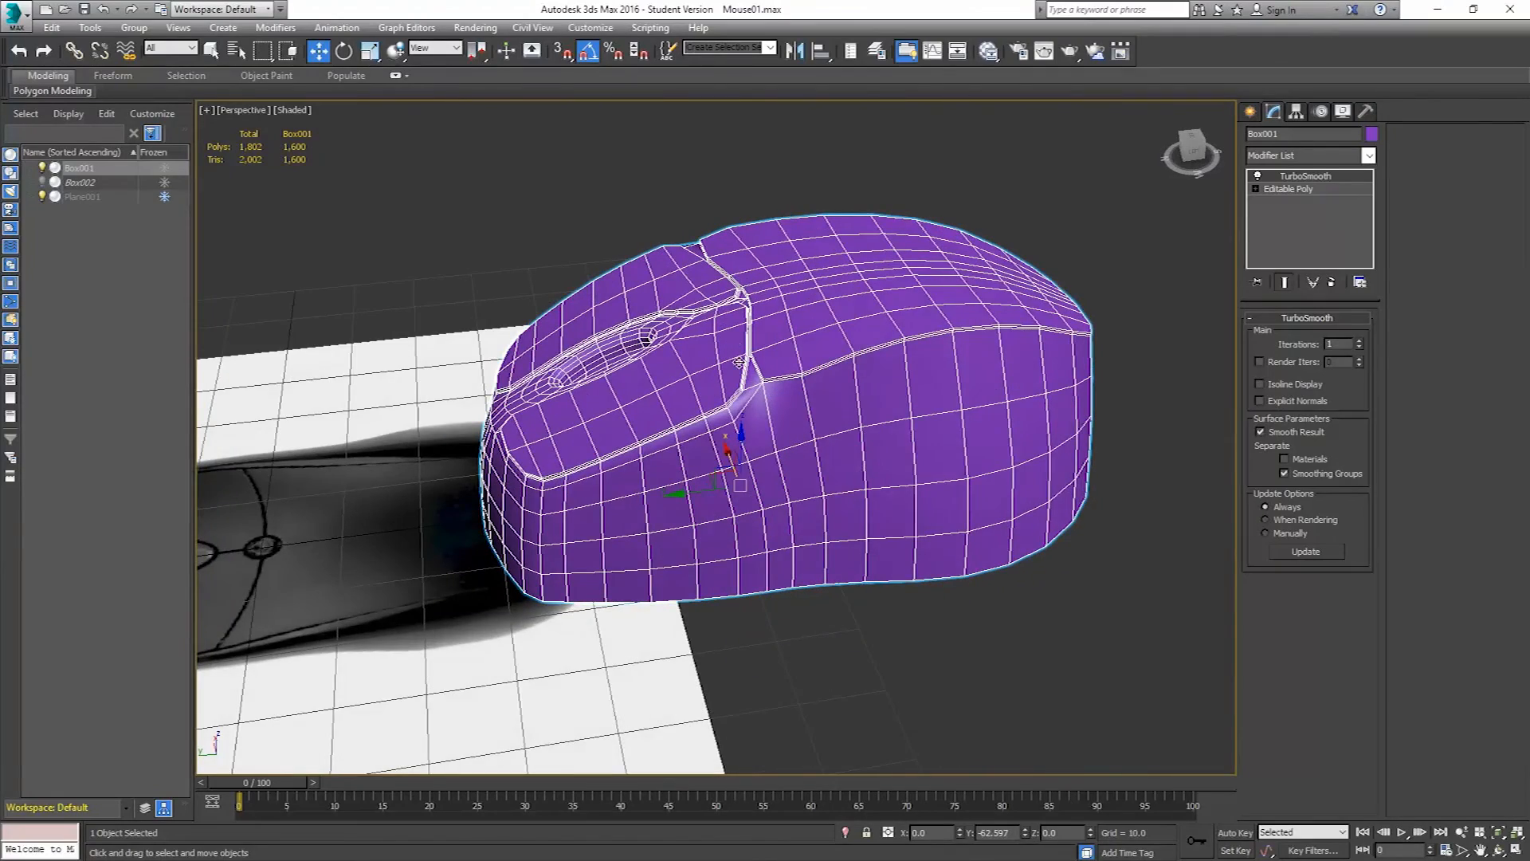
{"action": "scroll", "coordinate": [750, 355], "scroll_direction": "up", "scroll_amount": 5}
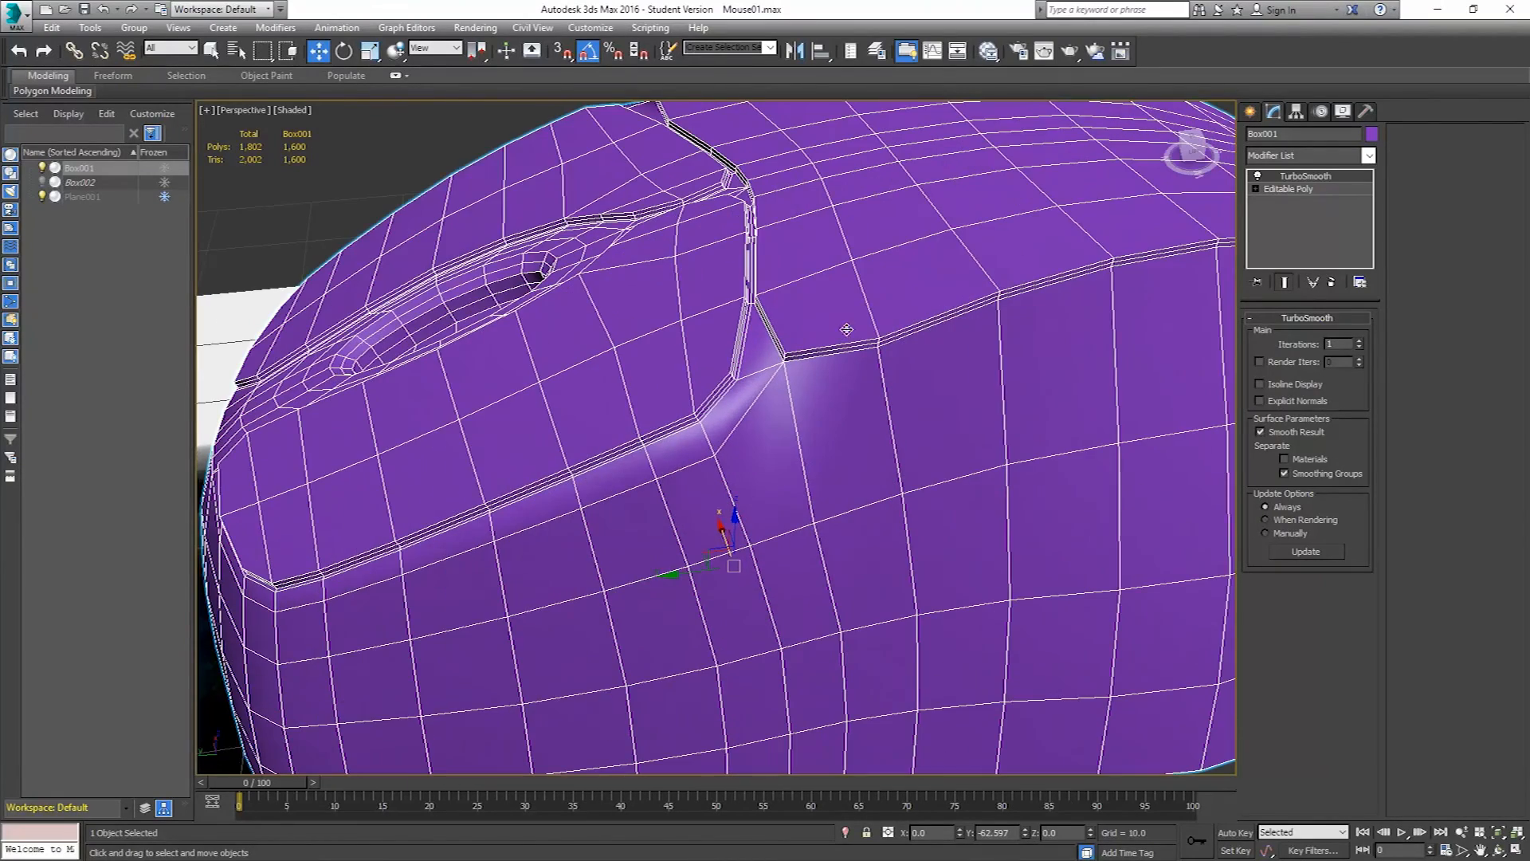
{"action": "middle_click_drag", "start_coordinate": [865, 352], "coordinate": [1073, 277], "text": "alt"}
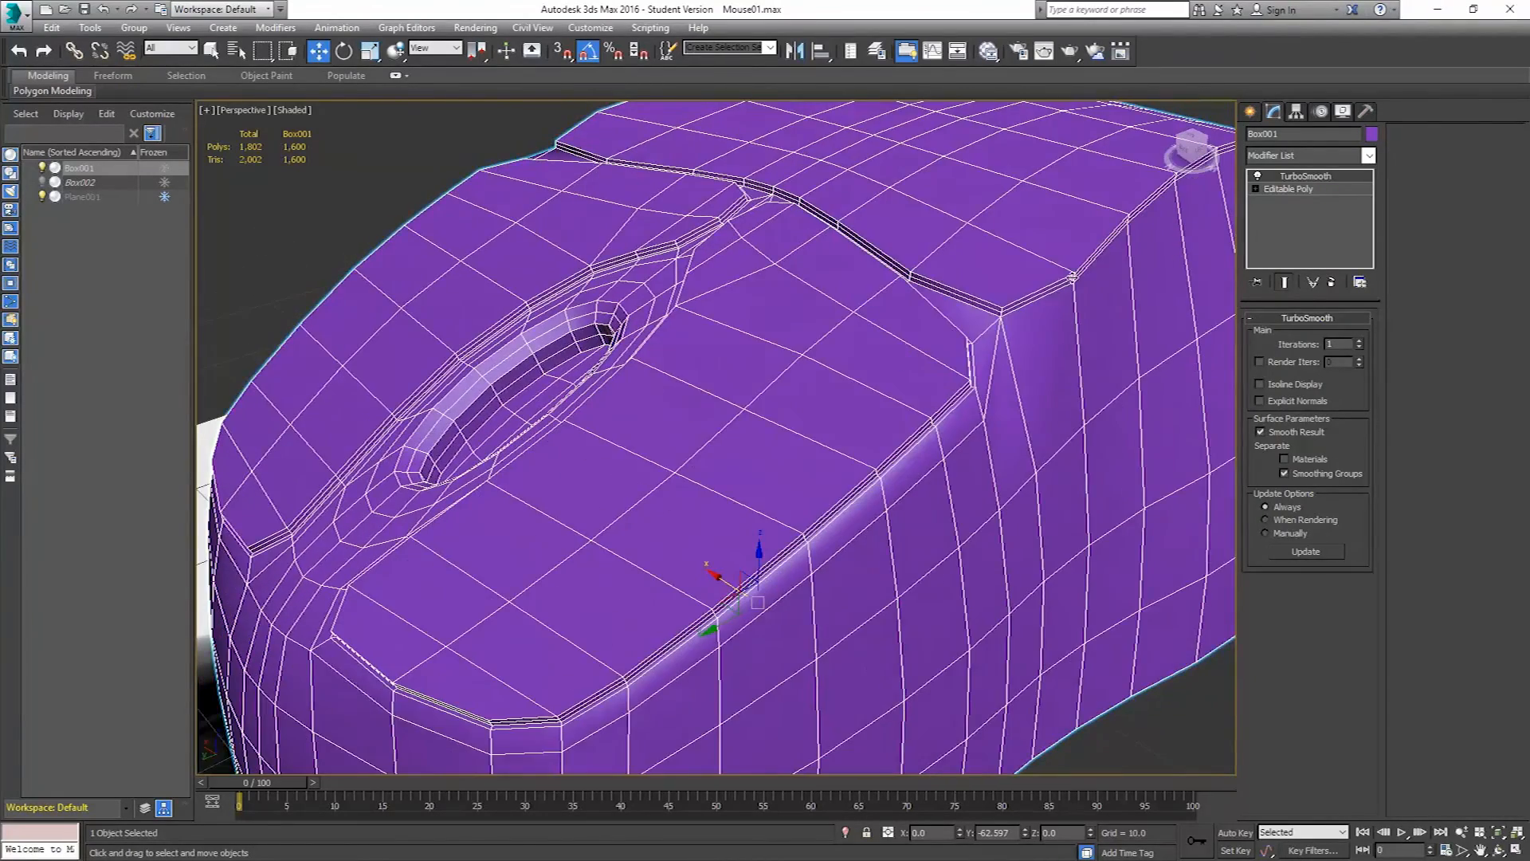
{"action": "scroll", "coordinate": [982, 323], "scroll_direction": "down", "scroll_amount": 4}
{"action": "middle_click_drag", "start_coordinate": [982, 324], "coordinate": [765, 350], "text": "alt"}
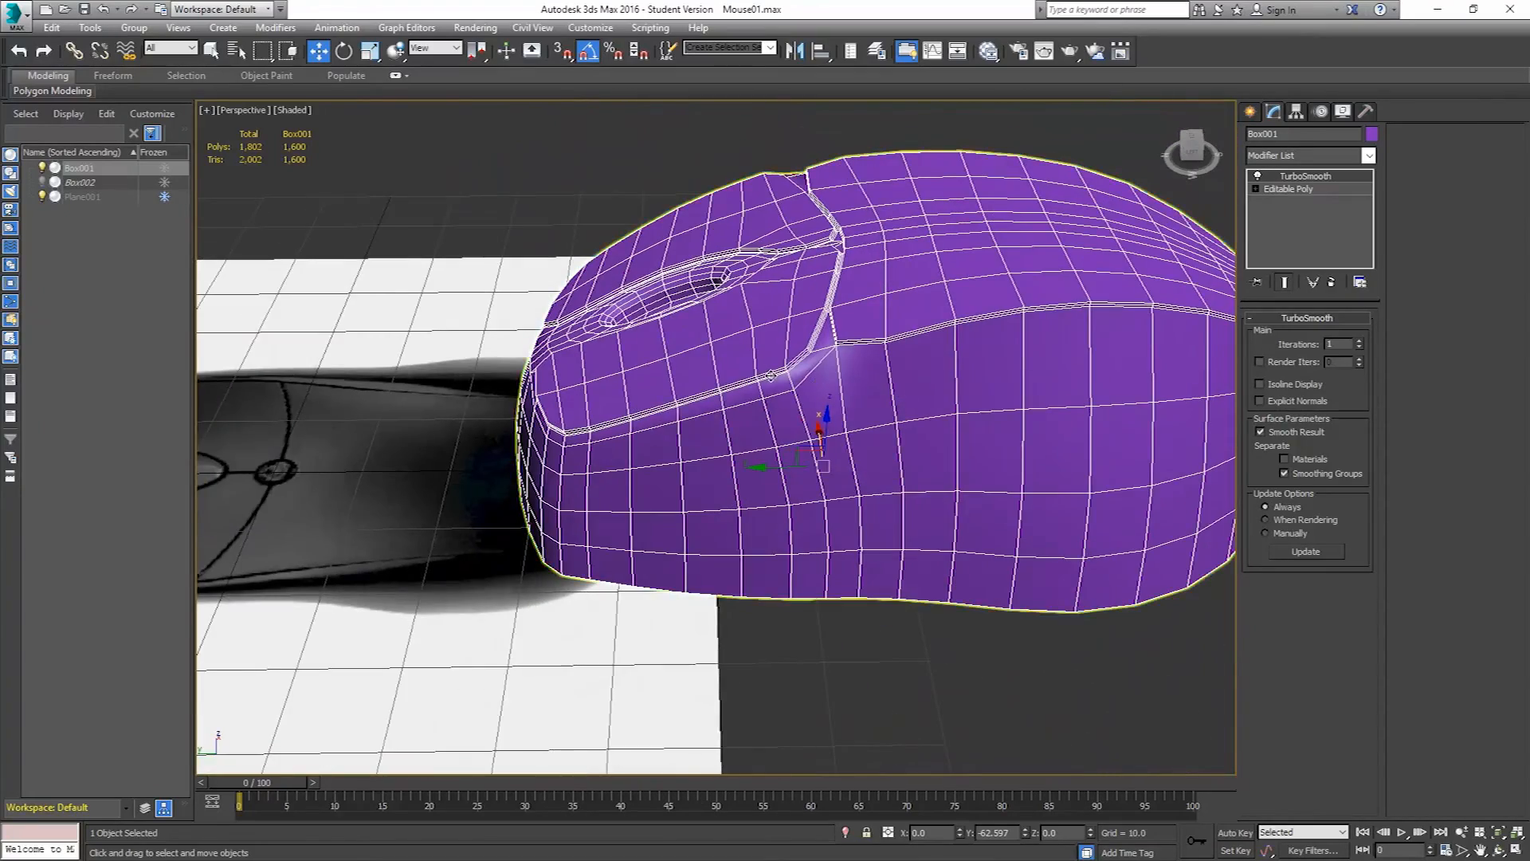
{"action": "scroll", "coordinate": [765, 354], "scroll_direction": "up", "scroll_amount": 1}
{"action": "scroll", "coordinate": [769, 367], "scroll_direction": "up", "scroll_amount": 2}
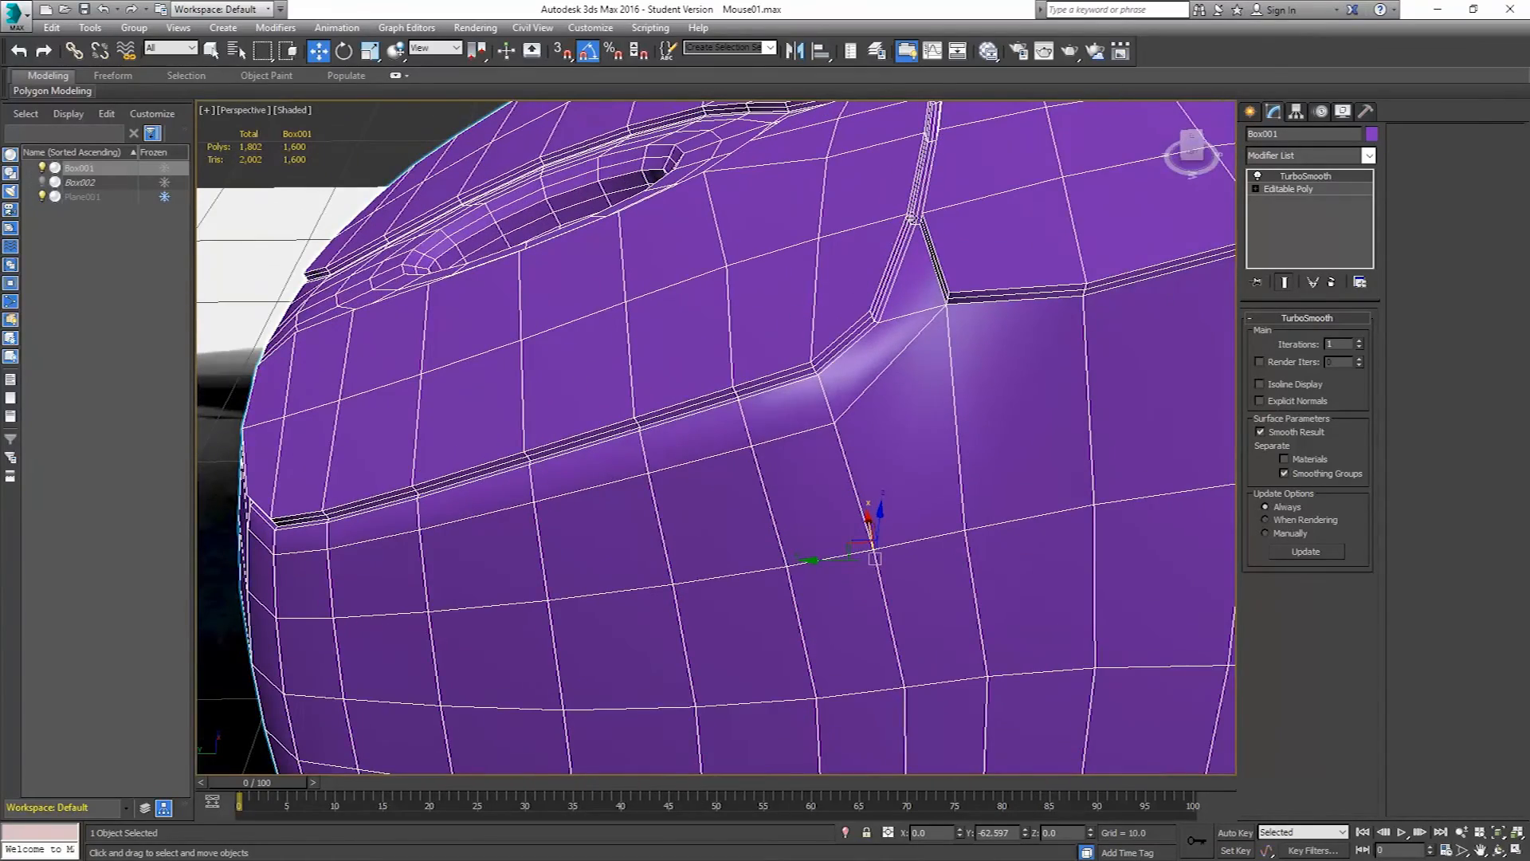
{"action": "scroll", "coordinate": [769, 303], "scroll_direction": "down", "scroll_amount": 2}
{"action": "middle_click_drag", "start_coordinate": [574, 307], "coordinate": [715, 294], "text": "alt"}
{"action": "key", "text": "F4"}
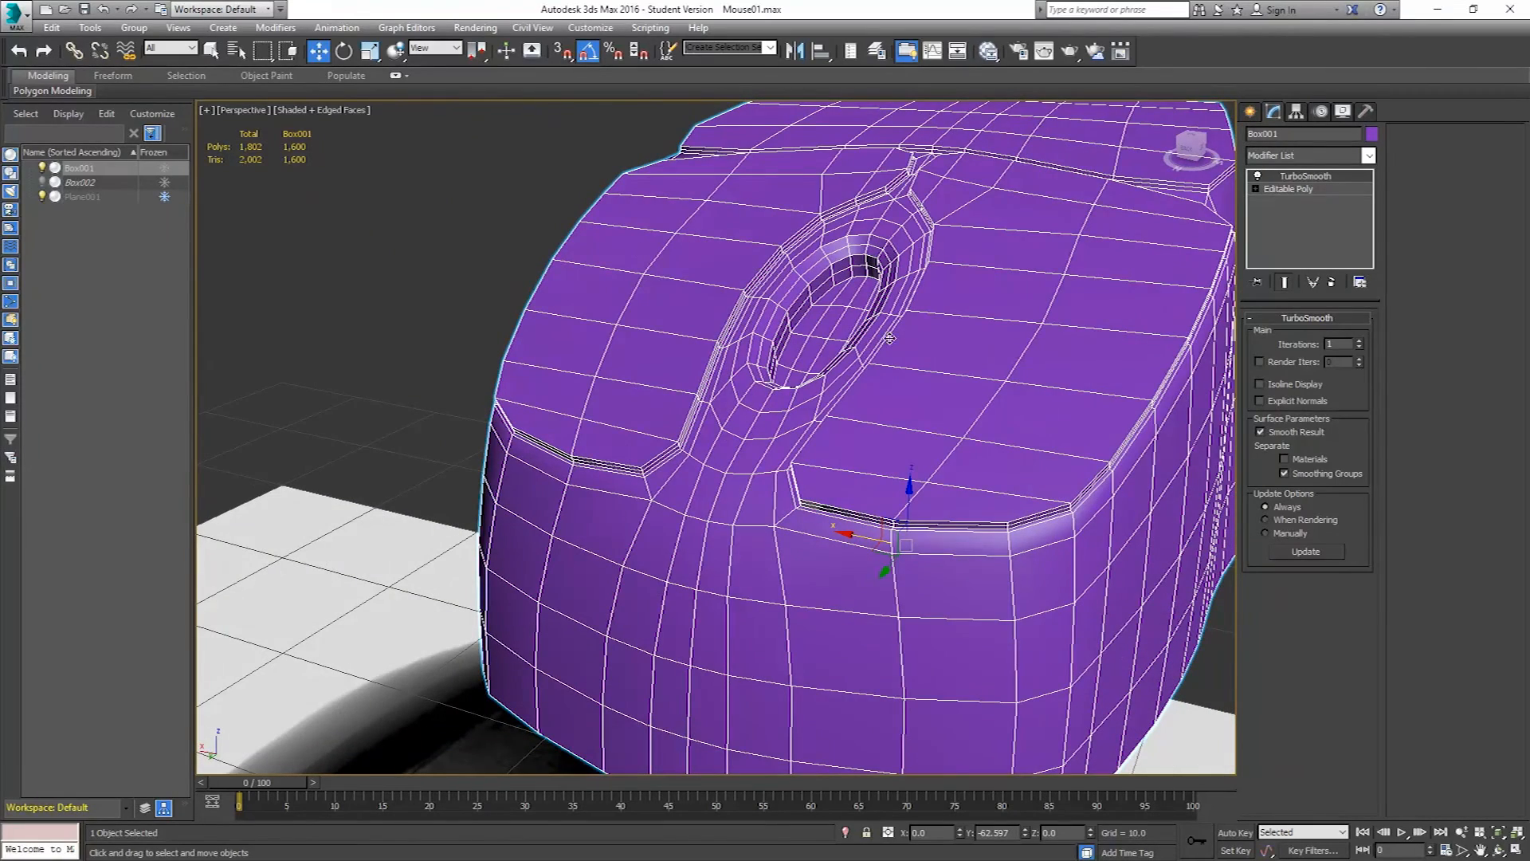
{"action": "left_click", "coordinate": [484, 210]}
{"action": "key", "text": "F4"}
{"action": "middle_click_drag", "start_coordinate": [758, 332], "coordinate": [834, 358], "text": "alt"}
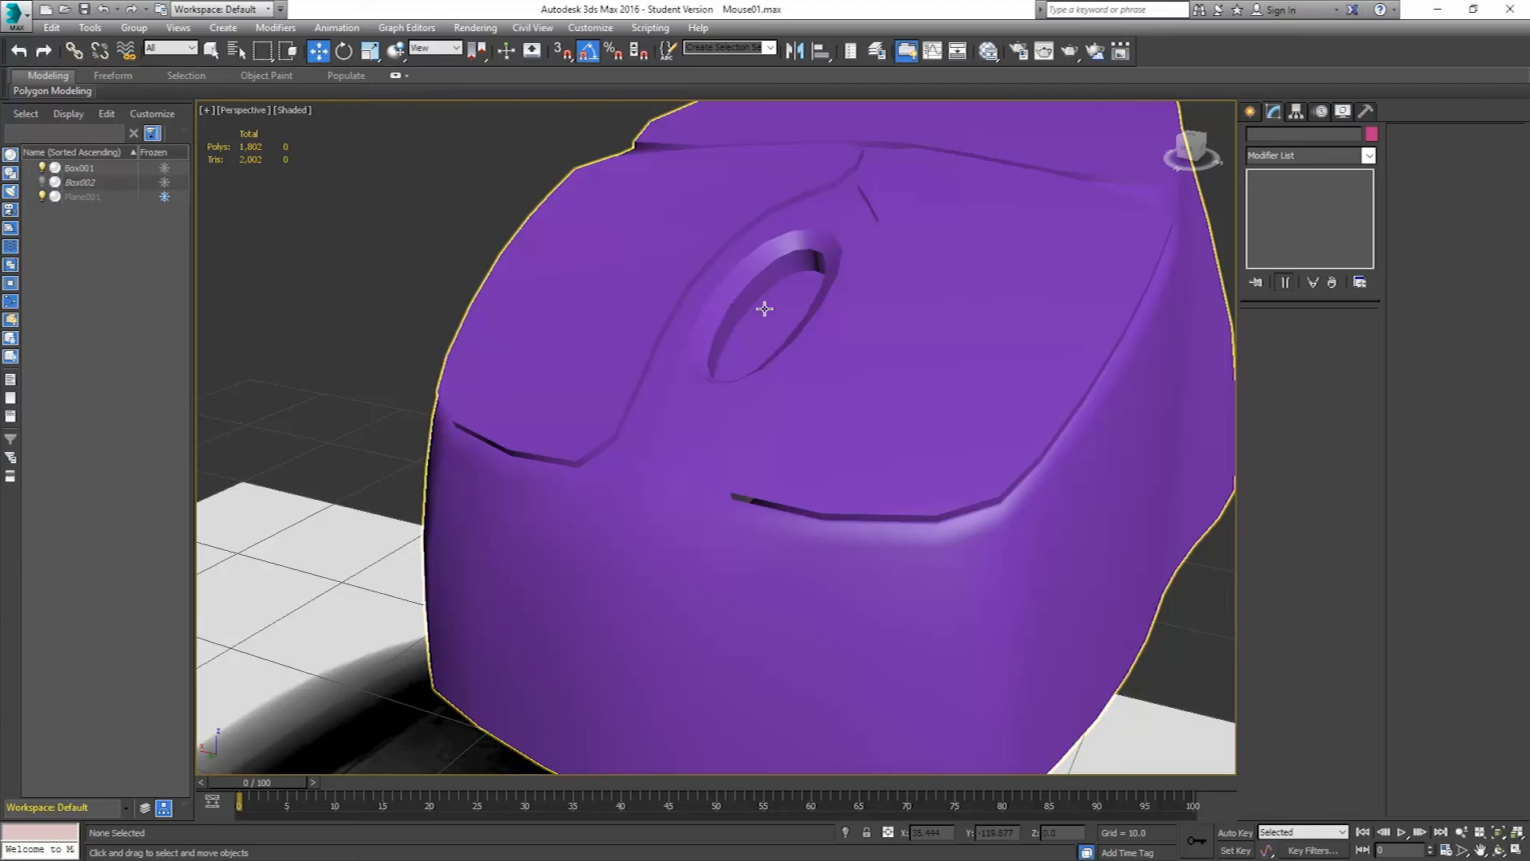
- Reselect the mouse body and compare its smoothing with TurboSmooth's smoothing group separation switched off and on
{"action": "left_click", "coordinate": [967, 342]}
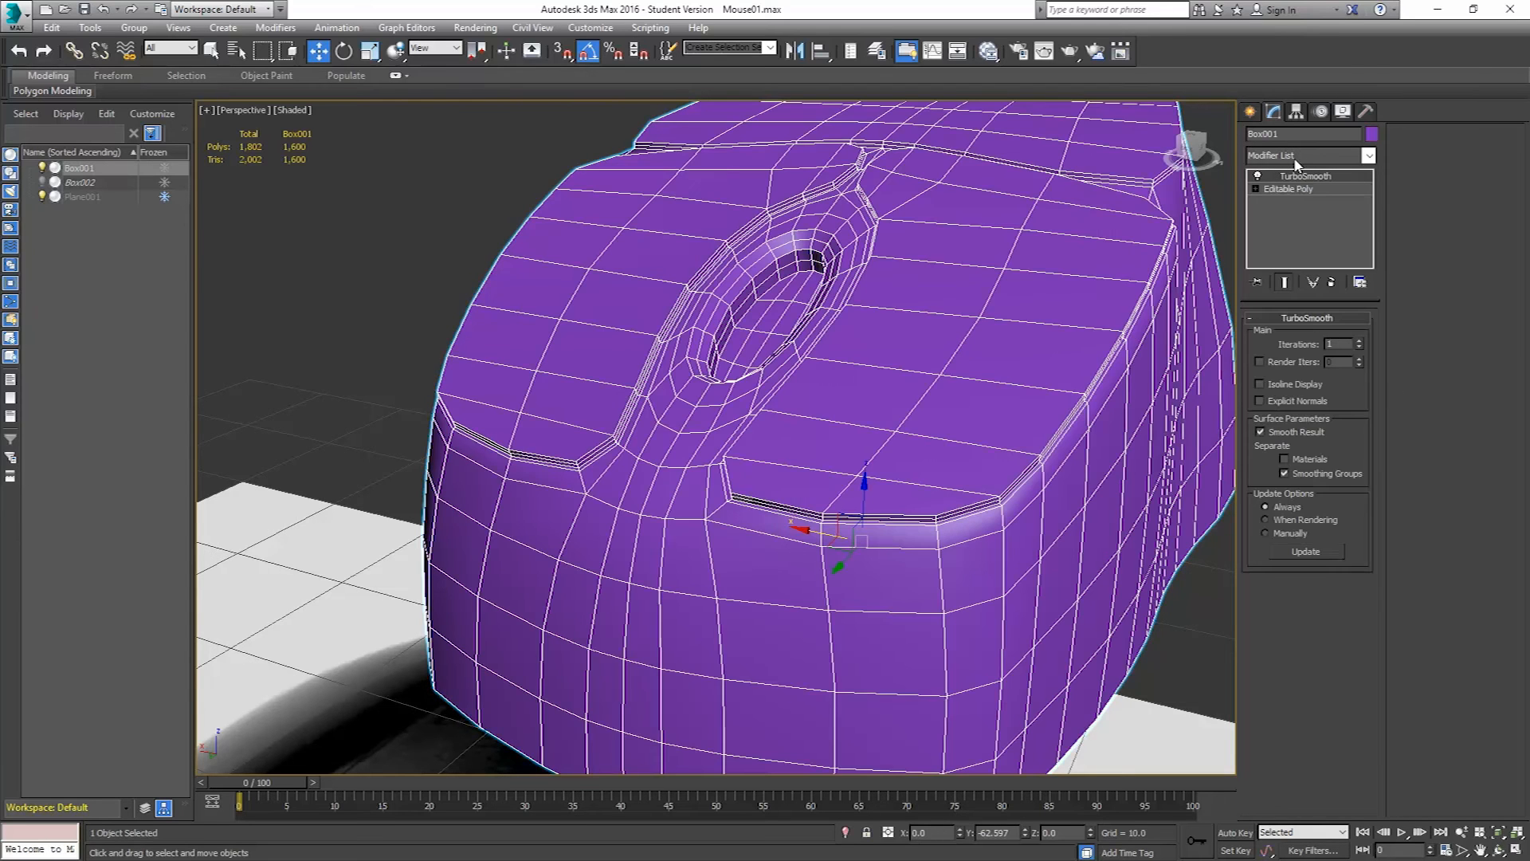
{"action": "left_click", "coordinate": [1308, 472]}
{"action": "left_click", "coordinate": [1308, 472]}
{"action": "left_click", "coordinate": [1308, 472]}
{"action": "left_click", "coordinate": [1308, 472]}
{"action": "left_click", "coordinate": [1308, 472]}
{"action": "left_click", "coordinate": [1308, 472]}
{"action": "mouse_move", "coordinate": [1094, 448]}
{"action": "middle_mouse_down", "text": "alt"}
{"action": "mouse_move", "coordinate": [1004, 468]}
{"action": "mouse_move", "coordinate": [960, 404]}
{"action": "middle_mouse_up", "text": "alt"}
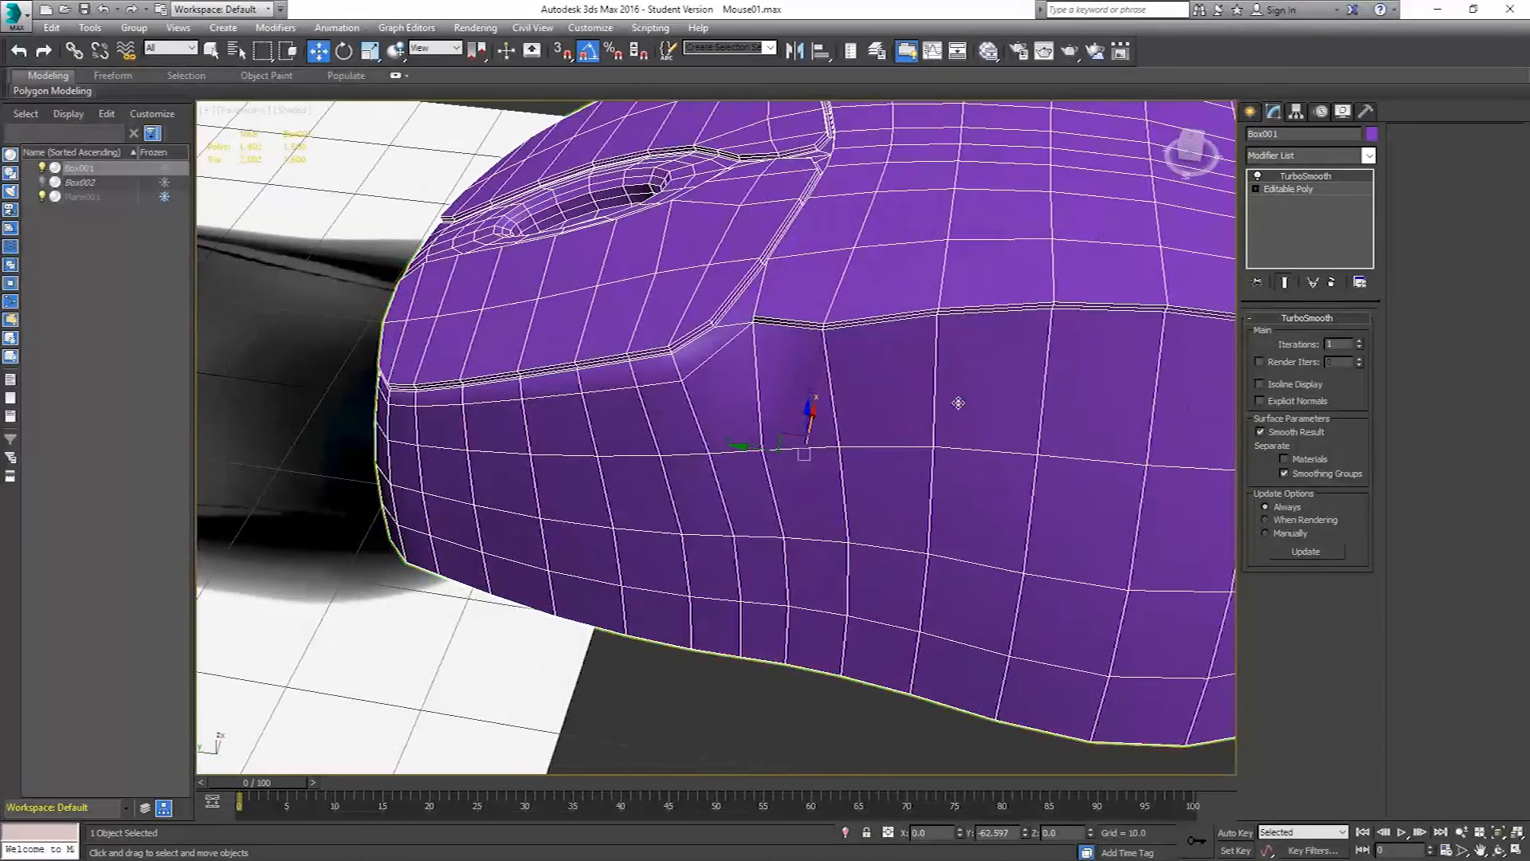
- Return to the Editable Poly's polygon level and check the smoothing groups of the rim polygons meeting at the button's rear outer corner
{"action": "left_click", "coordinate": [1297, 190]}
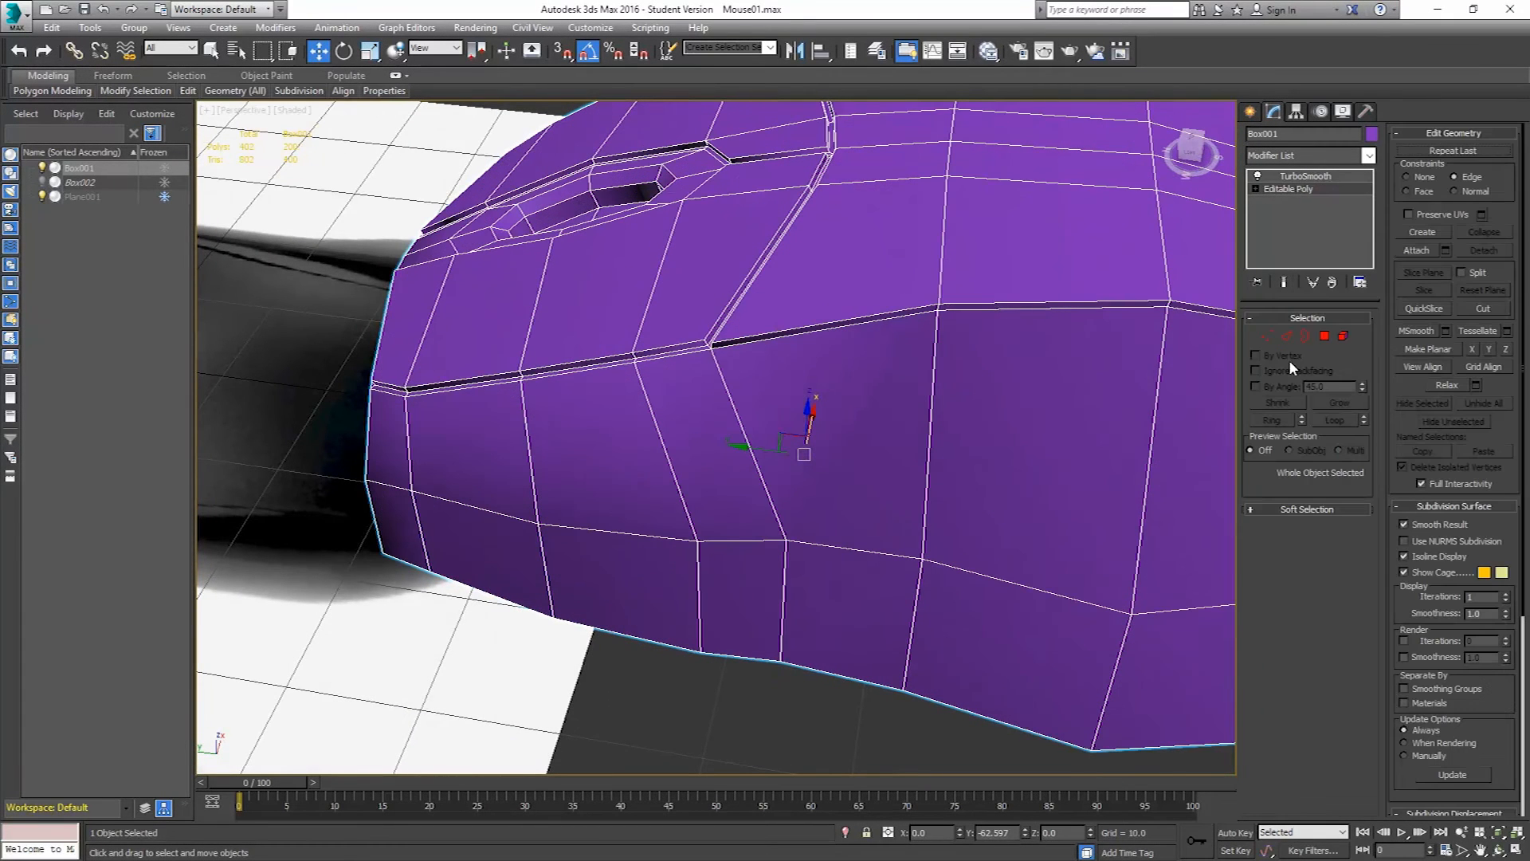
{"action": "left_click", "coordinate": [1324, 336]}
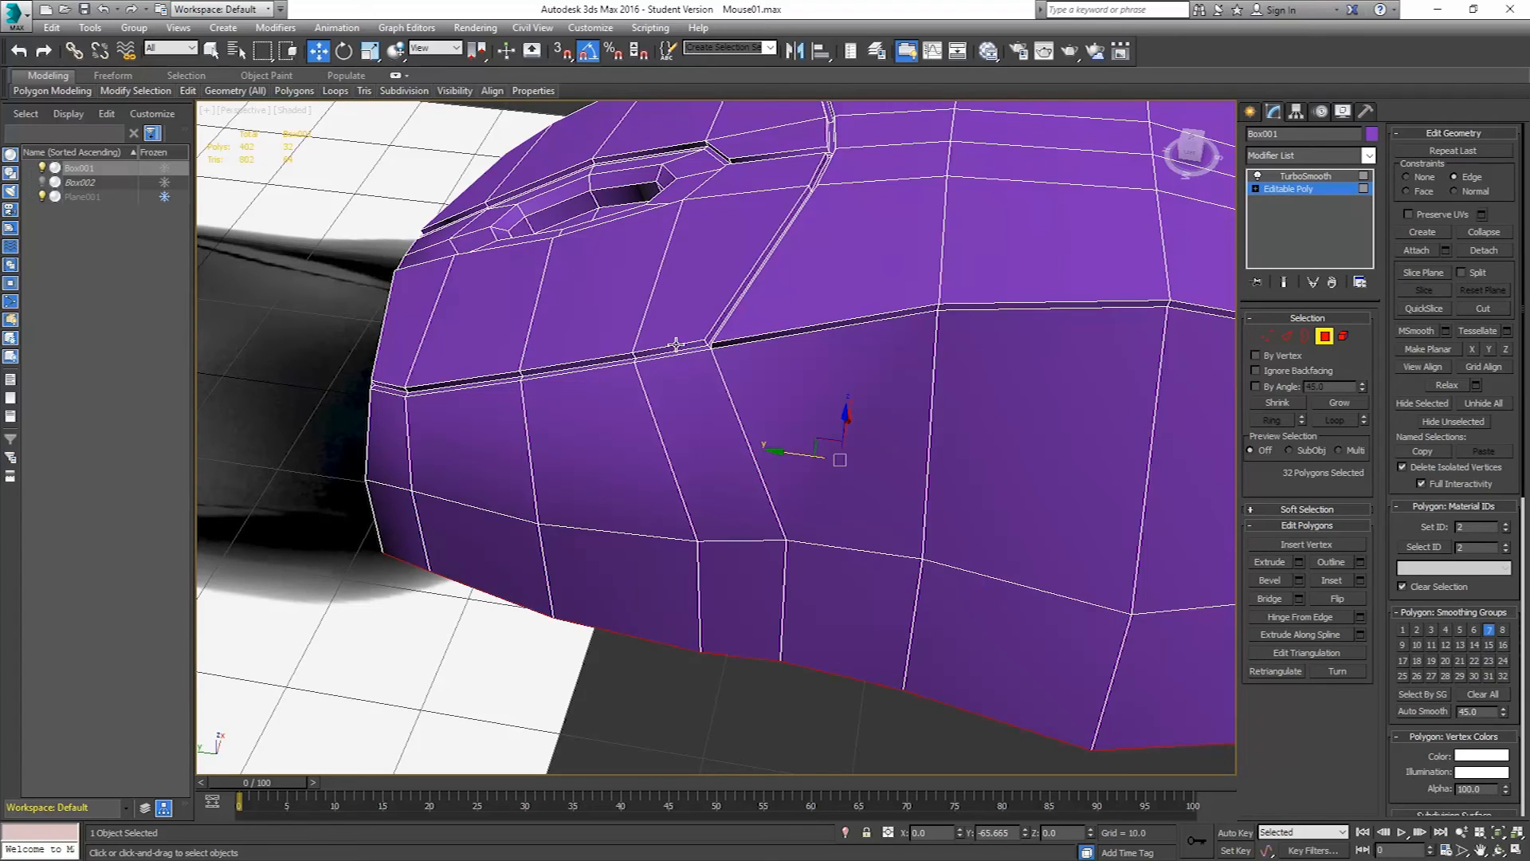
{"action": "left_click", "coordinate": [715, 326]}
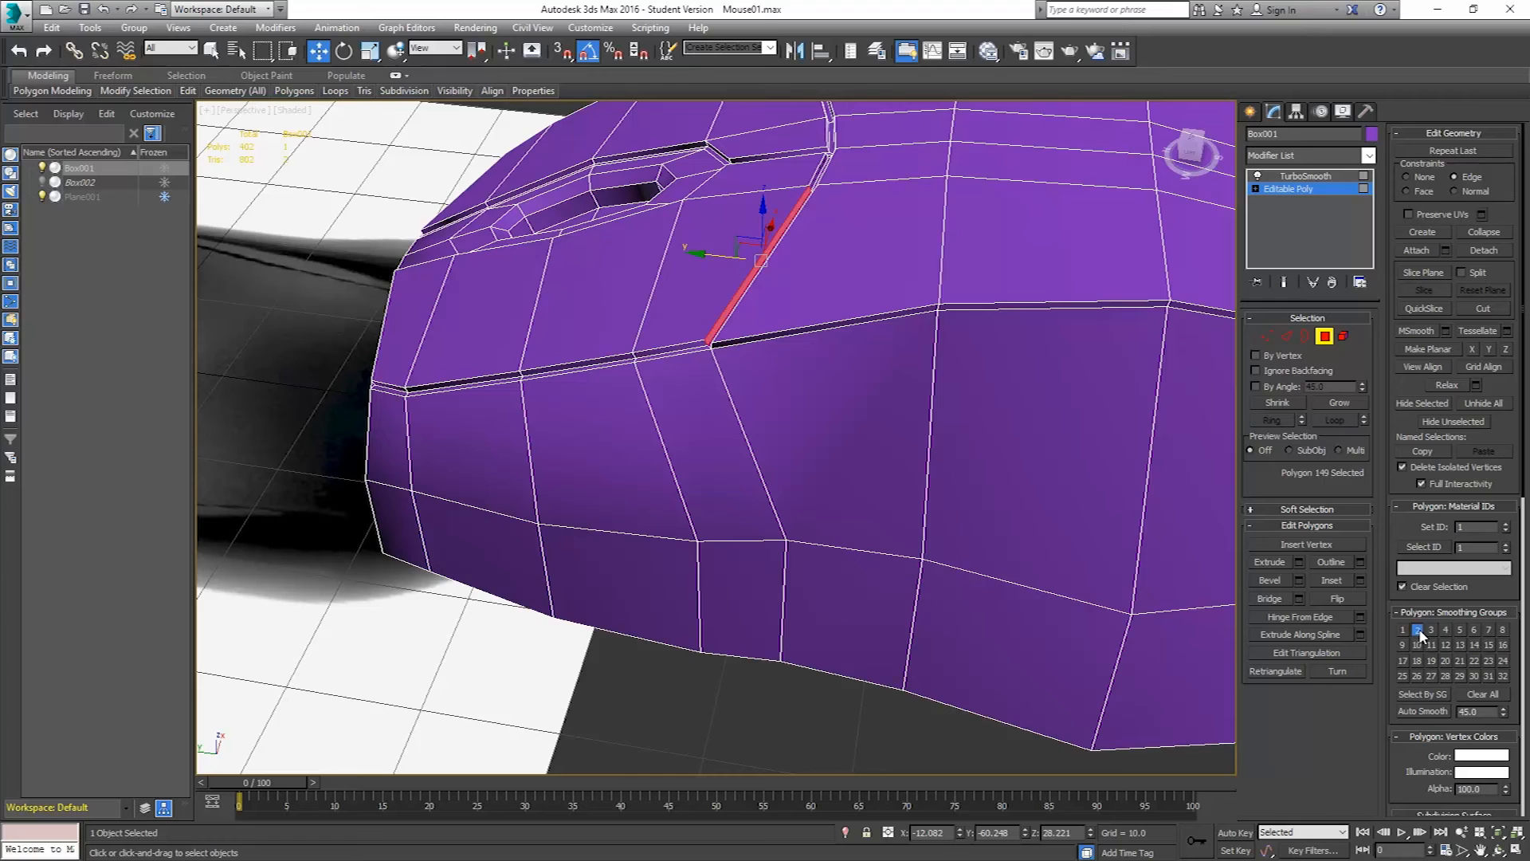
{"action": "left_click", "coordinate": [678, 349]}
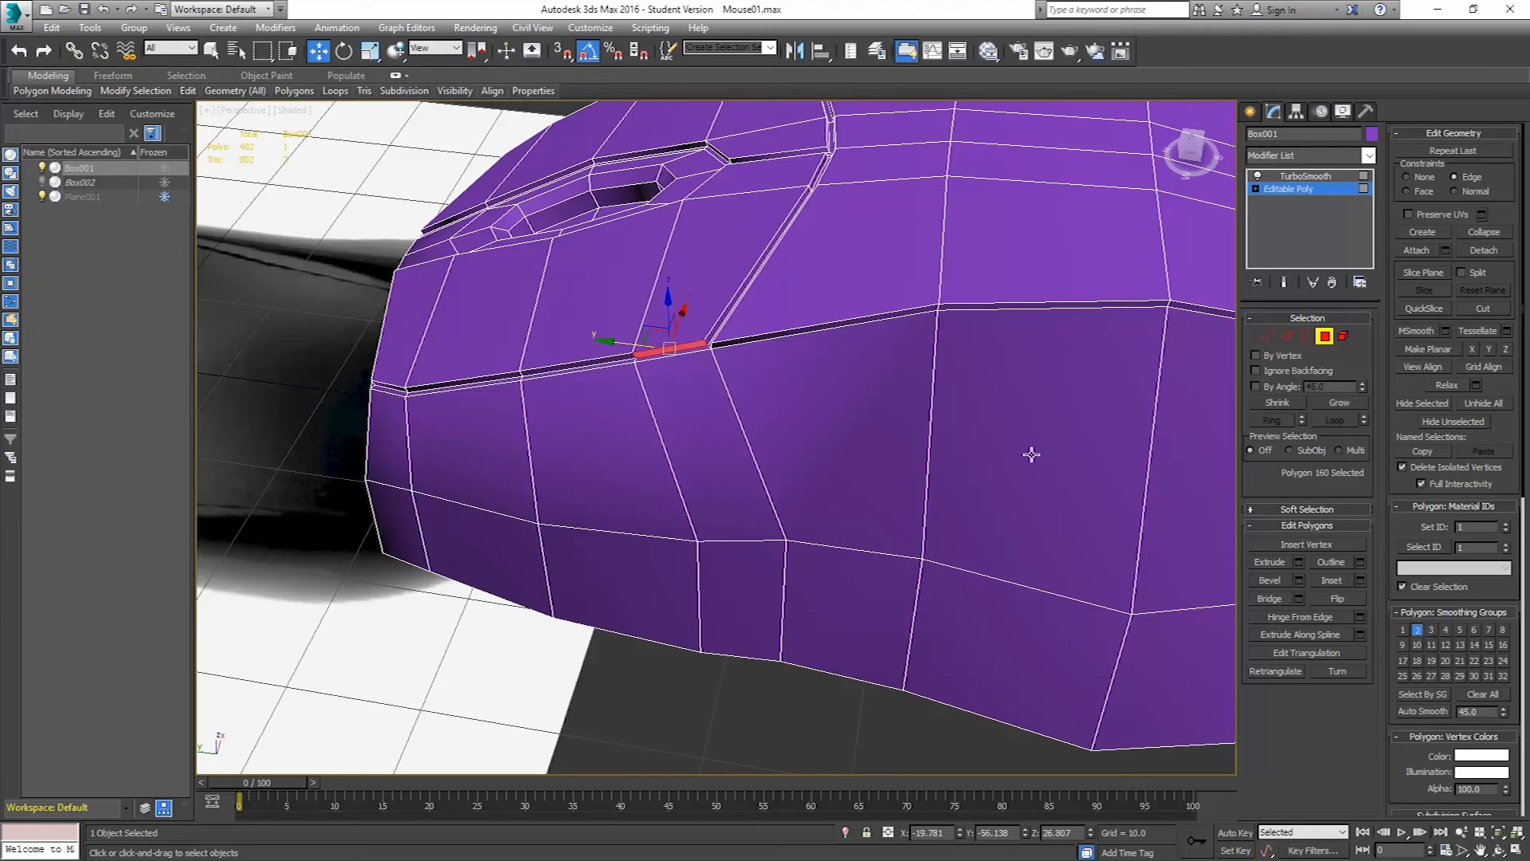
- Select all polygons of the mouse body that belong to smoothing group 2, using a thin rear button seam polygon as reference
{"action": "left_click", "coordinate": [720, 323]}
{"action": "middle_click_drag", "start_coordinate": [720, 324], "coordinate": [881, 387], "text": "alt"}
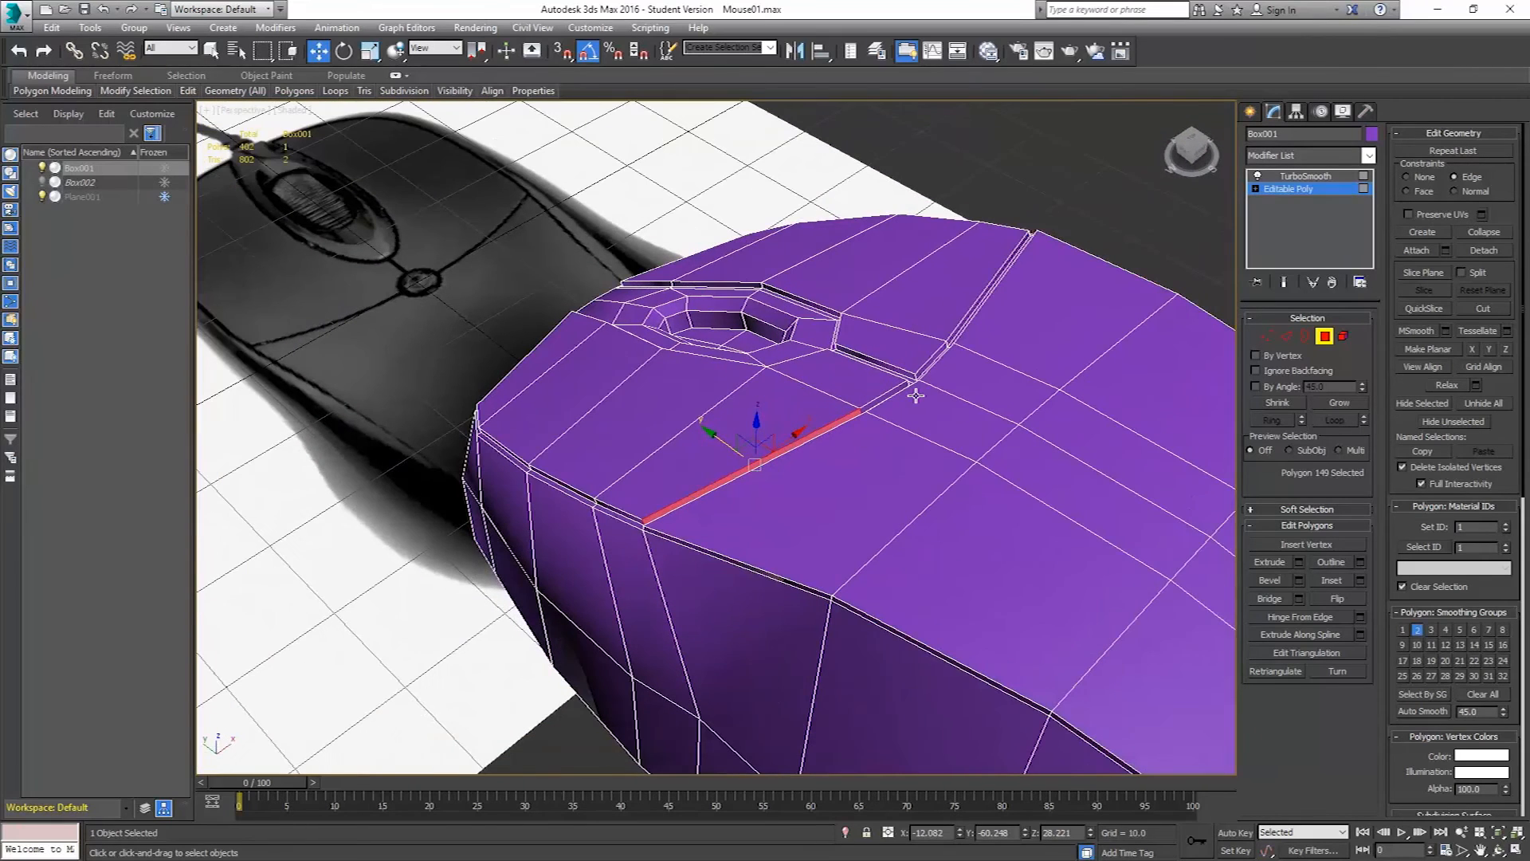
{"action": "left_click", "coordinate": [1421, 695]}
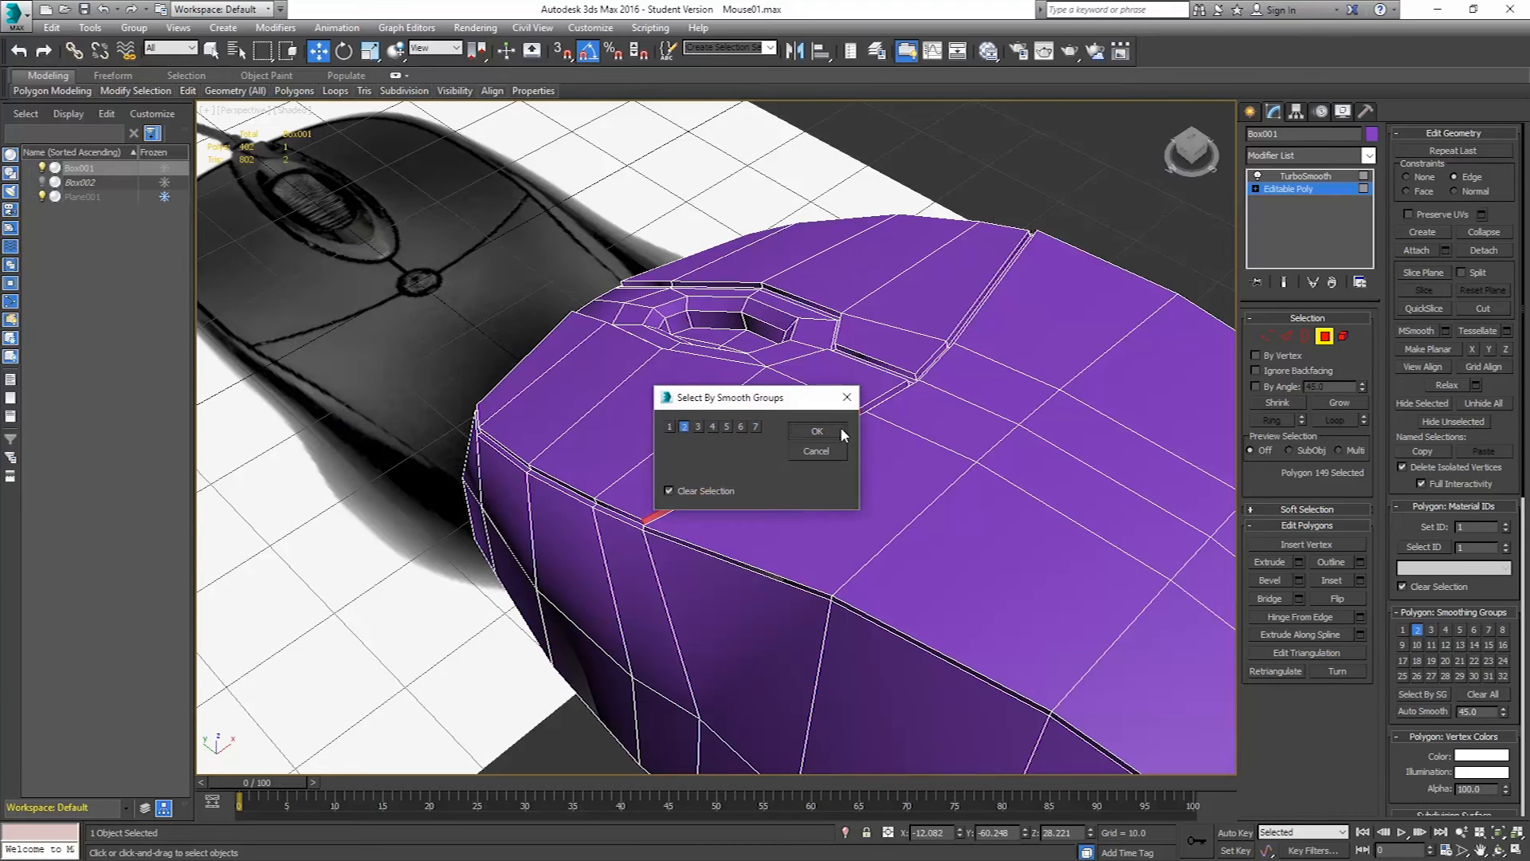
{"action": "left_click", "coordinate": [837, 429]}
- In the top view, remove the seam polygons along the rear edges of both buttons from the selection
{"action": "middle_click_drag", "start_coordinate": [755, 505], "coordinate": [864, 492], "text": "alt"}
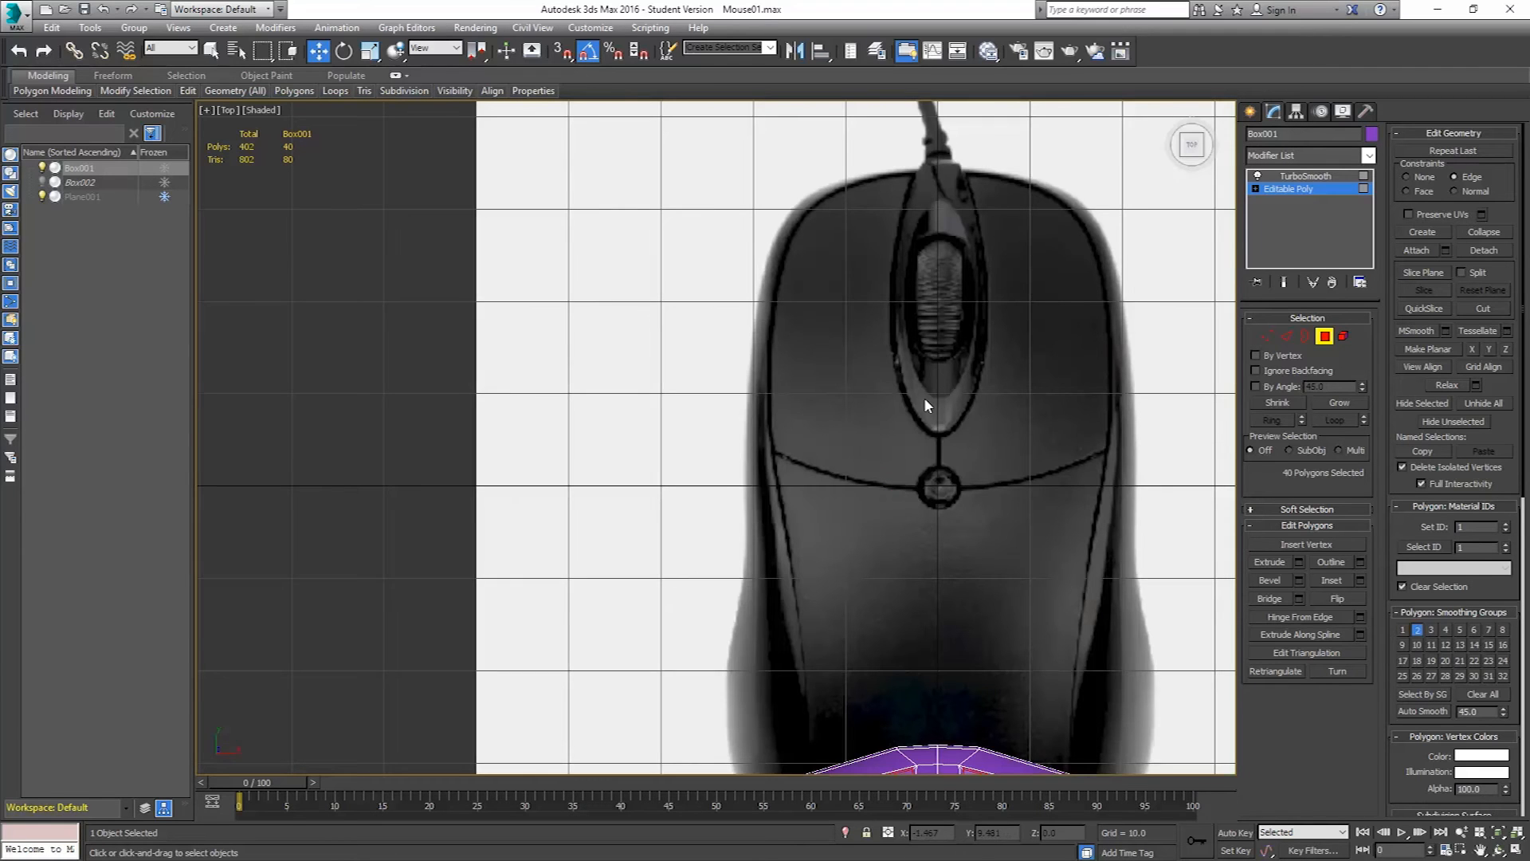
{"action": "scroll", "coordinate": [925, 405], "scroll_direction": "down", "scroll_amount": 5}
{"action": "scroll", "coordinate": [903, 404], "scroll_direction": "up", "scroll_amount": 6}
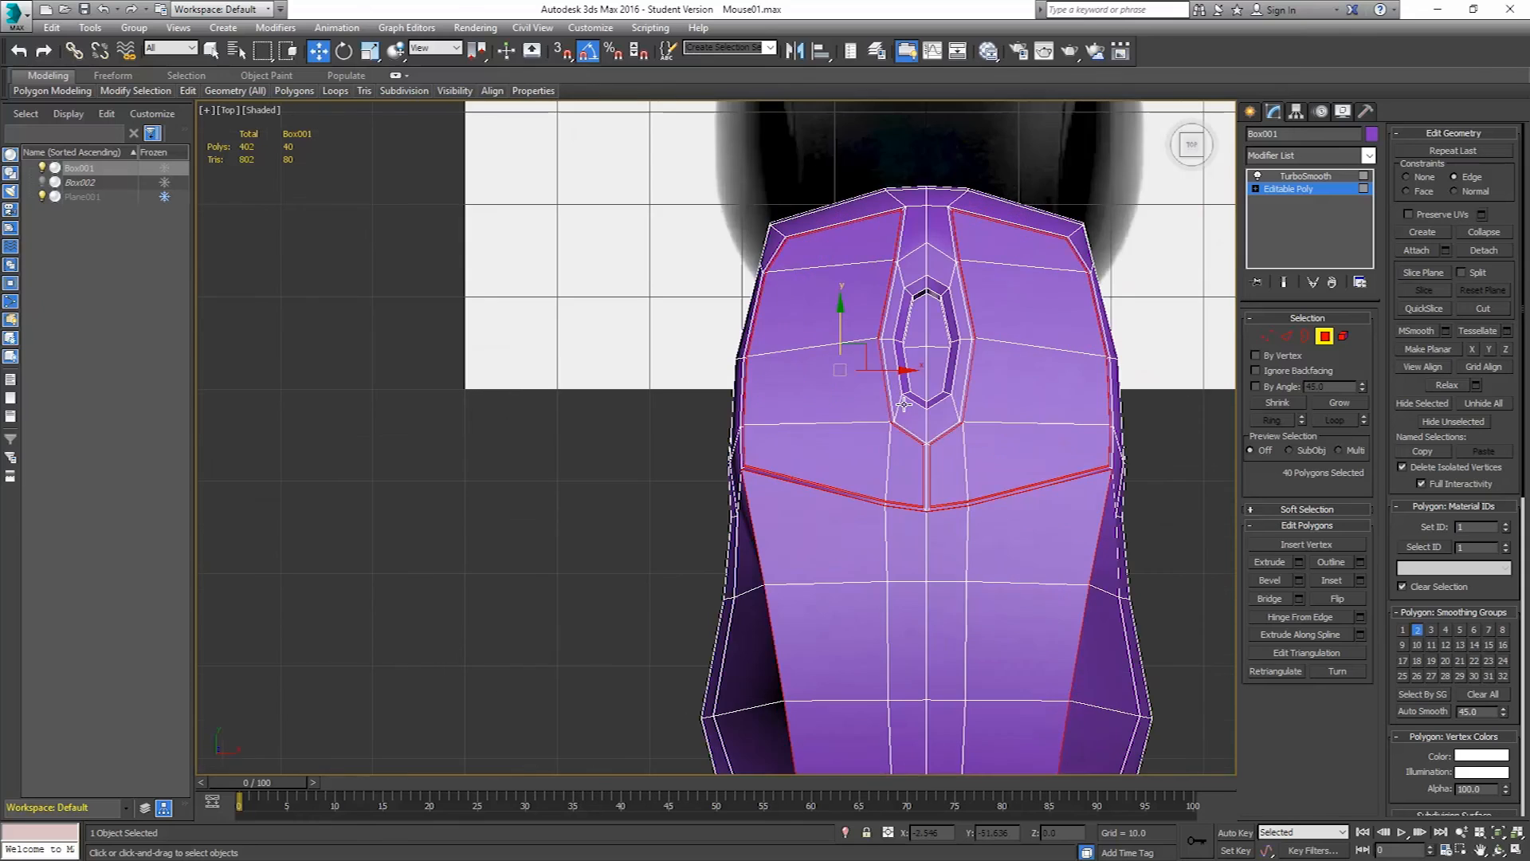
{"action": "scroll", "coordinate": [876, 515], "scroll_direction": "up", "scroll_amount": 2}
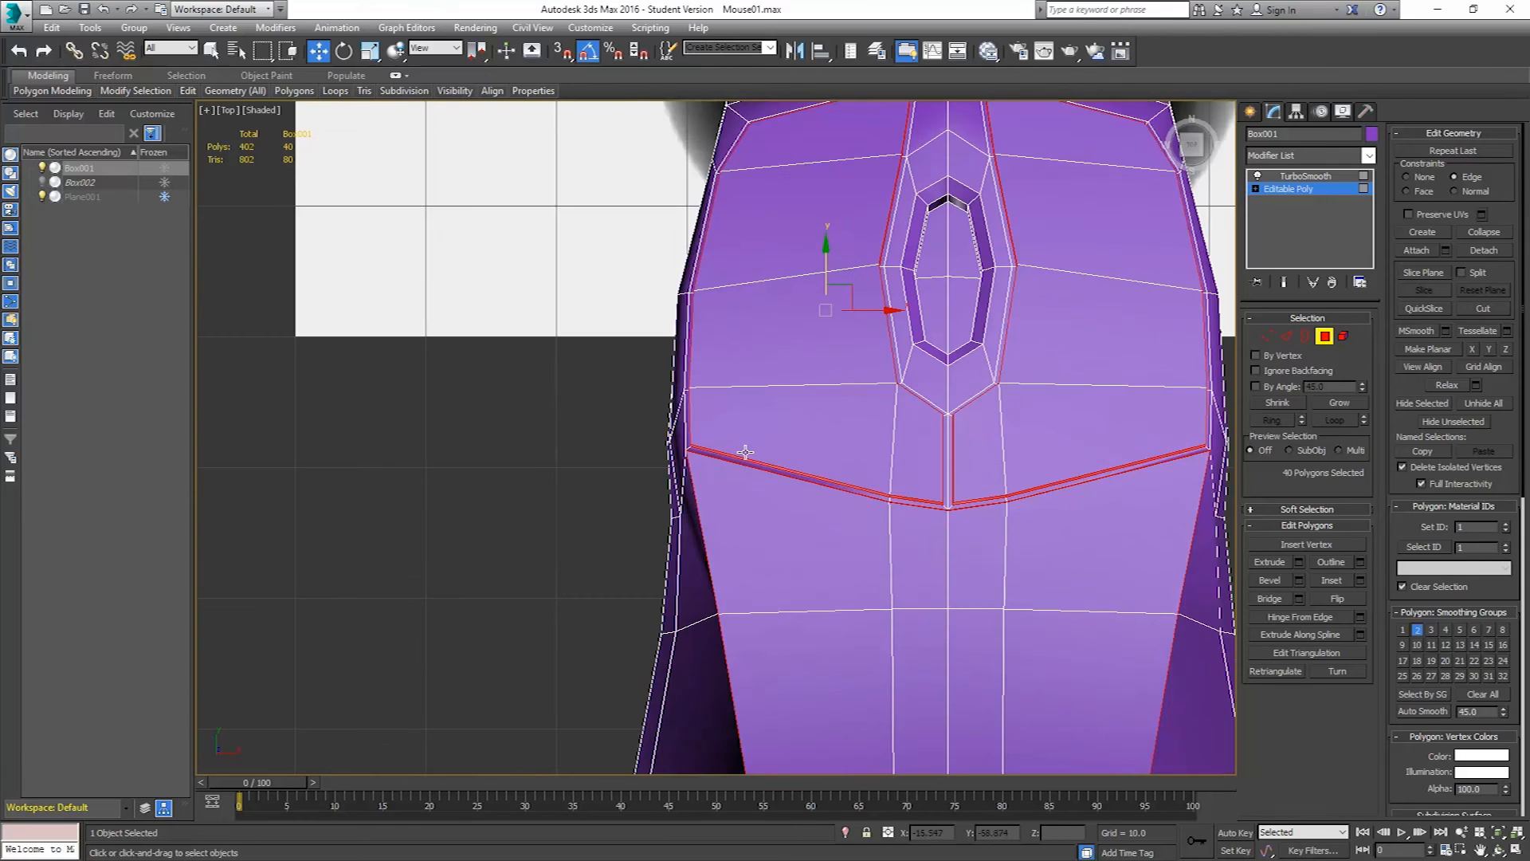
{"action": "left_click_drag", "start_coordinate": [916, 562], "coordinate": [920, 558], "text": "alt"}
{"action": "left_click_drag", "start_coordinate": [1079, 541], "coordinate": [1081, 542], "text": "alt"}
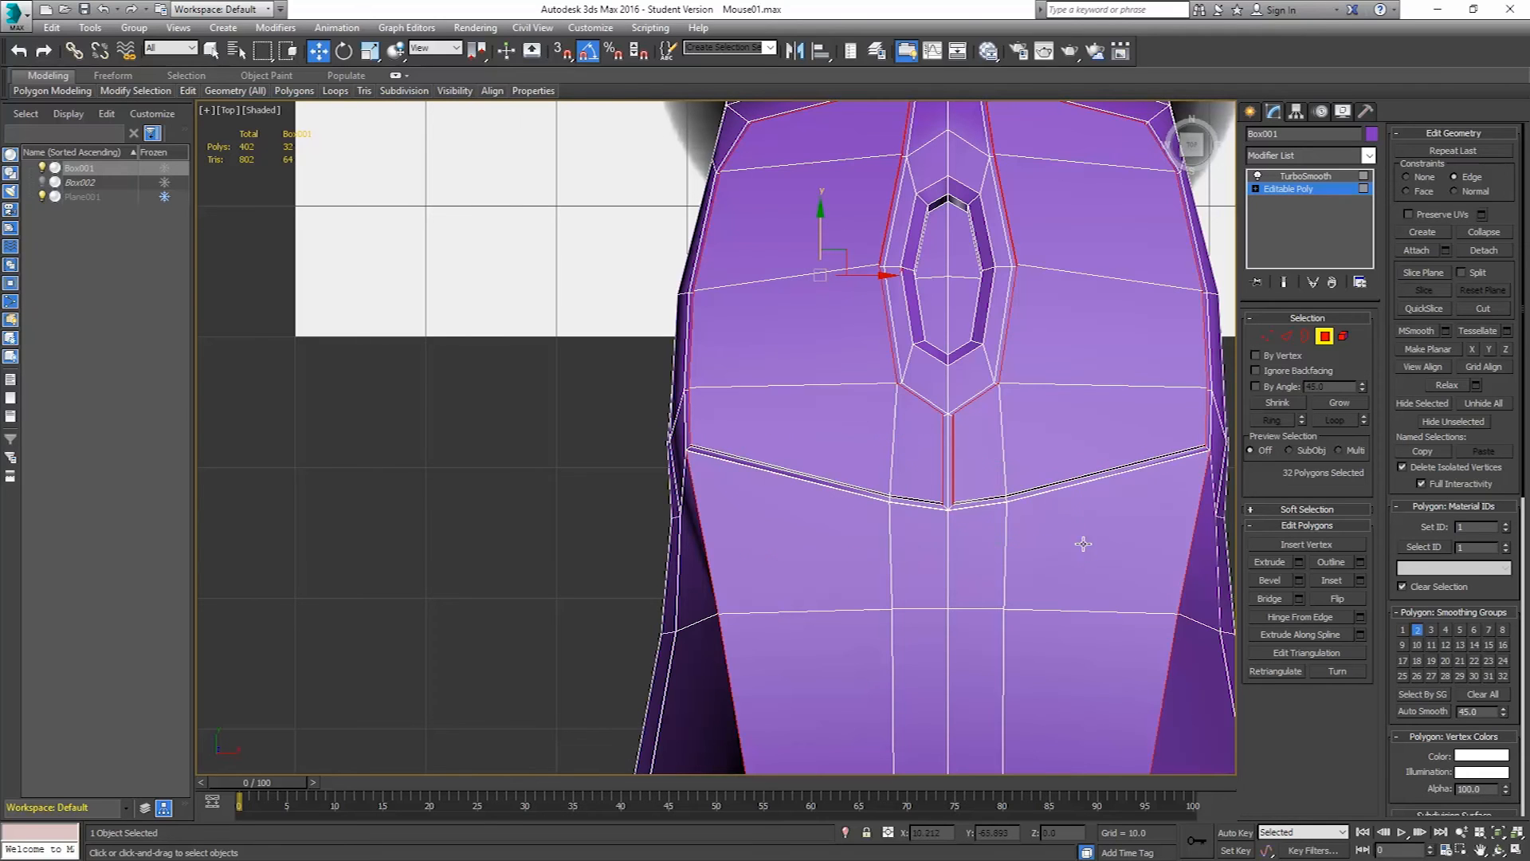
- Deselect the polygons at the buttons' front edges and the centre seam, and switch the remaining selection from smoothing group 2 to 8
{"action": "scroll", "coordinate": [1109, 501], "scroll_direction": "down", "scroll_amount": 2}
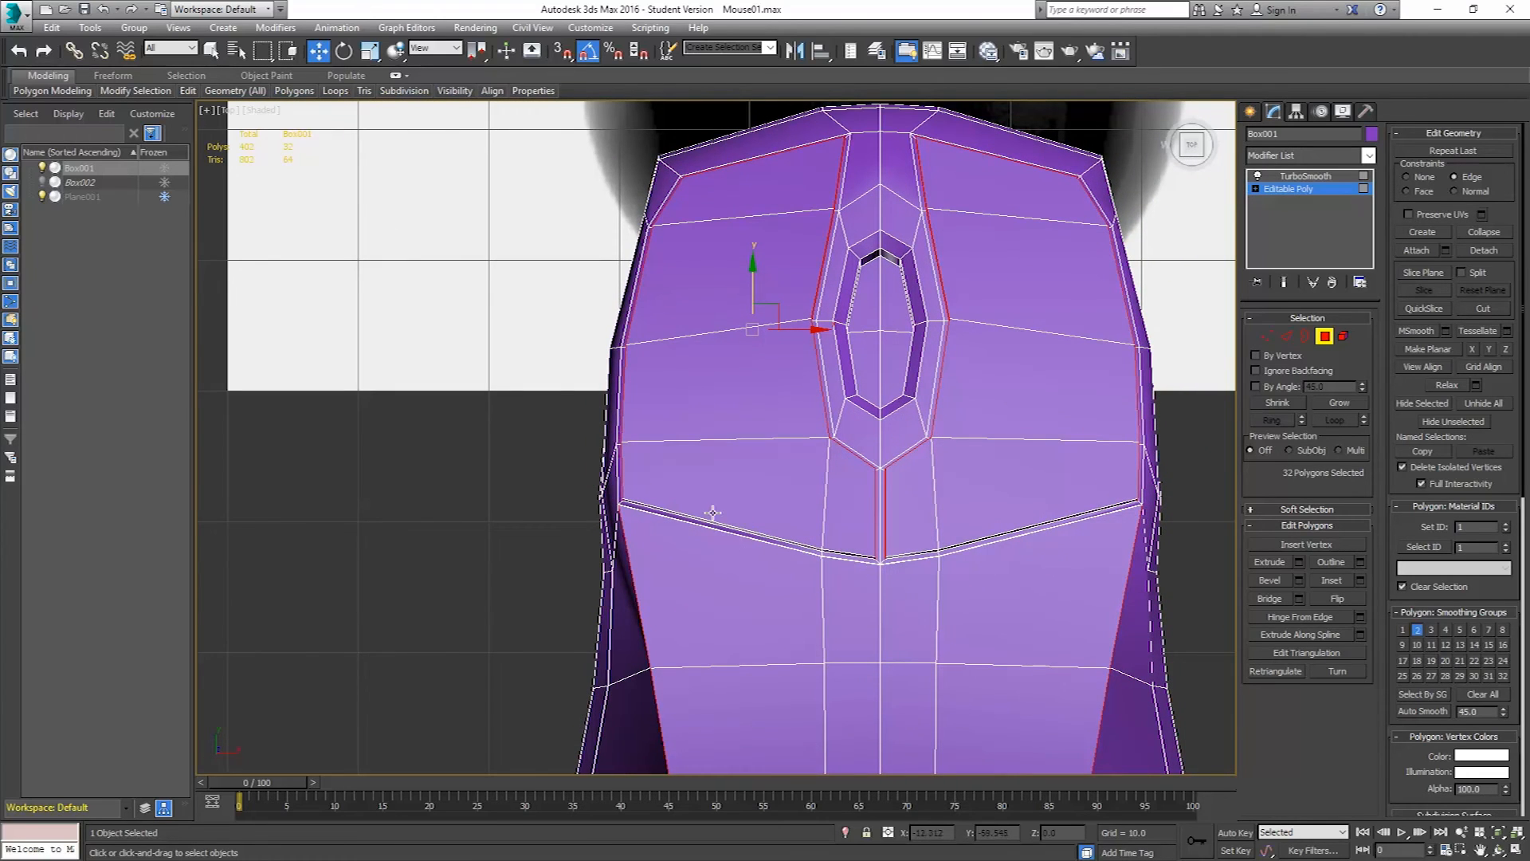
{"action": "middle_click_drag", "start_coordinate": [852, 373], "coordinate": [812, 484]}
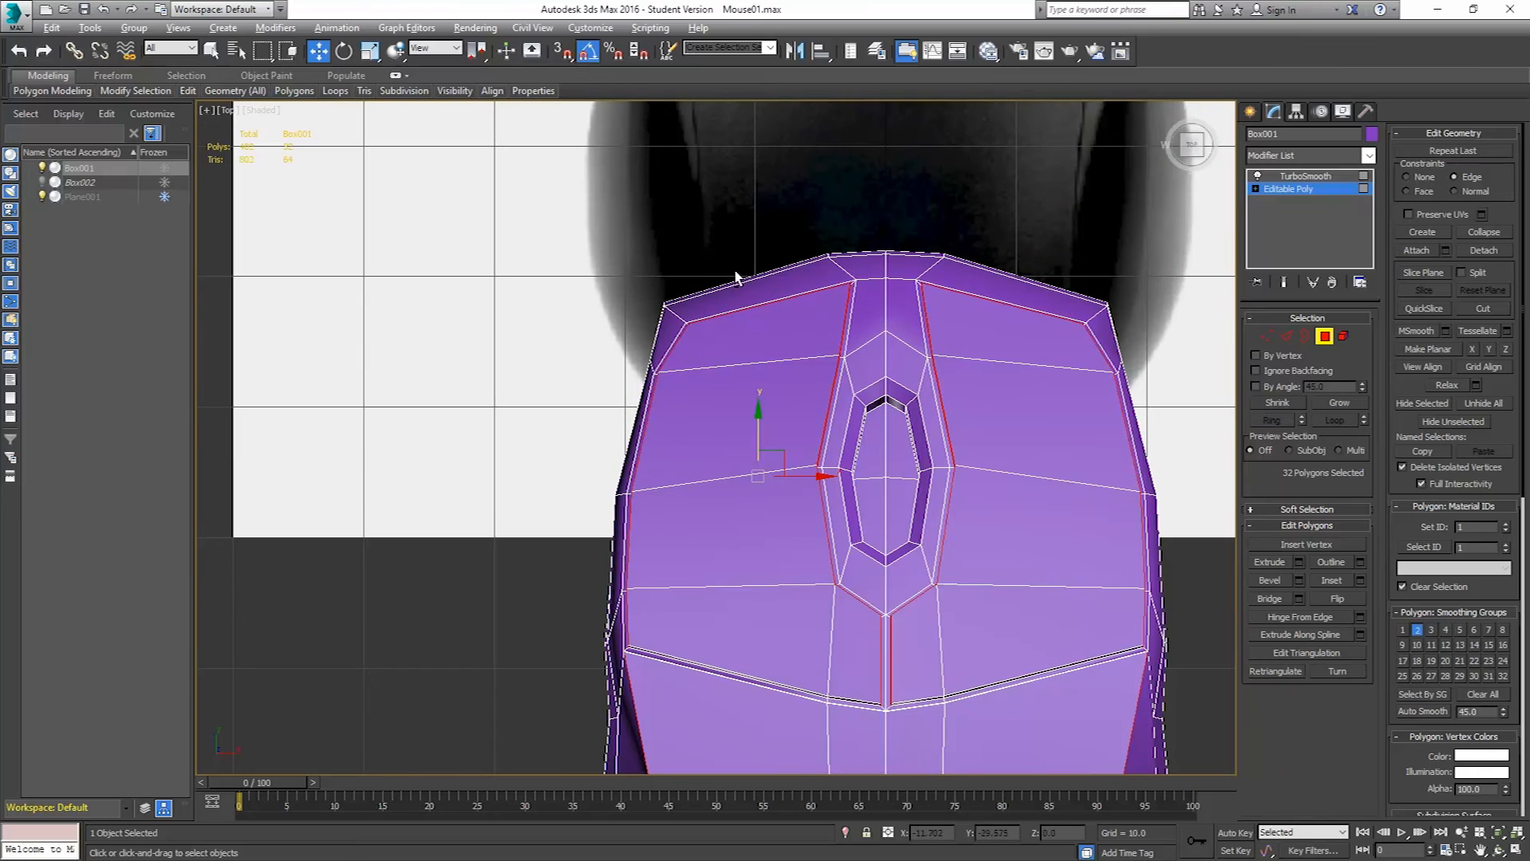
{"action": "left_click", "coordinate": [769, 337], "text": "alt"}
{"action": "left_click", "coordinate": [1014, 338], "text": "alt"}
{"action": "middle_click_drag", "start_coordinate": [1028, 498], "coordinate": [1031, 380]}
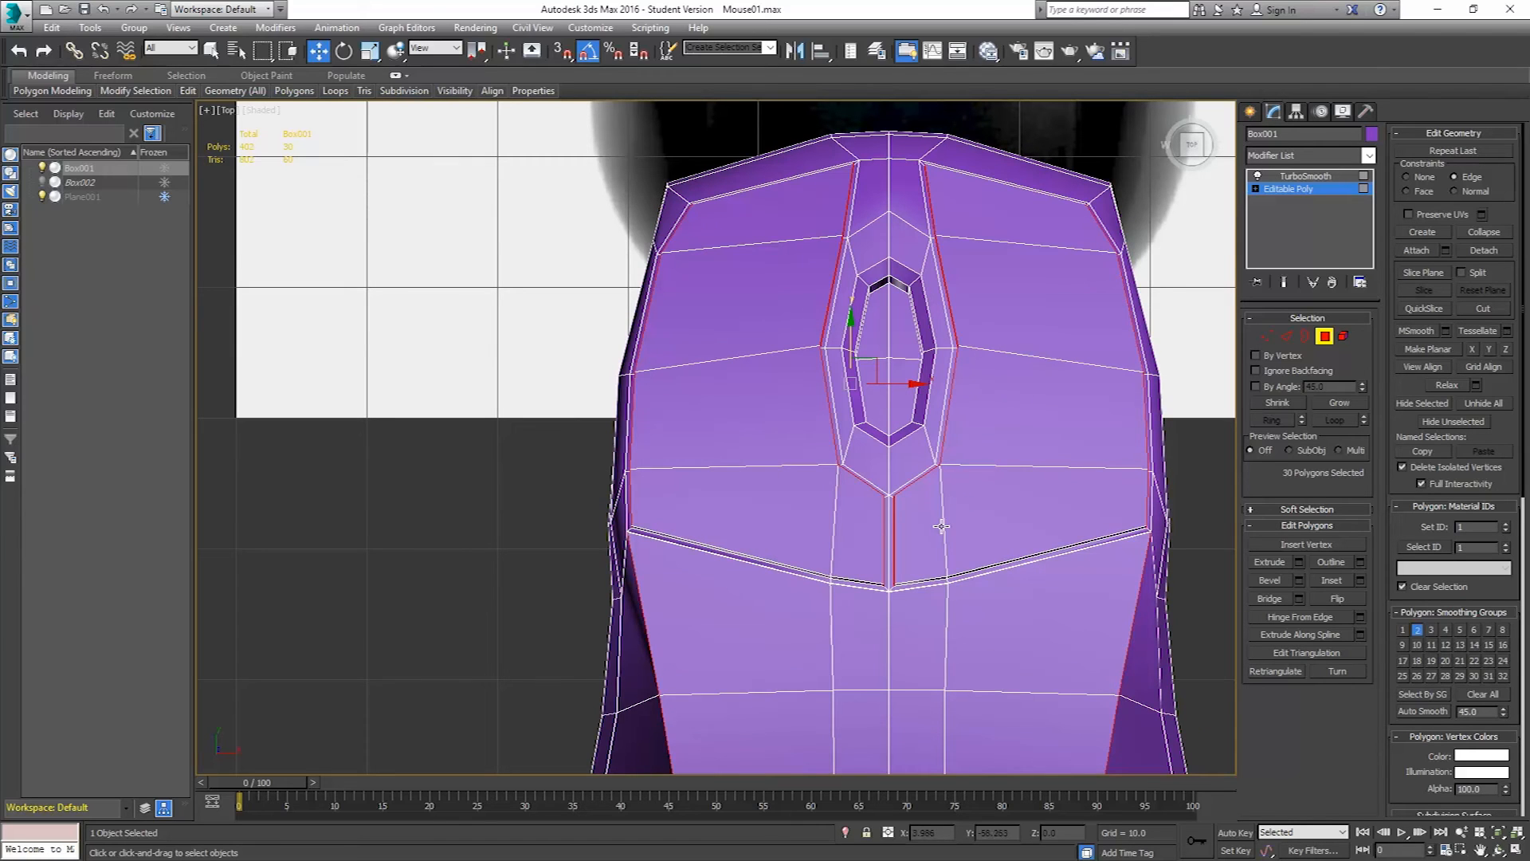
{"action": "left_click", "coordinate": [888, 526], "text": "alt"}
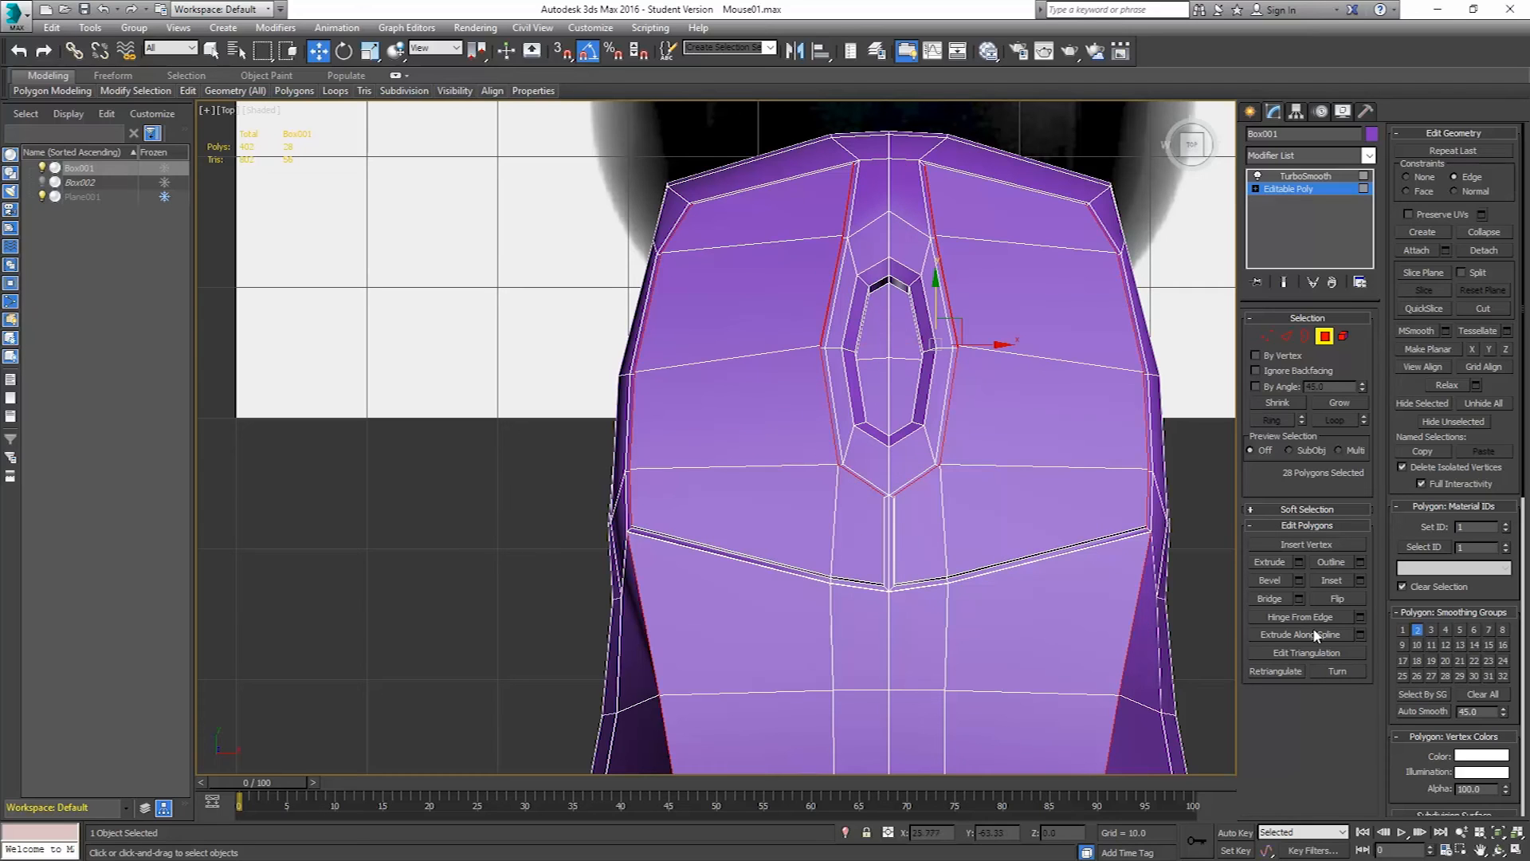
{"action": "left_click", "coordinate": [1419, 630]}
- Check the centre seam polygons in perspective, select the two facing walls between the buttons and take them out of smoothing group 2
{"action": "key", "text": "p"}
{"action": "middle_click_drag", "start_coordinate": [970, 554], "coordinate": [883, 534], "text": "alt"}
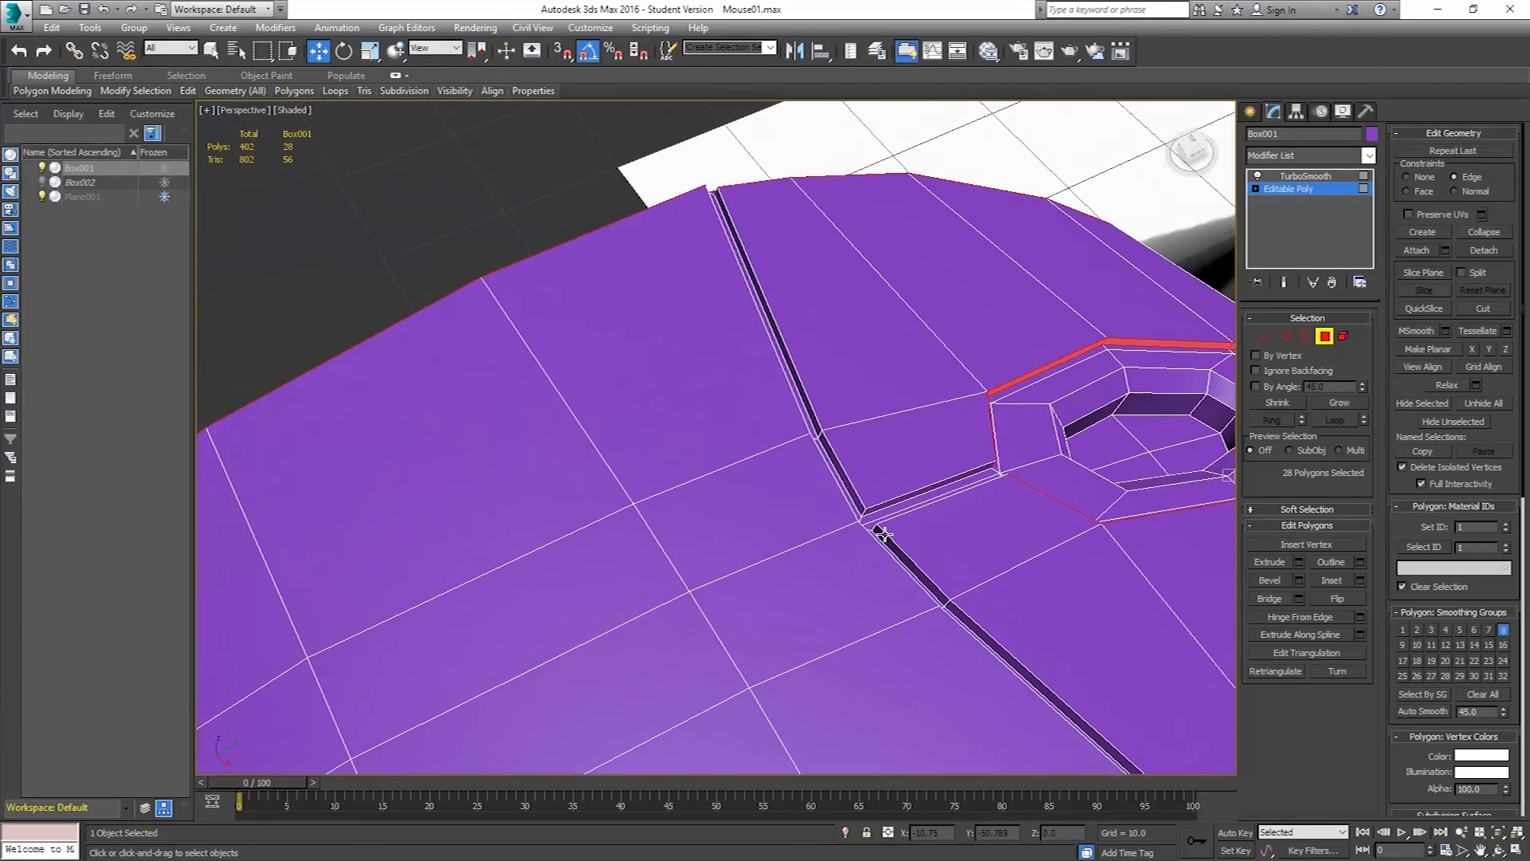
{"action": "scroll", "coordinate": [901, 518], "scroll_direction": "up", "scroll_amount": 3}
{"action": "left_click", "coordinate": [909, 488]}
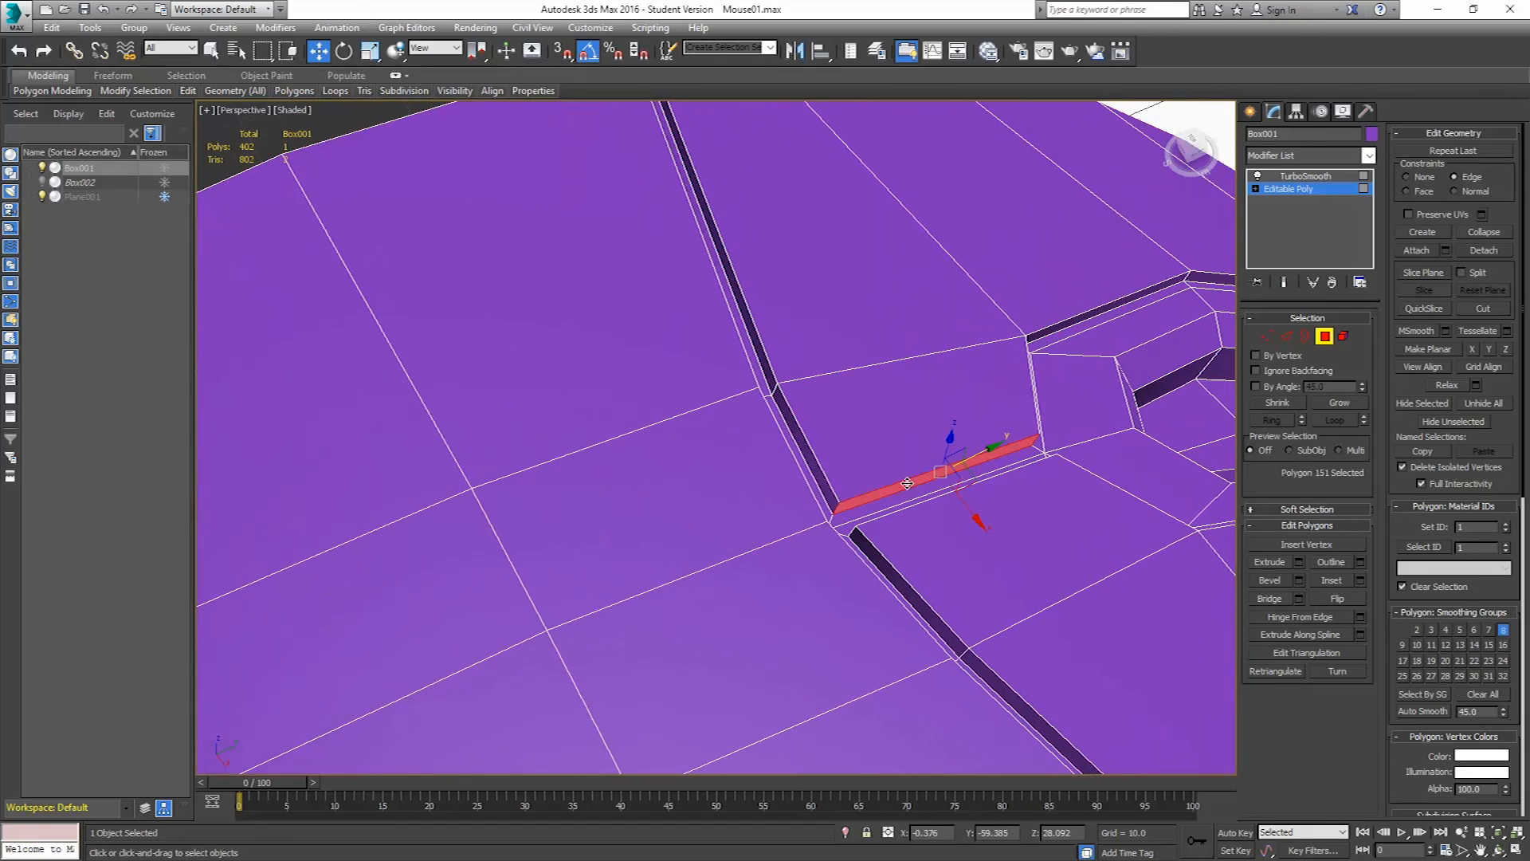
{"action": "middle_click_drag", "start_coordinate": [893, 492], "coordinate": [1056, 502], "text": "alt"}
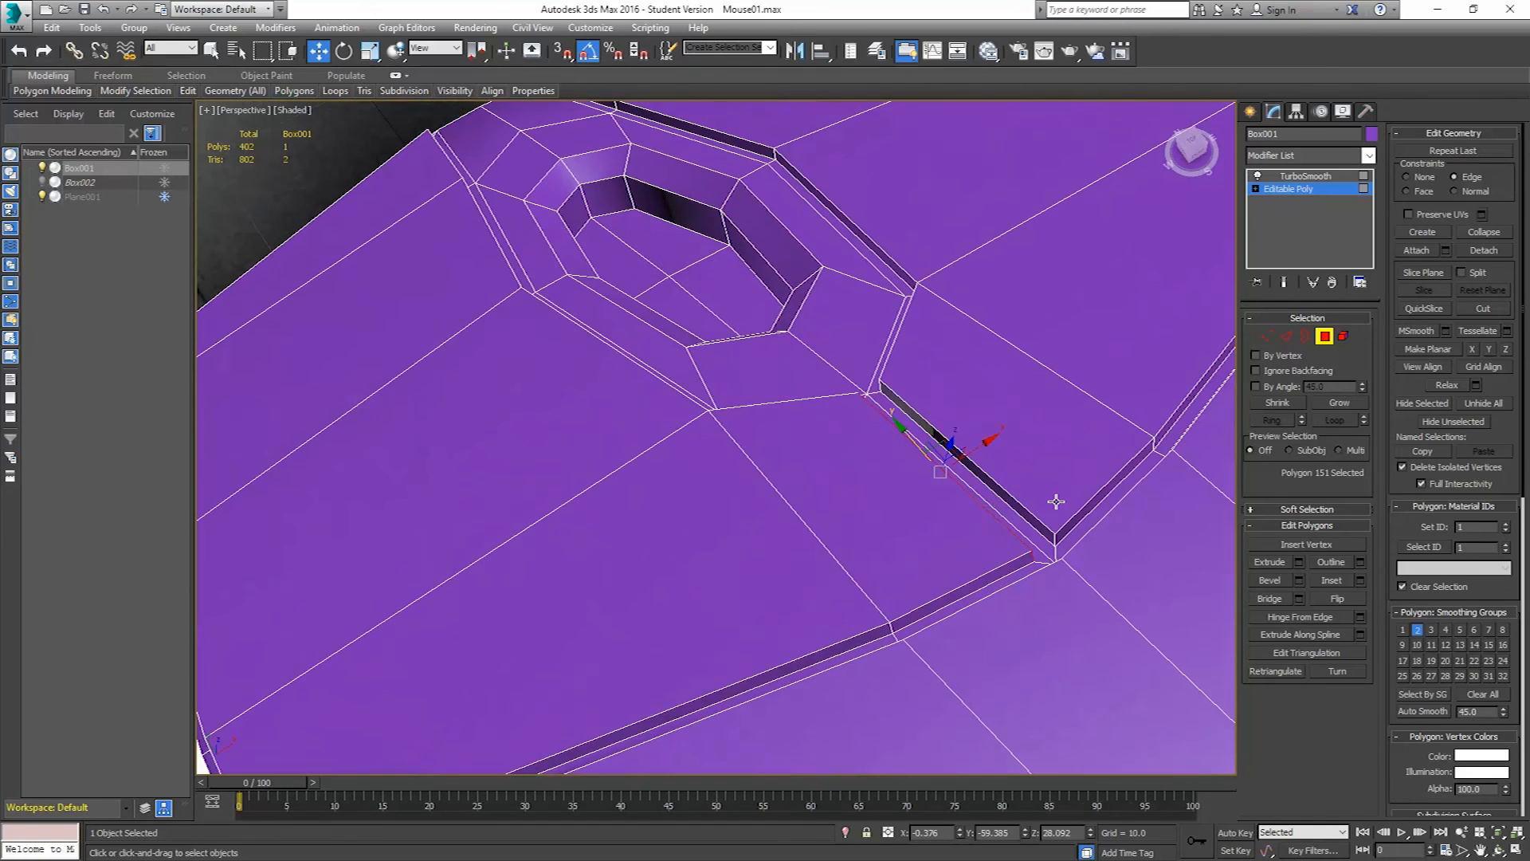
{"action": "left_click", "coordinate": [1008, 499], "text": "ctrl"}
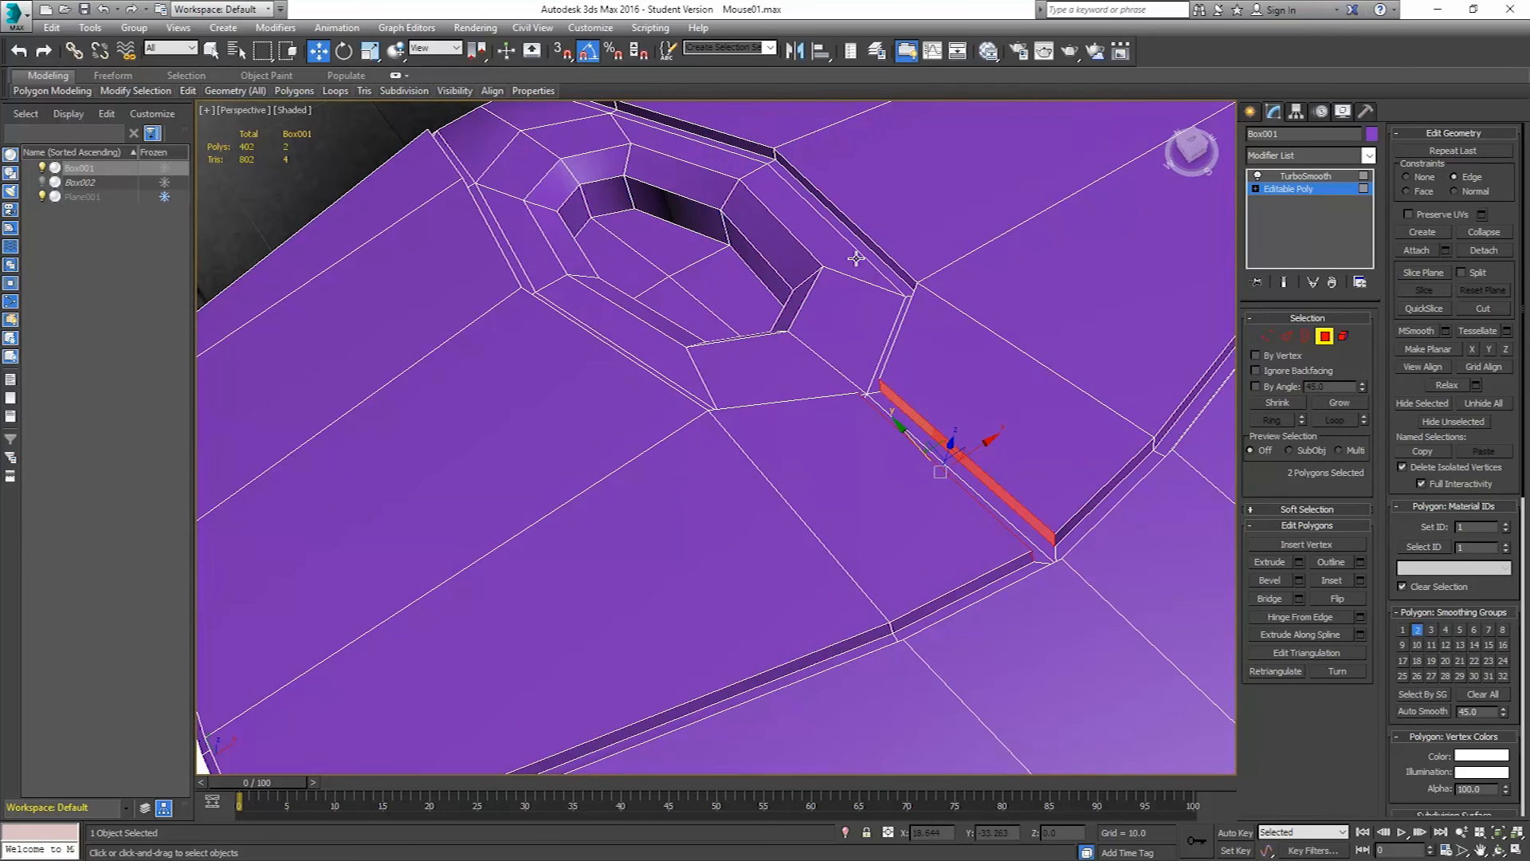
{"action": "left_click", "coordinate": [963, 589]}
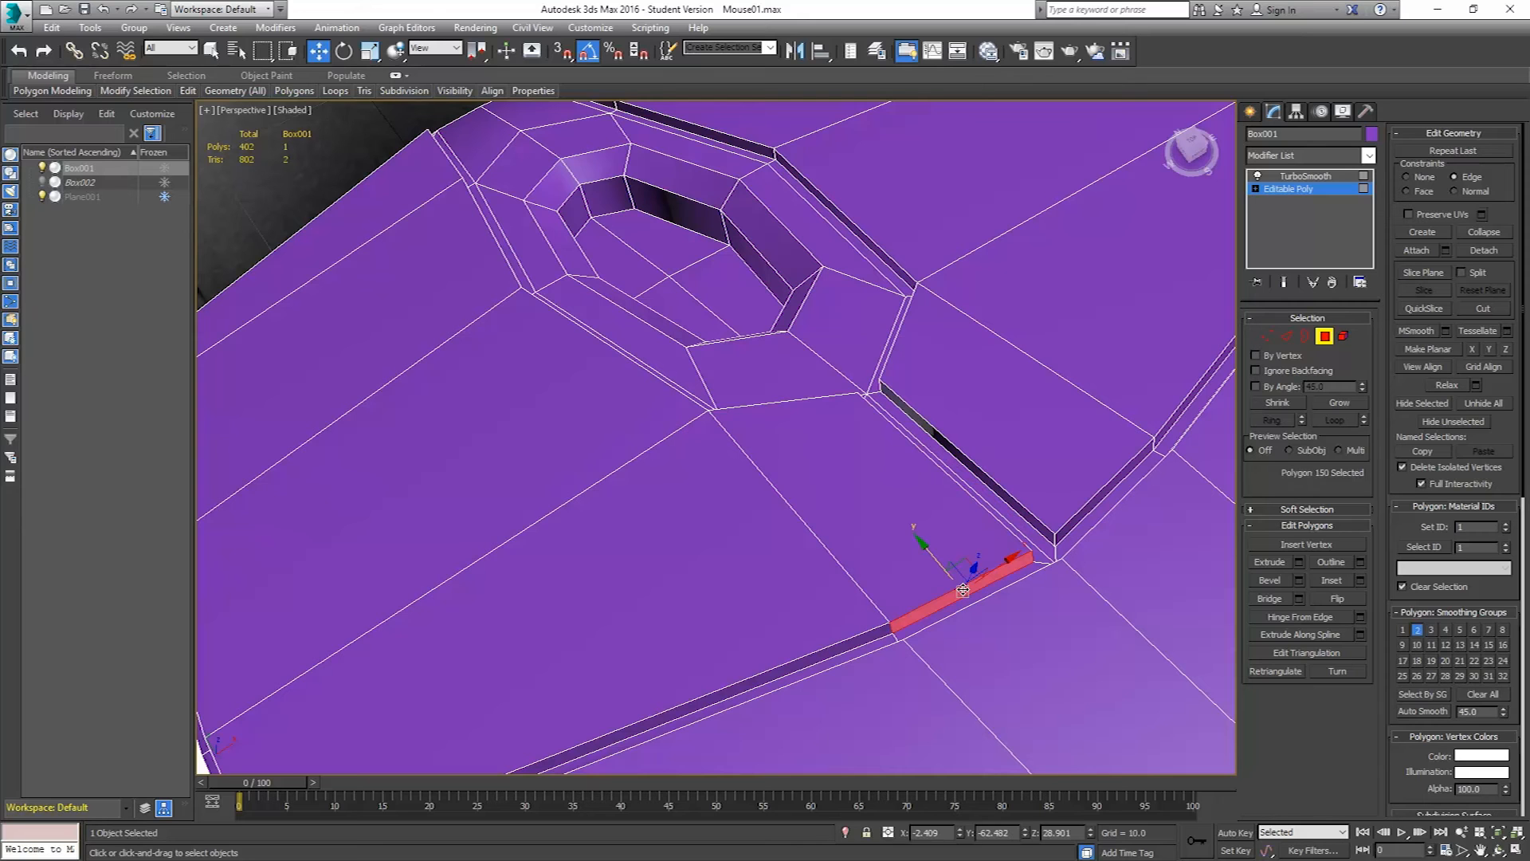
{"action": "left_click", "coordinate": [1013, 506]}
{"action": "middle_click_drag", "start_coordinate": [1013, 506], "coordinate": [887, 518], "text": "alt"}
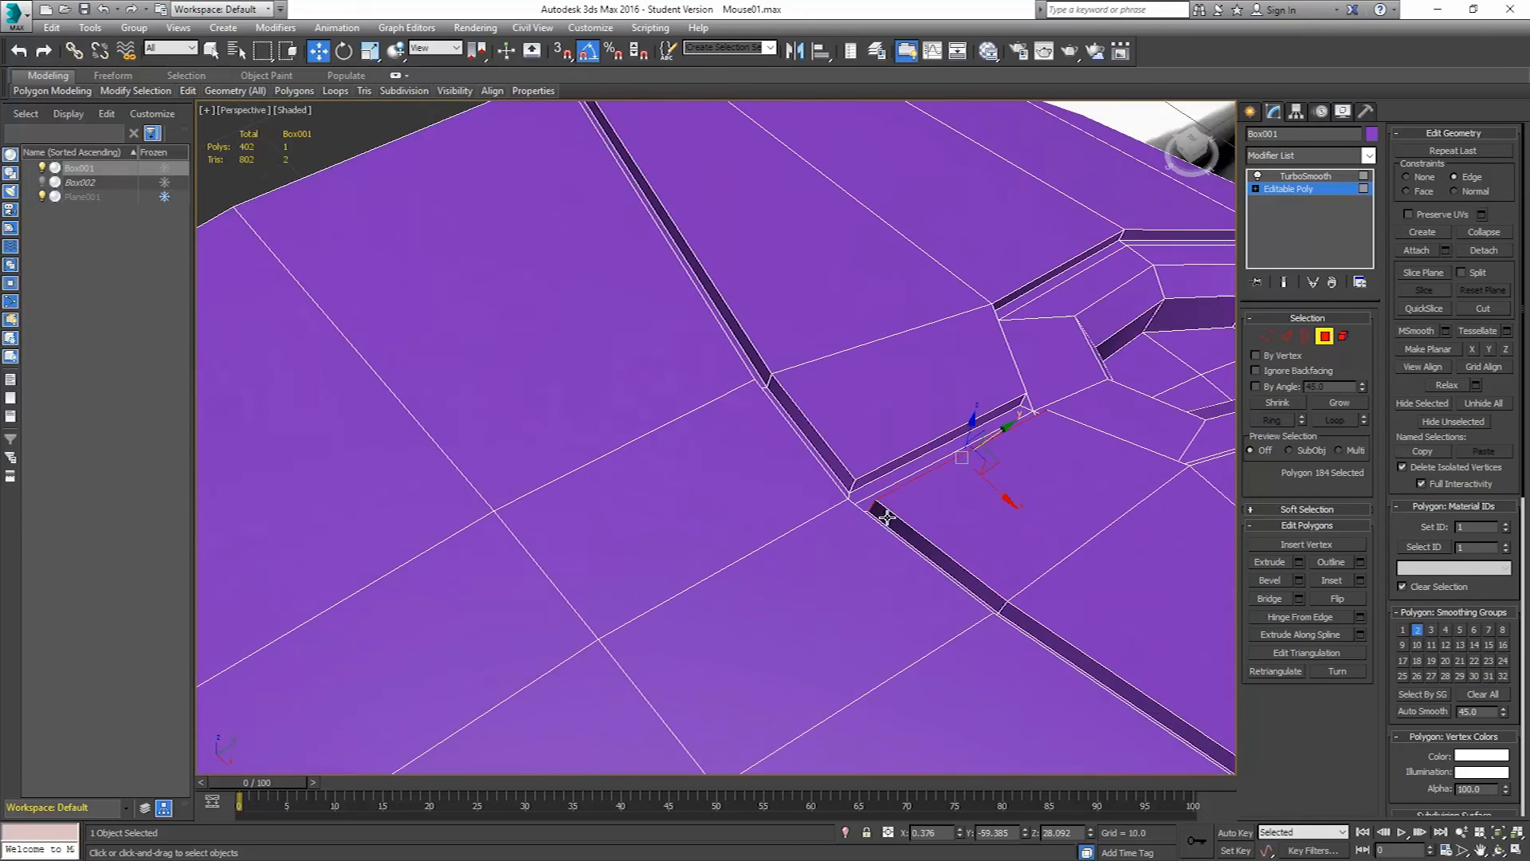
{"action": "left_click", "coordinate": [894, 465], "text": "ctrl"}
{"action": "left_click", "coordinate": [1414, 631]}
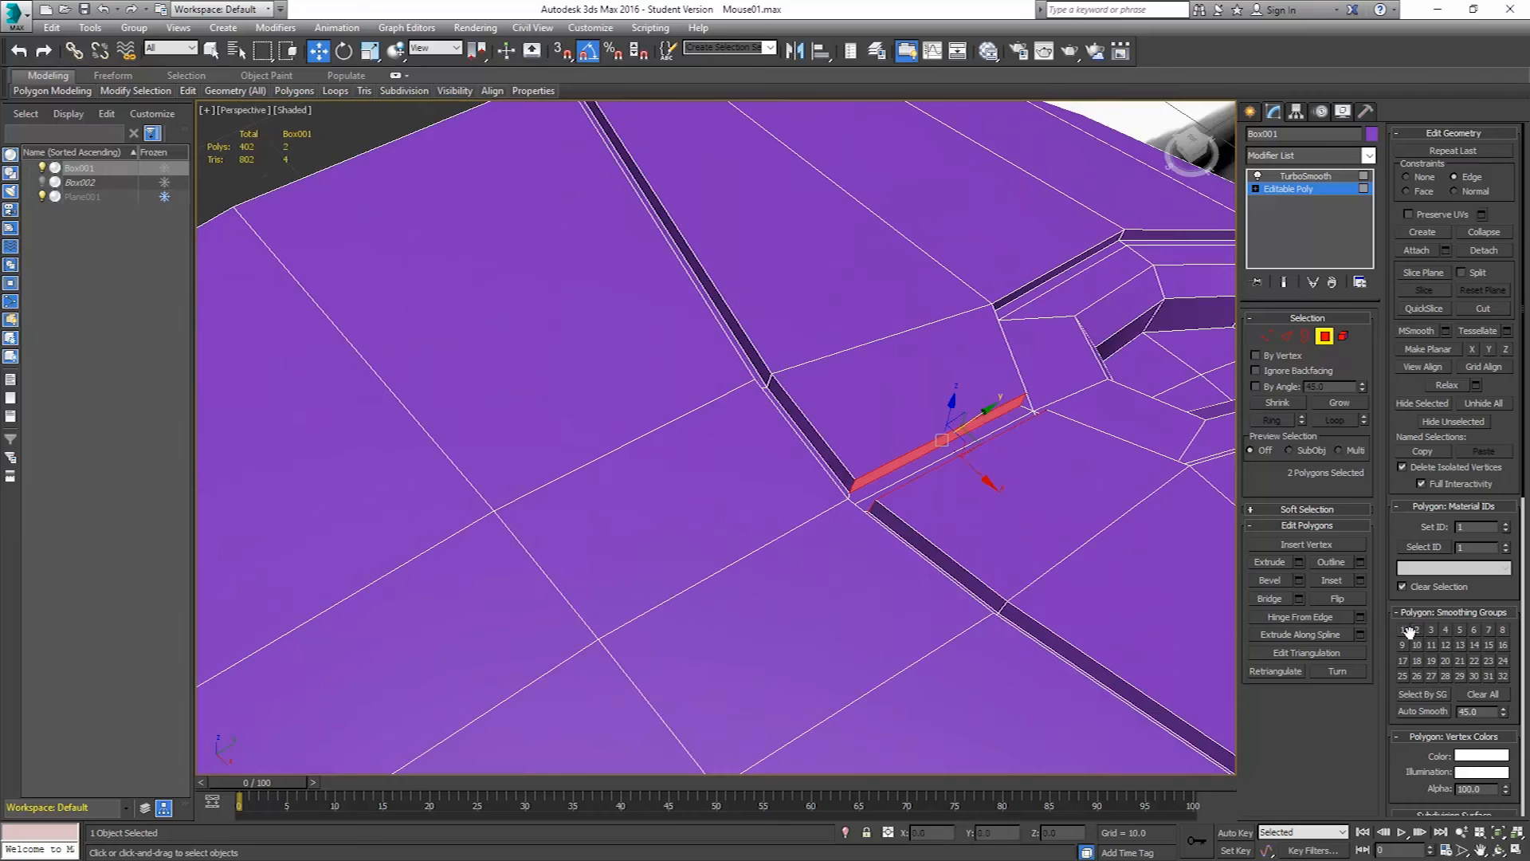
- Leave polygon editing, return to the TurboSmooth modifier, turn on edged faces and inspect the smoothed mouse body from several sides
{"action": "left_click", "coordinate": [1324, 337]}
{"action": "left_click", "coordinate": [1306, 176]}
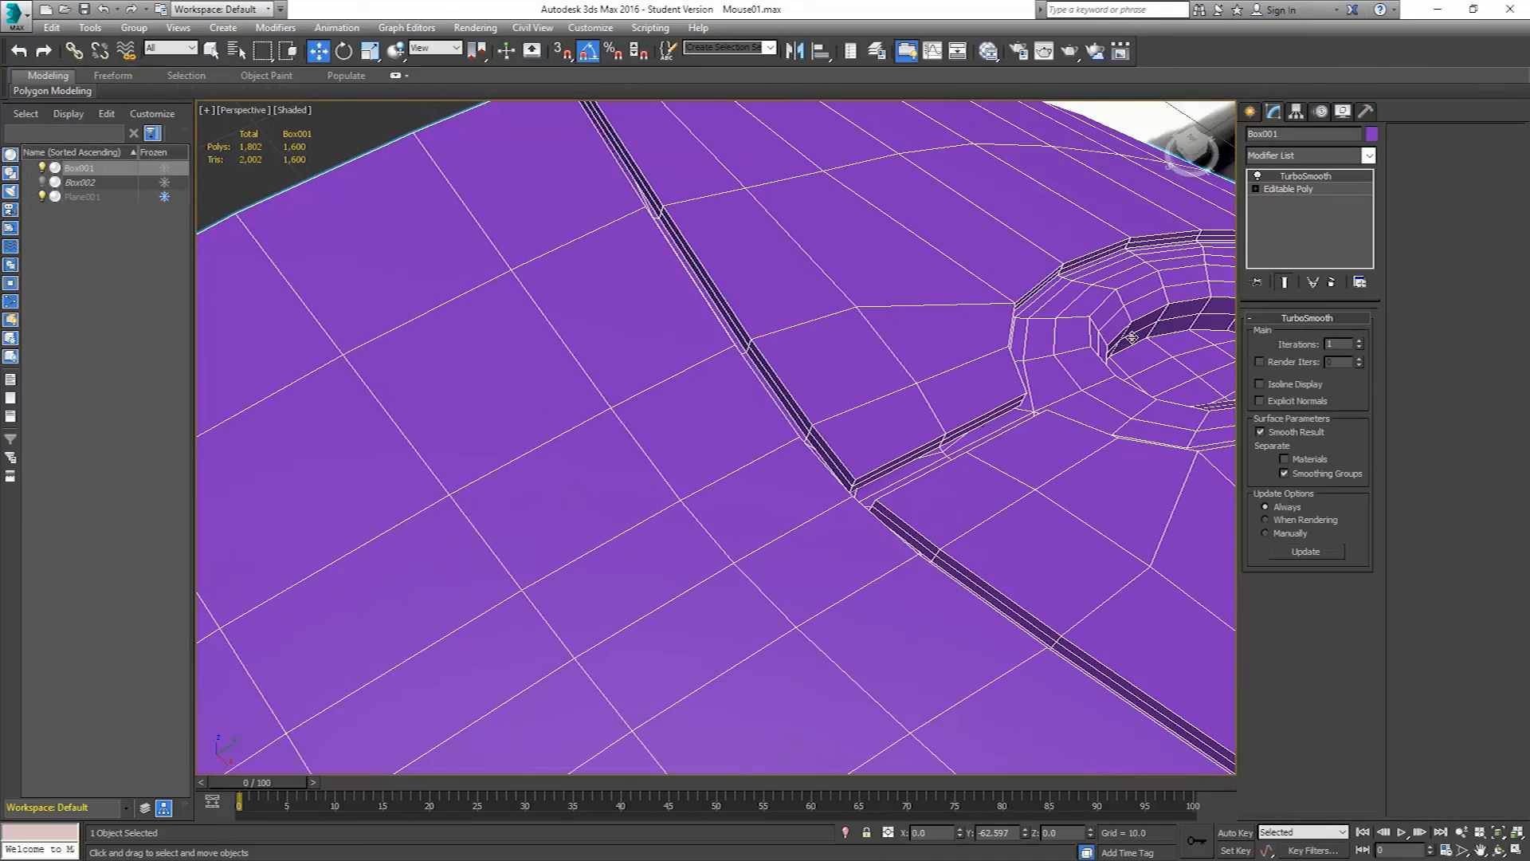
{"action": "scroll", "coordinate": [963, 413], "scroll_direction": "down", "scroll_amount": 5}
{"action": "middle_click_drag", "start_coordinate": [947, 511], "coordinate": [1117, 459], "text": "alt"}
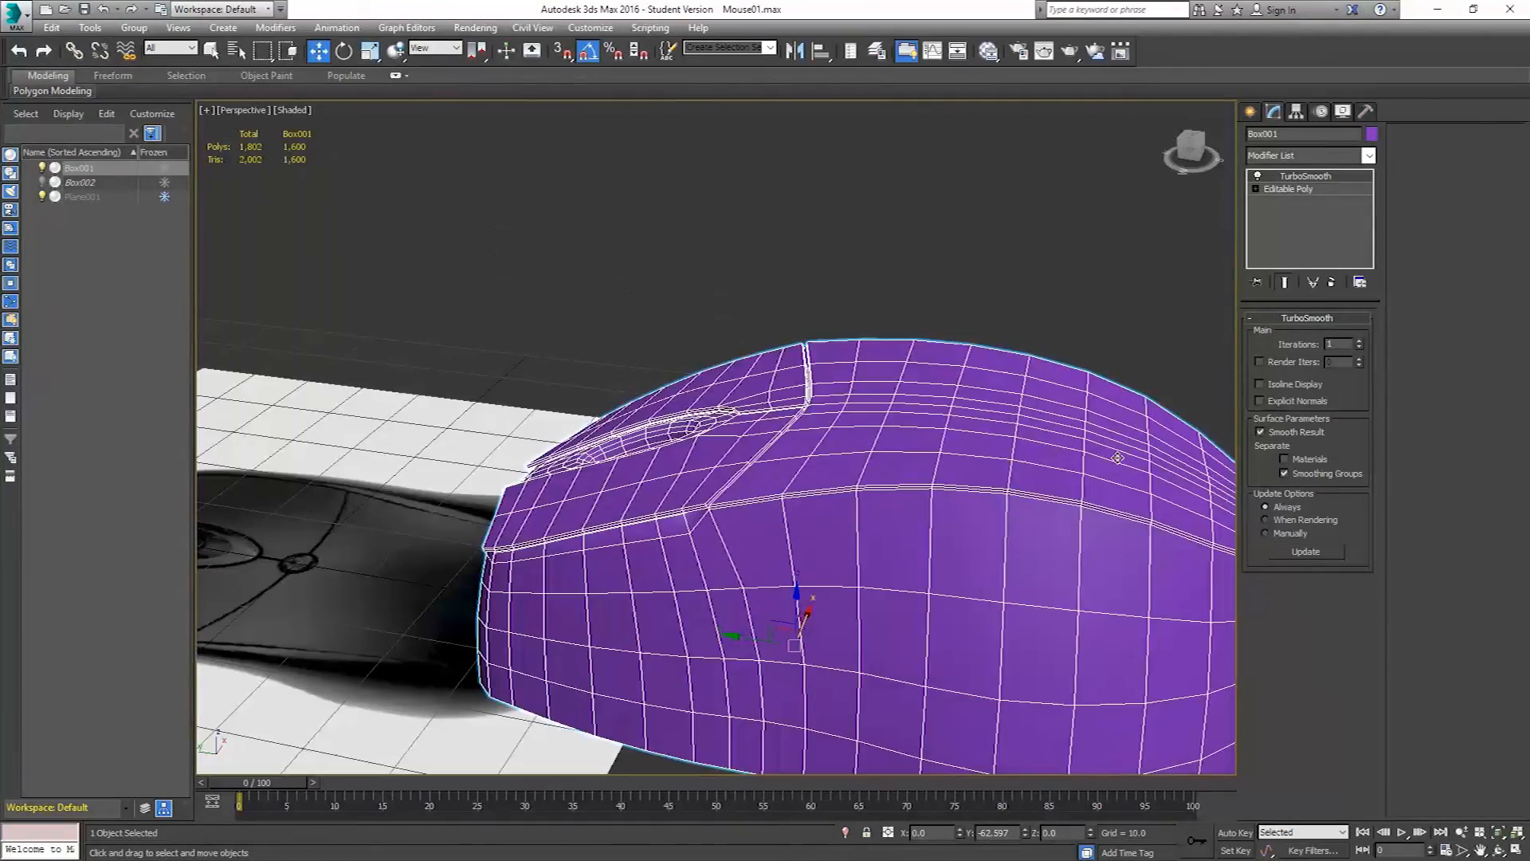
{"action": "key", "text": "F4"}
{"action": "mouse_move", "coordinate": [950, 487]}
{"action": "middle_mouse_down", "text": "alt"}
{"action": "mouse_move", "coordinate": [1007, 499]}
{"action": "mouse_move", "coordinate": [948, 375]}
{"action": "middle_mouse_up", "text": "alt"}
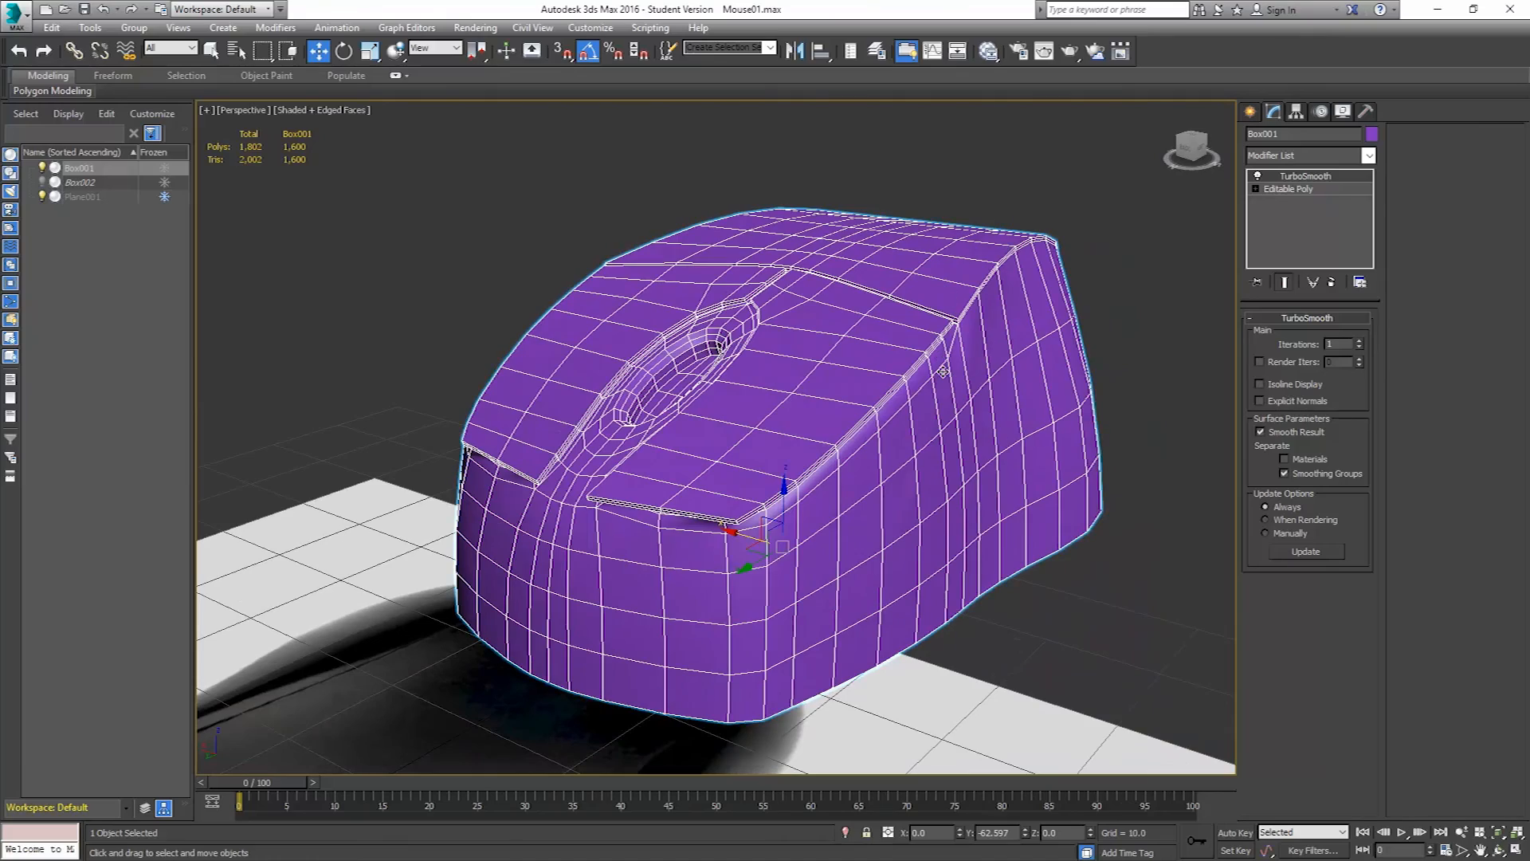
{"action": "middle_click_drag", "start_coordinate": [670, 543], "coordinate": [651, 366], "text": "alt"}
{"action": "middle_click_drag", "start_coordinate": [988, 569], "coordinate": [823, 479], "text": "alt"}
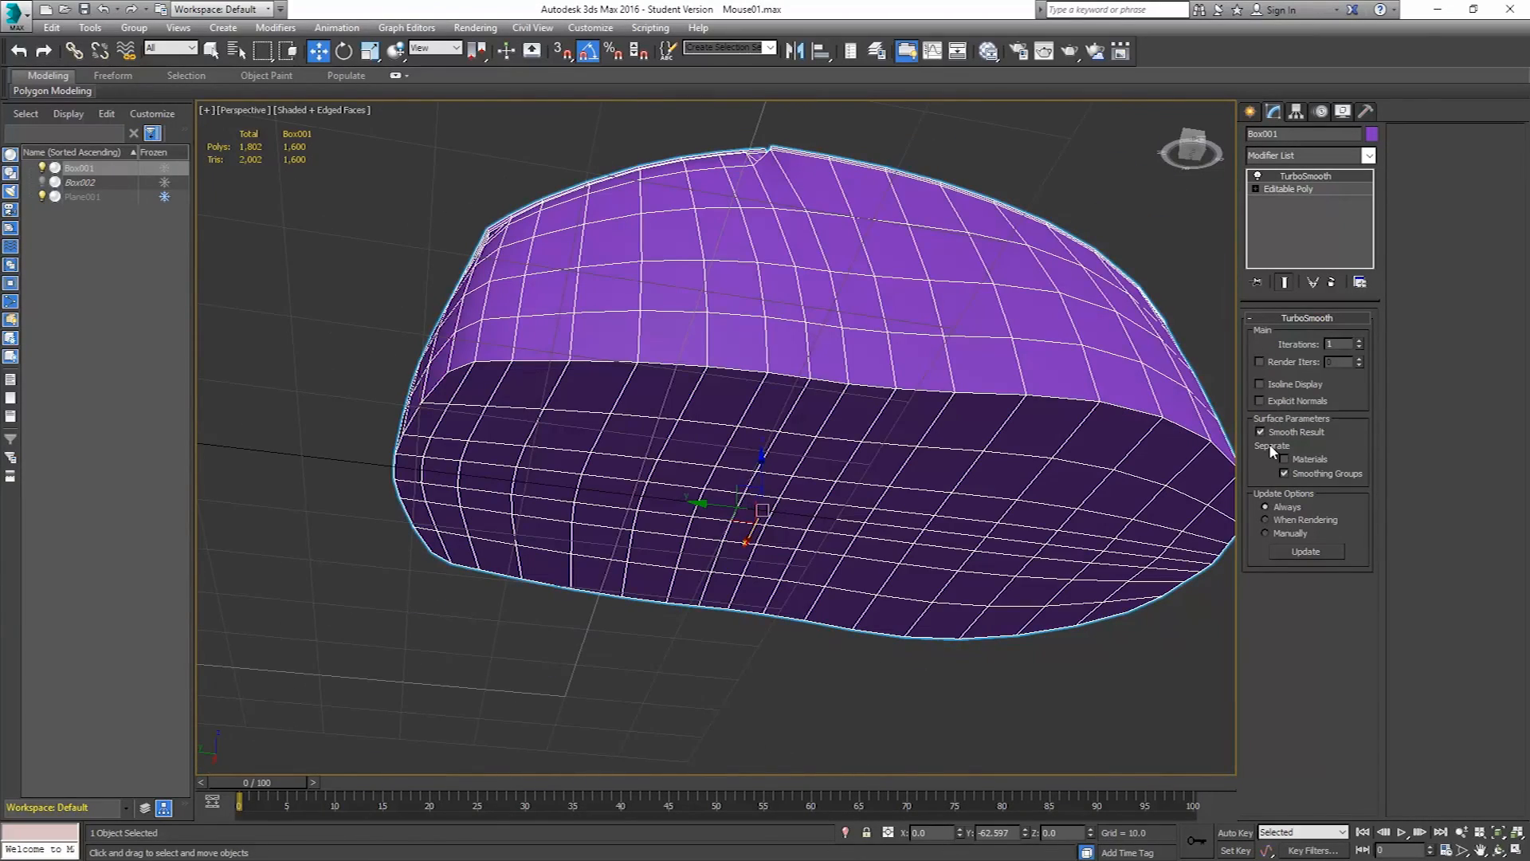
- Compare the mouse body with TurboSmooth's separation by smoothing groups switched off and on again
{"action": "left_click", "coordinate": [1285, 472]}
{"action": "mouse_move", "coordinate": [769, 441]}
{"action": "middle_mouse_down", "text": "alt"}
{"action": "mouse_move", "coordinate": [861, 486]}
{"action": "mouse_move", "coordinate": [849, 357]}
{"action": "middle_mouse_up", "text": "alt"}
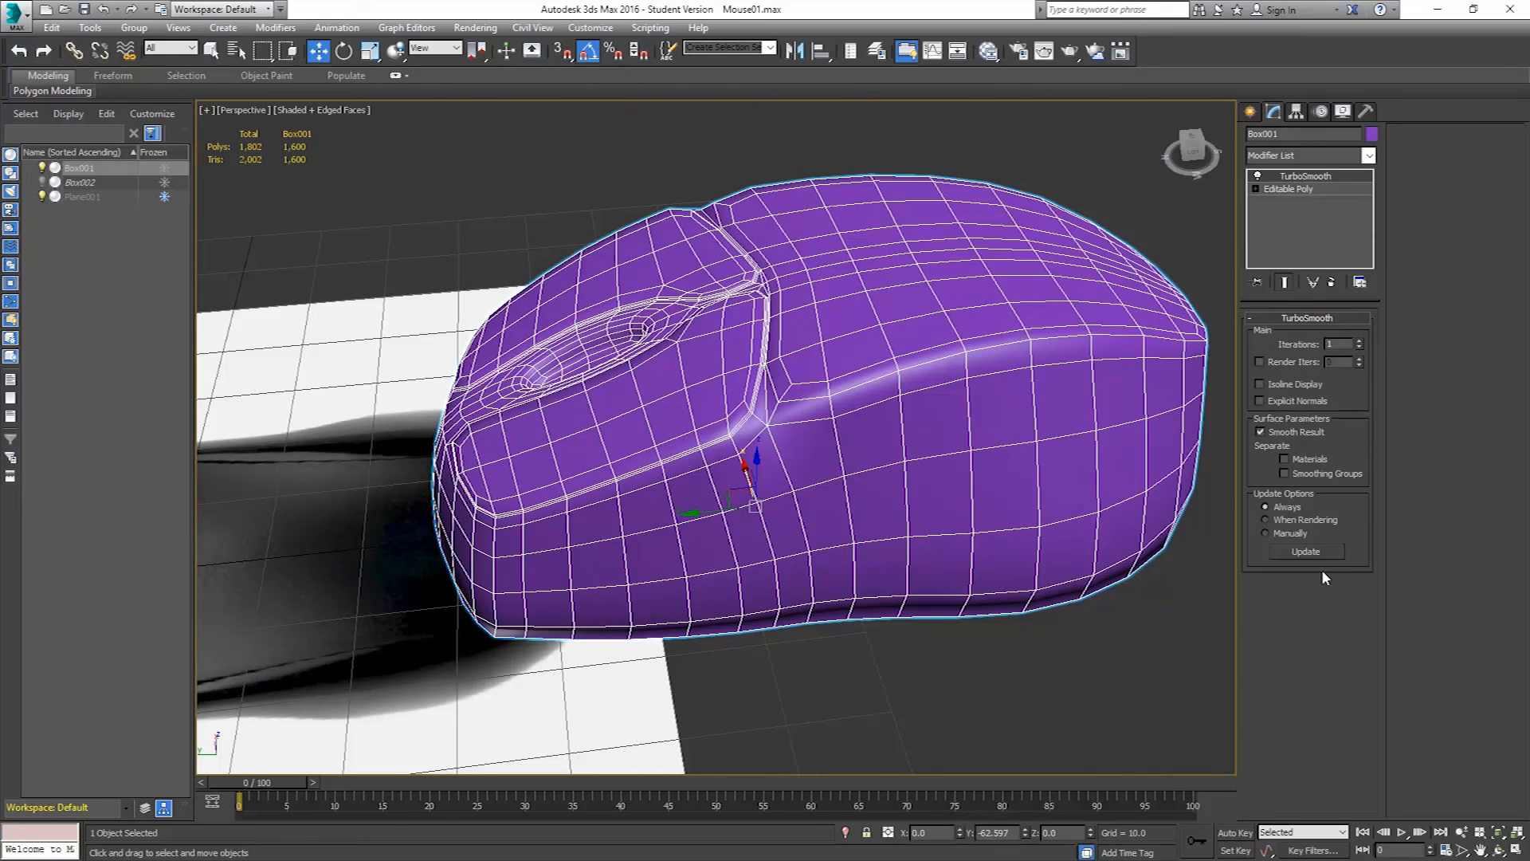
{"action": "left_click", "coordinate": [1284, 473]}
- Examine the smoothed body's button seams, wheel recess and front against the reference image
{"action": "middle_click_drag", "start_coordinate": [1081, 466], "coordinate": [948, 479], "text": "alt"}
{"action": "scroll", "coordinate": [961, 448], "scroll_direction": "down", "scroll_amount": 4}
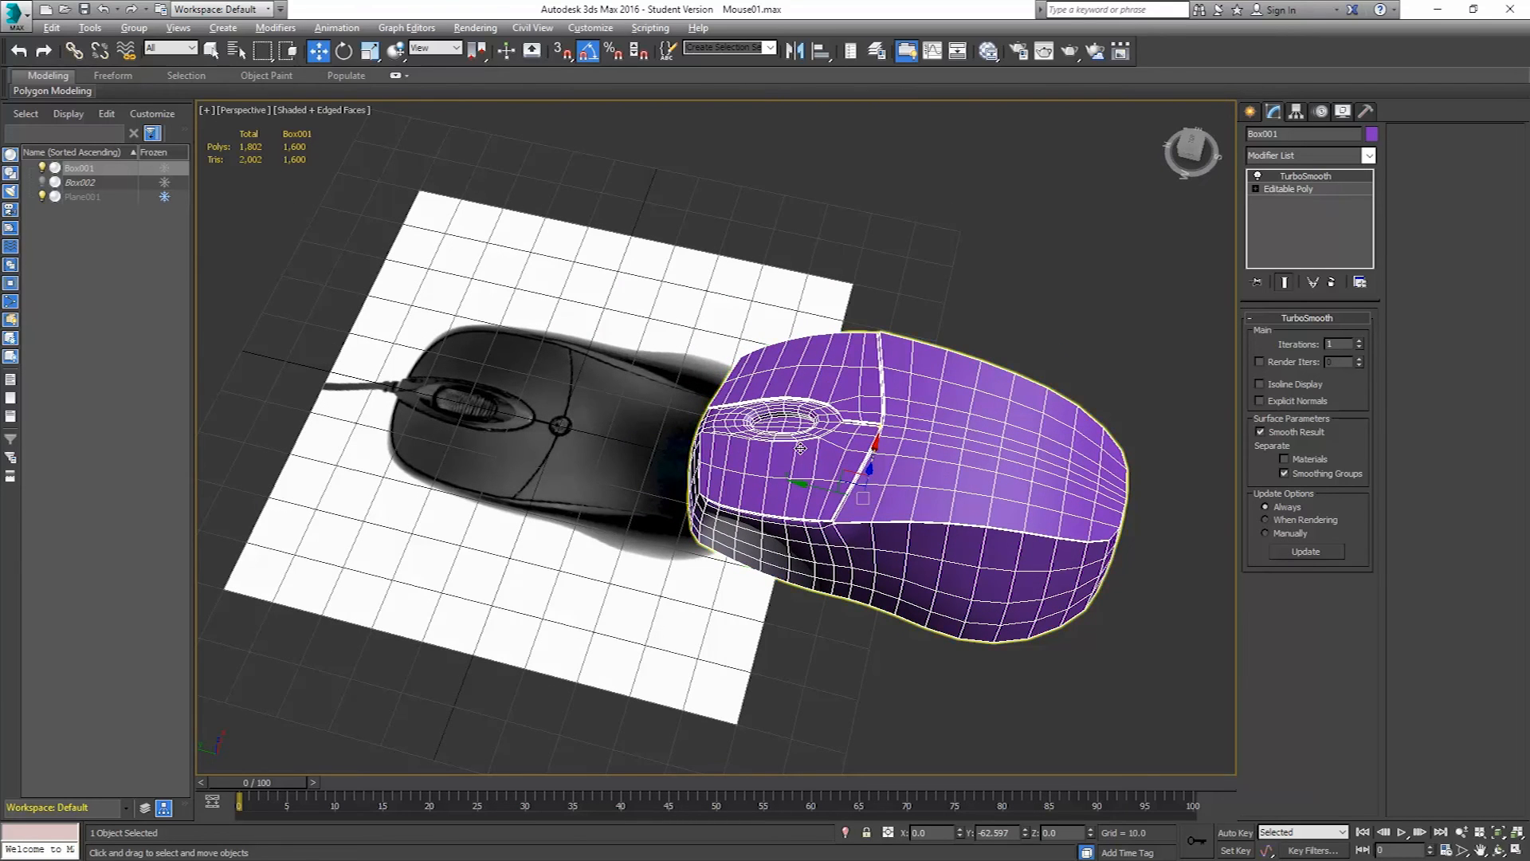
{"action": "middle_click_drag", "start_coordinate": [795, 445], "coordinate": [873, 455], "text": "alt"}
{"action": "scroll", "coordinate": [873, 492], "scroll_direction": "up", "scroll_amount": 5}
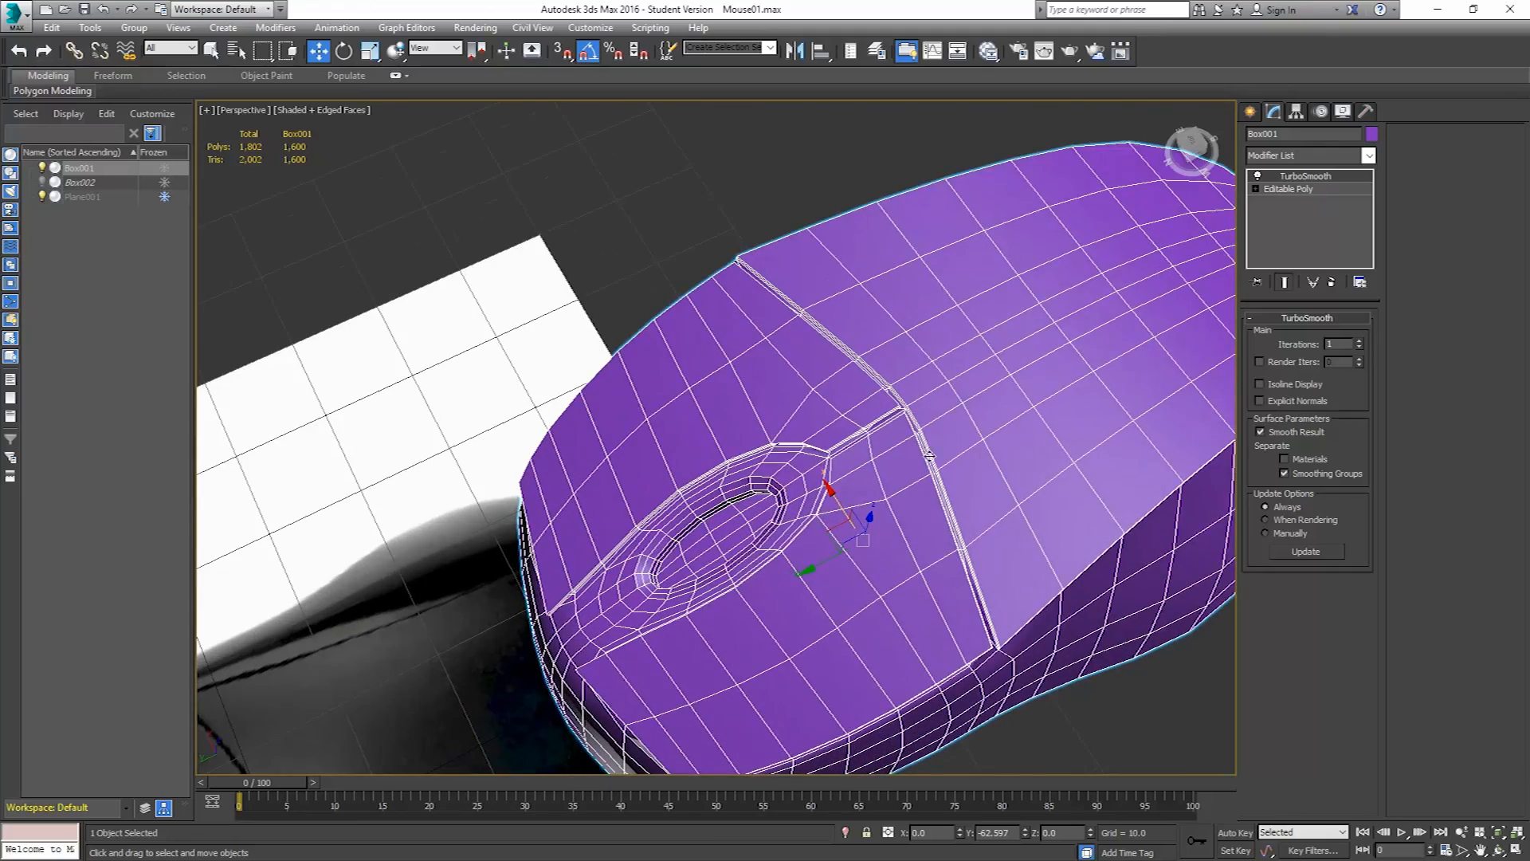
{"action": "middle_click_drag", "start_coordinate": [829, 526], "coordinate": [869, 404]}
{"action": "mouse_move", "coordinate": [823, 526]}
{"action": "middle_mouse_down", "text": "alt"}
{"action": "mouse_move", "coordinate": [842, 481]}
{"action": "mouse_move", "coordinate": [837, 499]}
{"action": "middle_mouse_up", "text": "alt"}
{"action": "scroll", "coordinate": [816, 514], "scroll_direction": "down", "scroll_amount": 4}
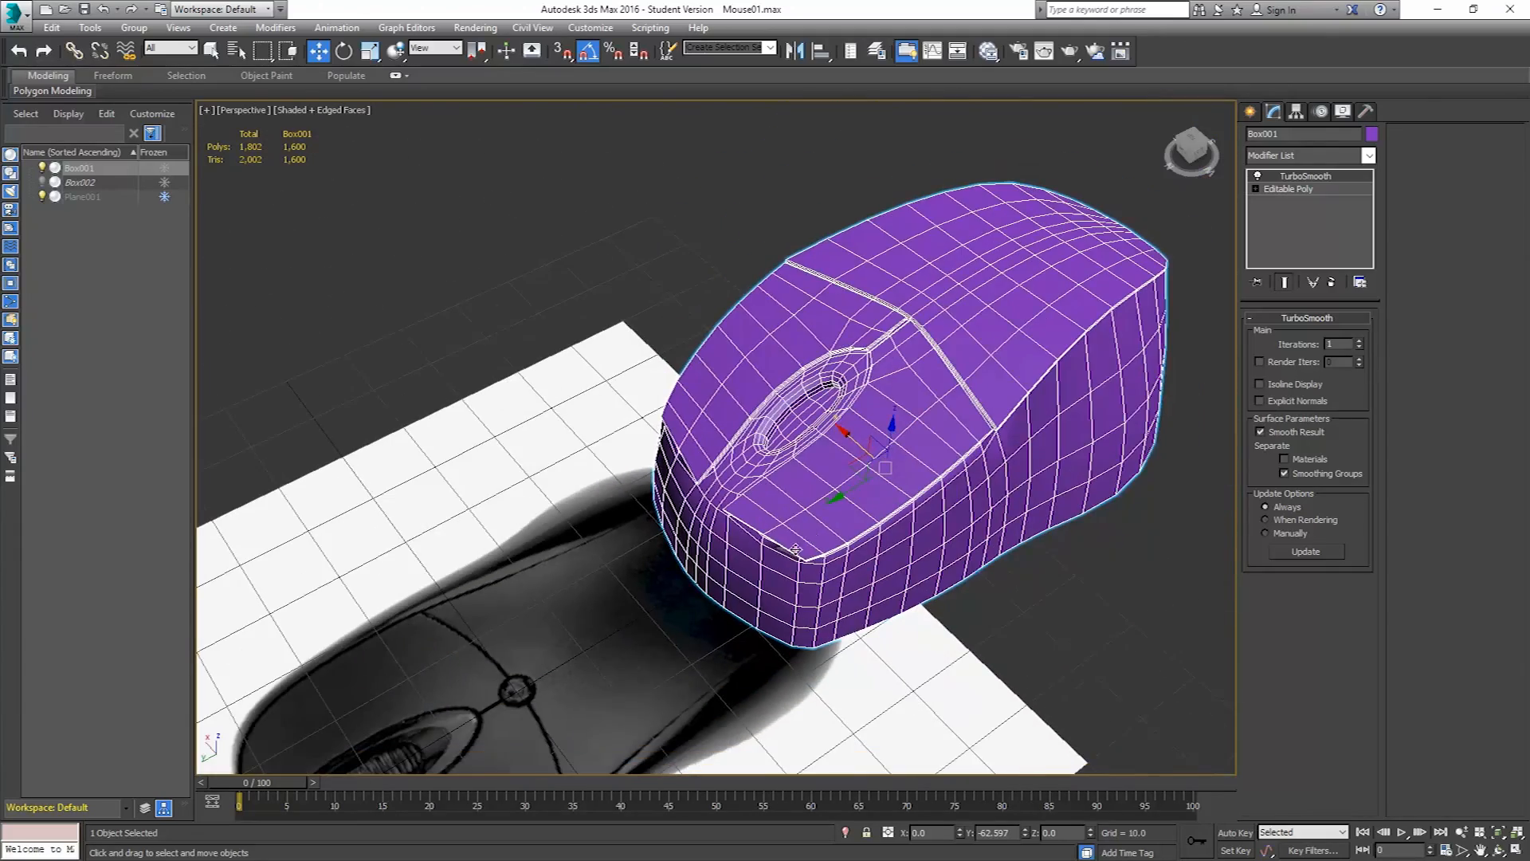
{"action": "middle_click_drag", "start_coordinate": [977, 477], "coordinate": [887, 502]}
{"action": "middle_click_drag", "start_coordinate": [823, 551], "coordinate": [940, 486], "text": "alt"}
{"action": "scroll", "coordinate": [820, 503], "scroll_direction": "down", "scroll_amount": 3}
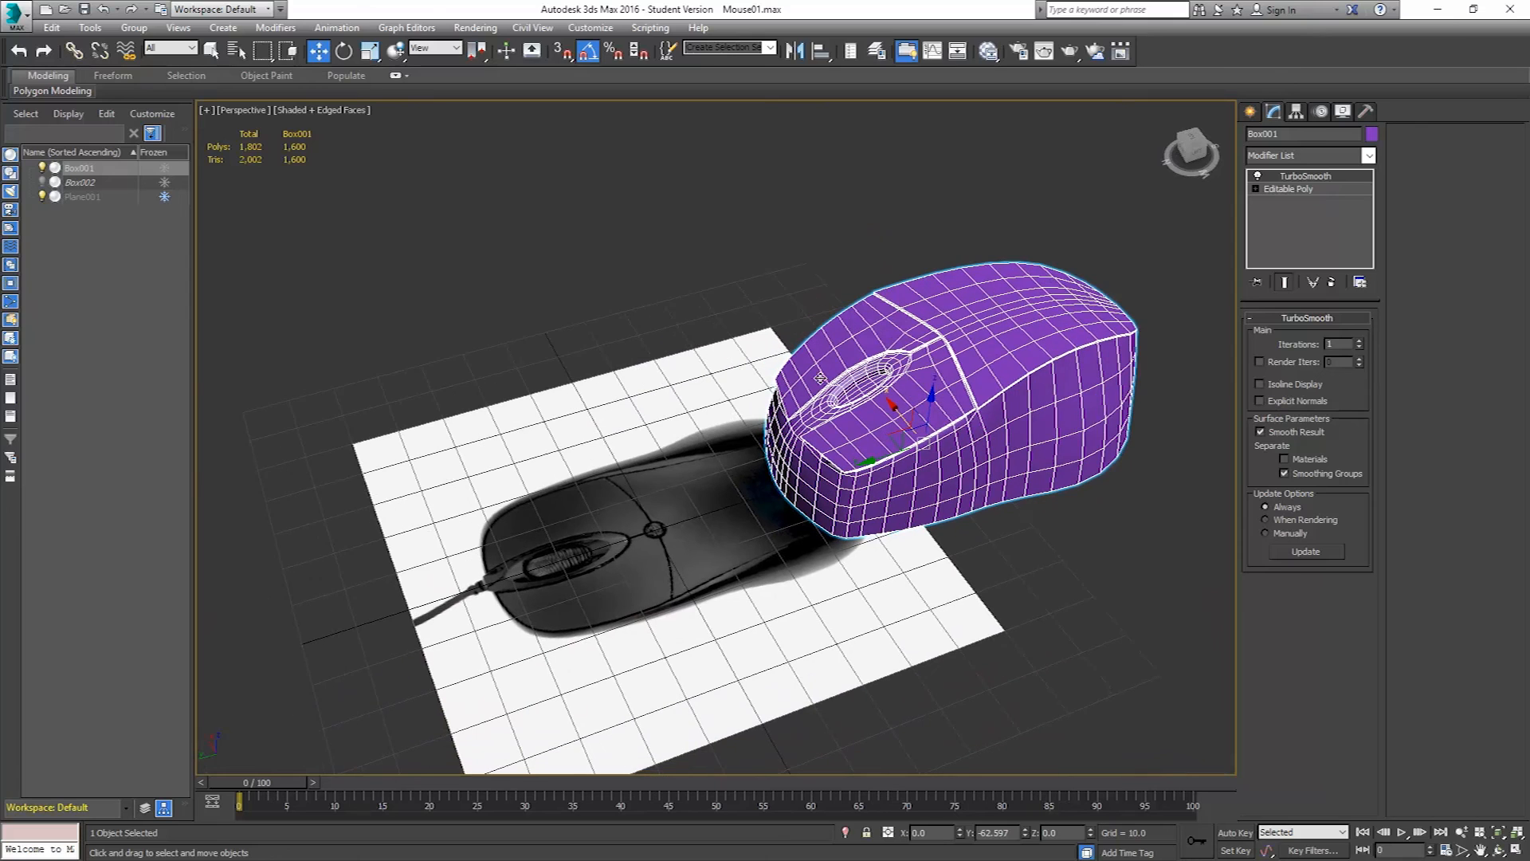
- Create a torus centred on the wheel recess in the top view, with radii of about 9.6 and 1.1
{"action": "left_click", "coordinate": [1251, 111]}
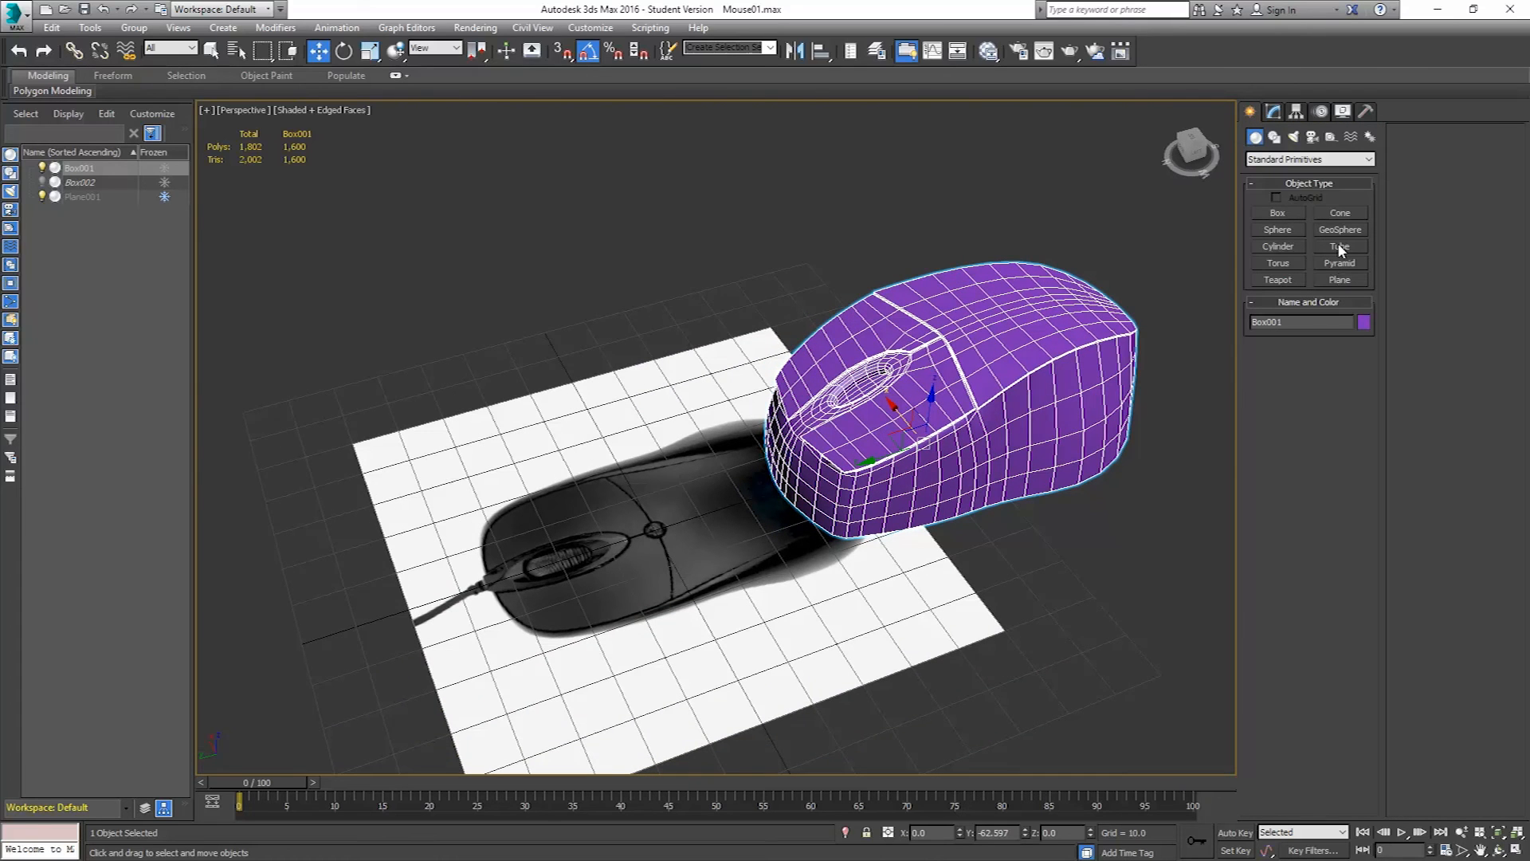
{"action": "left_click", "coordinate": [1280, 263]}
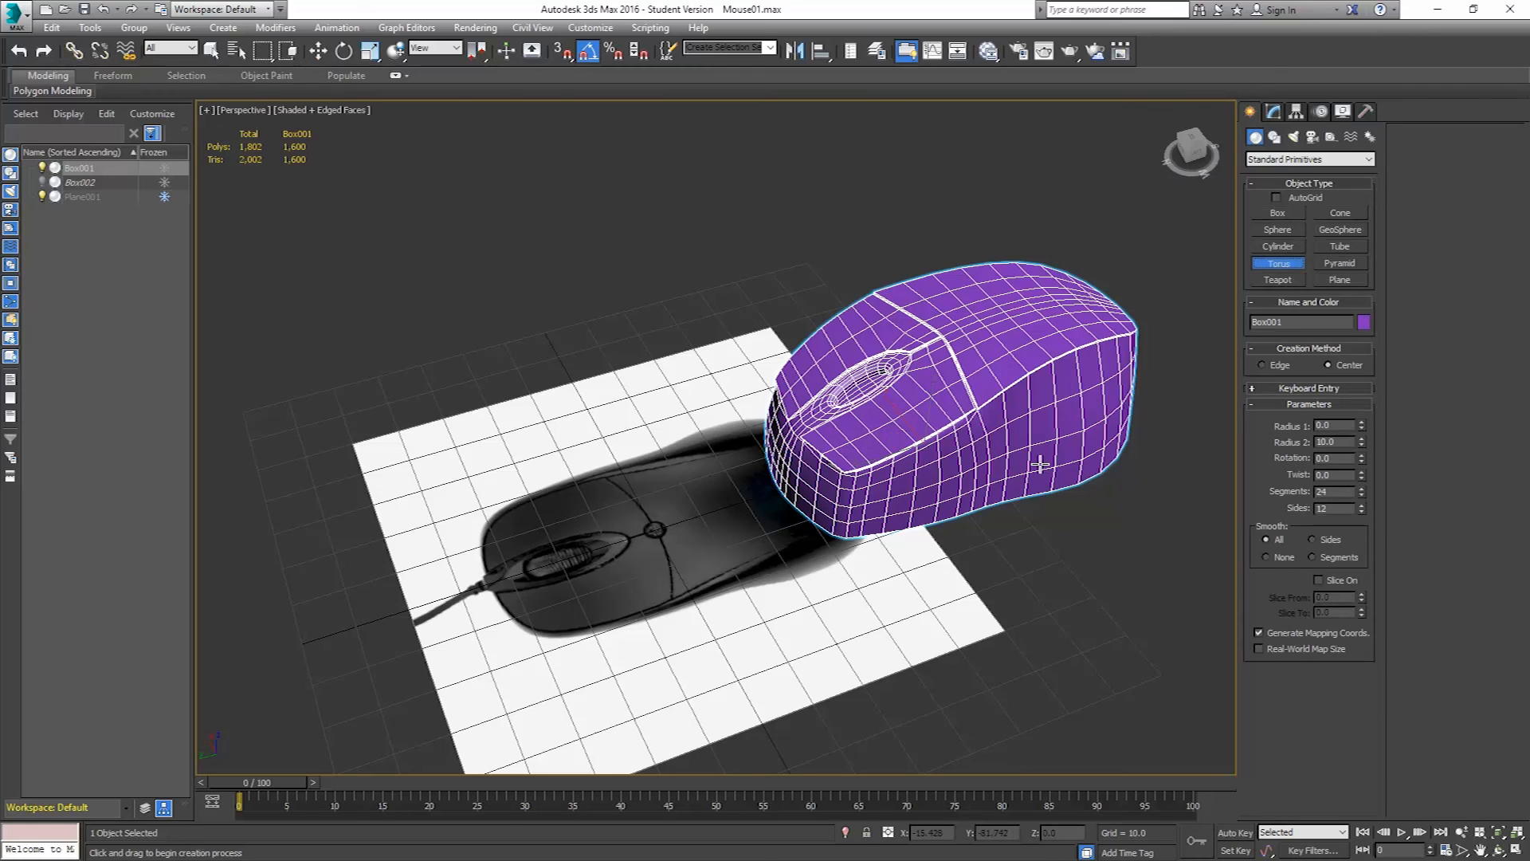
{"action": "key", "text": "l"}
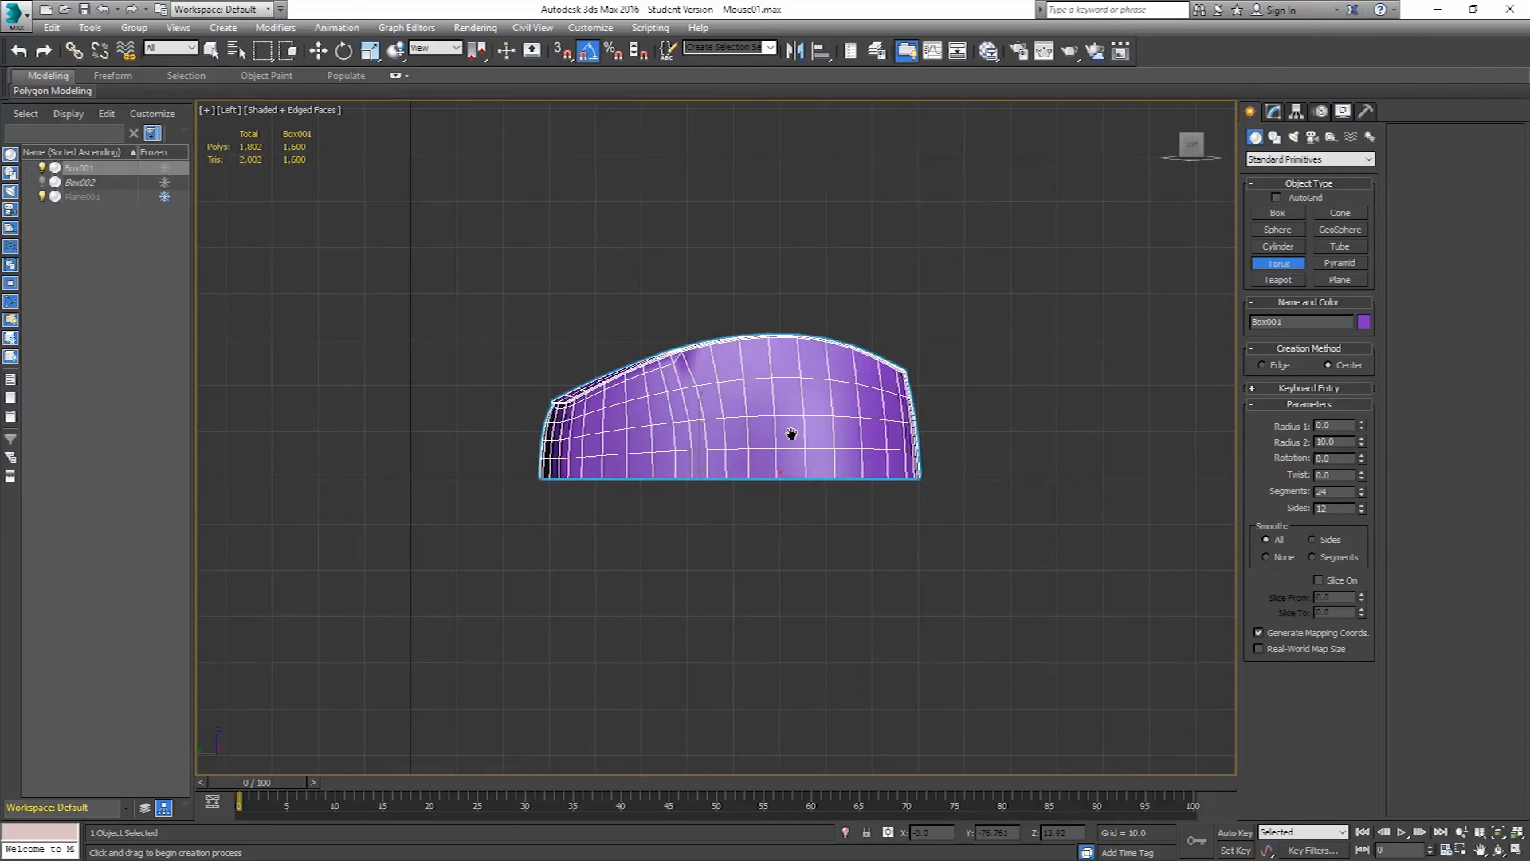
{"action": "middle_click_drag", "start_coordinate": [792, 434], "coordinate": [918, 463]}
{"action": "key", "text": "t"}
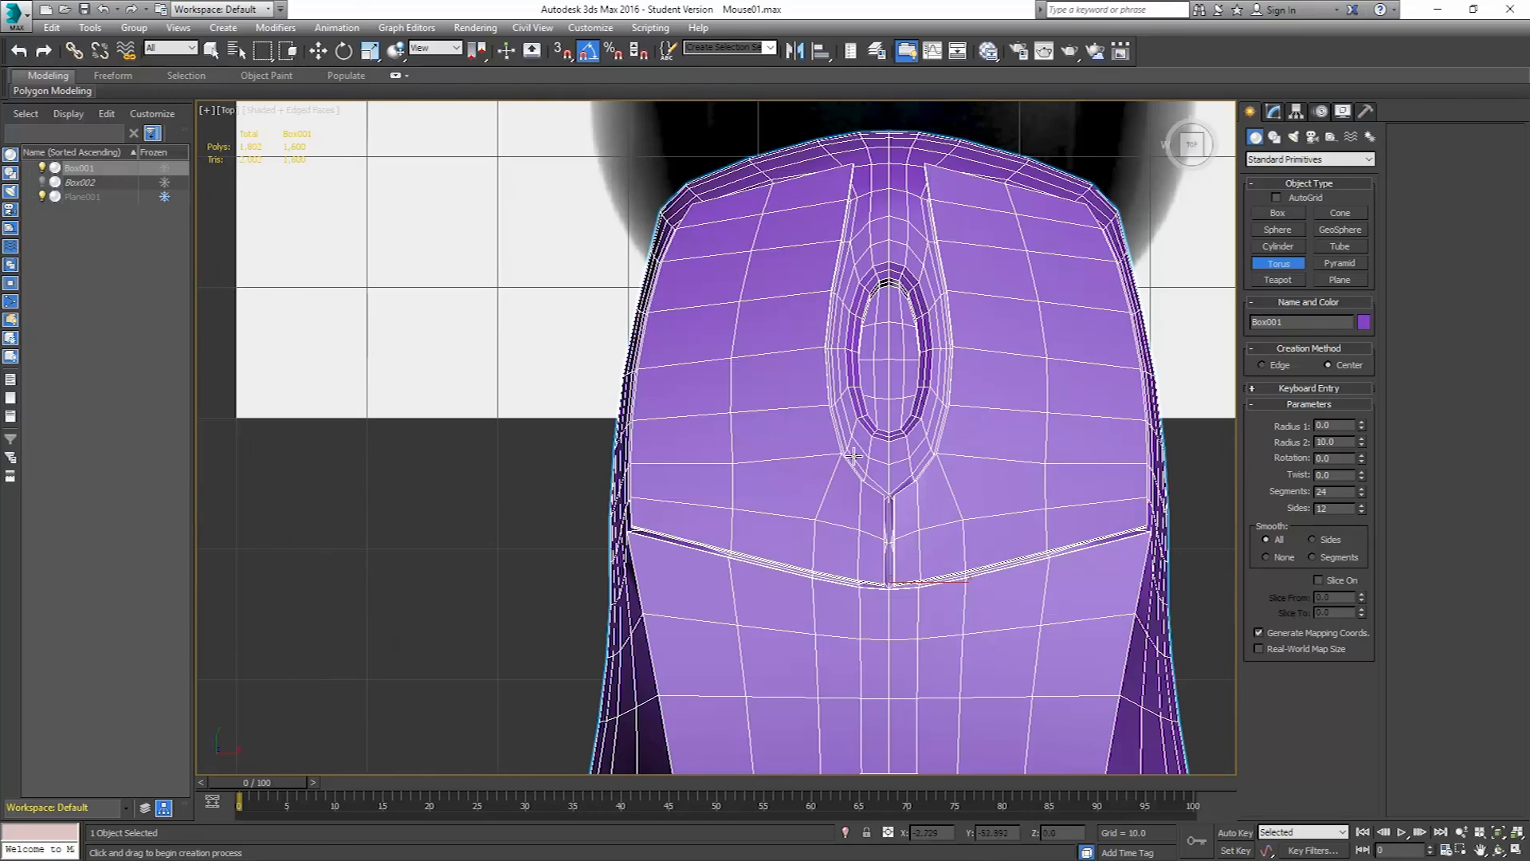
{"action": "left_click_drag", "start_coordinate": [889, 358], "coordinate": [886, 266]}
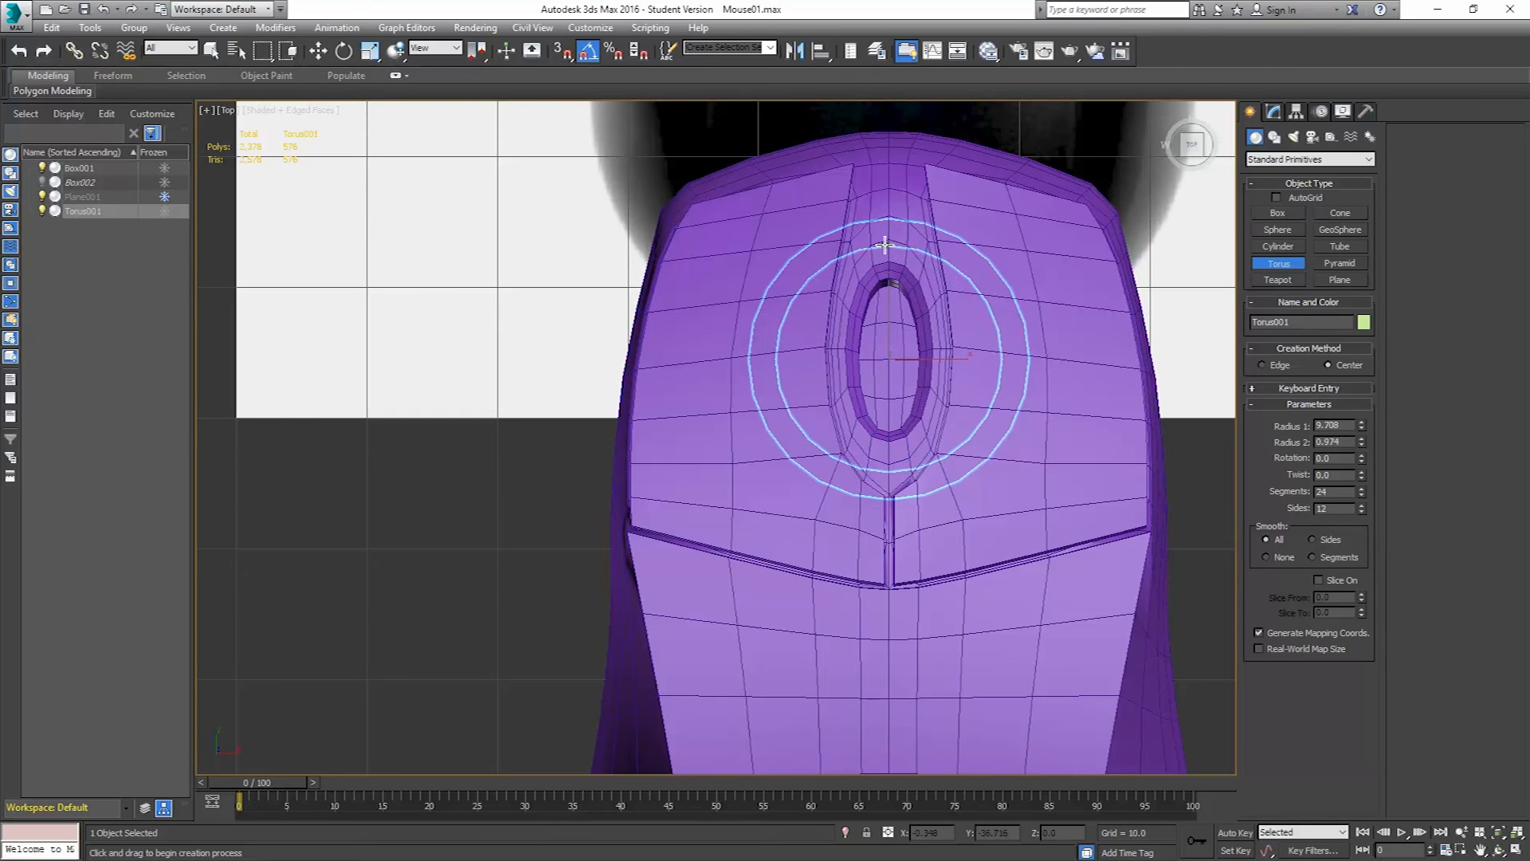
{"action": "left_click", "coordinate": [932, 301]}
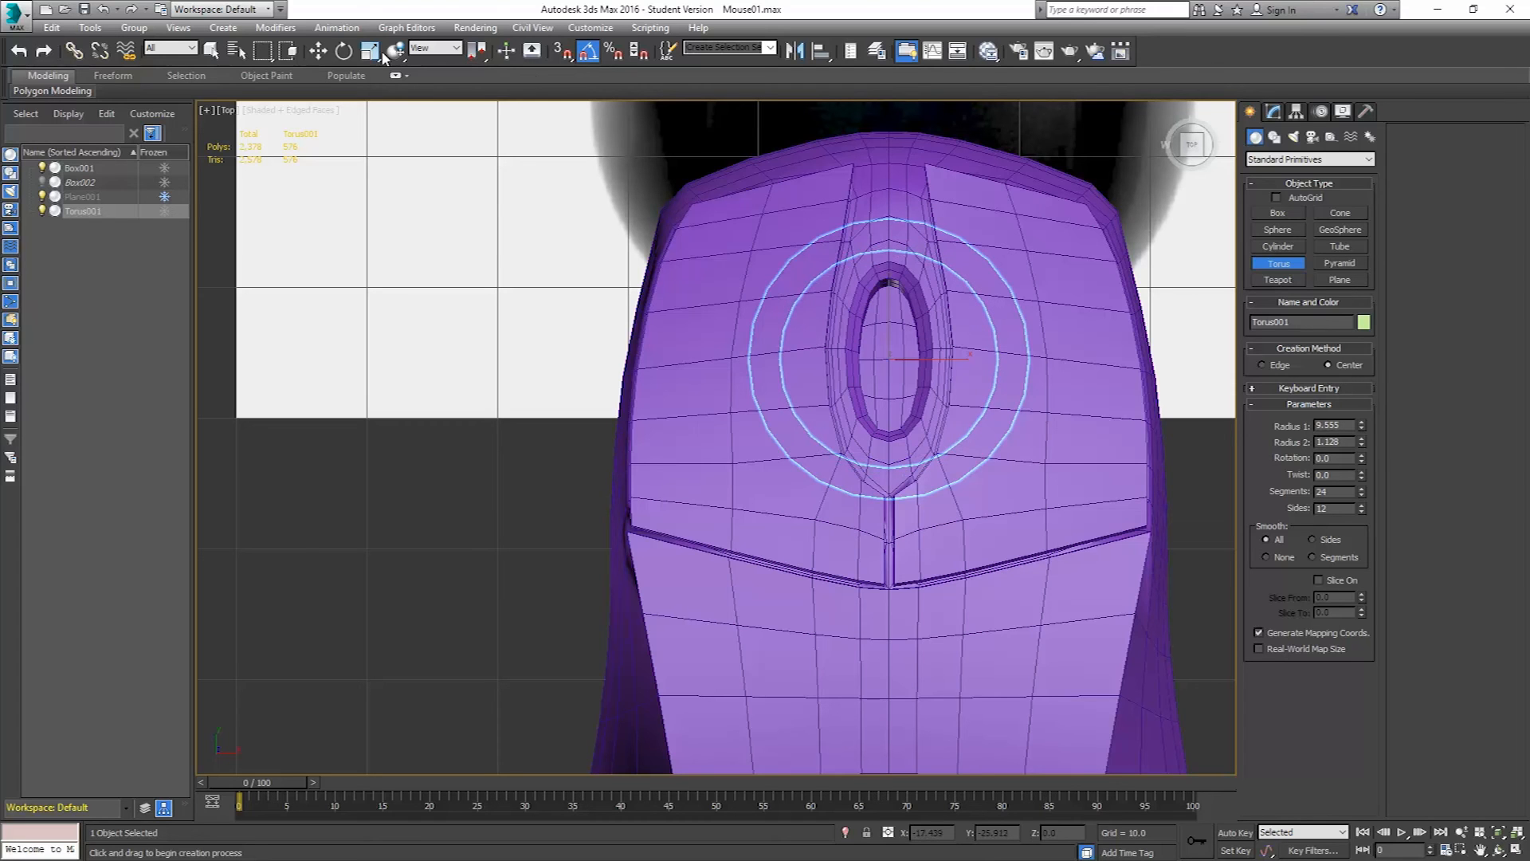
- Raise the torus above the wheel recess and rotate it by -90 degrees about Y to stand it upright
{"action": "left_click", "coordinate": [318, 50]}
{"action": "middle_click_drag", "start_coordinate": [410, 178], "coordinate": [884, 351], "text": "alt"}
{"action": "left_click_drag", "start_coordinate": [890, 303], "coordinate": [894, 2]}
{"action": "middle_click_drag", "start_coordinate": [946, 309], "coordinate": [918, 508]}
{"action": "left_click_drag", "start_coordinate": [856, 198], "coordinate": [857, 150]}
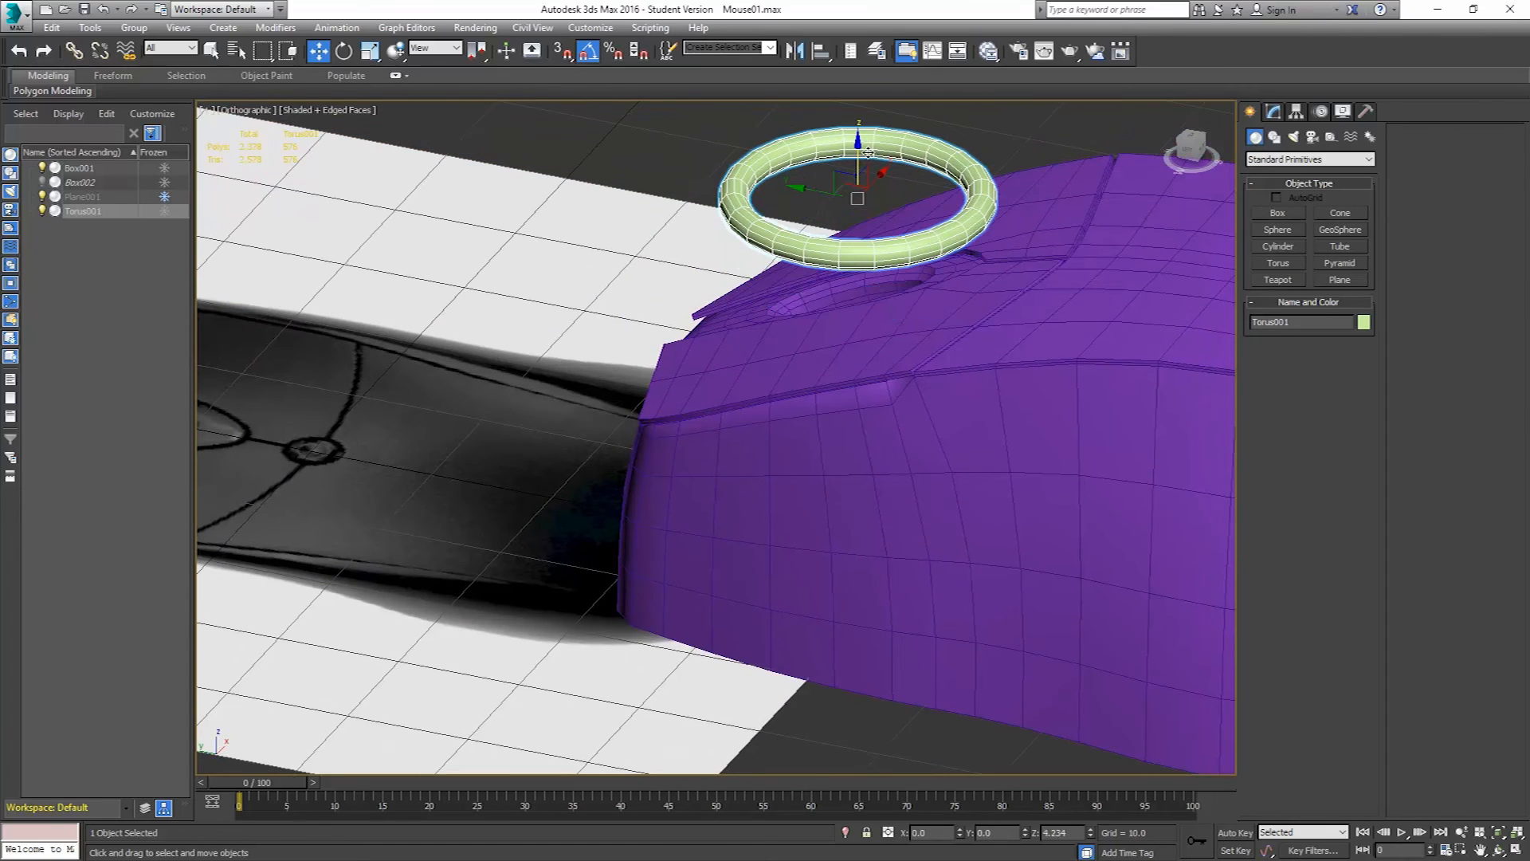
{"action": "left_click", "coordinate": [354, 48]}
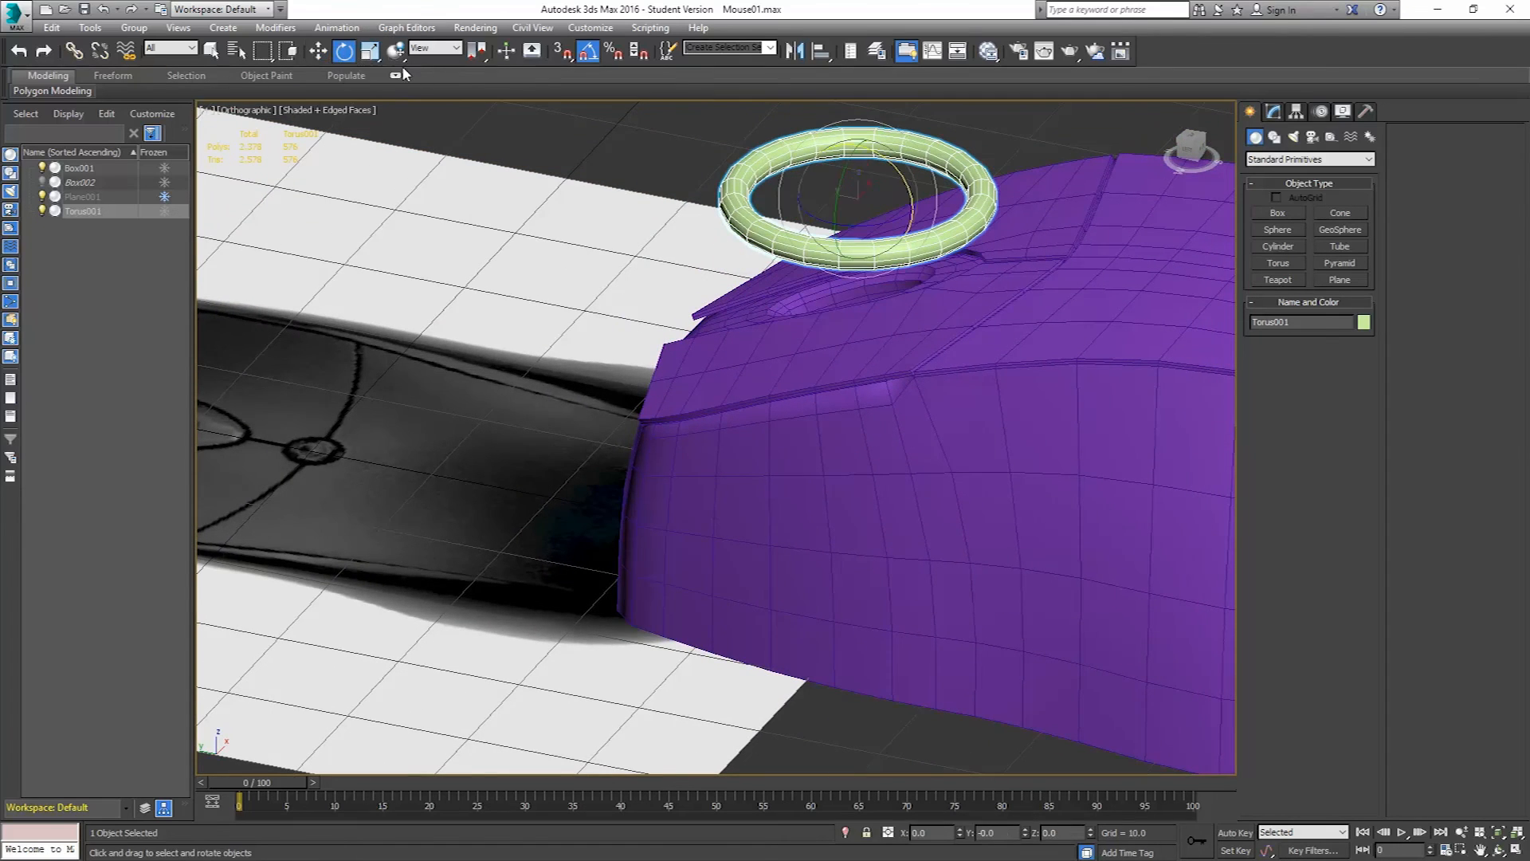
{"action": "left_click_drag", "start_coordinate": [847, 172], "coordinate": [833, 214]}
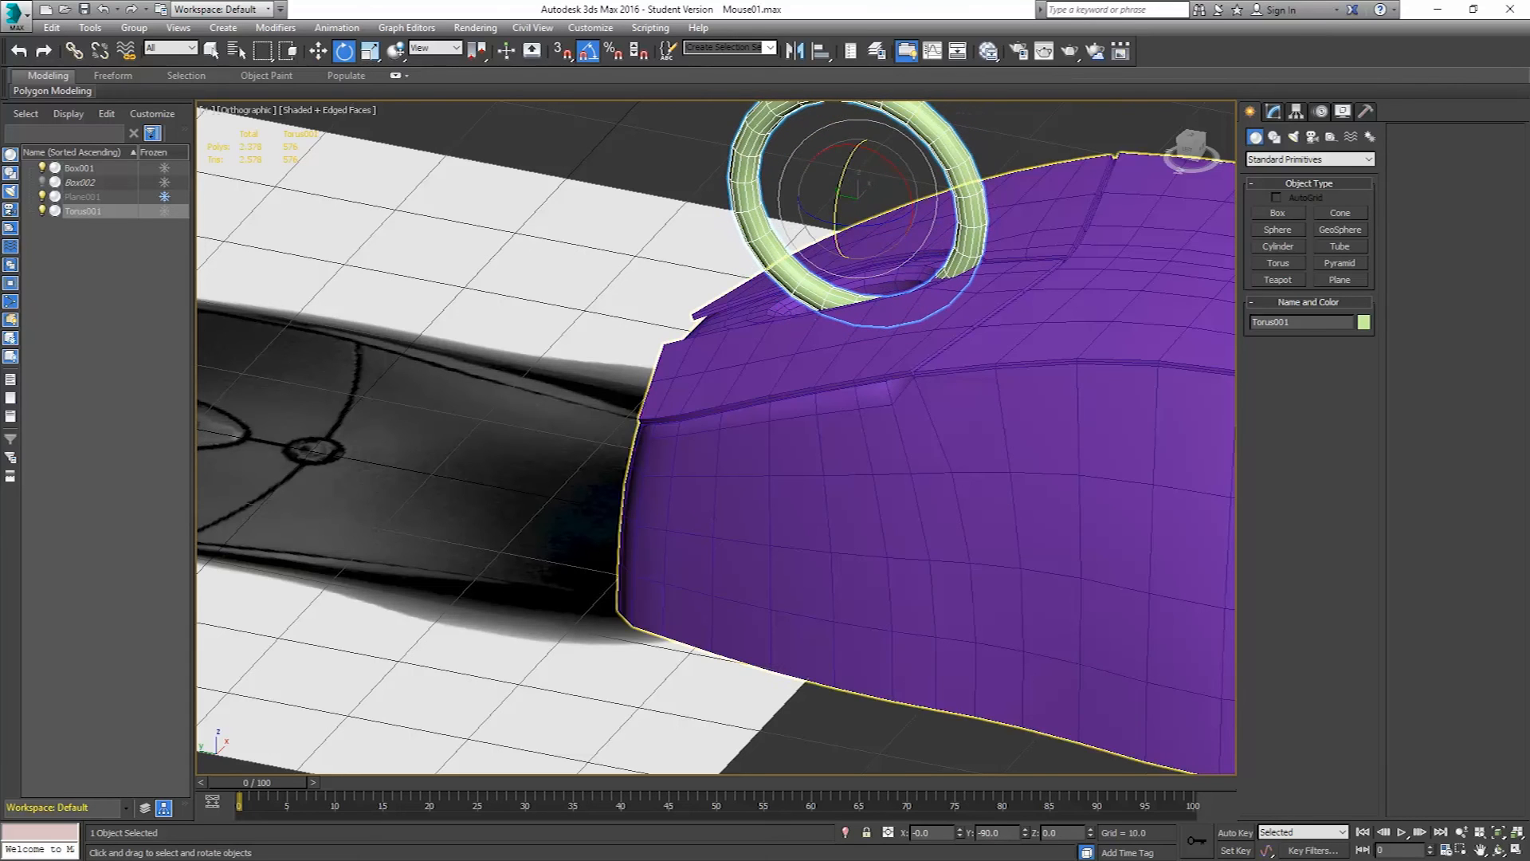
- Reduce the upright torus to radii of about 3.5 and 1.9 to fit the wheel recess in the top view
{"action": "middle_click_drag", "start_coordinate": [895, 367], "coordinate": [939, 383], "text": "alt"}
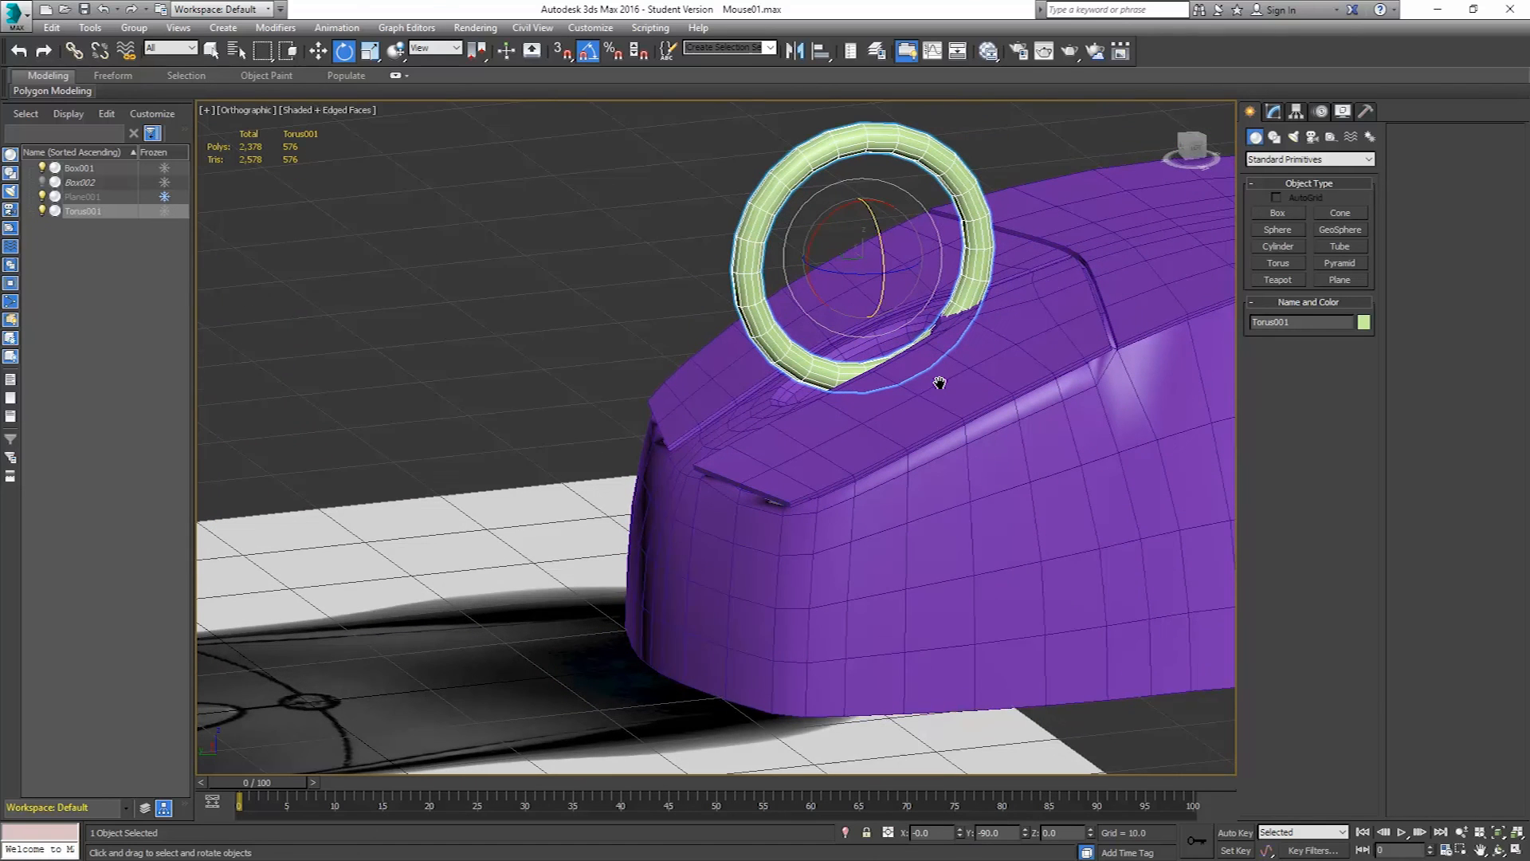
{"action": "left_click", "coordinate": [1273, 112]}
{"action": "left_click_drag", "start_coordinate": [1362, 338], "coordinate": [1355, 298]}
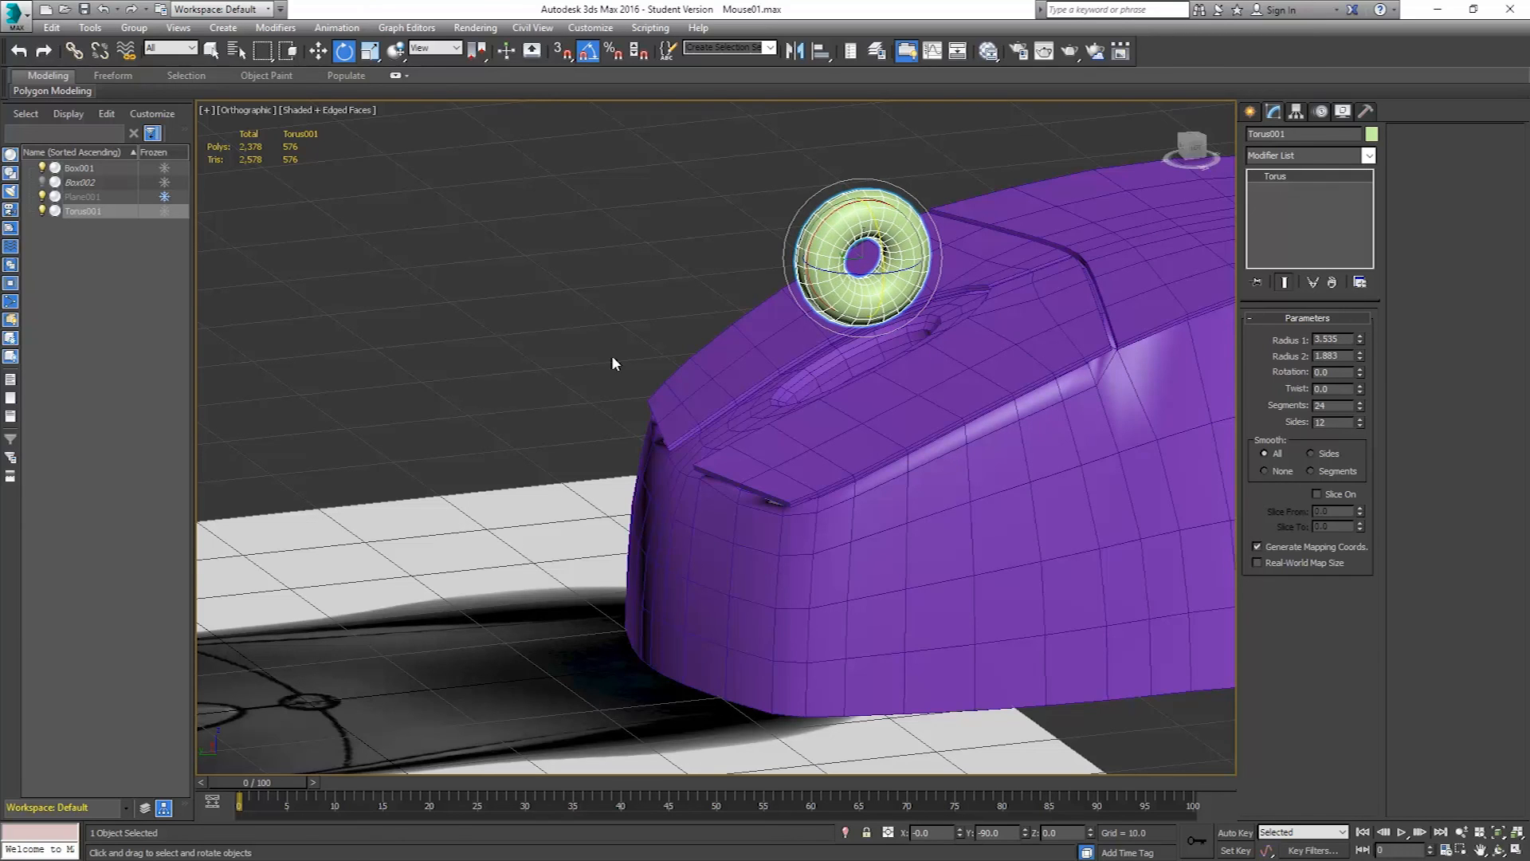
{"action": "key", "text": "t"}
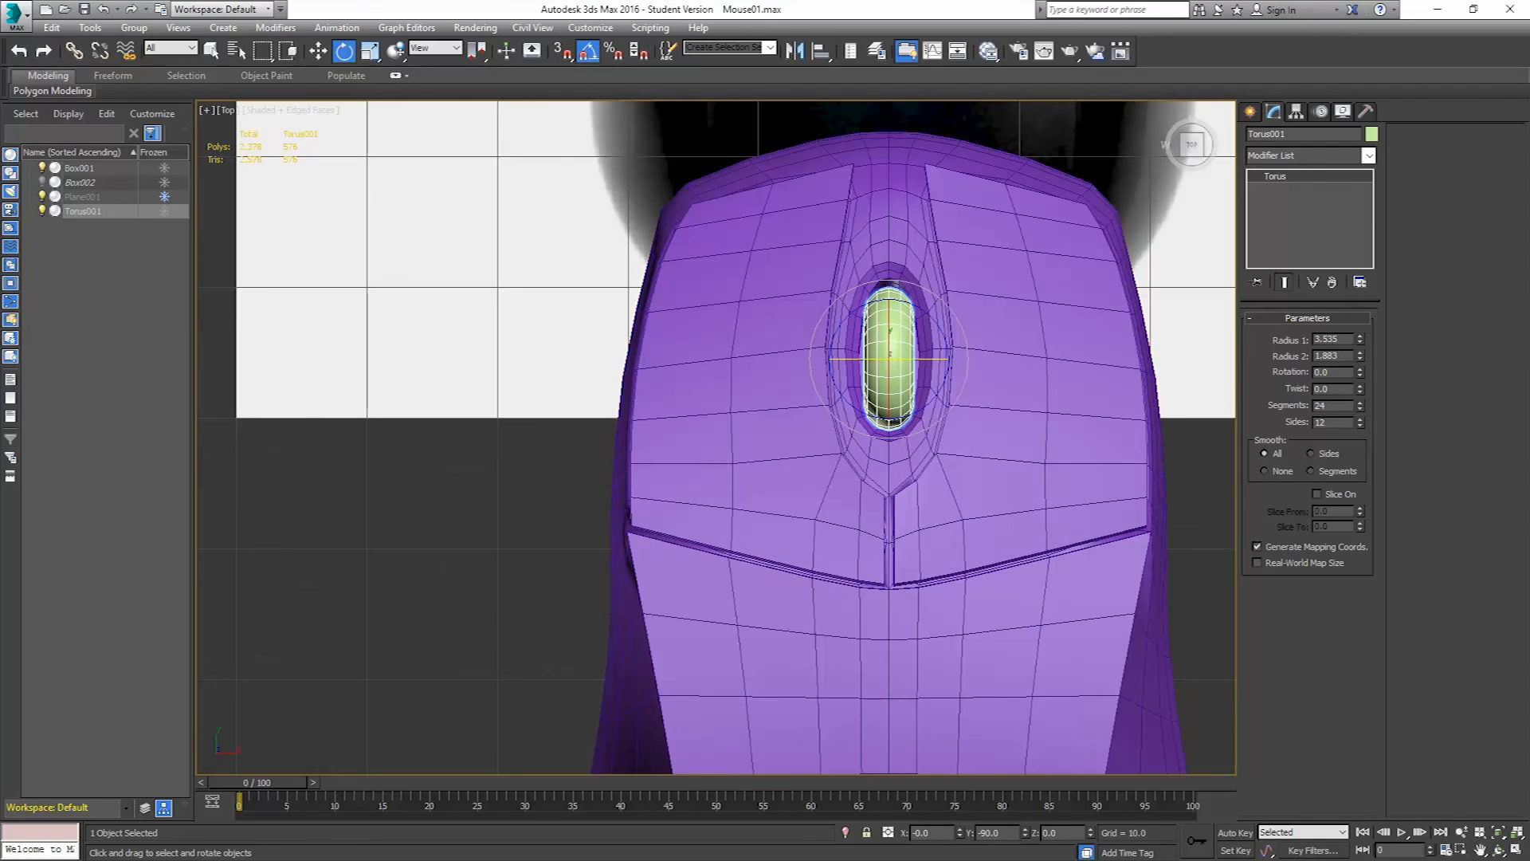
- Lower the torus into the wheel recess in the left view, then fine-tune its position to about Y -45.6, Z 21.4
{"action": "key", "text": "l"}
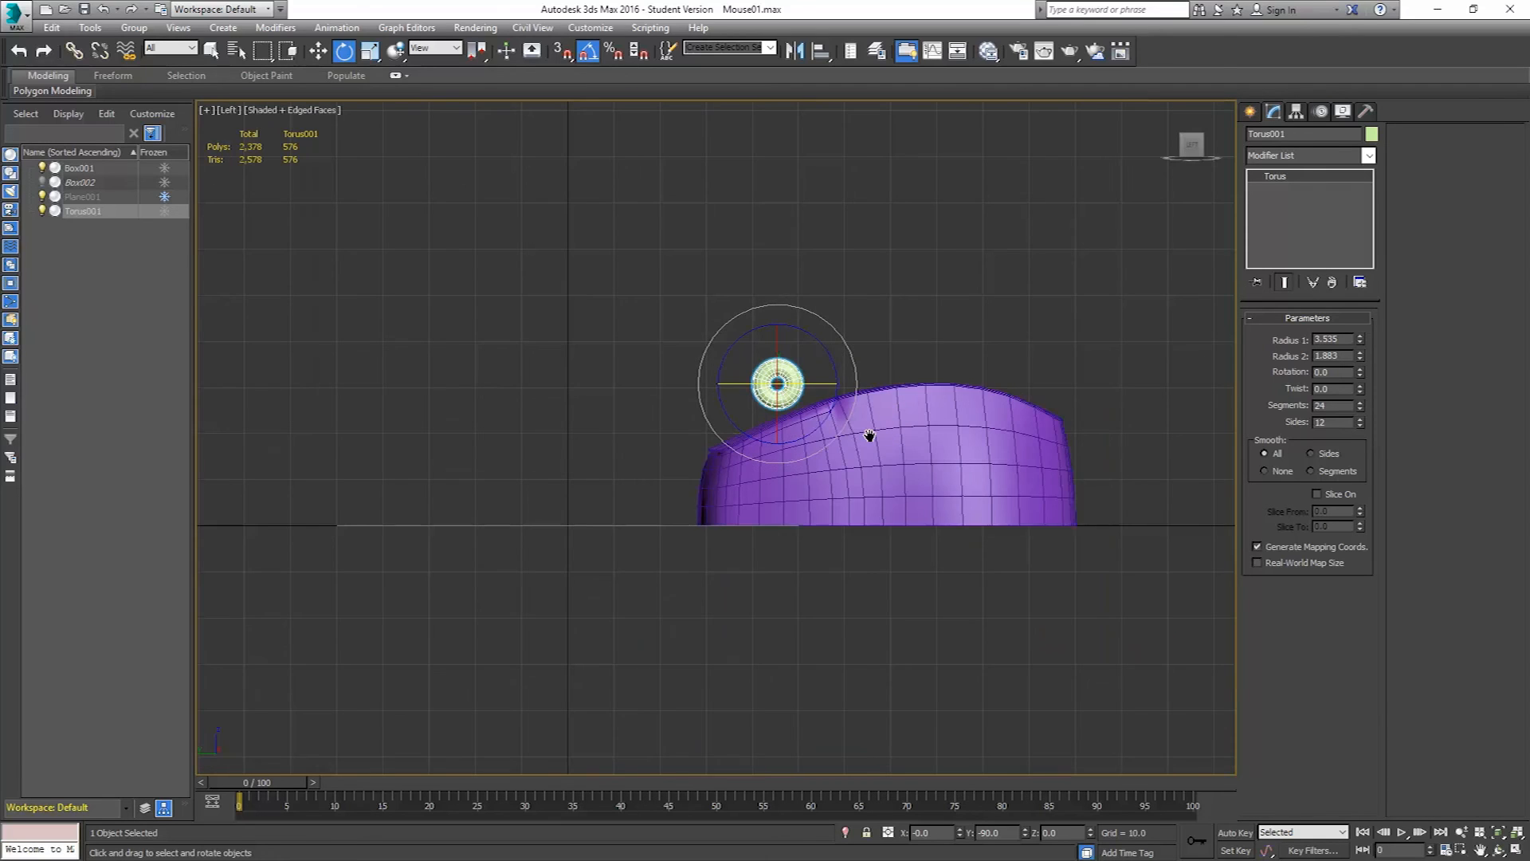
{"action": "scroll", "coordinate": [694, 426], "scroll_direction": "up", "scroll_amount": 5}
{"action": "left_click", "coordinate": [317, 51]}
{"action": "left_click_drag", "start_coordinate": [922, 258], "coordinate": [910, 407]}
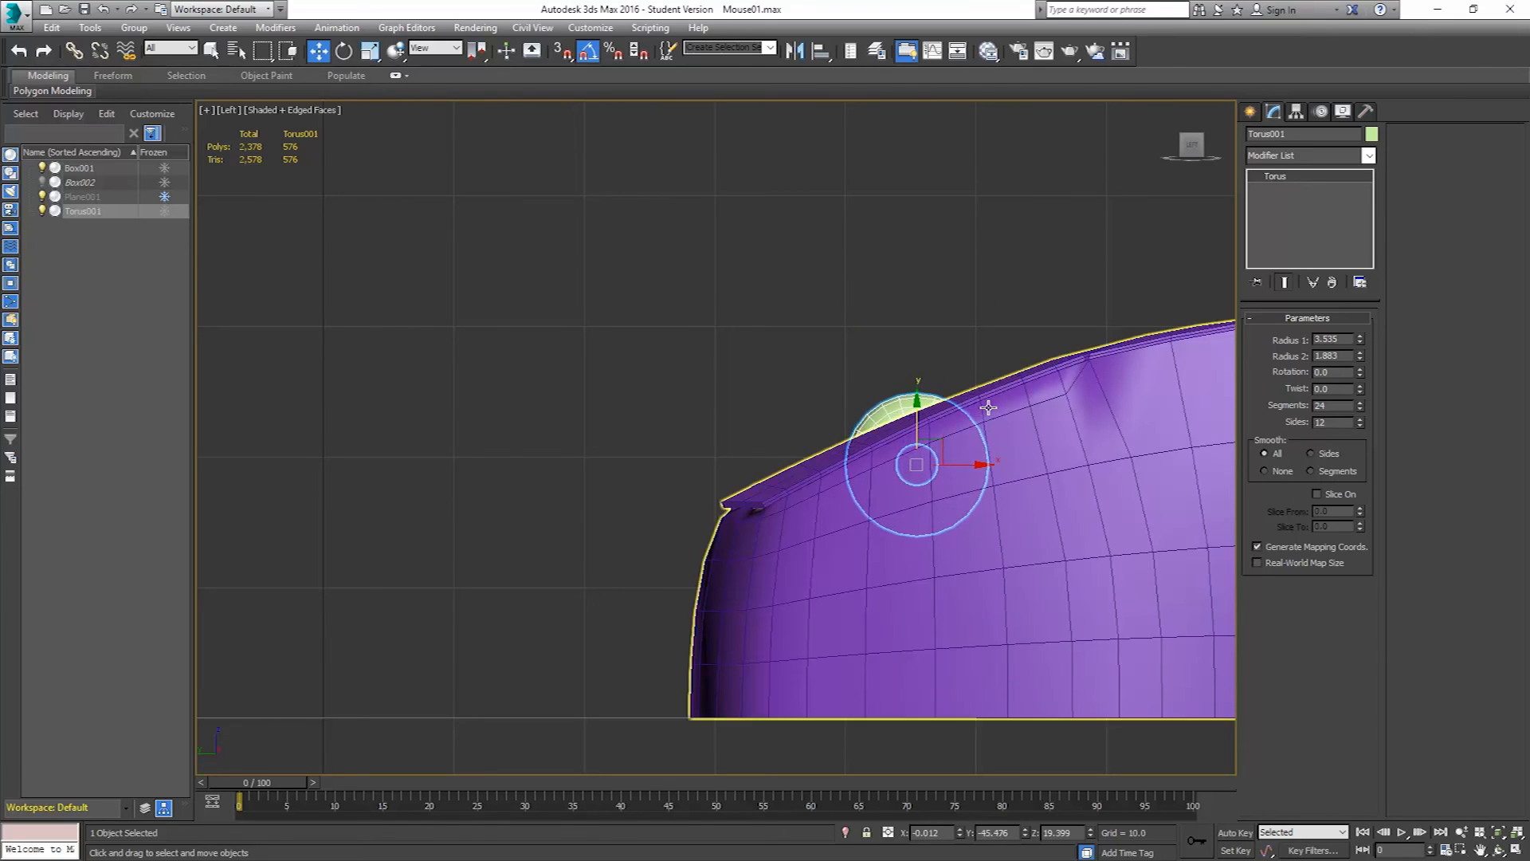
{"action": "key", "text": "p"}
{"action": "mouse_move", "coordinate": [988, 407]}
{"action": "middle_mouse_down", "text": "alt"}
{"action": "mouse_move", "coordinate": [1036, 411]}
{"action": "mouse_move", "coordinate": [974, 426]}
{"action": "middle_mouse_up", "text": "alt"}
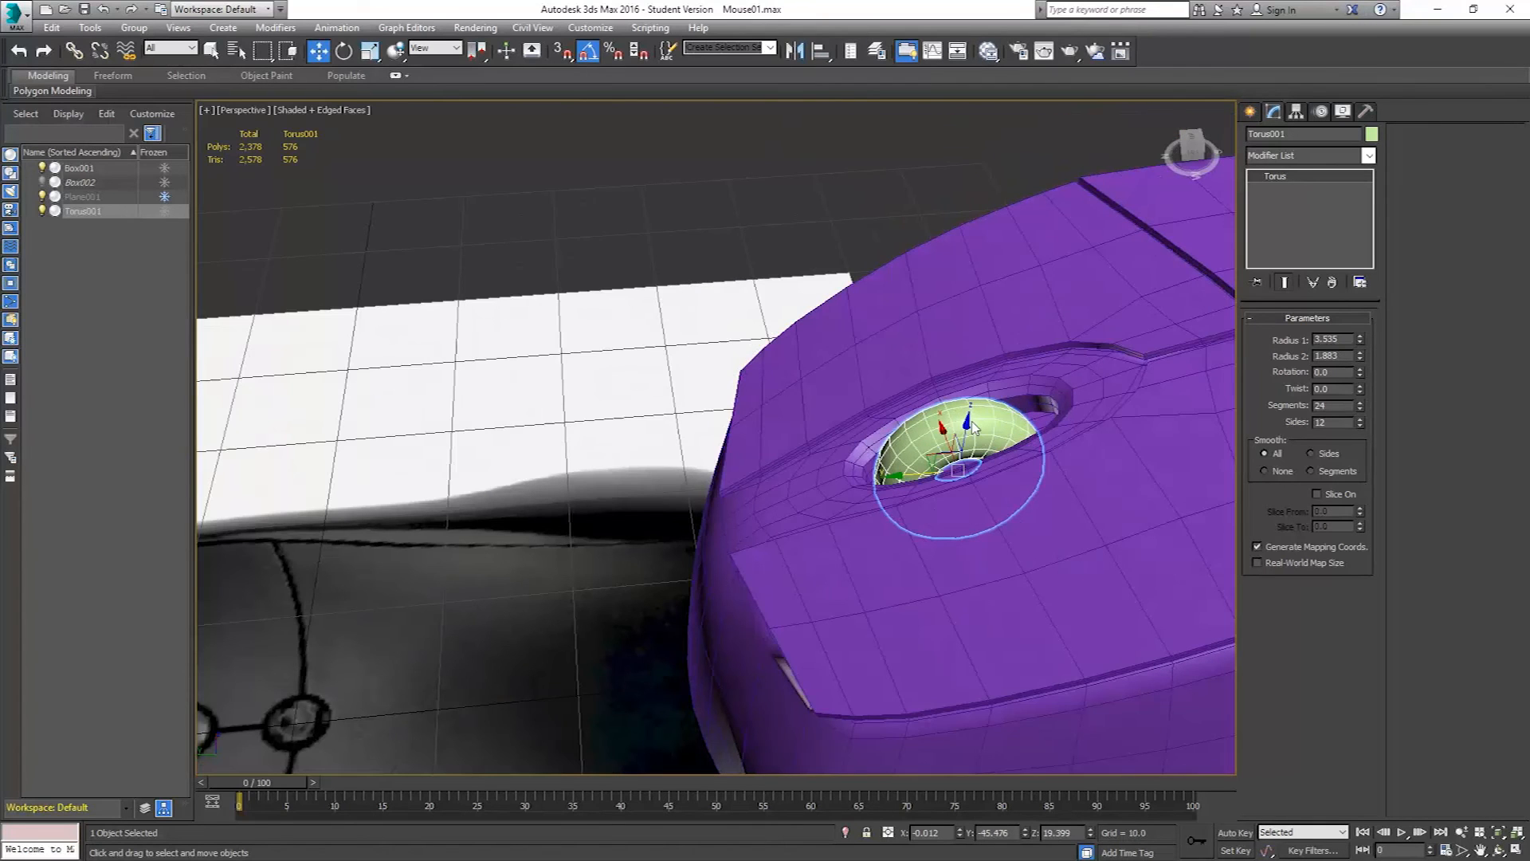
{"action": "left_click_drag", "start_coordinate": [916, 476], "coordinate": [987, 397]}
{"action": "left_click_drag", "start_coordinate": [925, 450], "coordinate": [909, 452]}
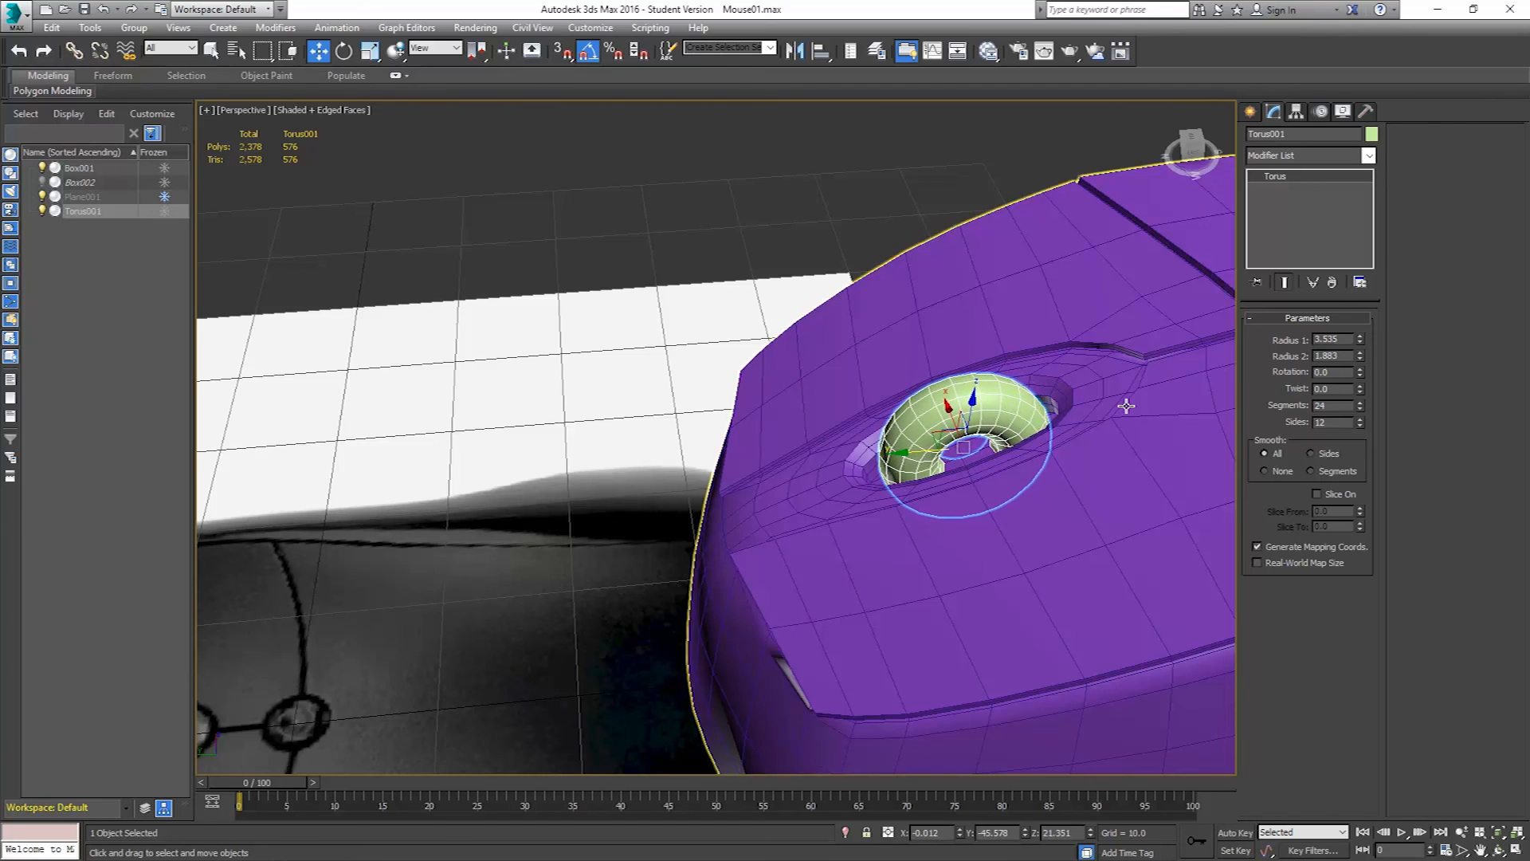
- Enlarge the torus to radii of about 4.3 and 2.0 and sink it to about Y -46.7, Z 18.3
{"action": "mouse_move", "coordinate": [1358, 339]}
{"action": "left_mouse_down"}
{"action": "mouse_move", "coordinate": [1358, 318]}
{"action": "mouse_move", "coordinate": [1360, 348]}
{"action": "left_mouse_up"}
{"action": "left_click_drag", "start_coordinate": [976, 407], "coordinate": [966, 442]}
{"action": "left_click_drag", "start_coordinate": [894, 483], "coordinate": [911, 485]}
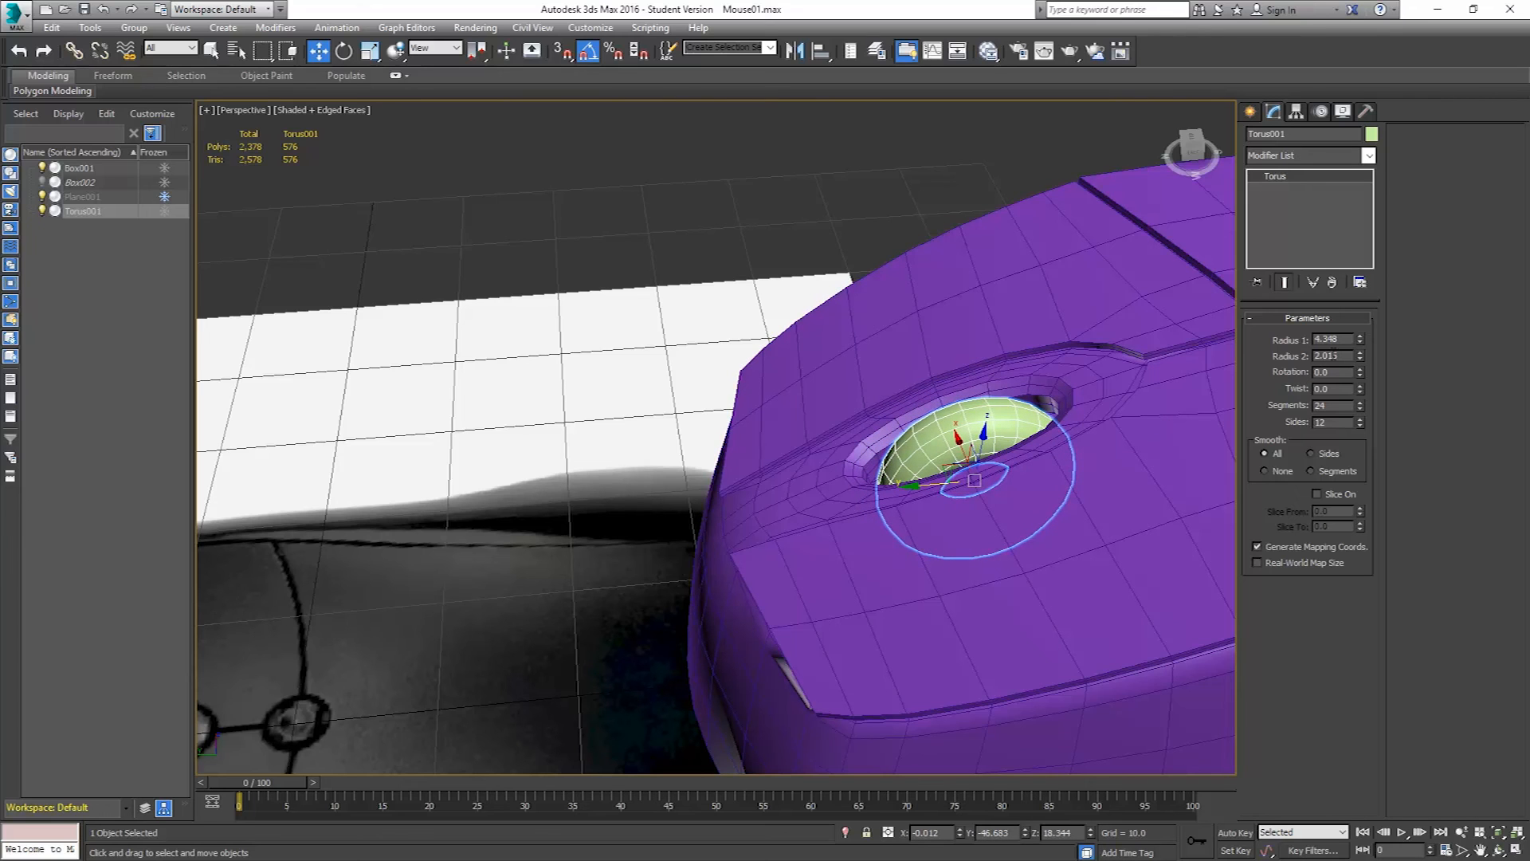
- Fill out the wheel recess by increasing the torus radii to about 4.8 and 2.3
{"action": "left_click_drag", "start_coordinate": [1362, 338], "coordinate": [1362, 326]}
{"action": "middle_click_drag", "start_coordinate": [949, 505], "coordinate": [1056, 476], "text": "alt"}
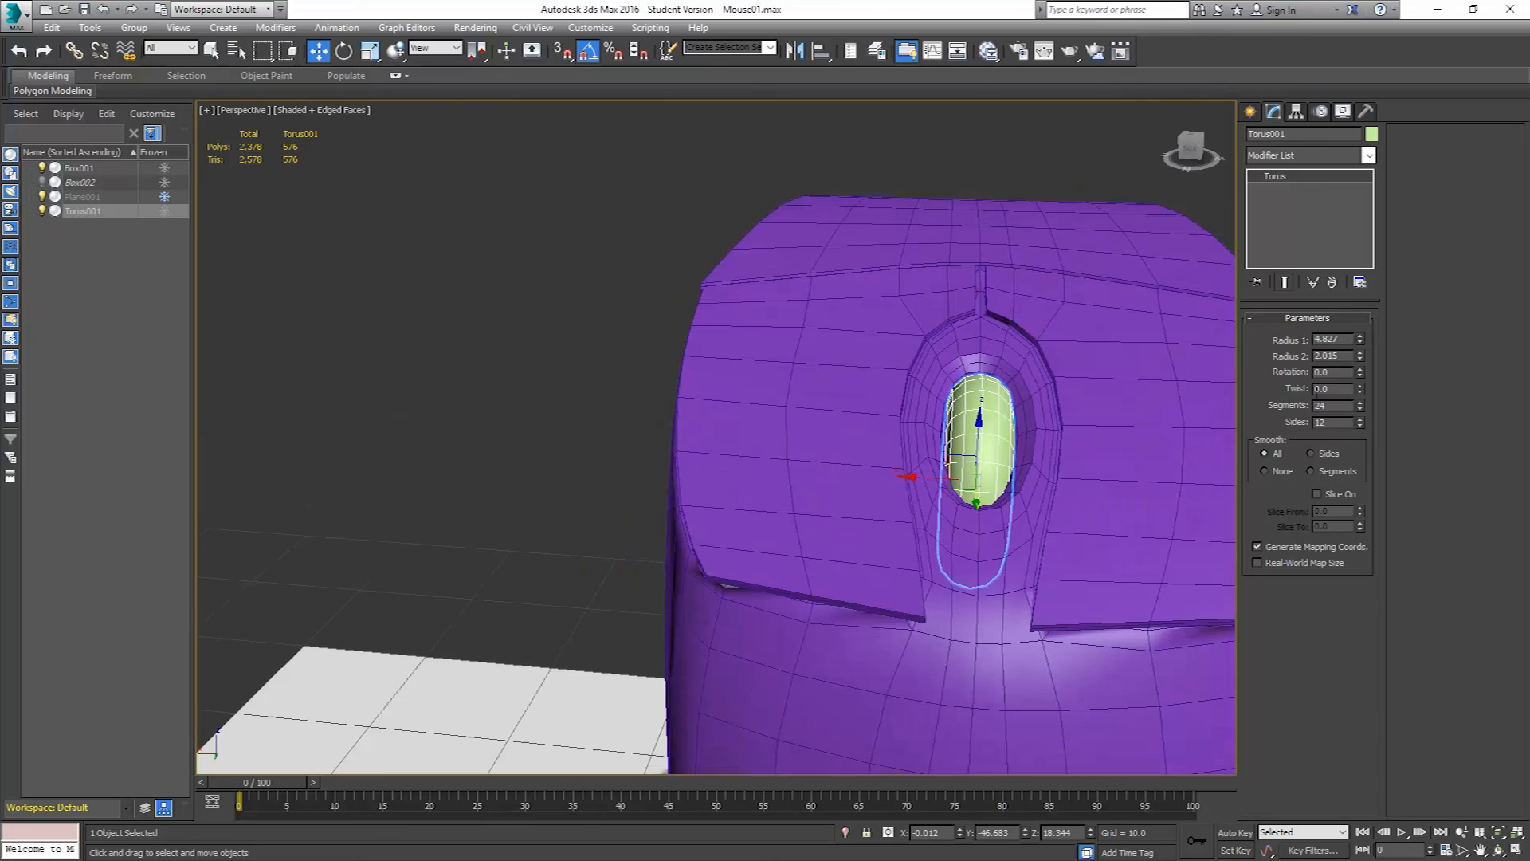
{"action": "left_click_drag", "start_coordinate": [1359, 357], "coordinate": [1359, 340]}
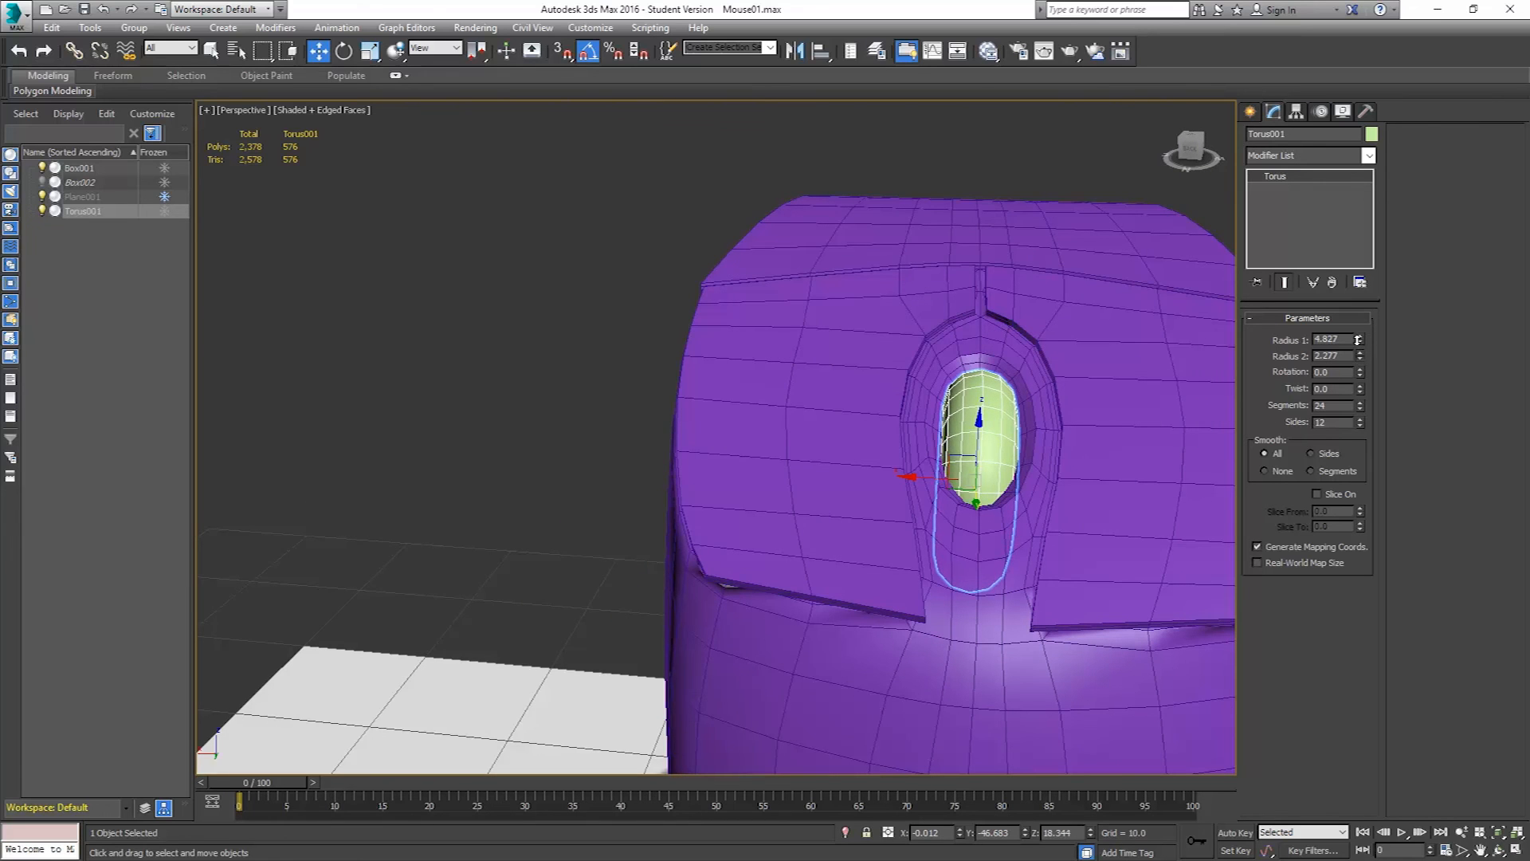
{"action": "middle_click_drag", "start_coordinate": [1005, 422], "coordinate": [848, 441], "text": "alt"}
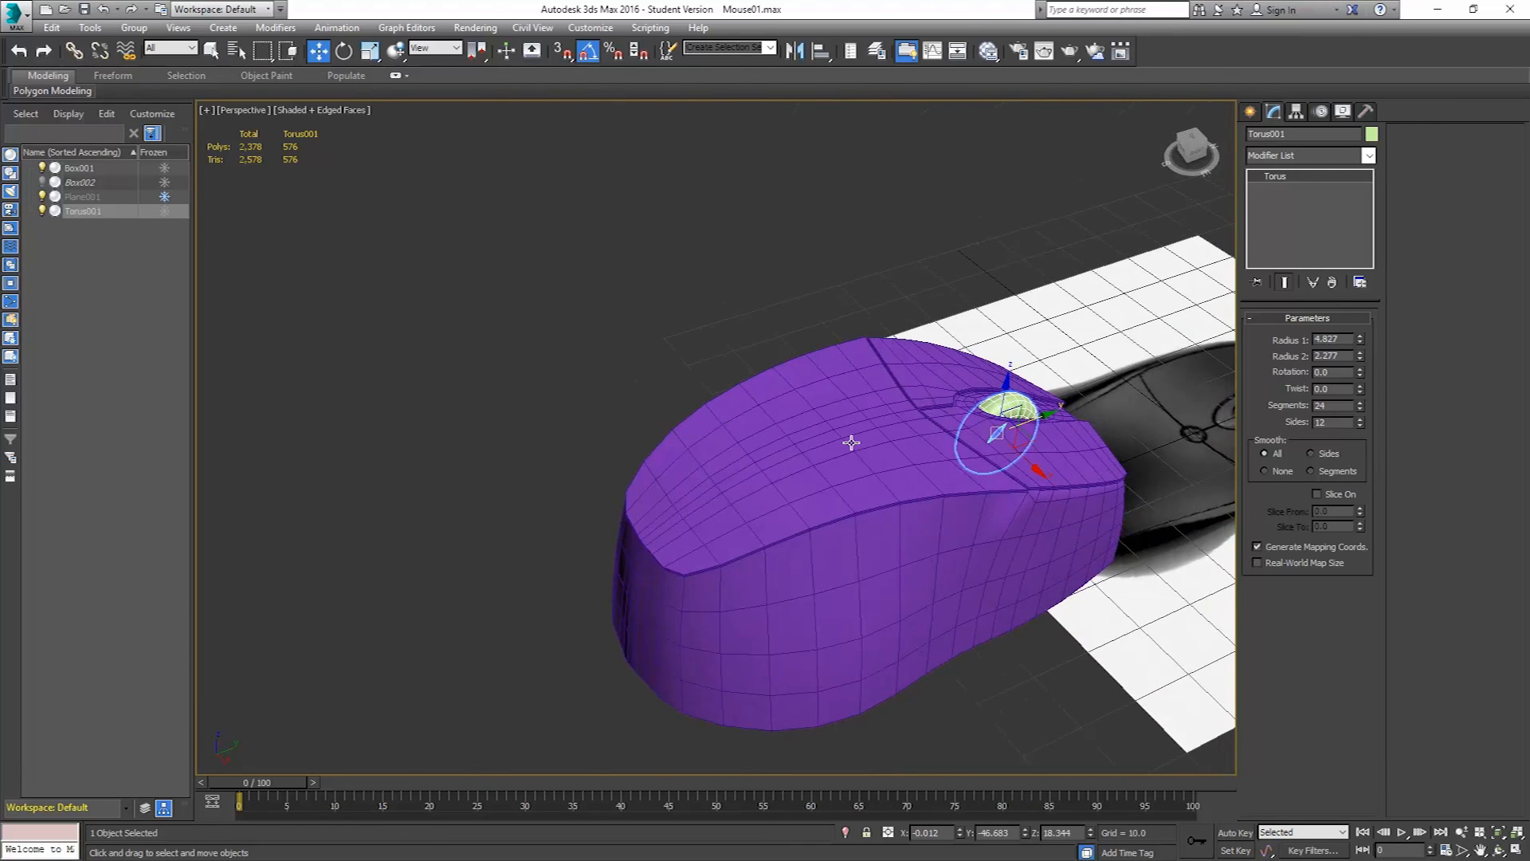
- Select the smoothed mouse body and rename it Mouse
{"action": "left_click", "coordinate": [723, 447]}
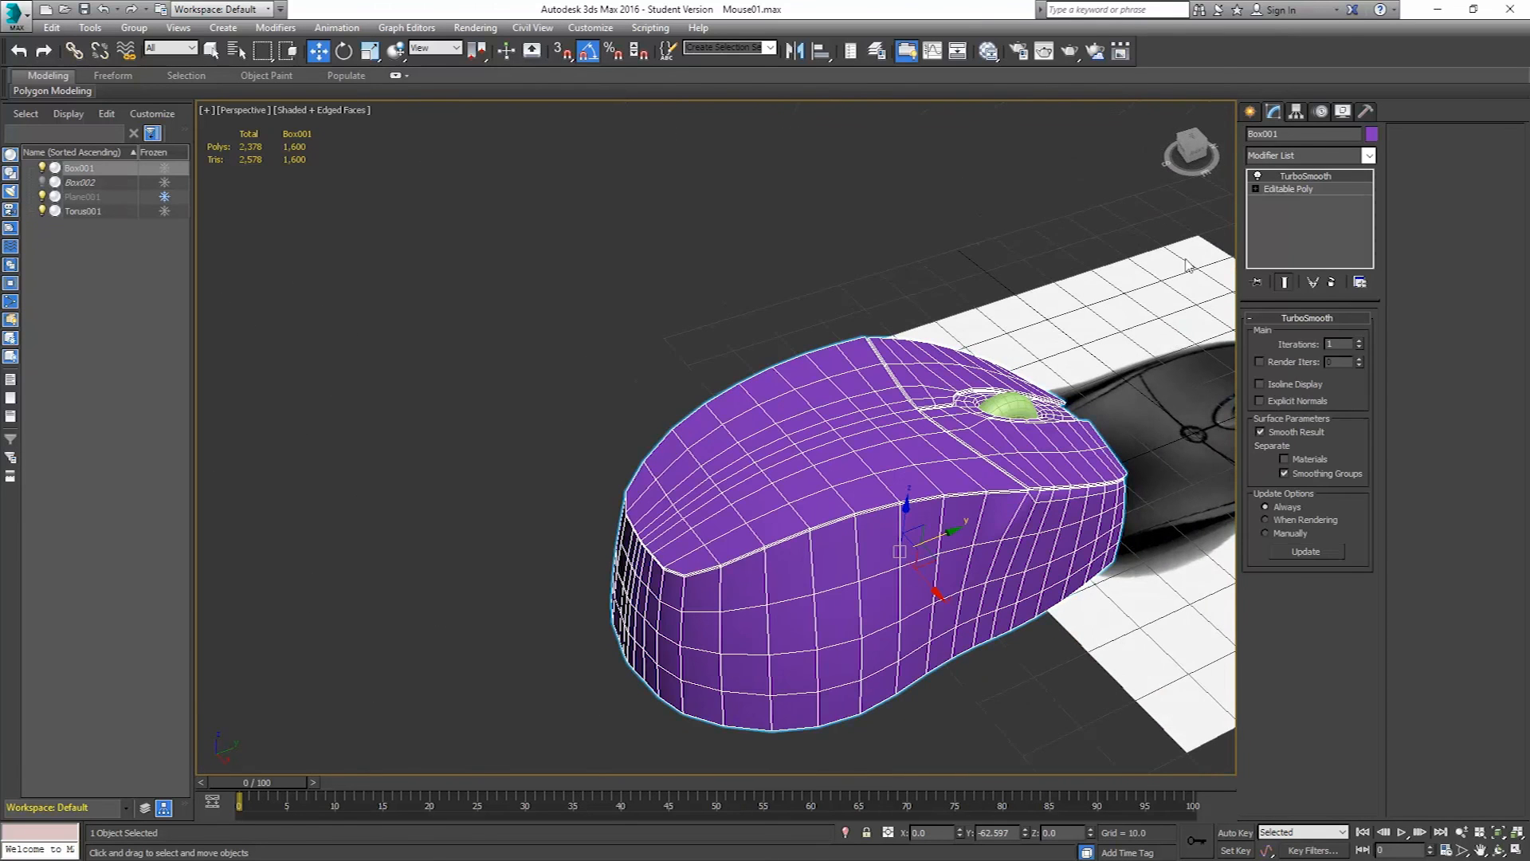
{"action": "left_click", "coordinate": [1036, 429]}
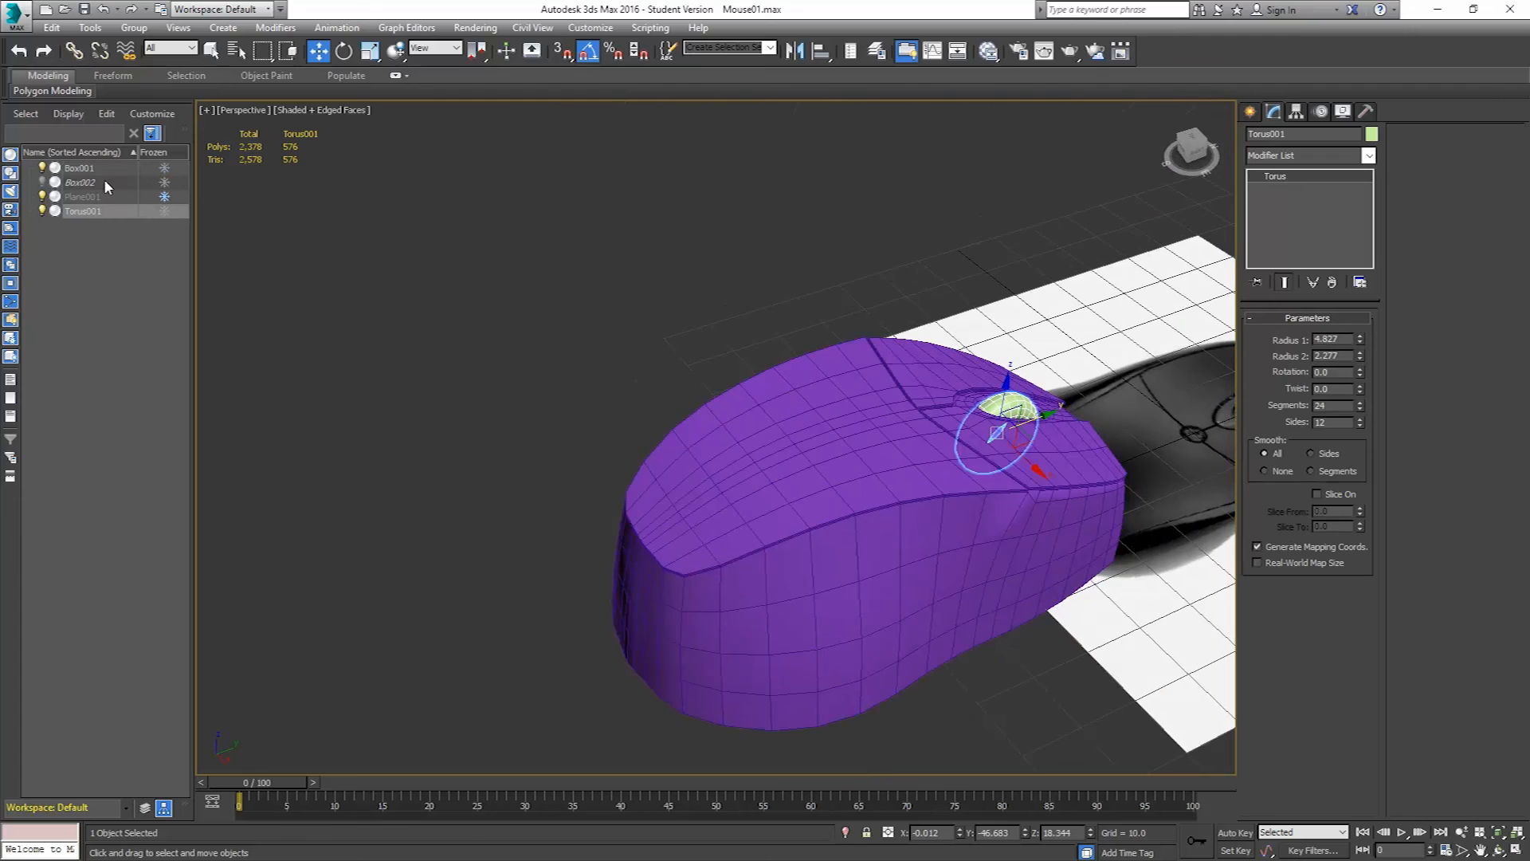
{"action": "left_click", "coordinate": [820, 390]}
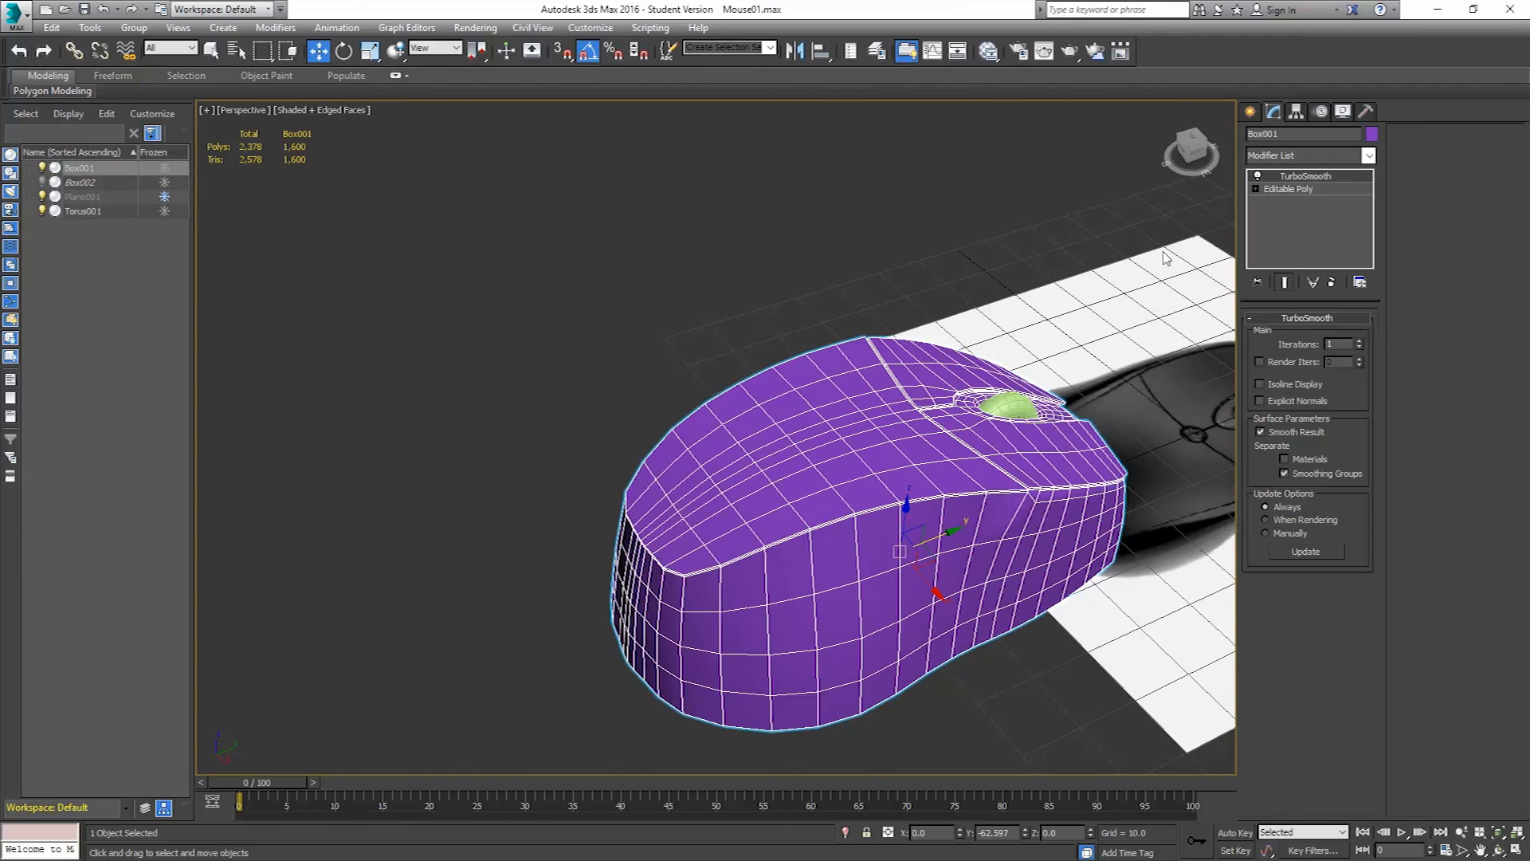
{"action": "double_click", "coordinate": [1298, 131]}
{"action": "type", "text": "Mouse"}
- Rename the torus MouseWheel and make it a child of the Mouse object
{"action": "left_click", "coordinate": [1026, 385]}
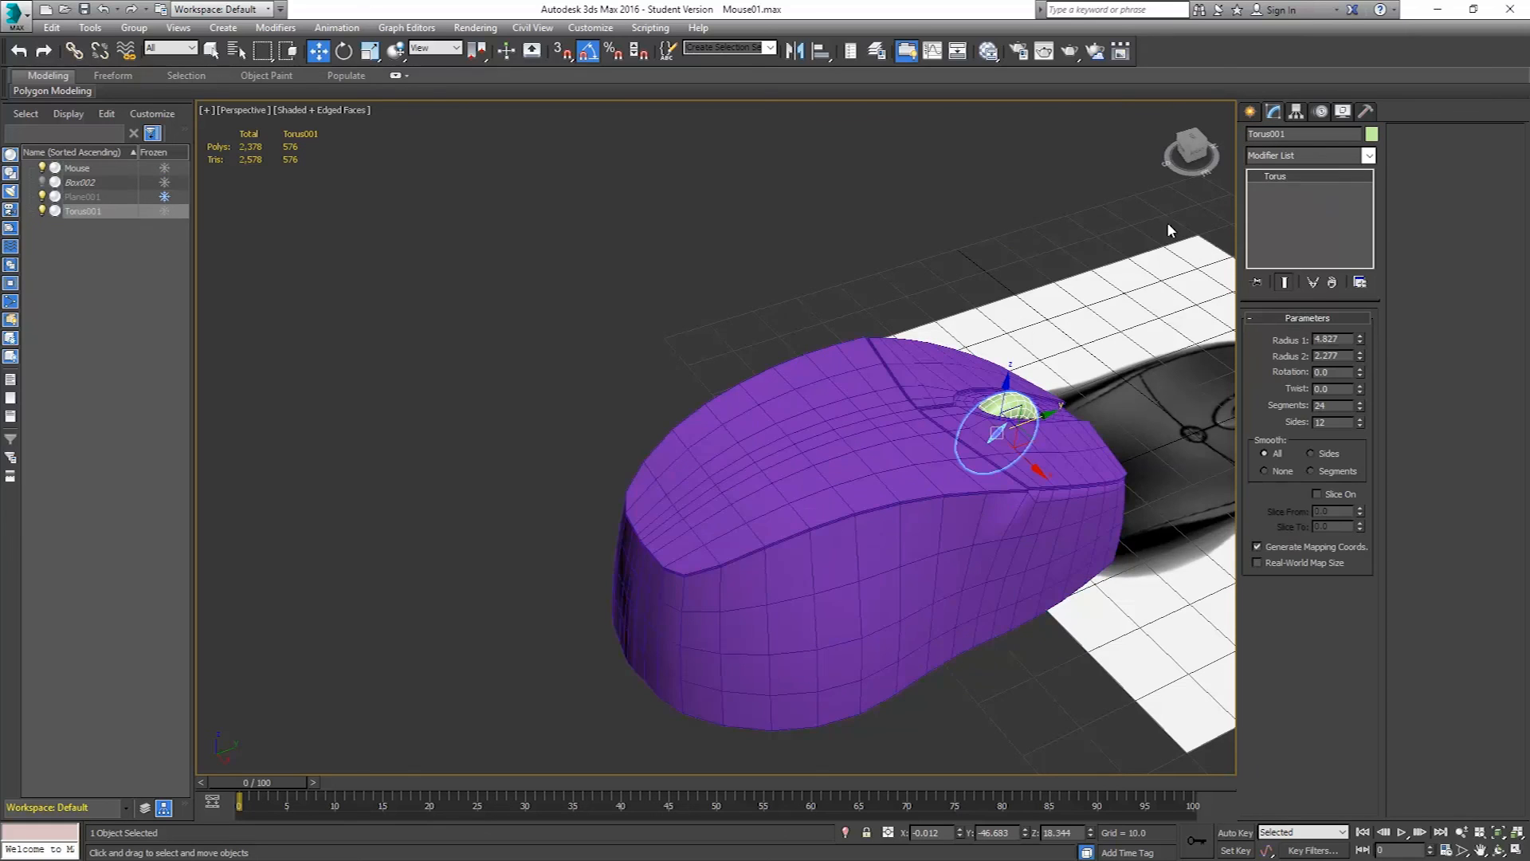
{"action": "double_click", "coordinate": [1298, 132]}
{"action": "type", "text": "MouseWheel"}
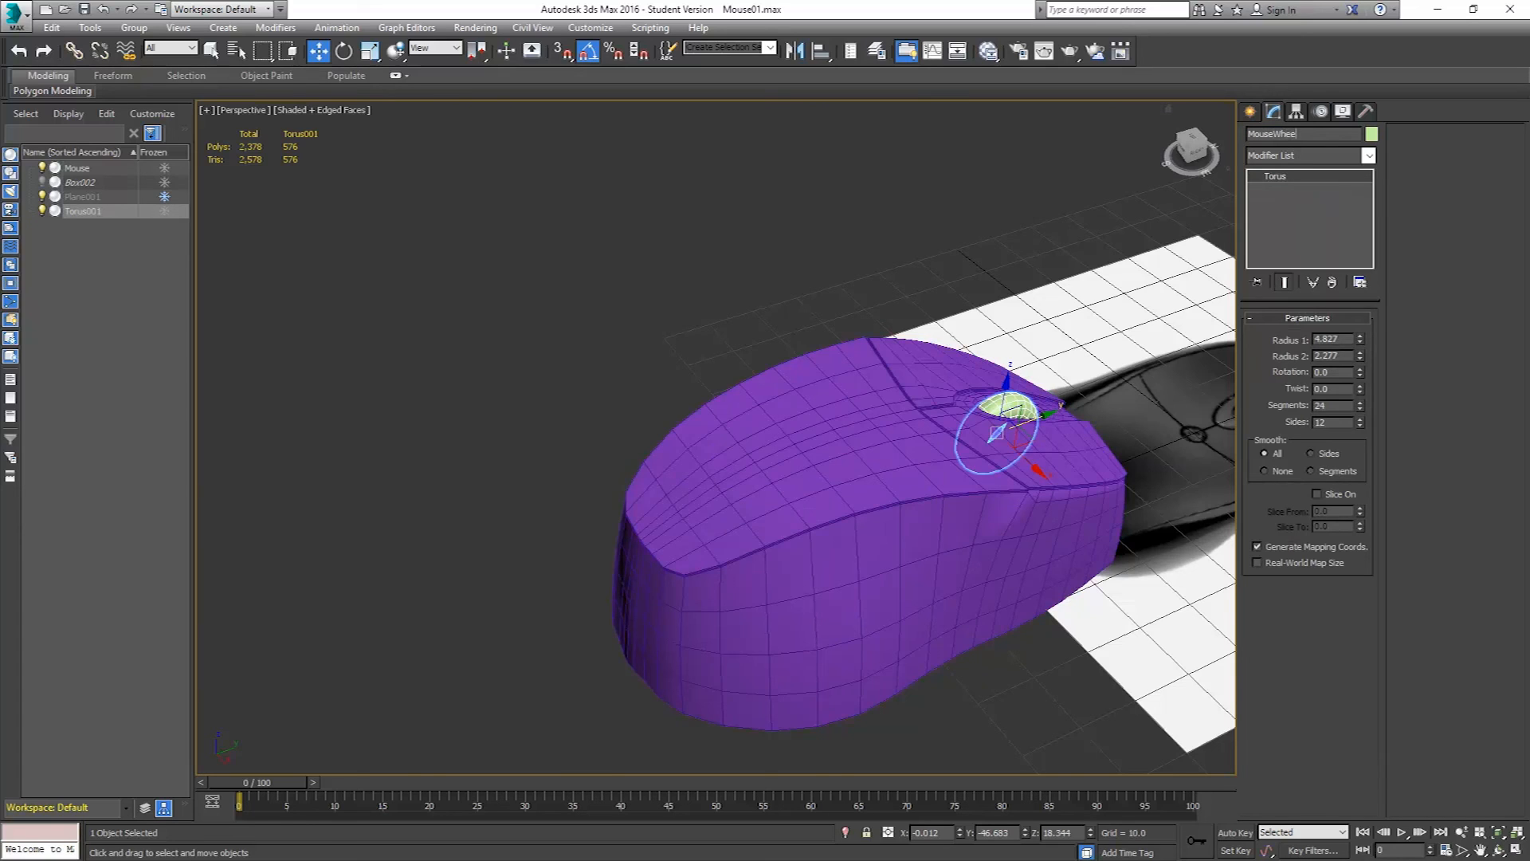
{"action": "key", "text": "Return"}
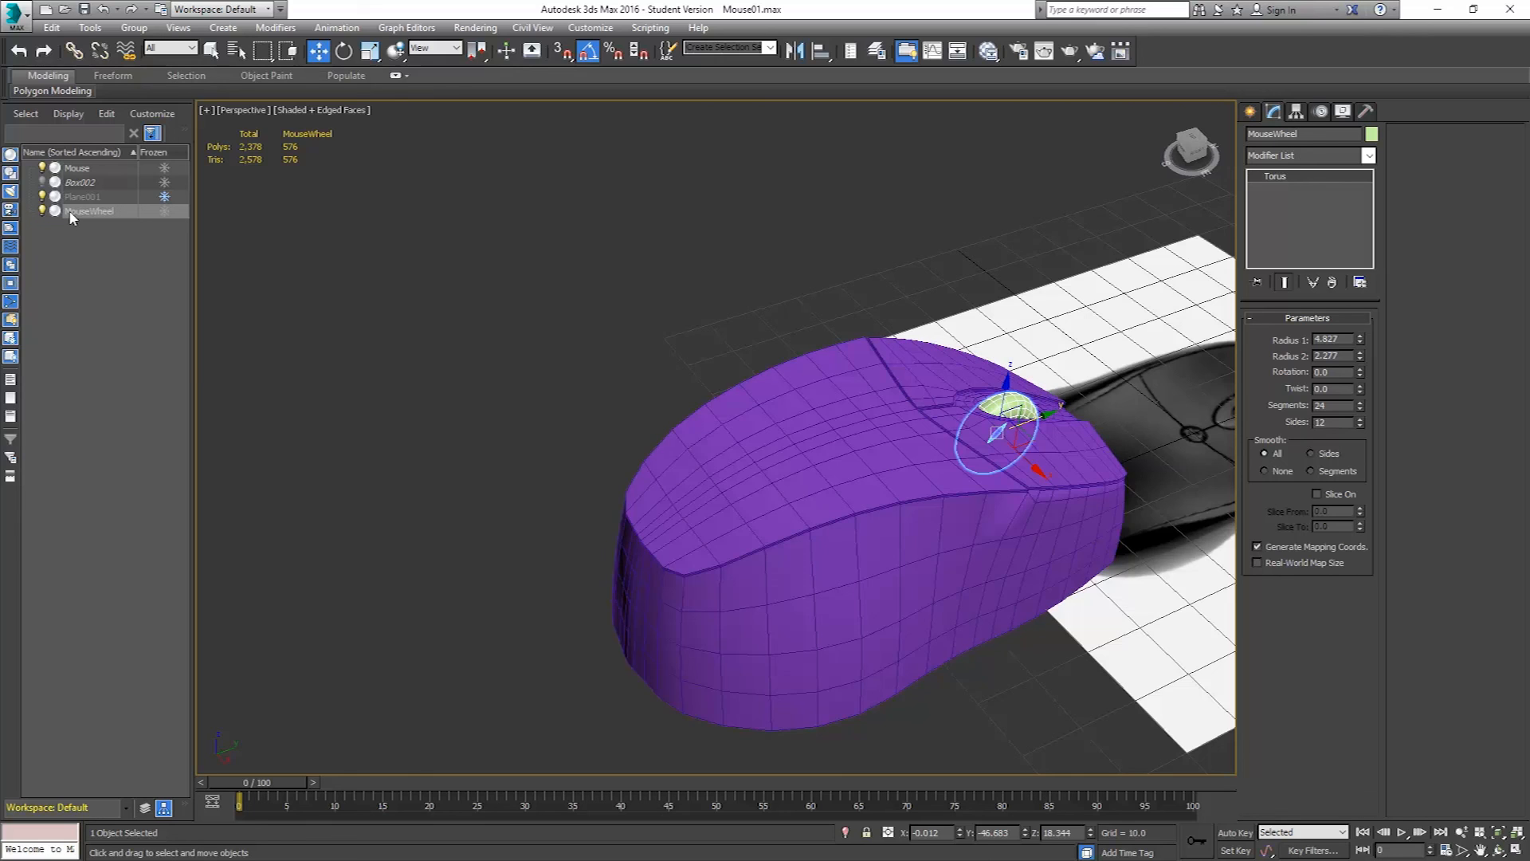
{"action": "left_click_drag", "start_coordinate": [71, 213], "coordinate": [79, 171]}
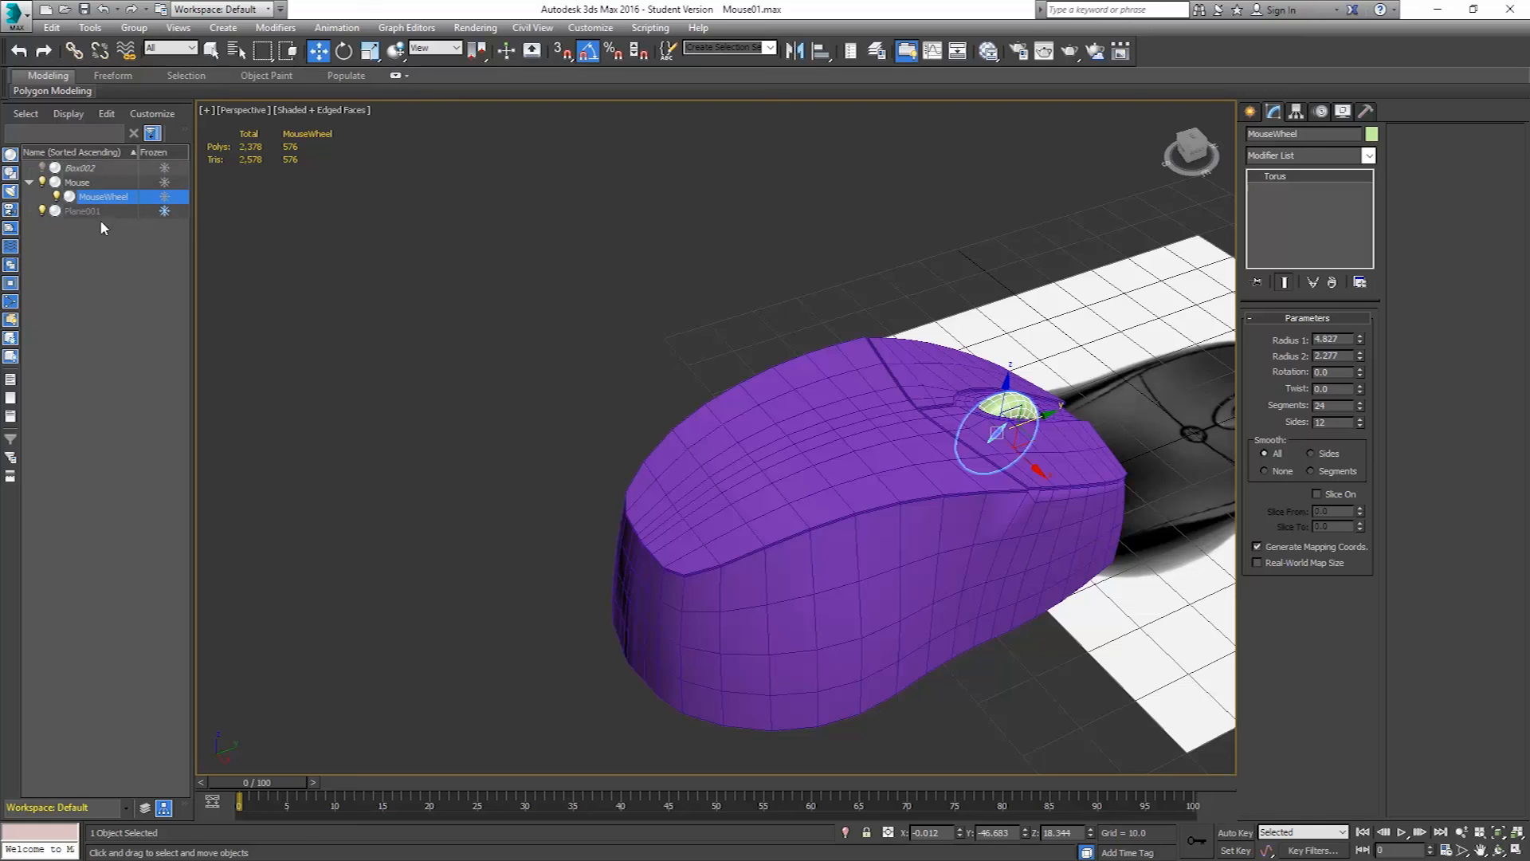
- Test-move the Mouse object away from the reference to check the linked wheel, and undo the move
{"action": "left_click", "coordinate": [77, 183]}
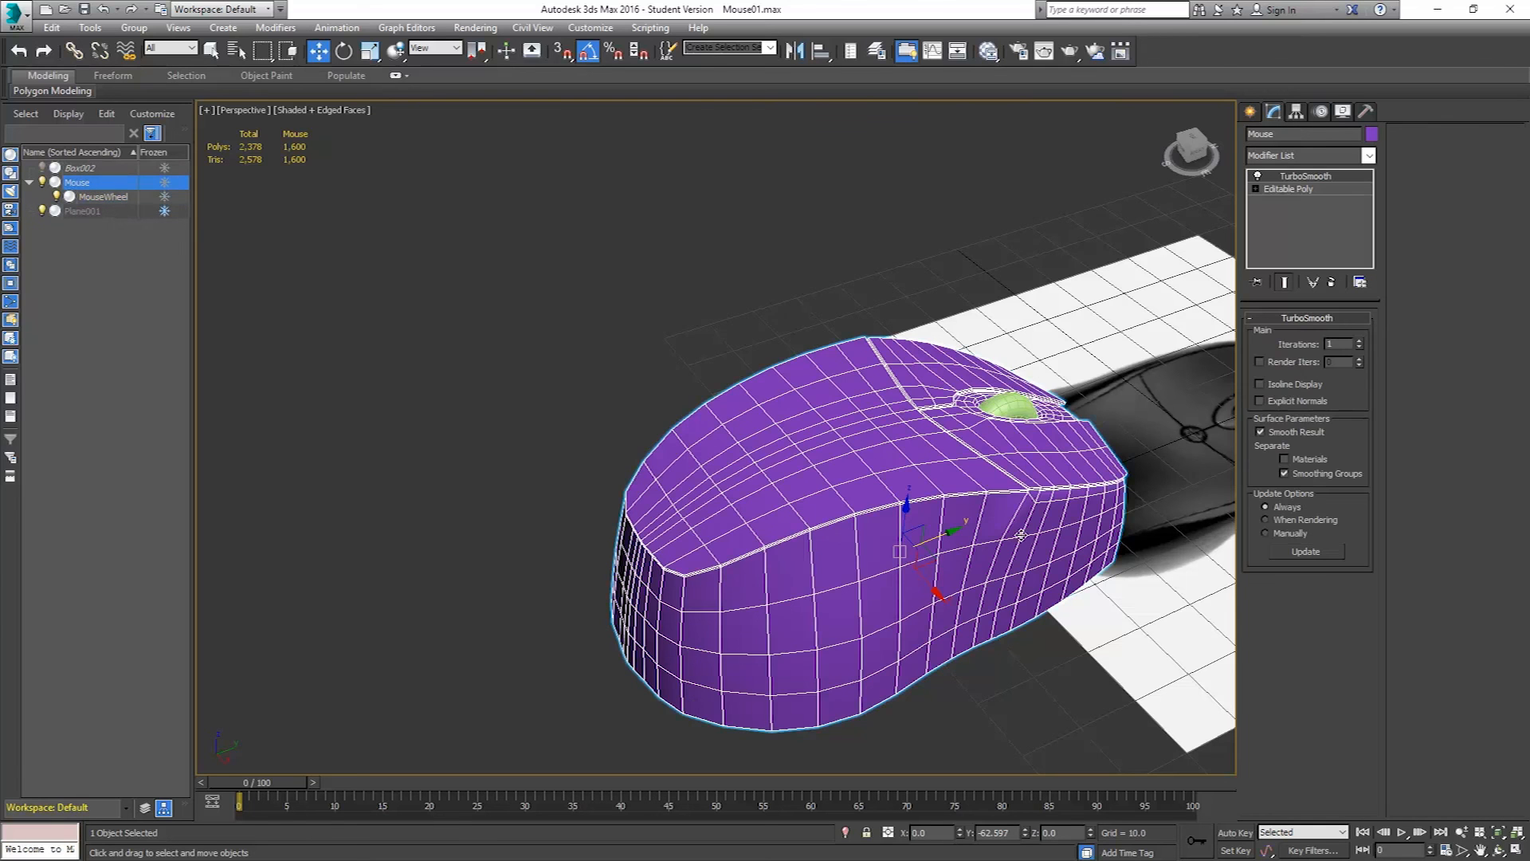
{"action": "left_click_drag", "start_coordinate": [934, 556], "coordinate": [643, 479]}
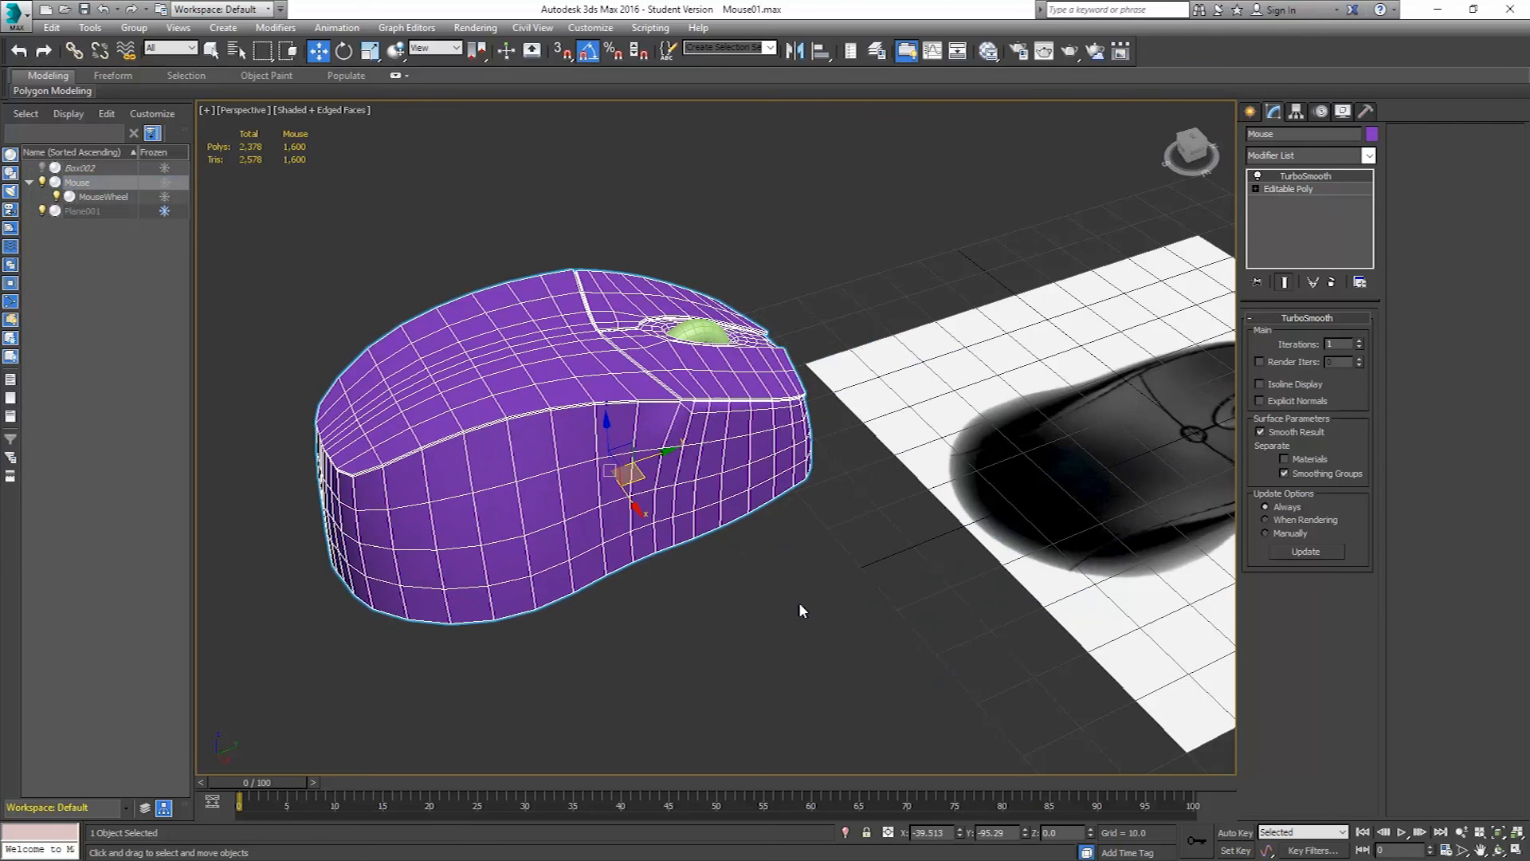
{"action": "key", "text": "ctrl+z"}
- Turn off the edged-faces display and reset the Mouse object's Y position to 0
{"action": "middle_click_drag", "start_coordinate": [992, 580], "coordinate": [1078, 507], "text": "alt"}
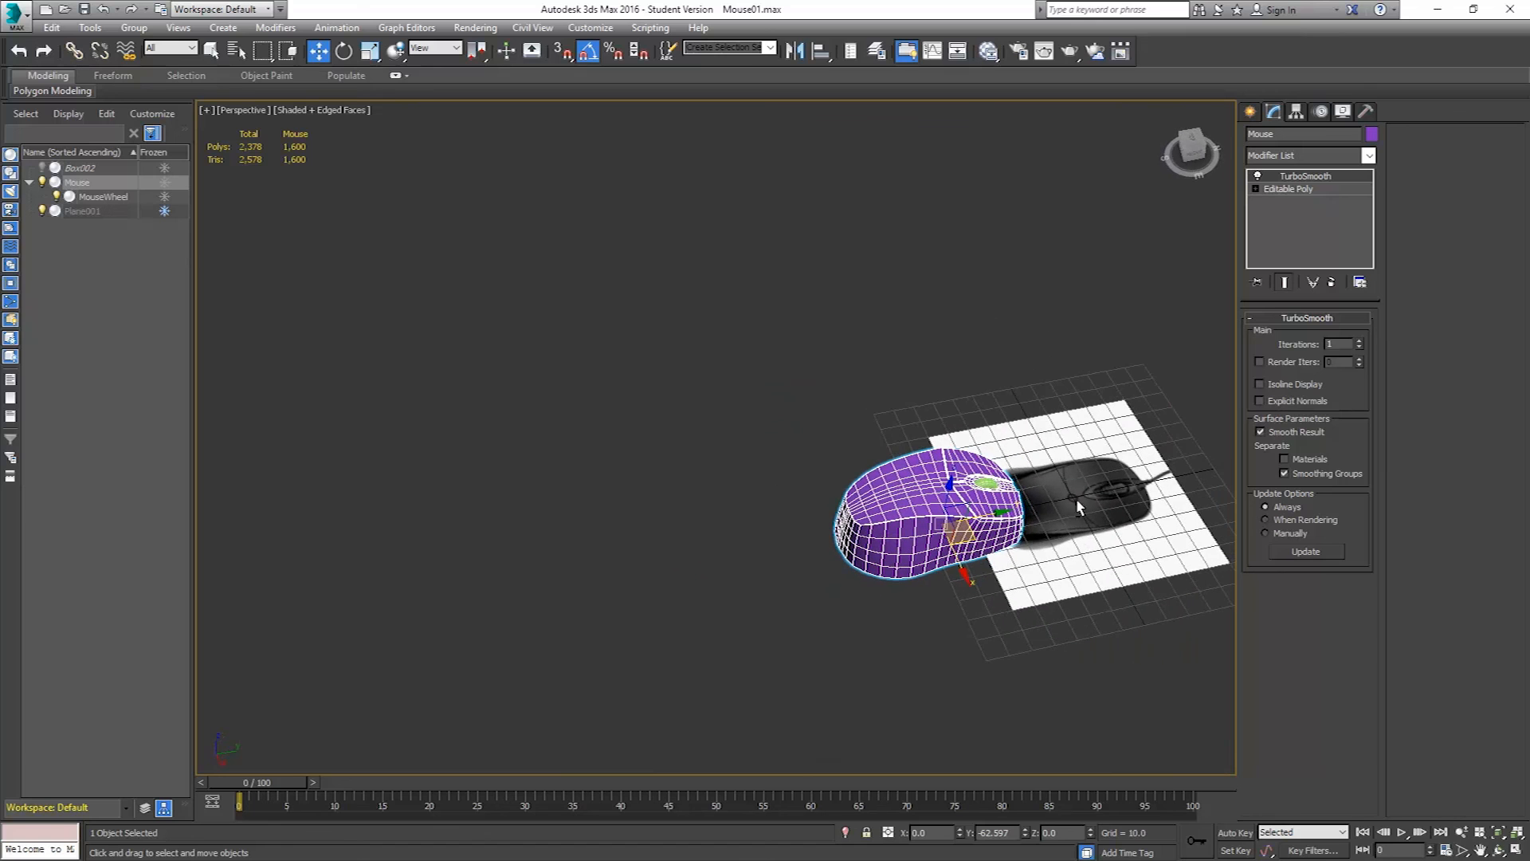
{"action": "middle_click_drag", "start_coordinate": [1078, 442], "coordinate": [1048, 418], "text": "alt"}
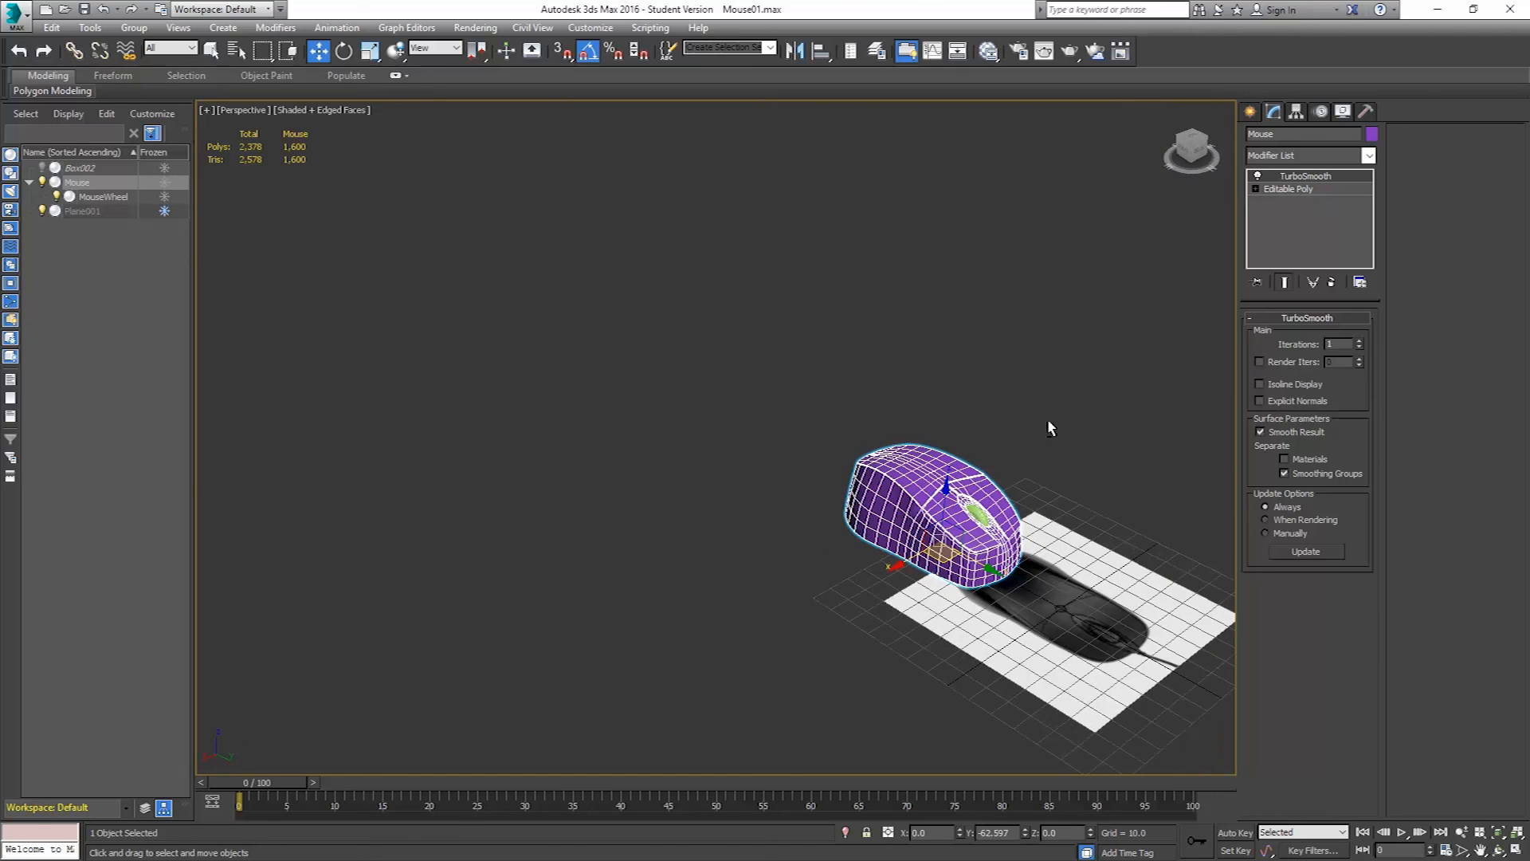
{"action": "left_click", "coordinate": [1022, 468]}
{"action": "key", "text": "F4"}
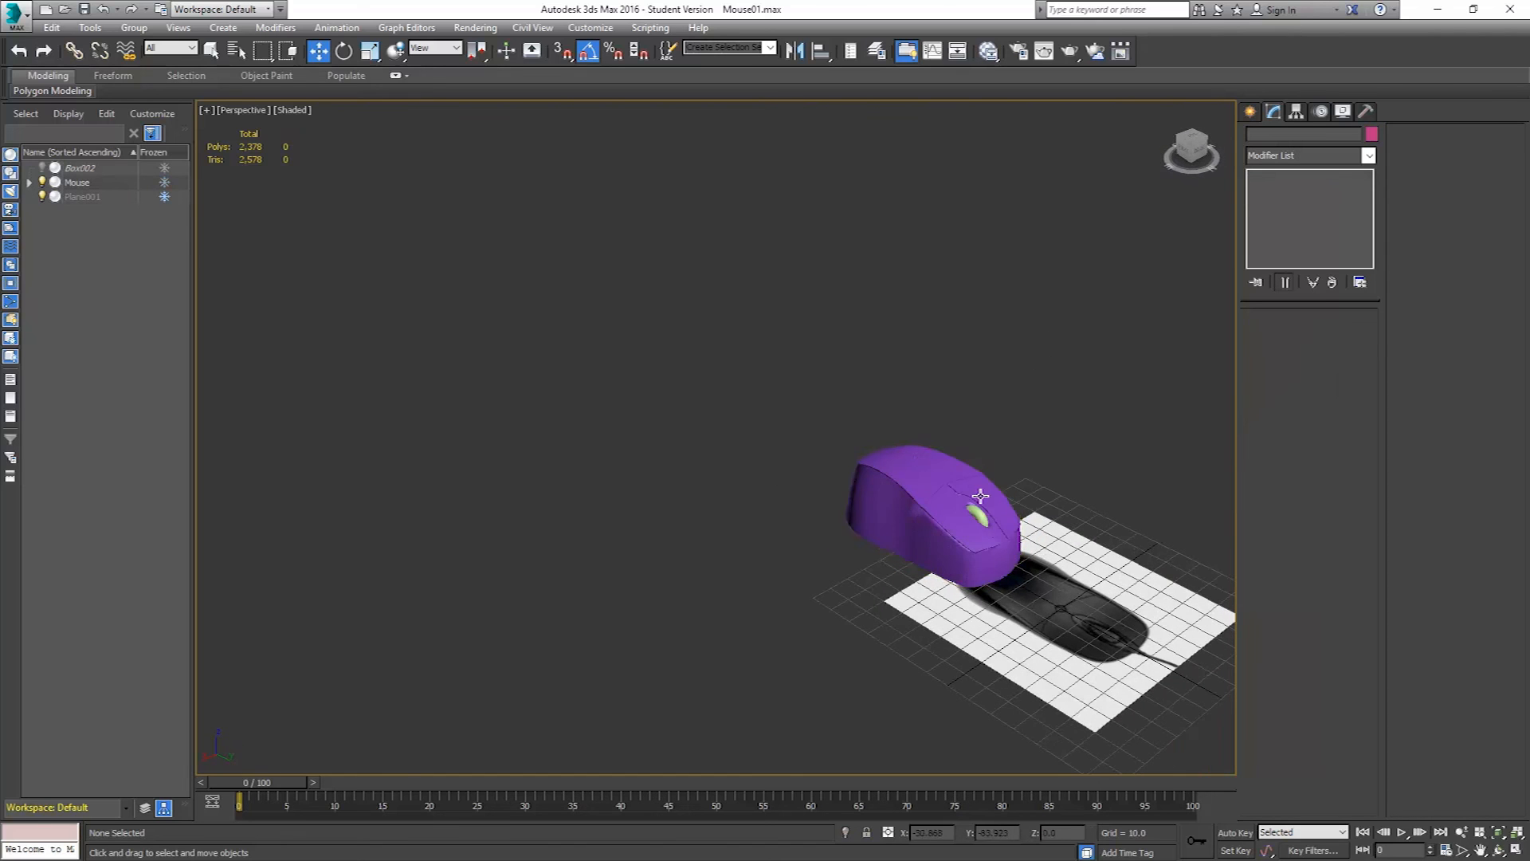
{"action": "left_click", "coordinate": [943, 480]}
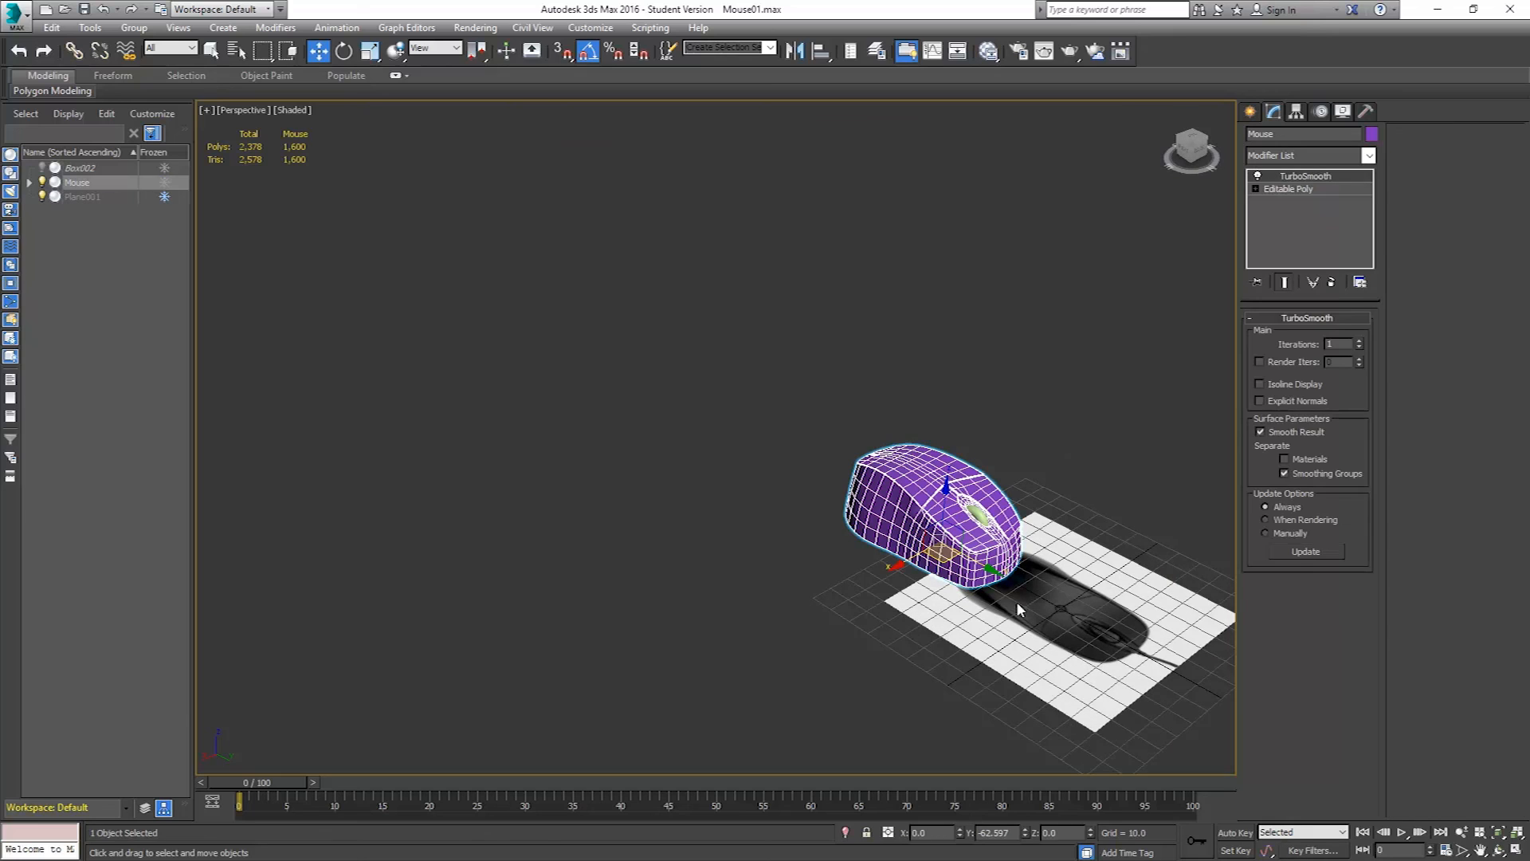
{"action": "right_click", "coordinate": [1025, 834]}
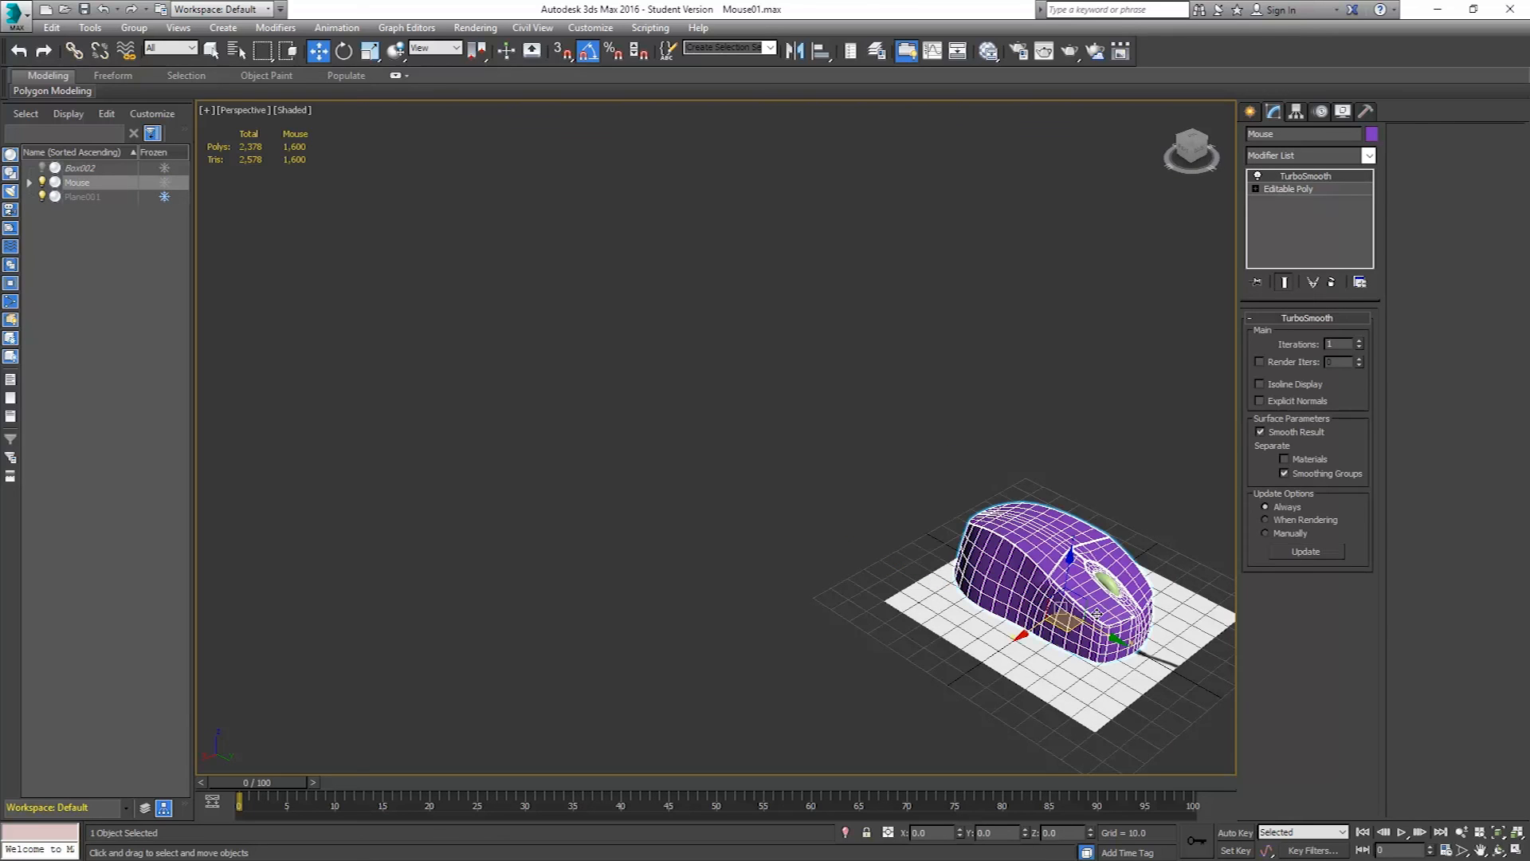
- Unfreeze the reference image plane and delete it from the scene
{"action": "right_click", "coordinate": [861, 515]}
{"action": "left_click", "coordinate": [899, 400]}
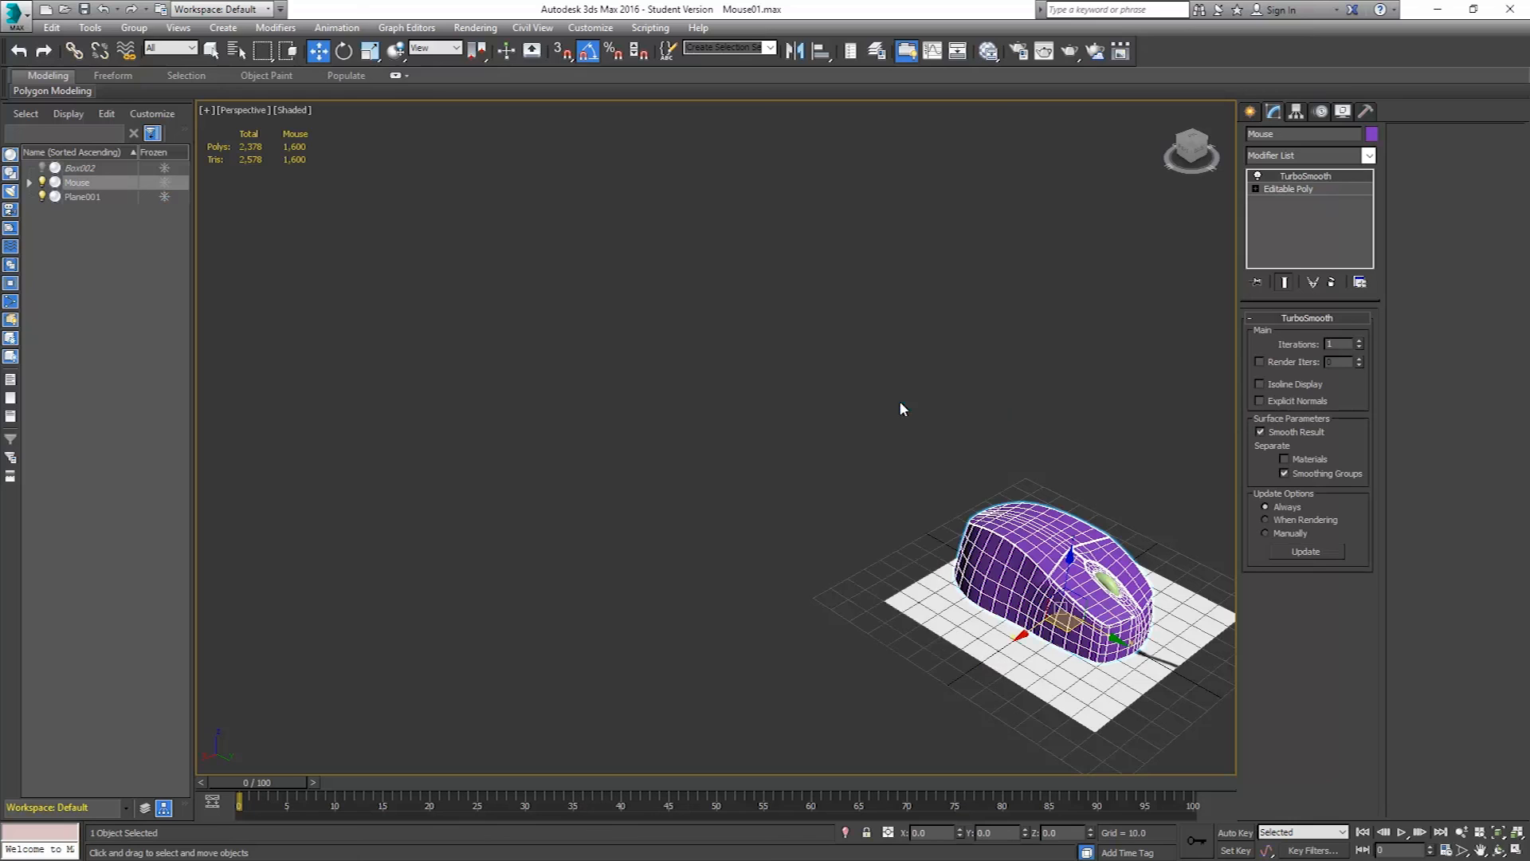
{"action": "left_click", "coordinate": [934, 588]}
{"action": "key", "text": "Delete"}
- Save the scene as the next incremental version, Mouse02.max
{"action": "middle_click_drag", "start_coordinate": [930, 609], "coordinate": [918, 575]}
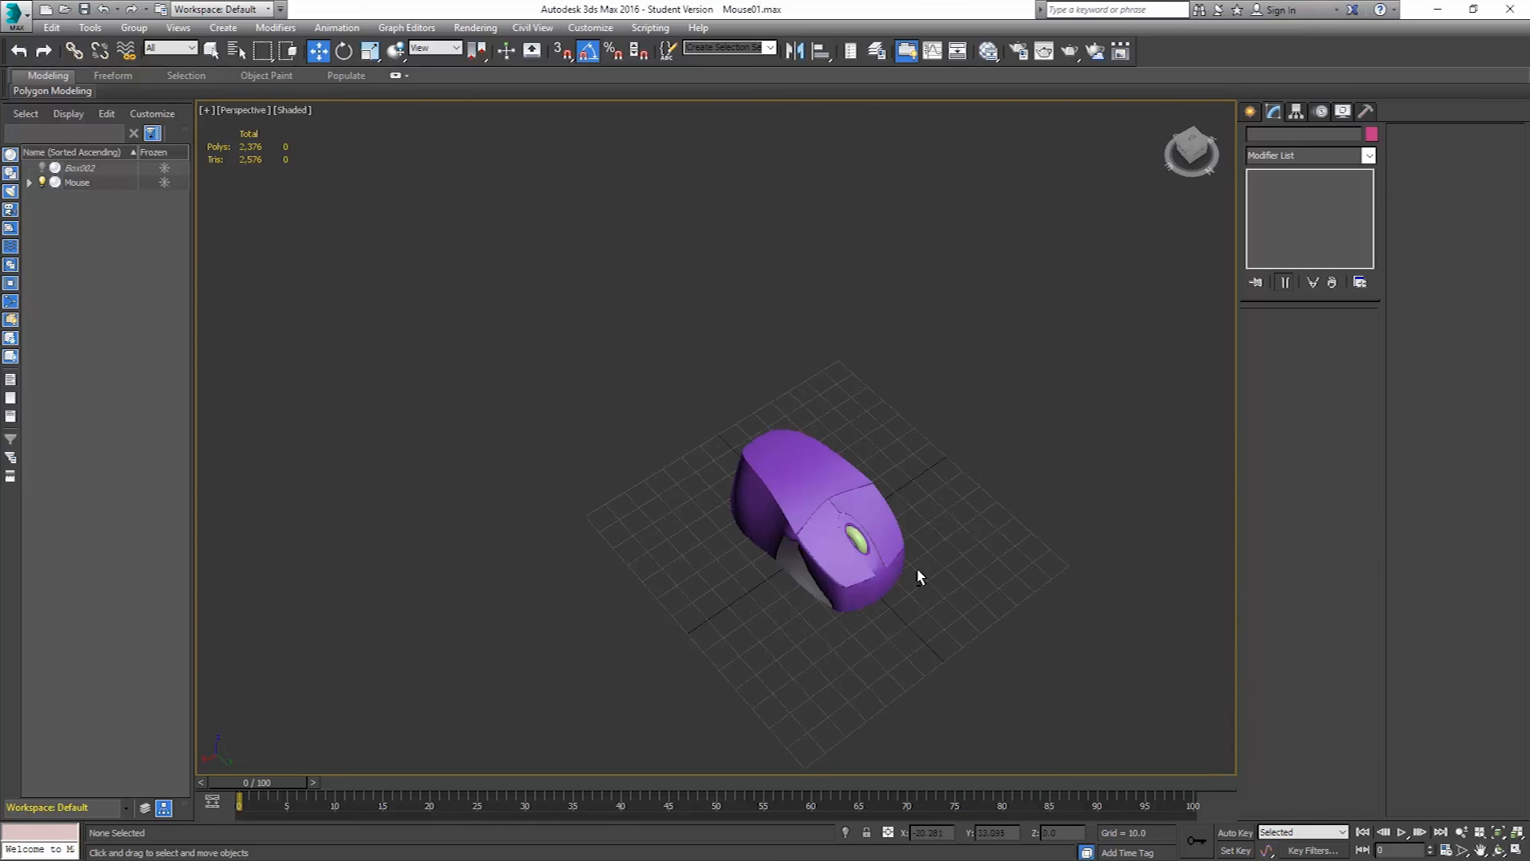
{"action": "left_click", "coordinate": [15, 15]}
{"action": "left_click", "coordinate": [70, 205]}
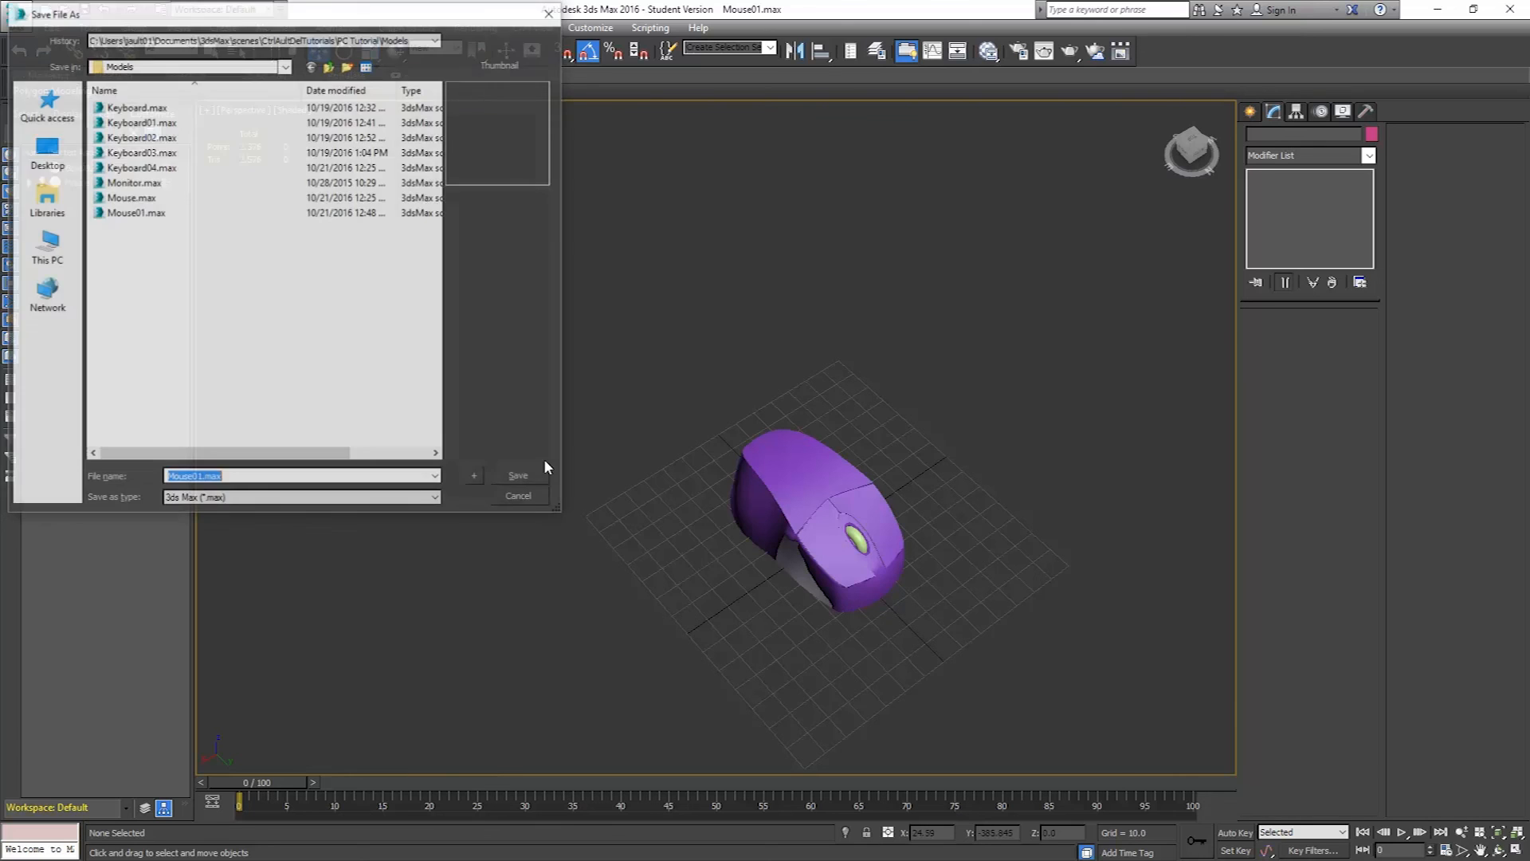
{"action": "left_click", "coordinate": [476, 479]}
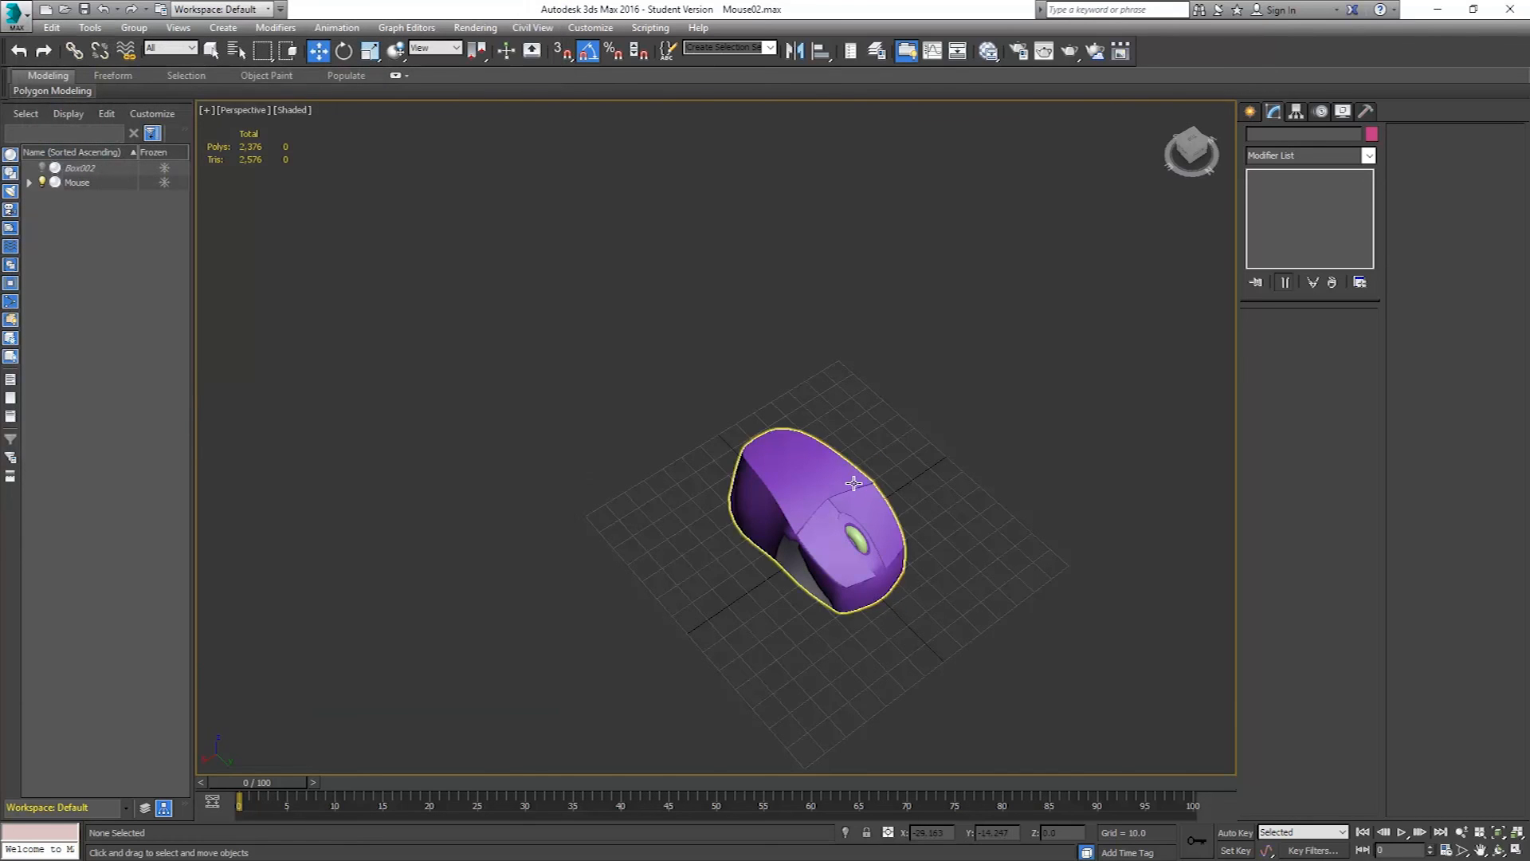
- Unhide the low-poly copy Box002 and place it beside the finished mouse at about X 54, Y 0
{"action": "right_click", "coordinate": [935, 432]}
{"action": "left_click", "coordinate": [998, 361]}
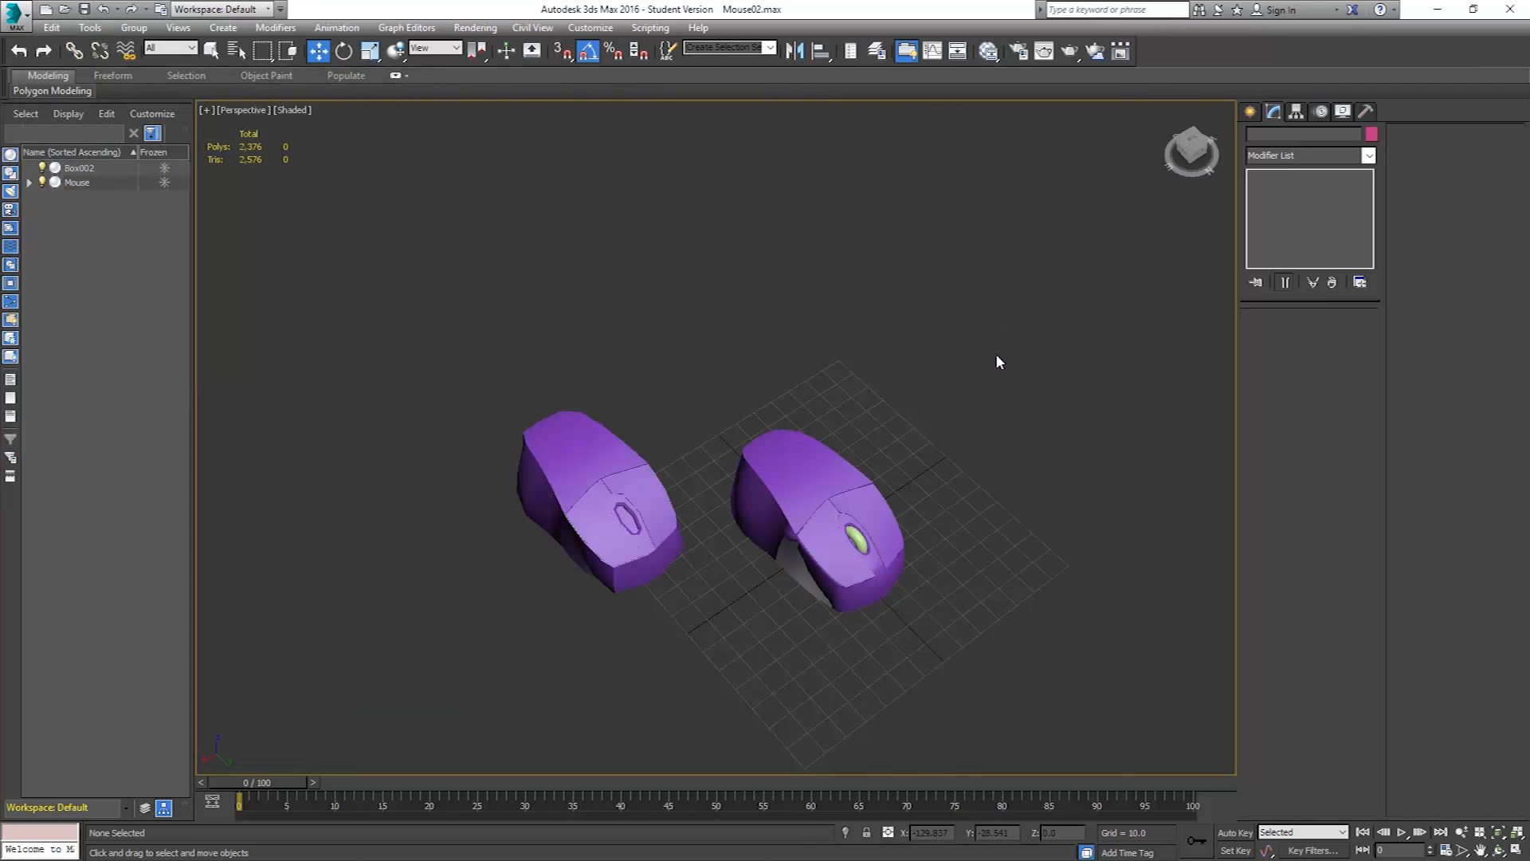
{"action": "left_click", "coordinate": [632, 452]}
{"action": "middle_click_drag", "start_coordinate": [632, 452], "coordinate": [1039, 523], "text": "alt"}
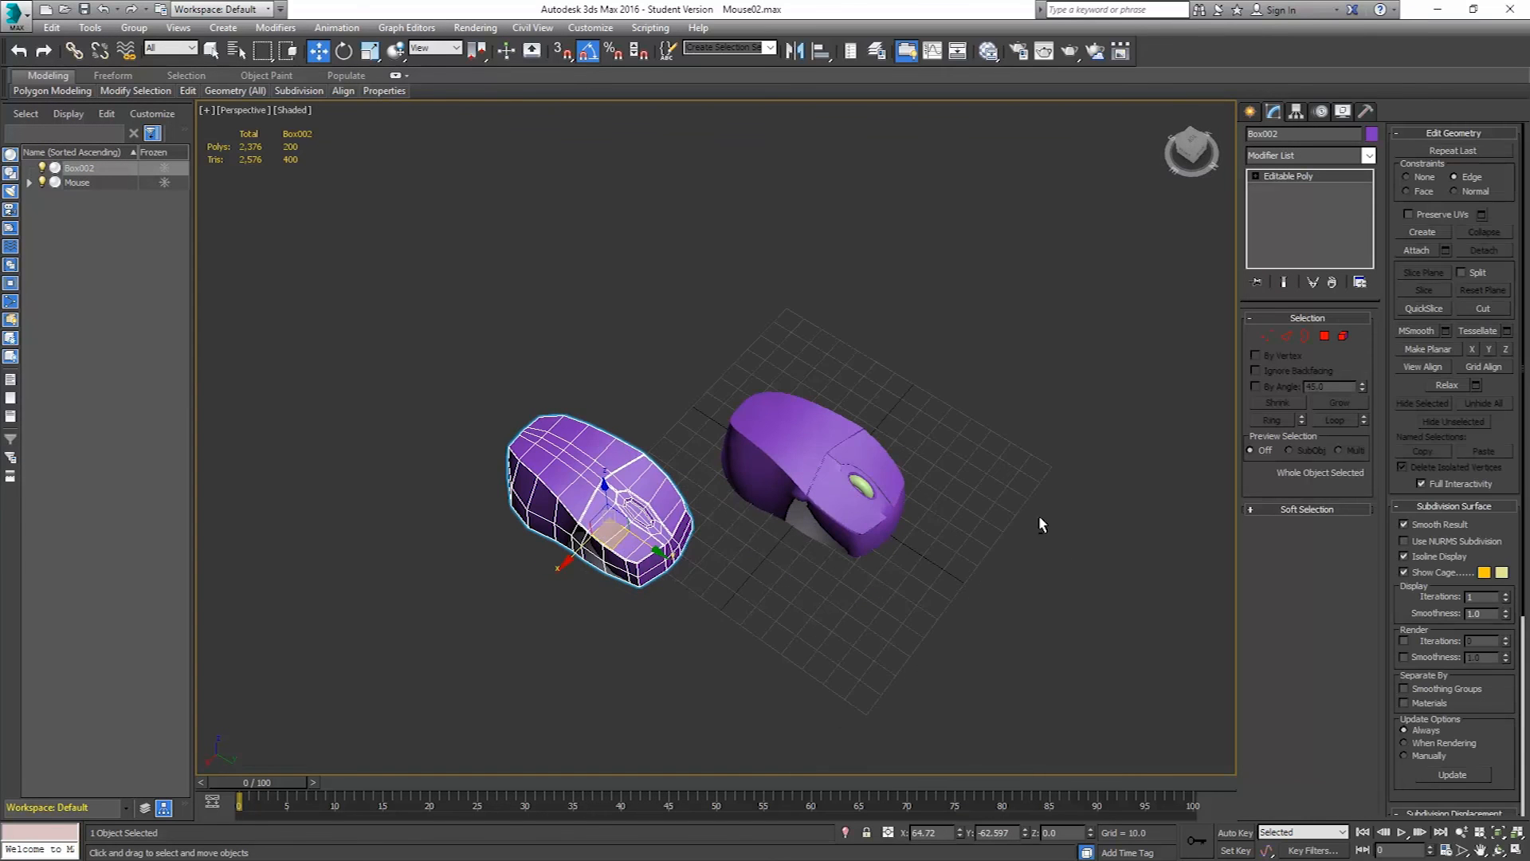
{"action": "right_click", "coordinate": [961, 833]}
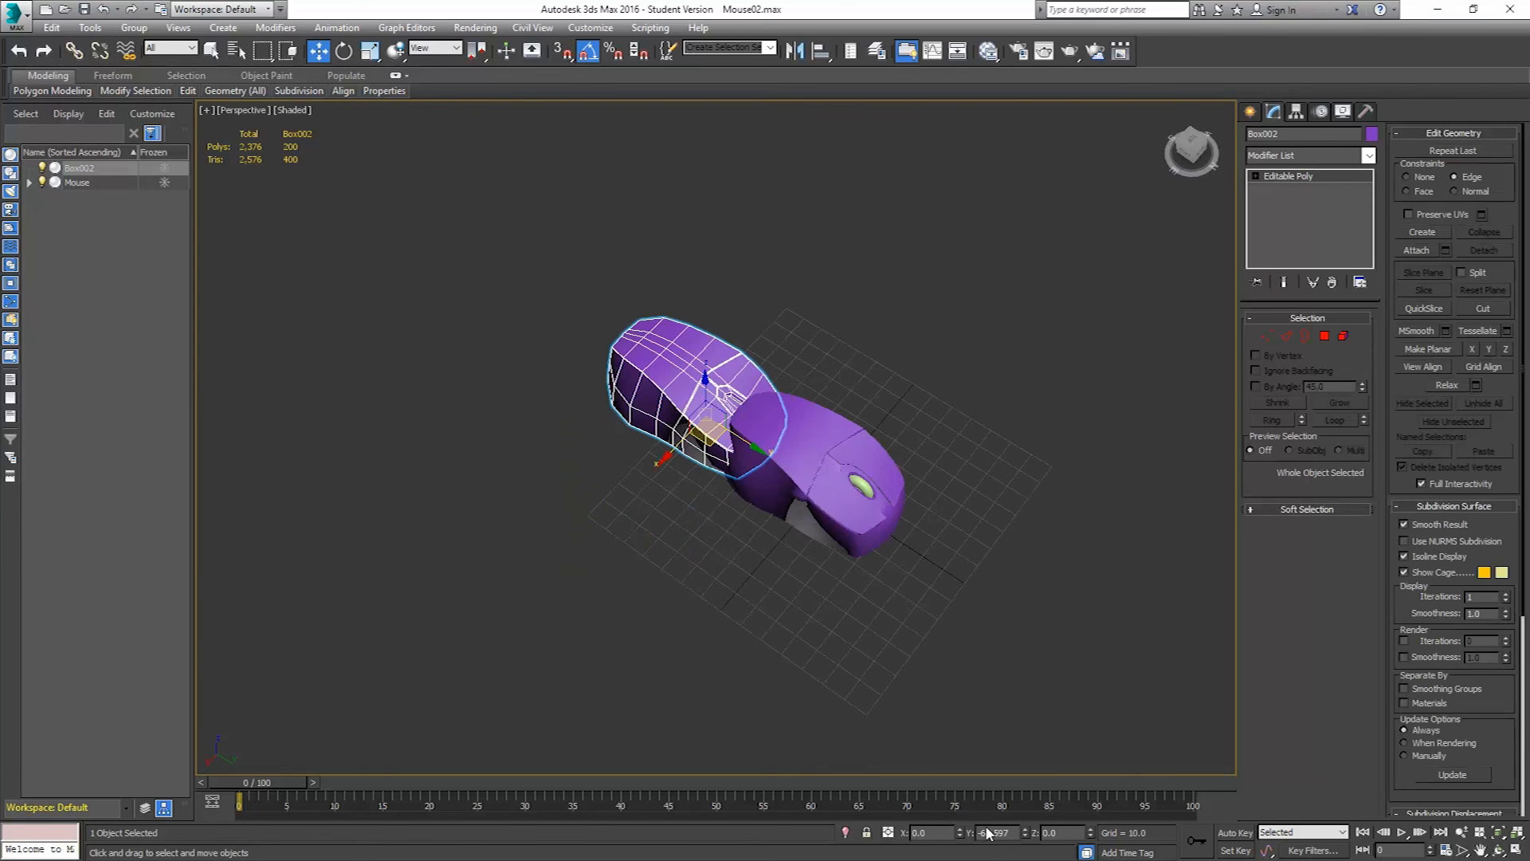
{"action": "right_click", "coordinate": [1026, 833]}
{"action": "left_click_drag", "start_coordinate": [784, 533], "coordinate": [700, 631]}
{"action": "middle_click_drag", "start_coordinate": [910, 538], "coordinate": [779, 417], "text": "alt"}
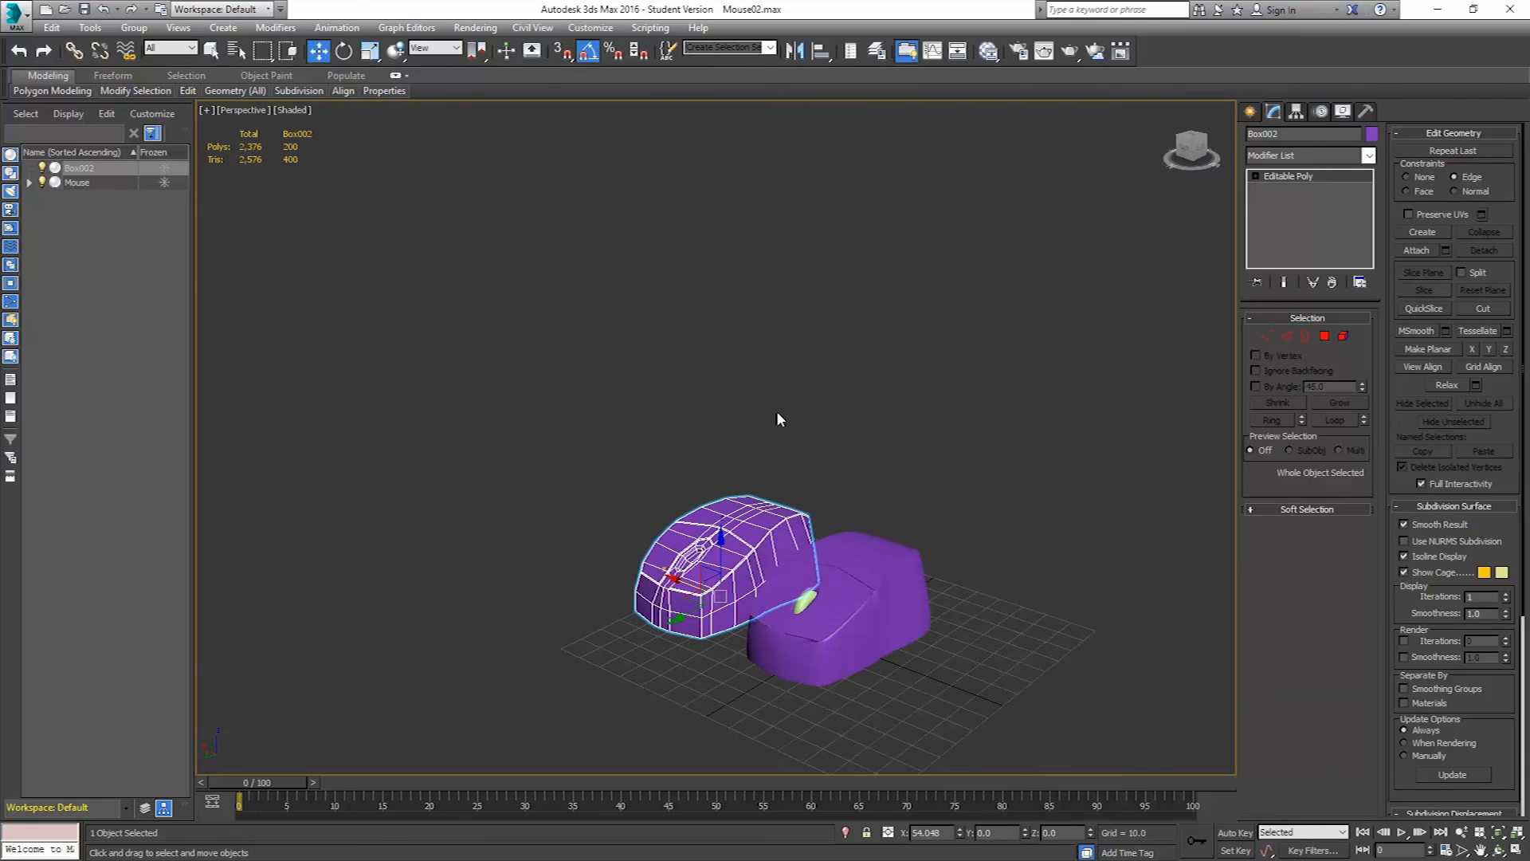
- Apply a TurboSmooth modifier to the low-poly copy Box002 and compare it with the finished mouse from several angles
{"action": "left_click", "coordinate": [779, 417]}
{"action": "middle_click_drag", "start_coordinate": [837, 471], "coordinate": [896, 365], "text": "alt"}
{"action": "scroll", "coordinate": [860, 431], "scroll_direction": "up", "scroll_amount": 3}
{"action": "left_click", "coordinate": [788, 371]}
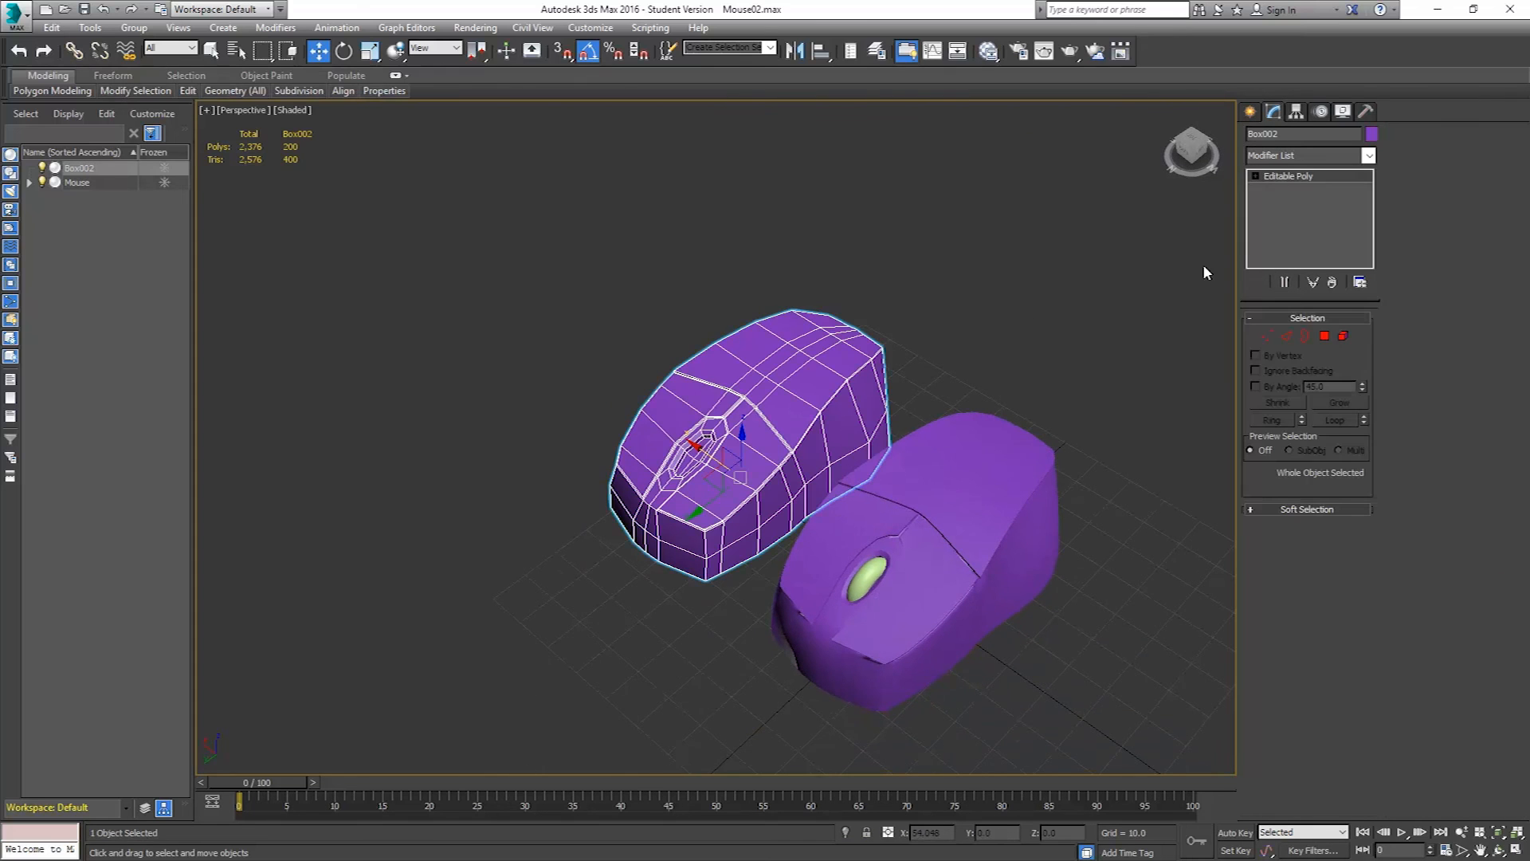
{"action": "left_click", "coordinate": [1368, 156]}
{"action": "left_click_drag", "start_coordinate": [1369, 223], "coordinate": [1358, 527]}
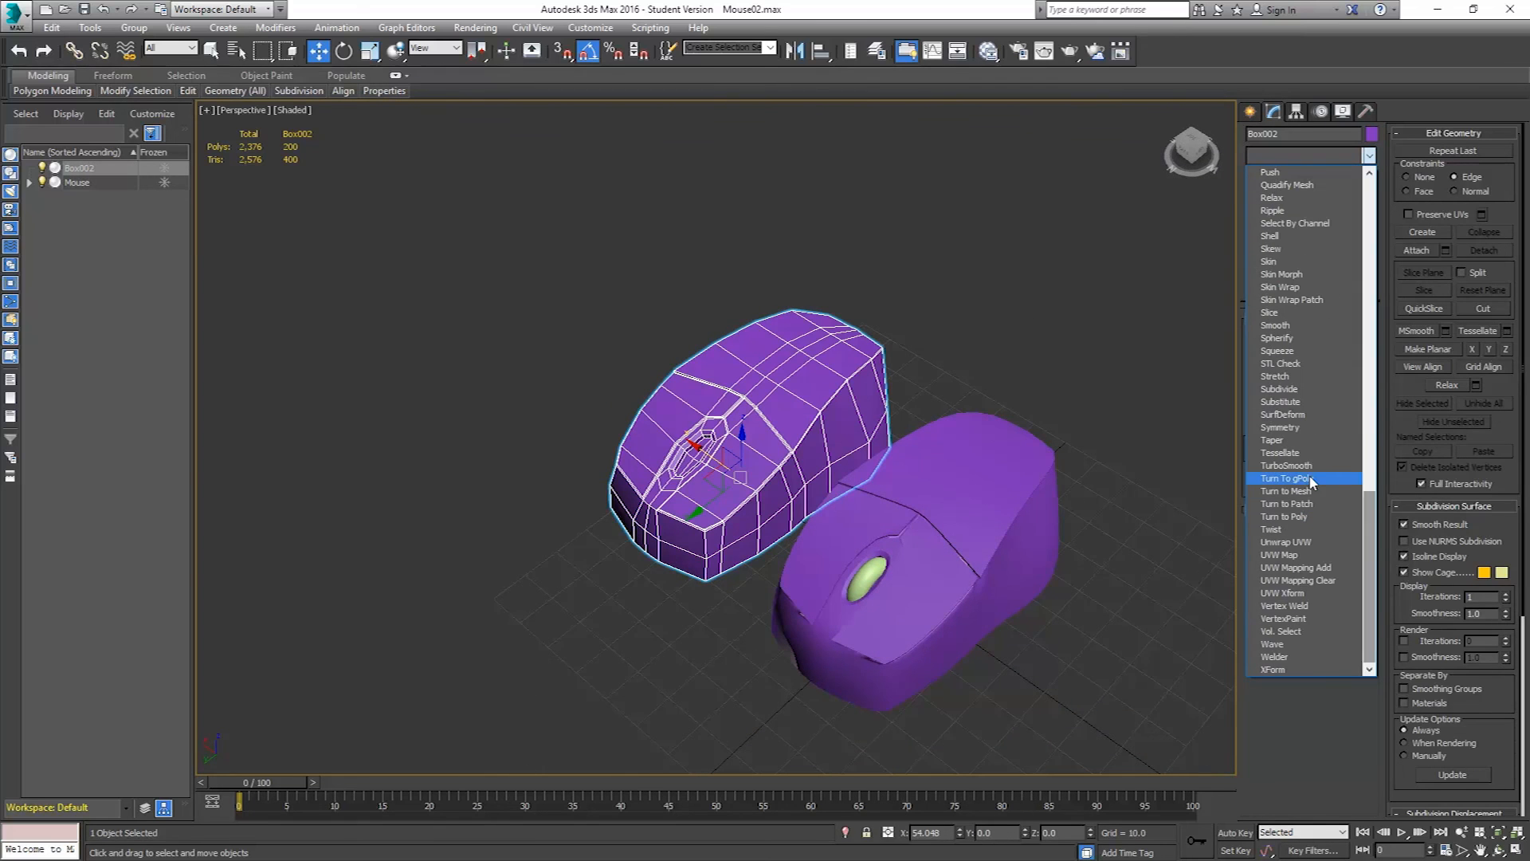
{"action": "left_click", "coordinate": [1295, 464]}
{"action": "left_click", "coordinate": [1024, 285]}
{"action": "middle_click_drag", "start_coordinate": [990, 360], "coordinate": [1076, 381], "text": "alt"}
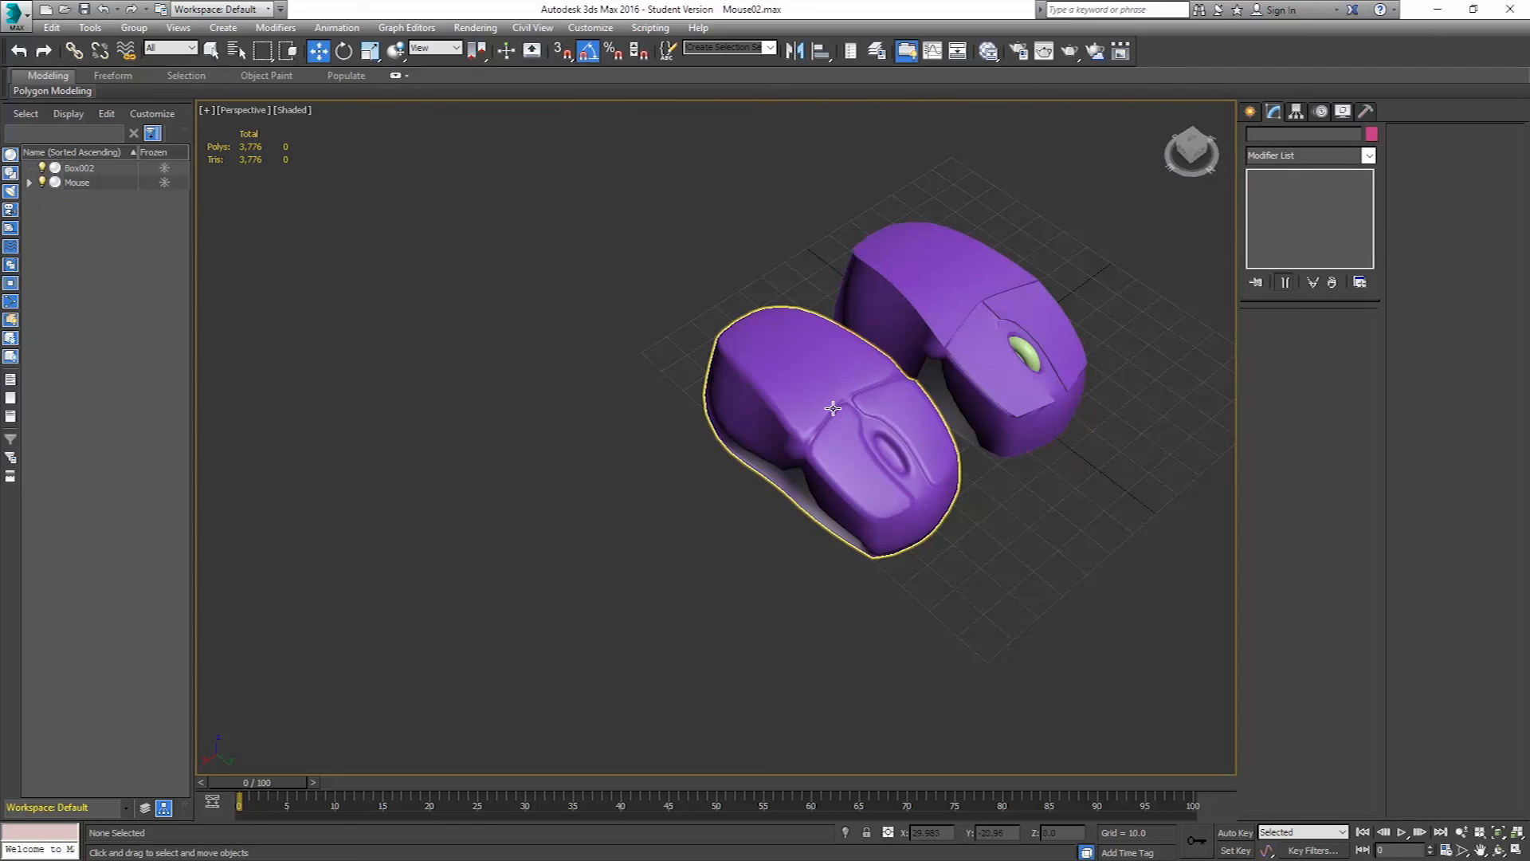
{"action": "middle_click_drag", "start_coordinate": [1017, 448], "coordinate": [966, 382], "text": "alt"}
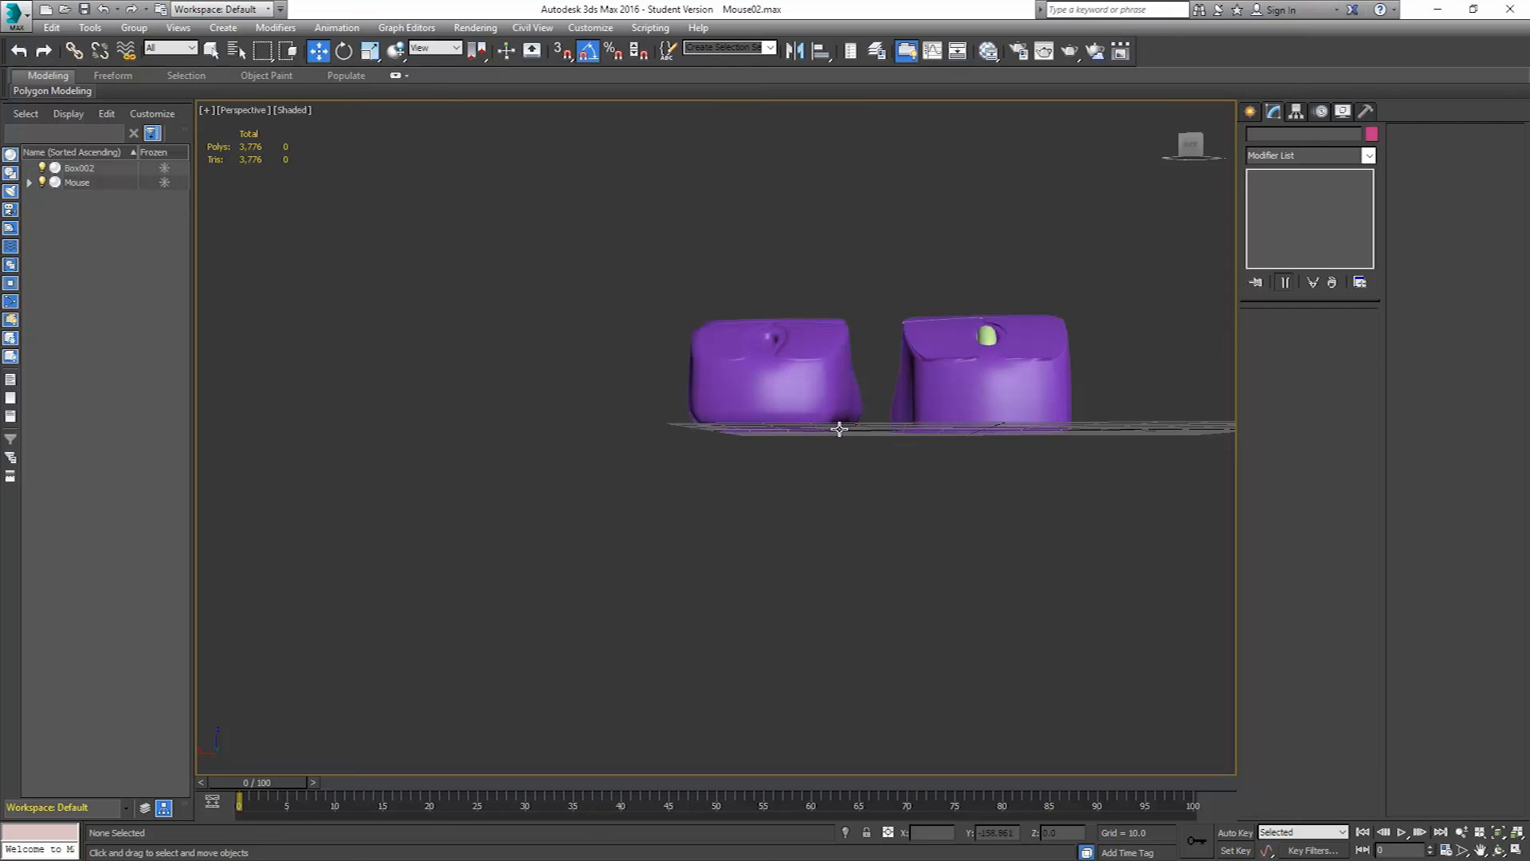
{"action": "middle_click_drag", "start_coordinate": [872, 396], "coordinate": [881, 438], "text": "alt"}
- Delete the copy Box002 and select the finished Mouse object
{"action": "left_click", "coordinate": [850, 400]}
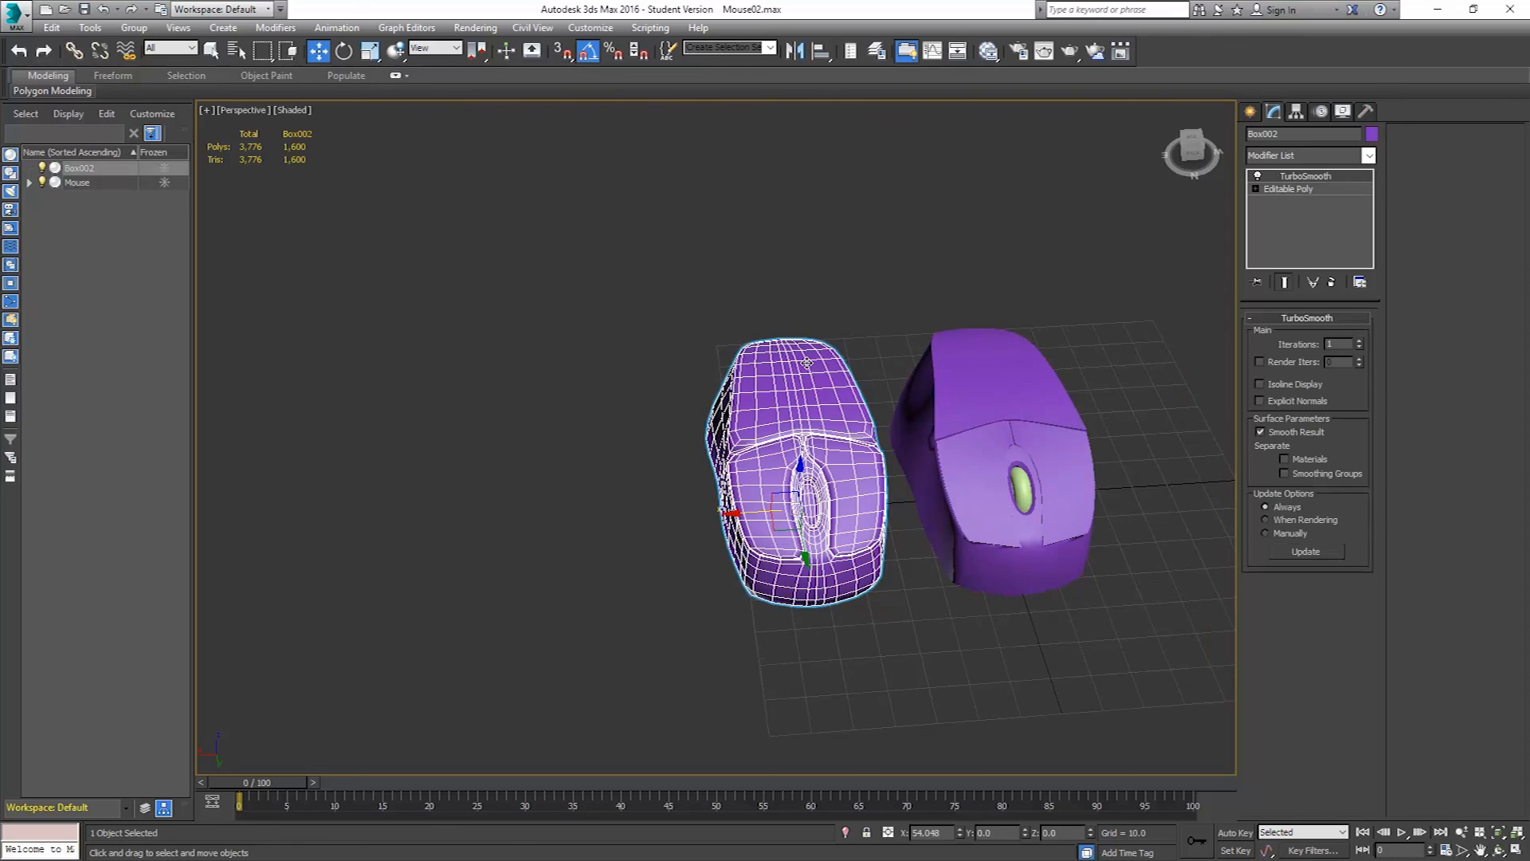
{"action": "key", "text": "Delete"}
{"action": "left_click", "coordinate": [982, 383]}
{"action": "middle_click_drag", "start_coordinate": [740, 384], "coordinate": [904, 395], "text": "alt"}
{"action": "middle_click_drag", "start_coordinate": [1056, 415], "coordinate": [900, 595]}
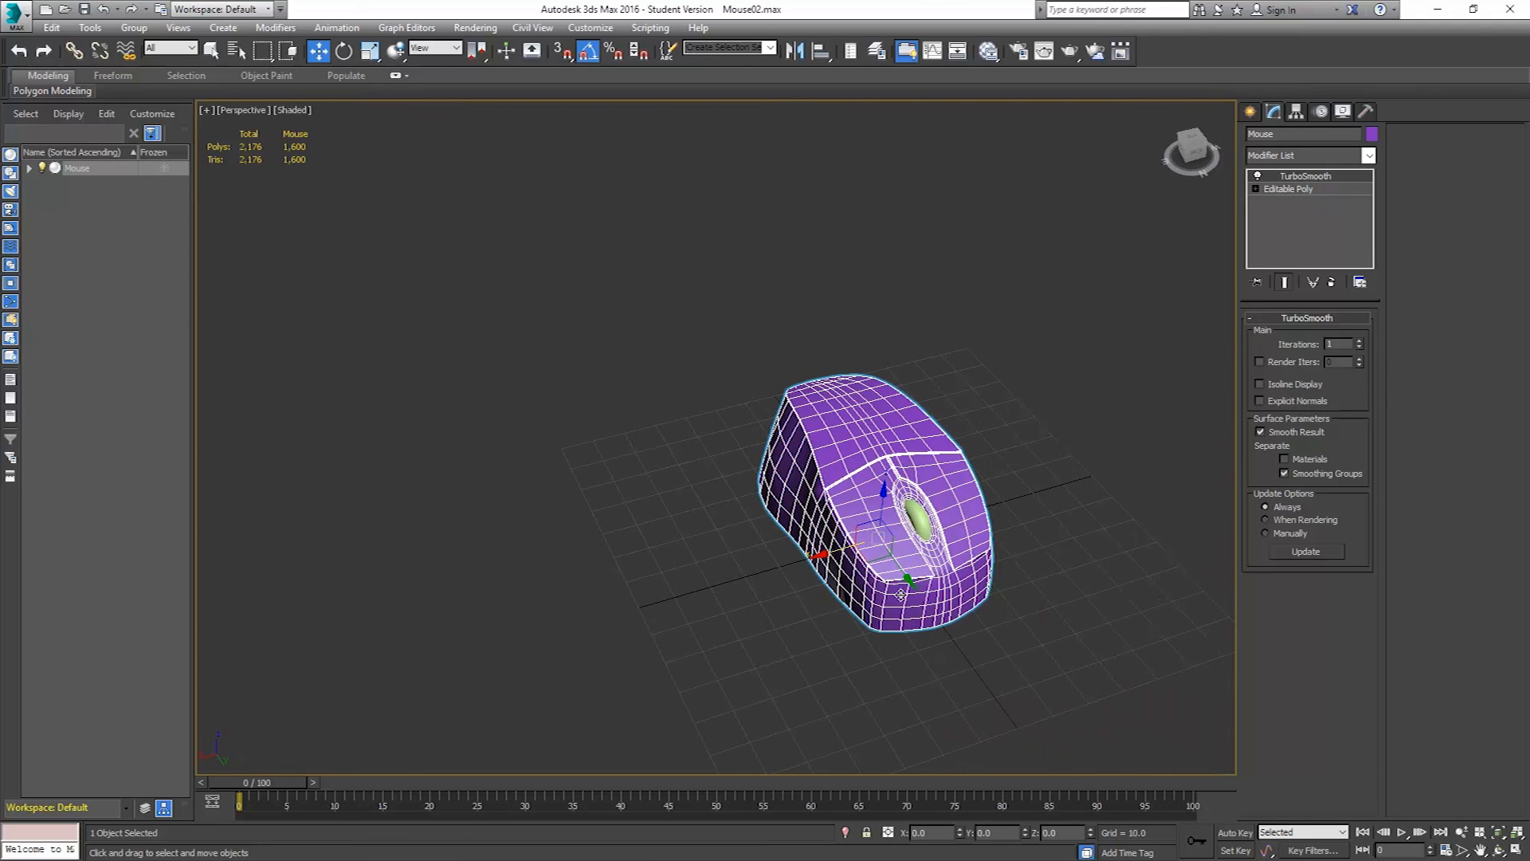
- In the Top view, draw an open four-vertex Line spline as a cable, starting at the mouse's front centre and curving forward and around
{"action": "key", "text": "t"}
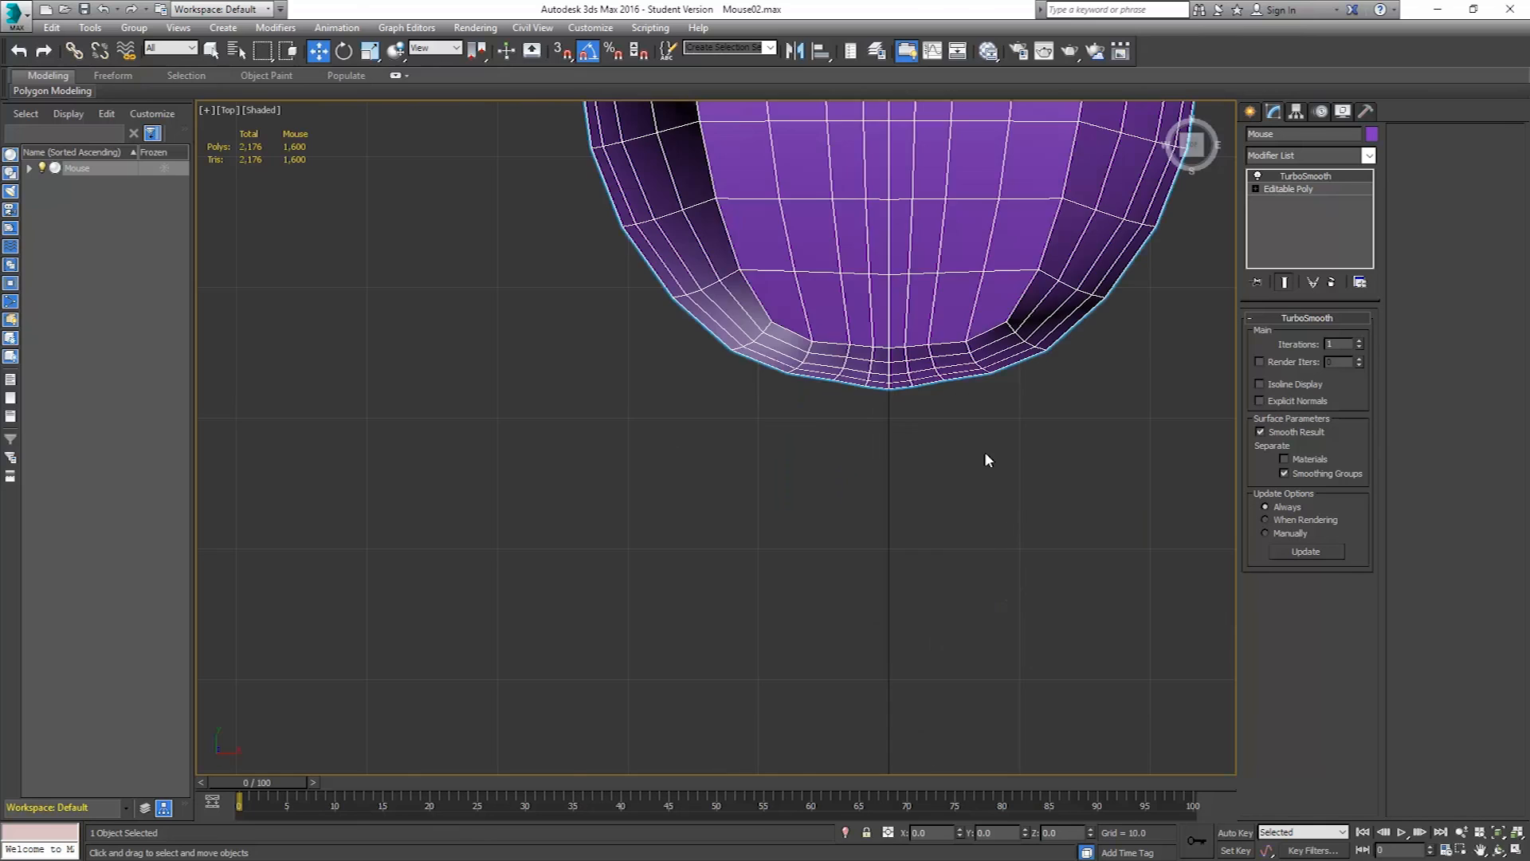
{"action": "middle_click_drag", "start_coordinate": [985, 460], "coordinate": [978, 491]}
{"action": "scroll", "coordinate": [978, 491], "scroll_direction": "down", "scroll_amount": 5}
{"action": "middle_click_drag", "start_coordinate": [971, 313], "coordinate": [950, 540]}
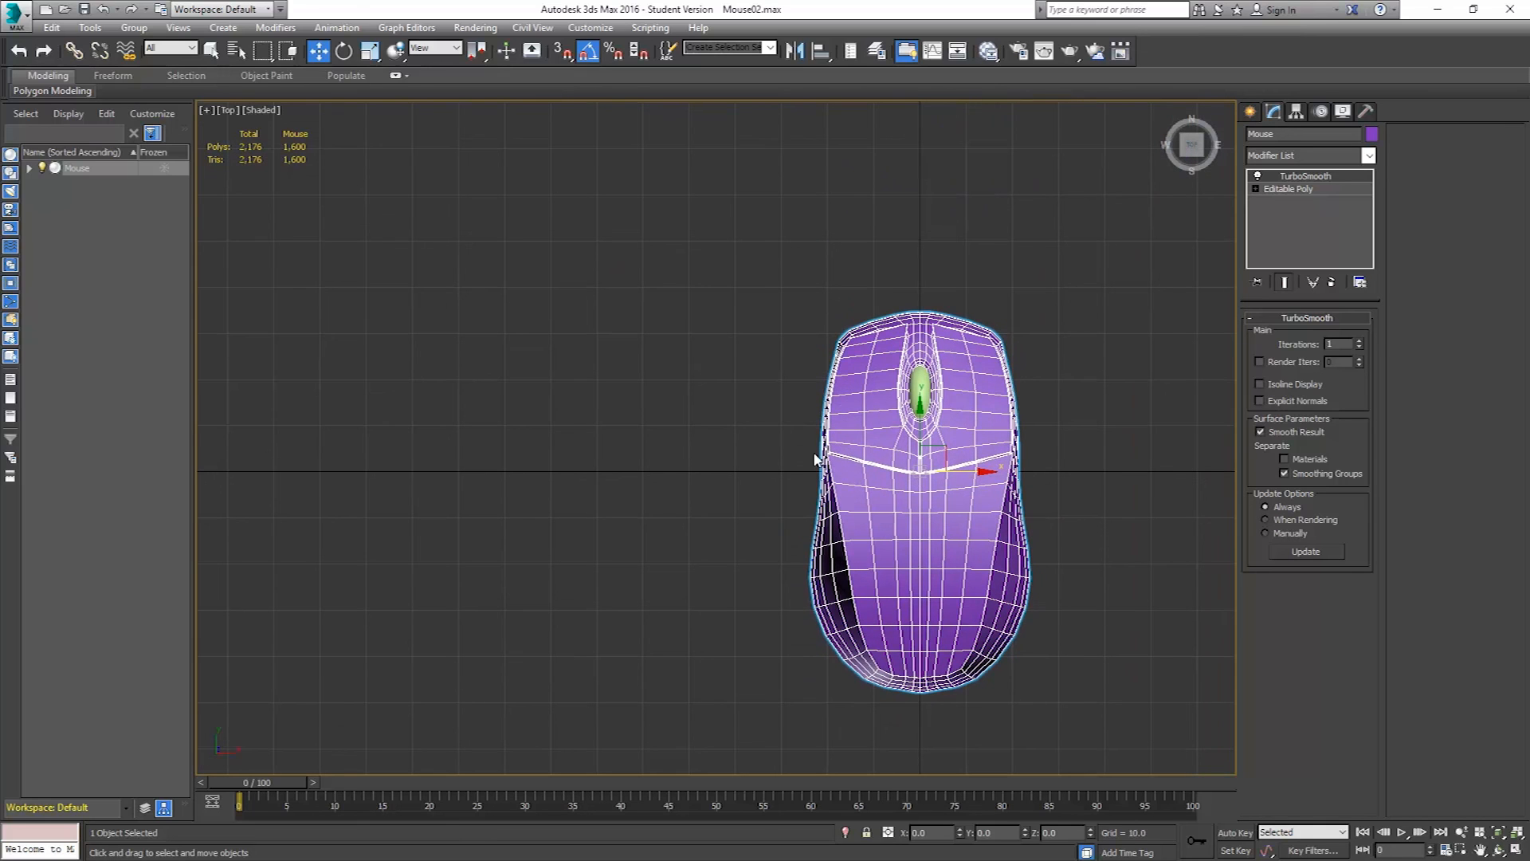
{"action": "left_click", "coordinate": [1252, 112]}
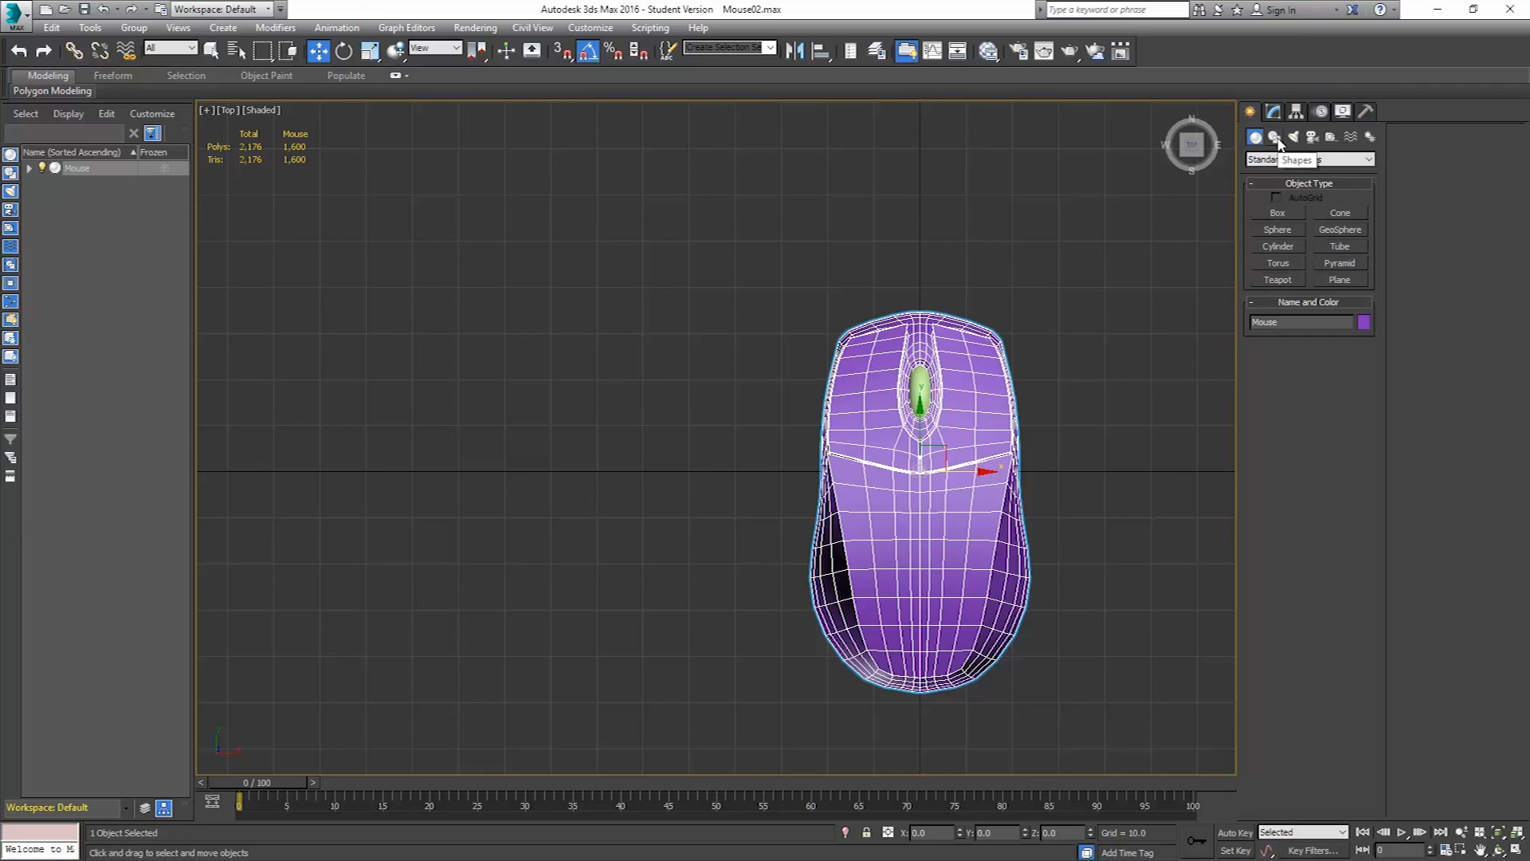
{"action": "left_click", "coordinate": [1275, 138]}
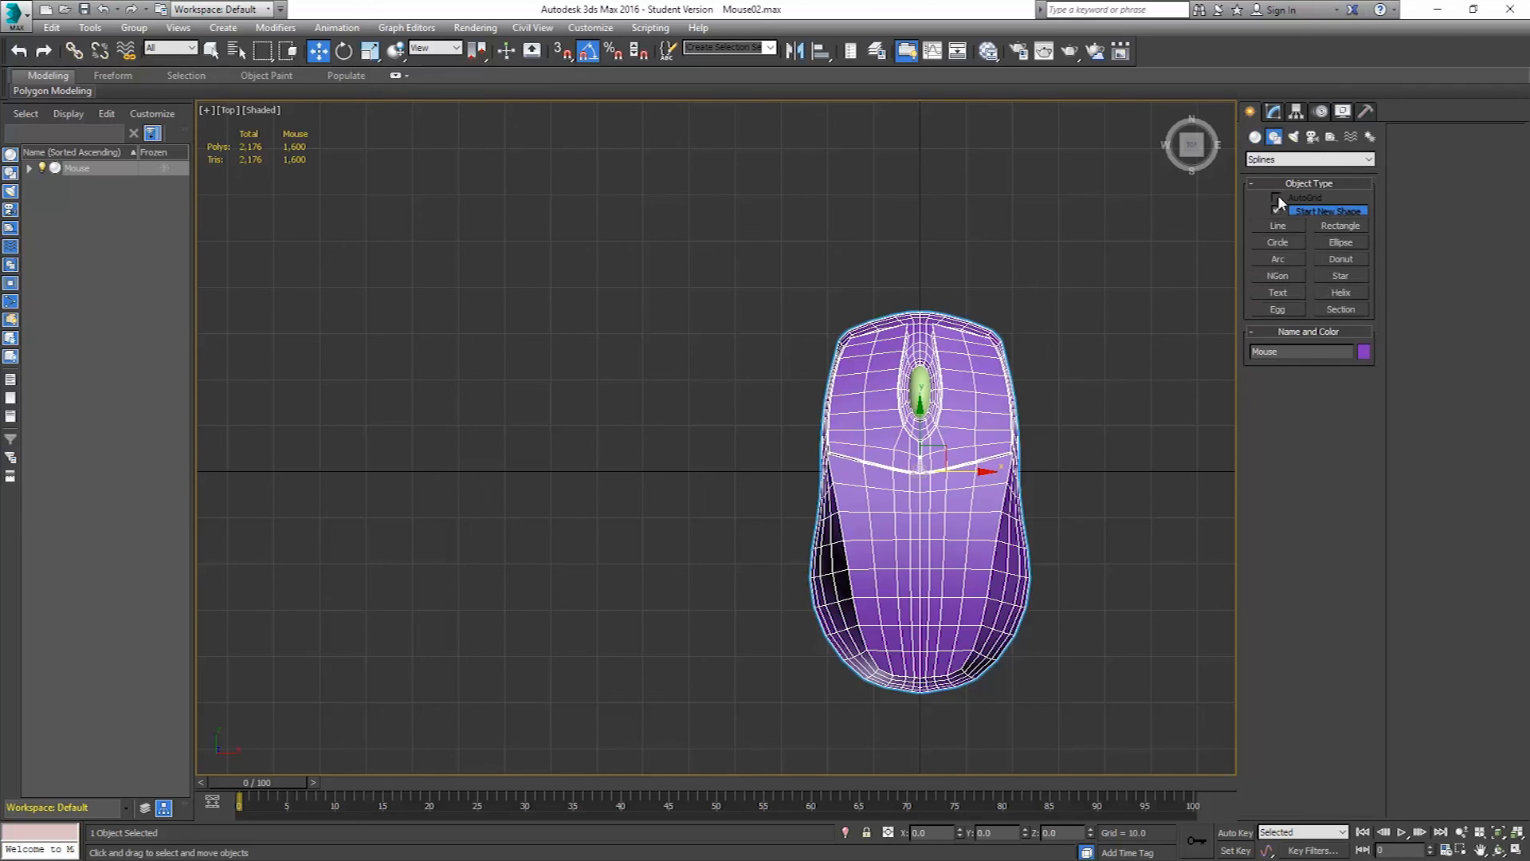
{"action": "left_click", "coordinate": [1280, 227]}
{"action": "middle_click_drag", "start_coordinate": [922, 239], "coordinate": [942, 328]}
{"action": "scroll", "coordinate": [930, 324], "scroll_direction": "down", "scroll_amount": 2}
{"action": "scroll", "coordinate": [942, 328], "scroll_direction": "down", "scroll_amount": 1}
{"action": "scroll", "coordinate": [943, 366], "scroll_direction": "down", "scroll_amount": 1}
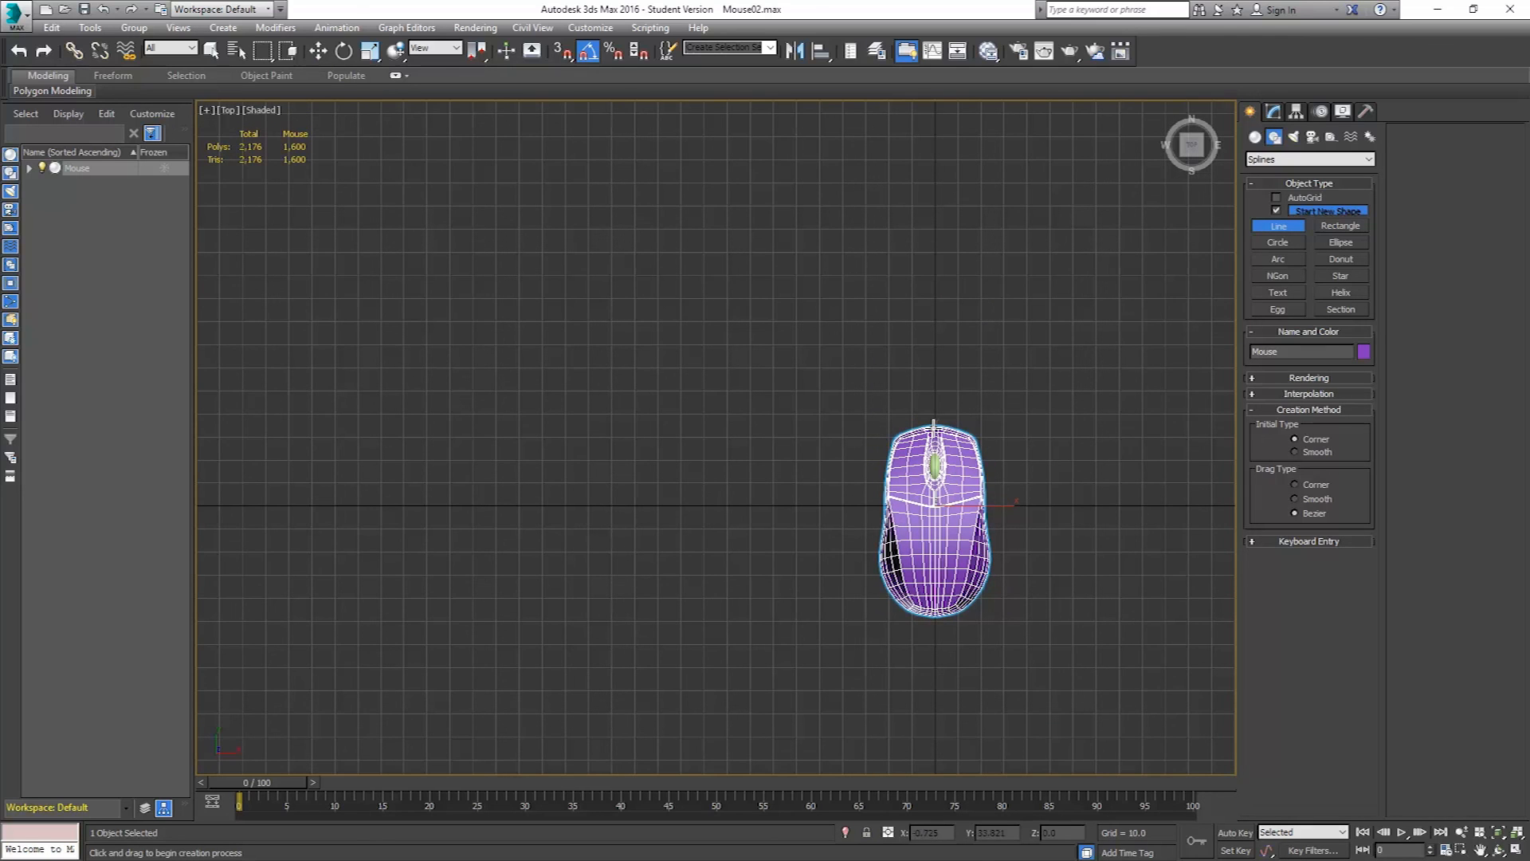
{"action": "left_click", "coordinate": [936, 423]}
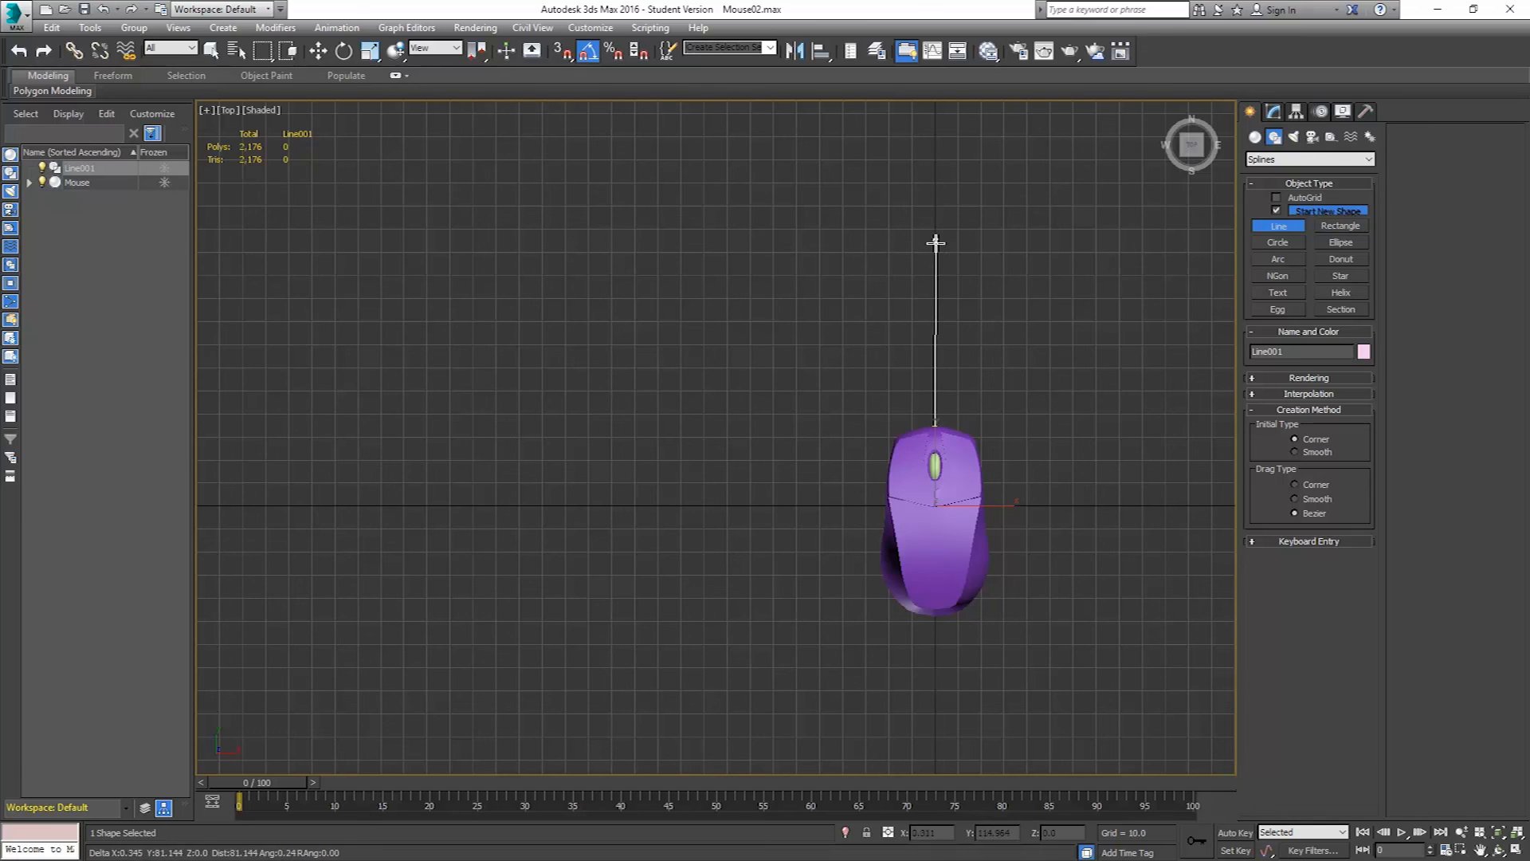
{"action": "left_click_drag", "start_coordinate": [935, 282], "coordinate": [915, 260]}
{"action": "left_click_drag", "start_coordinate": [930, 143], "coordinate": [985, 122]}
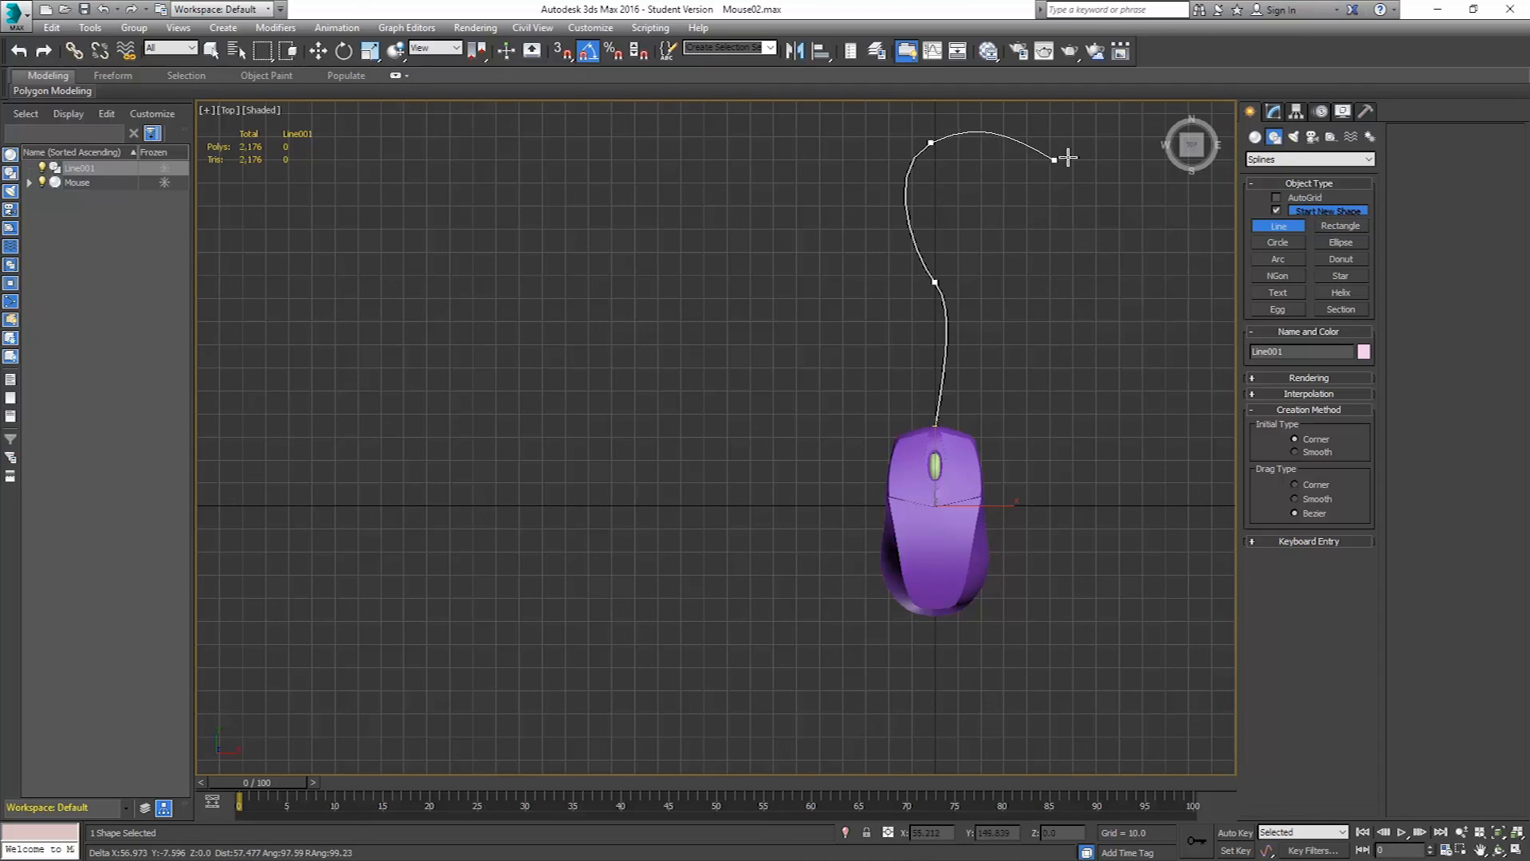
{"action": "left_click_drag", "start_coordinate": [1090, 164], "coordinate": [1112, 196]}
{"action": "left_click_drag", "start_coordinate": [1061, 261], "coordinate": [1025, 223]}
{"action": "right_click", "coordinate": [1069, 250]}
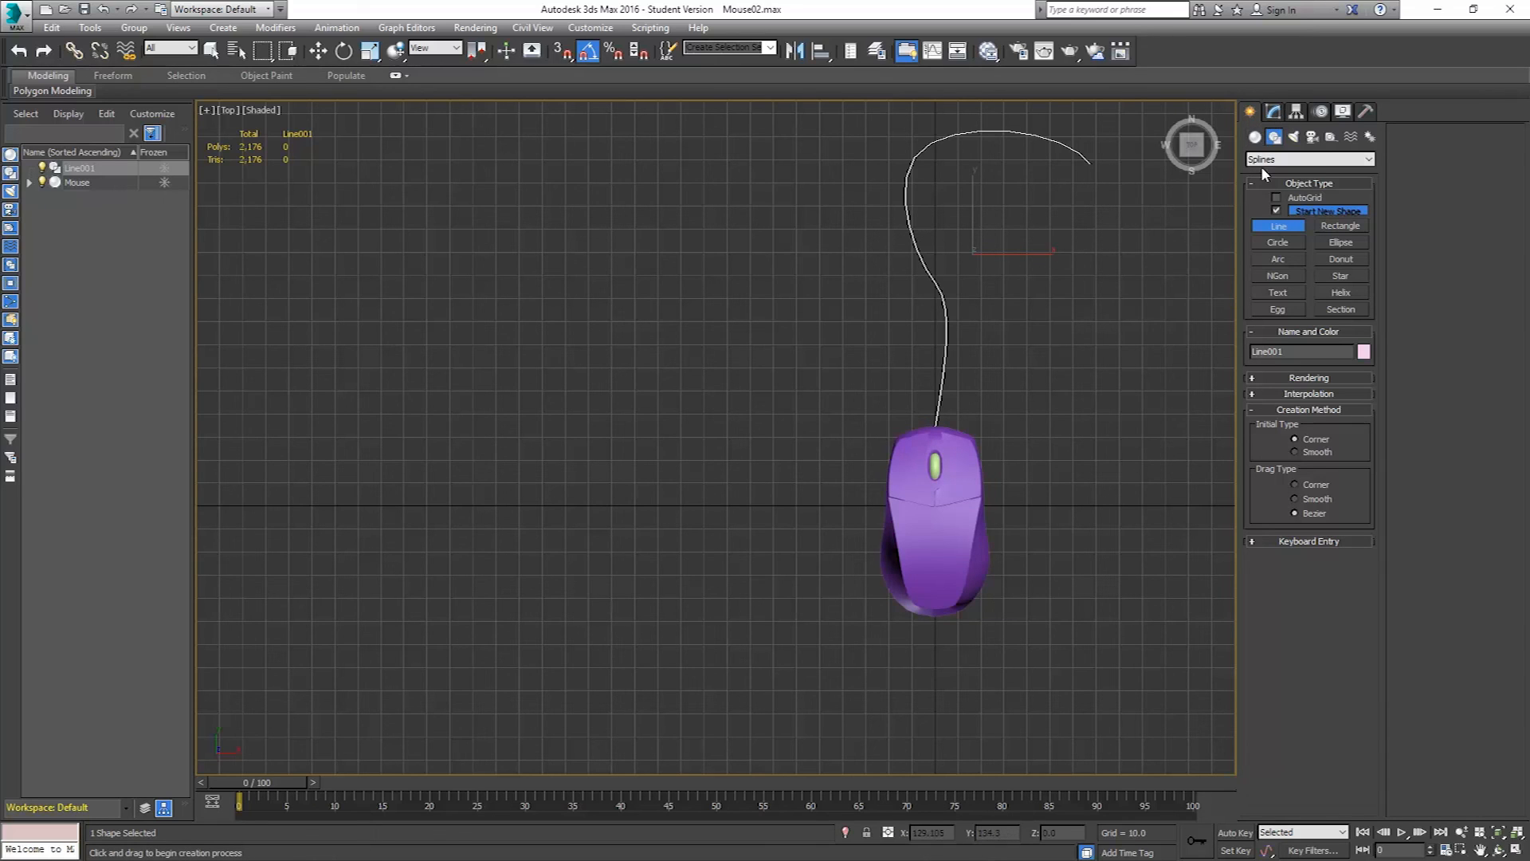
- Convert the cable spline's first vertex at the mouse's front to a Bezier Corner
{"action": "left_click", "coordinate": [1275, 112]}
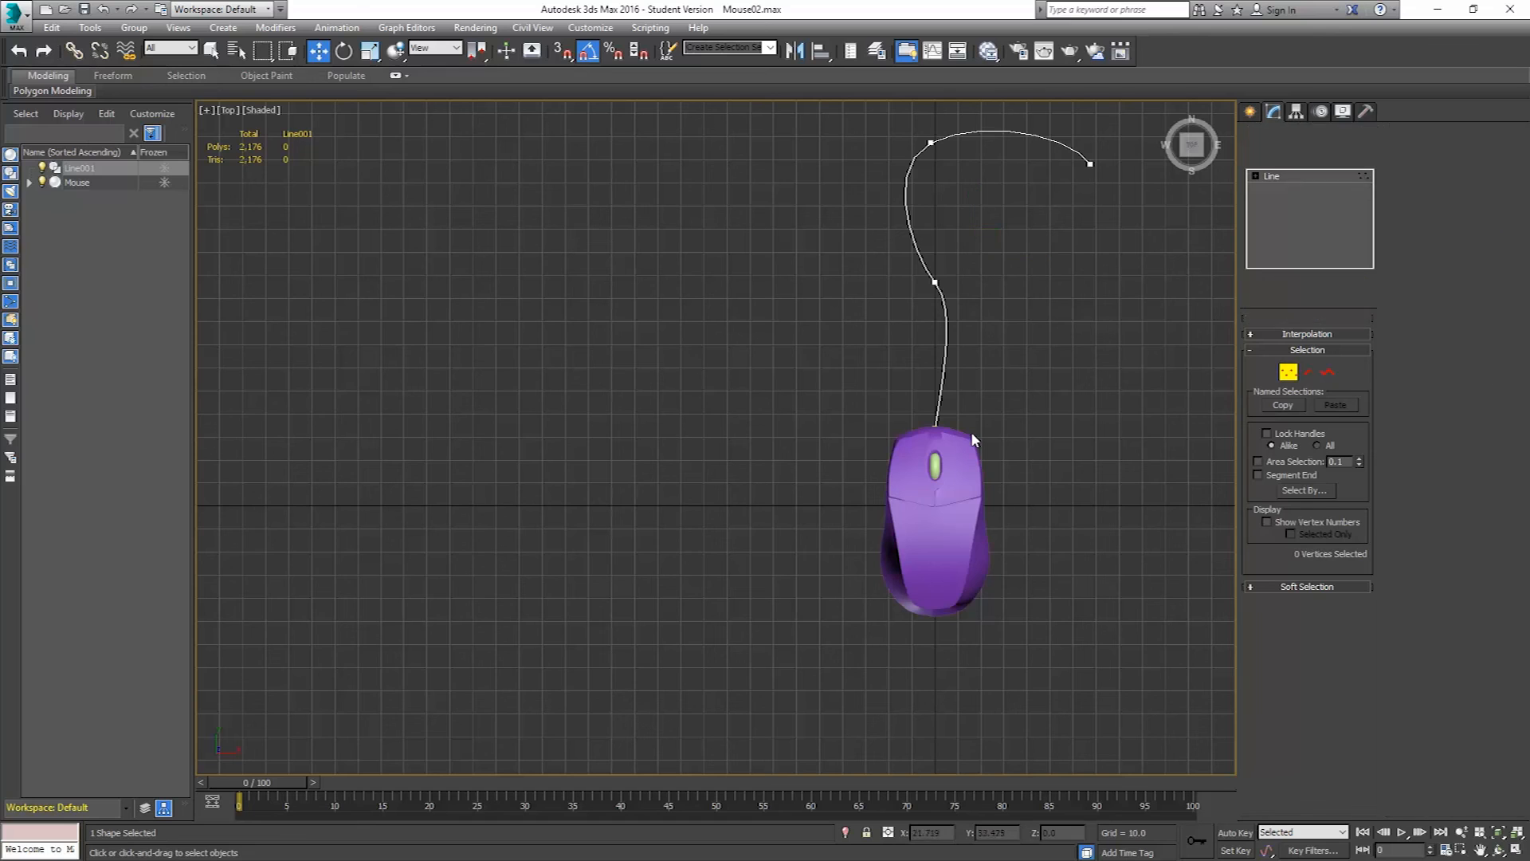
{"action": "left_click", "coordinate": [937, 425]}
{"action": "scroll", "coordinate": [938, 425], "scroll_direction": "up", "scroll_amount": 8}
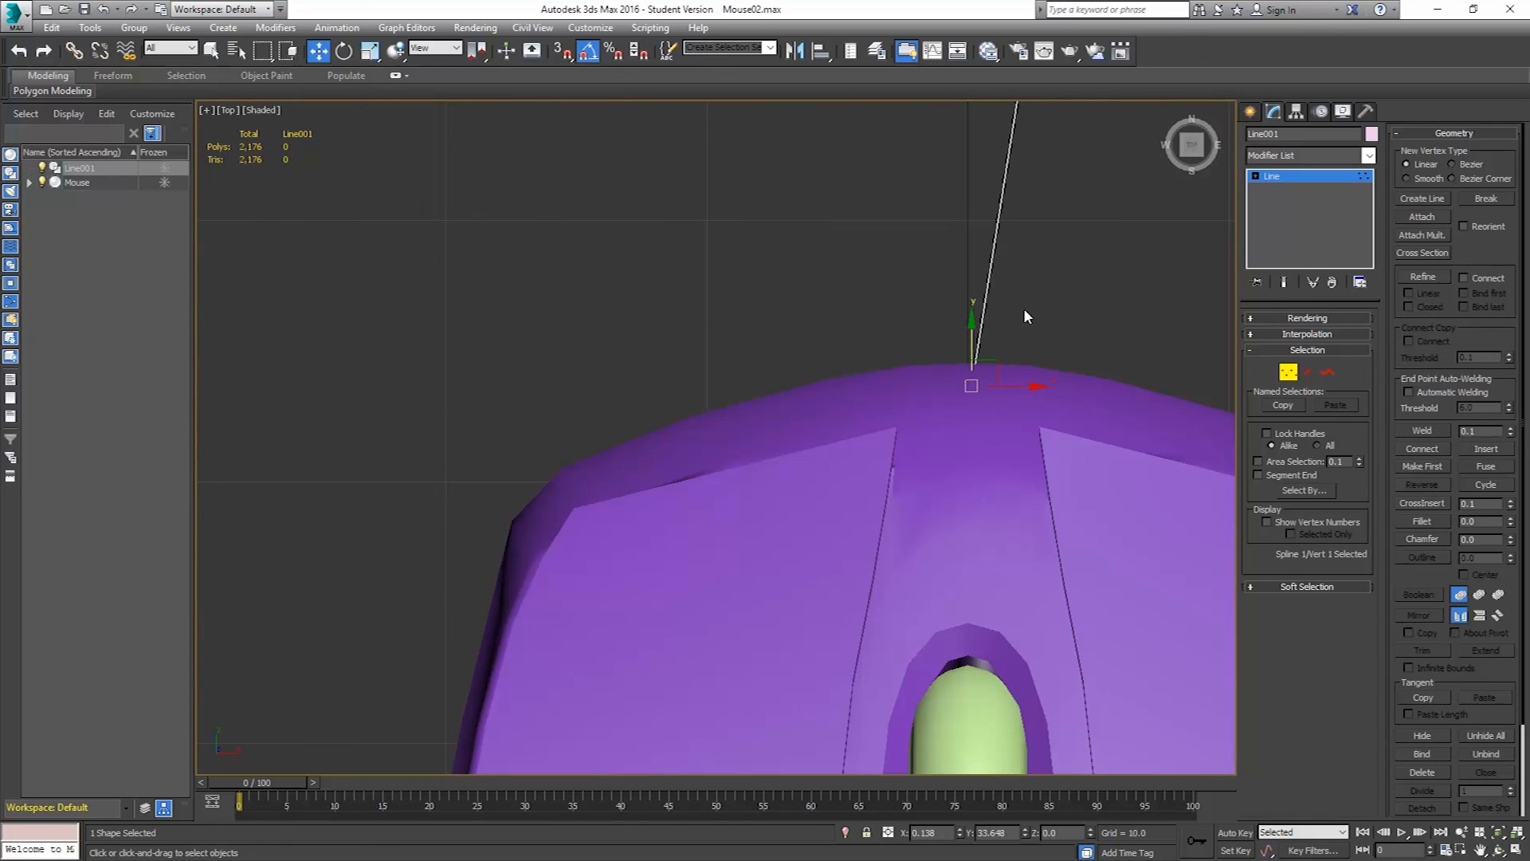
{"action": "scroll", "coordinate": [973, 402], "scroll_direction": "down", "scroll_amount": 6}
{"action": "middle_click_drag", "start_coordinate": [988, 360], "coordinate": [963, 413]}
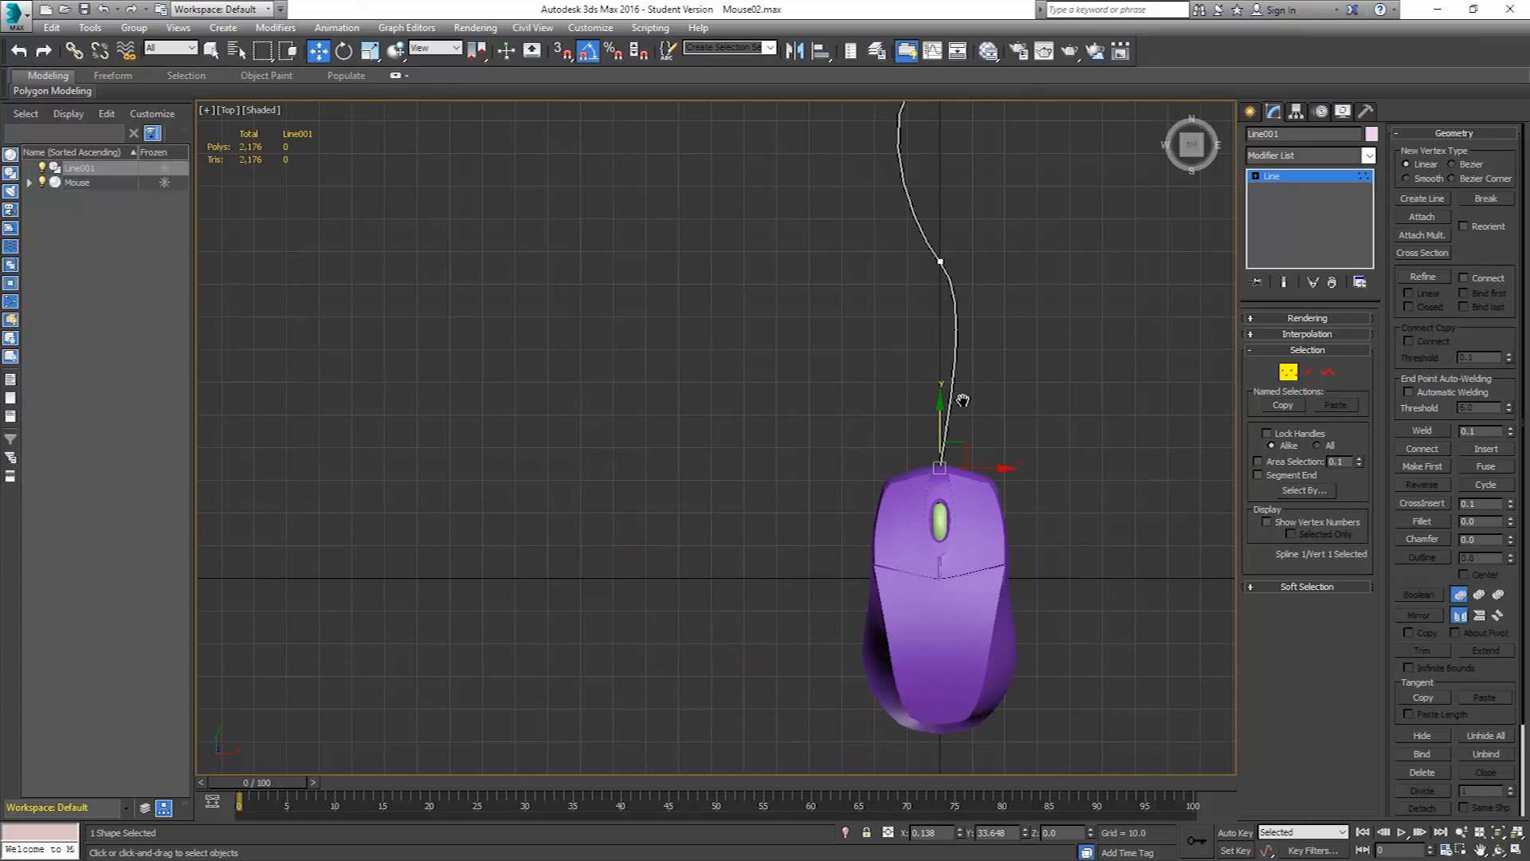
{"action": "right_click", "coordinate": [988, 404]}
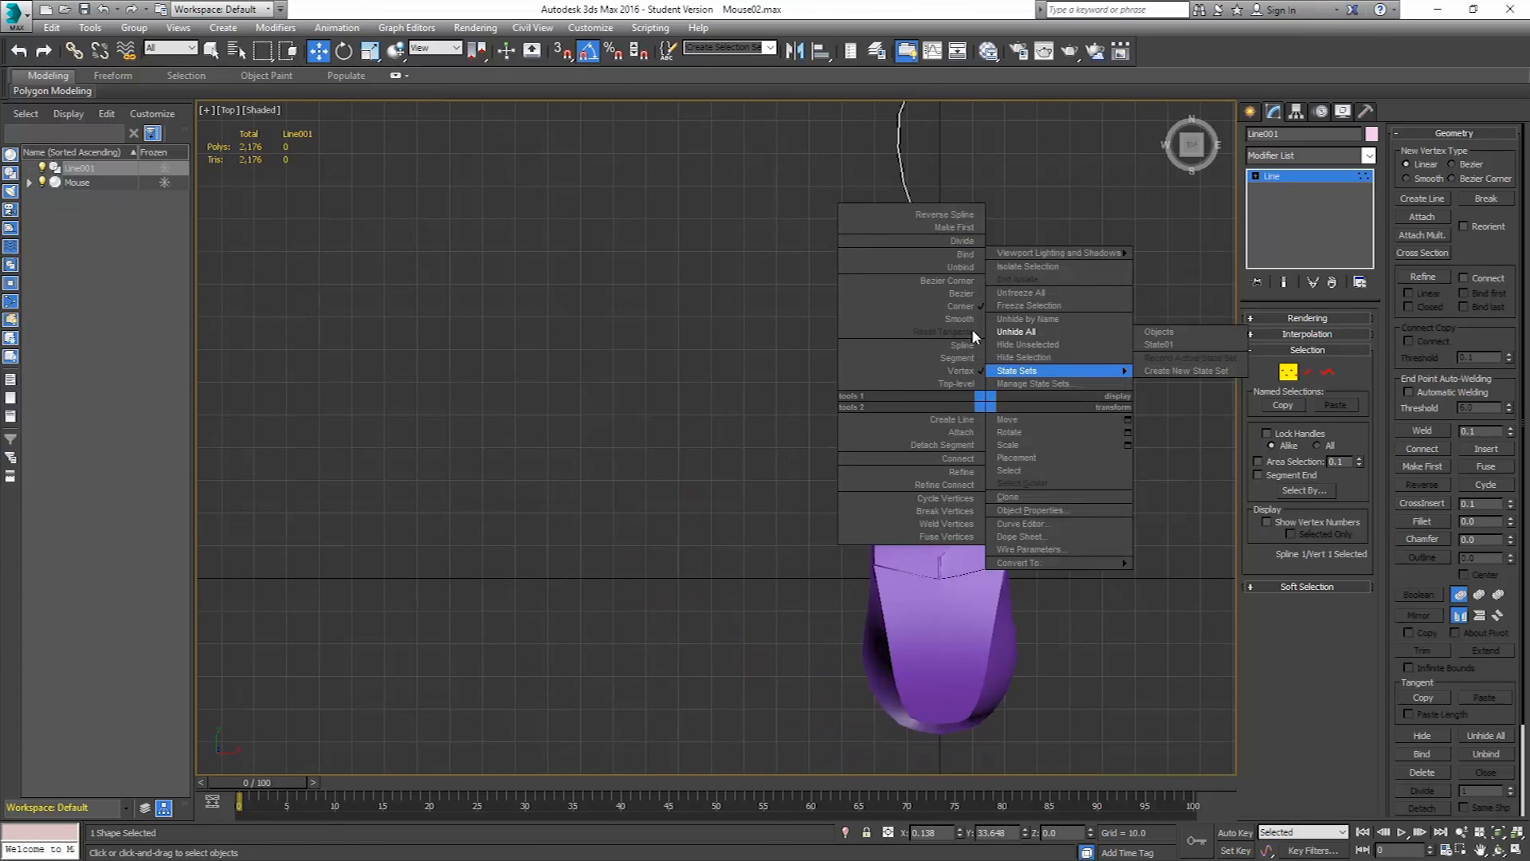
{"action": "left_click", "coordinate": [773, 307]}
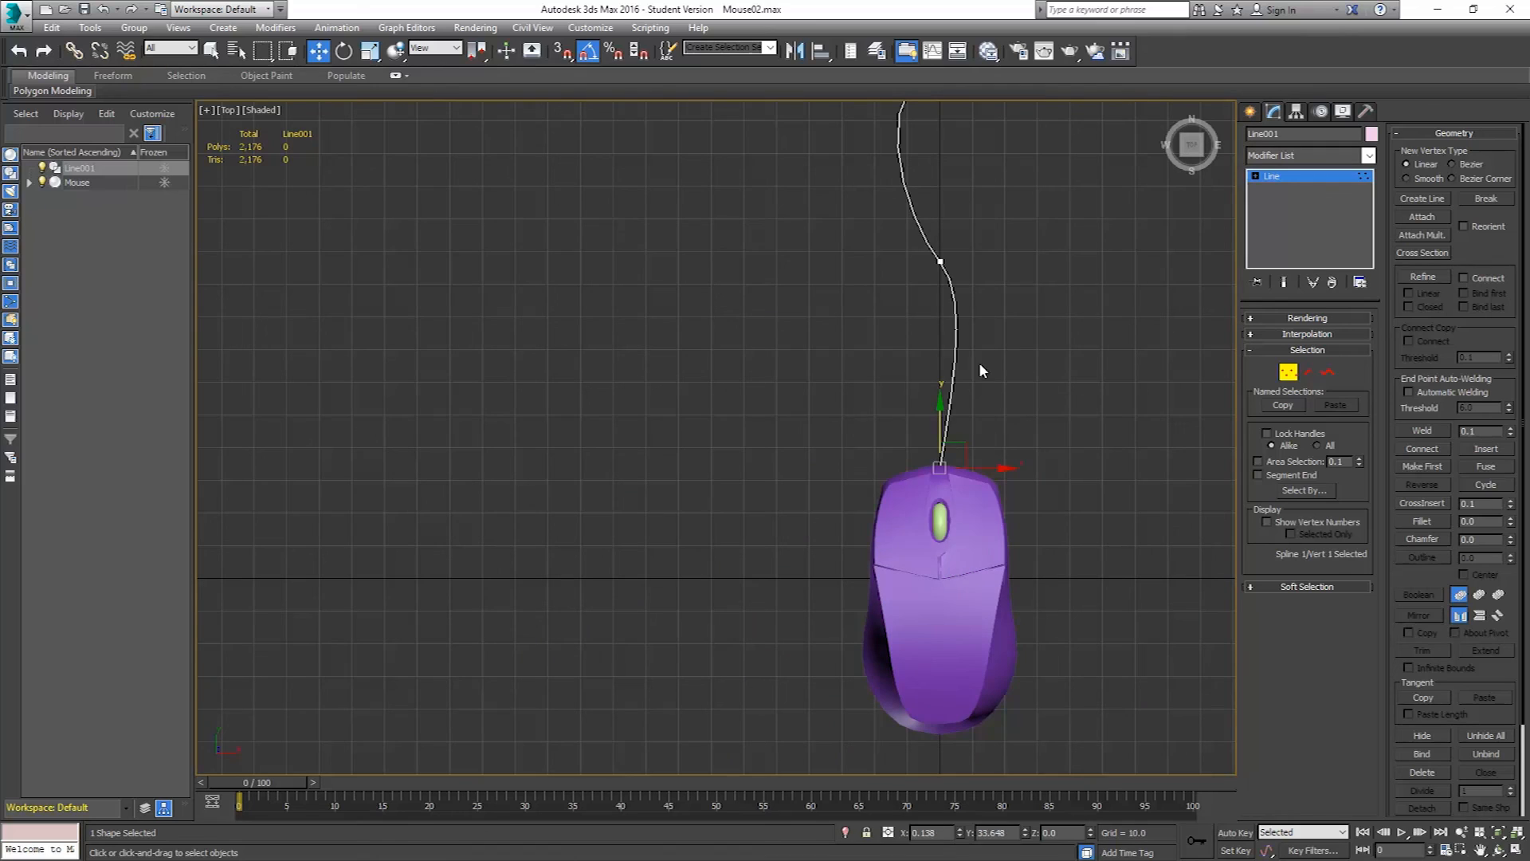
{"action": "right_click", "coordinate": [987, 439]}
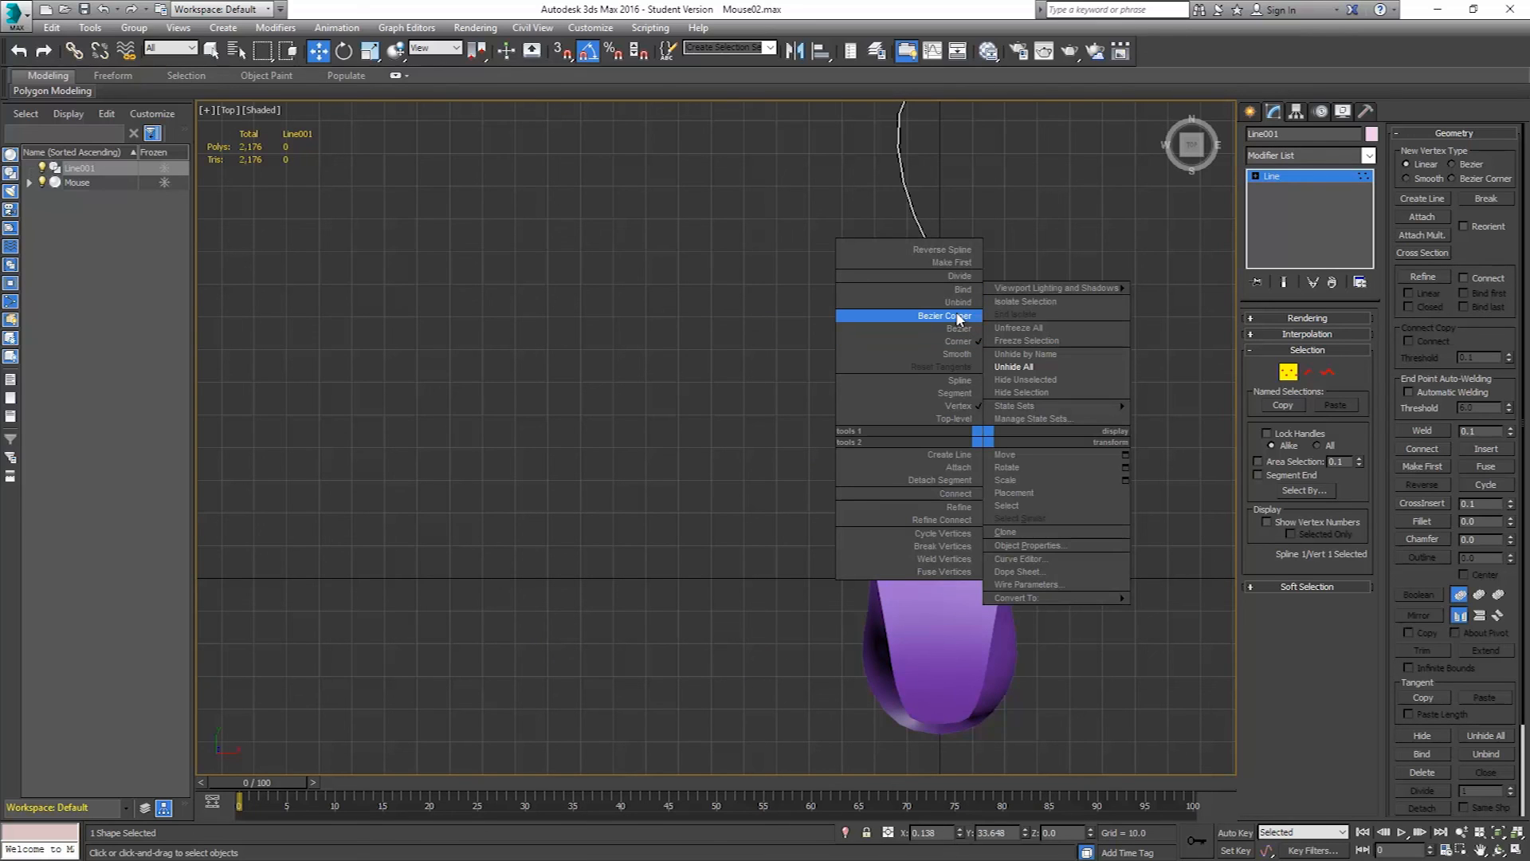
{"action": "left_click", "coordinate": [970, 319]}
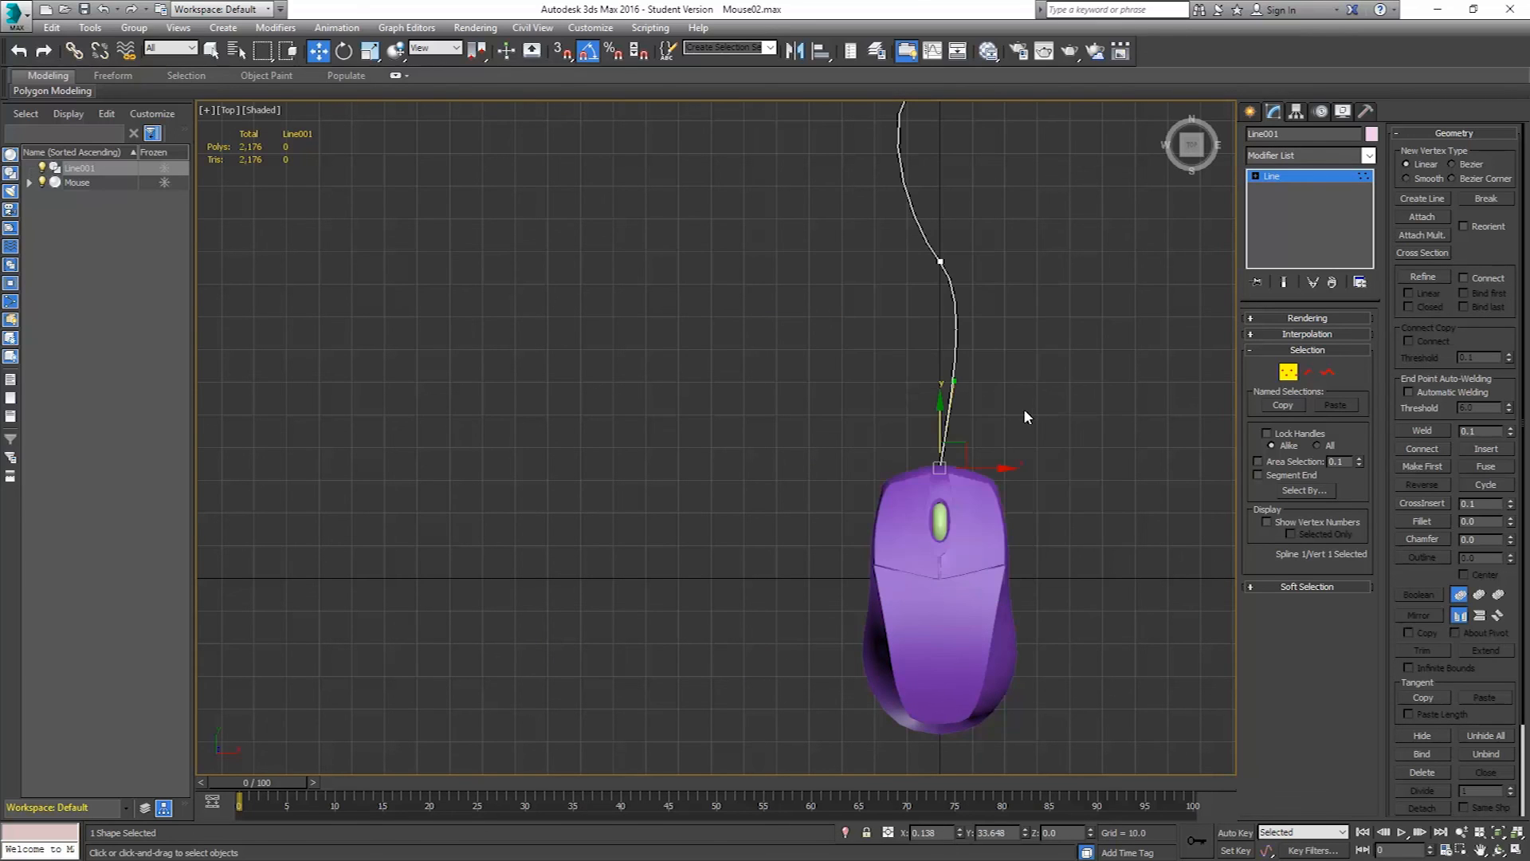
- Rotate the first vertex's Bezier handle to point straight forward from the mouse, scale it shorter, and leave vertex editing
{"action": "left_click", "coordinate": [344, 51]}
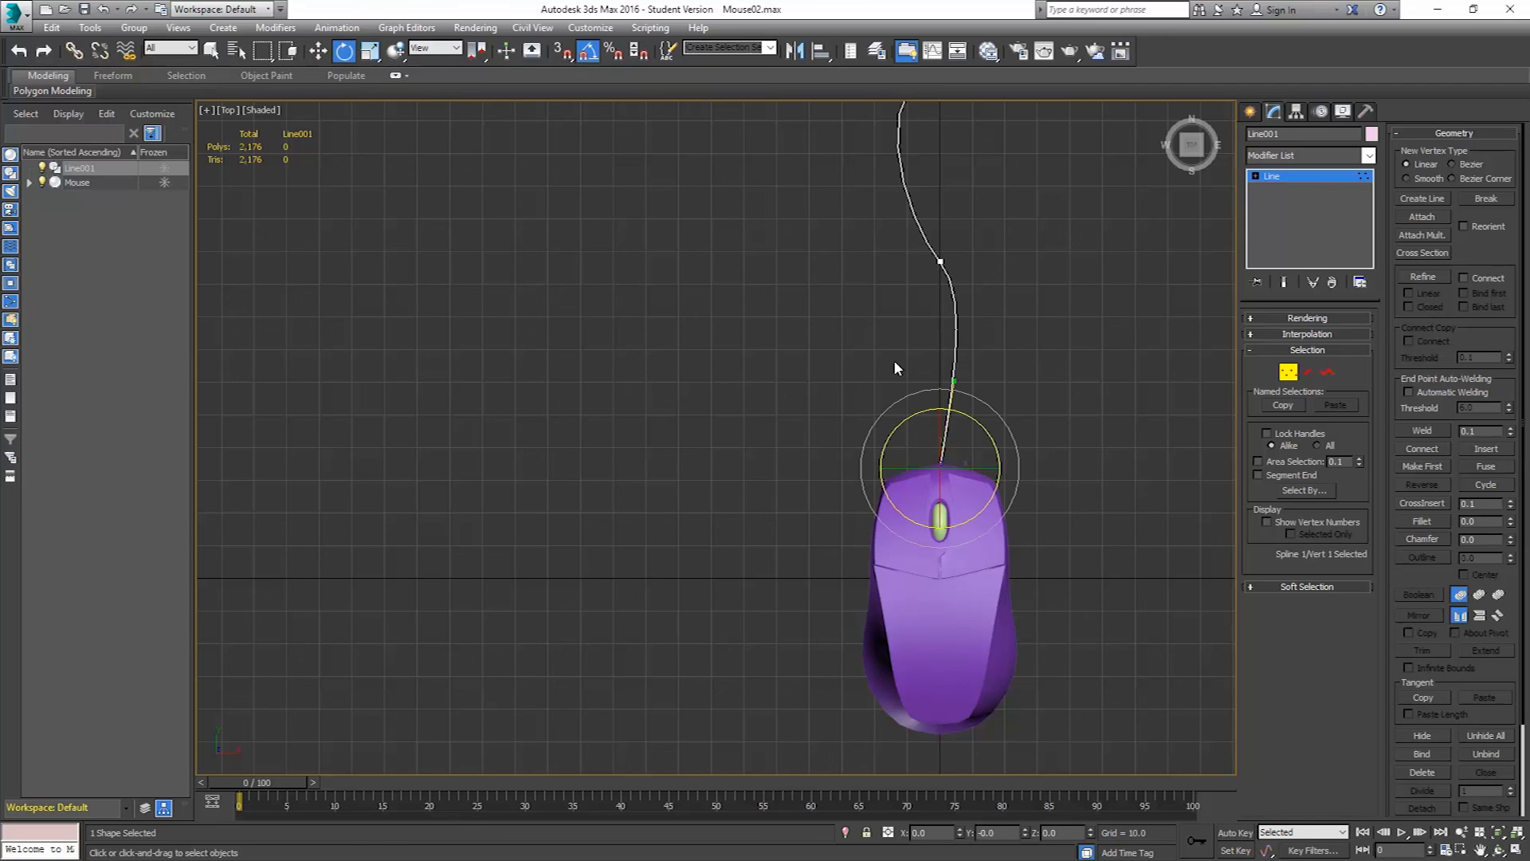
{"action": "mouse_move", "coordinate": [948, 409]}
{"action": "left_mouse_down"}
{"action": "mouse_move", "coordinate": [889, 438]}
{"action": "mouse_move", "coordinate": [903, 422]}
{"action": "mouse_move", "coordinate": [1000, 467]}
{"action": "mouse_move", "coordinate": [960, 412]}
{"action": "mouse_move", "coordinate": [937, 408]}
{"action": "left_mouse_up"}
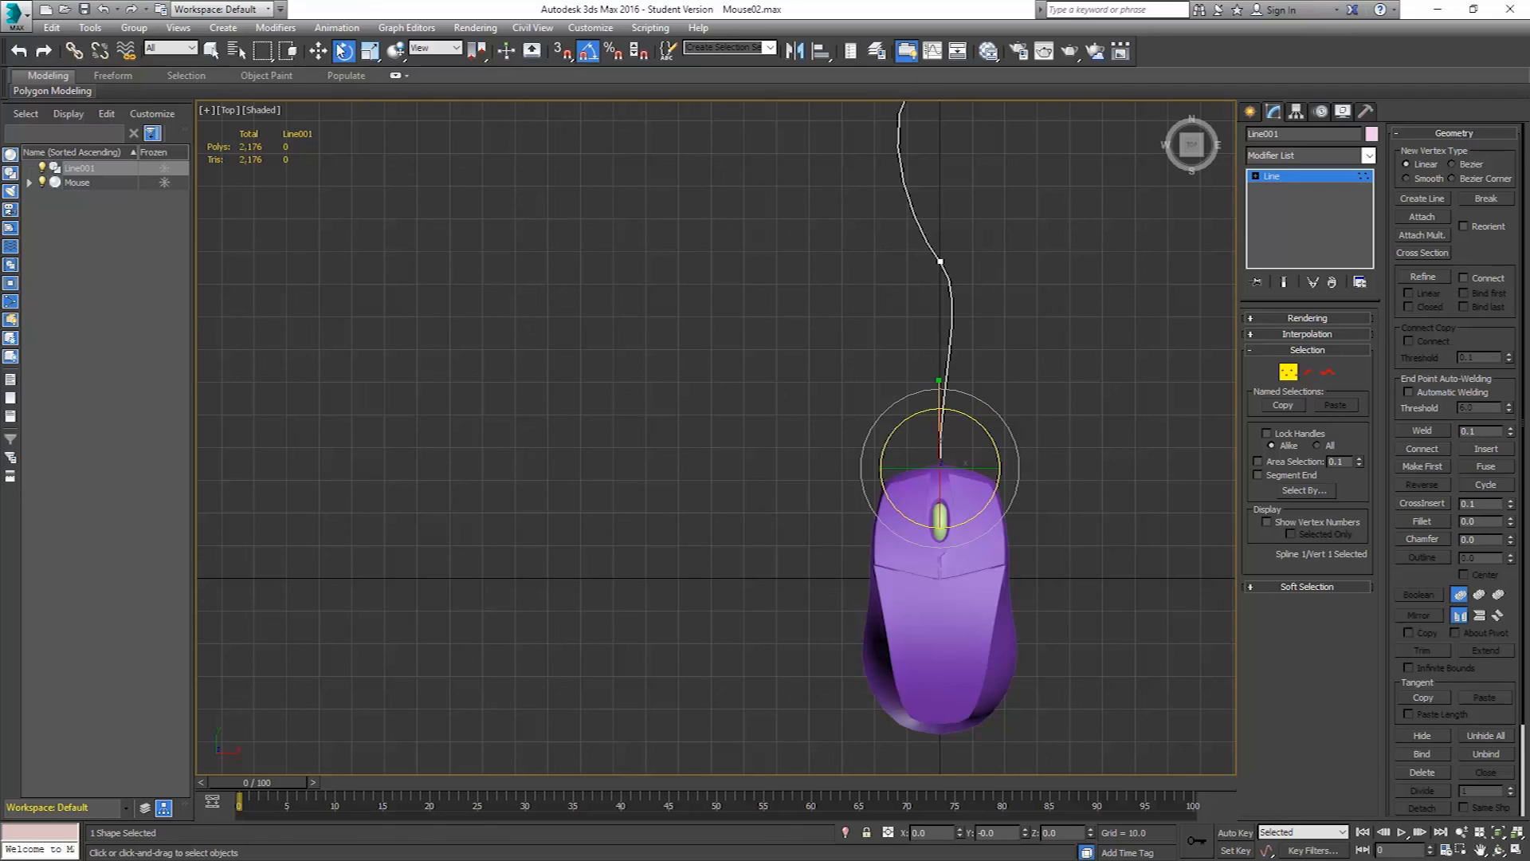
{"action": "left_click", "coordinate": [369, 50]}
{"action": "left_click_drag", "start_coordinate": [955, 465], "coordinate": [955, 512]}
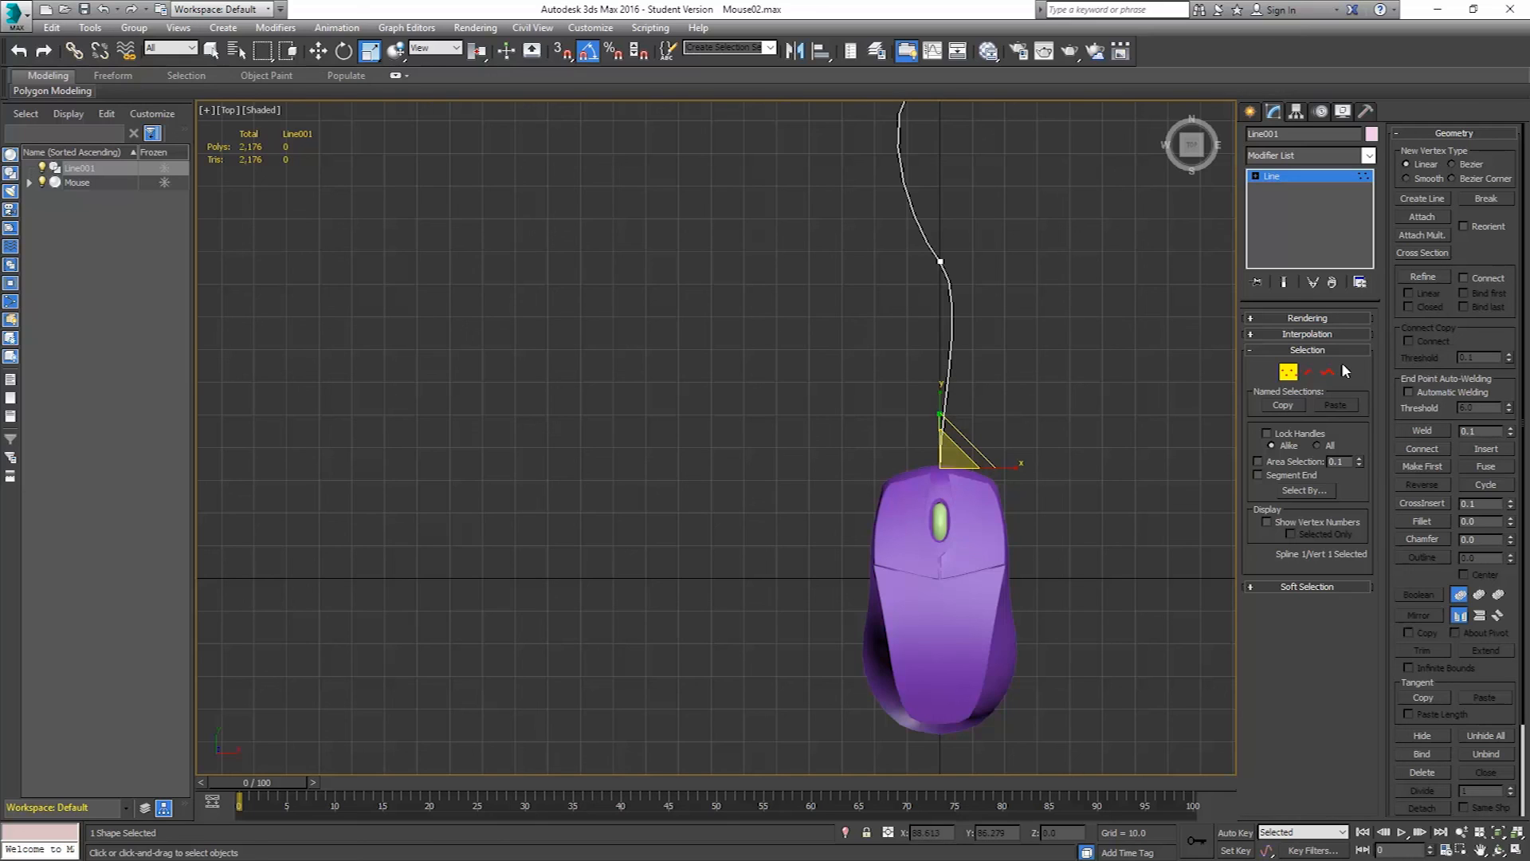
{"action": "left_click", "coordinate": [1288, 373]}
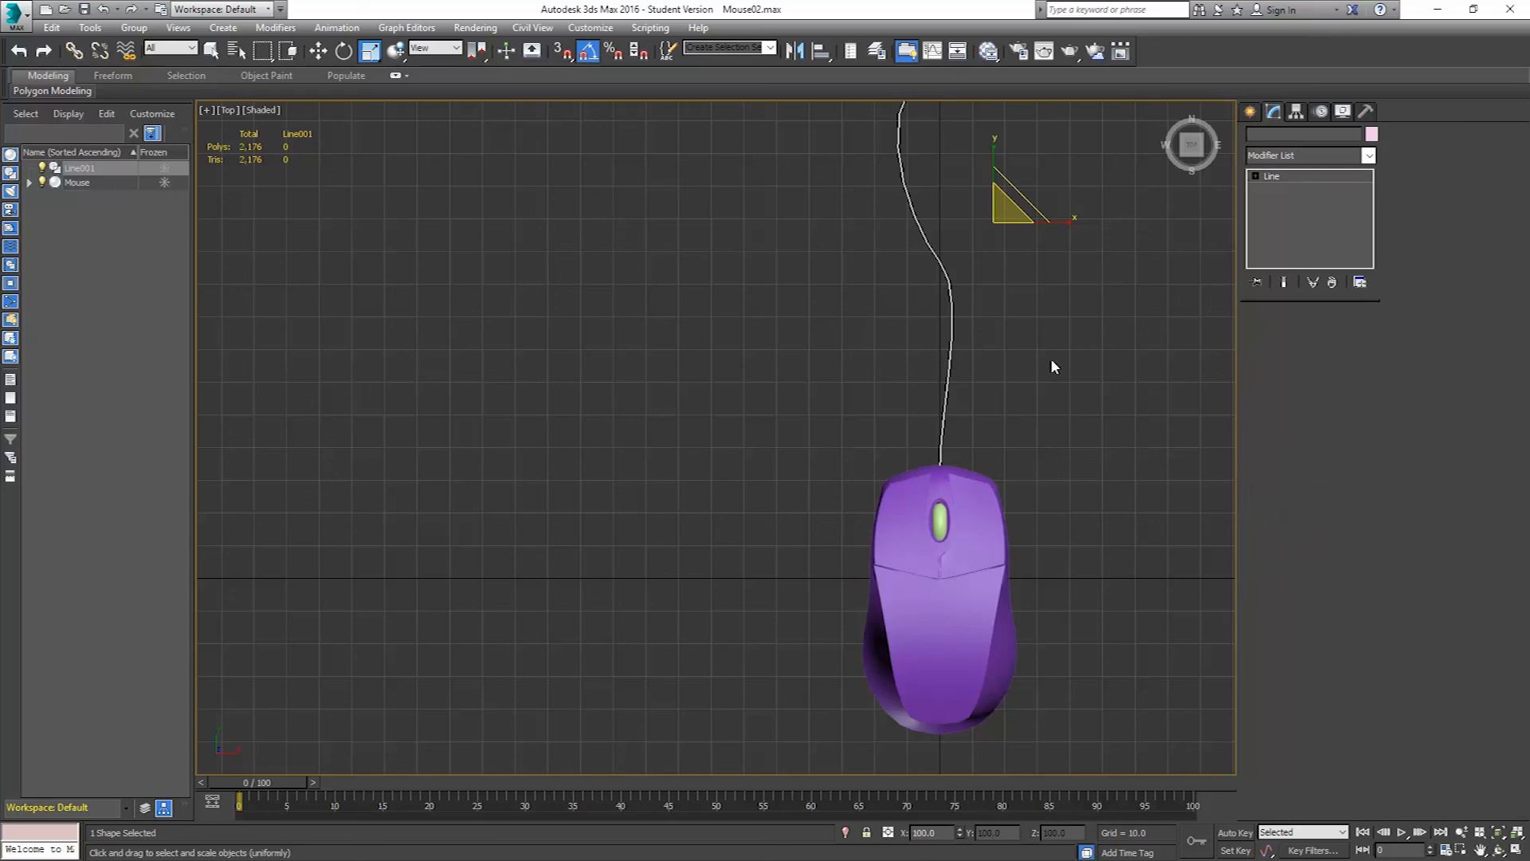
- In the Perspective view, make the cable spline renderable by enabling it in both the renderer and the viewport
{"action": "key", "text": "p"}
{"action": "middle_click_drag", "start_coordinate": [965, 468], "coordinate": [1065, 417], "text": "alt"}
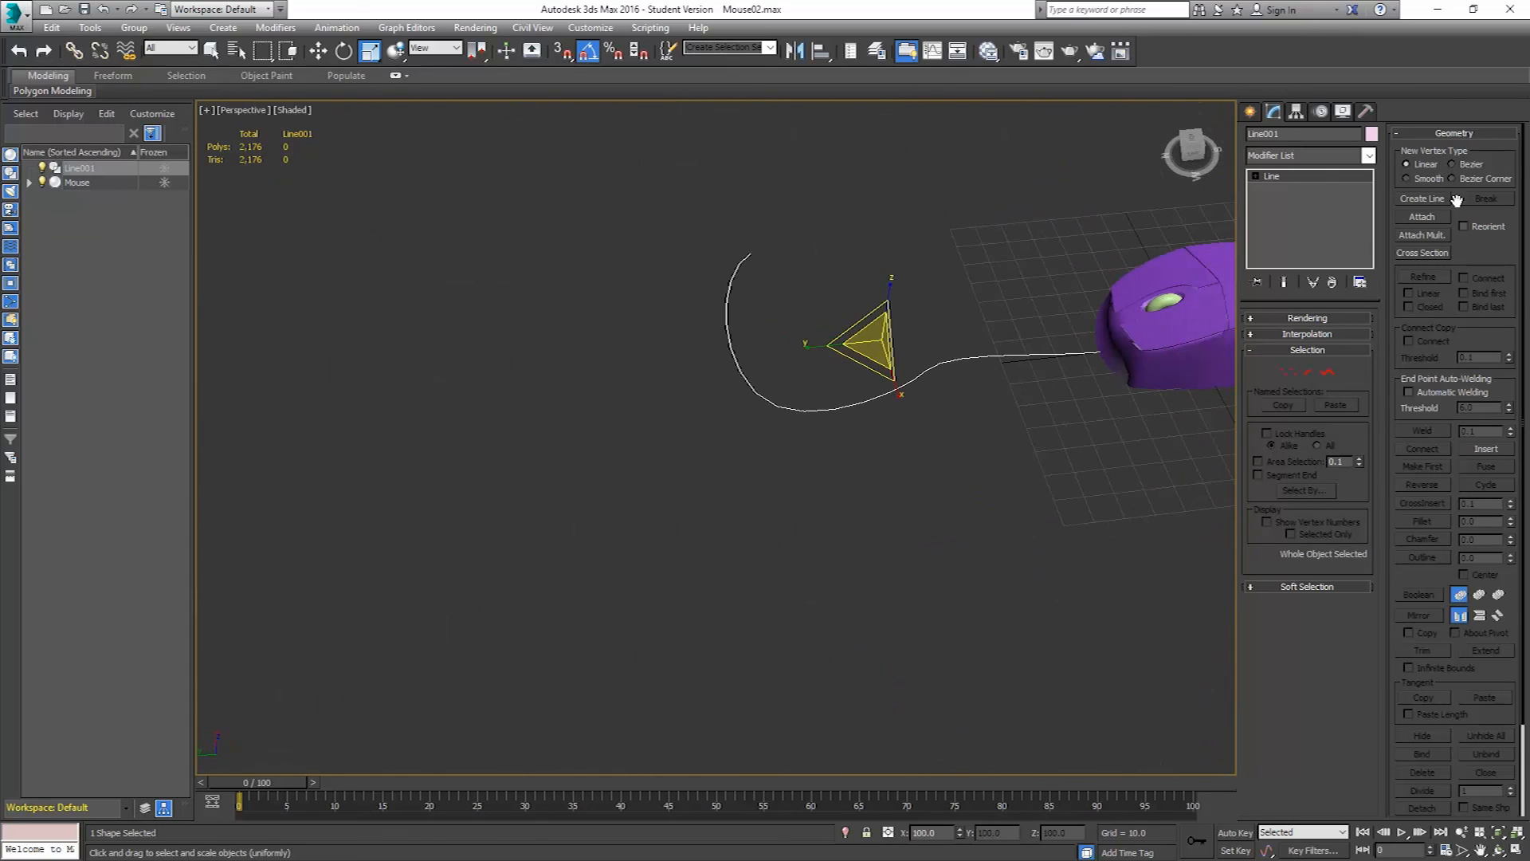
{"action": "left_click", "coordinate": [1307, 319]}
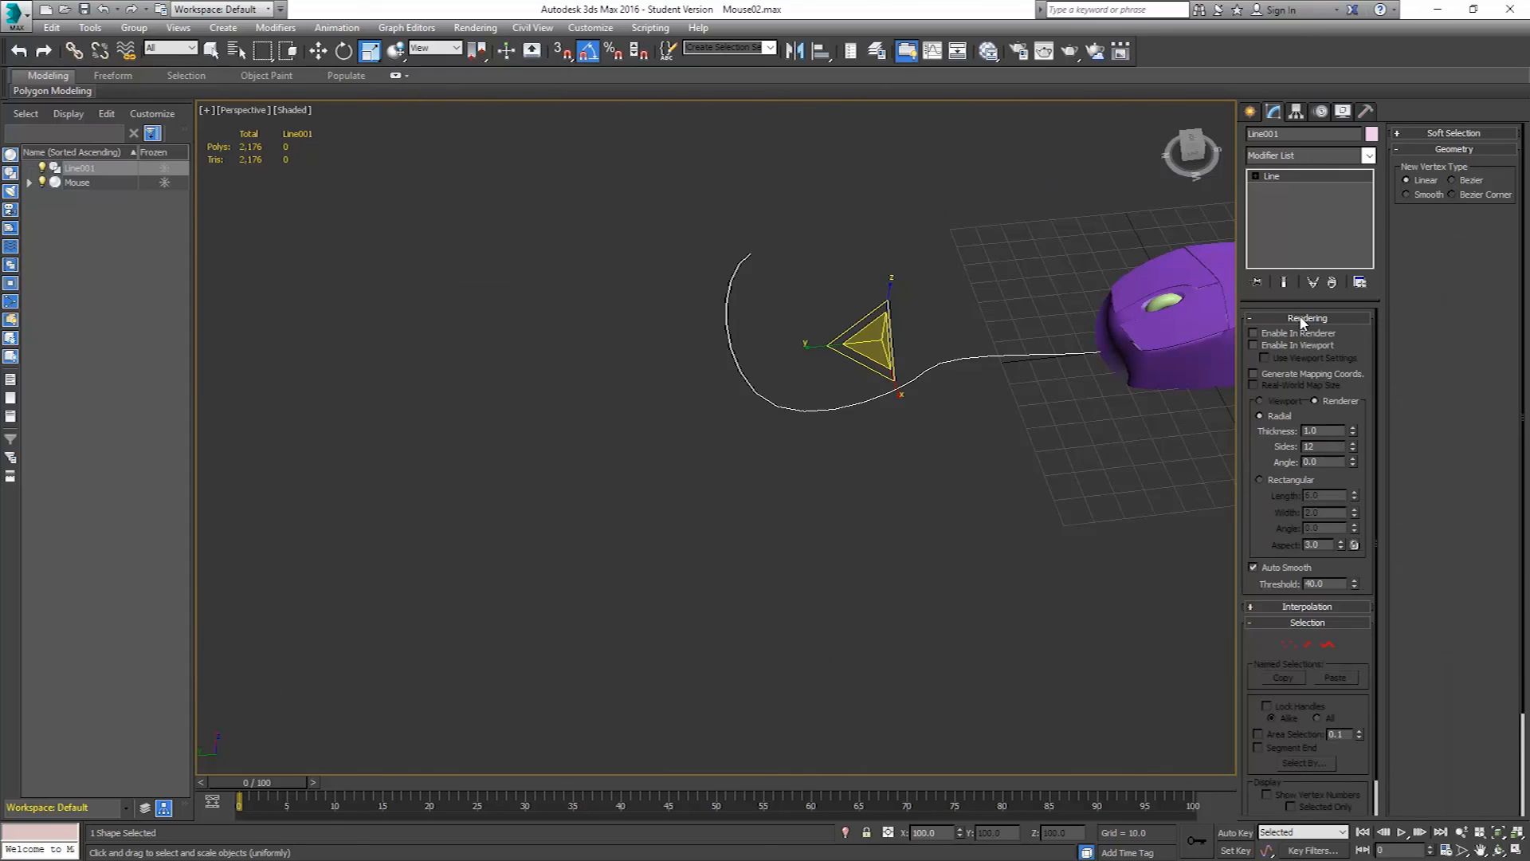
{"action": "left_click", "coordinate": [1255, 333]}
{"action": "left_click", "coordinate": [1255, 345]}
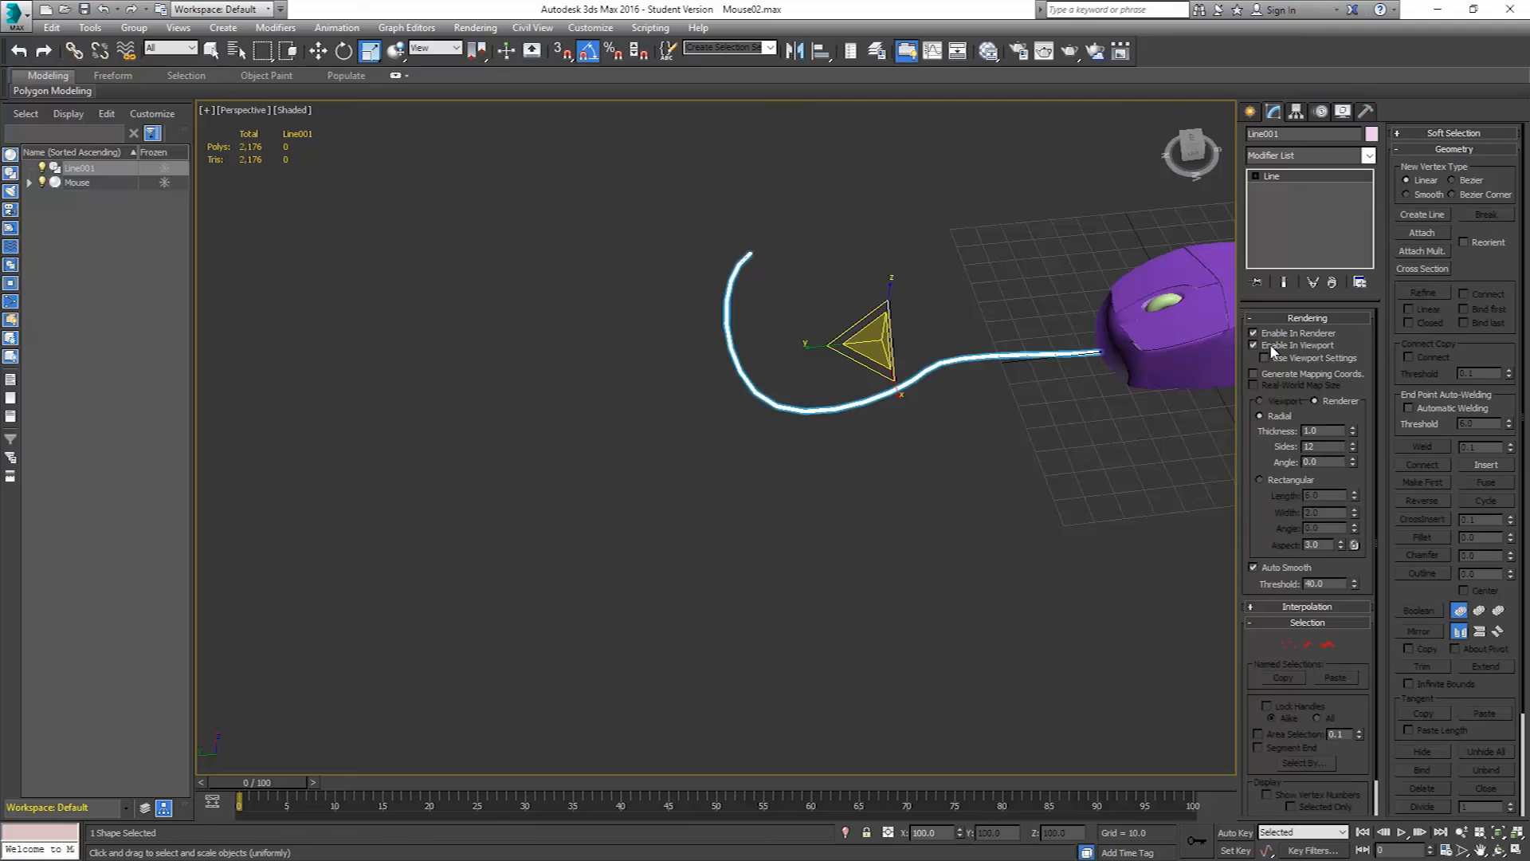
- Raise the cable's first vertex to a Z height of about 7.17 so it meets the mouse's front face
{"action": "middle_click_drag", "start_coordinate": [1180, 392], "coordinate": [947, 347], "text": "alt"}
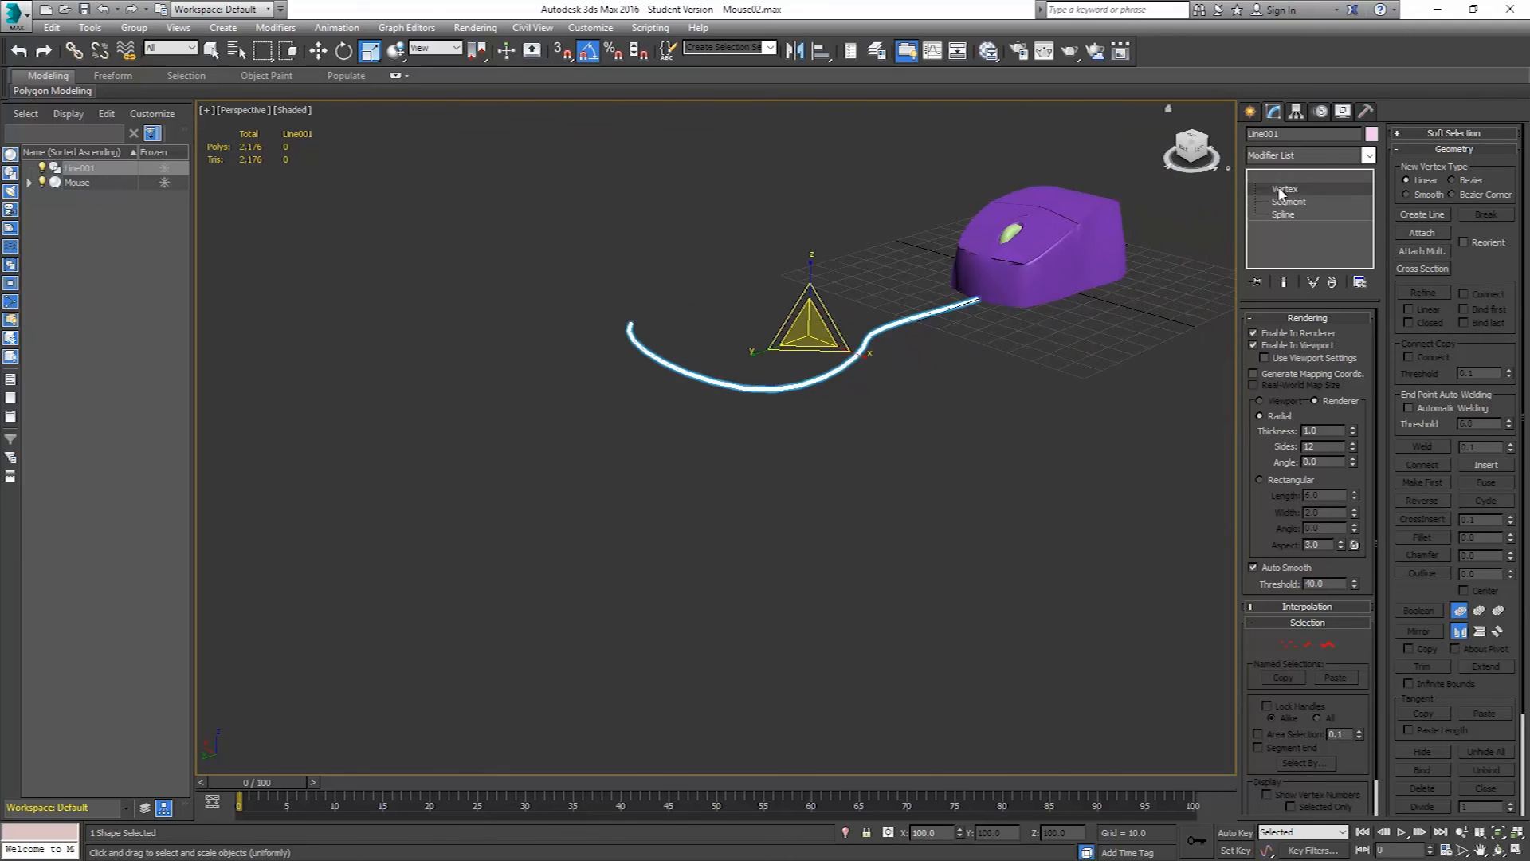
{"action": "left_click", "coordinate": [1281, 189]}
{"action": "left_click", "coordinate": [979, 298]}
{"action": "scroll", "coordinate": [964, 310], "scroll_direction": "up", "scroll_amount": 6}
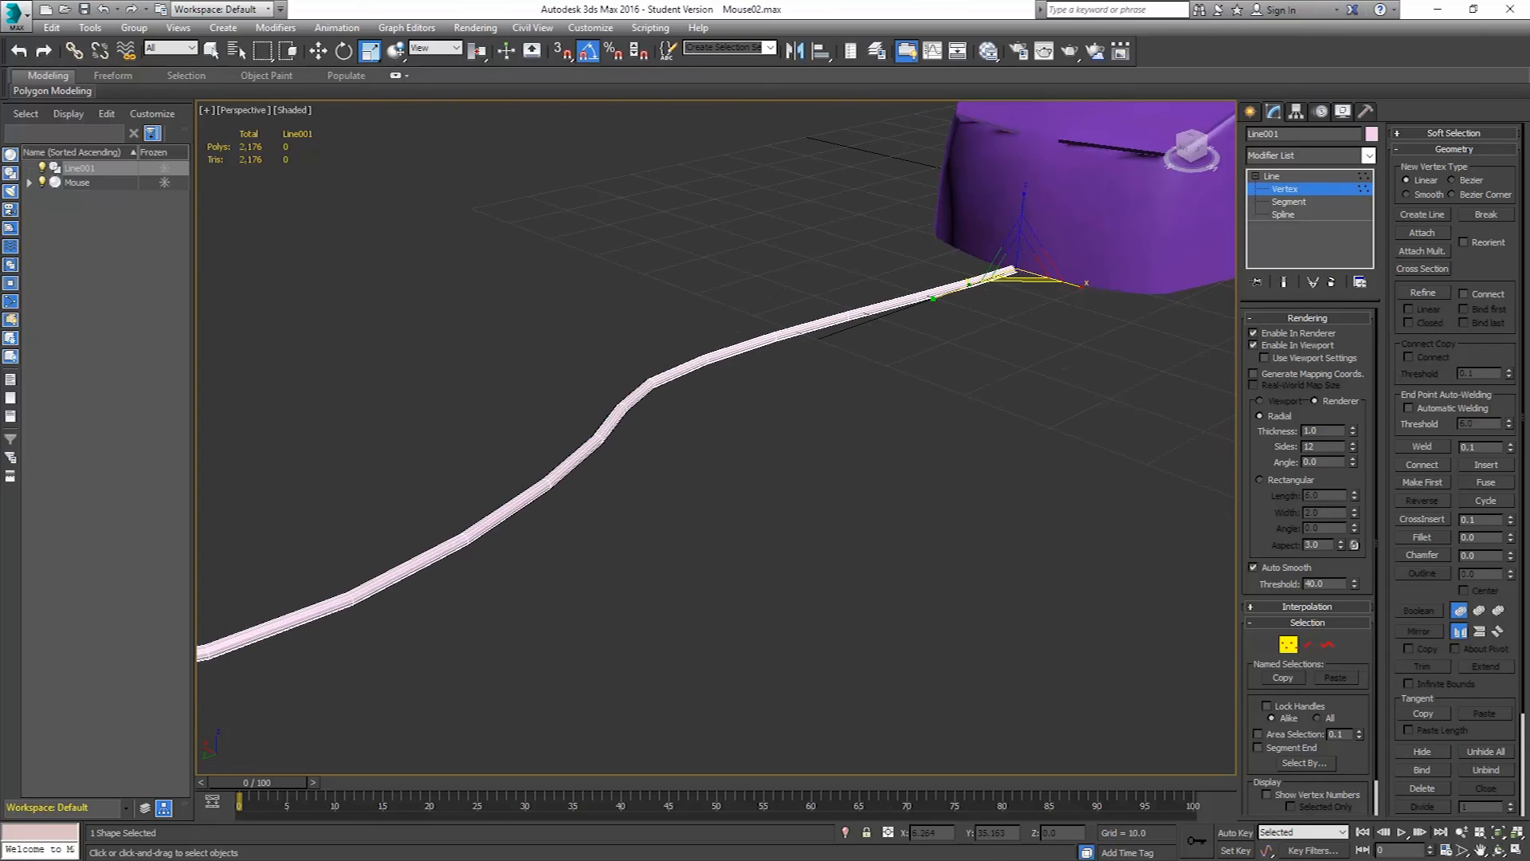
{"action": "key", "text": "w"}
{"action": "left_click_drag", "start_coordinate": [1020, 224], "coordinate": [1028, 167]}
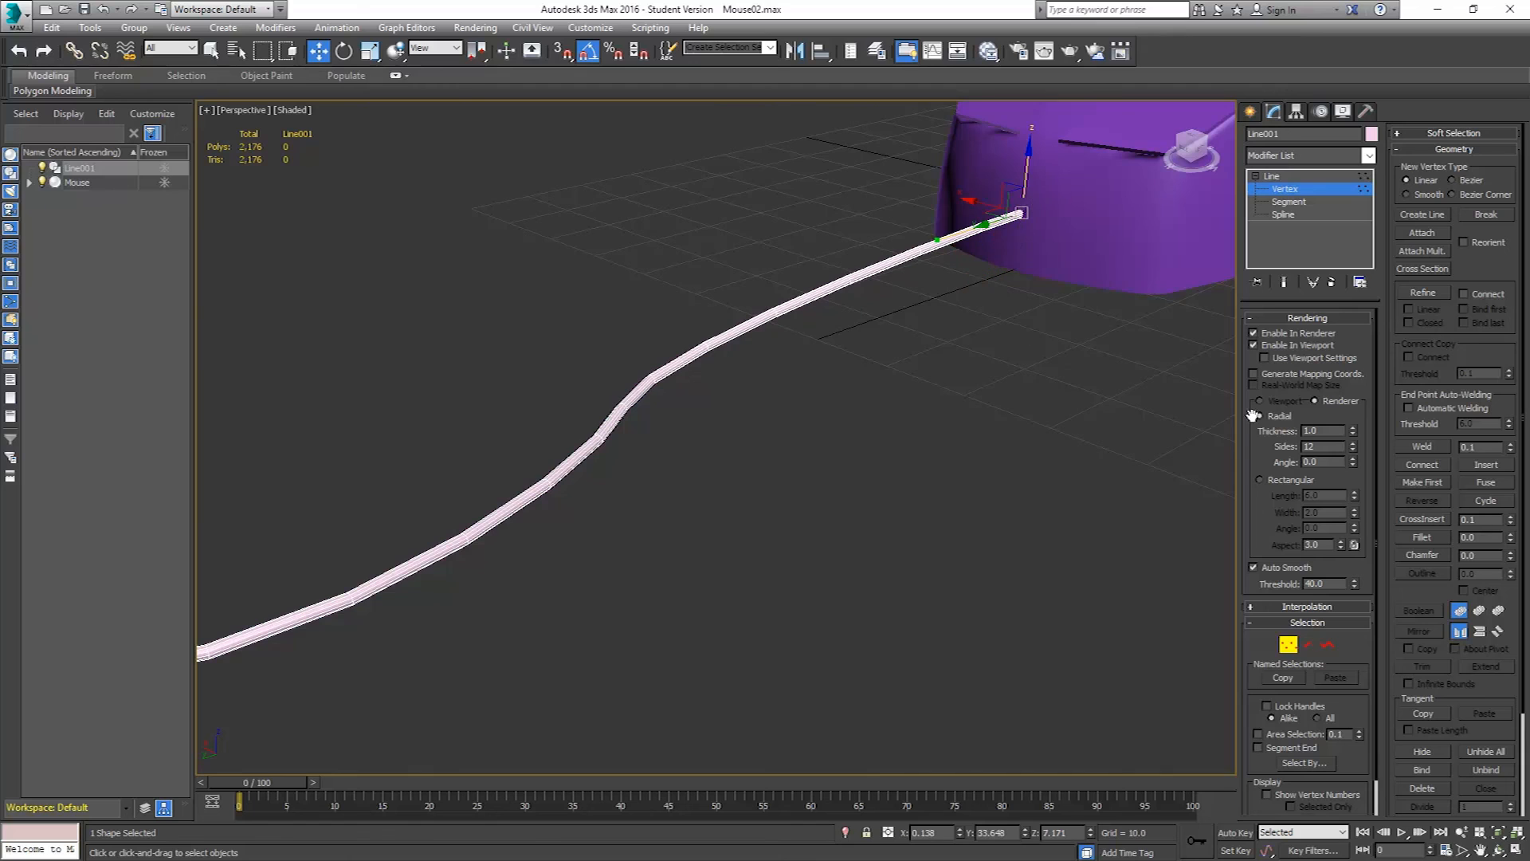
- Set the cable spline's radial thickness to 2.61 and view the complete mouse with its cable
{"action": "middle_click_drag", "start_coordinate": [1169, 457], "coordinate": [955, 426], "text": "alt"}
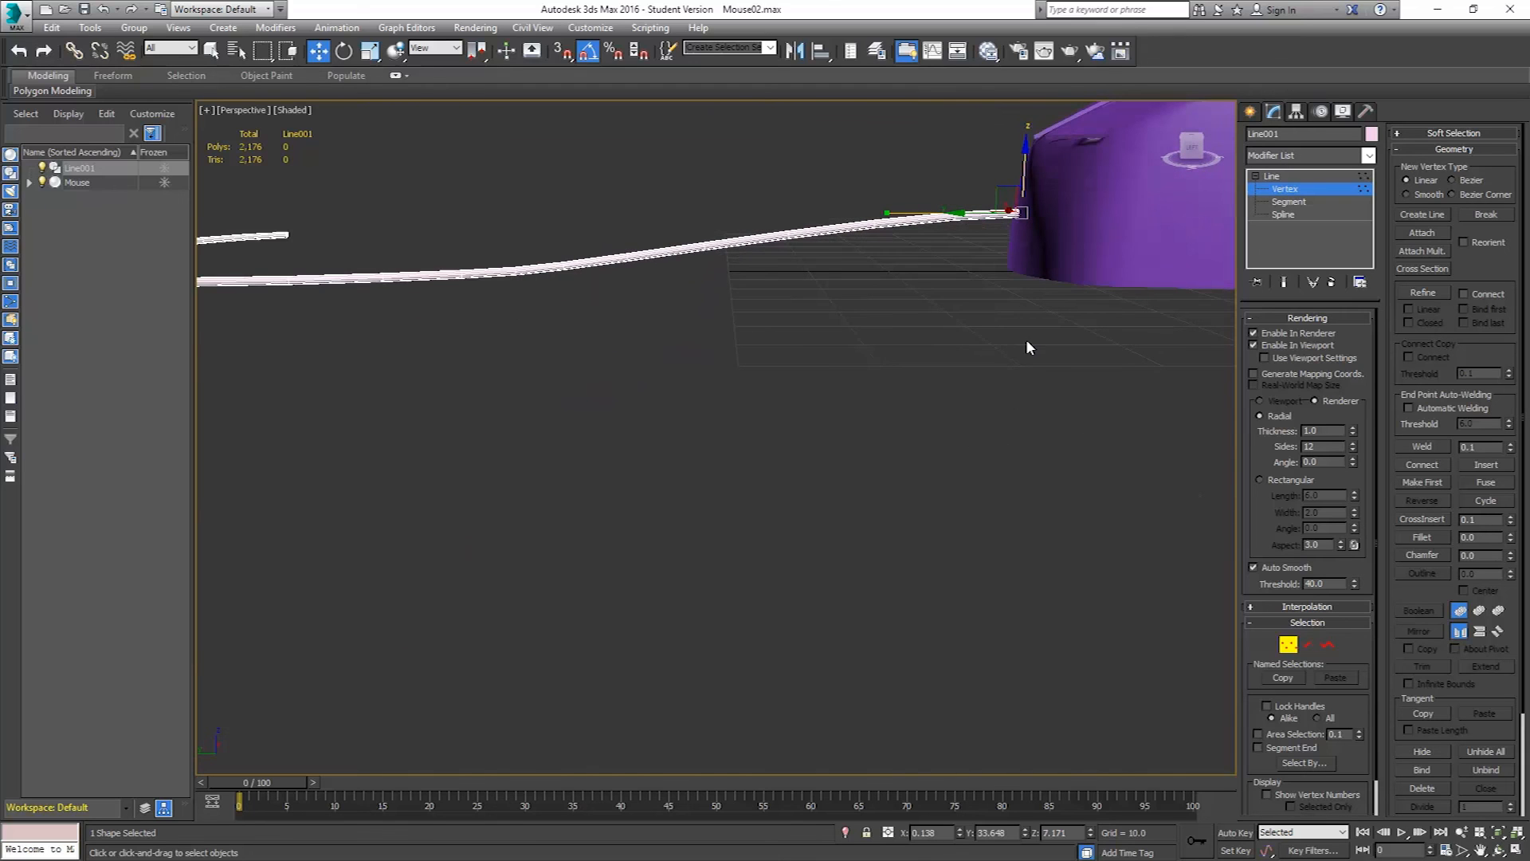
{"action": "middle_click_drag", "start_coordinate": [1026, 342], "coordinate": [1003, 374], "text": "alt"}
{"action": "left_click_drag", "start_coordinate": [1353, 431], "coordinate": [1352, 297]}
{"action": "middle_click_drag", "start_coordinate": [787, 294], "coordinate": [923, 547], "text": "alt"}
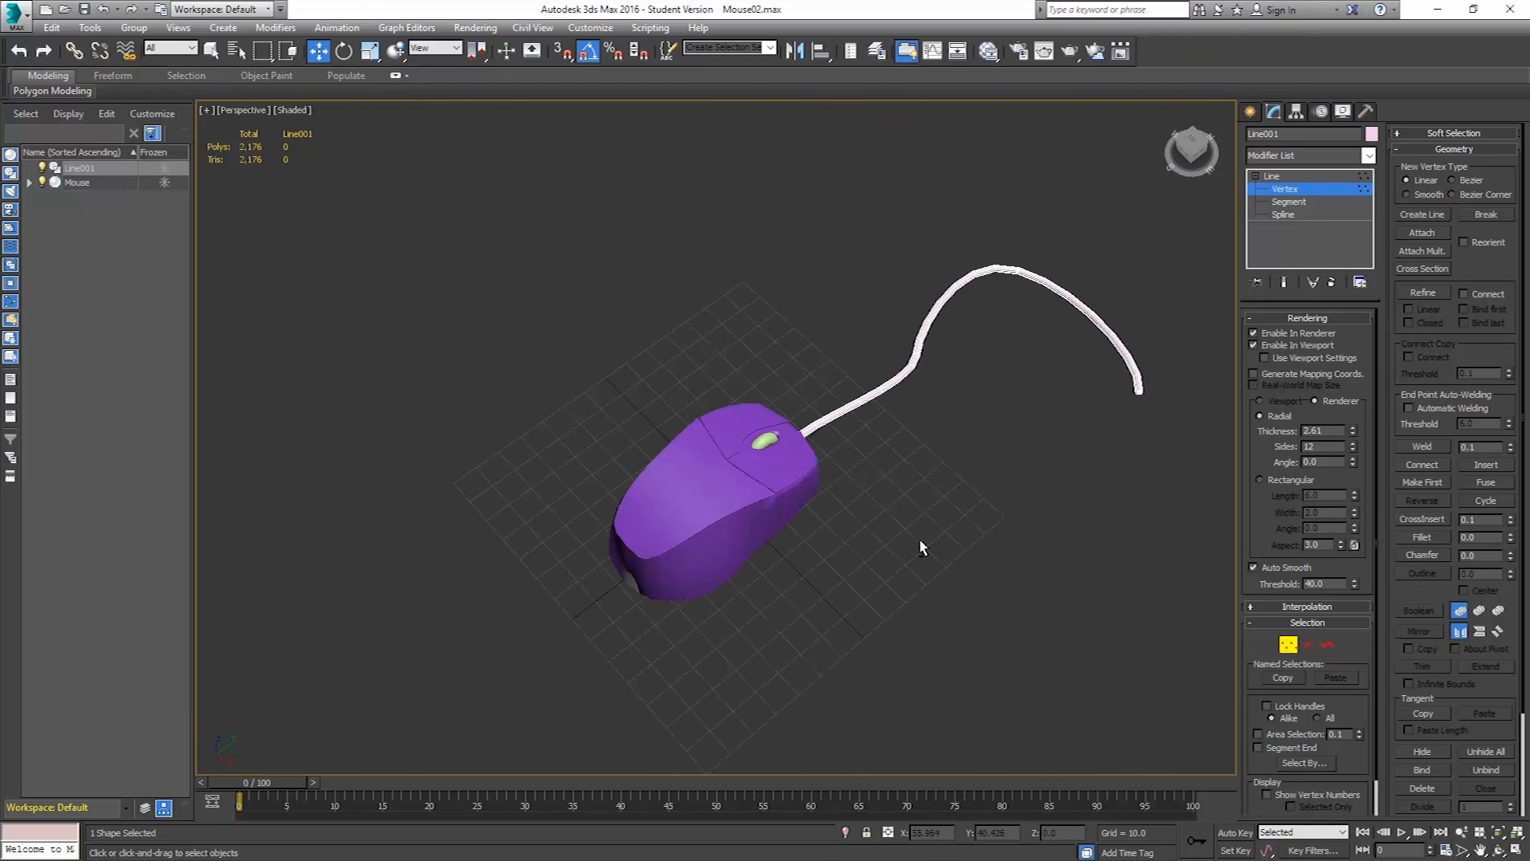